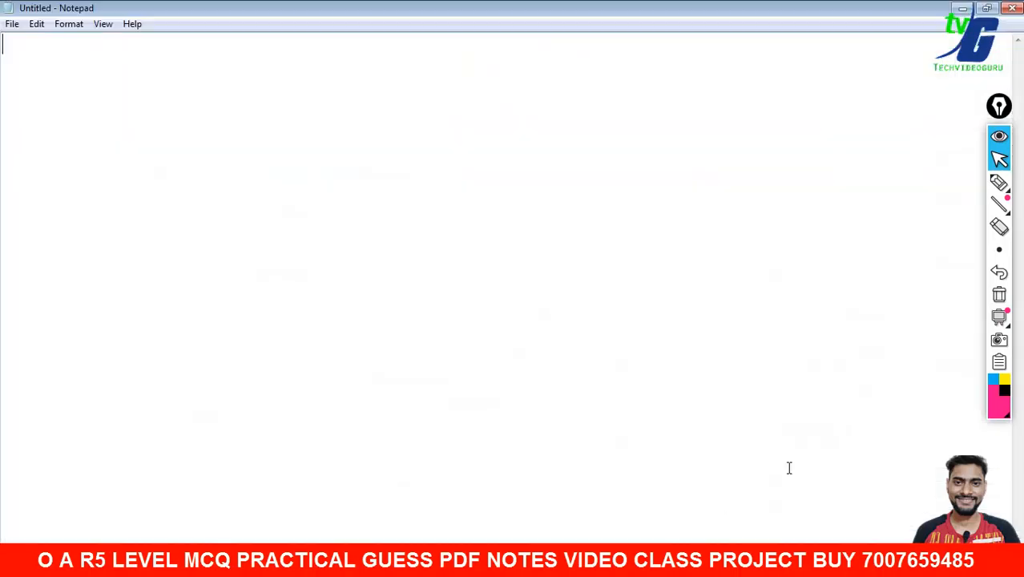
- With the Epic Pen pen tool, hand-write an underlined O and an underlined CCC over Notepad
{"action": "left_click", "coordinate": [999, 183]}
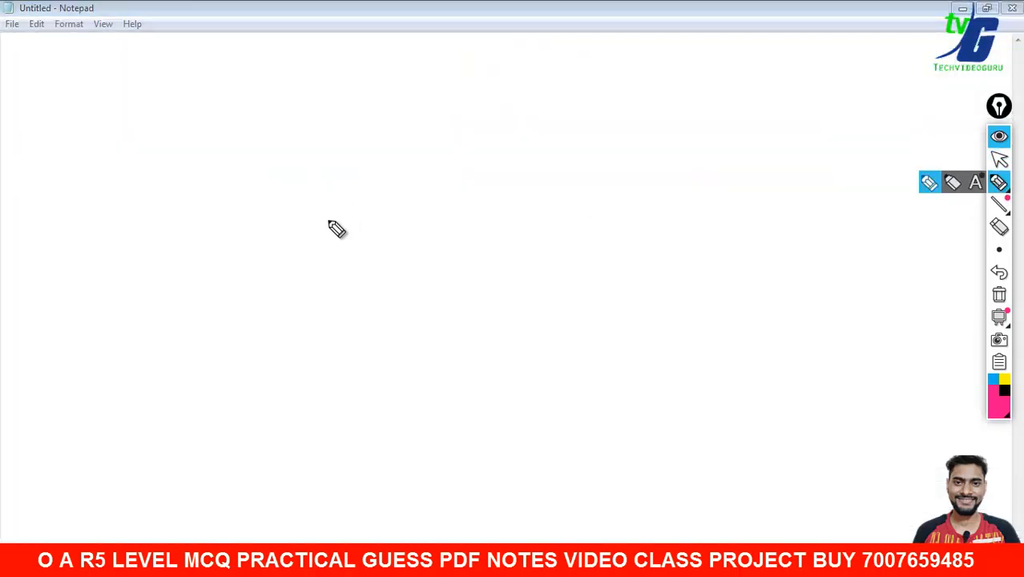
{"action": "mouse_move", "coordinate": [71, 52]}
{"action": "left_mouse_down"}
{"action": "mouse_move", "coordinate": [59, 117]}
{"action": "mouse_move", "coordinate": [63, 53]}
{"action": "left_mouse_up"}
{"action": "left_click_drag", "start_coordinate": [1, 142], "coordinate": [110, 142]}
{"action": "mouse_move", "coordinate": [194, 59]}
{"action": "left_mouse_down"}
{"action": "mouse_move", "coordinate": [169, 71]}
{"action": "mouse_move", "coordinate": [210, 114]}
{"action": "left_mouse_up"}
{"action": "left_click_drag", "start_coordinate": [266, 53], "coordinate": [252, 116]}
{"action": "mouse_move", "coordinate": [339, 34]}
{"action": "left_mouse_down"}
{"action": "mouse_move", "coordinate": [297, 91]}
{"action": "mouse_move", "coordinate": [353, 104]}
{"action": "left_mouse_up"}
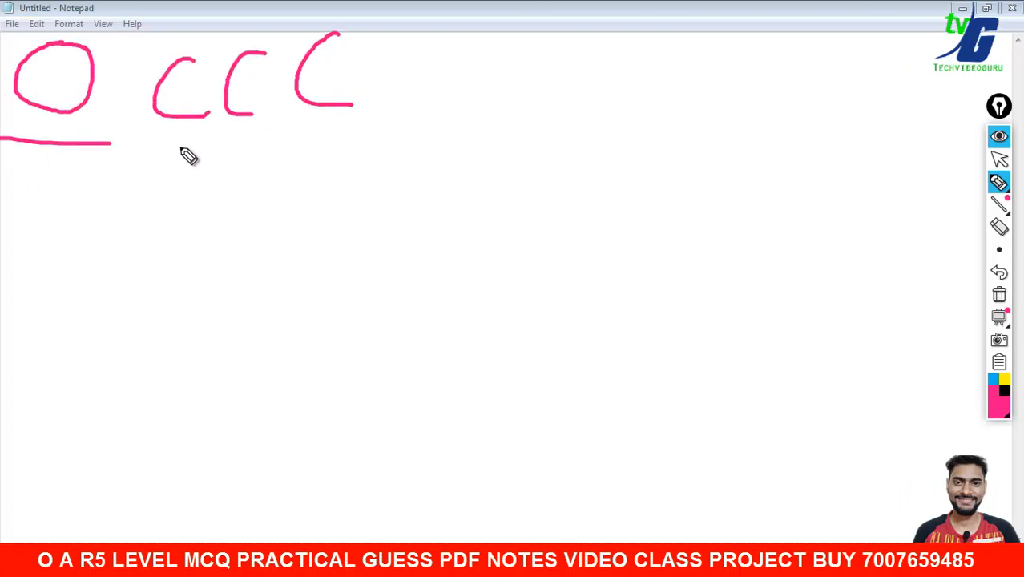
{"action": "left_click_drag", "start_coordinate": [171, 147], "coordinate": [344, 127]}
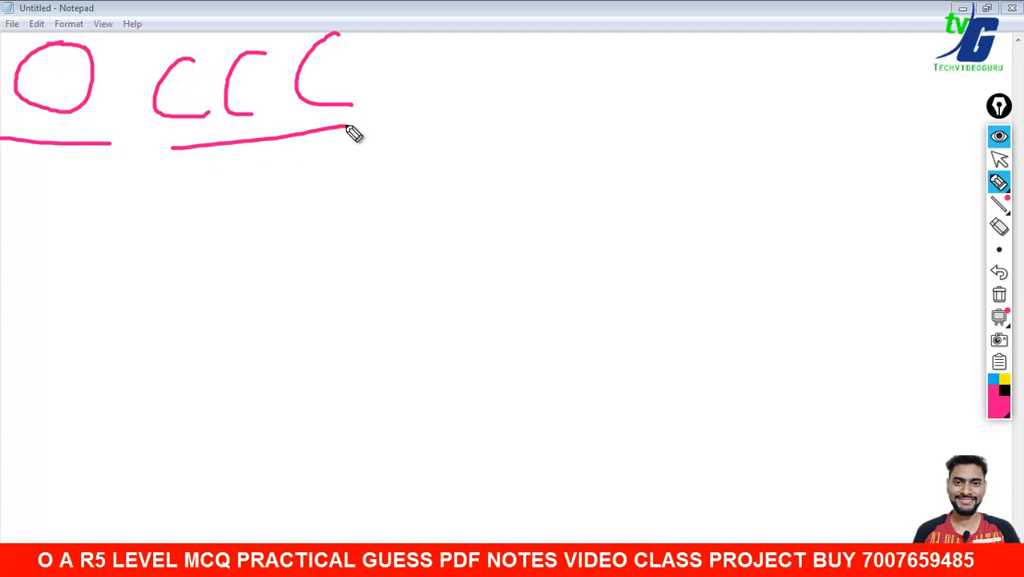
- Hand-write DCA to the right of CCC and COPA beneath it
{"action": "mouse_move", "coordinate": [429, 76]}
{"action": "left_mouse_down"}
{"action": "mouse_move", "coordinate": [436, 129]}
{"action": "mouse_move", "coordinate": [446, 122]}
{"action": "left_mouse_up"}
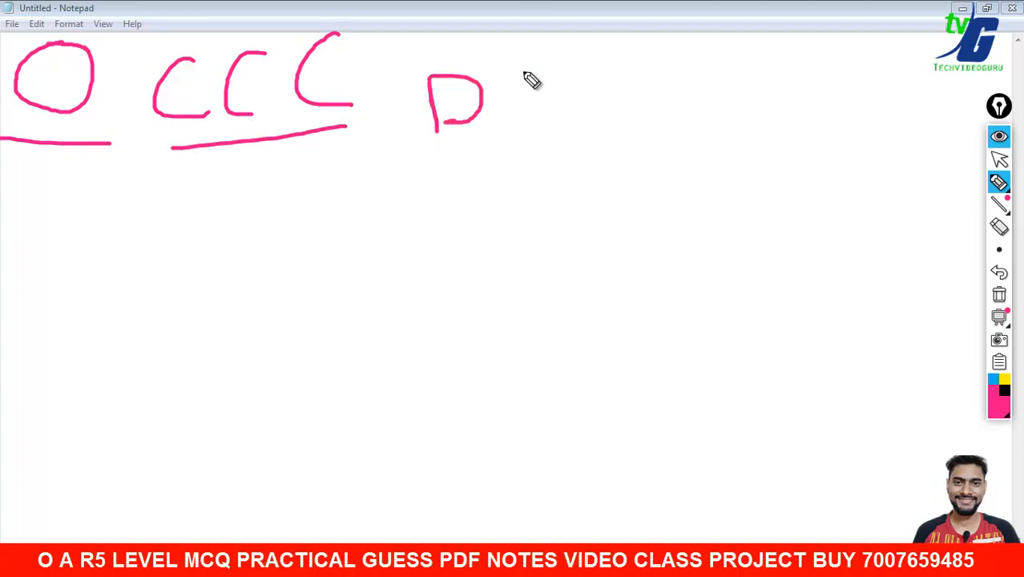
{"action": "mouse_move", "coordinate": [535, 68]}
{"action": "left_mouse_down"}
{"action": "mouse_move", "coordinate": [576, 102]}
{"action": "mouse_move", "coordinate": [653, 106]}
{"action": "left_mouse_up"}
{"action": "left_click_drag", "start_coordinate": [593, 98], "coordinate": [630, 90]}
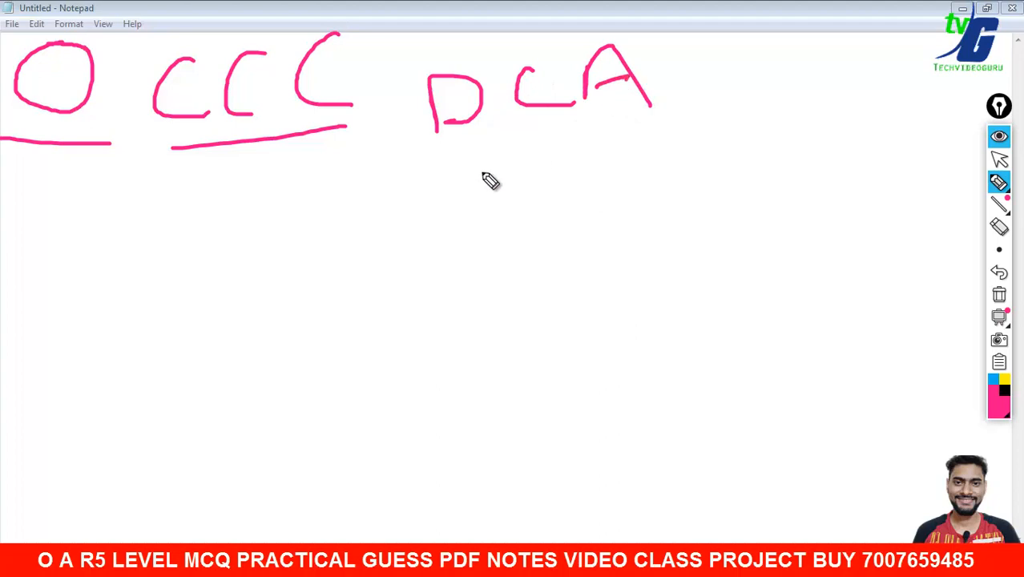
{"action": "mouse_move", "coordinate": [484, 171]}
{"action": "left_mouse_down"}
{"action": "mouse_move", "coordinate": [502, 213]}
{"action": "mouse_move", "coordinate": [576, 172]}
{"action": "mouse_move", "coordinate": [647, 167]}
{"action": "mouse_move", "coordinate": [671, 178]}
{"action": "left_mouse_up"}
{"action": "mouse_move", "coordinate": [527, 256]}
{"action": "left_mouse_down"}
{"action": "mouse_move", "coordinate": [532, 294]}
{"action": "mouse_move", "coordinate": [540, 276]}
{"action": "mouse_move", "coordinate": [613, 295]}
{"action": "mouse_move", "coordinate": [667, 230]}
{"action": "left_mouse_up"}
{"action": "mouse_move", "coordinate": [675, 282]}
{"action": "left_mouse_down"}
{"action": "mouse_move", "coordinate": [691, 255]}
{"action": "mouse_move", "coordinate": [760, 204]}
{"action": "mouse_move", "coordinate": [757, 220]}
{"action": "left_mouse_up"}
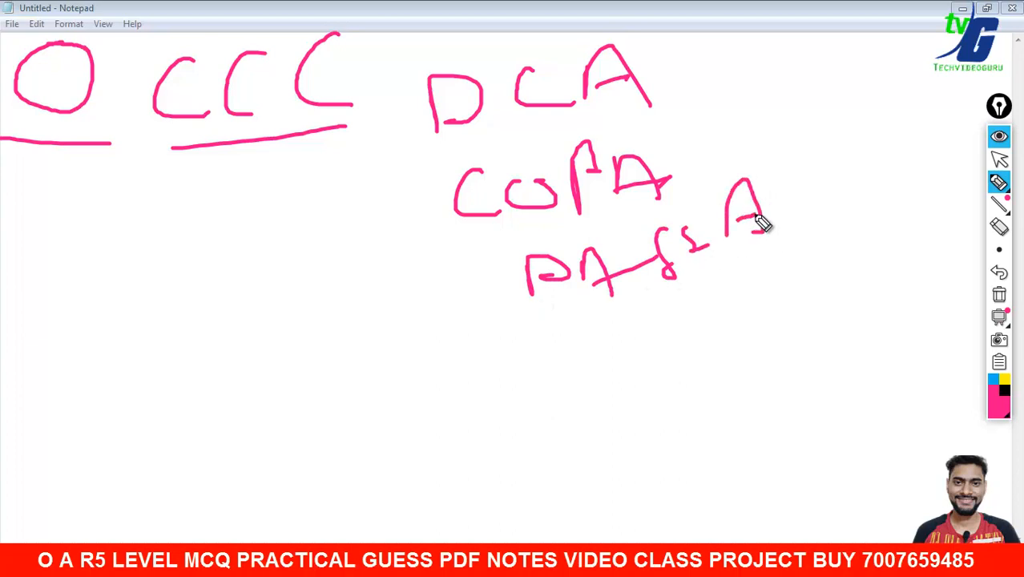
- Hand-write ADCA and one more course line below COPA
{"action": "mouse_move", "coordinate": [571, 339]}
{"action": "left_mouse_down"}
{"action": "mouse_move", "coordinate": [571, 370]}
{"action": "mouse_move", "coordinate": [618, 345]}
{"action": "left_mouse_up"}
{"action": "mouse_move", "coordinate": [639, 347]}
{"action": "left_mouse_down"}
{"action": "mouse_move", "coordinate": [643, 321]}
{"action": "mouse_move", "coordinate": [675, 341]}
{"action": "left_mouse_up"}
{"action": "left_click_drag", "start_coordinate": [716, 314], "coordinate": [718, 327]}
{"action": "mouse_move", "coordinate": [729, 329]}
{"action": "left_mouse_down"}
{"action": "mouse_move", "coordinate": [750, 298]}
{"action": "mouse_move", "coordinate": [769, 329]}
{"action": "left_mouse_up"}
{"action": "left_click_drag", "start_coordinate": [603, 395], "coordinate": [605, 431]}
{"action": "mouse_move", "coordinate": [603, 400]}
{"action": "left_mouse_down"}
{"action": "mouse_move", "coordinate": [653, 407]}
{"action": "mouse_move", "coordinate": [689, 384]}
{"action": "left_mouse_up"}
{"action": "left_click_drag", "start_coordinate": [695, 386], "coordinate": [744, 405]}
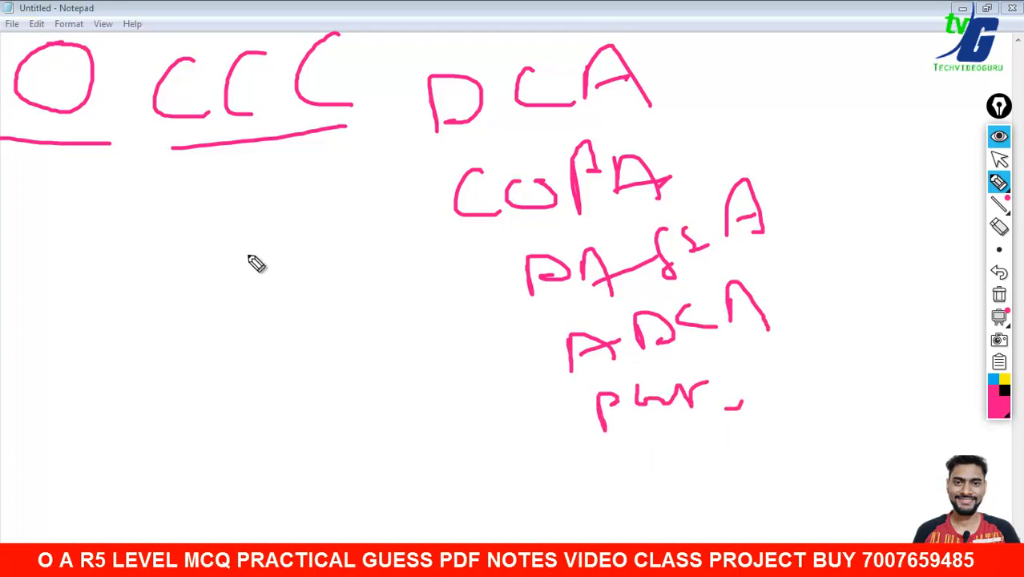
- Add a circled letter, a branch with notes under CCC, and a large ellipse around everything, then clear the ink
{"action": "mouse_move", "coordinate": [243, 274]}
{"action": "left_mouse_down"}
{"action": "mouse_move", "coordinate": [292, 261]}
{"action": "mouse_move", "coordinate": [275, 218]}
{"action": "mouse_move", "coordinate": [258, 222]}
{"action": "mouse_move", "coordinate": [306, 269]}
{"action": "mouse_move", "coordinate": [293, 208]}
{"action": "left_mouse_up"}
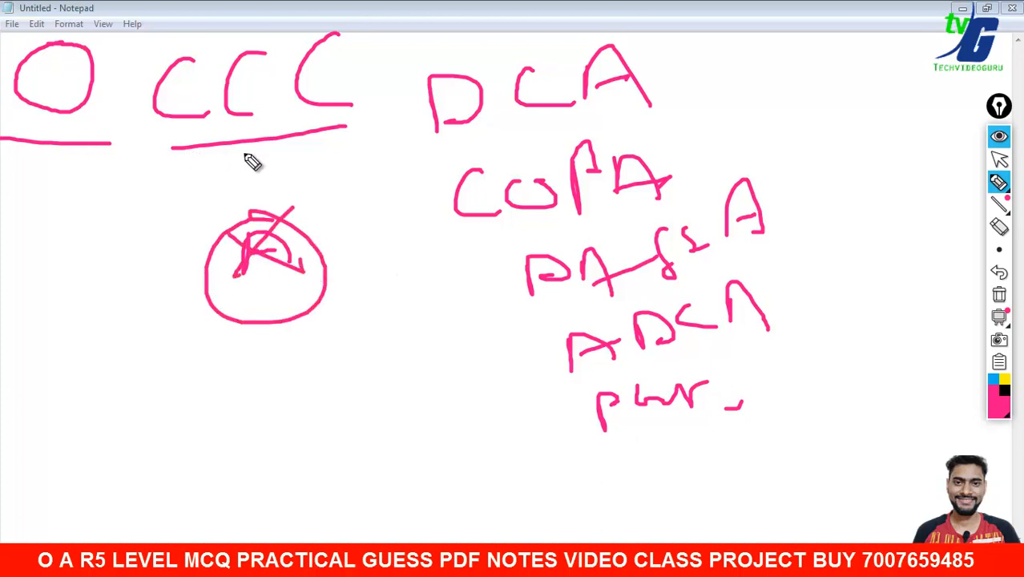
{"action": "mouse_move", "coordinate": [181, 136]}
{"action": "left_mouse_down"}
{"action": "mouse_move", "coordinate": [103, 214]}
{"action": "mouse_move", "coordinate": [79, 265]}
{"action": "left_mouse_up"}
{"action": "left_click_drag", "start_coordinate": [69, 260], "coordinate": [90, 253]}
{"action": "mouse_move", "coordinate": [90, 238]}
{"action": "left_mouse_down"}
{"action": "mouse_move", "coordinate": [120, 229]}
{"action": "mouse_move", "coordinate": [137, 255]}
{"action": "left_mouse_up"}
{"action": "mouse_move", "coordinate": [99, 322]}
{"action": "left_mouse_down"}
{"action": "mouse_move", "coordinate": [154, 319]}
{"action": "mouse_move", "coordinate": [122, 358]}
{"action": "left_mouse_up"}
{"action": "mouse_move", "coordinate": [144, 344]}
{"action": "left_mouse_down"}
{"action": "mouse_move", "coordinate": [175, 352]}
{"action": "mouse_move", "coordinate": [223, 340]}
{"action": "left_mouse_up"}
{"action": "left_click_drag", "start_coordinate": [210, 335], "coordinate": [210, 355]}
{"action": "left_click_drag", "start_coordinate": [368, 9], "coordinate": [105, 2]}
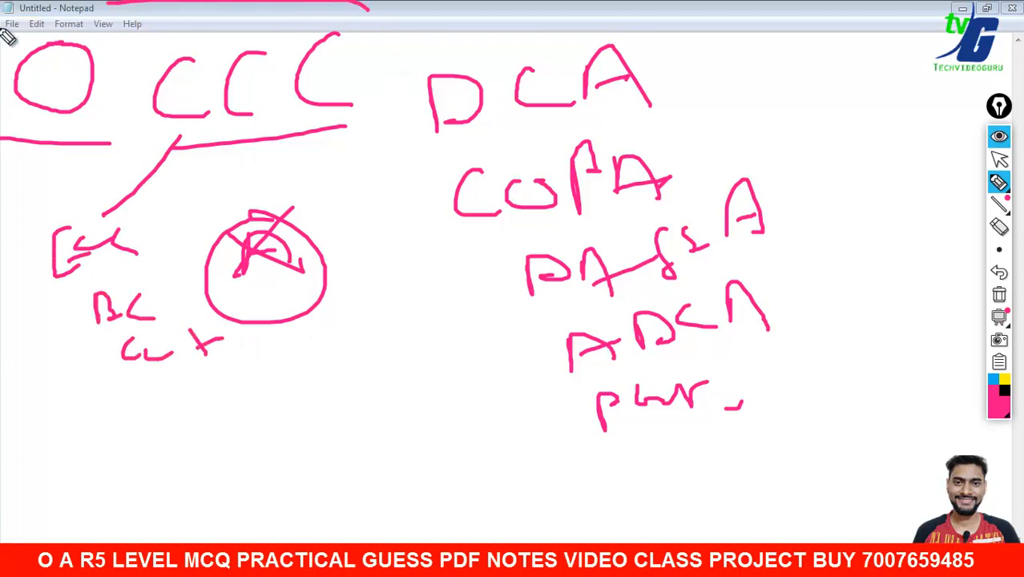
{"action": "mouse_move", "coordinate": [6, 36]}
{"action": "left_mouse_down"}
{"action": "mouse_move", "coordinate": [423, 515]}
{"action": "mouse_move", "coordinate": [793, 57]}
{"action": "mouse_move", "coordinate": [244, 16]}
{"action": "left_mouse_up"}
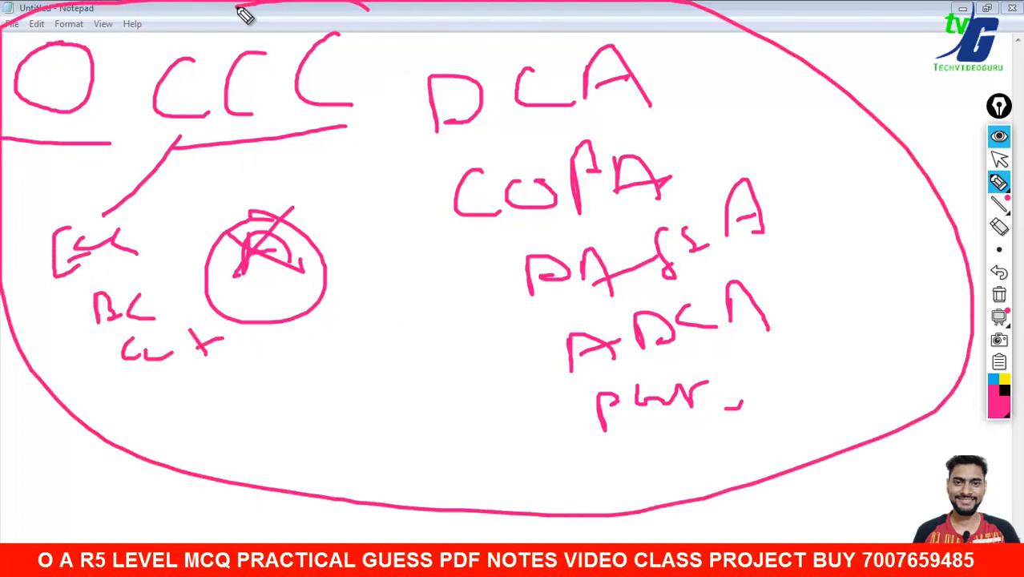
{"action": "left_click", "coordinate": [999, 295]}
- Hand-write Data Entry across the page and underline it
{"action": "mouse_move", "coordinate": [236, 152]}
{"action": "left_mouse_down"}
{"action": "mouse_move", "coordinate": [242, 230]}
{"action": "mouse_move", "coordinate": [314, 223]}
{"action": "mouse_move", "coordinate": [414, 152]}
{"action": "mouse_move", "coordinate": [465, 167]}
{"action": "mouse_move", "coordinate": [505, 233]}
{"action": "left_mouse_up"}
{"action": "mouse_move", "coordinate": [609, 188]}
{"action": "left_mouse_down"}
{"action": "mouse_move", "coordinate": [578, 217]}
{"action": "mouse_move", "coordinate": [743, 185]}
{"action": "mouse_move", "coordinate": [819, 268]}
{"action": "mouse_move", "coordinate": [835, 202]}
{"action": "left_mouse_up"}
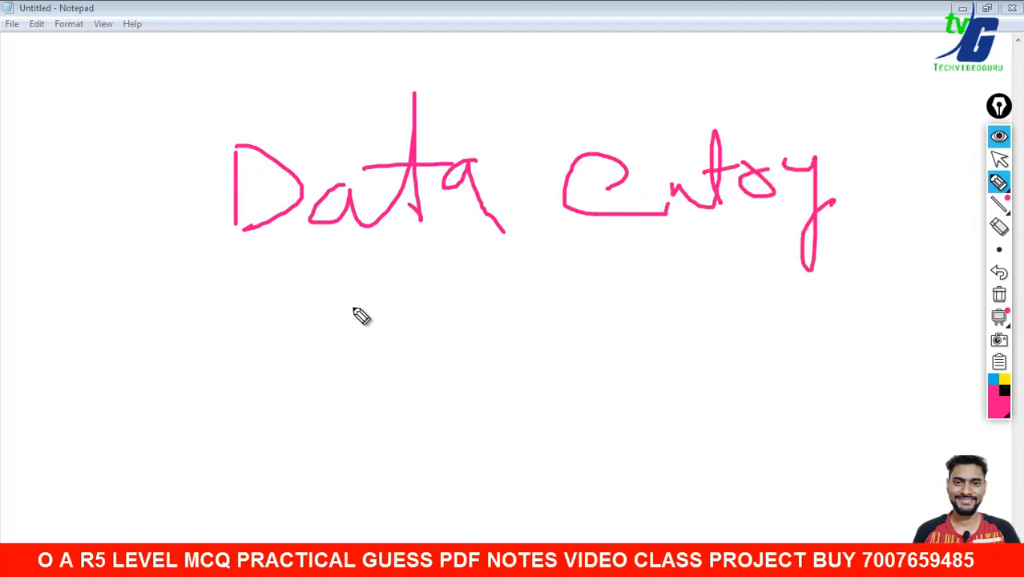
{"action": "left_click_drag", "start_coordinate": [200, 311], "coordinate": [437, 305]}
{"action": "left_click_drag", "start_coordinate": [502, 305], "coordinate": [940, 307]}
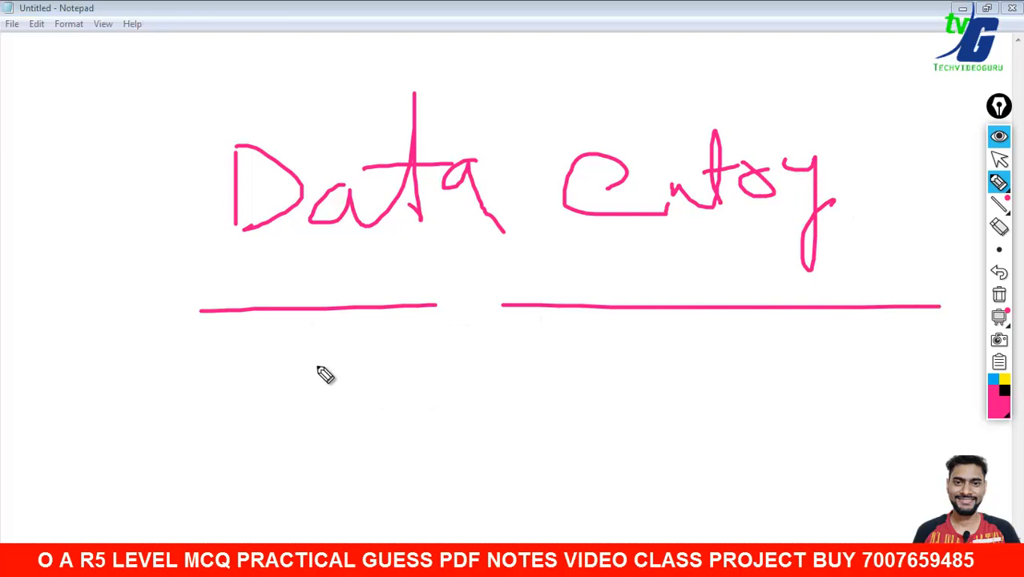
- Write an underlined Tally beneath Data Entry, with another word to its right
{"action": "mouse_move", "coordinate": [290, 361]}
{"action": "left_mouse_down"}
{"action": "mouse_move", "coordinate": [400, 347]}
{"action": "mouse_move", "coordinate": [369, 418]}
{"action": "left_mouse_up"}
{"action": "mouse_move", "coordinate": [443, 382]}
{"action": "left_mouse_down"}
{"action": "mouse_move", "coordinate": [464, 410]}
{"action": "mouse_move", "coordinate": [523, 320]}
{"action": "mouse_move", "coordinate": [585, 434]}
{"action": "mouse_move", "coordinate": [617, 393]}
{"action": "left_mouse_up"}
{"action": "left_click_drag", "start_coordinate": [232, 463], "coordinate": [655, 450]}
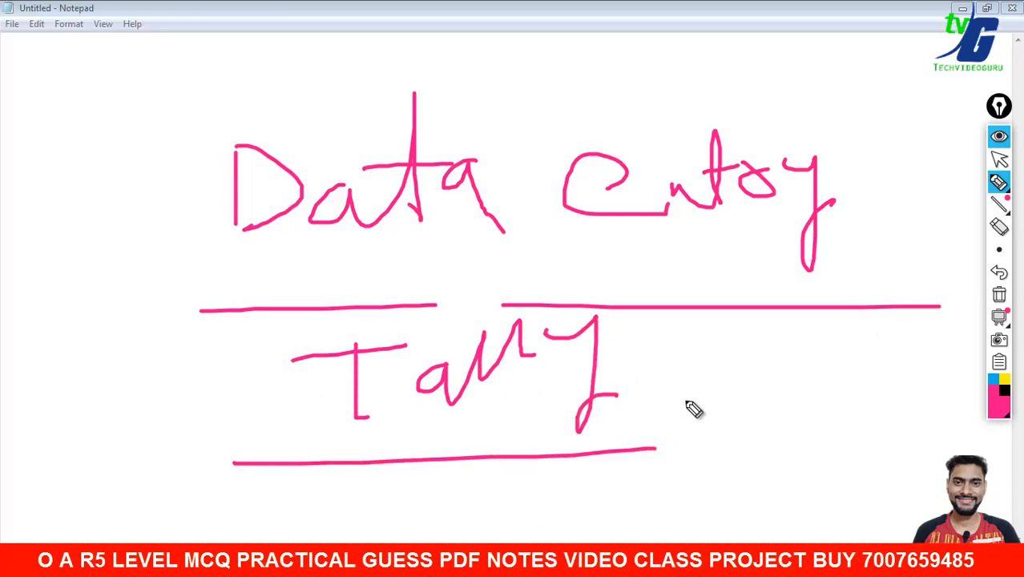
{"action": "mouse_move", "coordinate": [700, 420]}
{"action": "left_mouse_down"}
{"action": "mouse_move", "coordinate": [732, 353]}
{"action": "mouse_move", "coordinate": [753, 421]}
{"action": "left_mouse_up"}
{"action": "left_click_drag", "start_coordinate": [751, 421], "coordinate": [820, 399]}
{"action": "left_click_drag", "start_coordinate": [872, 378], "coordinate": [870, 409]}
{"action": "left_click_drag", "start_coordinate": [897, 364], "coordinate": [906, 415]}
{"action": "left_click_drag", "start_coordinate": [873, 449], "coordinate": [782, 478]}
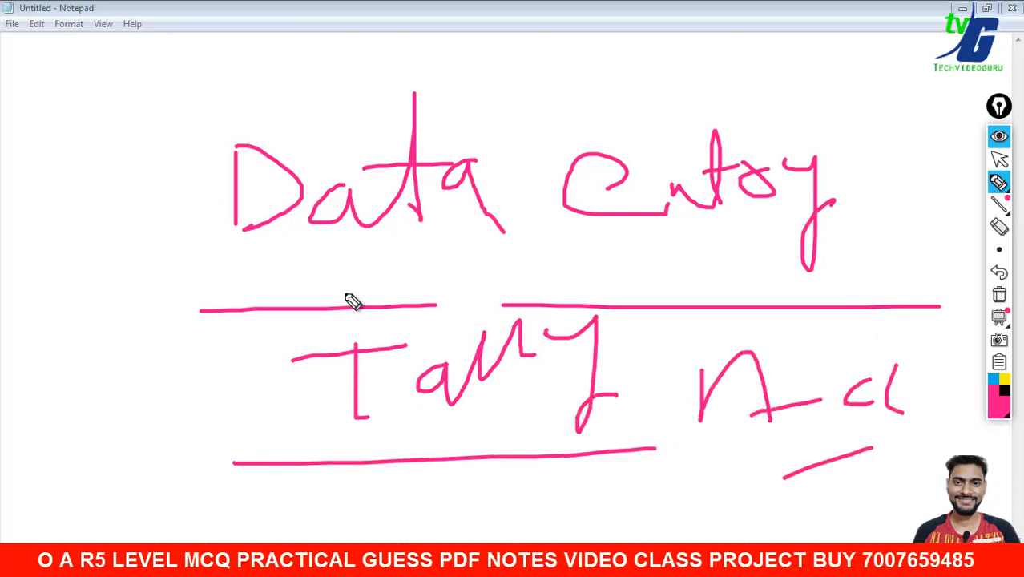
- Add a B note with a curved arrow toward Tally, then cross out Data Entry and Tally with a large X
{"action": "left_click_drag", "start_coordinate": [69, 183], "coordinate": [71, 237]}
{"action": "left_click_drag", "start_coordinate": [55, 161], "coordinate": [92, 218]}
{"action": "left_click_drag", "start_coordinate": [145, 191], "coordinate": [229, 149]}
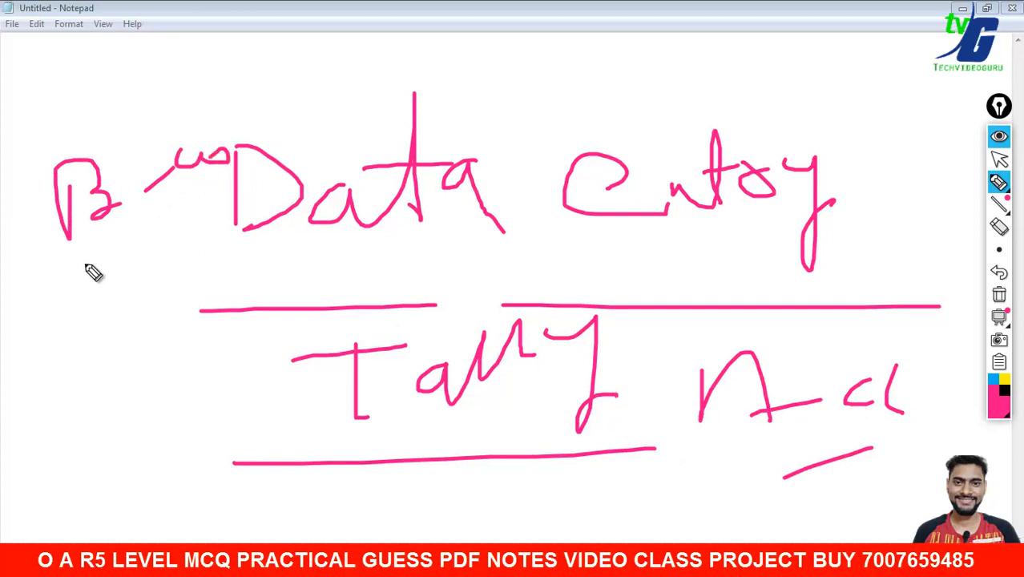
{"action": "mouse_move", "coordinate": [91, 297]}
{"action": "left_mouse_down"}
{"action": "mouse_move", "coordinate": [141, 279]}
{"action": "mouse_move", "coordinate": [191, 235]}
{"action": "left_mouse_up"}
{"action": "left_click_drag", "start_coordinate": [86, 329], "coordinate": [234, 285]}
{"action": "left_click_drag", "start_coordinate": [145, 311], "coordinate": [259, 408]}
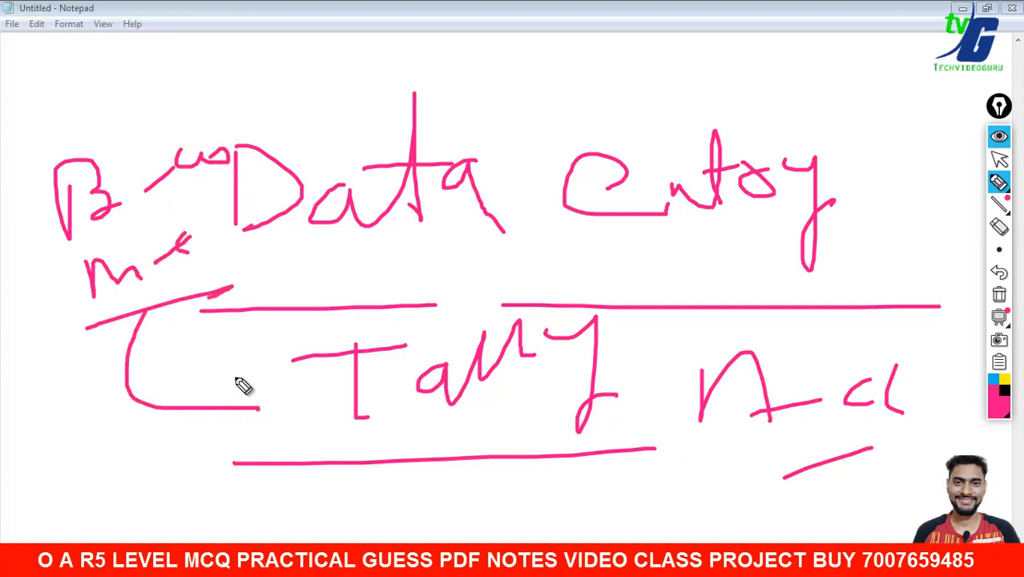
{"action": "left_click_drag", "start_coordinate": [234, 377], "coordinate": [239, 433]}
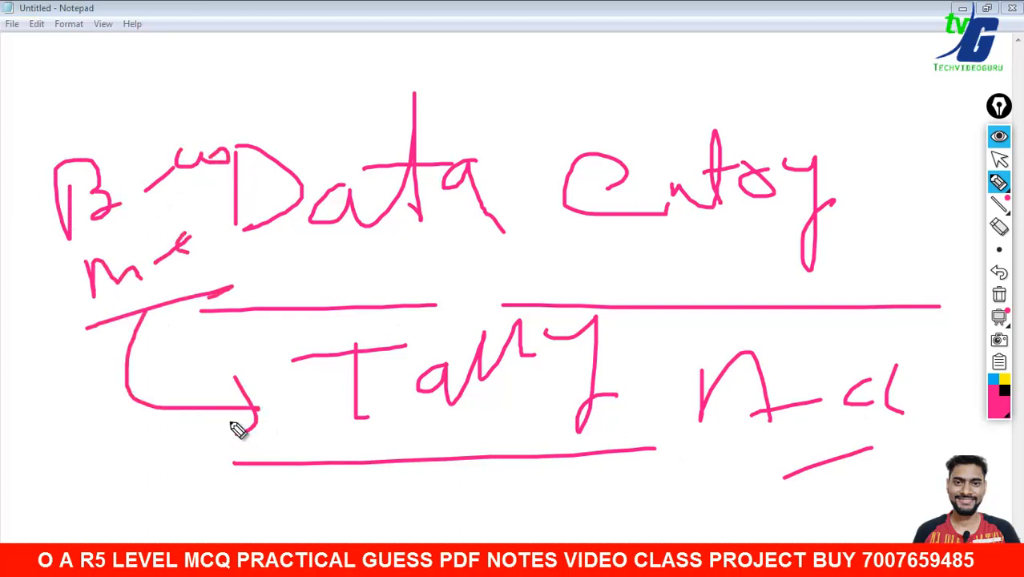
{"action": "left_click_drag", "start_coordinate": [183, 49], "coordinate": [597, 398]}
{"action": "left_click_drag", "start_coordinate": [620, 110], "coordinate": [202, 386]}
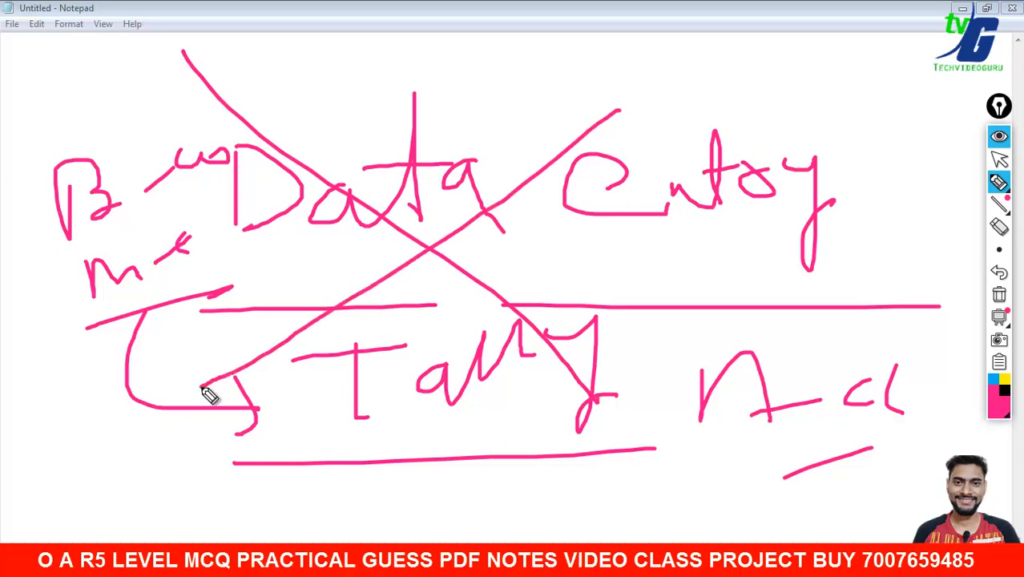
- Clear the old ink and hand-write a boxed, underlined CCC / O Level heading at the top-left
{"action": "left_click", "coordinate": [1000, 295]}
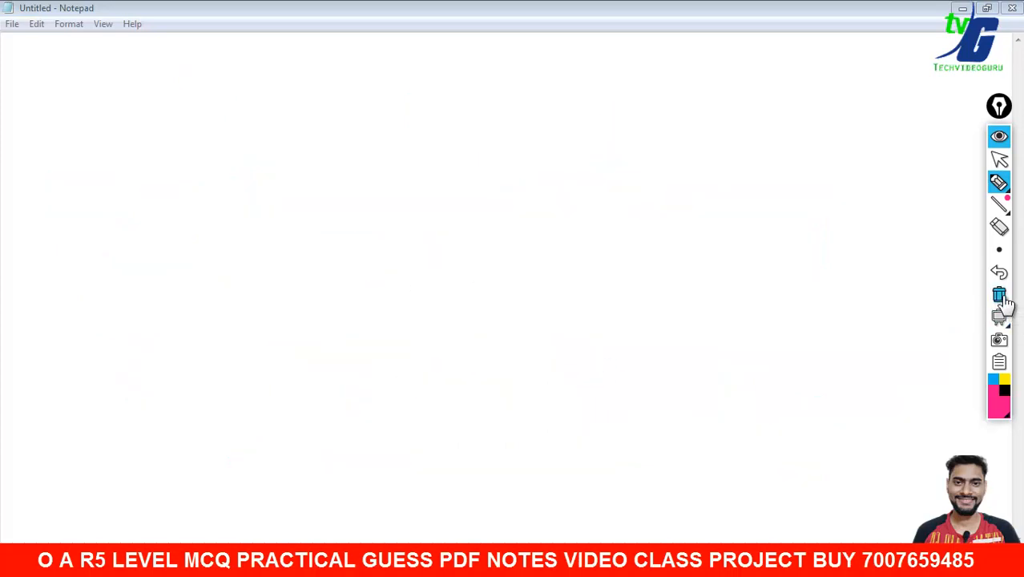
{"action": "mouse_move", "coordinate": [47, 47]}
{"action": "left_mouse_down"}
{"action": "mouse_move", "coordinate": [19, 83]}
{"action": "mouse_move", "coordinate": [38, 82]}
{"action": "left_mouse_up"}
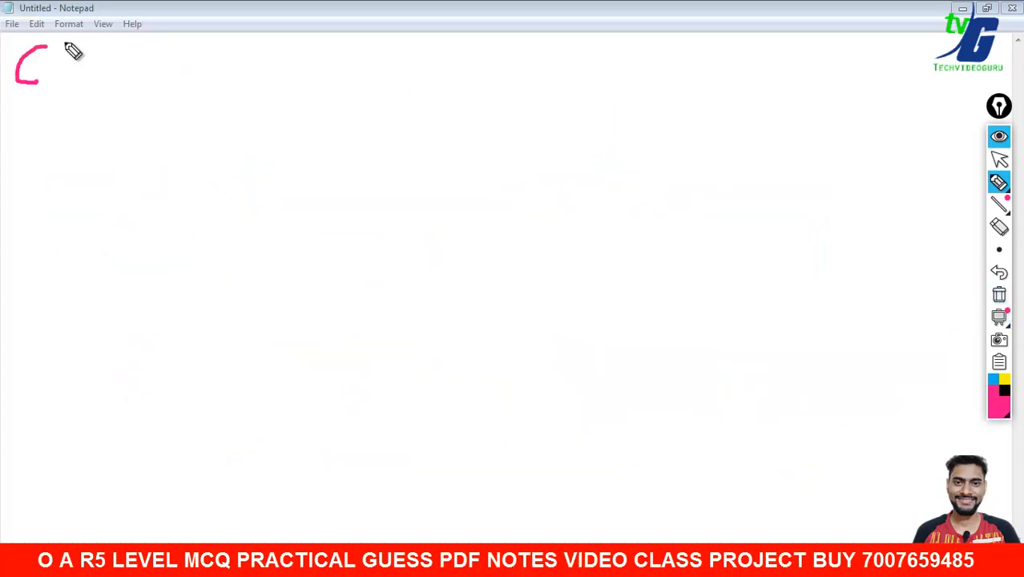
{"action": "left_click_drag", "start_coordinate": [78, 46], "coordinate": [80, 72]}
{"action": "mouse_move", "coordinate": [128, 29]}
{"action": "left_mouse_down"}
{"action": "mouse_move", "coordinate": [132, 53]}
{"action": "mouse_move", "coordinate": [187, 1]}
{"action": "left_mouse_up"}
{"action": "mouse_move", "coordinate": [213, 48]}
{"action": "left_mouse_down"}
{"action": "mouse_move", "coordinate": [251, 66]}
{"action": "mouse_move", "coordinate": [407, 3]}
{"action": "mouse_move", "coordinate": [413, 58]}
{"action": "left_mouse_up"}
{"action": "mouse_move", "coordinate": [3, 145]}
{"action": "left_mouse_down"}
{"action": "mouse_move", "coordinate": [481, 81]}
{"action": "mouse_move", "coordinate": [496, 2]}
{"action": "left_mouse_up"}
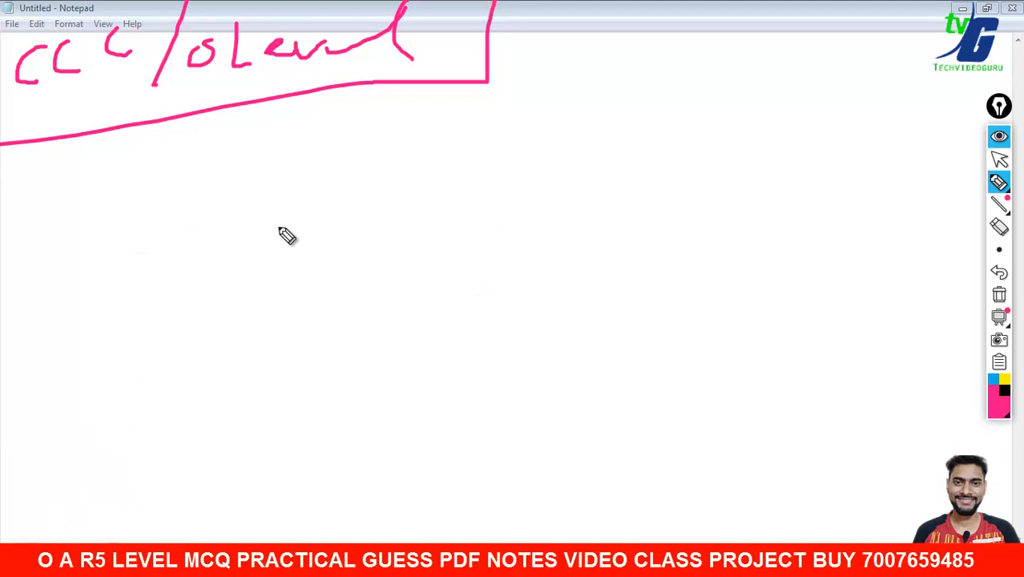
- Write a word below the heading, wipe the ink, draw a large check mark, then erase it
{"action": "mouse_move", "coordinate": [224, 207]}
{"action": "left_mouse_down"}
{"action": "mouse_move", "coordinate": [212, 263]}
{"action": "mouse_move", "coordinate": [270, 238]}
{"action": "left_mouse_up"}
{"action": "left_click_drag", "start_coordinate": [244, 271], "coordinate": [172, 311]}
{"action": "left_click_drag", "start_coordinate": [275, 235], "coordinate": [393, 225]}
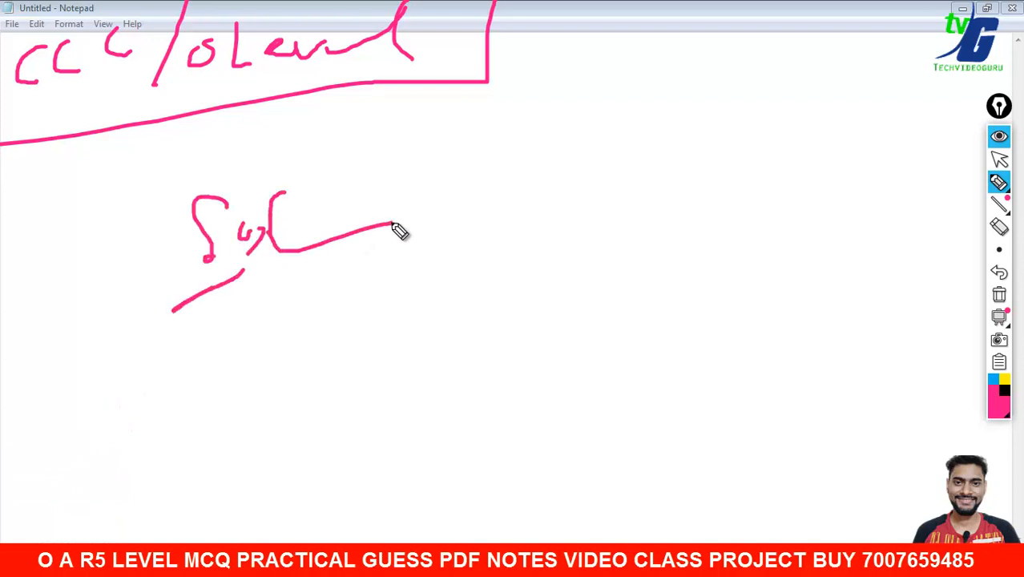
{"action": "left_click", "coordinate": [999, 297]}
{"action": "mouse_move", "coordinate": [272, 219]}
{"action": "left_mouse_down"}
{"action": "mouse_move", "coordinate": [301, 295]}
{"action": "mouse_move", "coordinate": [515, 151]}
{"action": "left_mouse_up"}
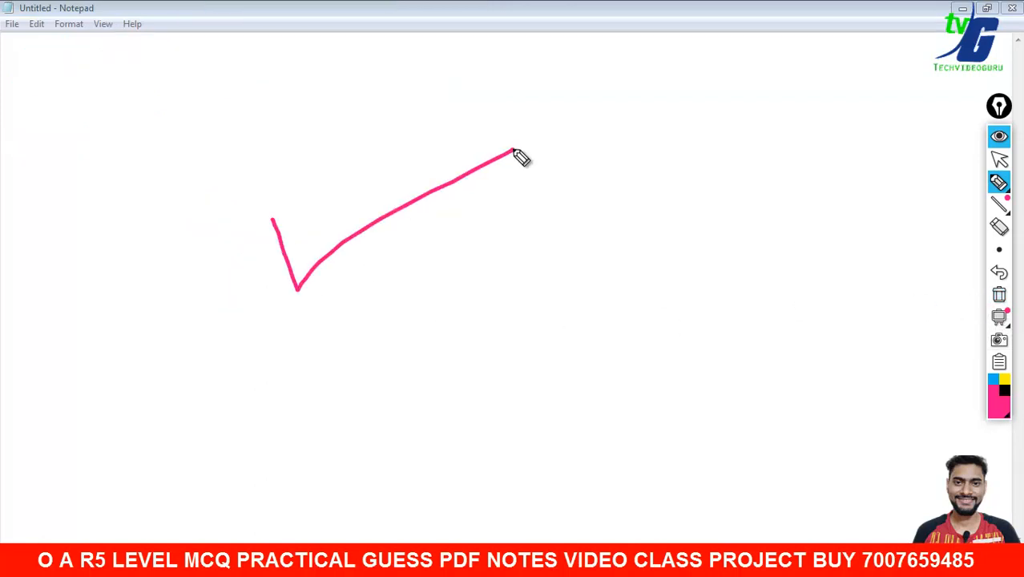
{"action": "left_click", "coordinate": [1000, 295]}
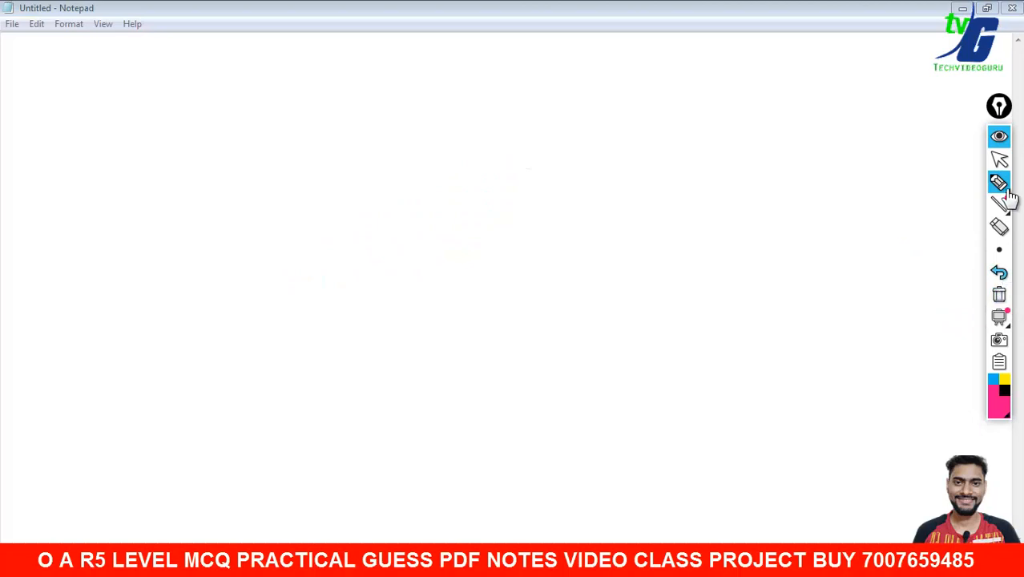
- Return to the pen and hand-write an underlined O with a tick at the top-left
{"action": "left_click", "coordinate": [1000, 160]}
{"action": "left_click", "coordinate": [1000, 182]}
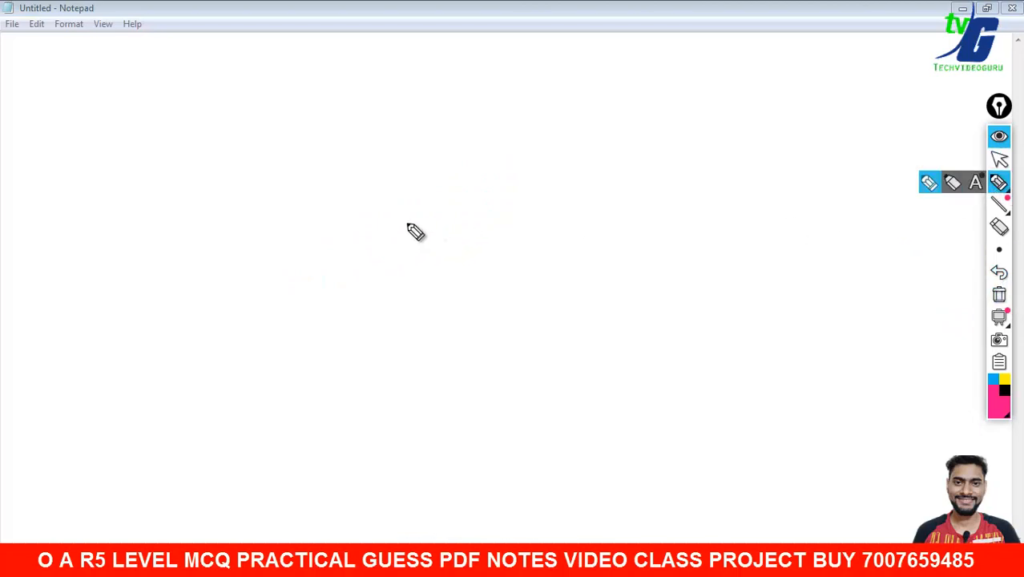
{"action": "mouse_move", "coordinate": [77, 39]}
{"action": "left_mouse_down"}
{"action": "mouse_move", "coordinate": [102, 88]}
{"action": "mouse_move", "coordinate": [80, 38]}
{"action": "left_mouse_up"}
{"action": "left_click_drag", "start_coordinate": [23, 117], "coordinate": [142, 105]}
{"action": "left_click_drag", "start_coordinate": [132, 68], "coordinate": [189, 68]}
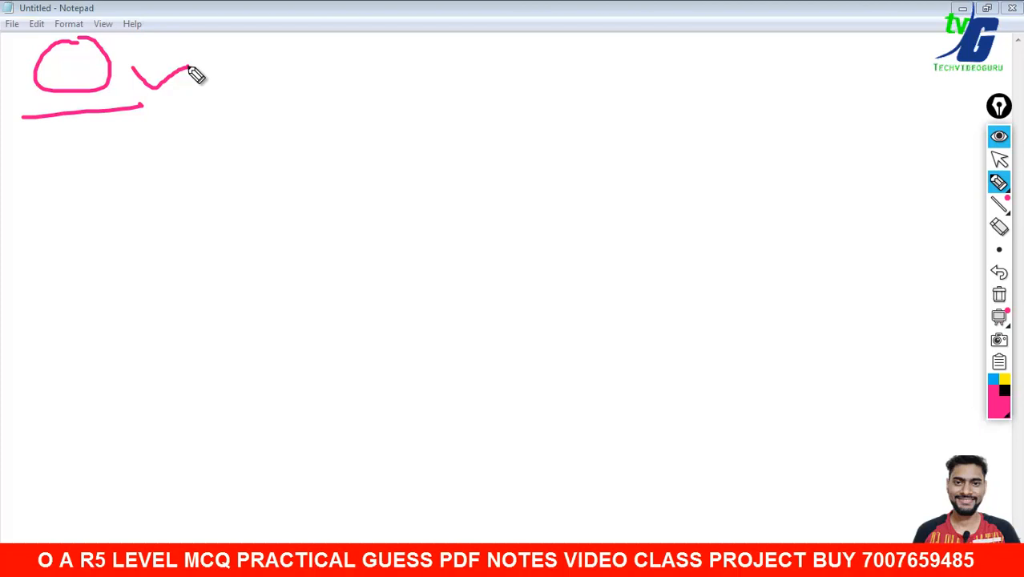
- Draw a branch from the O to an underlined, ticked MI-RS label
{"action": "left_click_drag", "start_coordinate": [143, 104], "coordinate": [248, 202]}
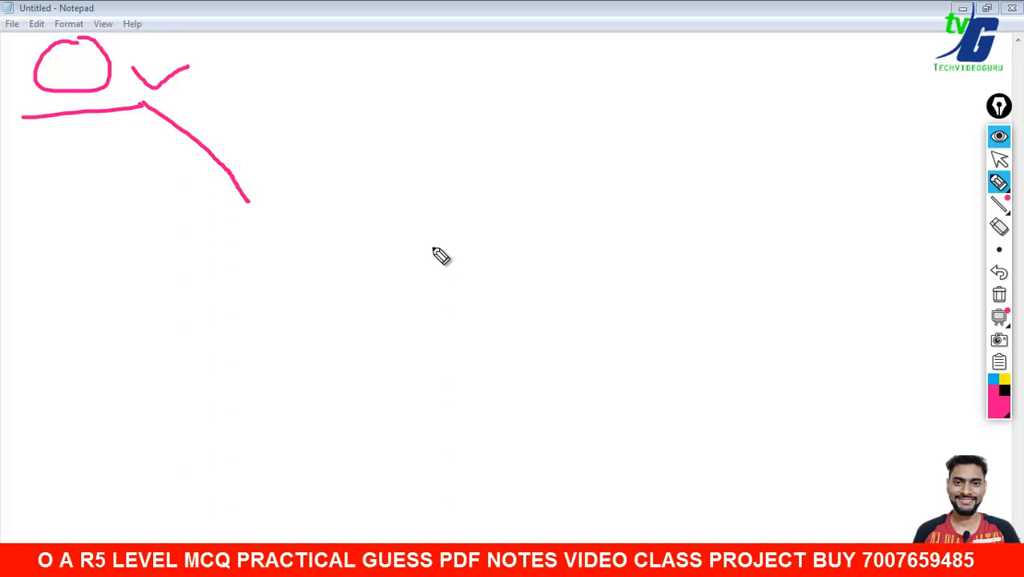
{"action": "mouse_move", "coordinate": [273, 246]}
{"action": "left_mouse_down"}
{"action": "mouse_move", "coordinate": [286, 303]}
{"action": "mouse_move", "coordinate": [326, 281]}
{"action": "mouse_move", "coordinate": [371, 286]}
{"action": "left_mouse_up"}
{"action": "mouse_move", "coordinate": [393, 216]}
{"action": "left_mouse_down"}
{"action": "mouse_move", "coordinate": [404, 295]}
{"action": "mouse_move", "coordinate": [456, 263]}
{"action": "left_mouse_up"}
{"action": "left_click_drag", "start_coordinate": [497, 225], "coordinate": [503, 279]}
{"action": "left_click_drag", "start_coordinate": [492, 194], "coordinate": [537, 253]}
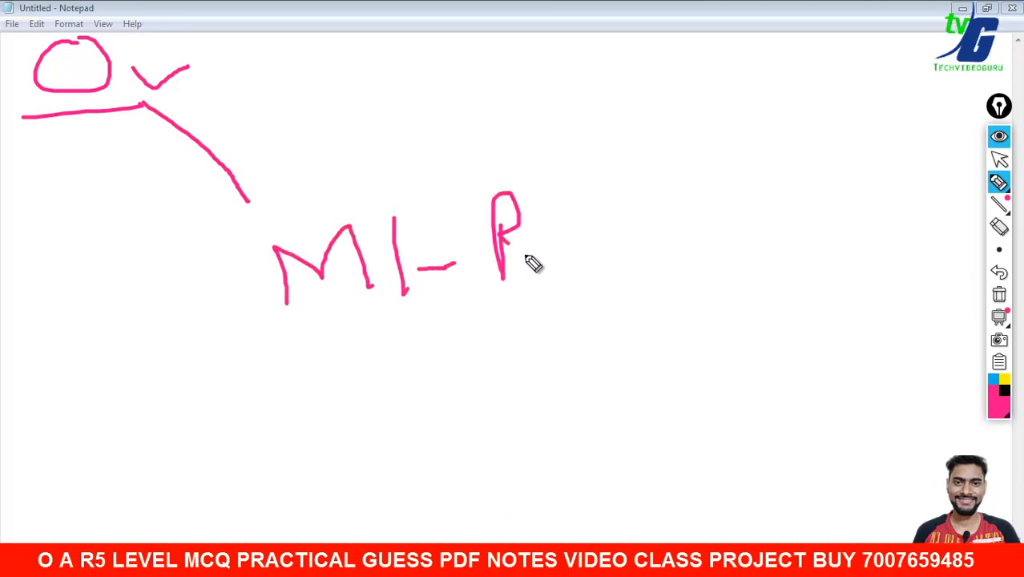
{"action": "mouse_move", "coordinate": [596, 188]}
{"action": "left_mouse_down"}
{"action": "mouse_move", "coordinate": [585, 258]}
{"action": "mouse_move", "coordinate": [559, 265]}
{"action": "left_mouse_up"}
{"action": "left_click_drag", "start_coordinate": [269, 326], "coordinate": [638, 265]}
{"action": "mouse_move", "coordinate": [627, 210]}
{"action": "left_mouse_down"}
{"action": "mouse_move", "coordinate": [634, 218]}
{"action": "mouse_move", "coordinate": [792, 178]}
{"action": "left_mouse_up"}
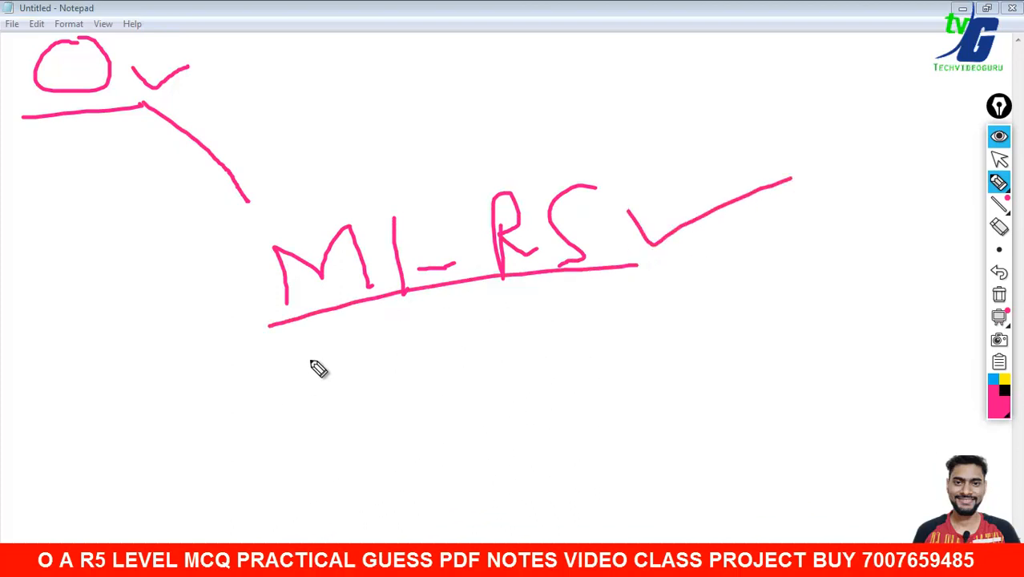
- Hand-write 'Libre office' below the underlined MI-RS
{"action": "left_click_drag", "start_coordinate": [309, 359], "coordinate": [349, 405]}
{"action": "left_click", "coordinate": [335, 362]}
{"action": "mouse_move", "coordinate": [361, 343]}
{"action": "left_mouse_down"}
{"action": "mouse_move", "coordinate": [410, 398]}
{"action": "mouse_move", "coordinate": [455, 401]}
{"action": "mouse_move", "coordinate": [463, 388]}
{"action": "left_mouse_up"}
{"action": "left_click_drag", "start_coordinate": [491, 390], "coordinate": [604, 387]}
{"action": "left_click_drag", "start_coordinate": [609, 345], "coordinate": [662, 285]}
{"action": "mouse_move", "coordinate": [613, 310]}
{"action": "left_mouse_down"}
{"action": "mouse_move", "coordinate": [669, 308]}
{"action": "mouse_move", "coordinate": [707, 285]}
{"action": "left_mouse_up"}
{"action": "mouse_move", "coordinate": [683, 311]}
{"action": "left_mouse_down"}
{"action": "mouse_move", "coordinate": [784, 293]}
{"action": "mouse_move", "coordinate": [873, 298]}
{"action": "left_mouse_up"}
{"action": "left_click_drag", "start_coordinate": [885, 281], "coordinate": [887, 296]}
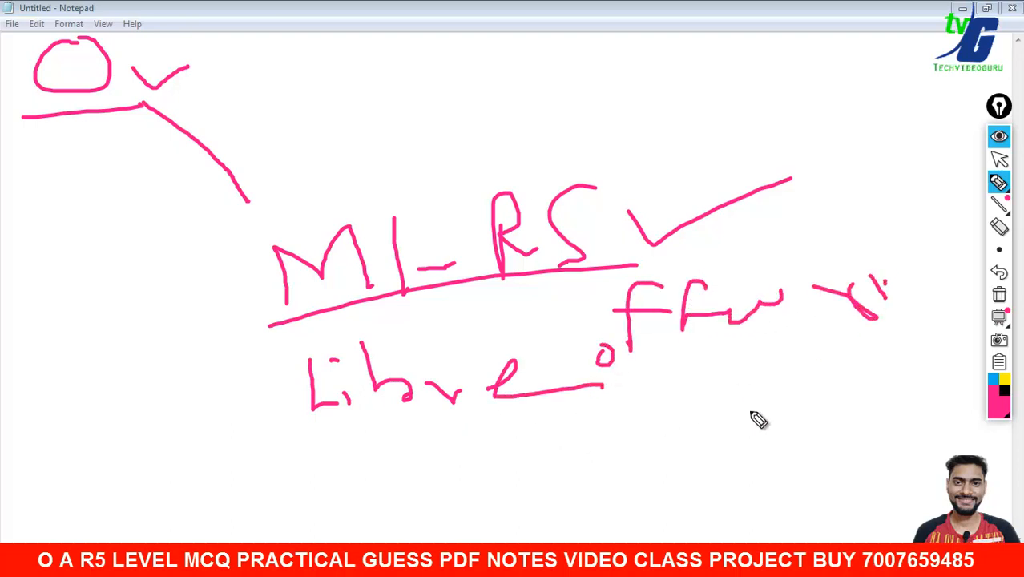
- Write Calc and an underlined word beneath 'office', enclosed in brackets
{"action": "mouse_move", "coordinate": [739, 374]}
{"action": "left_mouse_down"}
{"action": "mouse_move", "coordinate": [705, 400]}
{"action": "mouse_move", "coordinate": [785, 396]}
{"action": "mouse_move", "coordinate": [837, 424]}
{"action": "left_mouse_up"}
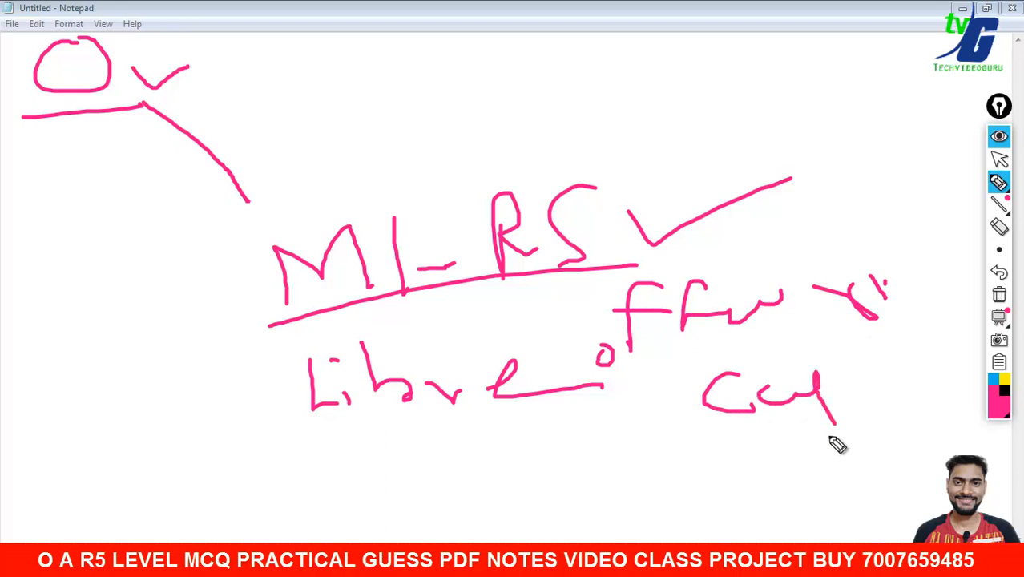
{"action": "left_click_drag", "start_coordinate": [728, 458], "coordinate": [796, 464]}
{"action": "left_click_drag", "start_coordinate": [714, 486], "coordinate": [797, 480]}
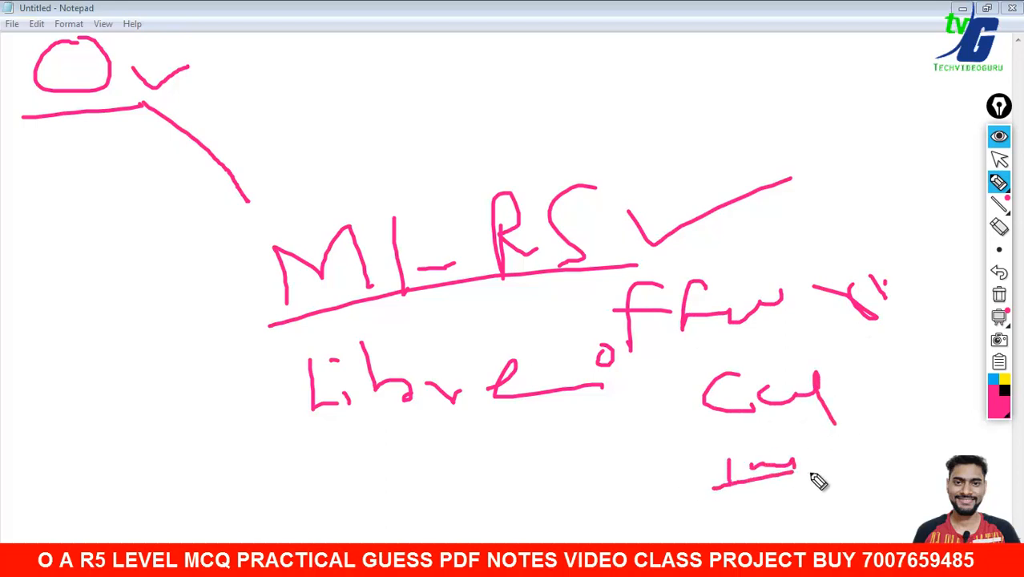
{"action": "left_click_drag", "start_coordinate": [841, 449], "coordinate": [874, 459]}
{"action": "left_click_drag", "start_coordinate": [900, 265], "coordinate": [918, 421]}
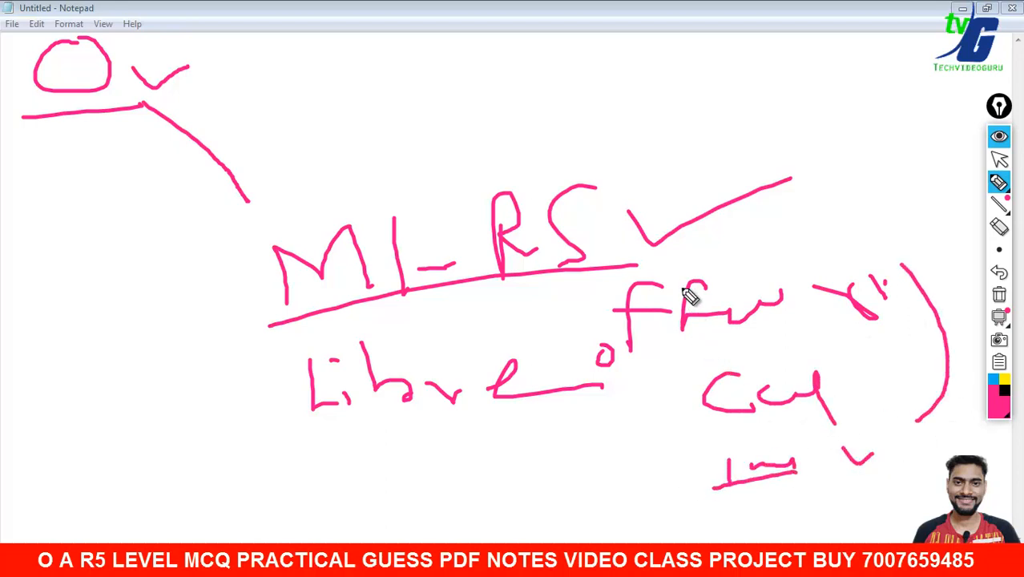
{"action": "left_click_drag", "start_coordinate": [680, 284], "coordinate": [717, 468]}
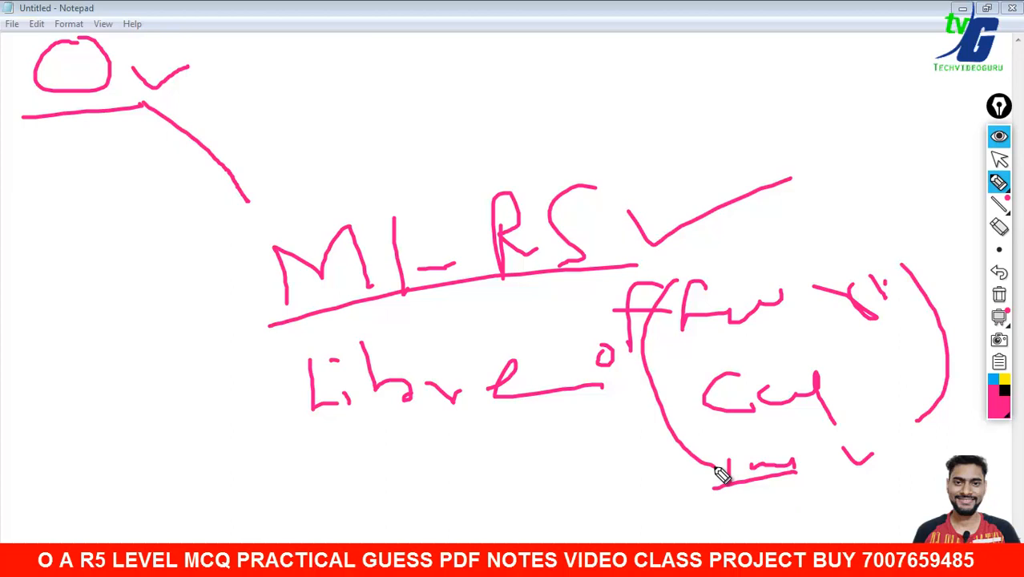
- Add check marks beside the office, Calc and bottom notes
{"action": "left_click_drag", "start_coordinate": [787, 245], "coordinate": [854, 222]}
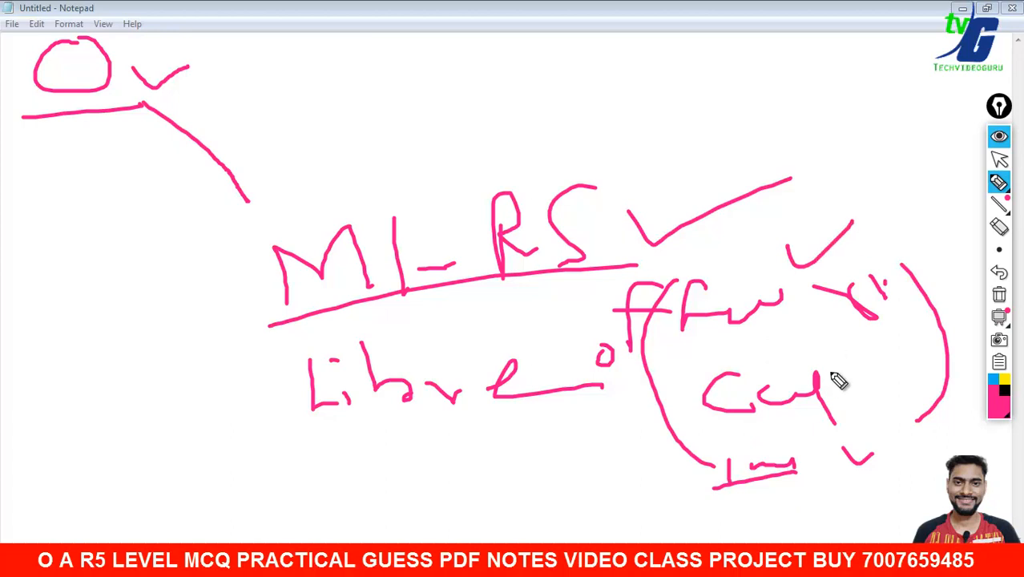
{"action": "left_click_drag", "start_coordinate": [826, 390], "coordinate": [865, 365]}
{"action": "left_click_drag", "start_coordinate": [808, 462], "coordinate": [842, 446]}
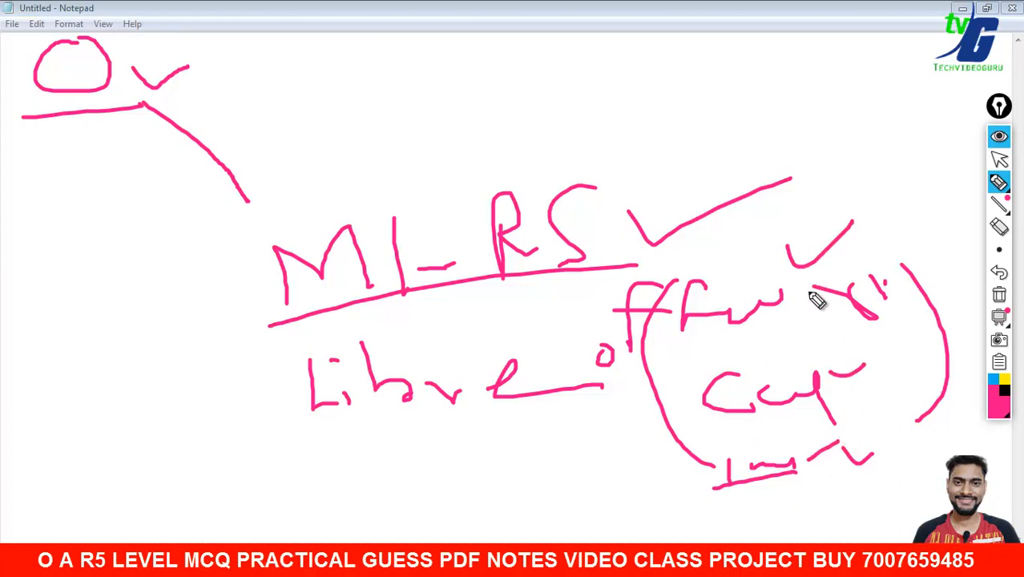
{"action": "left_click_drag", "start_coordinate": [798, 306], "coordinate": [829, 290]}
{"action": "left_click_drag", "start_coordinate": [833, 392], "coordinate": [888, 376]}
{"action": "left_click_drag", "start_coordinate": [821, 483], "coordinate": [845, 463]}
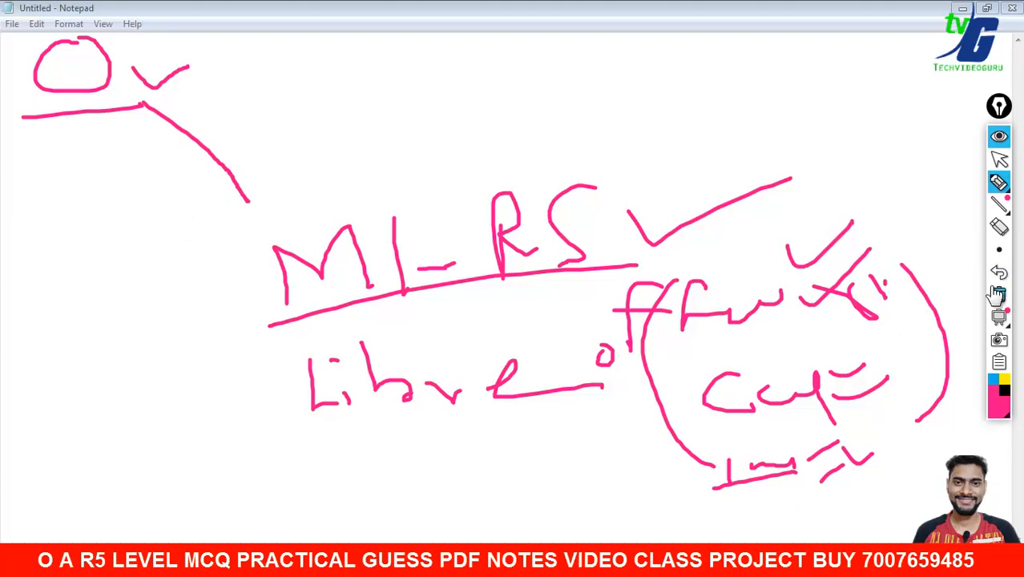
{"action": "left_click", "coordinate": [999, 227]}
- Erase the bracketed Libre office and Calc notes below MI-RS
{"action": "mouse_move", "coordinate": [945, 229]}
{"action": "left_mouse_down"}
{"action": "mouse_move", "coordinate": [244, 369]}
{"action": "mouse_move", "coordinate": [451, 327]}
{"action": "mouse_move", "coordinate": [361, 384]}
{"action": "left_mouse_up"}
{"action": "mouse_move", "coordinate": [546, 319]}
{"action": "left_mouse_down"}
{"action": "mouse_move", "coordinate": [592, 355]}
{"action": "mouse_move", "coordinate": [823, 318]}
{"action": "mouse_move", "coordinate": [743, 295]}
{"action": "mouse_move", "coordinate": [762, 448]}
{"action": "mouse_move", "coordinate": [922, 348]}
{"action": "left_mouse_up"}
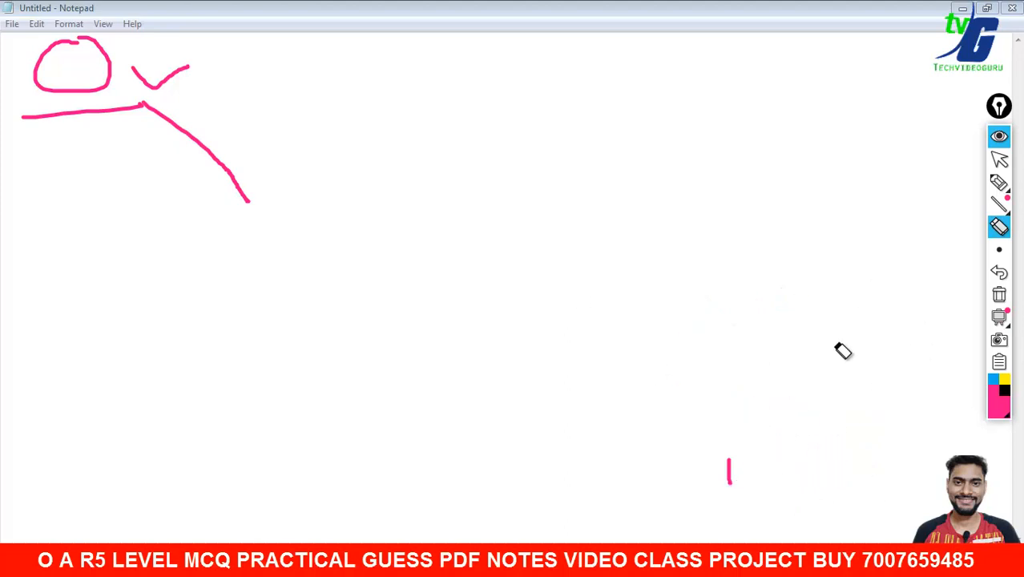
{"action": "left_click", "coordinate": [999, 182]}
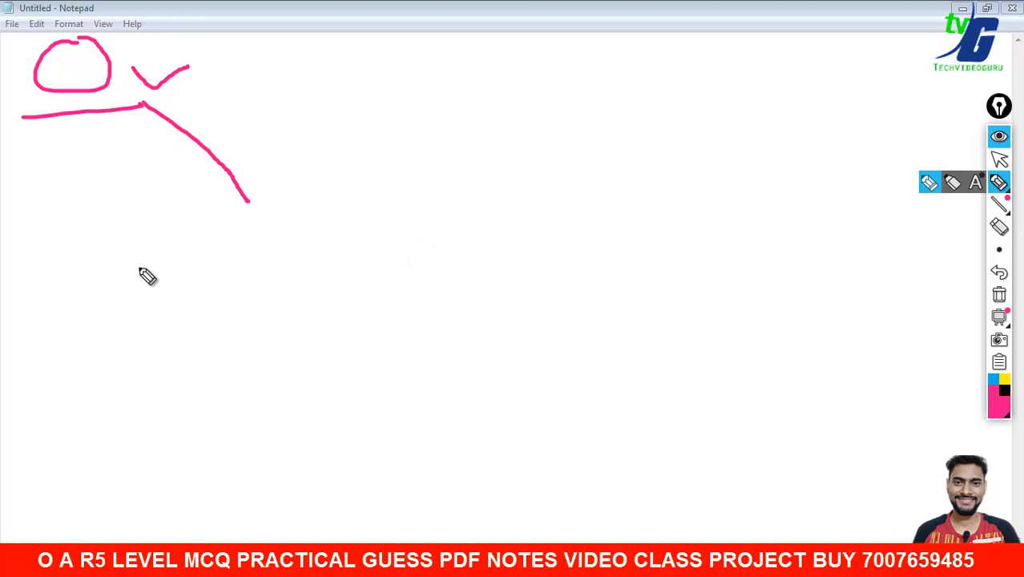
- Hand-write an underlined, ticked Libre note
{"action": "left_click_drag", "start_coordinate": [138, 244], "coordinate": [161, 306]}
{"action": "left_click_drag", "start_coordinate": [171, 269], "coordinate": [172, 287]}
{"action": "left_click_drag", "start_coordinate": [192, 249], "coordinate": [240, 304]}
{"action": "left_click_drag", "start_coordinate": [253, 262], "coordinate": [279, 286]}
{"action": "mouse_move", "coordinate": [302, 274]}
{"action": "left_mouse_down"}
{"action": "mouse_move", "coordinate": [337, 264]}
{"action": "mouse_move", "coordinate": [369, 290]}
{"action": "left_mouse_up"}
{"action": "mouse_move", "coordinate": [430, 269]}
{"action": "left_mouse_down"}
{"action": "mouse_move", "coordinate": [489, 256]}
{"action": "mouse_move", "coordinate": [511, 287]}
{"action": "left_mouse_up"}
{"action": "left_click_drag", "start_coordinate": [387, 306], "coordinate": [547, 286]}
{"action": "left_click_drag", "start_coordinate": [548, 257], "coordinate": [631, 250]}
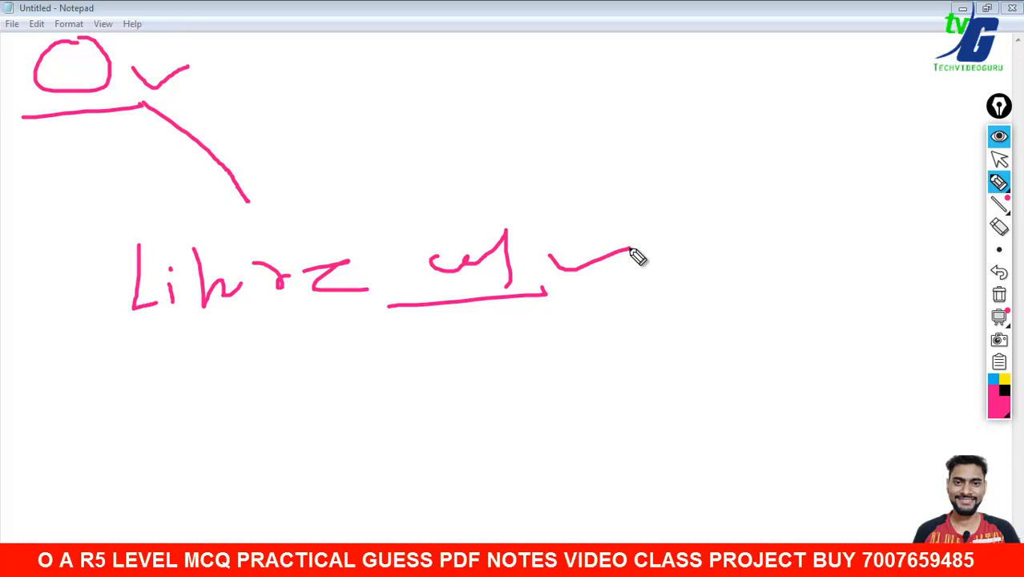
- Write underlined MS-Excel with a check mark, and Word to its right
{"action": "mouse_move", "coordinate": [147, 410]}
{"action": "left_mouse_down"}
{"action": "mouse_move", "coordinate": [148, 375]}
{"action": "mouse_move", "coordinate": [210, 394]}
{"action": "mouse_move", "coordinate": [207, 403]}
{"action": "left_mouse_up"}
{"action": "left_click_drag", "start_coordinate": [237, 346], "coordinate": [230, 406]}
{"action": "left_click_drag", "start_coordinate": [263, 371], "coordinate": [287, 369]}
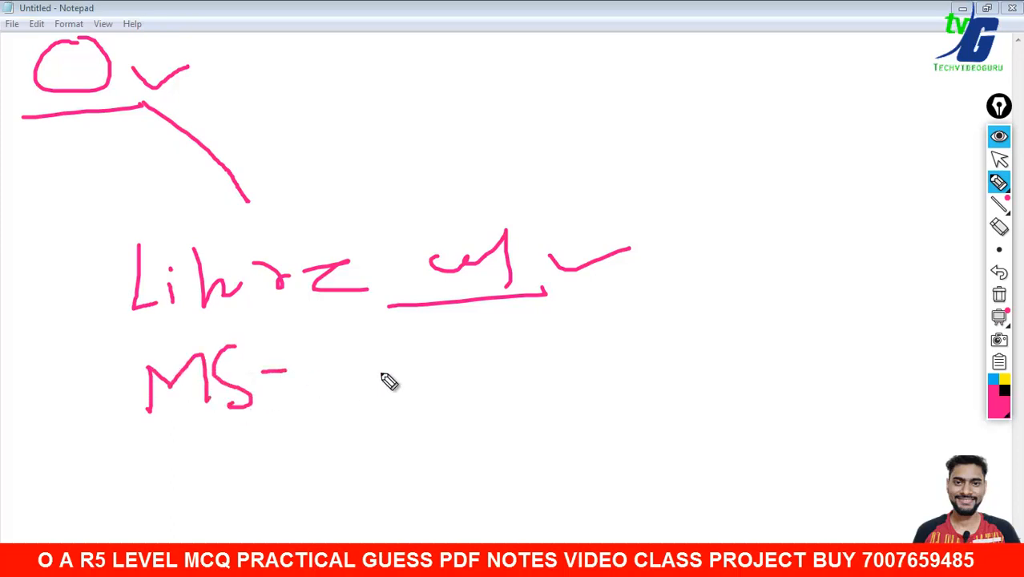
{"action": "left_click_drag", "start_coordinate": [140, 437], "coordinate": [261, 423]}
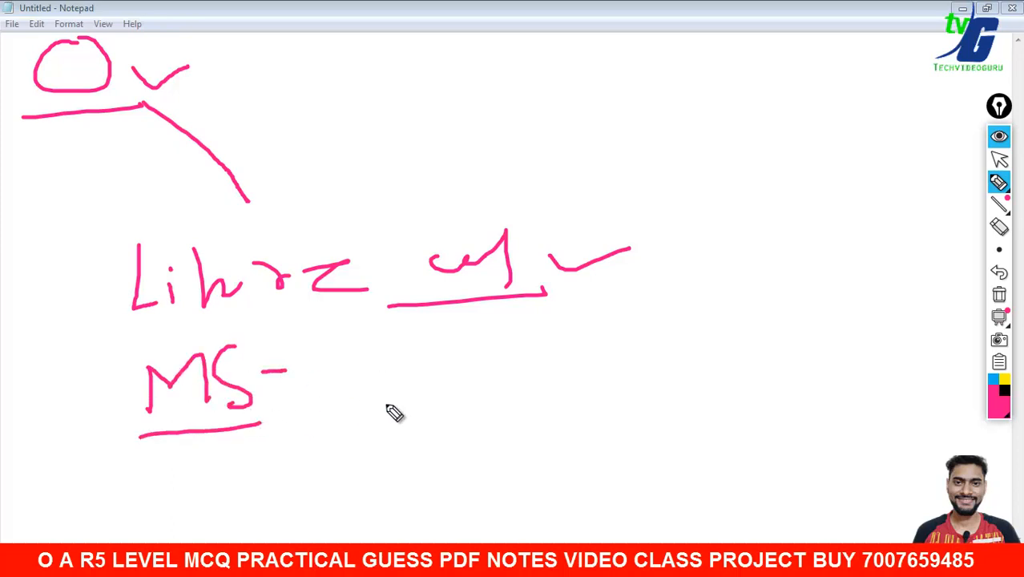
{"action": "mouse_move", "coordinate": [374, 332]}
{"action": "left_mouse_down"}
{"action": "mouse_move", "coordinate": [383, 365]}
{"action": "mouse_move", "coordinate": [469, 362]}
{"action": "mouse_move", "coordinate": [492, 380]}
{"action": "mouse_move", "coordinate": [548, 382]}
{"action": "mouse_move", "coordinate": [605, 359]}
{"action": "left_mouse_up"}
{"action": "left_click_drag", "start_coordinate": [339, 421], "coordinate": [747, 394]}
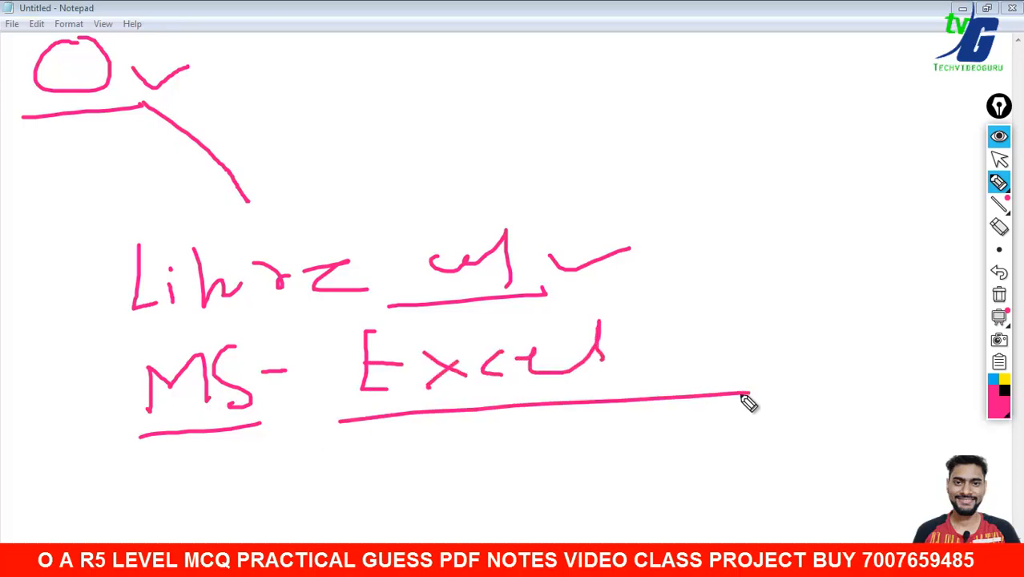
{"action": "left_click_drag", "start_coordinate": [654, 349], "coordinate": [743, 330]}
{"action": "mouse_move", "coordinate": [795, 312]}
{"action": "left_mouse_down"}
{"action": "mouse_move", "coordinate": [844, 327]}
{"action": "mouse_move", "coordinate": [922, 318]}
{"action": "mouse_move", "coordinate": [951, 331]}
{"action": "left_mouse_up"}
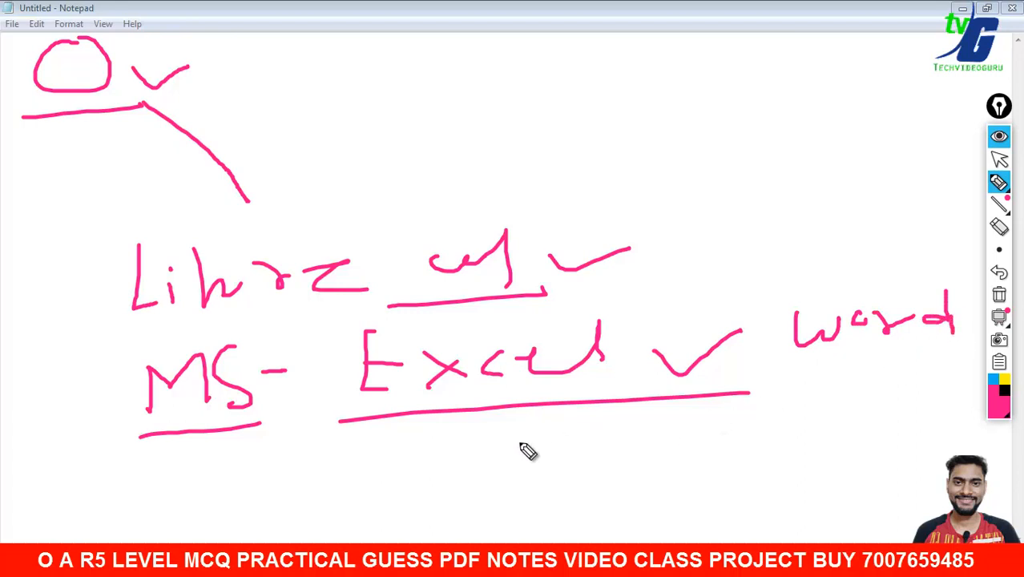
- Write an underlined Power below Excel, then clear all the annotations
{"action": "mouse_move", "coordinate": [500, 446]}
{"action": "left_mouse_down"}
{"action": "mouse_move", "coordinate": [497, 471]}
{"action": "mouse_move", "coordinate": [654, 430]}
{"action": "left_mouse_up"}
{"action": "left_click_drag", "start_coordinate": [432, 534], "coordinate": [633, 499]}
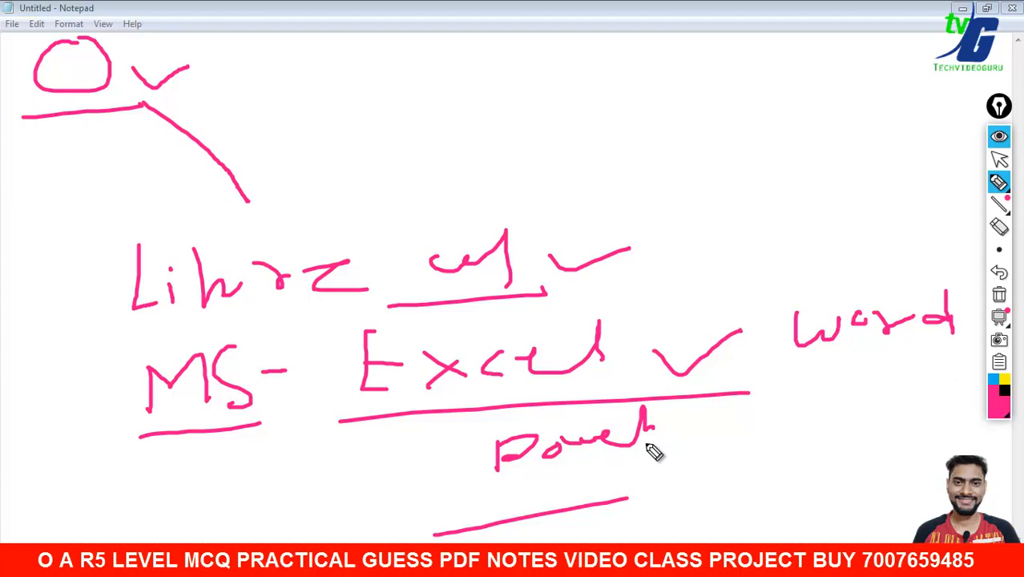
{"action": "left_click", "coordinate": [1000, 295]}
{"action": "mouse_move", "coordinate": [999, 254]}
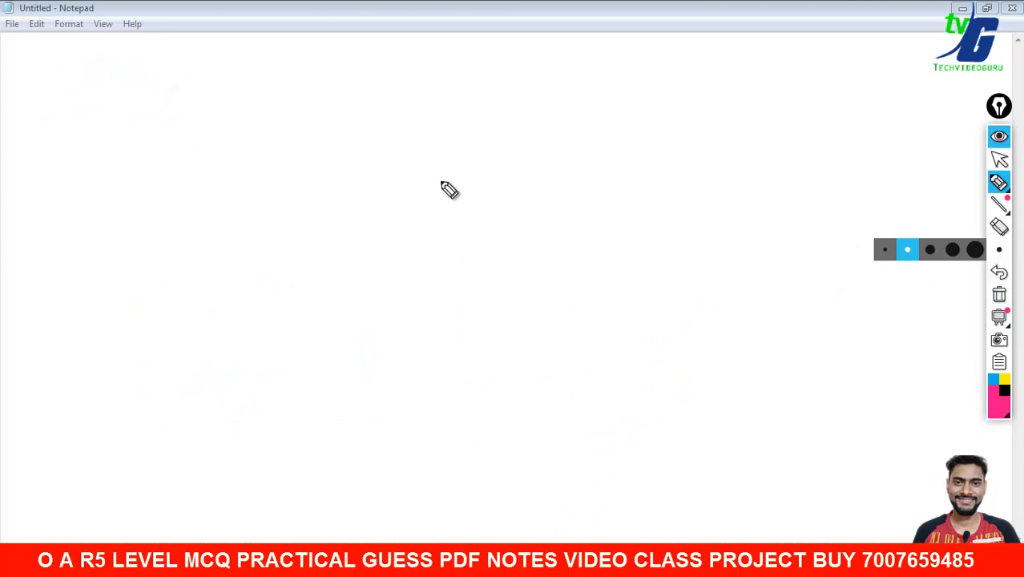
- Draw a vertical divider down the screen and an arrow at the top-left
{"action": "left_click_drag", "start_coordinate": [496, 33], "coordinate": [496, 543]}
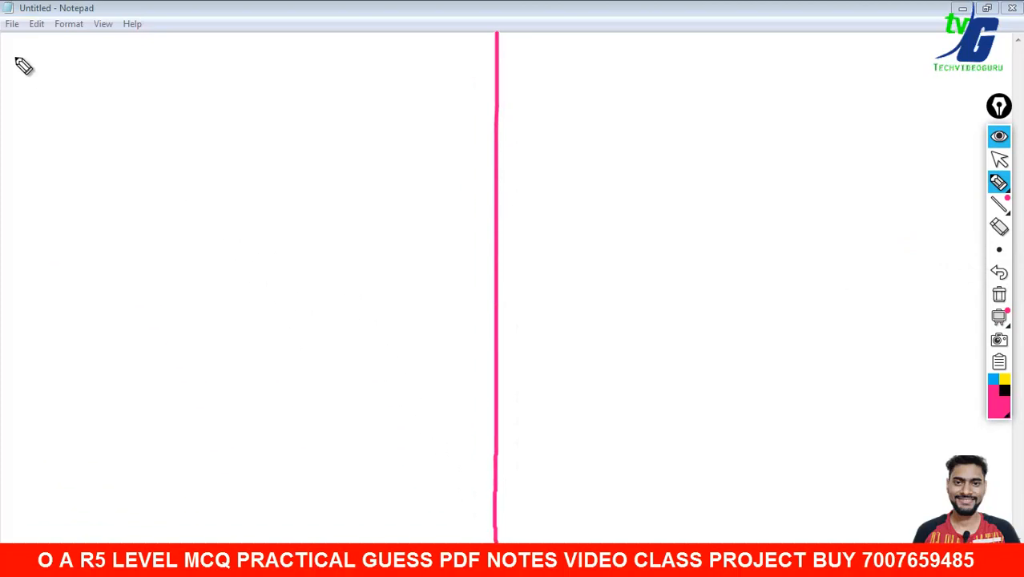
{"action": "mouse_move", "coordinate": [52, 49]}
{"action": "left_mouse_down"}
{"action": "mouse_move", "coordinate": [51, 35]}
{"action": "mouse_move", "coordinate": [58, 70]}
{"action": "left_mouse_up"}
{"action": "mouse_move", "coordinate": [29, 115]}
{"action": "left_mouse_down"}
{"action": "mouse_move", "coordinate": [80, 149]}
{"action": "mouse_move", "coordinate": [120, 76]}
{"action": "left_mouse_up"}
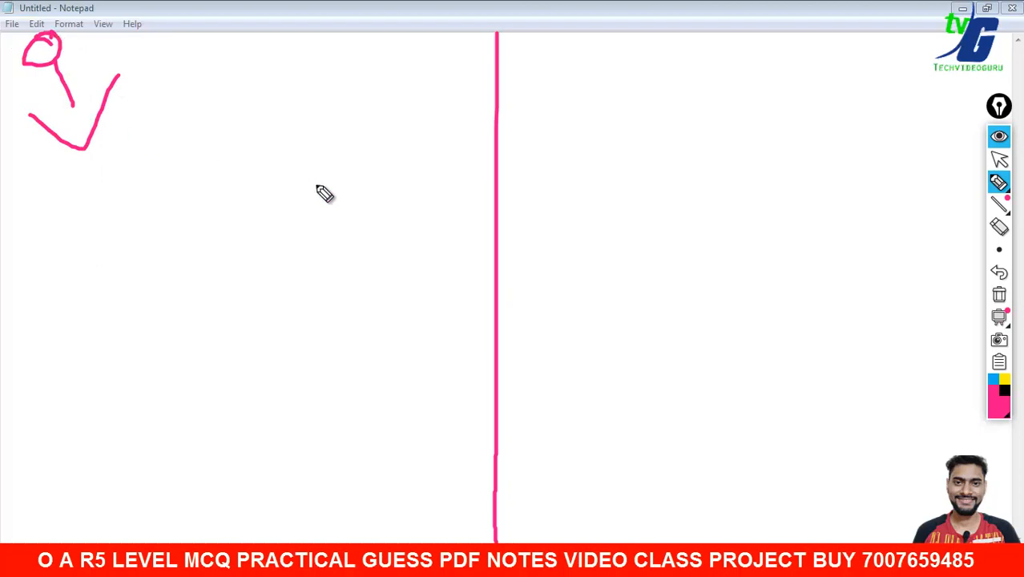
{"action": "left_click_drag", "start_coordinate": [72, 107], "coordinate": [80, 149]}
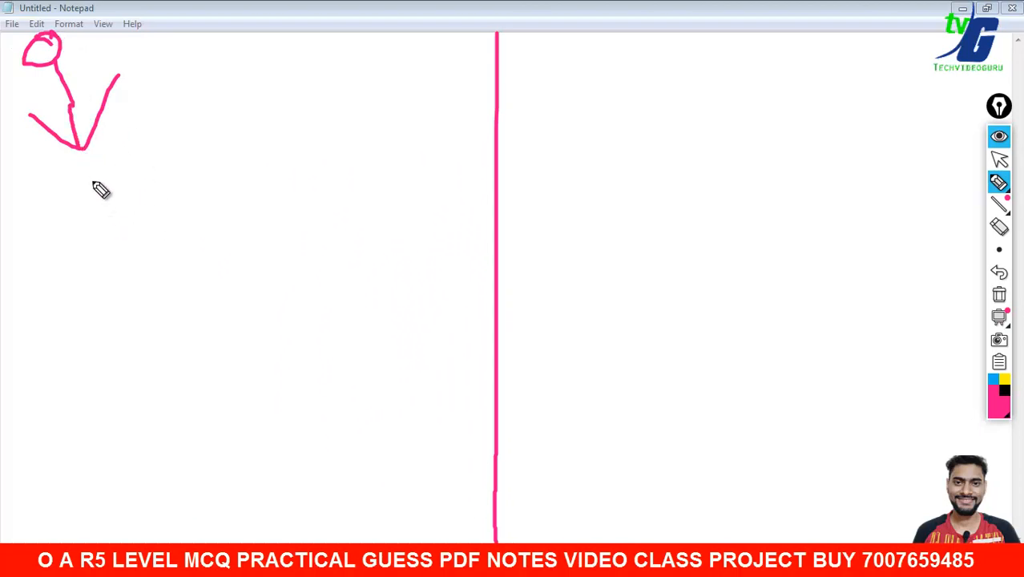
- Hand-write MHRS and M2M below the arrow, each underlined with a check mark
{"action": "mouse_move", "coordinate": [70, 251]}
{"action": "left_mouse_down"}
{"action": "mouse_move", "coordinate": [70, 218]}
{"action": "mouse_move", "coordinate": [117, 239]}
{"action": "left_mouse_up"}
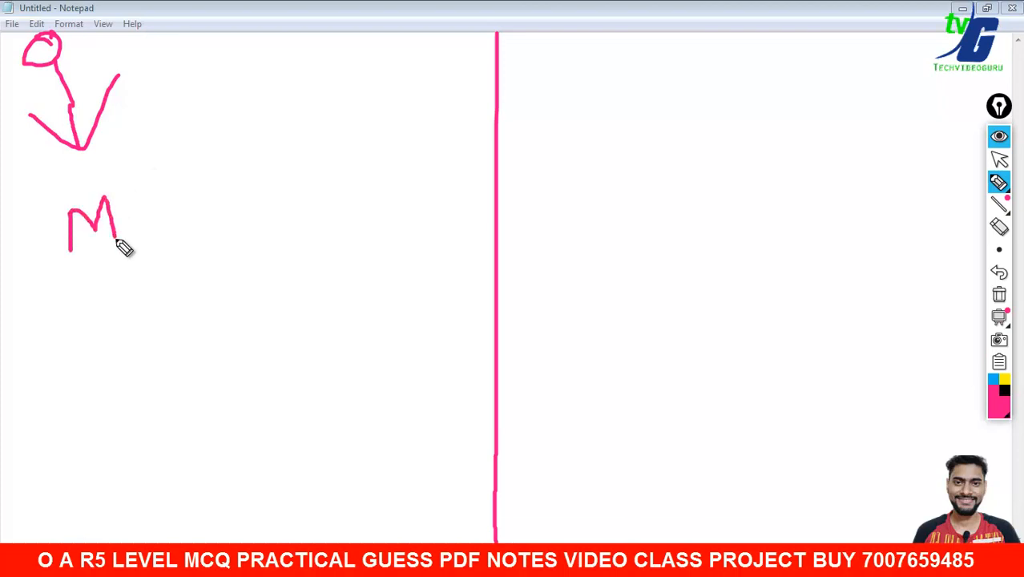
{"action": "mouse_move", "coordinate": [132, 197]}
{"action": "left_mouse_down"}
{"action": "mouse_move", "coordinate": [133, 222]}
{"action": "mouse_move", "coordinate": [175, 207]}
{"action": "left_mouse_up"}
{"action": "mouse_move", "coordinate": [186, 183]}
{"action": "left_mouse_down"}
{"action": "mouse_move", "coordinate": [188, 216]}
{"action": "mouse_move", "coordinate": [238, 210]}
{"action": "left_mouse_up"}
{"action": "left_click_drag", "start_coordinate": [245, 154], "coordinate": [265, 202]}
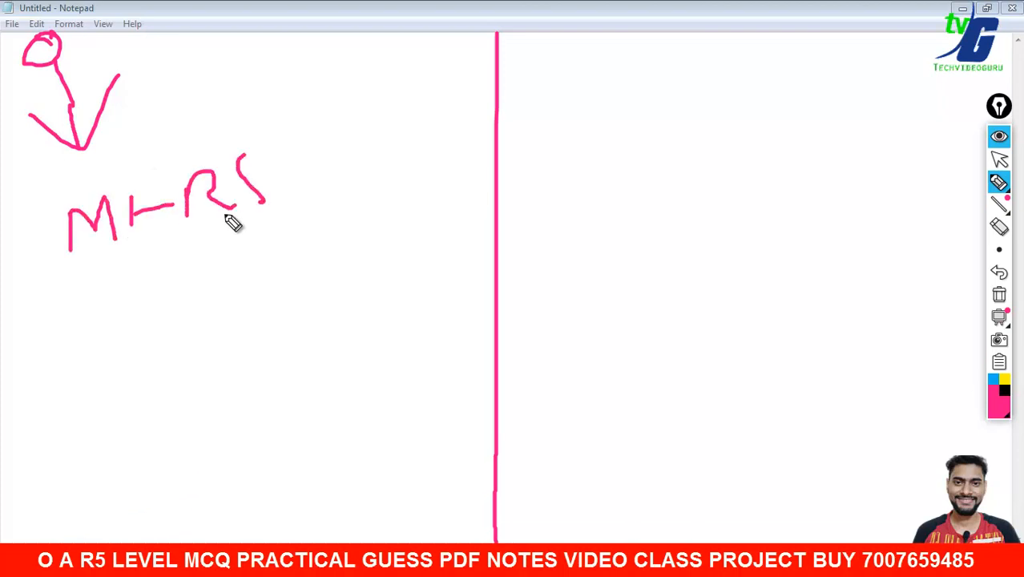
{"action": "left_click_drag", "start_coordinate": [72, 266], "coordinate": [265, 229]}
{"action": "left_click_drag", "start_coordinate": [284, 171], "coordinate": [351, 149]}
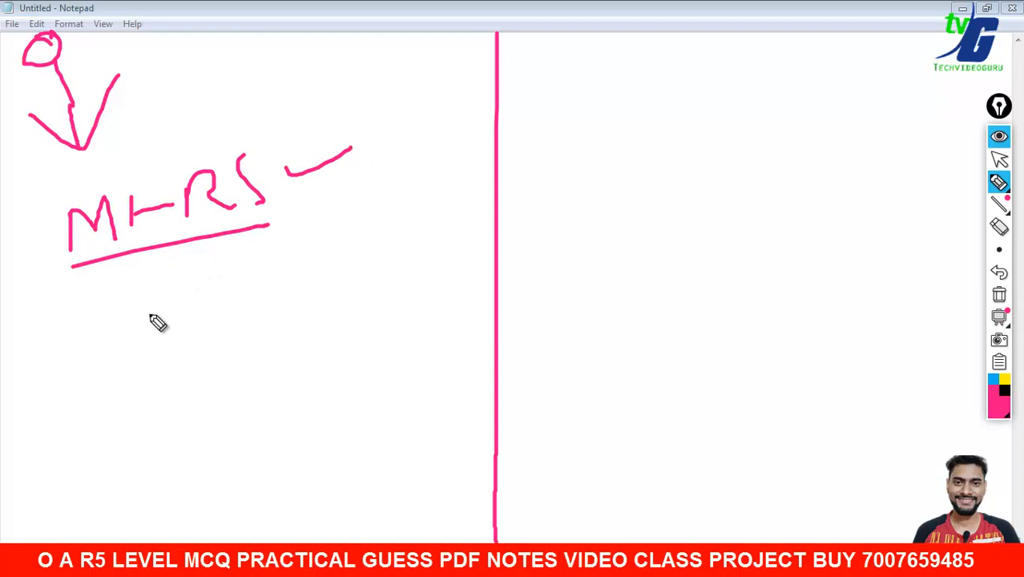
{"action": "mouse_move", "coordinate": [89, 328]}
{"action": "left_mouse_down"}
{"action": "mouse_move", "coordinate": [184, 306]}
{"action": "mouse_move", "coordinate": [213, 275]}
{"action": "mouse_move", "coordinate": [238, 284]}
{"action": "left_mouse_up"}
{"action": "left_click_drag", "start_coordinate": [78, 354], "coordinate": [239, 303]}
{"action": "left_click_drag", "start_coordinate": [265, 276], "coordinate": [323, 262]}
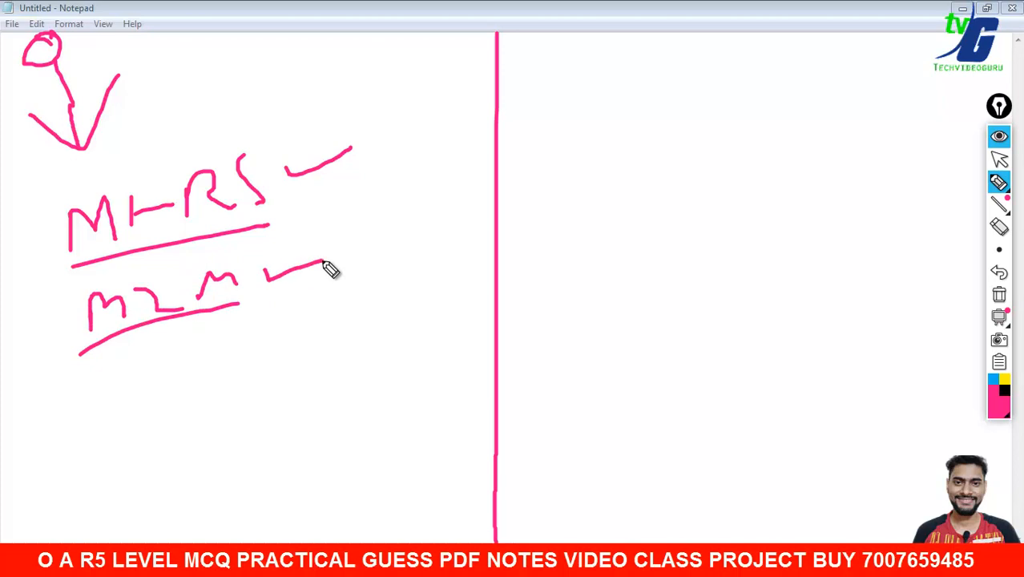
- Erase M2M and the old underline, then redraw a longer MHRS underline with a tick and down-arrow
{"action": "left_click", "coordinate": [998, 227]}
{"action": "mouse_move", "coordinate": [210, 232]}
{"action": "left_mouse_down"}
{"action": "mouse_move", "coordinate": [197, 252]}
{"action": "mouse_move", "coordinate": [241, 300]}
{"action": "mouse_move", "coordinate": [258, 254]}
{"action": "mouse_move", "coordinate": [329, 156]}
{"action": "left_mouse_up"}
{"action": "left_click", "coordinate": [998, 182]}
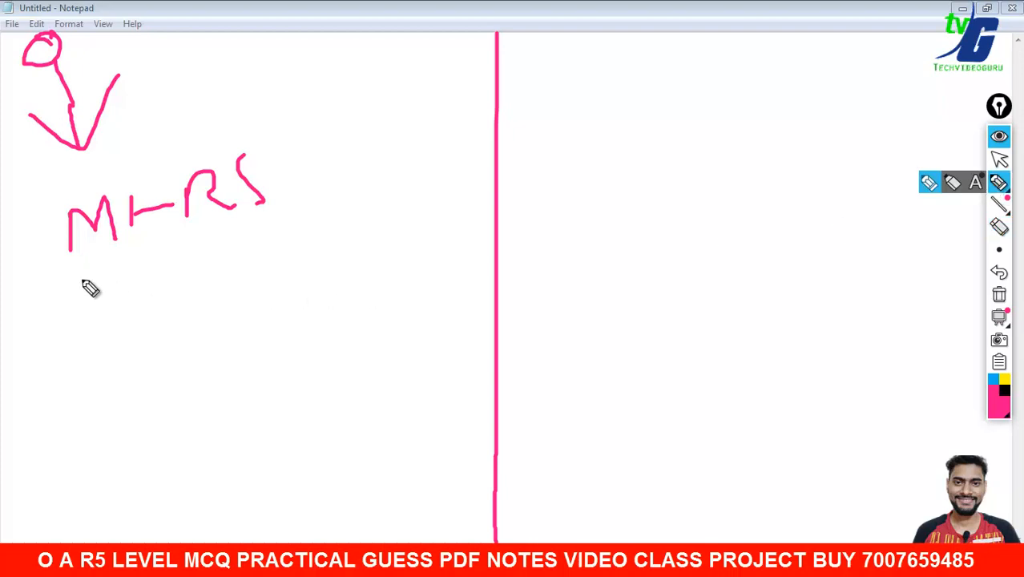
{"action": "mouse_move", "coordinate": [80, 279]}
{"action": "left_mouse_down"}
{"action": "mouse_move", "coordinate": [300, 222]}
{"action": "mouse_move", "coordinate": [383, 147]}
{"action": "left_mouse_up"}
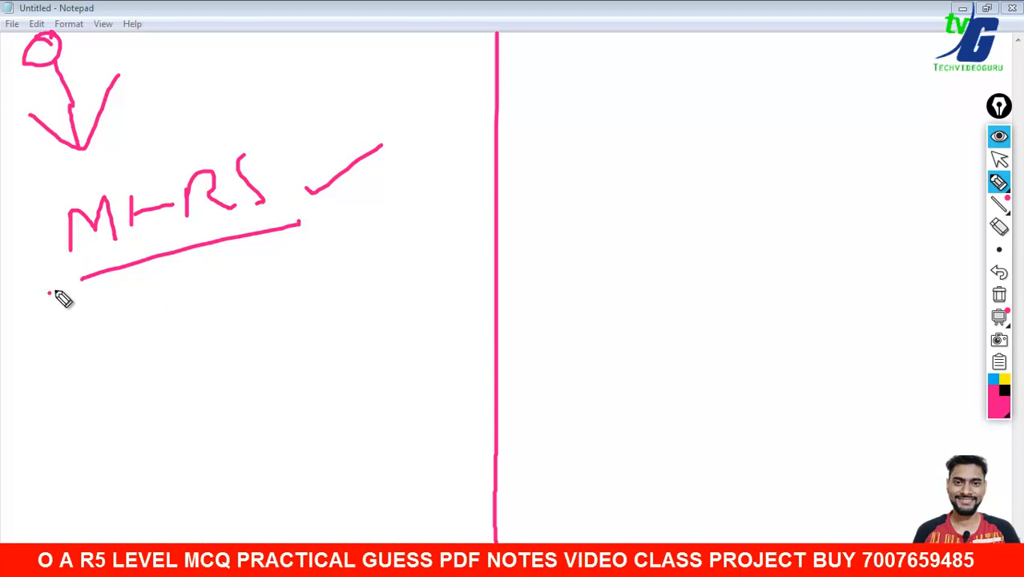
{"action": "left_click_drag", "start_coordinate": [48, 293], "coordinate": [90, 280]}
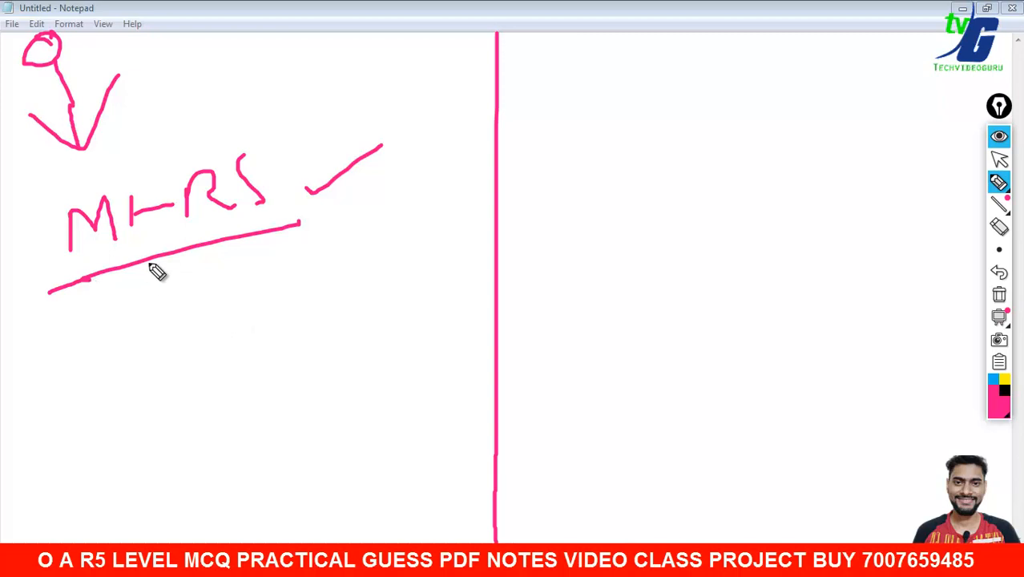
{"action": "left_click_drag", "start_coordinate": [160, 255], "coordinate": [167, 290]}
- Finish the down-arrow below MHRS and write 'Ir' beneath it
{"action": "mouse_move", "coordinate": [154, 289]}
{"action": "left_mouse_down"}
{"action": "mouse_move", "coordinate": [184, 312]}
{"action": "mouse_move", "coordinate": [188, 287]}
{"action": "left_mouse_up"}
{"action": "left_click_drag", "start_coordinate": [66, 330], "coordinate": [133, 318]}
{"action": "mouse_move", "coordinate": [106, 320]}
{"action": "left_mouse_down"}
{"action": "mouse_move", "coordinate": [108, 353]}
{"action": "mouse_move", "coordinate": [162, 350]}
{"action": "left_mouse_up"}
{"action": "left_click_drag", "start_coordinate": [171, 350], "coordinate": [214, 342]}
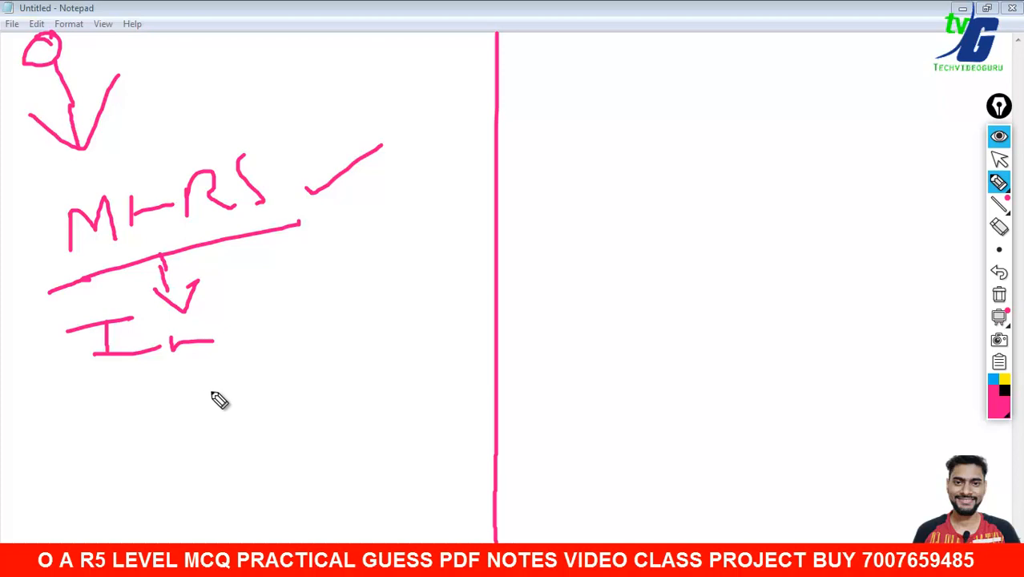
- Sketch a rectangle, a tall narrow box and a long flat box below the notes
{"action": "left_click_drag", "start_coordinate": [270, 332], "coordinate": [279, 402]}
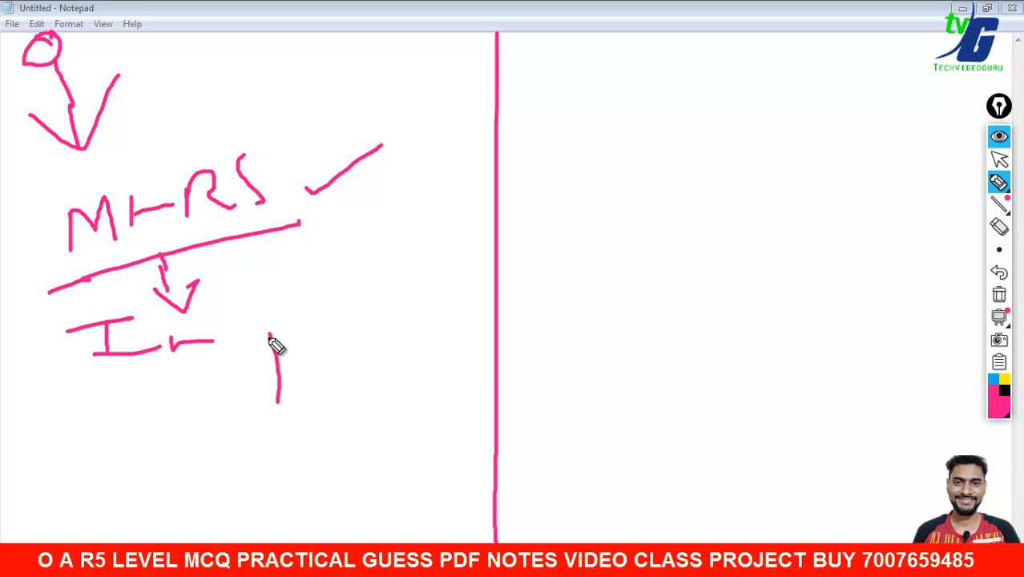
{"action": "mouse_move", "coordinate": [271, 335]}
{"action": "left_mouse_down"}
{"action": "mouse_move", "coordinate": [371, 393]}
{"action": "mouse_move", "coordinate": [277, 396]}
{"action": "mouse_move", "coordinate": [313, 407]}
{"action": "left_mouse_up"}
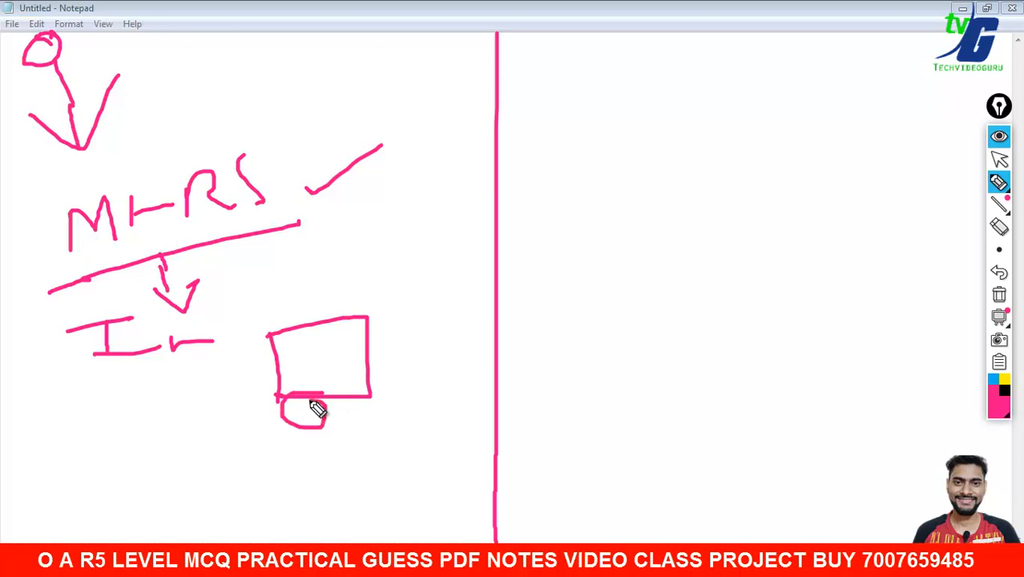
{"action": "mouse_move", "coordinate": [398, 351]}
{"action": "left_mouse_down"}
{"action": "mouse_move", "coordinate": [400, 429]}
{"action": "mouse_move", "coordinate": [451, 359]}
{"action": "mouse_move", "coordinate": [408, 433]}
{"action": "left_mouse_up"}
{"action": "mouse_move", "coordinate": [264, 460]}
{"action": "left_mouse_down"}
{"action": "mouse_move", "coordinate": [367, 462]}
{"action": "mouse_move", "coordinate": [398, 478]}
{"action": "mouse_move", "coordinate": [267, 496]}
{"action": "mouse_move", "coordinate": [265, 458]}
{"action": "mouse_move", "coordinate": [360, 416]}
{"action": "left_mouse_up"}
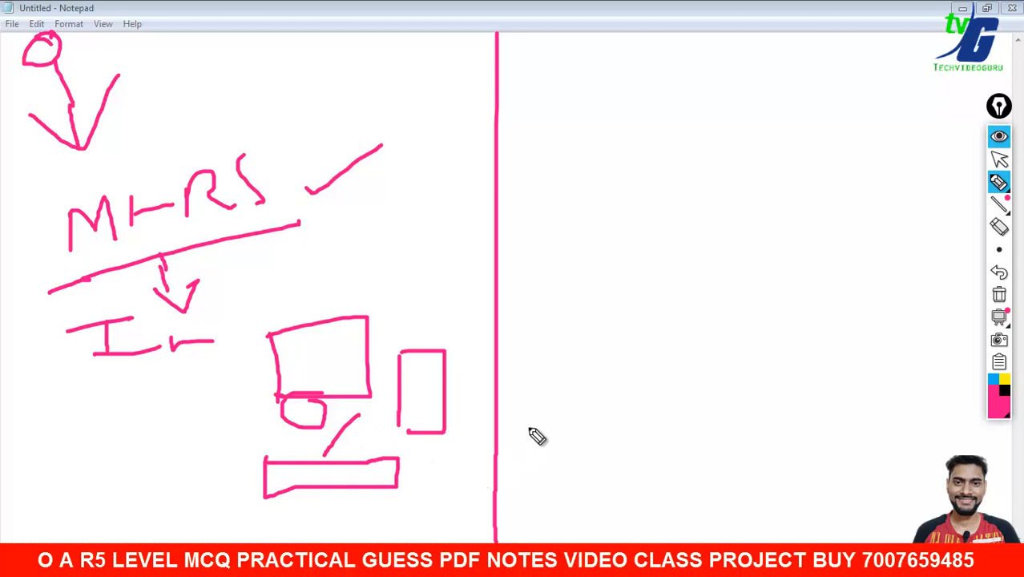
- Draw a long arrow across the divider to a new rectangle on the right
{"action": "left_click_drag", "start_coordinate": [432, 307], "coordinate": [672, 219]}
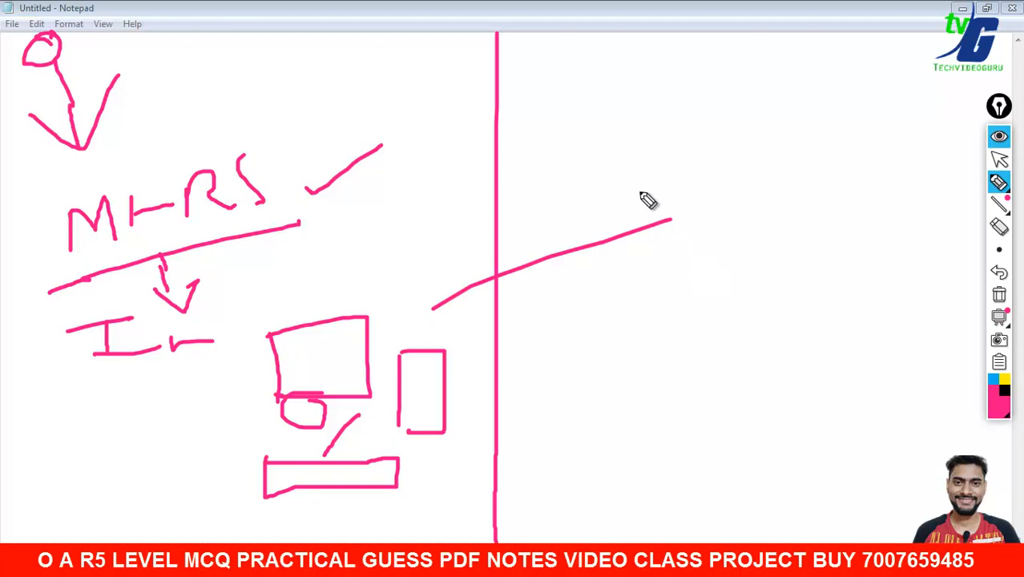
{"action": "left_click_drag", "start_coordinate": [639, 191], "coordinate": [657, 278]}
{"action": "left_click_drag", "start_coordinate": [726, 166], "coordinate": [734, 287]}
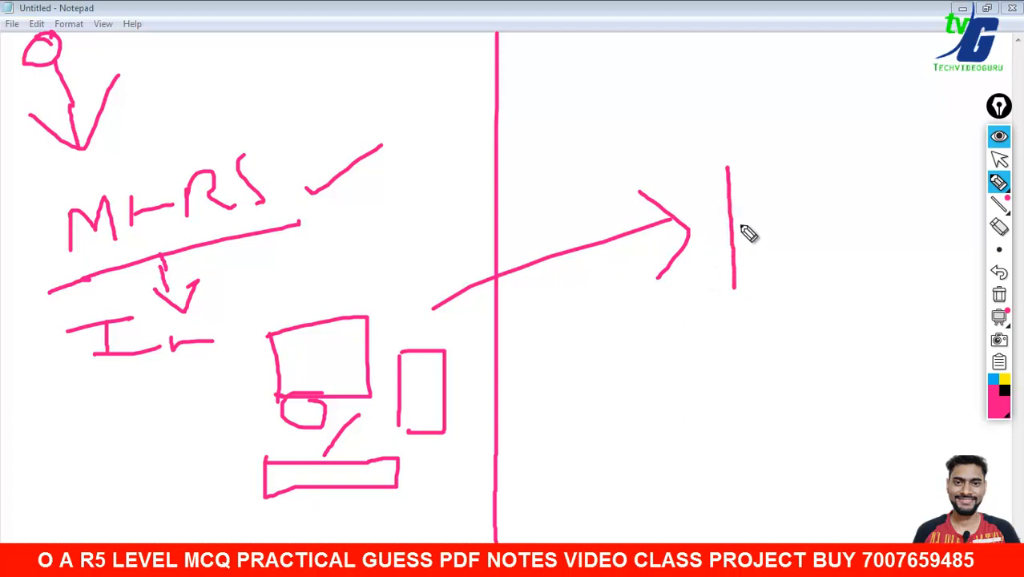
{"action": "mouse_move", "coordinate": [726, 166]}
{"action": "left_mouse_down"}
{"action": "mouse_move", "coordinate": [822, 150]}
{"action": "mouse_move", "coordinate": [839, 275]}
{"action": "mouse_move", "coordinate": [739, 289]}
{"action": "left_mouse_up"}
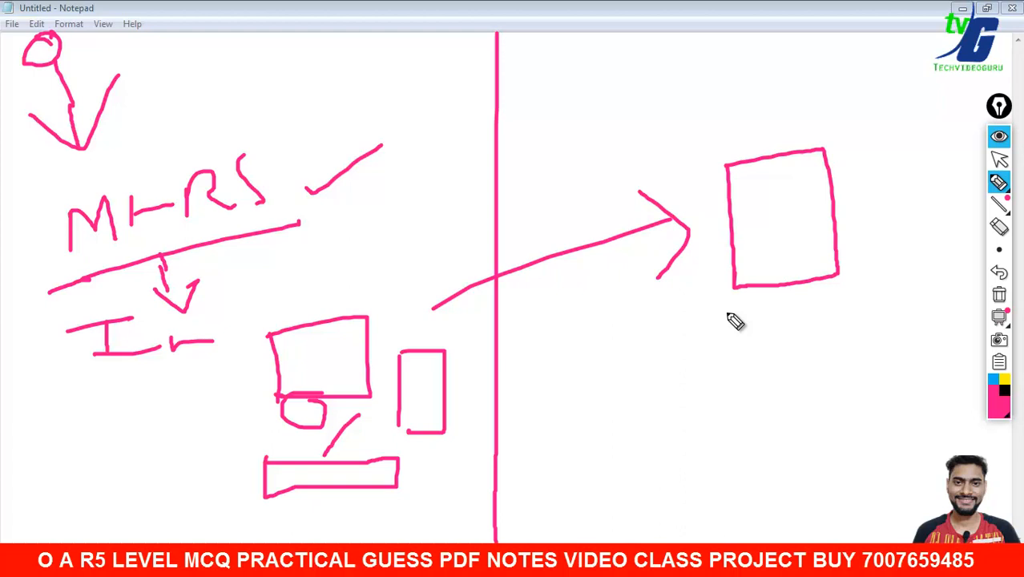
- Mark strokes in the right rectangle, link it back to the narrow box, and add boxes below
{"action": "left_click_drag", "start_coordinate": [765, 211], "coordinate": [810, 189]}
{"action": "mouse_move", "coordinate": [768, 236]}
{"action": "left_mouse_down"}
{"action": "mouse_move", "coordinate": [806, 202]}
{"action": "mouse_move", "coordinate": [831, 210]}
{"action": "left_mouse_up"}
{"action": "mouse_move", "coordinate": [745, 266]}
{"action": "left_mouse_down"}
{"action": "mouse_move", "coordinate": [604, 292]}
{"action": "mouse_move", "coordinate": [441, 371]}
{"action": "mouse_move", "coordinate": [494, 380]}
{"action": "left_mouse_up"}
{"action": "left_click_drag", "start_coordinate": [744, 315], "coordinate": [744, 405]}
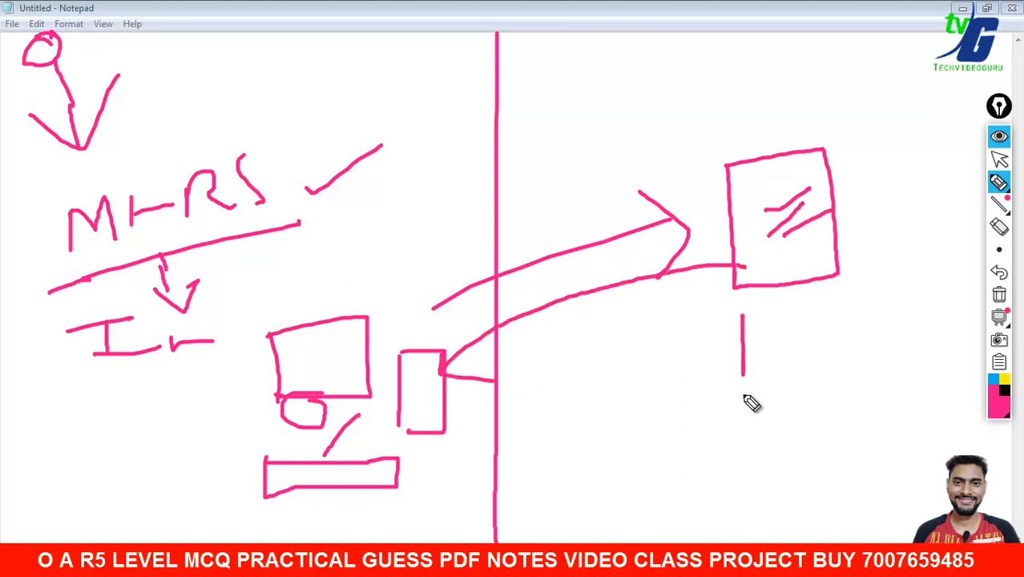
{"action": "mouse_move", "coordinate": [745, 306]}
{"action": "left_mouse_down"}
{"action": "mouse_move", "coordinate": [838, 402]}
{"action": "mouse_move", "coordinate": [707, 413]}
{"action": "left_mouse_up"}
{"action": "mouse_move", "coordinate": [765, 429]}
{"action": "left_mouse_down"}
{"action": "mouse_move", "coordinate": [772, 489]}
{"action": "mouse_move", "coordinate": [857, 481]}
{"action": "mouse_move", "coordinate": [777, 508]}
{"action": "mouse_move", "coordinate": [778, 424]}
{"action": "left_mouse_up"}
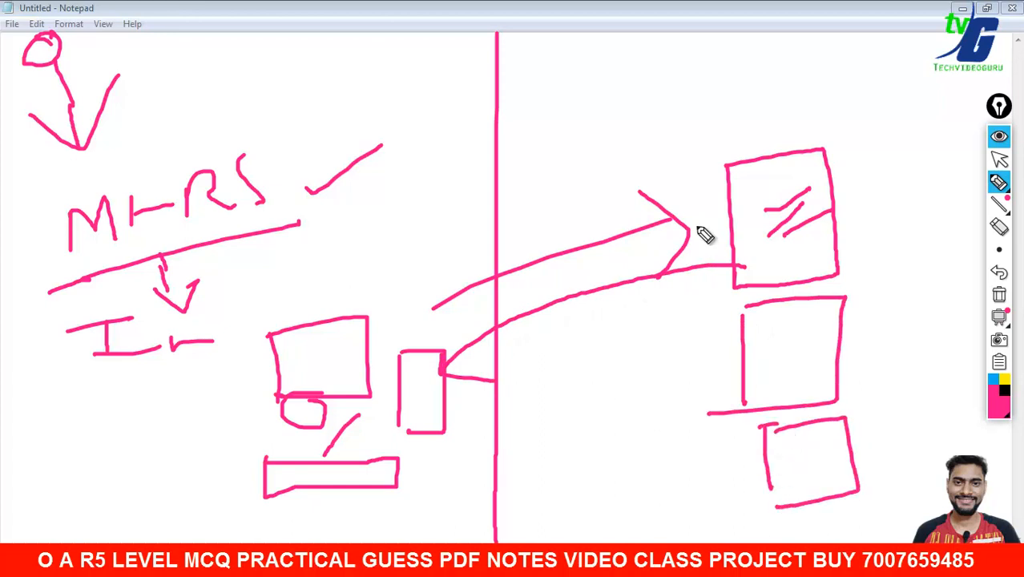
- Draw a small box near the top with a check mark beside it
{"action": "left_click_drag", "start_coordinate": [564, 80], "coordinate": [582, 150]}
{"action": "mouse_move", "coordinate": [558, 75]}
{"action": "left_mouse_down"}
{"action": "mouse_move", "coordinate": [642, 124]}
{"action": "mouse_move", "coordinate": [582, 148]}
{"action": "left_mouse_up"}
{"action": "mouse_move", "coordinate": [642, 85]}
{"action": "left_mouse_down"}
{"action": "mouse_move", "coordinate": [653, 90]}
{"action": "mouse_move", "coordinate": [712, 55]}
{"action": "left_mouse_up"}
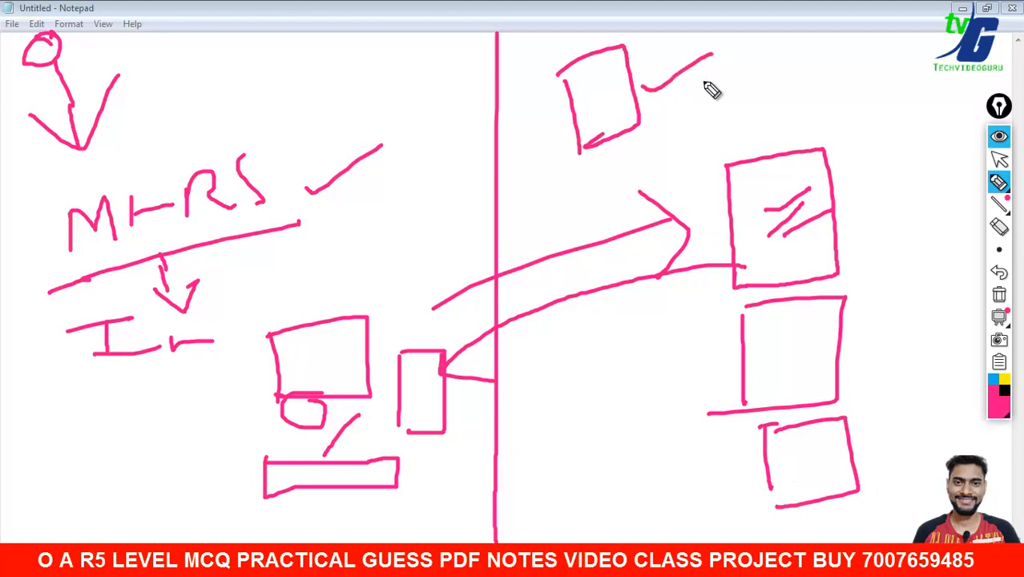
{"action": "mouse_move", "coordinate": [707, 92]}
{"action": "left_mouse_down"}
{"action": "mouse_move", "coordinate": [713, 101]}
{"action": "mouse_move", "coordinate": [803, 71]}
{"action": "left_mouse_up"}
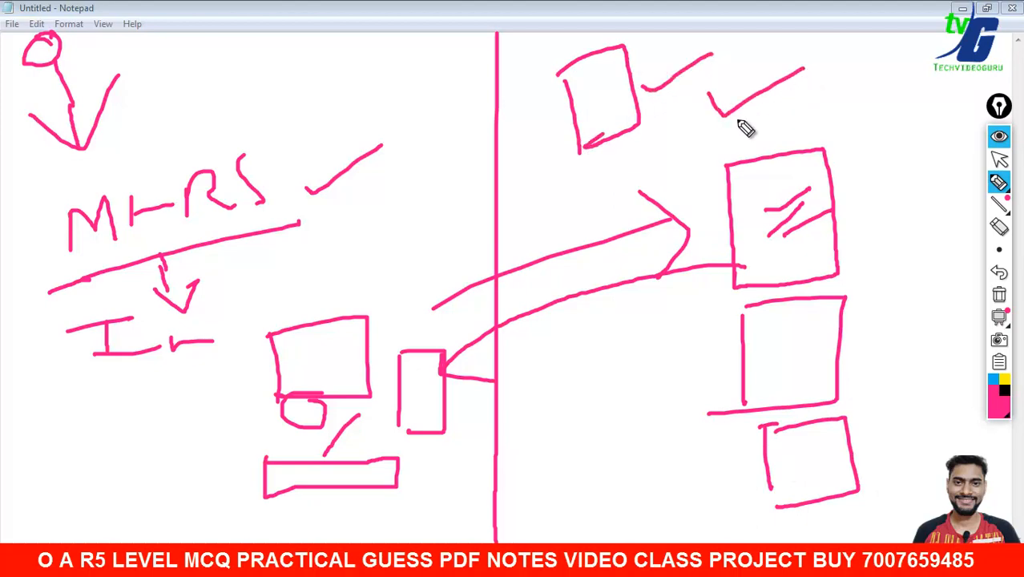
{"action": "left_click_drag", "start_coordinate": [574, 156], "coordinate": [602, 145]}
{"action": "left_click_drag", "start_coordinate": [563, 72], "coordinate": [567, 91]}
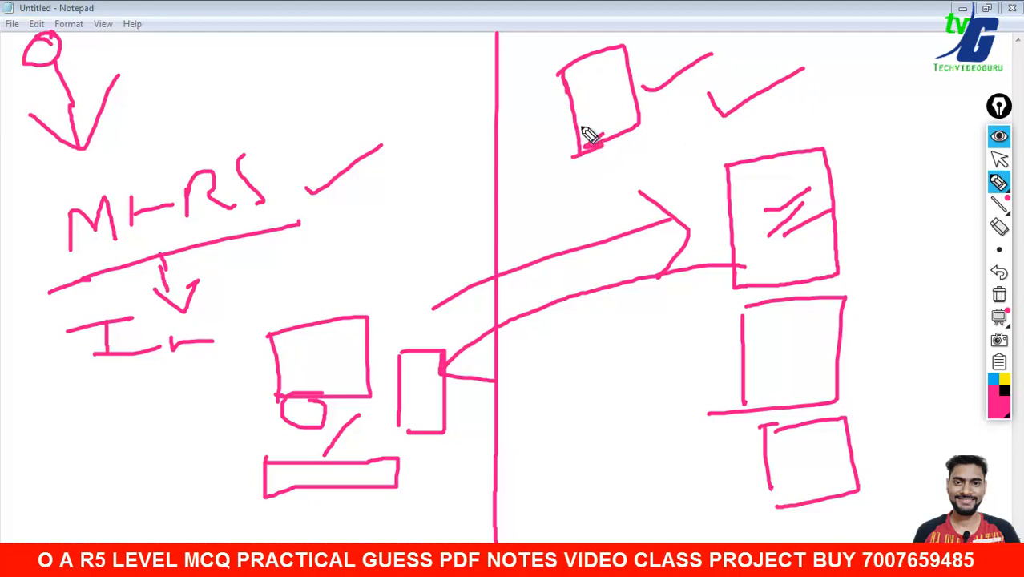
- Draw a curved arrow from the top box to the left sketch, then write 'De' with a circle
{"action": "mouse_move", "coordinate": [588, 134]}
{"action": "left_mouse_down"}
{"action": "mouse_move", "coordinate": [436, 256]}
{"action": "mouse_move", "coordinate": [380, 352]}
{"action": "mouse_move", "coordinate": [409, 327]}
{"action": "left_mouse_up"}
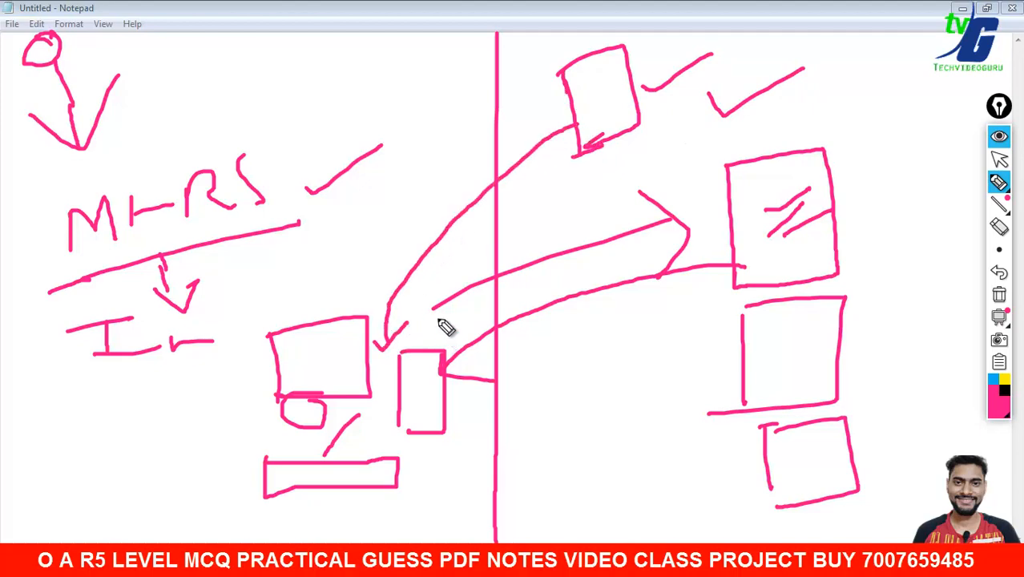
{"action": "mouse_move", "coordinate": [518, 337]}
{"action": "left_mouse_down"}
{"action": "mouse_move", "coordinate": [523, 384]}
{"action": "mouse_move", "coordinate": [563, 360]}
{"action": "left_mouse_up"}
{"action": "left_click_drag", "start_coordinate": [535, 414], "coordinate": [606, 421]}
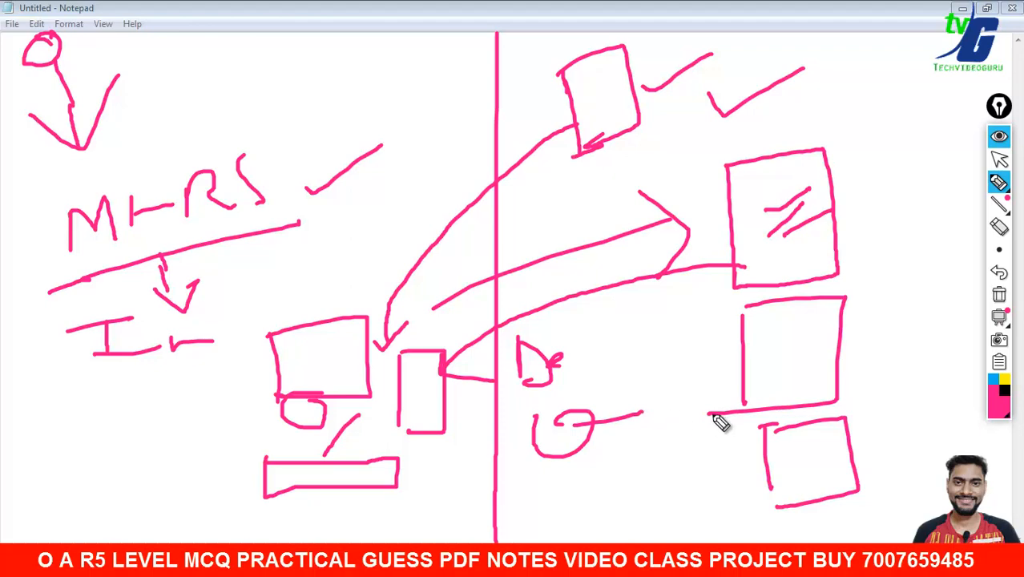
- Erase the MHRS notes and handwrite 'Hindi' with a long underline in their place
{"action": "left_click", "coordinate": [998, 227]}
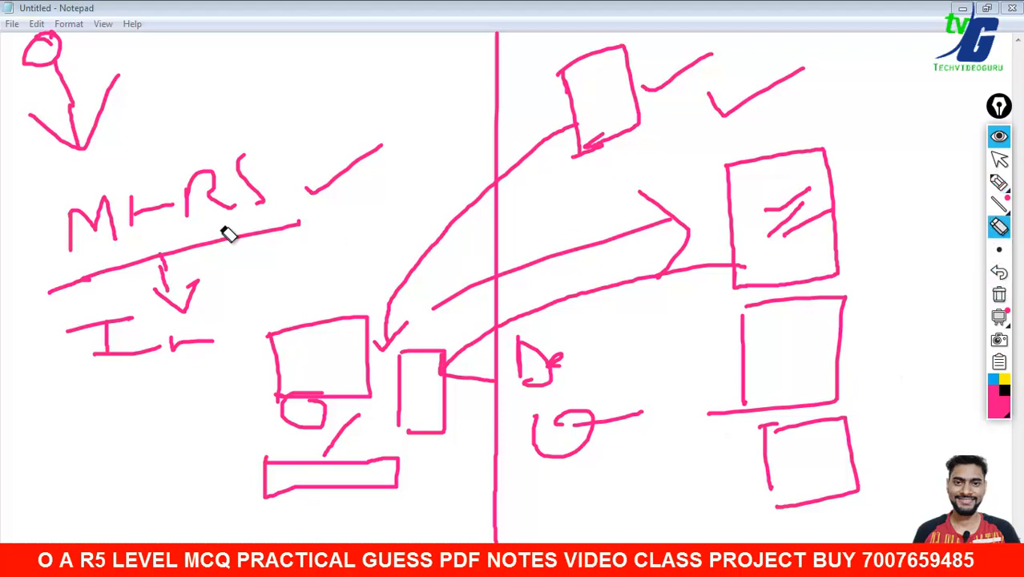
{"action": "mouse_move", "coordinate": [267, 186]}
{"action": "left_mouse_down"}
{"action": "mouse_move", "coordinate": [101, 328]}
{"action": "mouse_move", "coordinate": [222, 305]}
{"action": "mouse_move", "coordinate": [167, 361]}
{"action": "mouse_move", "coordinate": [343, 193]}
{"action": "left_mouse_up"}
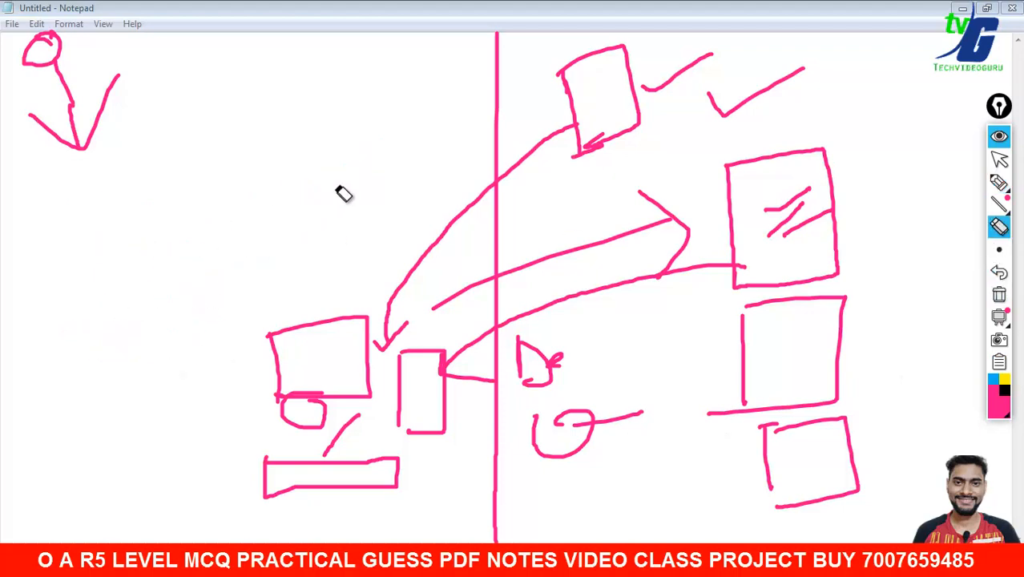
{"action": "left_click", "coordinate": [998, 183]}
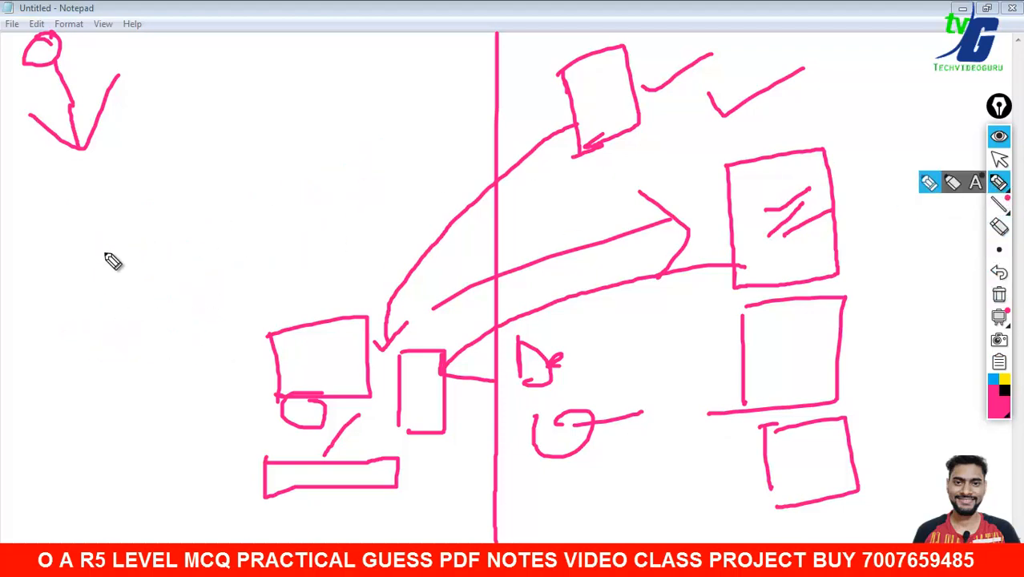
{"action": "mouse_move", "coordinate": [37, 202]}
{"action": "left_mouse_down"}
{"action": "mouse_move", "coordinate": [38, 252]}
{"action": "mouse_move", "coordinate": [69, 225]}
{"action": "mouse_move", "coordinate": [72, 254]}
{"action": "left_mouse_up"}
{"action": "left_click", "coordinate": [84, 181]}
{"action": "mouse_move", "coordinate": [89, 210]}
{"action": "left_mouse_down"}
{"action": "mouse_move", "coordinate": [89, 236]}
{"action": "mouse_move", "coordinate": [128, 235]}
{"action": "left_mouse_up"}
{"action": "mouse_move", "coordinate": [158, 199]}
{"action": "left_mouse_down"}
{"action": "mouse_move", "coordinate": [163, 222]}
{"action": "mouse_move", "coordinate": [215, 210]}
{"action": "left_mouse_up"}
{"action": "left_click", "coordinate": [203, 146]}
{"action": "left_click_drag", "start_coordinate": [1, 292], "coordinate": [224, 246]}
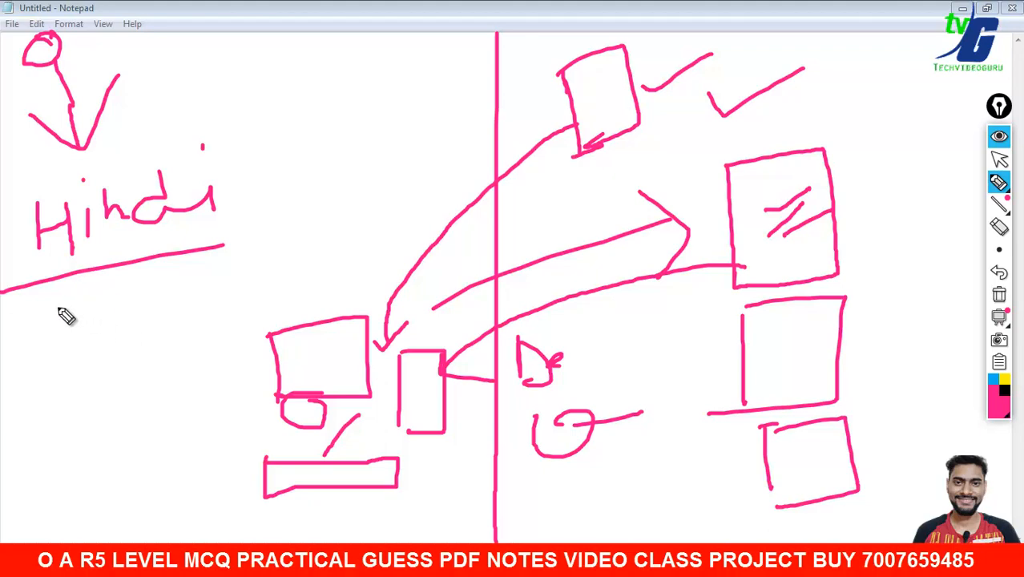
- Write and underline 'English' below Hindi, with wavy strokes after both words
{"action": "mouse_move", "coordinate": [62, 303]}
{"action": "left_mouse_down"}
{"action": "mouse_move", "coordinate": [40, 335]}
{"action": "mouse_move", "coordinate": [58, 351]}
{"action": "mouse_move", "coordinate": [63, 333]}
{"action": "left_mouse_up"}
{"action": "mouse_move", "coordinate": [74, 322]}
{"action": "left_mouse_down"}
{"action": "mouse_move", "coordinate": [165, 338]}
{"action": "mouse_move", "coordinate": [196, 289]}
{"action": "mouse_move", "coordinate": [245, 318]}
{"action": "left_mouse_up"}
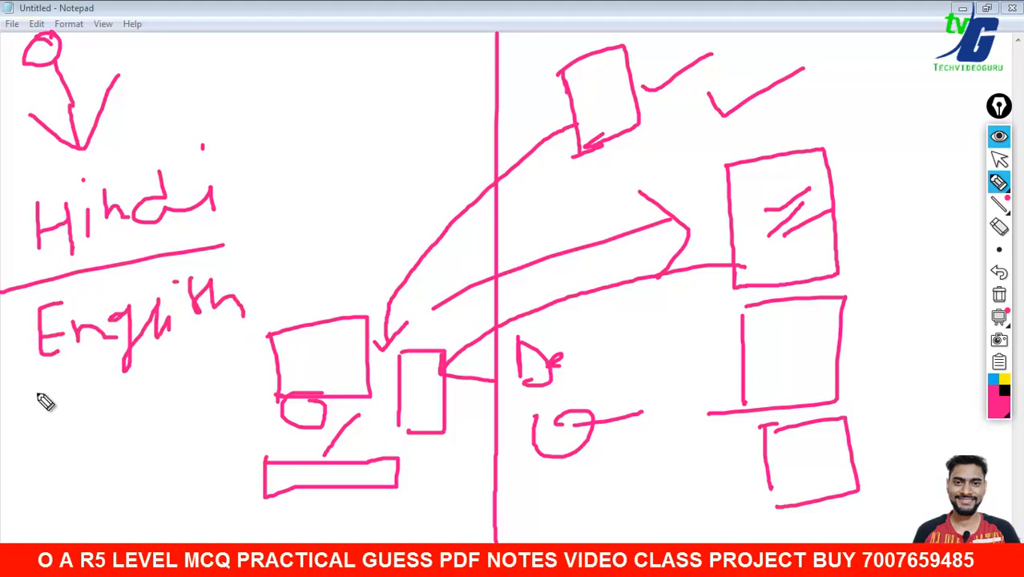
{"action": "left_click_drag", "start_coordinate": [10, 401], "coordinate": [251, 353]}
{"action": "left_click_drag", "start_coordinate": [228, 194], "coordinate": [282, 181]}
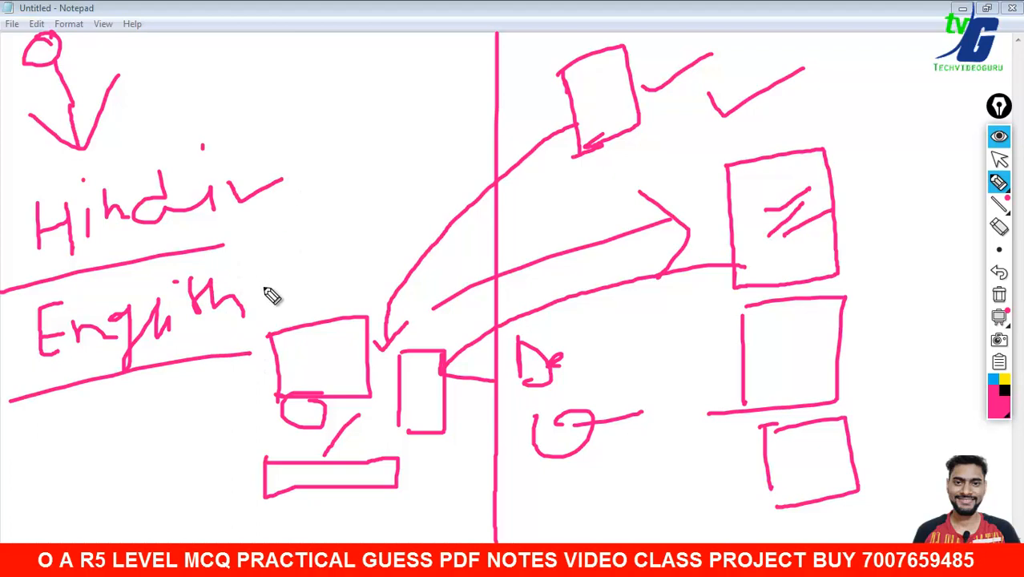
{"action": "left_click_drag", "start_coordinate": [255, 277], "coordinate": [312, 265]}
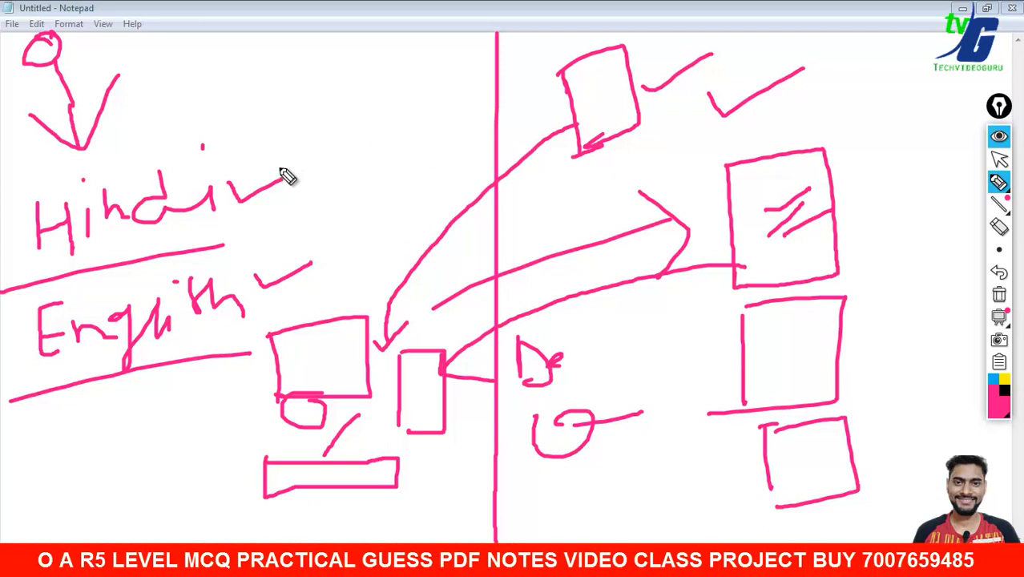
- Add ticks beside Hindi and English and write 30, 40-45 and 35 next to them
{"action": "left_click_drag", "start_coordinate": [248, 168], "coordinate": [323, 97]}
{"action": "left_click_drag", "start_coordinate": [297, 249], "coordinate": [340, 222]}
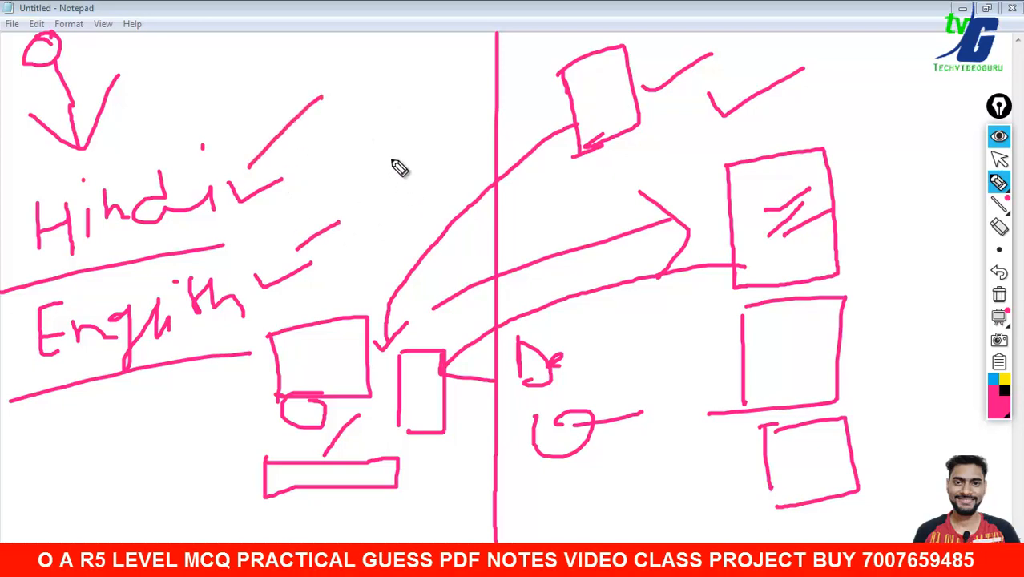
{"action": "mouse_move", "coordinate": [321, 66]}
{"action": "left_mouse_down"}
{"action": "mouse_move", "coordinate": [366, 65]}
{"action": "mouse_move", "coordinate": [411, 29]}
{"action": "mouse_move", "coordinate": [420, 81]}
{"action": "left_mouse_up"}
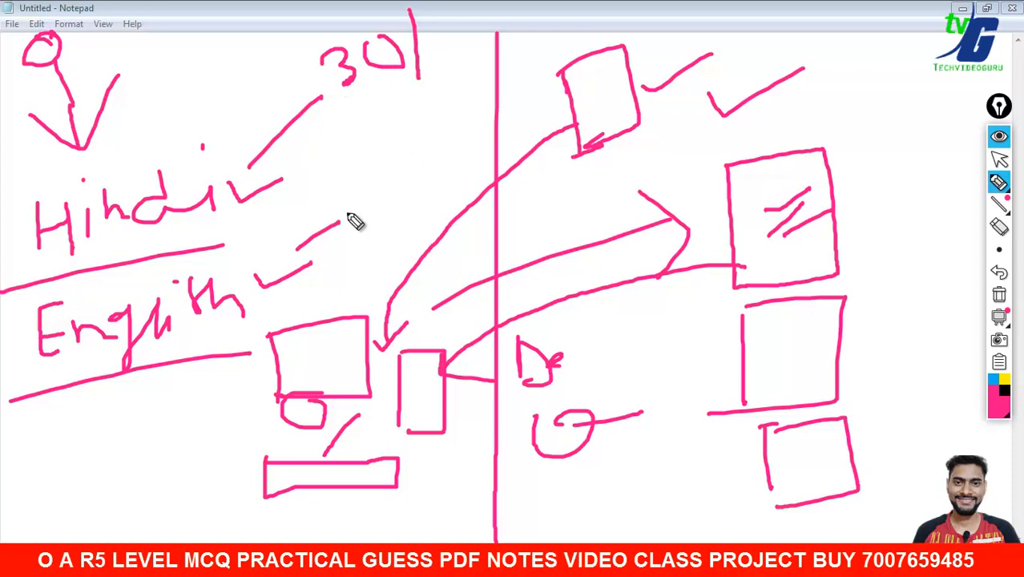
{"action": "mouse_move", "coordinate": [349, 190]}
{"action": "left_mouse_down"}
{"action": "mouse_move", "coordinate": [439, 171]}
{"action": "mouse_move", "coordinate": [480, 142]}
{"action": "left_mouse_up"}
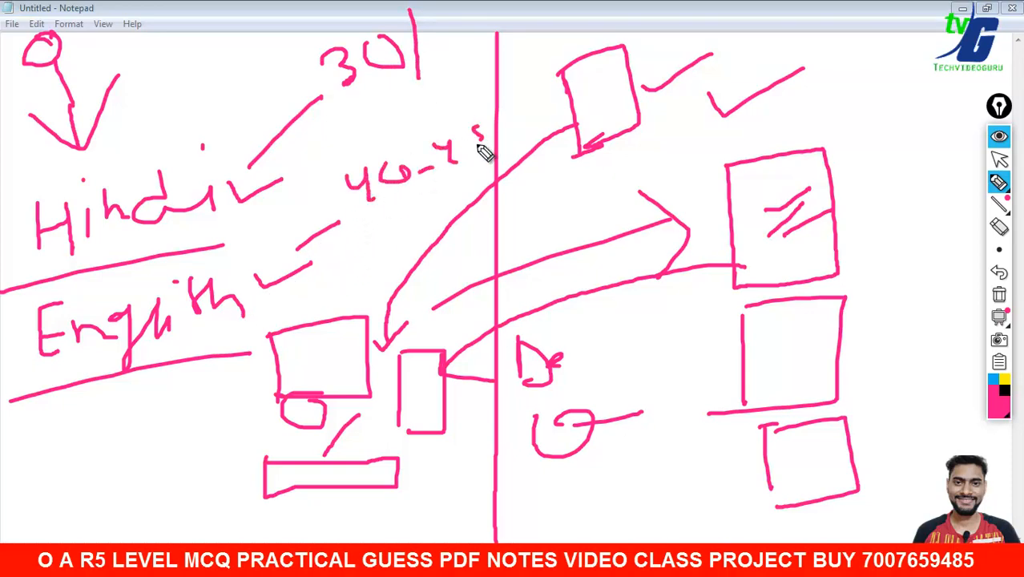
{"action": "mouse_move", "coordinate": [350, 226]}
{"action": "left_mouse_down"}
{"action": "mouse_move", "coordinate": [359, 237]}
{"action": "mouse_move", "coordinate": [420, 240]}
{"action": "left_mouse_up"}
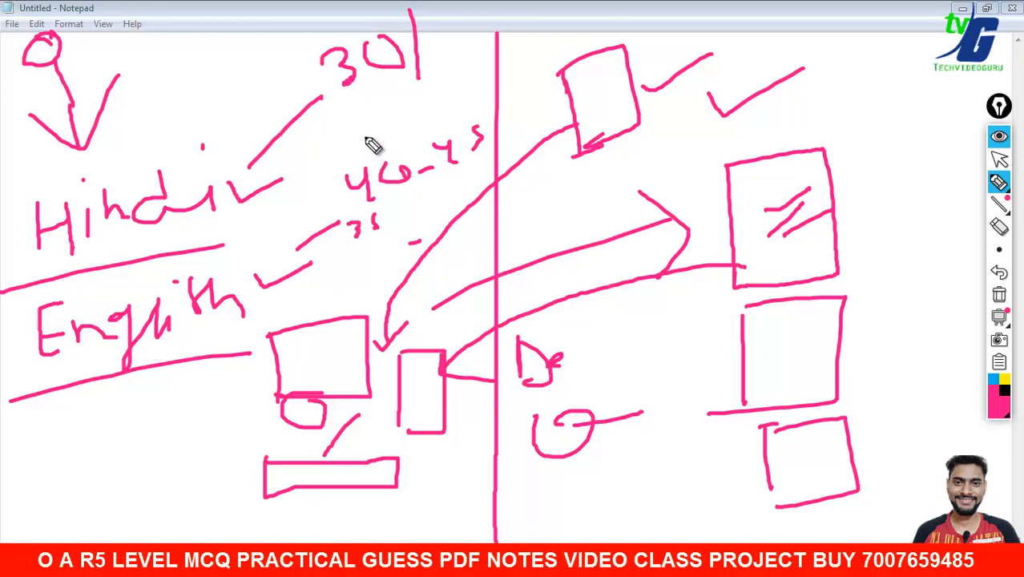
{"action": "left_click_drag", "start_coordinate": [360, 122], "coordinate": [485, 69]}
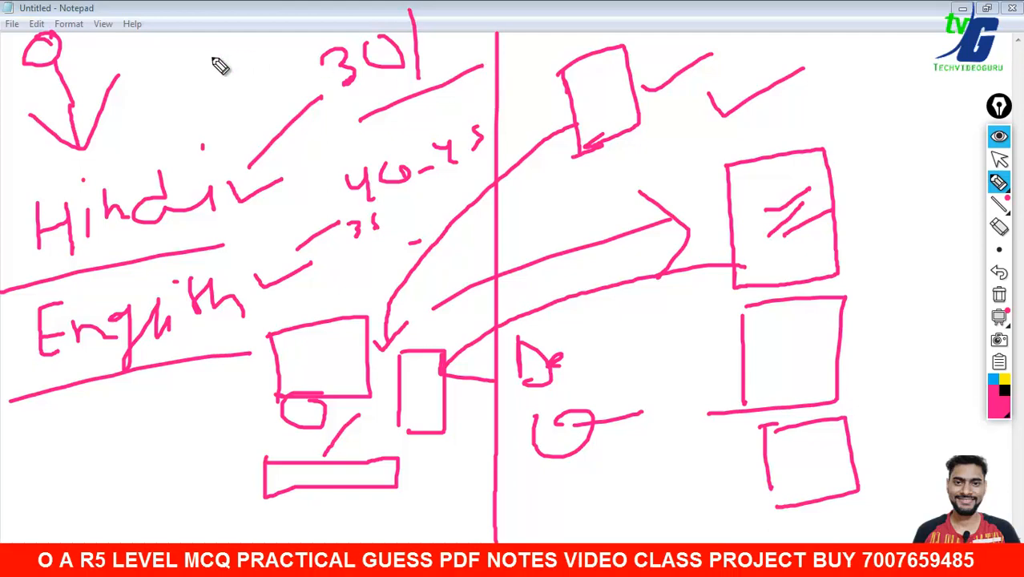
- Write a short label left of 30 and add check marks beside the middle and three right-hand boxes
{"action": "mouse_move", "coordinate": [165, 76]}
{"action": "left_mouse_down"}
{"action": "mouse_move", "coordinate": [218, 57]}
{"action": "mouse_move", "coordinate": [199, 93]}
{"action": "mouse_move", "coordinate": [215, 90]}
{"action": "left_mouse_up"}
{"action": "mouse_move", "coordinate": [204, 78]}
{"action": "left_mouse_down"}
{"action": "mouse_move", "coordinate": [226, 74]}
{"action": "mouse_move", "coordinate": [210, 103]}
{"action": "mouse_move", "coordinate": [279, 69]}
{"action": "mouse_move", "coordinate": [275, 61]}
{"action": "left_mouse_up"}
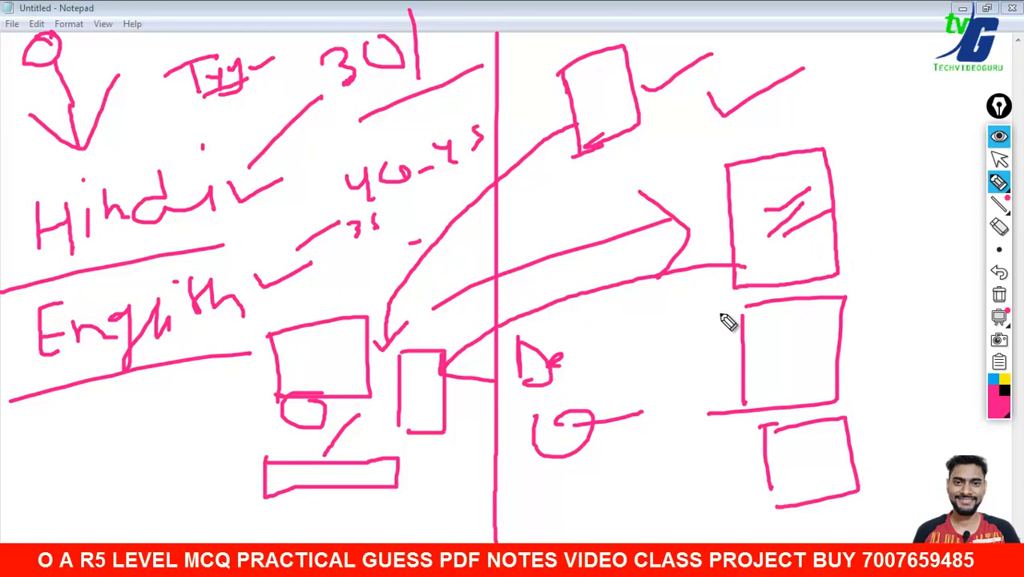
{"action": "left_click_drag", "start_coordinate": [659, 325], "coordinate": [695, 312]}
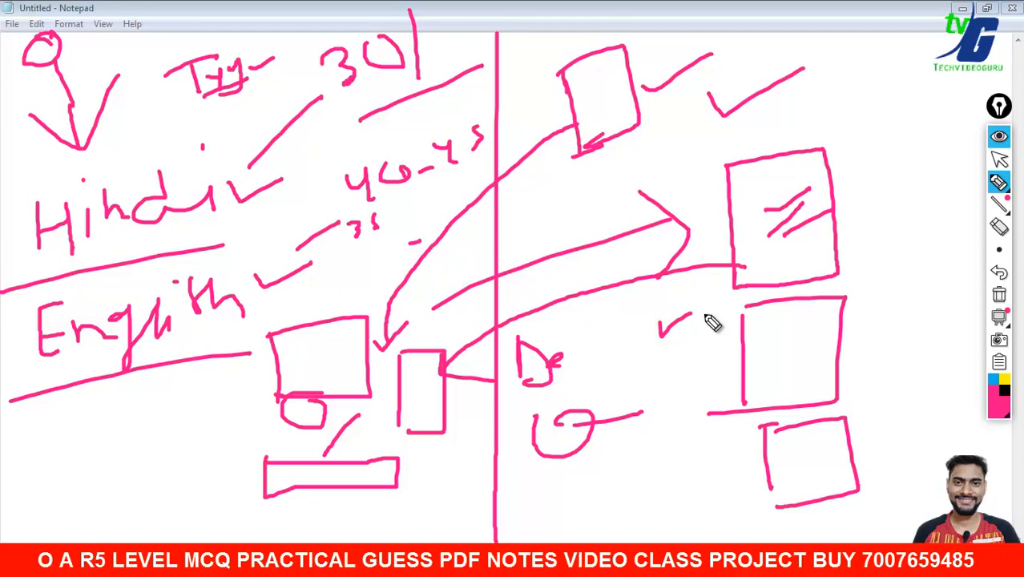
{"action": "left_click_drag", "start_coordinate": [869, 192], "coordinate": [930, 155]}
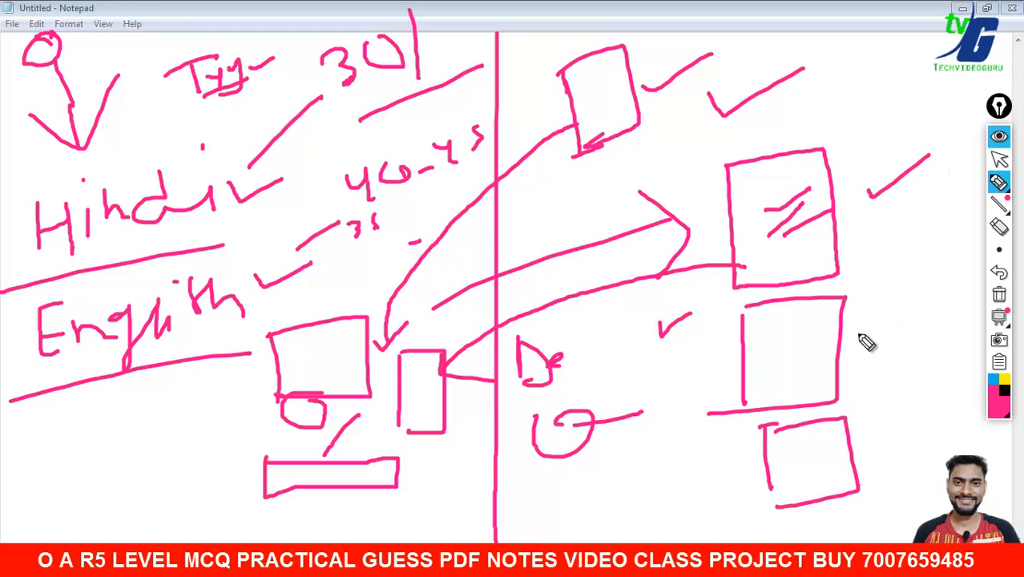
{"action": "left_click_drag", "start_coordinate": [857, 336], "coordinate": [904, 307]}
{"action": "left_click_drag", "start_coordinate": [877, 434], "coordinate": [934, 396]}
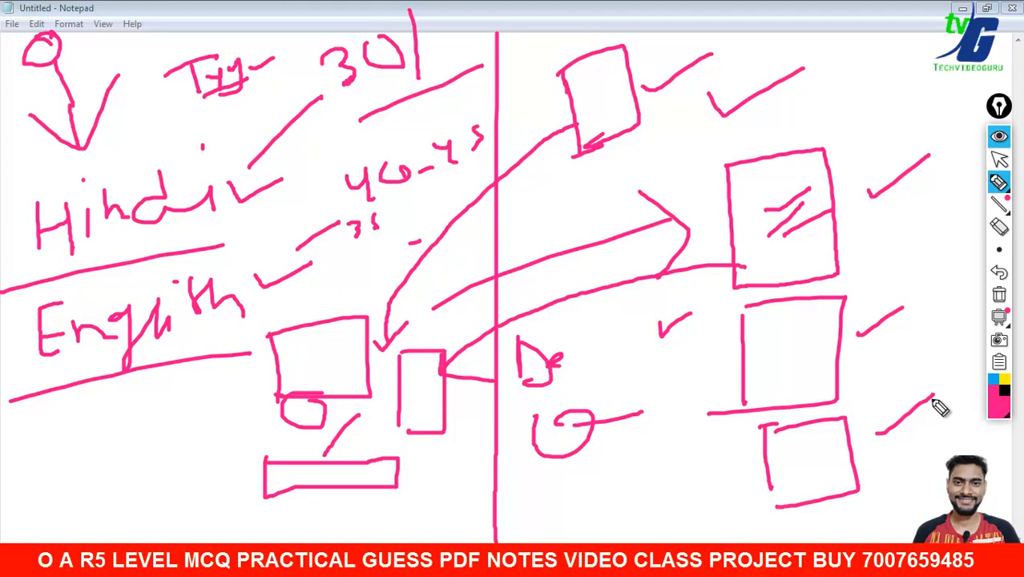
- Clear all Epic Pen ink, return to pointer mode, and select cell G13
{"action": "left_click", "coordinate": [1000, 294]}
{"action": "left_click", "coordinate": [999, 159]}
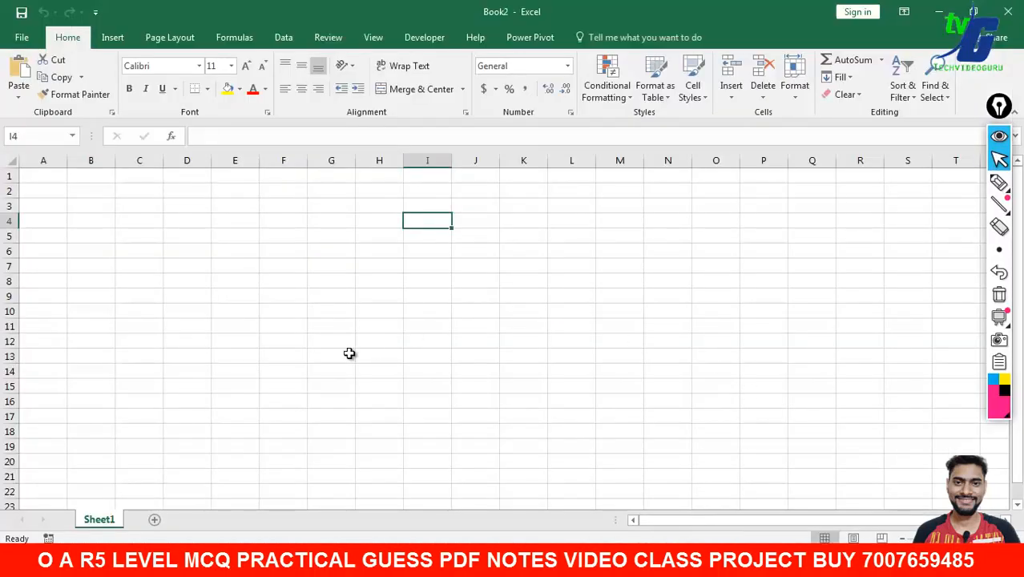
{"action": "left_click", "coordinate": [350, 353]}
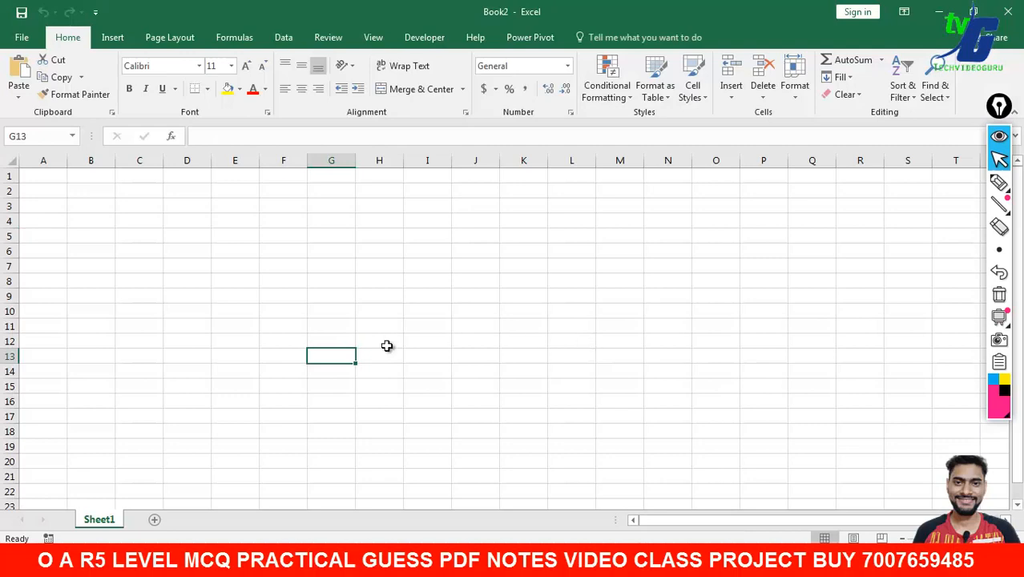
- Launch Microsoft Office Excel 2007 from the Start menu's Microsoft Office folder
{"action": "key", "text": "super"}
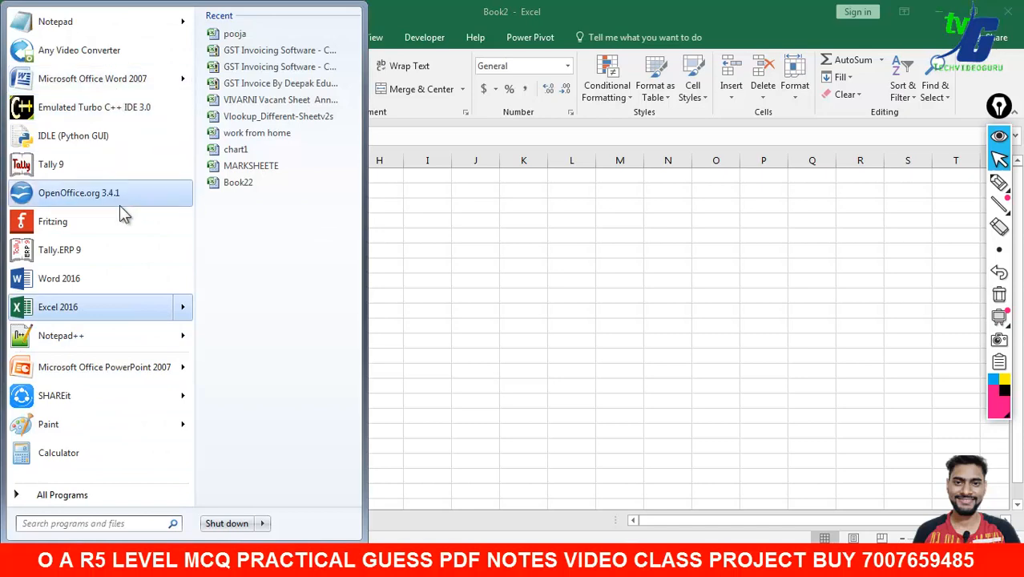
{"action": "left_click", "coordinate": [119, 495]}
{"action": "left_click_drag", "start_coordinate": [184, 180], "coordinate": [177, 446]}
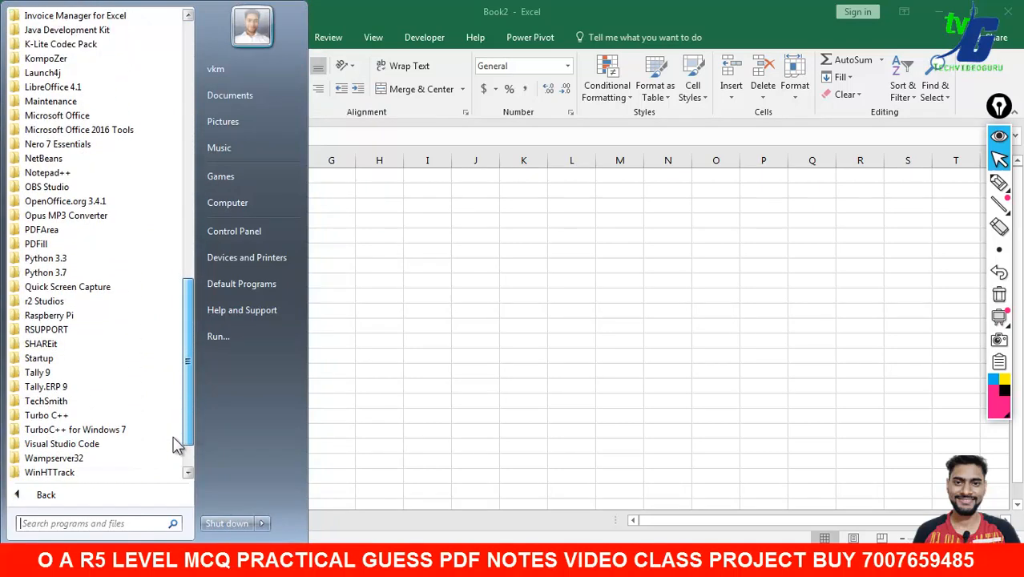
{"action": "left_click", "coordinate": [88, 116]}
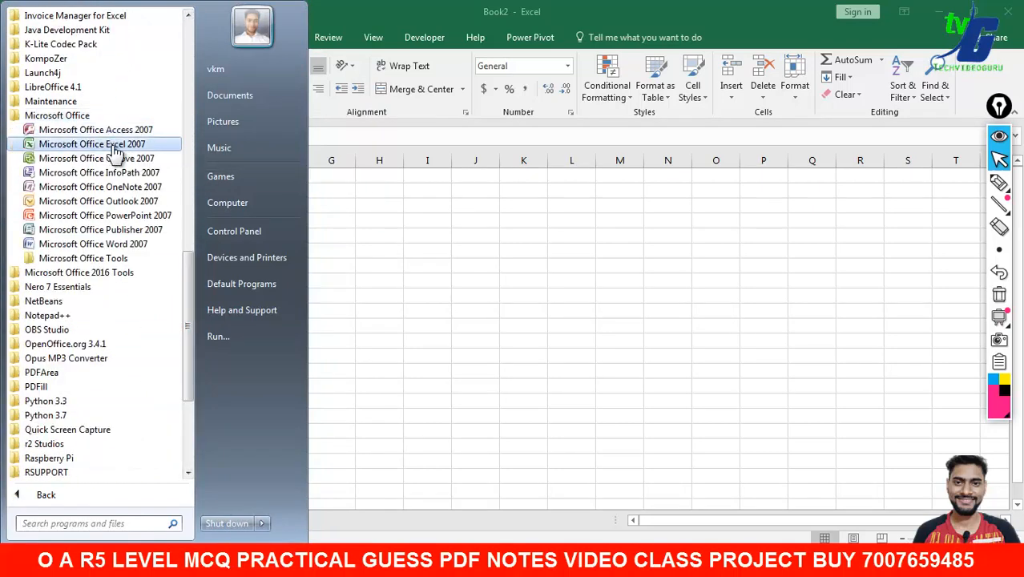
{"action": "left_click", "coordinate": [120, 144]}
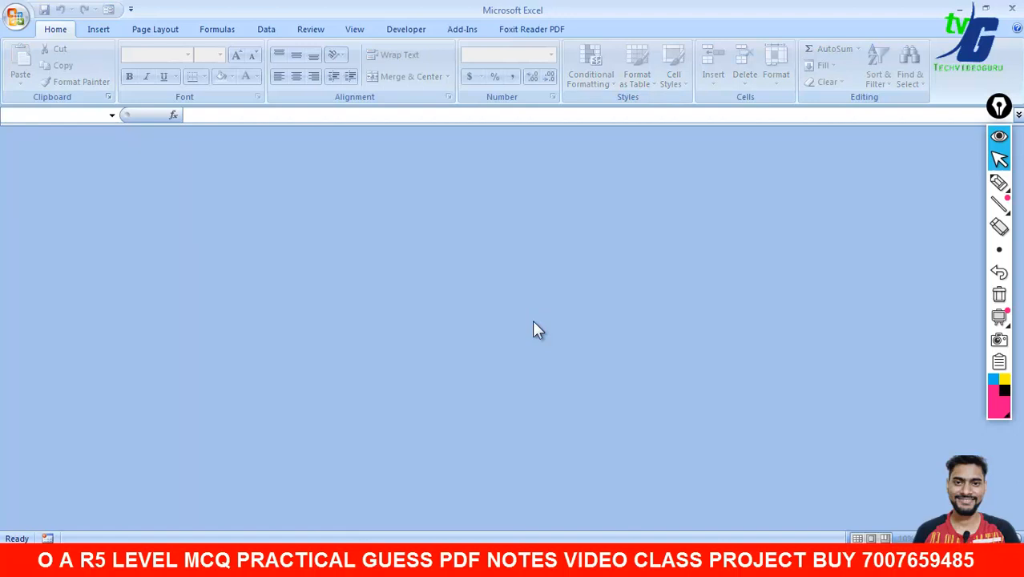
- Create a new blank workbook from the Office button's New command
{"action": "left_click", "coordinate": [18, 21]}
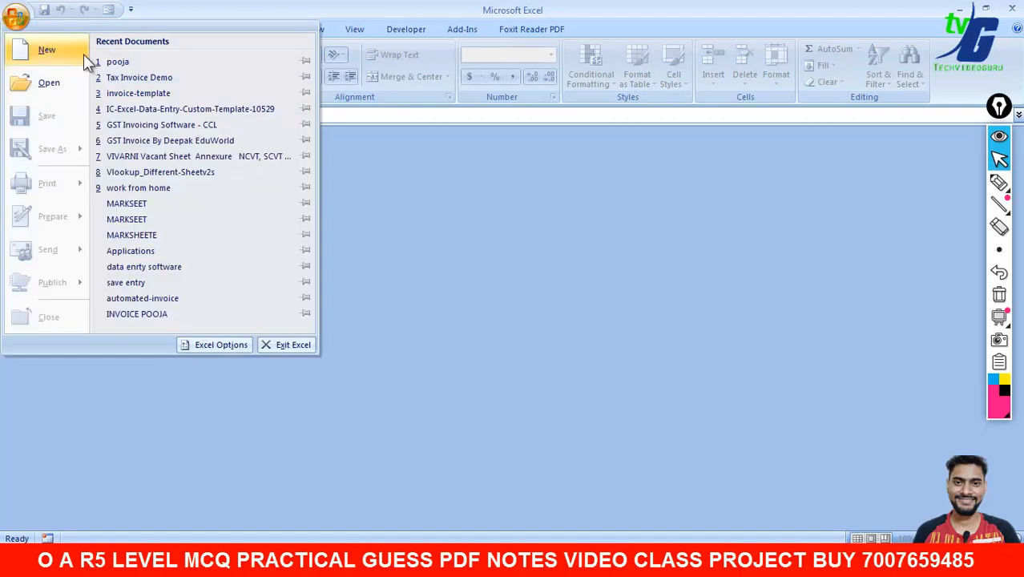
{"action": "left_click", "coordinate": [58, 51]}
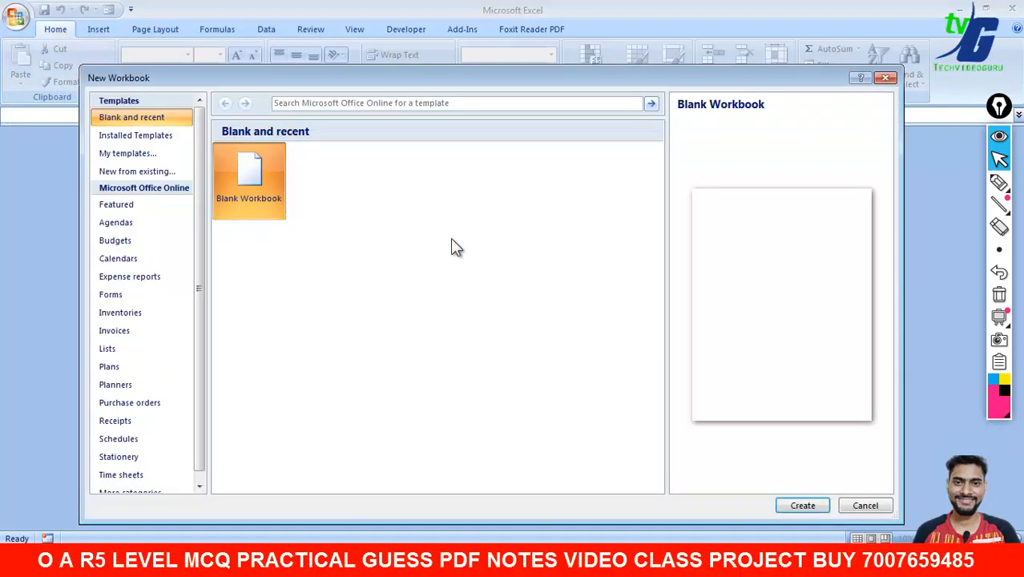
{"action": "left_click", "coordinate": [787, 497]}
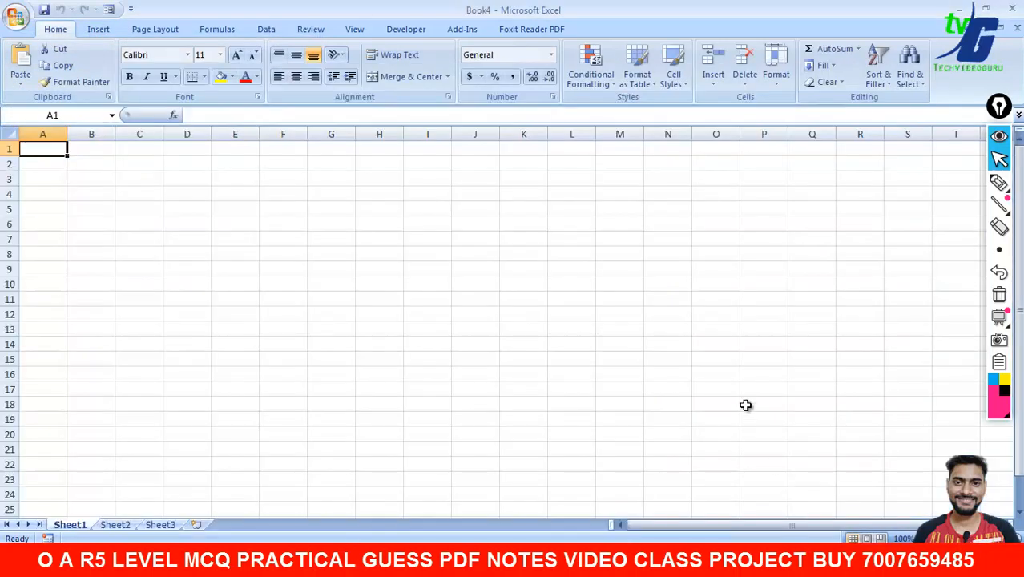
{"action": "left_click", "coordinate": [999, 182]}
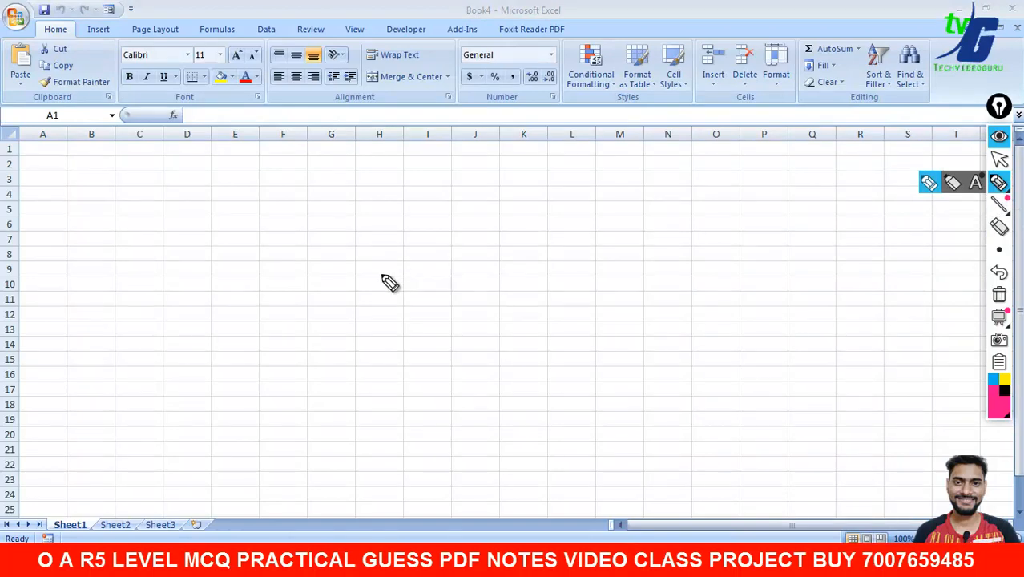
{"action": "mouse_move", "coordinate": [42, 149]}
{"action": "left_mouse_down"}
{"action": "mouse_move", "coordinate": [118, 159]}
{"action": "mouse_move", "coordinate": [106, 179]}
{"action": "left_mouse_up"}
{"action": "left_click_drag", "start_coordinate": [52, 209], "coordinate": [62, 209]}
{"action": "left_click", "coordinate": [95, 240]}
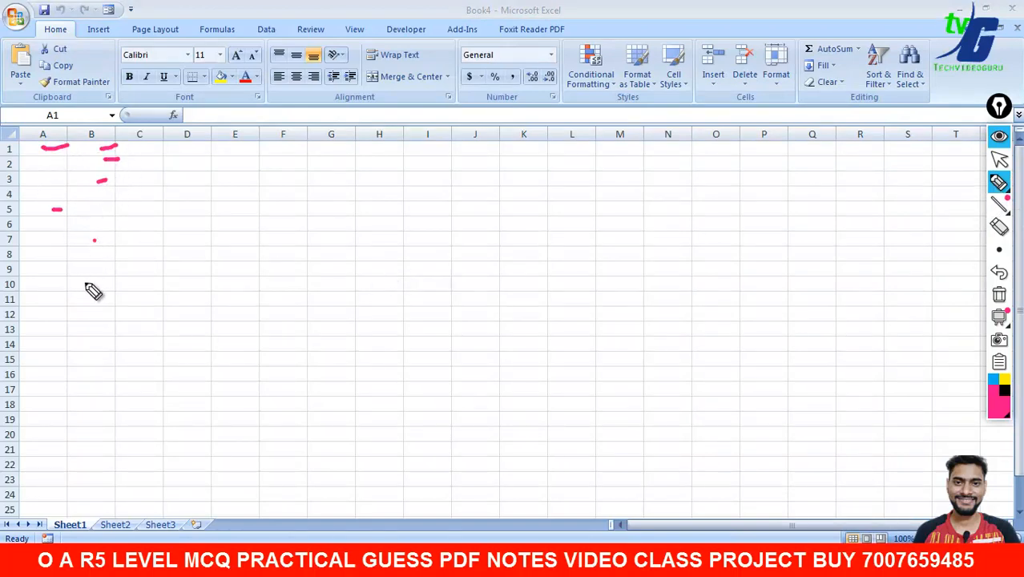
{"action": "left_click_drag", "start_coordinate": [80, 282], "coordinate": [86, 282]}
{"action": "left_click_drag", "start_coordinate": [96, 313], "coordinate": [104, 311]}
{"action": "left_click", "coordinate": [179, 343]}
{"action": "left_click", "coordinate": [236, 336]}
{"action": "mouse_move", "coordinate": [346, 229]}
{"action": "left_mouse_down"}
{"action": "mouse_move", "coordinate": [384, 258]}
{"action": "mouse_move", "coordinate": [389, 229]}
{"action": "left_mouse_up"}
{"action": "mouse_move", "coordinate": [413, 231]}
{"action": "left_mouse_down"}
{"action": "mouse_move", "coordinate": [408, 244]}
{"action": "mouse_move", "coordinate": [522, 240]}
{"action": "mouse_move", "coordinate": [564, 217]}
{"action": "mouse_move", "coordinate": [595, 218]}
{"action": "left_mouse_up"}
{"action": "mouse_move", "coordinate": [620, 134]}
{"action": "left_mouse_down"}
{"action": "mouse_move", "coordinate": [320, 174]}
{"action": "mouse_move", "coordinate": [563, 134]}
{"action": "mouse_move", "coordinate": [533, 129]}
{"action": "left_mouse_up"}
{"action": "mouse_move", "coordinate": [365, 293]}
{"action": "left_mouse_down"}
{"action": "mouse_move", "coordinate": [453, 300]}
{"action": "mouse_move", "coordinate": [586, 279]}
{"action": "mouse_move", "coordinate": [607, 263]}
{"action": "left_mouse_up"}
{"action": "left_click_drag", "start_coordinate": [377, 351], "coordinate": [590, 308]}
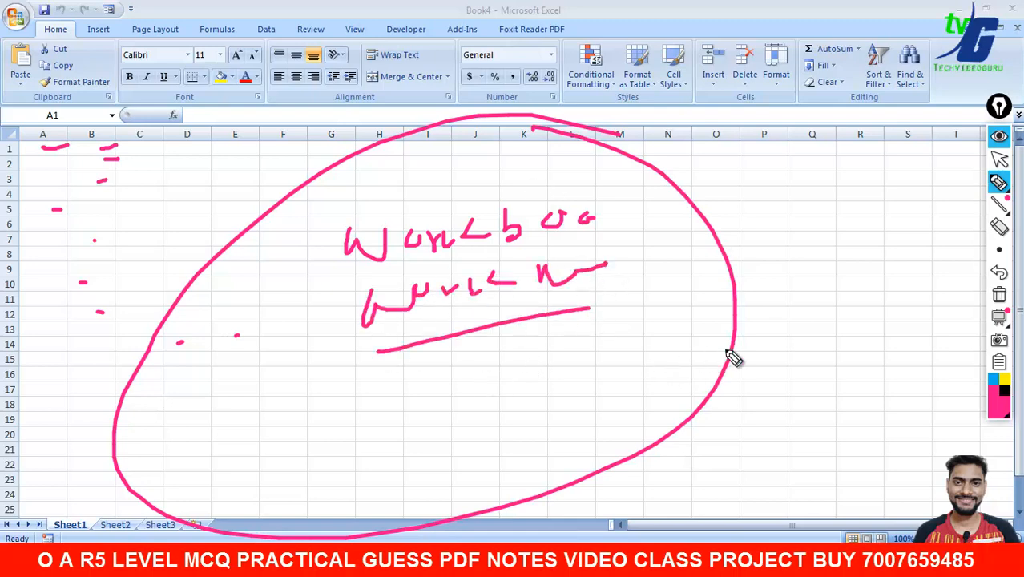
{"action": "left_click_drag", "start_coordinate": [704, 352], "coordinate": [751, 336]}
{"action": "left_click_drag", "start_coordinate": [751, 380], "coordinate": [766, 374]}
{"action": "left_click_drag", "start_coordinate": [438, 394], "coordinate": [465, 383]}
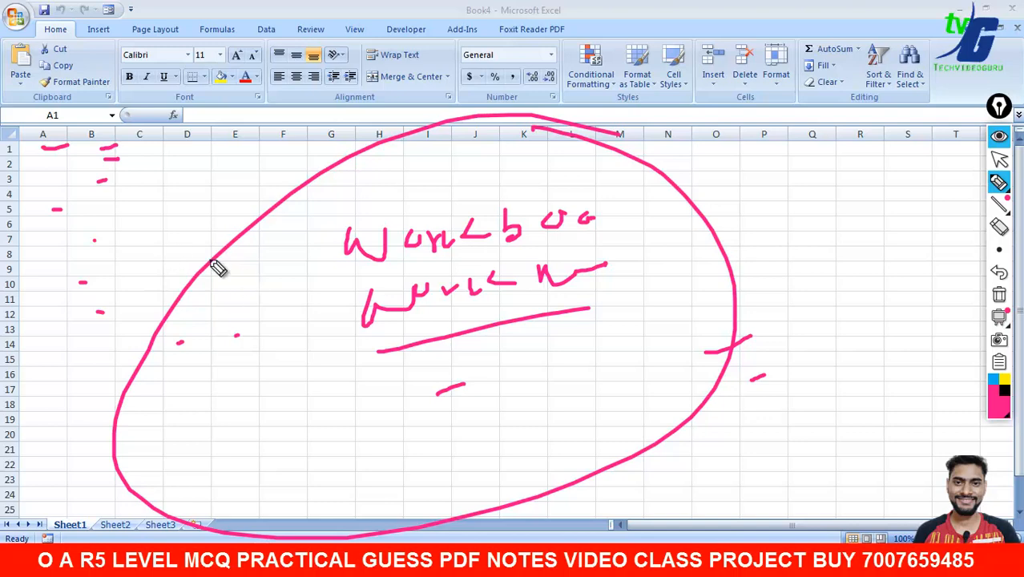
{"action": "left_click_drag", "start_coordinate": [32, 148], "coordinate": [407, 161]}
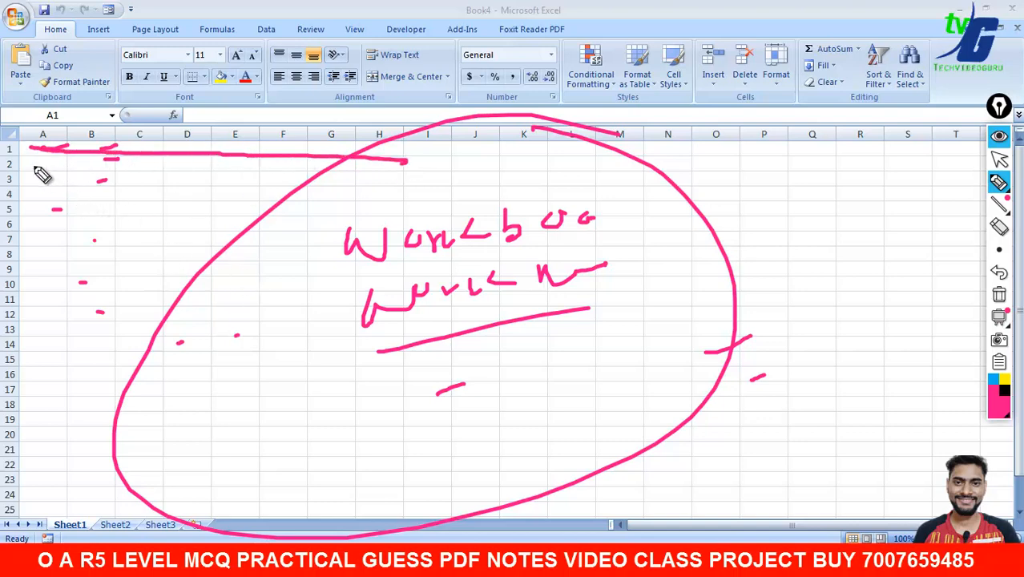
{"action": "left_click_drag", "start_coordinate": [35, 165], "coordinate": [40, 299]}
{"action": "left_click_drag", "start_coordinate": [44, 337], "coordinate": [44, 425]}
{"action": "left_click_drag", "start_coordinate": [104, 146], "coordinate": [371, 150]}
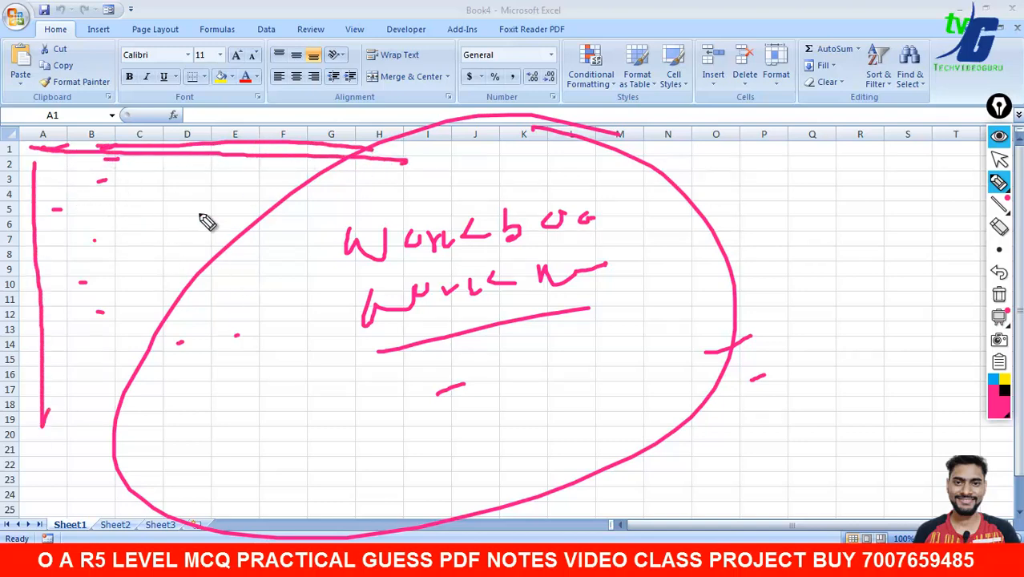
{"action": "left_click_drag", "start_coordinate": [85, 181], "coordinate": [79, 308]}
{"action": "left_click_drag", "start_coordinate": [140, 288], "coordinate": [144, 215]}
{"action": "left_click_drag", "start_coordinate": [202, 215], "coordinate": [198, 270]}
{"action": "left_click_drag", "start_coordinate": [287, 237], "coordinate": [292, 275]}
{"action": "left_click_drag", "start_coordinate": [338, 233], "coordinate": [346, 287]}
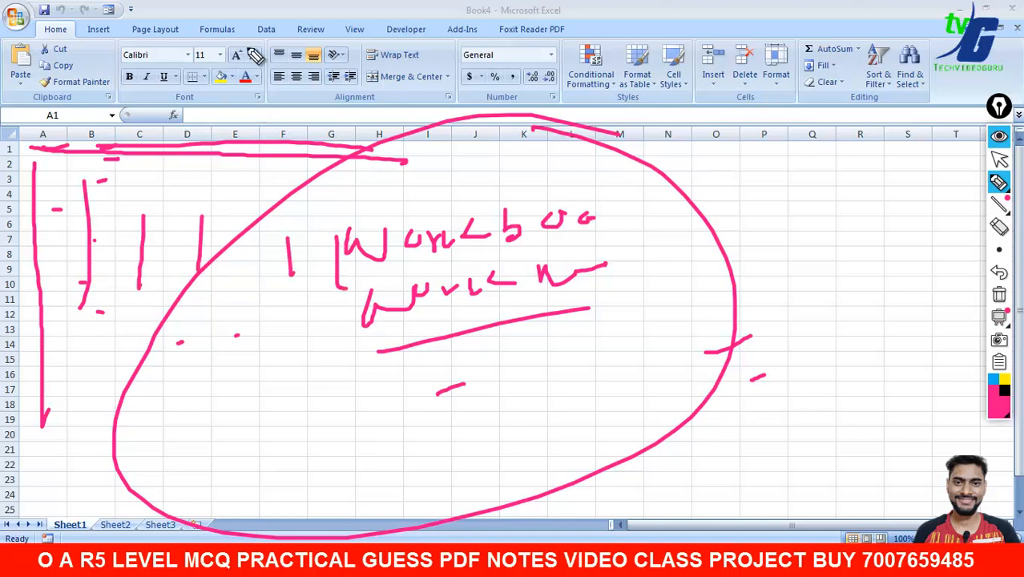
{"action": "mouse_move", "coordinate": [239, 32]}
{"action": "left_mouse_down"}
{"action": "mouse_move", "coordinate": [165, 48]}
{"action": "mouse_move", "coordinate": [433, 47]}
{"action": "left_mouse_up"}
{"action": "mouse_move", "coordinate": [647, 30]}
{"action": "left_mouse_down"}
{"action": "mouse_move", "coordinate": [539, 29]}
{"action": "mouse_move", "coordinate": [645, 46]}
{"action": "left_mouse_up"}
{"action": "mouse_move", "coordinate": [843, 38]}
{"action": "left_mouse_down"}
{"action": "mouse_move", "coordinate": [768, 89]}
{"action": "mouse_move", "coordinate": [833, 45]}
{"action": "left_mouse_up"}
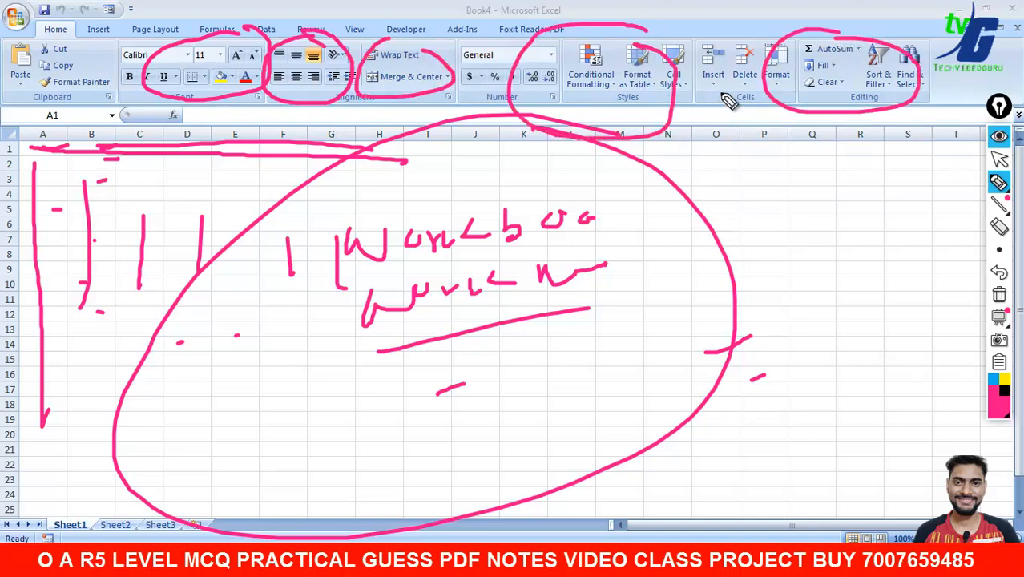
{"action": "left_click_drag", "start_coordinate": [720, 93], "coordinate": [782, 74]}
{"action": "left_click_drag", "start_coordinate": [88, 277], "coordinate": [218, 349]}
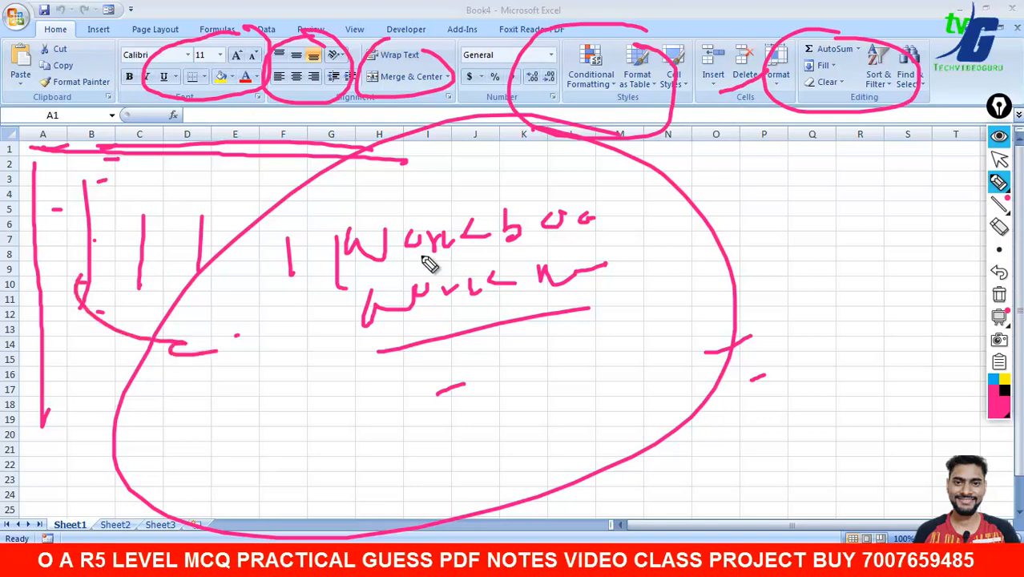
{"action": "left_click_drag", "start_coordinate": [432, 82], "coordinate": [247, 260]}
{"action": "left_click_drag", "start_coordinate": [271, 132], "coordinate": [224, 280]}
{"action": "left_click_drag", "start_coordinate": [255, 159], "coordinate": [207, 271]}
{"action": "left_click_drag", "start_coordinate": [202, 108], "coordinate": [165, 245]}
{"action": "left_click_drag", "start_coordinate": [563, 92], "coordinate": [547, 189]}
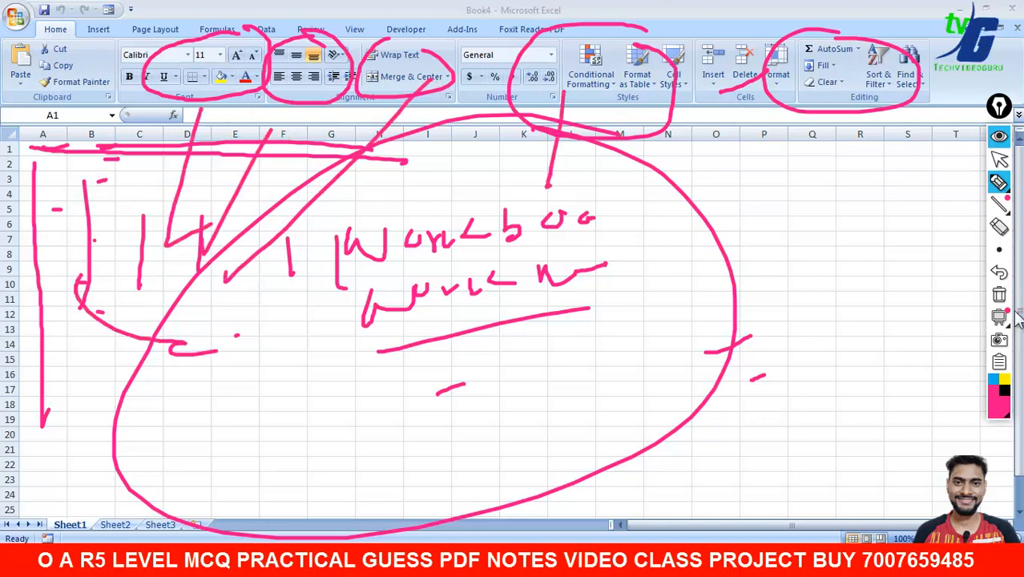
{"action": "left_click", "coordinate": [999, 298]}
{"action": "left_click", "coordinate": [994, 161]}
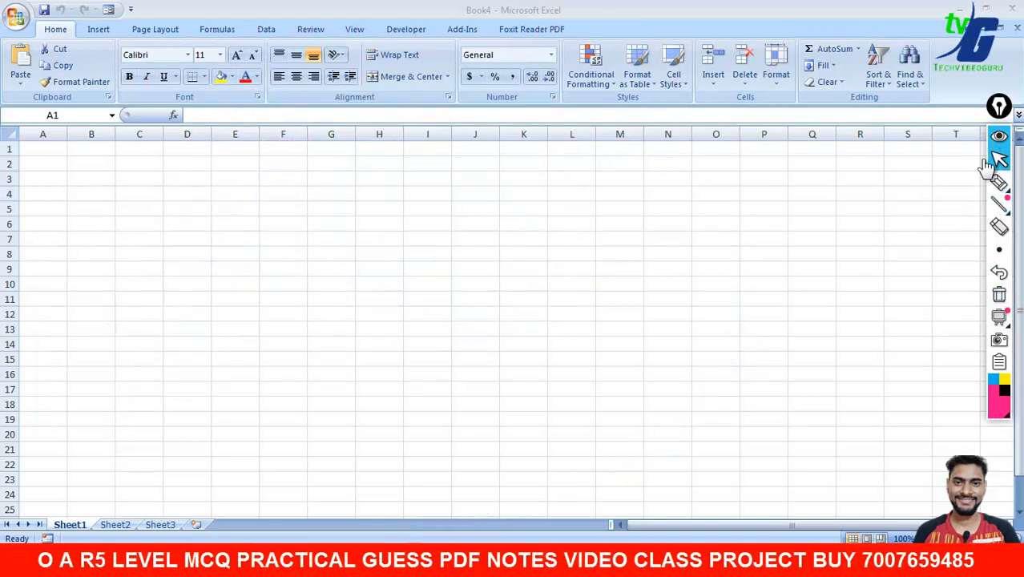
- Handwrite an underlined 'Marker' note, 'A4' and a rising line over the sheet with the pen
{"action": "left_click", "coordinate": [1001, 184]}
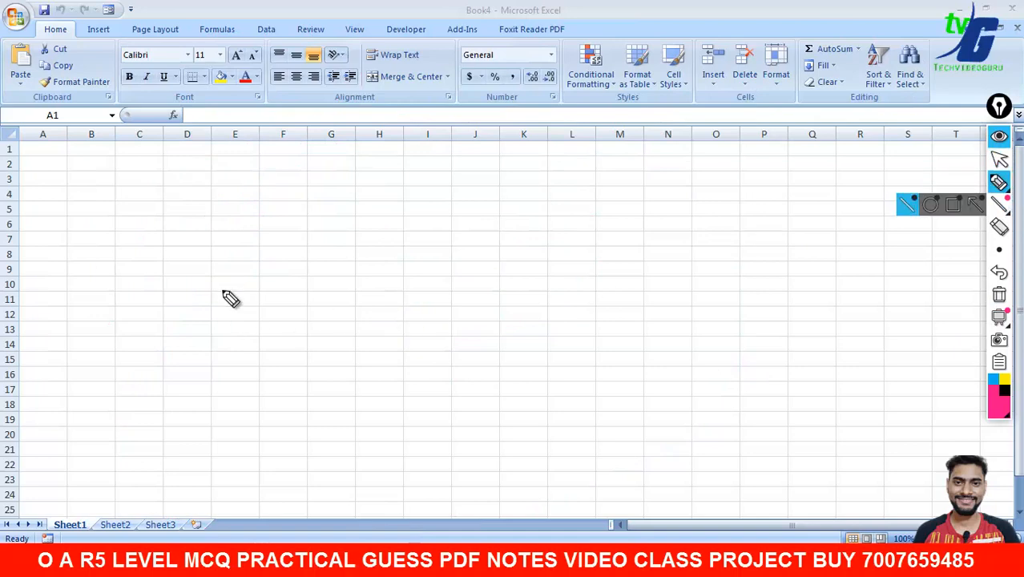
{"action": "mouse_move", "coordinate": [222, 306]}
{"action": "left_mouse_down"}
{"action": "mouse_move", "coordinate": [255, 258]}
{"action": "mouse_move", "coordinate": [311, 274]}
{"action": "mouse_move", "coordinate": [380, 247]}
{"action": "mouse_move", "coordinate": [590, 216]}
{"action": "mouse_move", "coordinate": [503, 272]}
{"action": "mouse_move", "coordinate": [613, 240]}
{"action": "left_mouse_up"}
{"action": "mouse_move", "coordinate": [631, 204]}
{"action": "left_mouse_down"}
{"action": "mouse_move", "coordinate": [693, 193]}
{"action": "mouse_move", "coordinate": [688, 184]}
{"action": "left_mouse_up"}
{"action": "mouse_move", "coordinate": [276, 337]}
{"action": "left_mouse_down"}
{"action": "mouse_move", "coordinate": [291, 383]}
{"action": "mouse_move", "coordinate": [343, 339]}
{"action": "mouse_move", "coordinate": [404, 339]}
{"action": "mouse_move", "coordinate": [639, 295]}
{"action": "left_mouse_up"}
{"action": "left_click_drag", "start_coordinate": [313, 479], "coordinate": [363, 436]}
{"action": "mouse_move", "coordinate": [371, 406]}
{"action": "left_mouse_down"}
{"action": "mouse_move", "coordinate": [397, 437]}
{"action": "mouse_move", "coordinate": [685, 338]}
{"action": "left_mouse_up"}
{"action": "mouse_move", "coordinate": [606, 377]}
{"action": "left_mouse_down"}
{"action": "mouse_move", "coordinate": [613, 401]}
{"action": "mouse_move", "coordinate": [709, 405]}
{"action": "left_mouse_up"}
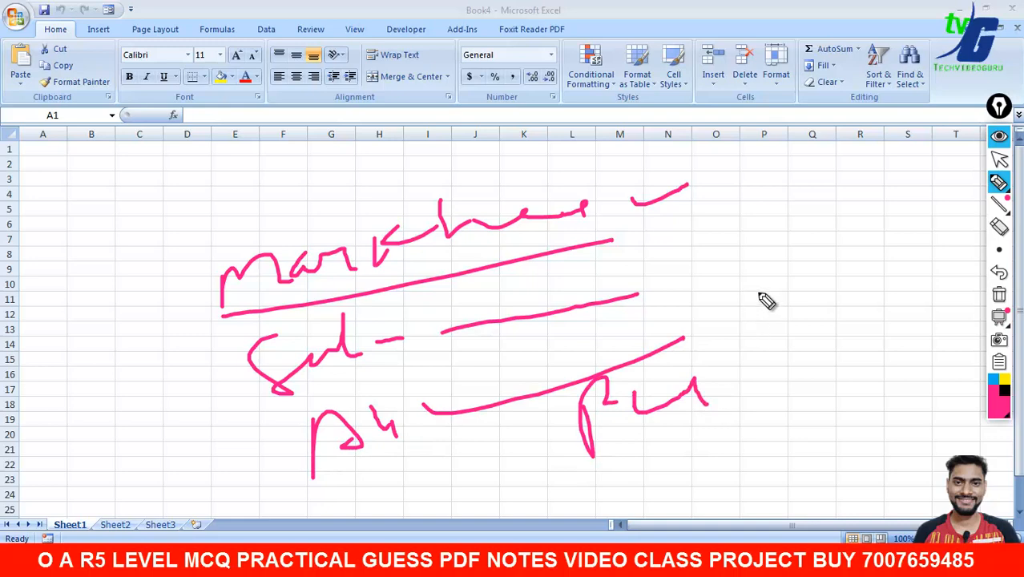
- Sketch notes and a down-arrow in columns O to R, then wipe all ink
{"action": "left_click_drag", "start_coordinate": [718, 277], "coordinate": [781, 266]}
{"action": "mouse_move", "coordinate": [760, 290]}
{"action": "left_mouse_down"}
{"action": "mouse_move", "coordinate": [752, 346]}
{"action": "mouse_move", "coordinate": [862, 295]}
{"action": "left_mouse_up"}
{"action": "left_click_drag", "start_coordinate": [760, 377], "coordinate": [863, 338]}
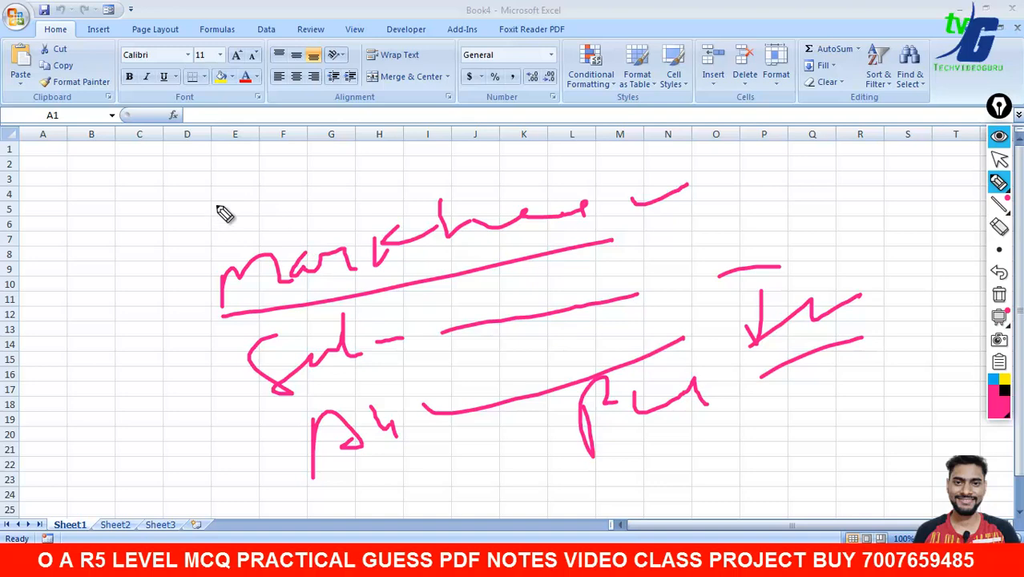
{"action": "mouse_move", "coordinate": [207, 178]}
{"action": "left_mouse_down"}
{"action": "mouse_move", "coordinate": [279, 190]}
{"action": "mouse_move", "coordinate": [493, 167]}
{"action": "left_mouse_up"}
{"action": "left_click", "coordinate": [999, 295]}
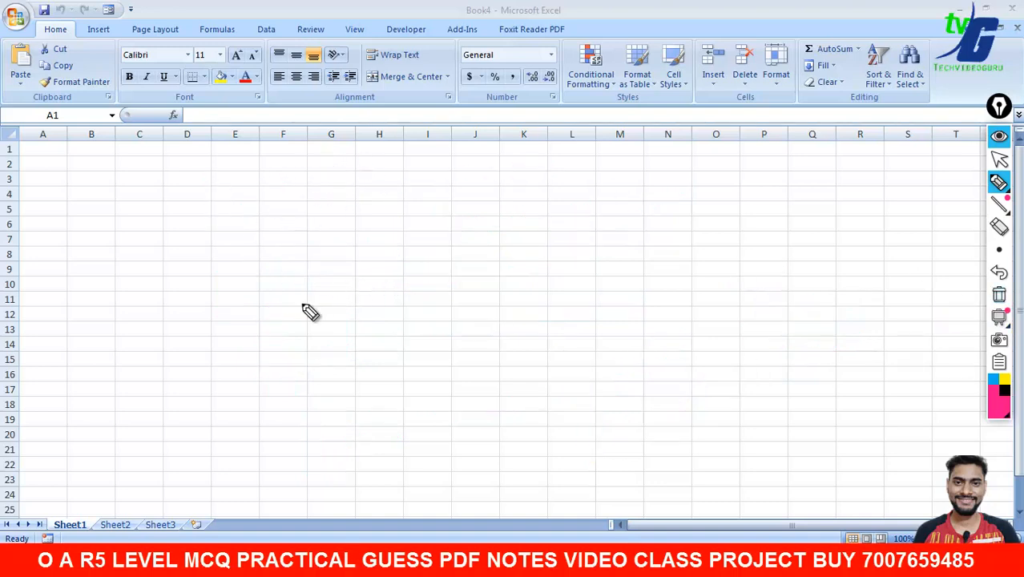
- Clear the C-shaped scribble, return to the Excel pointer, and zoom the sheet to 140%
{"action": "mouse_move", "coordinate": [316, 273]}
{"action": "left_mouse_down"}
{"action": "mouse_move", "coordinate": [321, 322]}
{"action": "mouse_move", "coordinate": [359, 299]}
{"action": "left_mouse_up"}
{"action": "left_click_drag", "start_coordinate": [297, 351], "coordinate": [411, 319]}
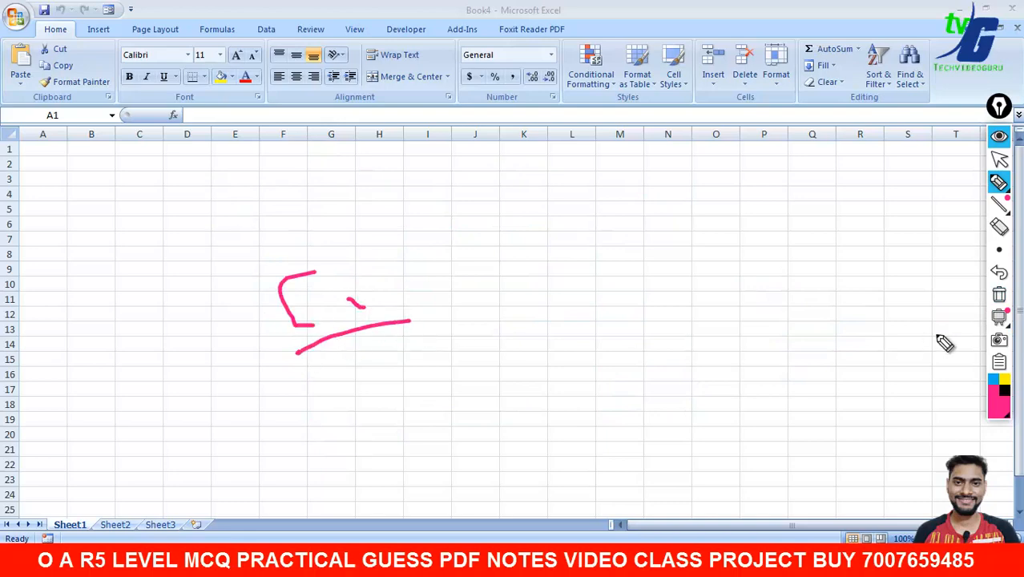
{"action": "left_click", "coordinate": [1000, 294]}
{"action": "left_click", "coordinate": [999, 160]}
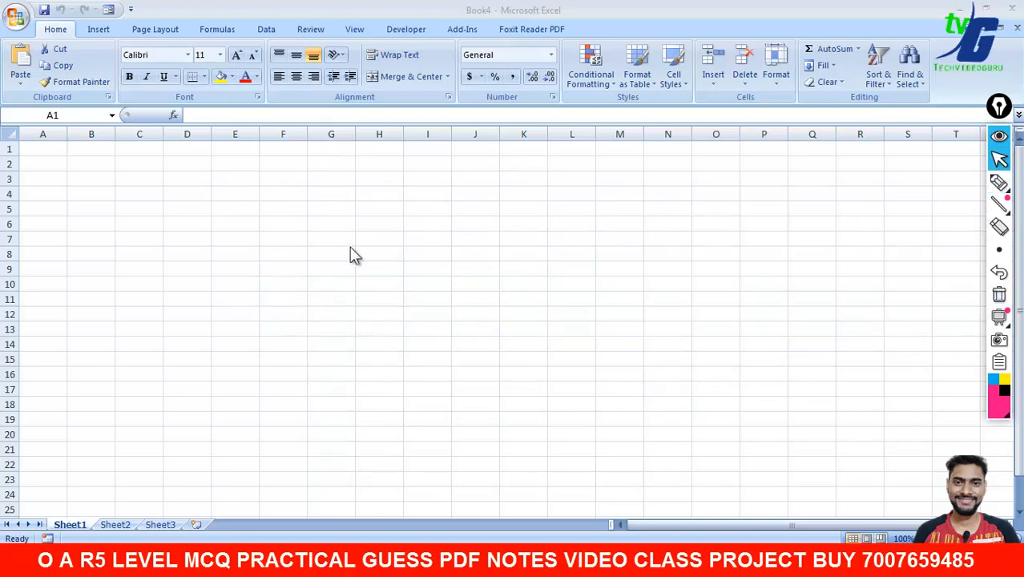
{"action": "scroll", "coordinate": [513, 320], "scroll_direction": "up", "scroll_amount": 4}
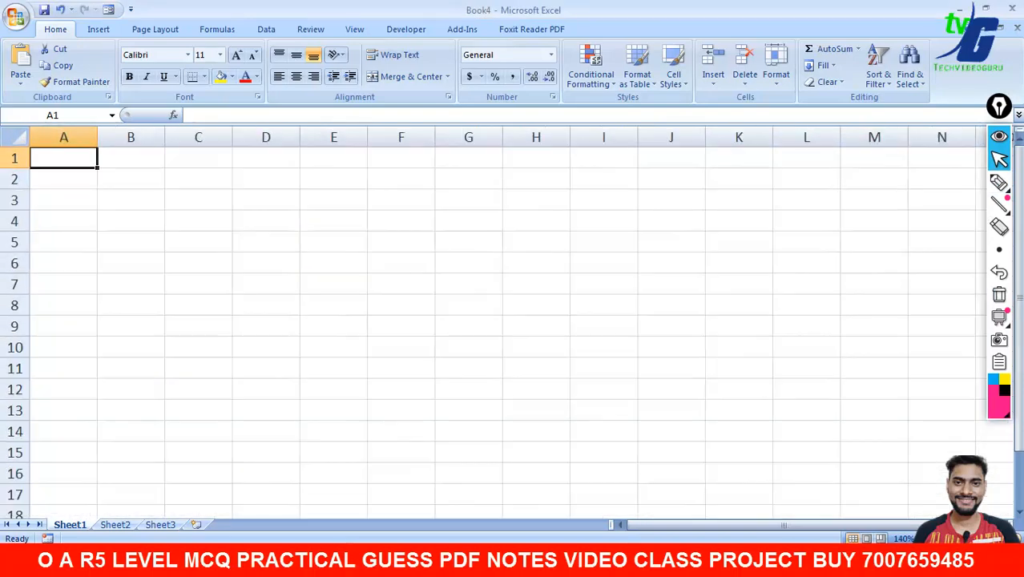
- Move around the cells with the arrow keys, then jump back to A1 with Ctrl+Home
{"action": "key", "text": "Right"}
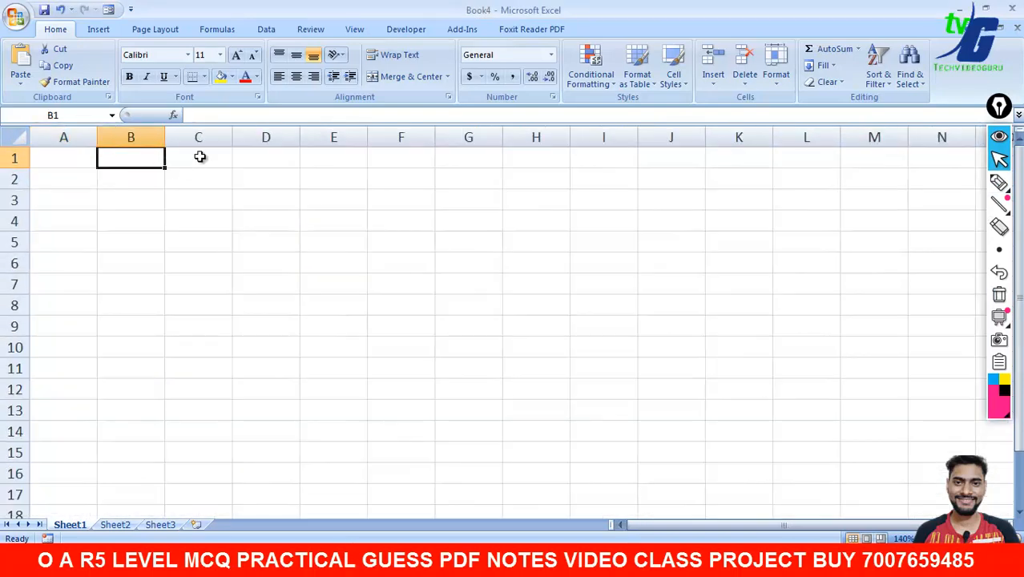
{"action": "key", "text": "Left"}
{"action": "key", "text": "Right"}
{"action": "key", "text": "Right"}
{"action": "key", "text": "Right"}
{"action": "key", "text": "Right"}
{"action": "key", "text": "Down"}
{"action": "key", "text": "ctrl+Home"}
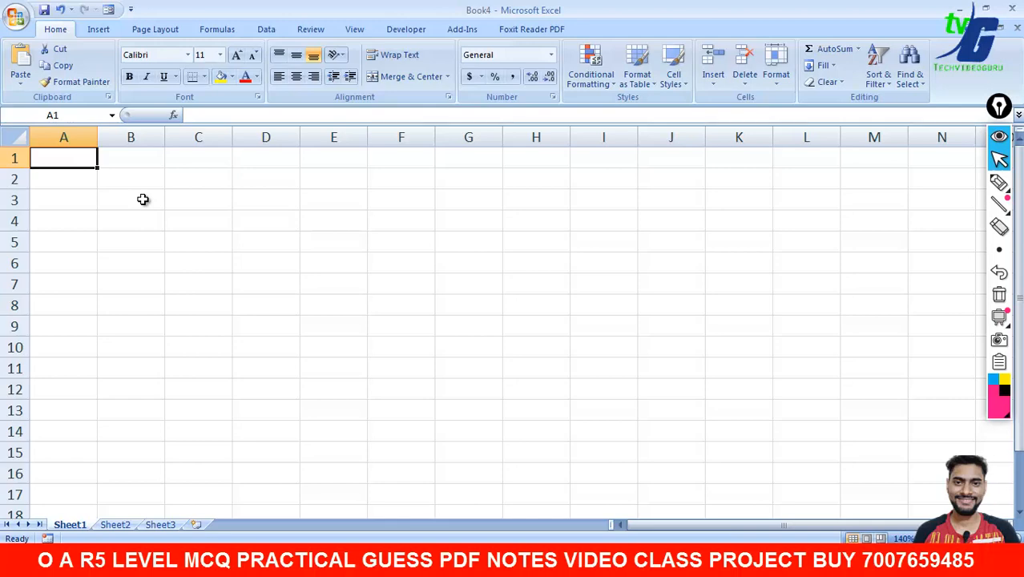
- Enter the headers SNO, NAME and FATHER NAME in A1:C1
{"action": "type", "text": "SNO"}
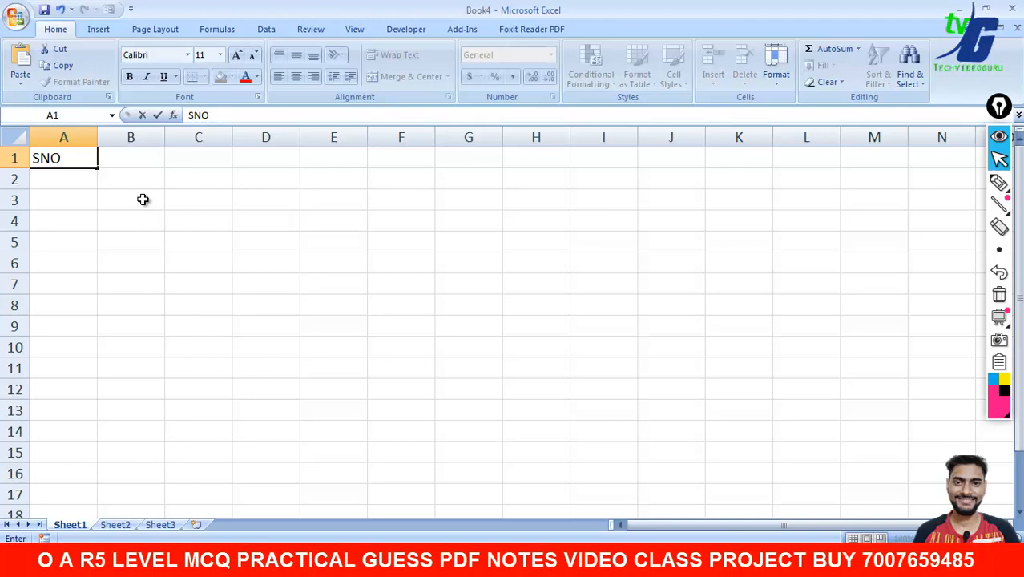
{"action": "key", "text": "Tab"}
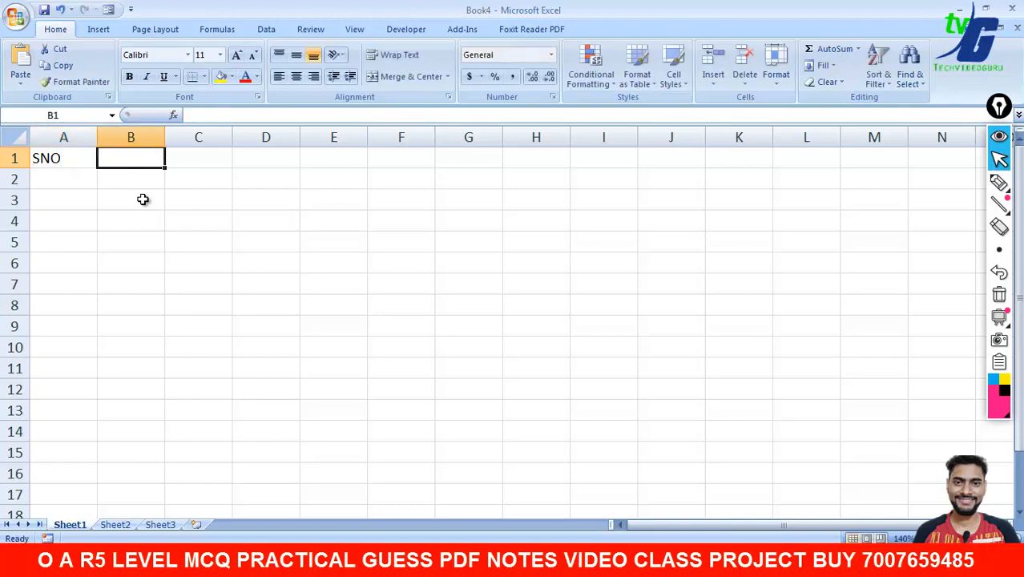
{"action": "type", "text": "NAME"}
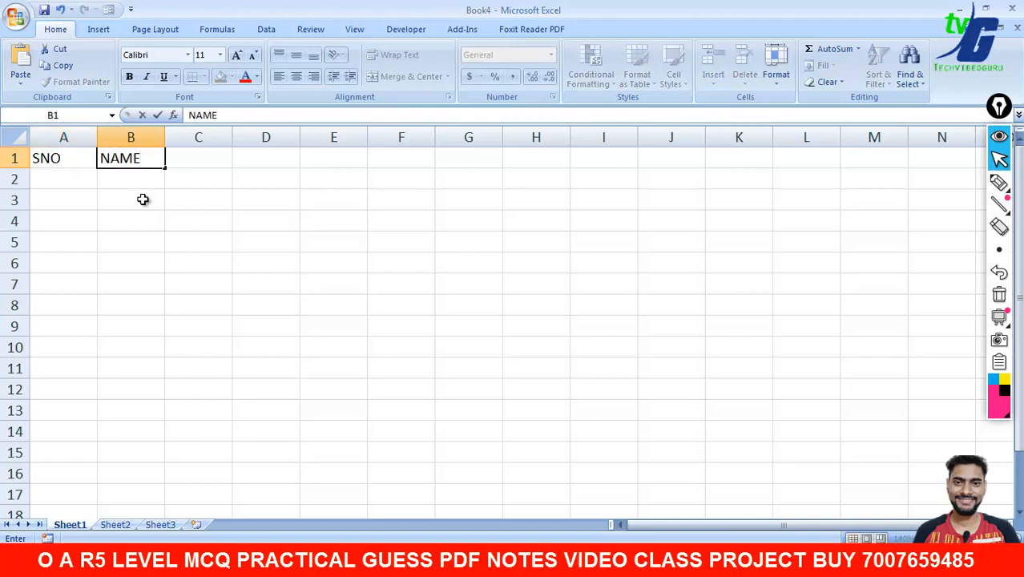
{"action": "key", "text": "Tab"}
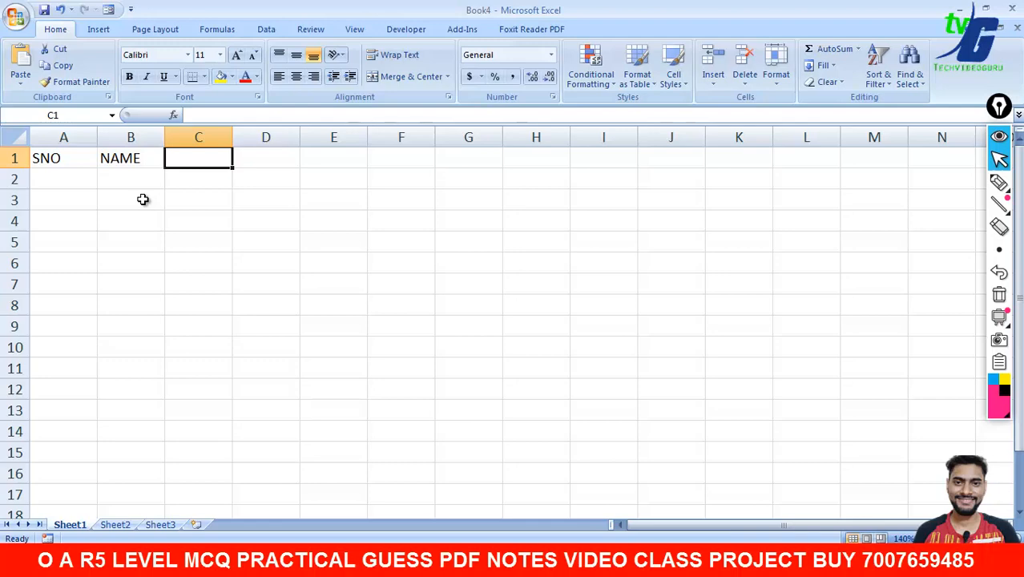
{"action": "type", "text": "FATHER NAME"}
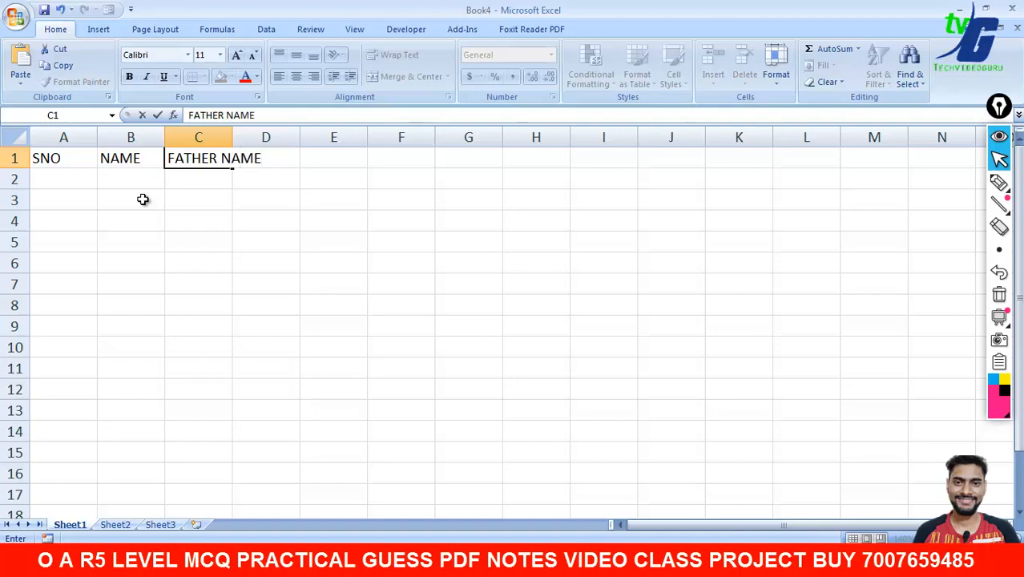
{"action": "key", "text": "Tab"}
- Enter MOTHER NAME, ADDRES, DOB and MOBILE NO in D1:G1
{"action": "type", "text": "N"}
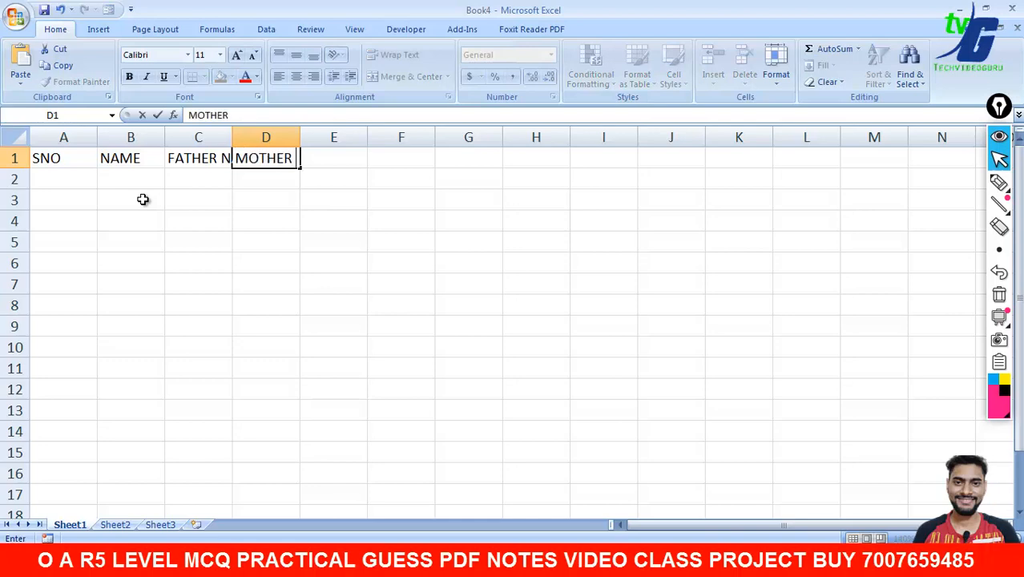
{"action": "type", "text": "OTHER NAME"}
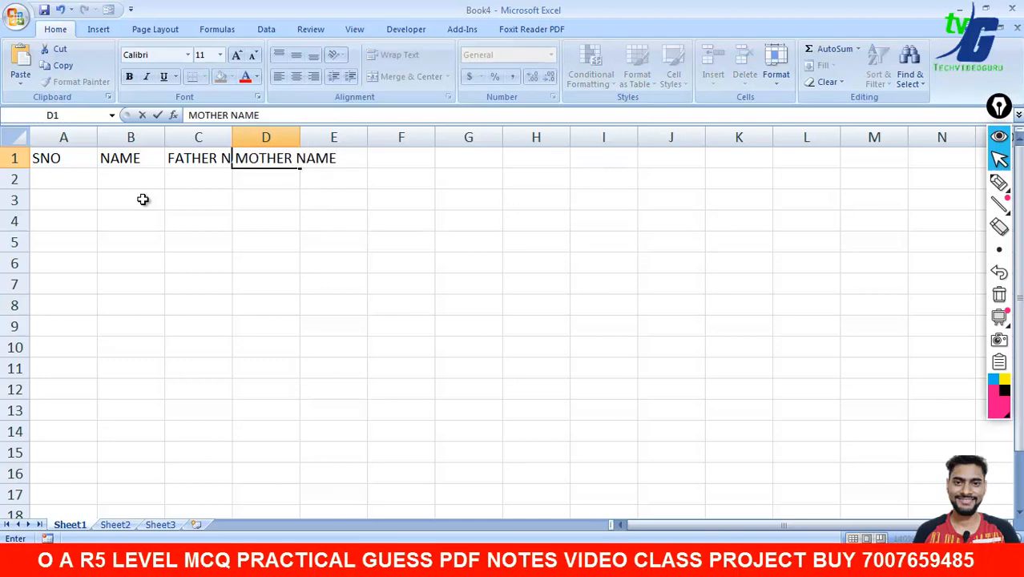
{"action": "key", "text": "Tab"}
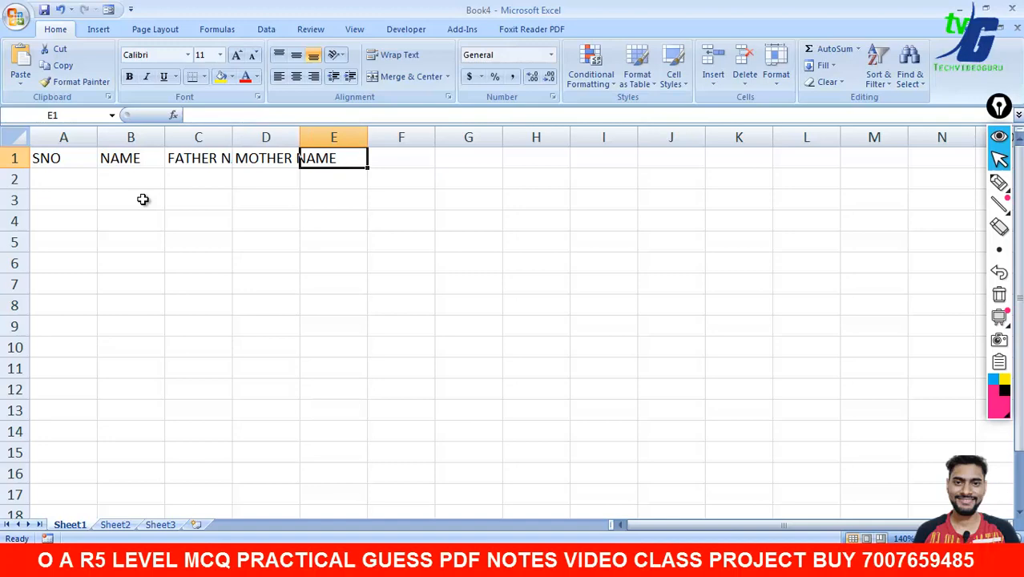
{"action": "type", "text": "ADDRES"}
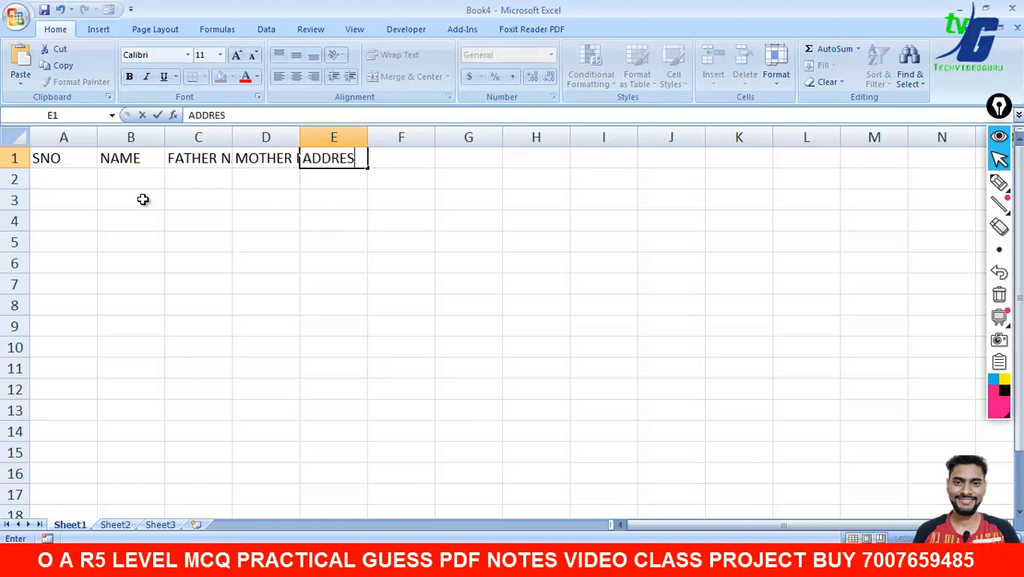
{"action": "key", "text": "Tab"}
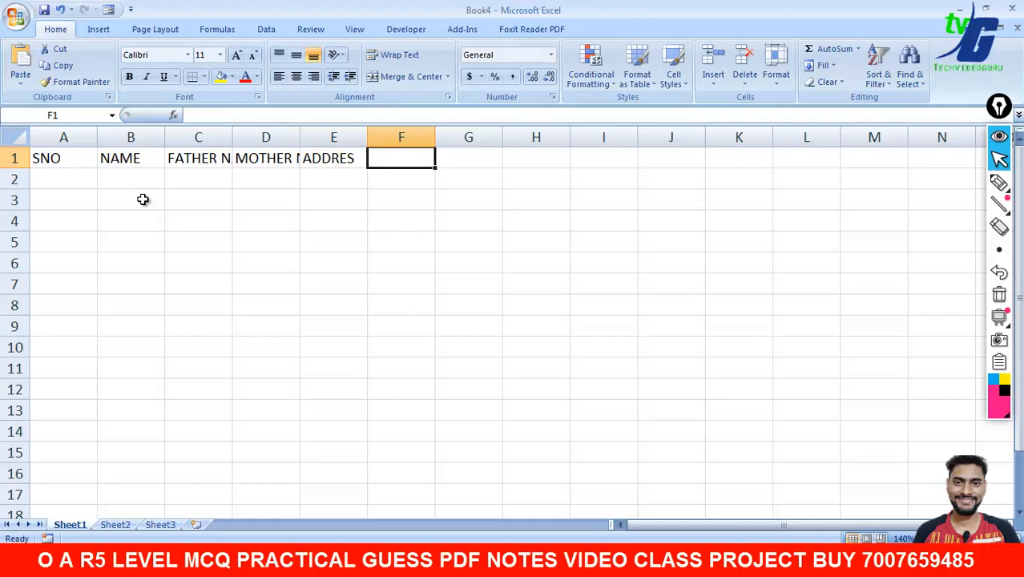
{"action": "type", "text": "DOB"}
{"action": "key", "text": "Tab"}
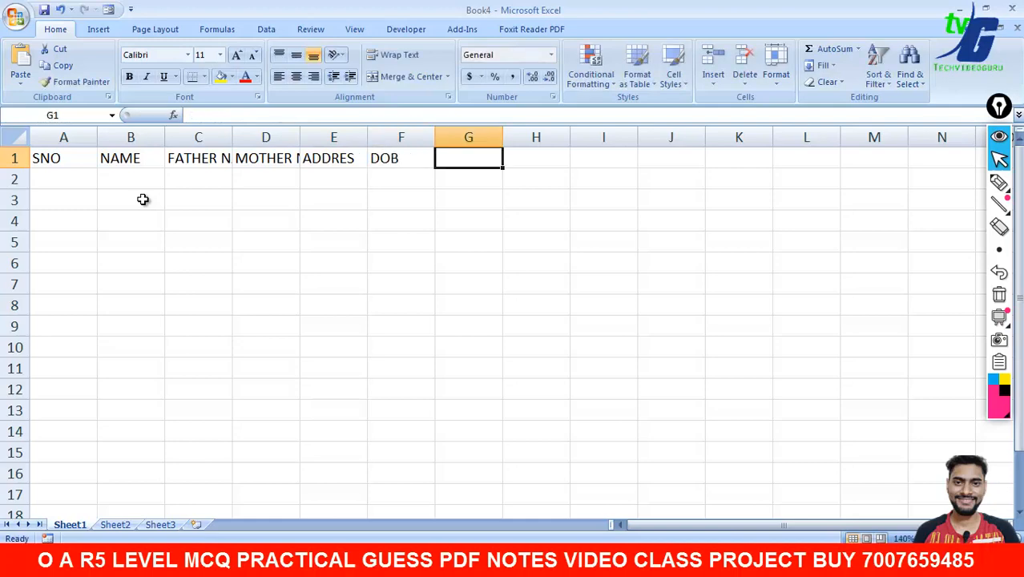
{"action": "type", "text": "MOBILE NO"}
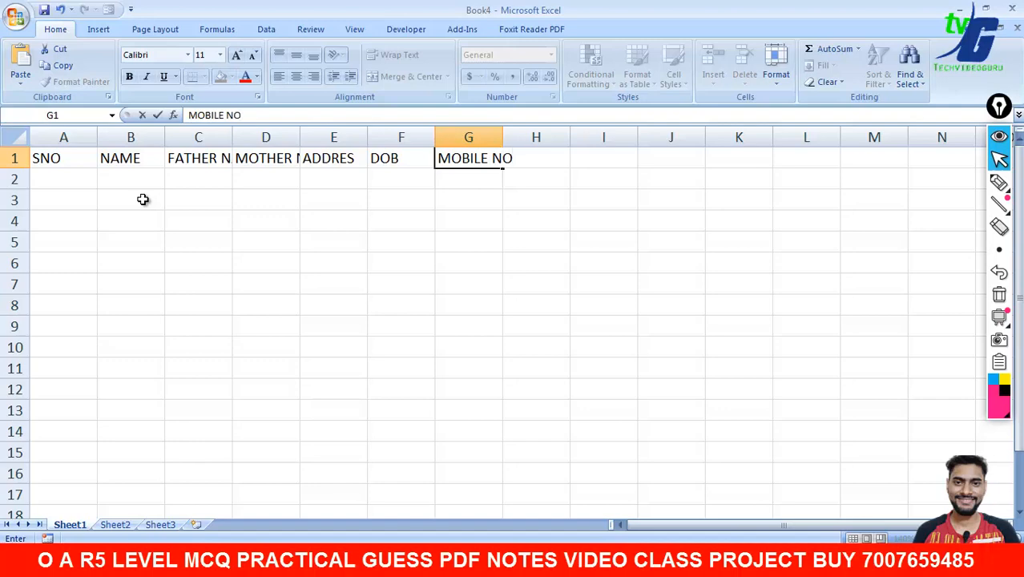
{"action": "left_click", "coordinate": [163, 260]}
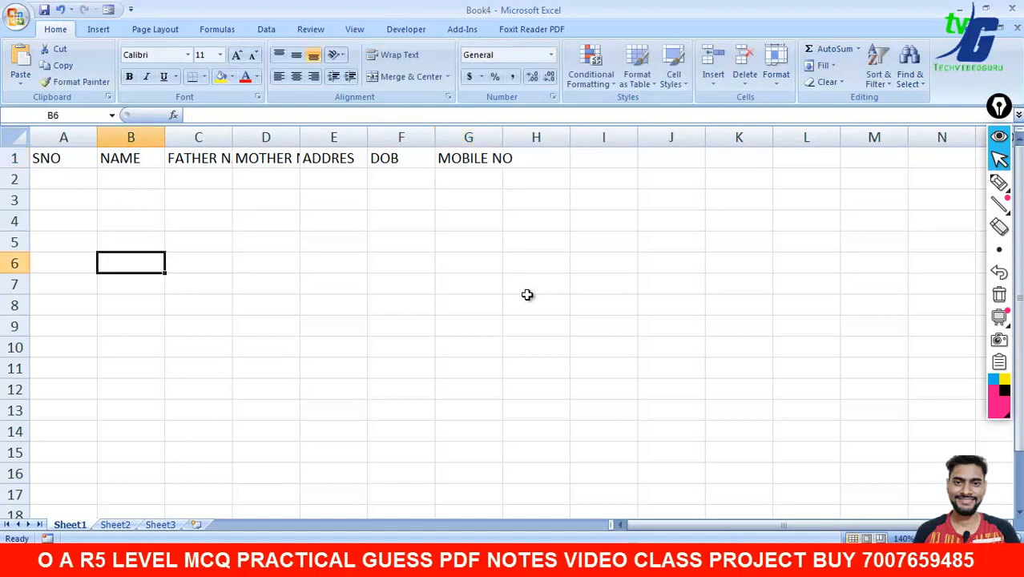
{"action": "left_click", "coordinate": [999, 182]}
{"action": "left_click_drag", "start_coordinate": [564, 176], "coordinate": [561, 417]}
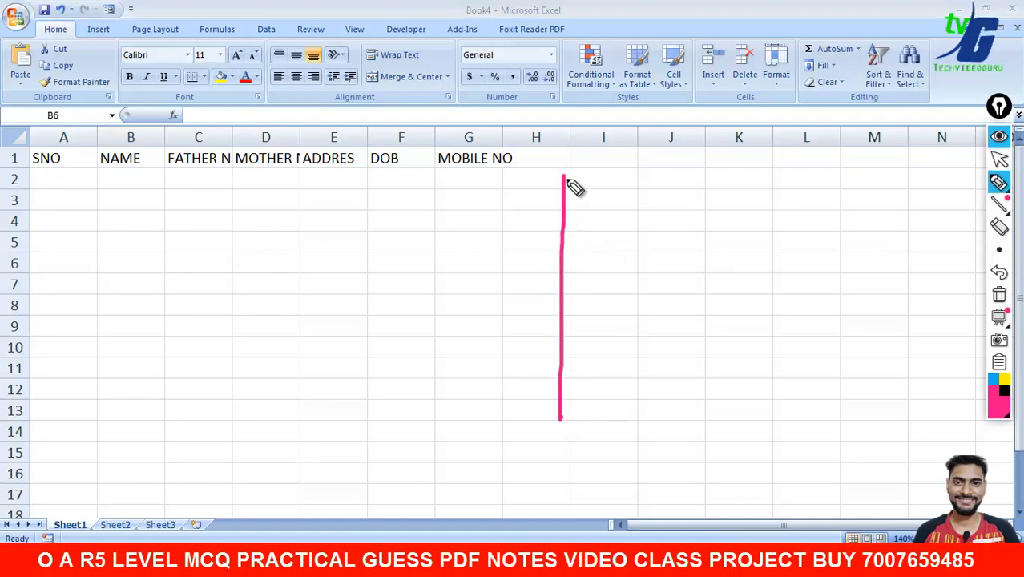
{"action": "mouse_move", "coordinate": [565, 176]}
{"action": "left_mouse_down"}
{"action": "mouse_move", "coordinate": [767, 164]}
{"action": "mouse_move", "coordinate": [799, 307]}
{"action": "mouse_move", "coordinate": [601, 428]}
{"action": "mouse_move", "coordinate": [560, 418]}
{"action": "left_mouse_up"}
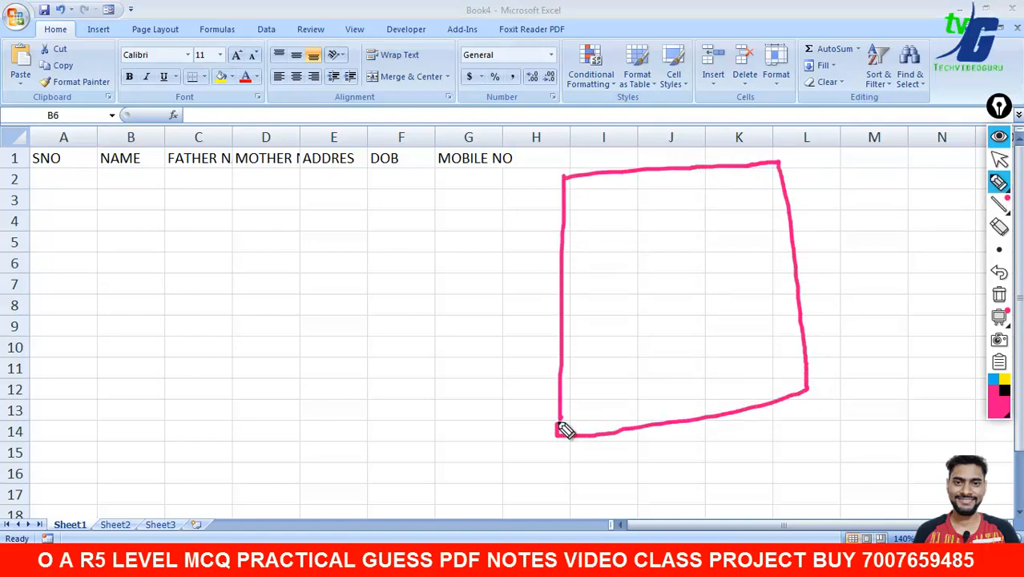
{"action": "left_click_drag", "start_coordinate": [588, 202], "coordinate": [633, 197]}
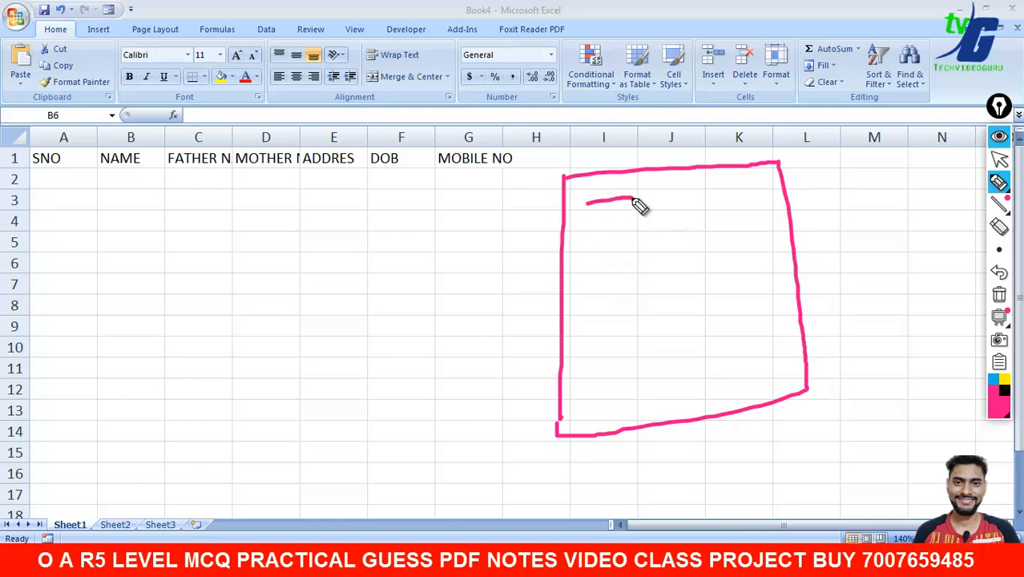
{"action": "left_click_drag", "start_coordinate": [735, 185], "coordinate": [775, 186]}
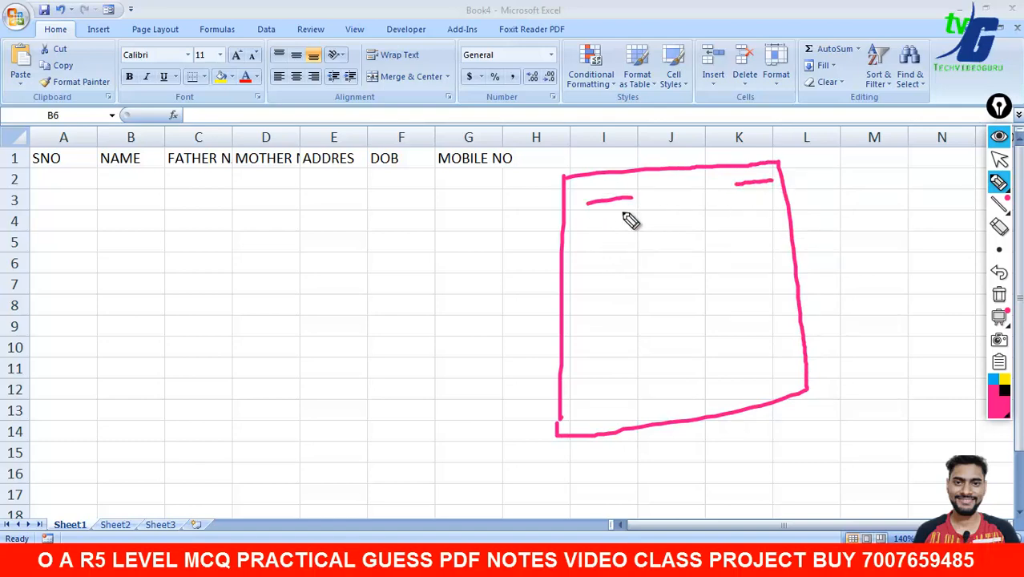
{"action": "left_click_drag", "start_coordinate": [588, 225], "coordinate": [739, 213]}
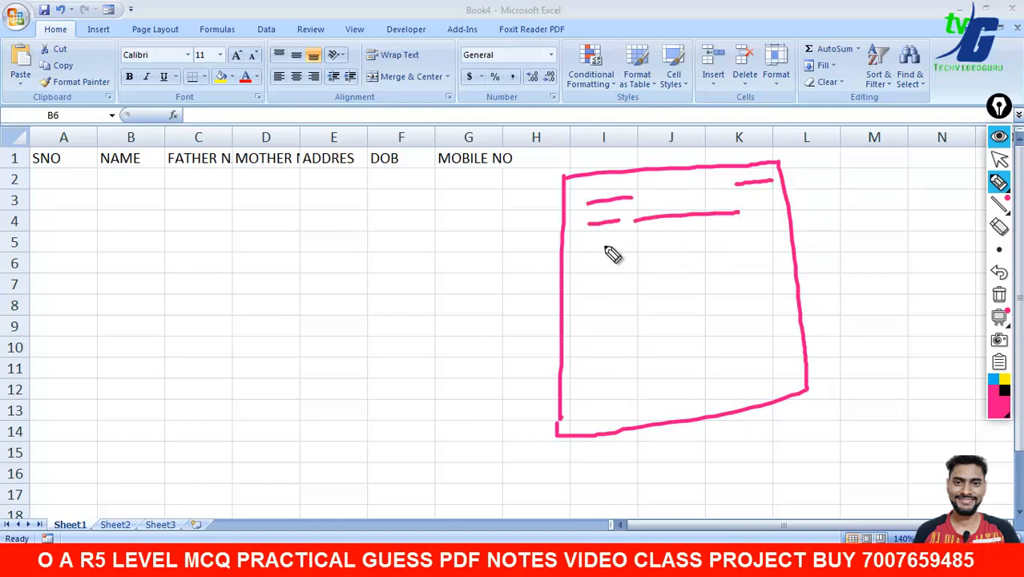
{"action": "left_click_drag", "start_coordinate": [596, 249], "coordinate": [737, 242]}
{"action": "left_click_drag", "start_coordinate": [612, 279], "coordinate": [751, 267]}
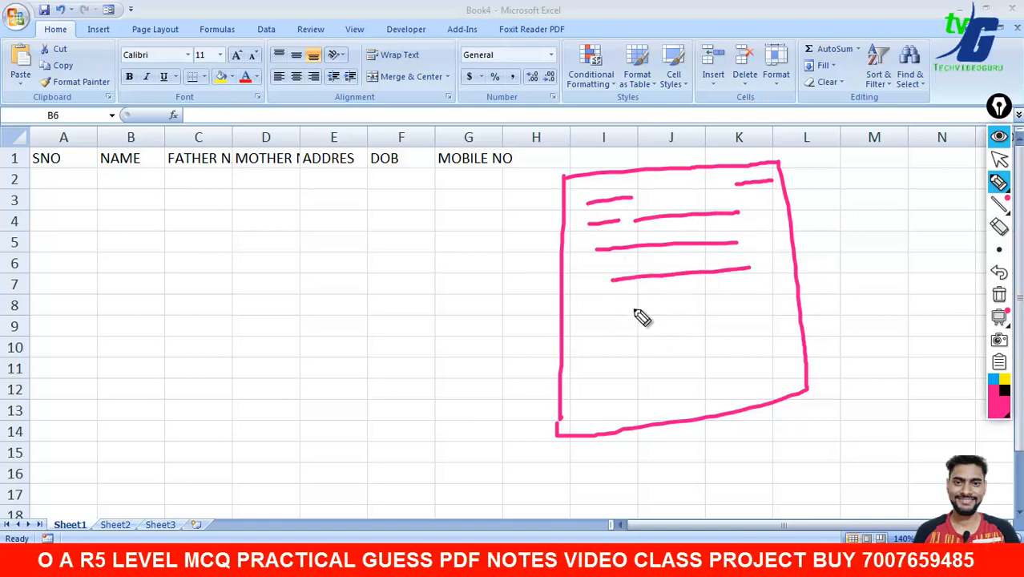
{"action": "left_click_drag", "start_coordinate": [674, 303], "coordinate": [758, 302]}
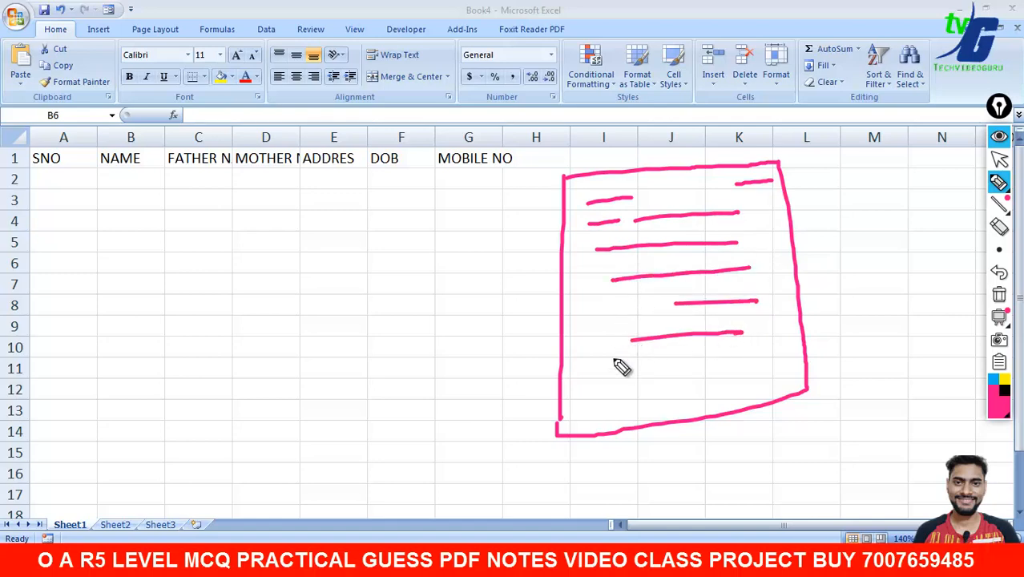
{"action": "left_click_drag", "start_coordinate": [615, 380], "coordinate": [716, 358]}
{"action": "left_click_drag", "start_coordinate": [616, 398], "coordinate": [757, 394]}
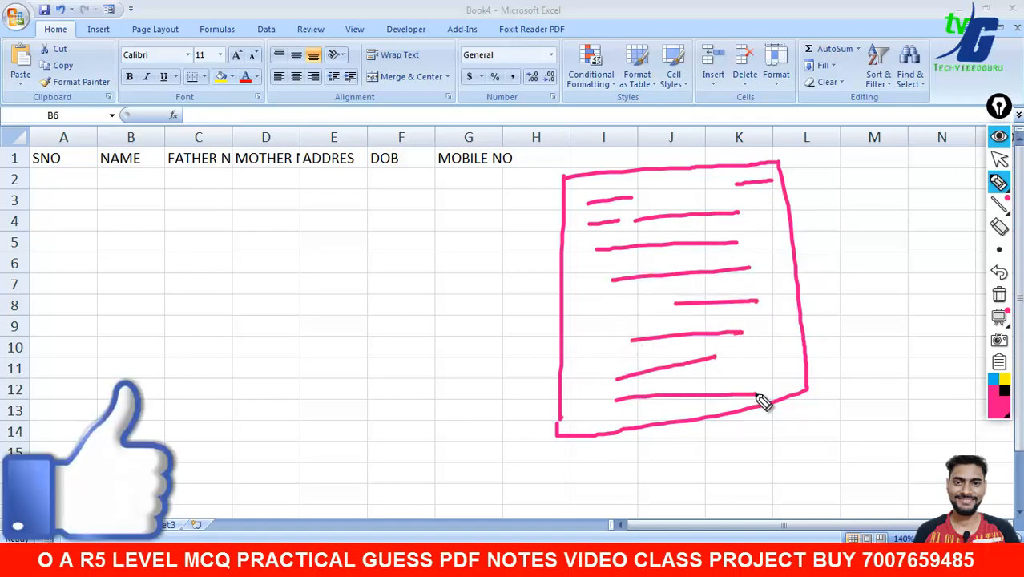
{"action": "mouse_move", "coordinate": [895, 167]}
{"action": "left_mouse_down"}
{"action": "mouse_move", "coordinate": [792, 243]}
{"action": "mouse_move", "coordinate": [830, 279]}
{"action": "left_mouse_up"}
{"action": "left_click_drag", "start_coordinate": [859, 247], "coordinate": [908, 258]}
{"action": "left_click_drag", "start_coordinate": [822, 307], "coordinate": [986, 270]}
{"action": "mouse_move", "coordinate": [870, 310]}
{"action": "left_mouse_down"}
{"action": "mouse_move", "coordinate": [882, 329]}
{"action": "mouse_move", "coordinate": [913, 318]}
{"action": "left_mouse_up"}
{"action": "left_click_drag", "start_coordinate": [857, 357], "coordinate": [913, 338]}
{"action": "mouse_move", "coordinate": [605, 271]}
{"action": "left_mouse_down"}
{"action": "mouse_move", "coordinate": [286, 241]}
{"action": "mouse_move", "coordinate": [57, 183]}
{"action": "mouse_move", "coordinate": [80, 181]}
{"action": "left_mouse_up"}
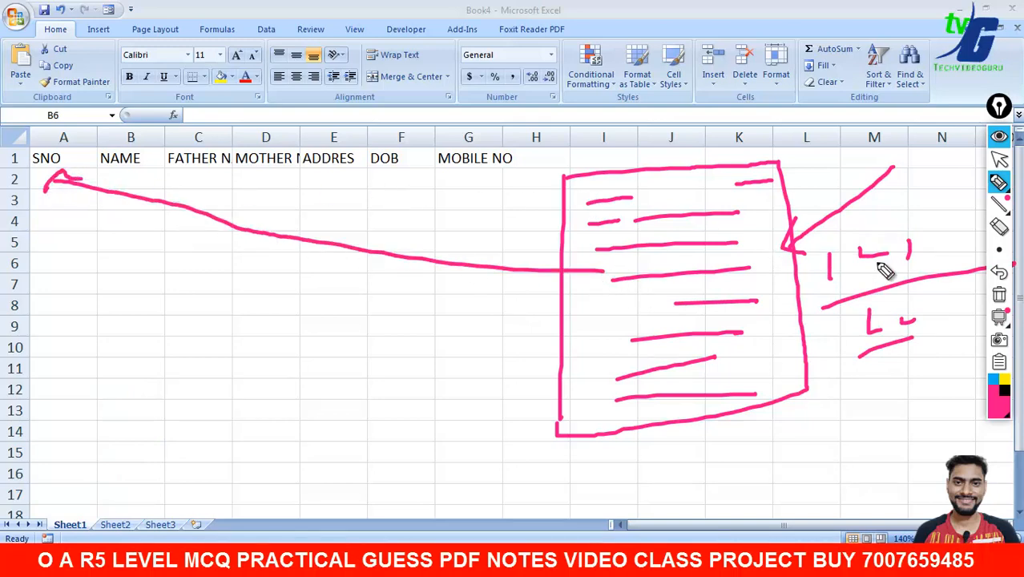
{"action": "left_click", "coordinate": [999, 295]}
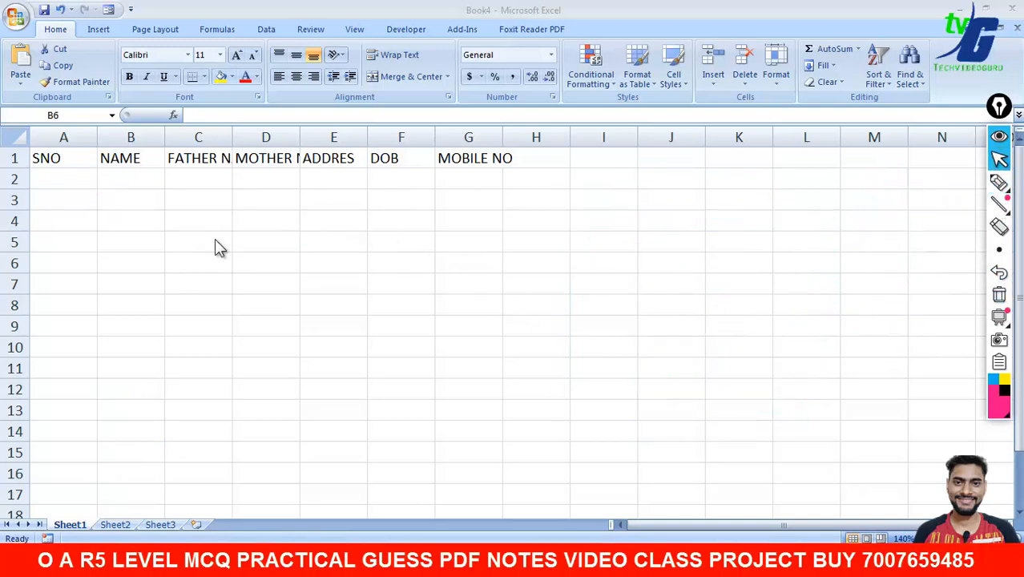
{"action": "left_click", "coordinate": [124, 159]}
{"action": "left_click", "coordinate": [200, 163]}
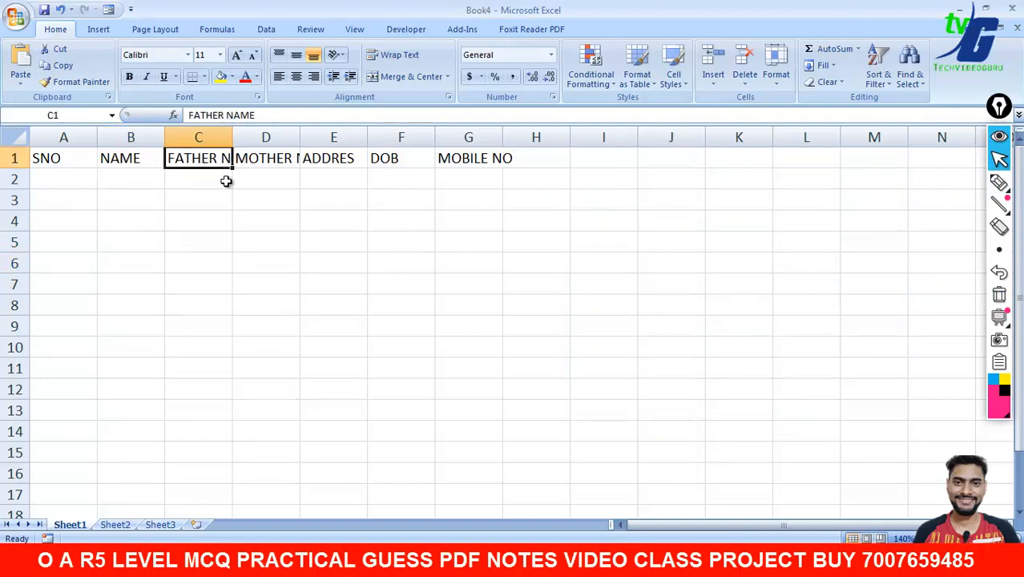
{"action": "left_click_drag", "start_coordinate": [232, 138], "coordinate": [272, 138]}
{"action": "left_click_drag", "start_coordinate": [339, 138], "coordinate": [339, 137]}
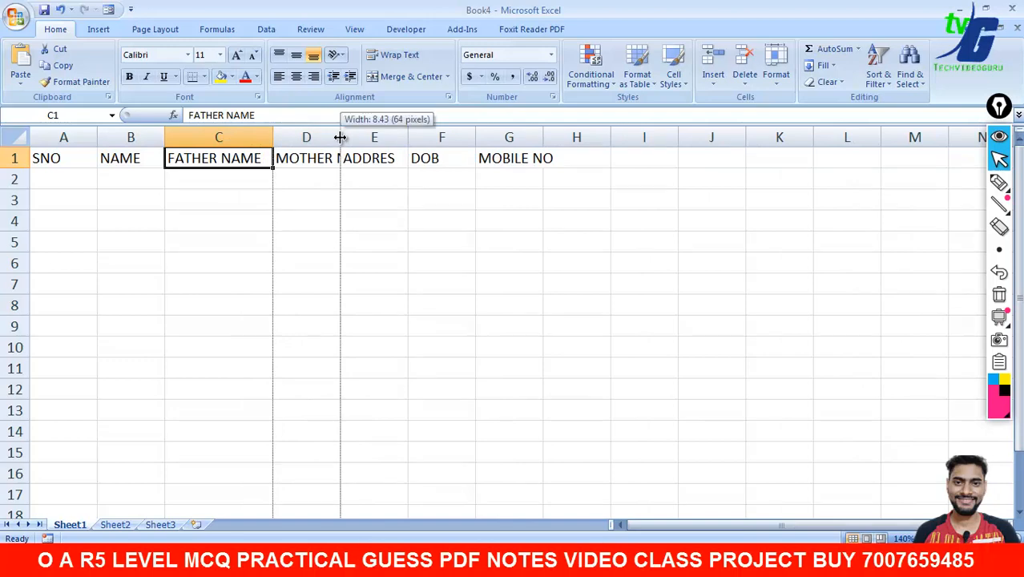
{"action": "double_click", "coordinate": [340, 138]}
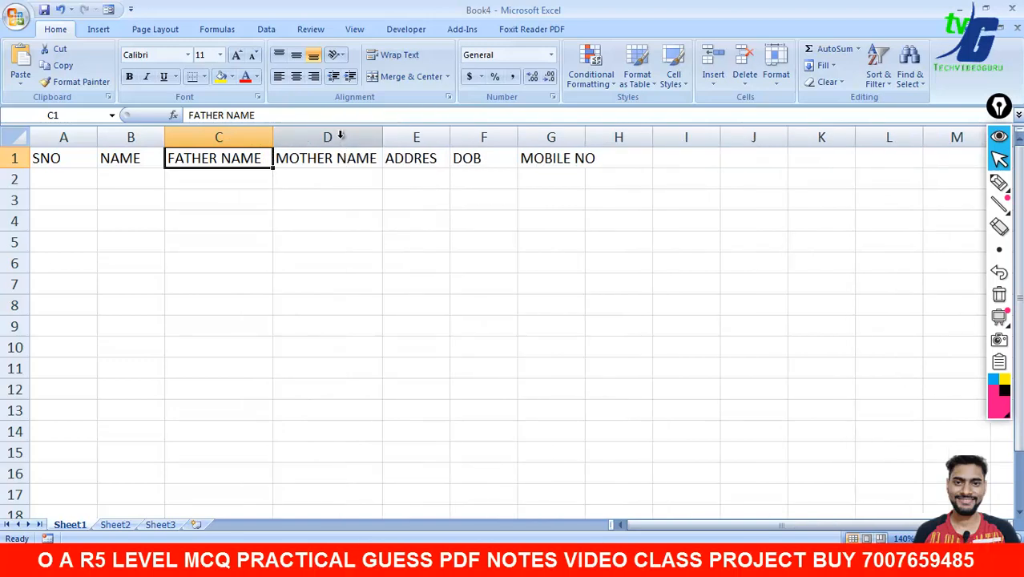
{"action": "double_click", "coordinate": [430, 160]}
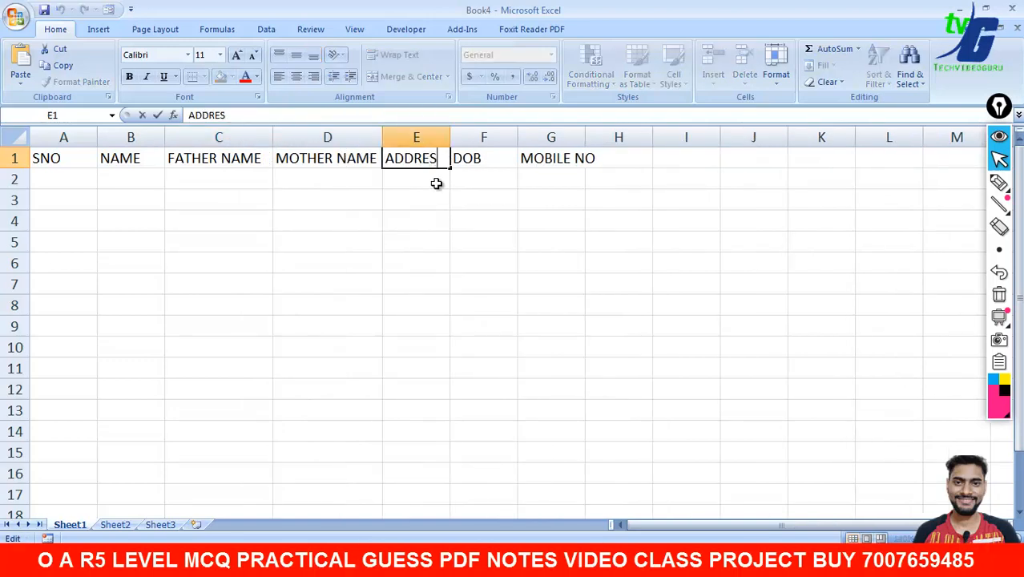
{"action": "left_click", "coordinate": [507, 186]}
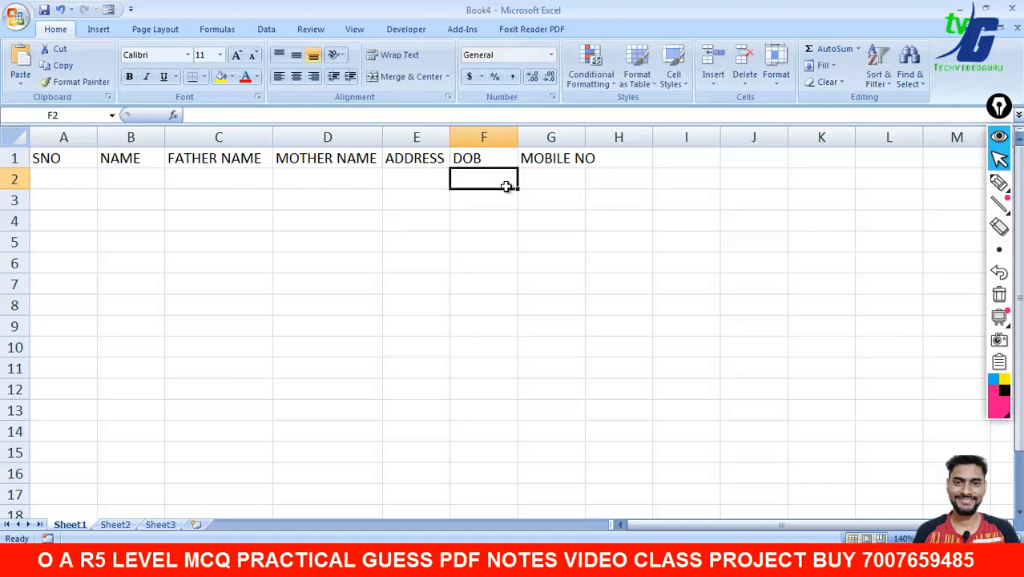
{"action": "double_click", "coordinate": [586, 141]}
{"action": "left_click", "coordinate": [590, 185]}
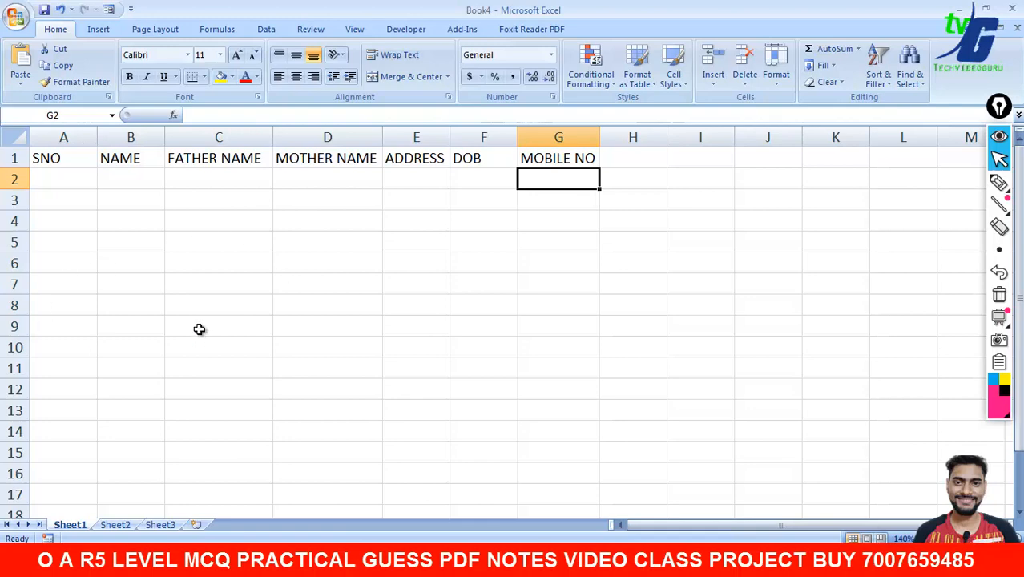
{"action": "left_click", "coordinate": [68, 181]}
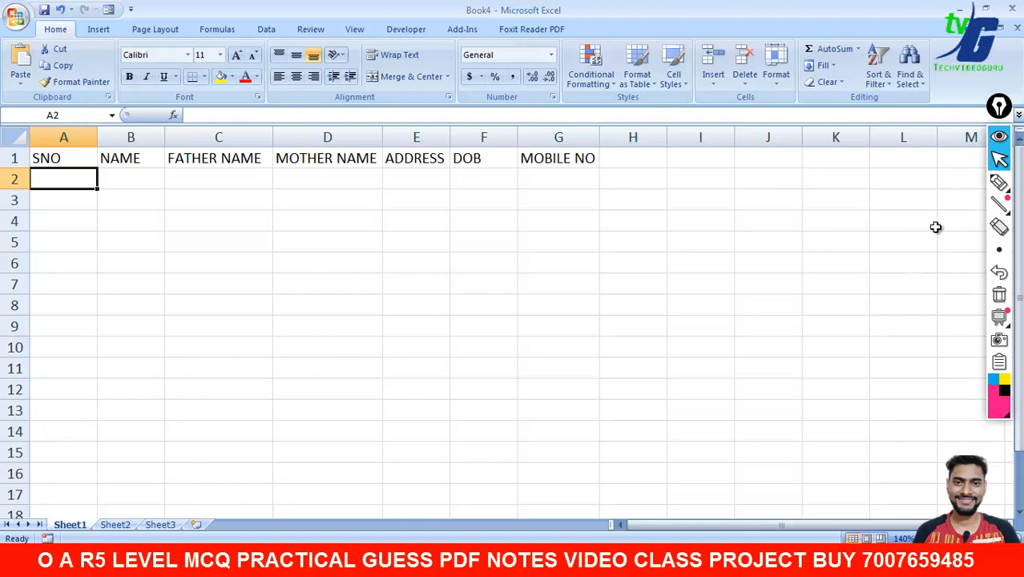
{"action": "left_click", "coordinate": [999, 182]}
{"action": "left_click_drag", "start_coordinate": [67, 173], "coordinate": [67, 244]}
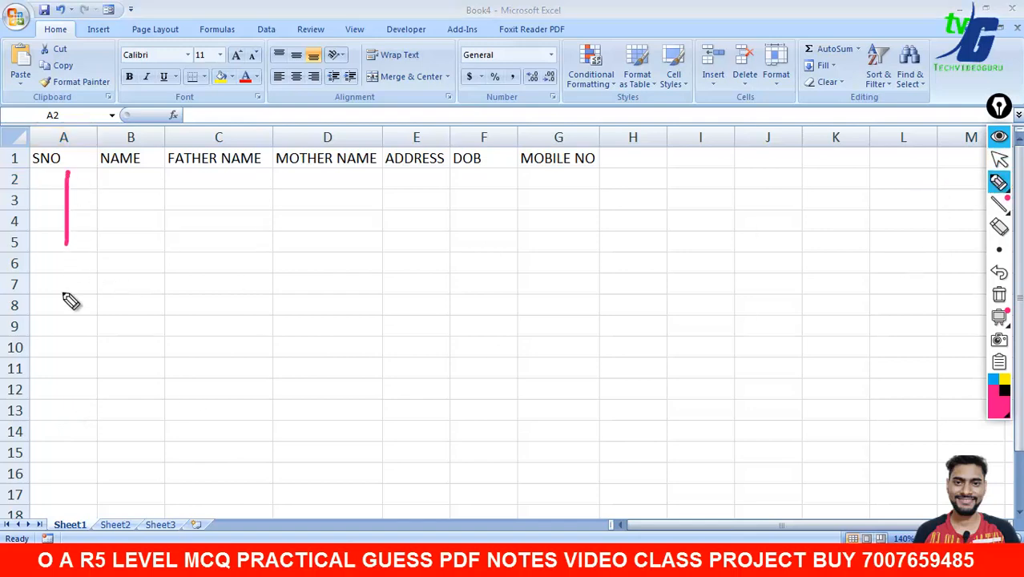
{"action": "left_click_drag", "start_coordinate": [64, 294], "coordinate": [54, 495]}
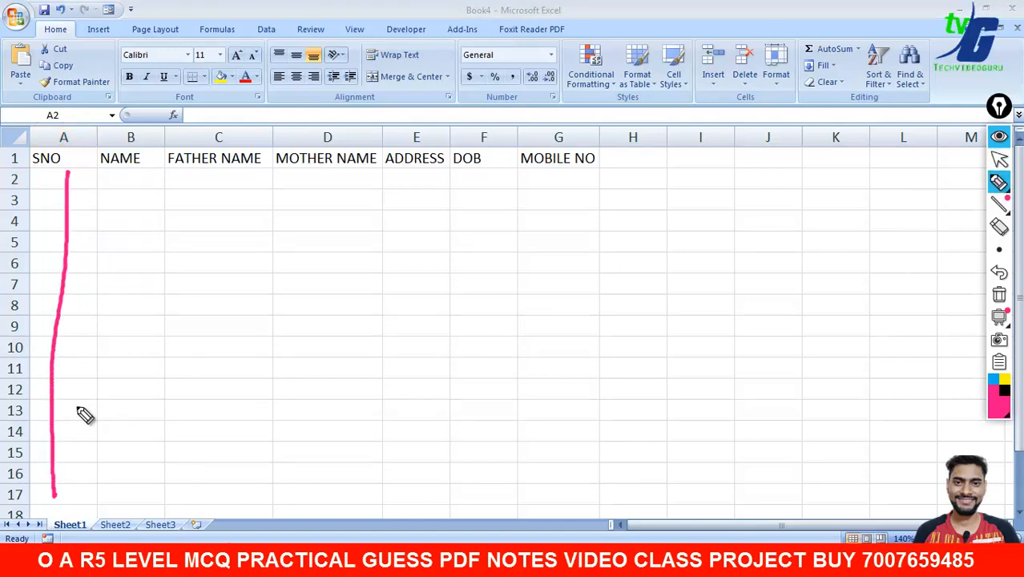
{"action": "mouse_move", "coordinate": [304, 219]}
{"action": "left_mouse_down"}
{"action": "mouse_move", "coordinate": [302, 262]}
{"action": "mouse_move", "coordinate": [345, 227]}
{"action": "mouse_move", "coordinate": [391, 230]}
{"action": "mouse_move", "coordinate": [431, 217]}
{"action": "left_mouse_up"}
{"action": "left_click_drag", "start_coordinate": [462, 184], "coordinate": [465, 229]}
{"action": "mouse_move", "coordinate": [505, 197]}
{"action": "left_mouse_down"}
{"action": "mouse_move", "coordinate": [515, 222]}
{"action": "mouse_move", "coordinate": [527, 206]}
{"action": "mouse_move", "coordinate": [554, 205]}
{"action": "left_mouse_up"}
{"action": "mouse_move", "coordinate": [608, 185]}
{"action": "left_mouse_down"}
{"action": "mouse_move", "coordinate": [617, 192]}
{"action": "mouse_move", "coordinate": [610, 183]}
{"action": "left_mouse_up"}
{"action": "left_click_drag", "start_coordinate": [298, 299], "coordinate": [625, 224]}
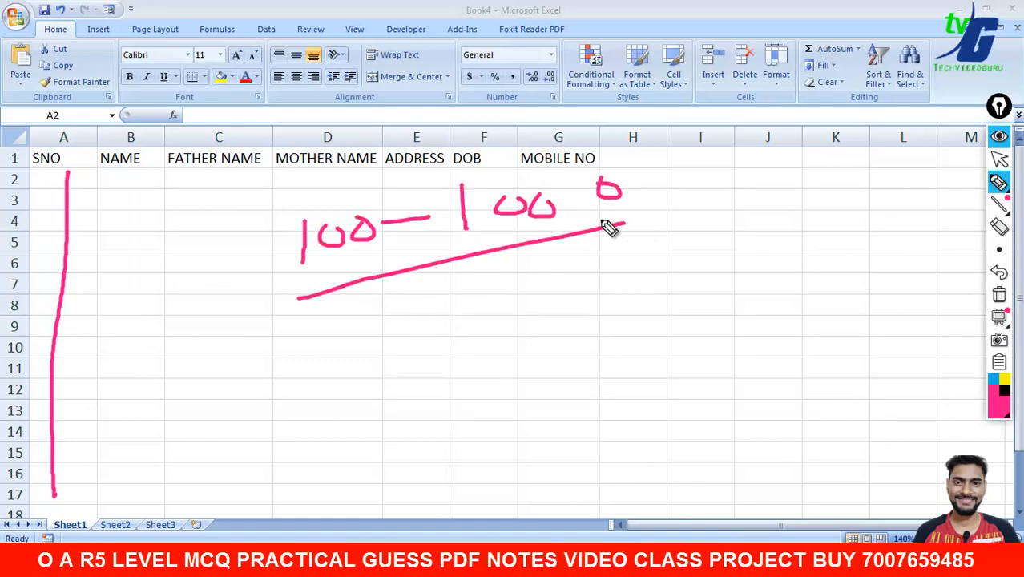
{"action": "left_click_drag", "start_coordinate": [86, 186], "coordinate": [87, 351]}
{"action": "left_click", "coordinate": [999, 295]}
{"action": "mouse_move", "coordinate": [1006, 201]}
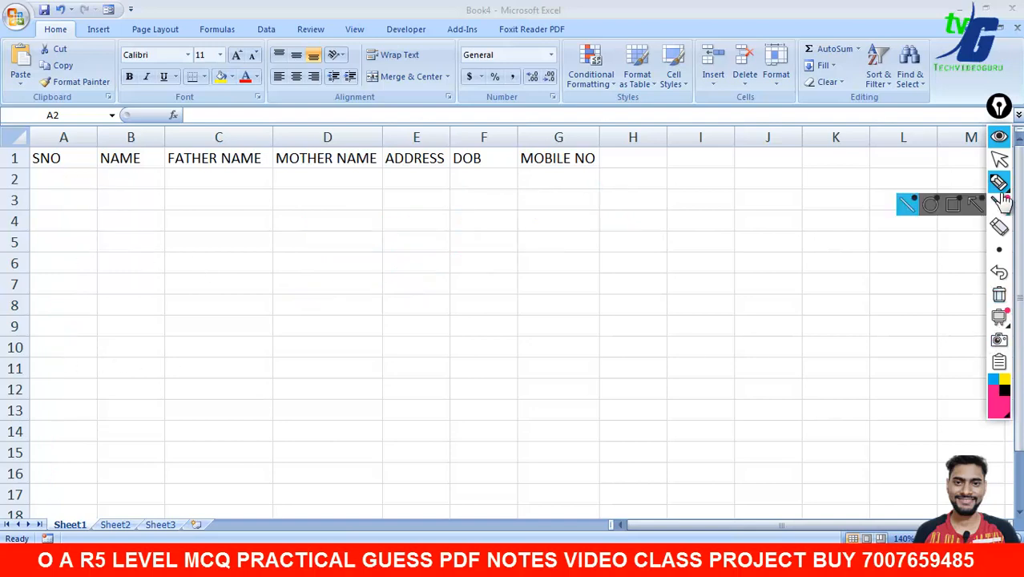
{"action": "left_click", "coordinate": [999, 159]}
- Enter 1 in A2 and 2 in A3 to start the SNO series
{"action": "left_click", "coordinate": [85, 176]}
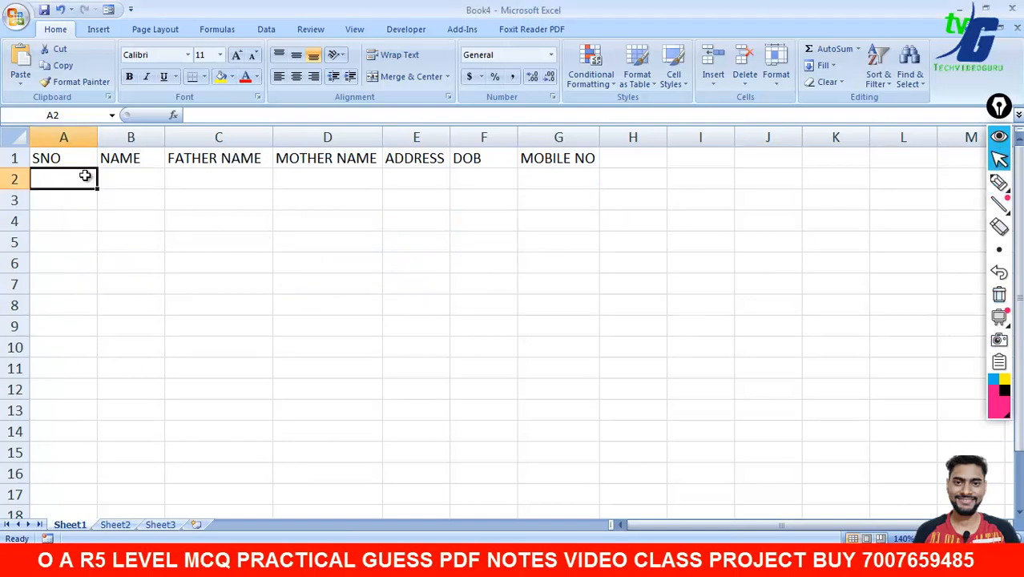
{"action": "type", "text": "1"}
{"action": "key", "text": "Return"}
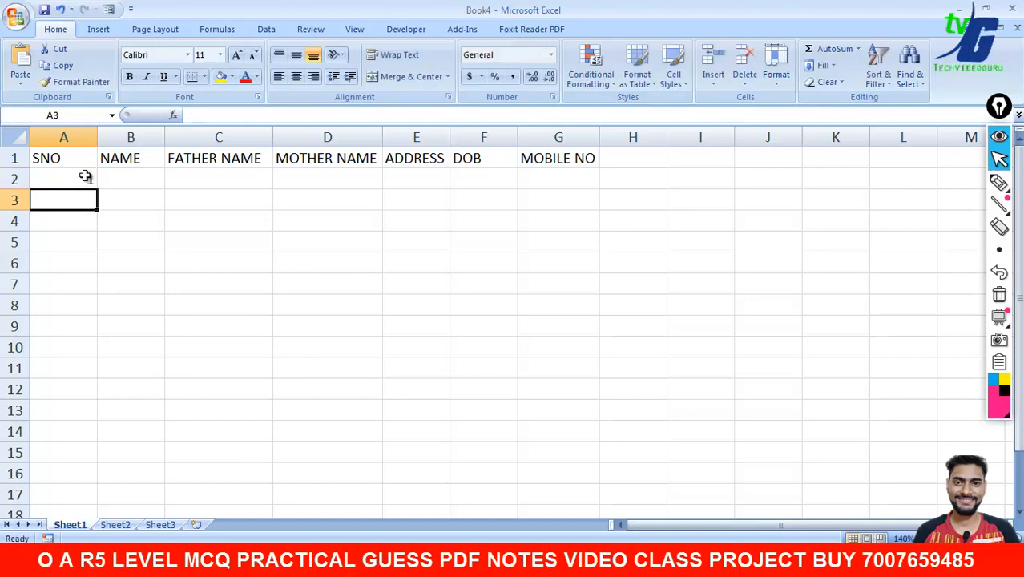
{"action": "type", "text": "2"}
{"action": "key", "text": "Return"}
- Extend the 1–2 series down column A to fill serial numbers 1 to 29 through A30
{"action": "left_click", "coordinate": [85, 176]}
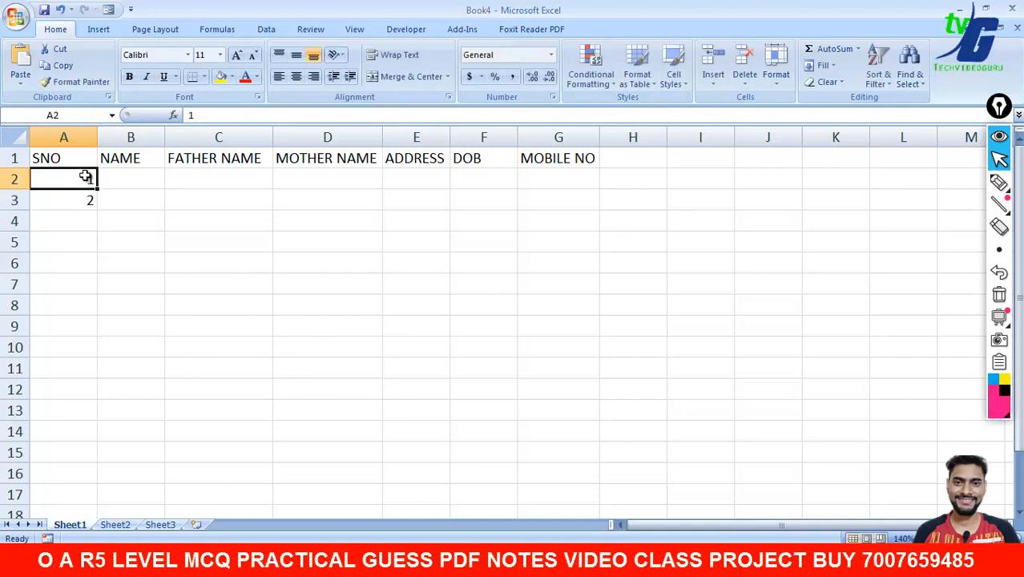
{"action": "left_click_drag", "start_coordinate": [85, 188], "coordinate": [83, 196]}
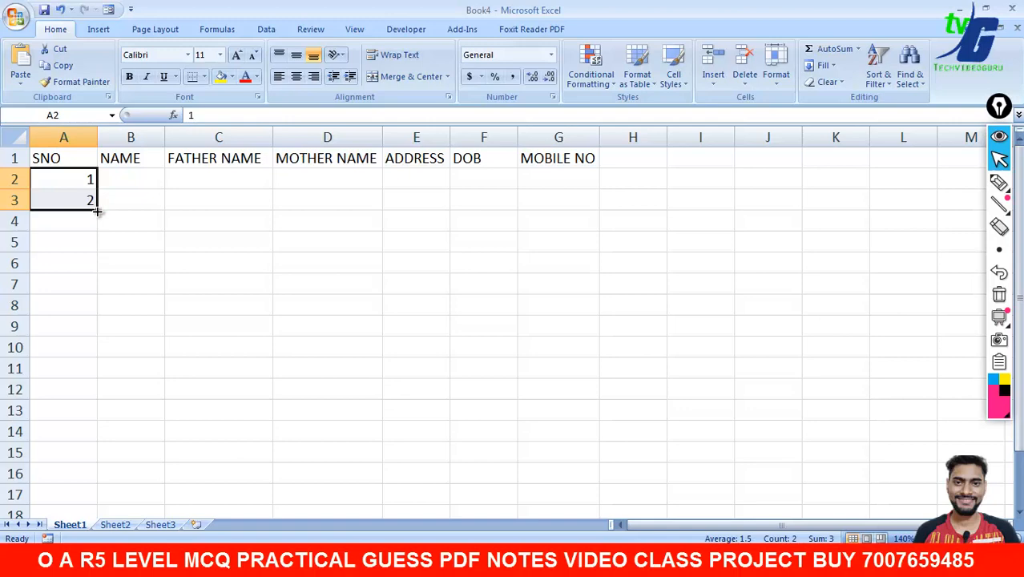
{"action": "left_click_drag", "start_coordinate": [97, 211], "coordinate": [99, 439]}
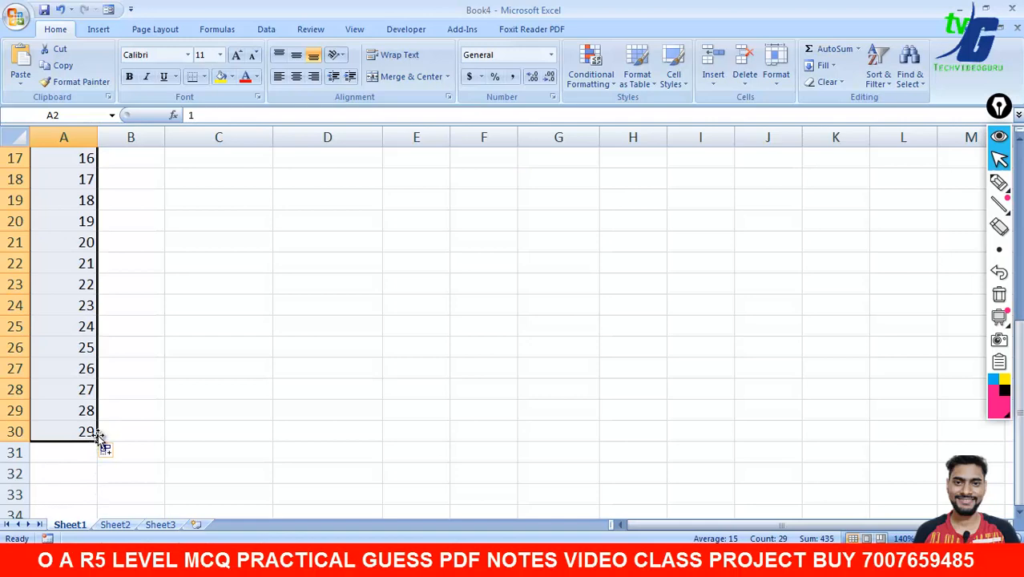
{"action": "left_click_drag", "start_coordinate": [1018, 437], "coordinate": [1018, 265]}
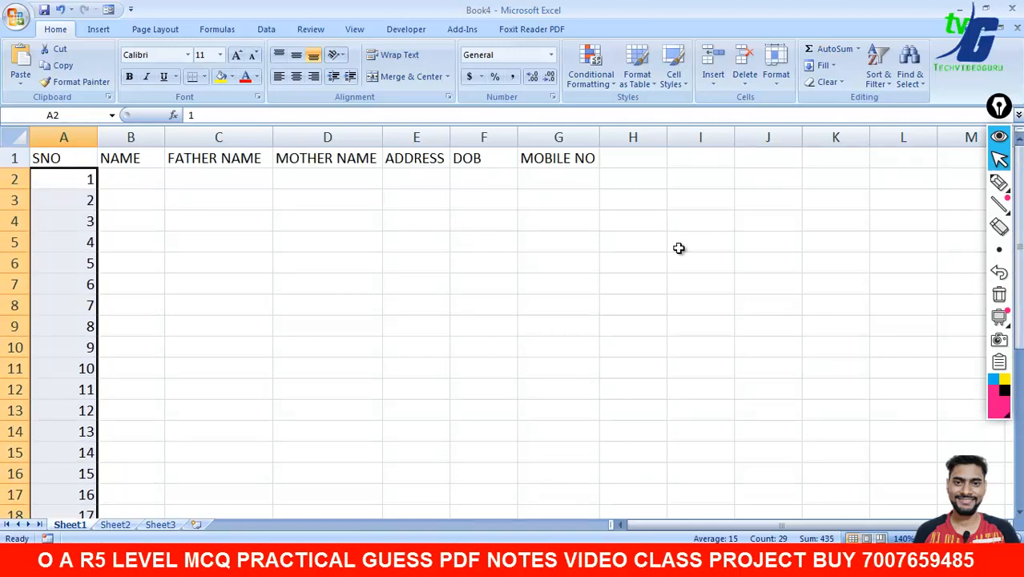
{"action": "left_click_drag", "start_coordinate": [134, 202], "coordinate": [142, 212]}
{"action": "left_click", "coordinate": [86, 178]}
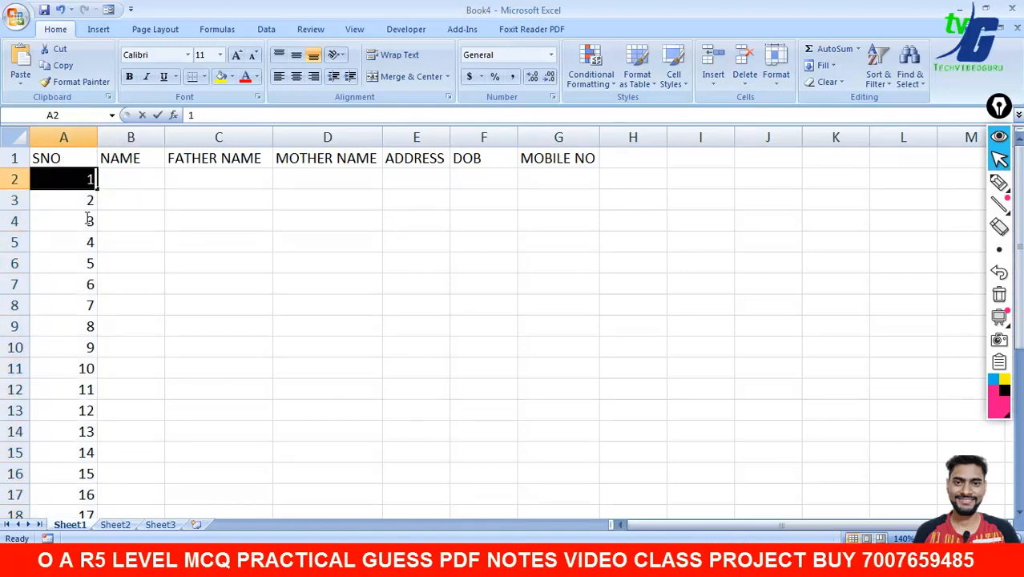
{"action": "left_click", "coordinate": [160, 216]}
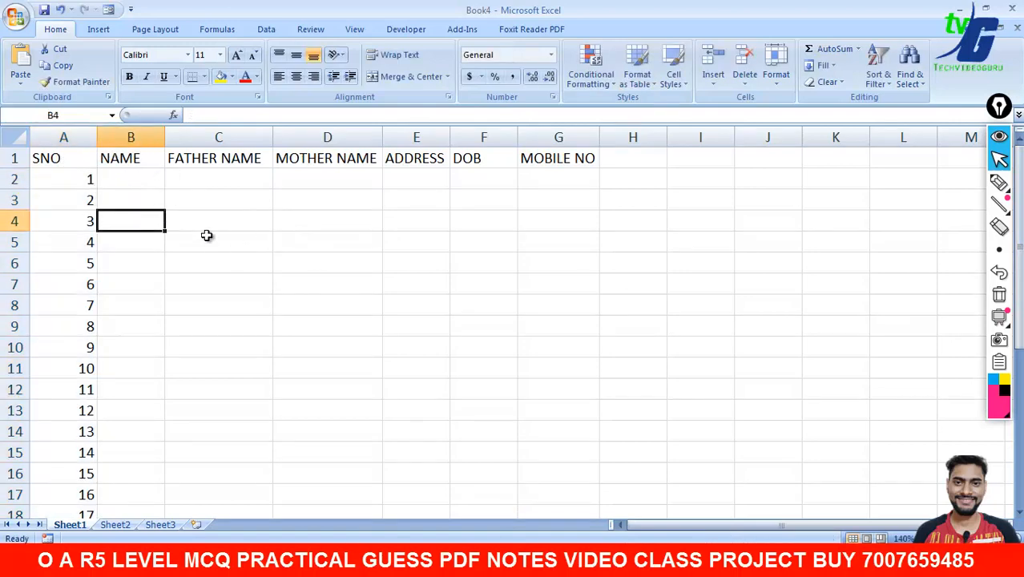
{"action": "left_click", "coordinate": [138, 177]}
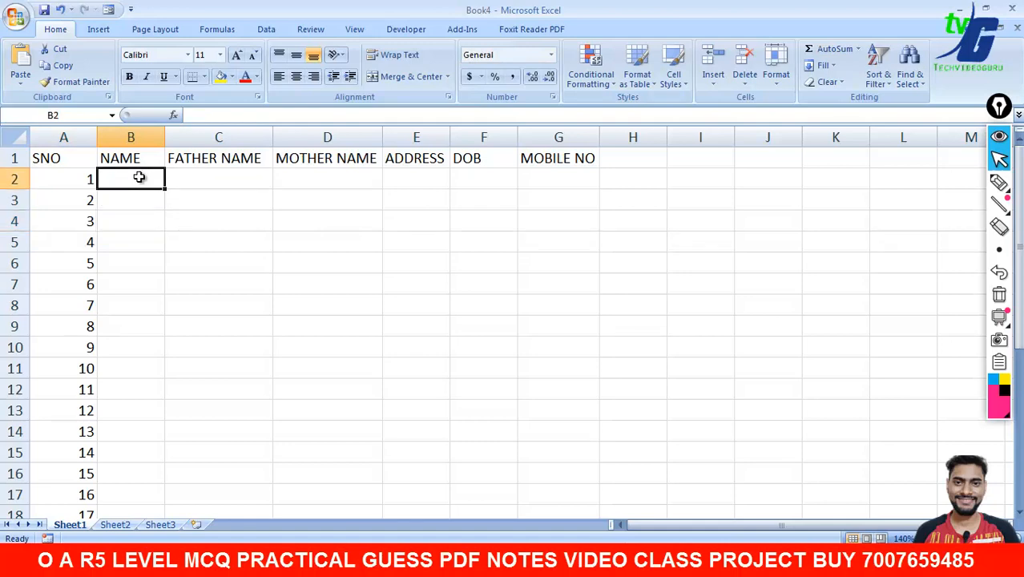
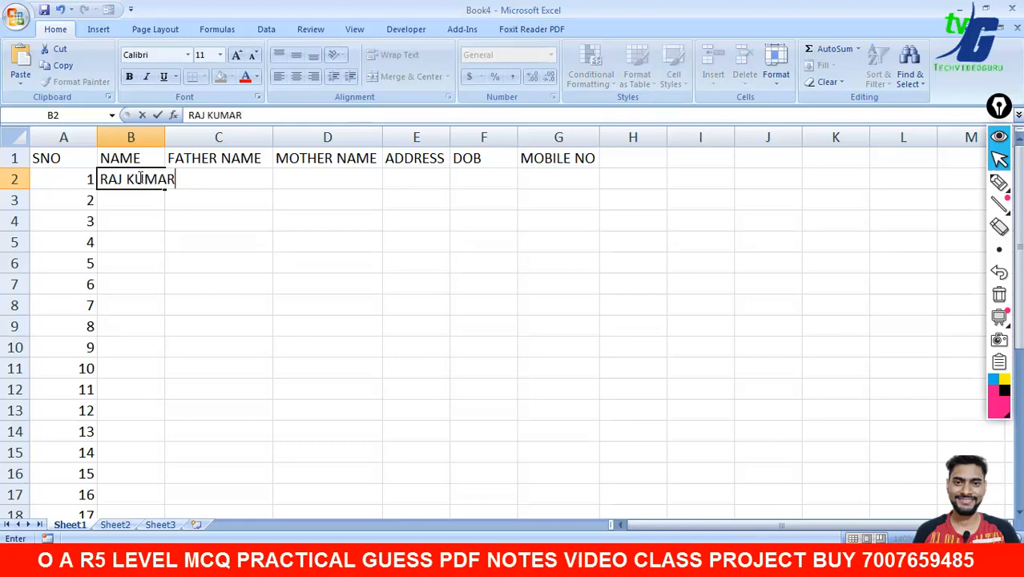
- Enter the first student's name in B2 and autofit the NAME column
{"action": "left_click", "coordinate": [174, 208]}
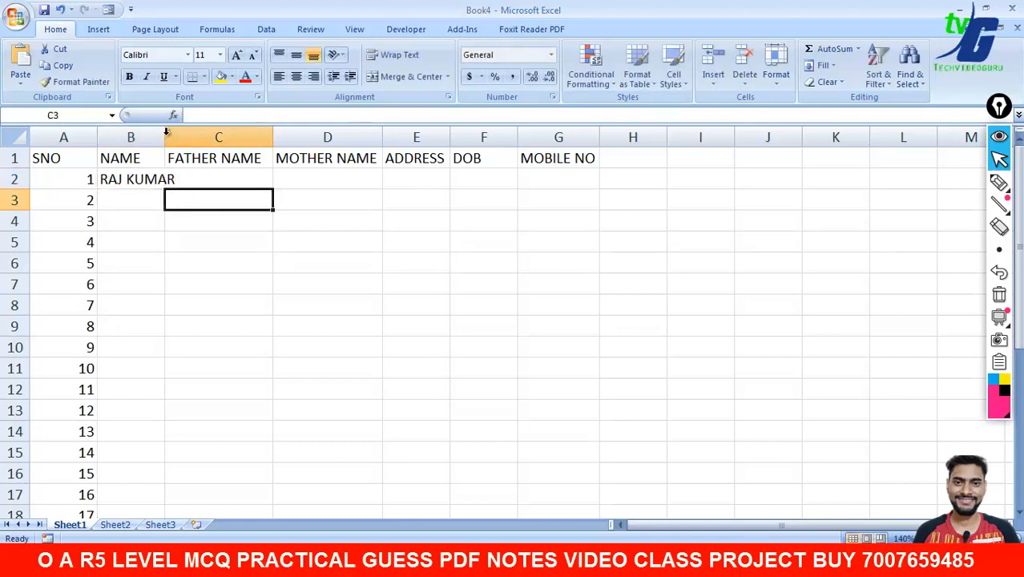
{"action": "double_click", "coordinate": [165, 133]}
{"action": "left_click", "coordinate": [220, 182]}
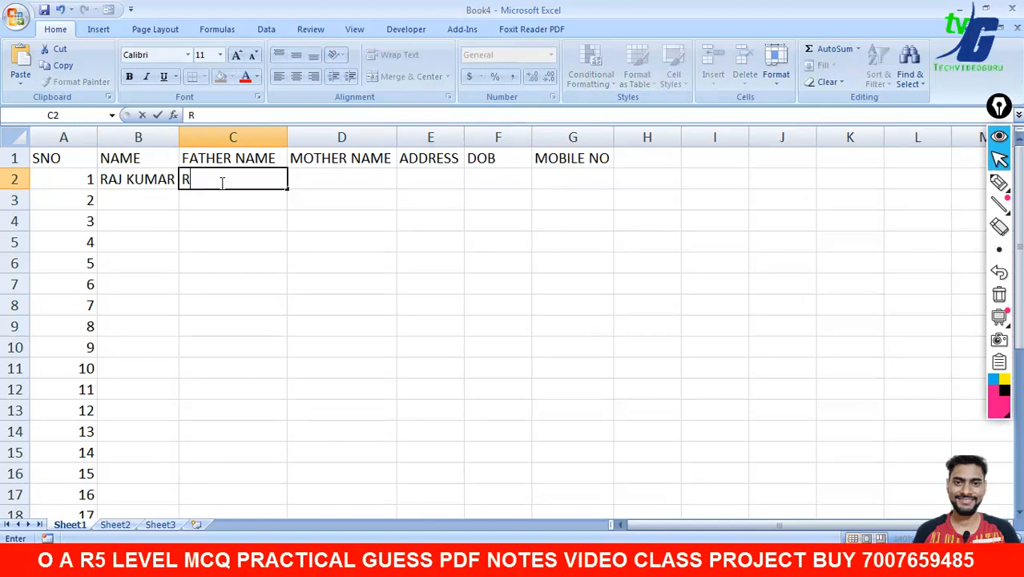
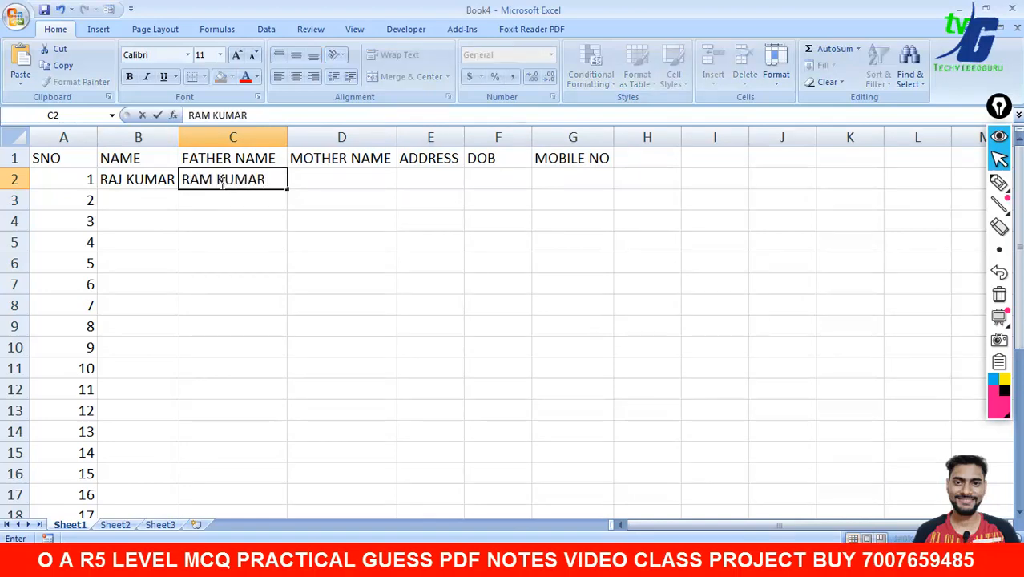
{"action": "key", "text": "Tab"}
{"action": "type", "text": "R"}
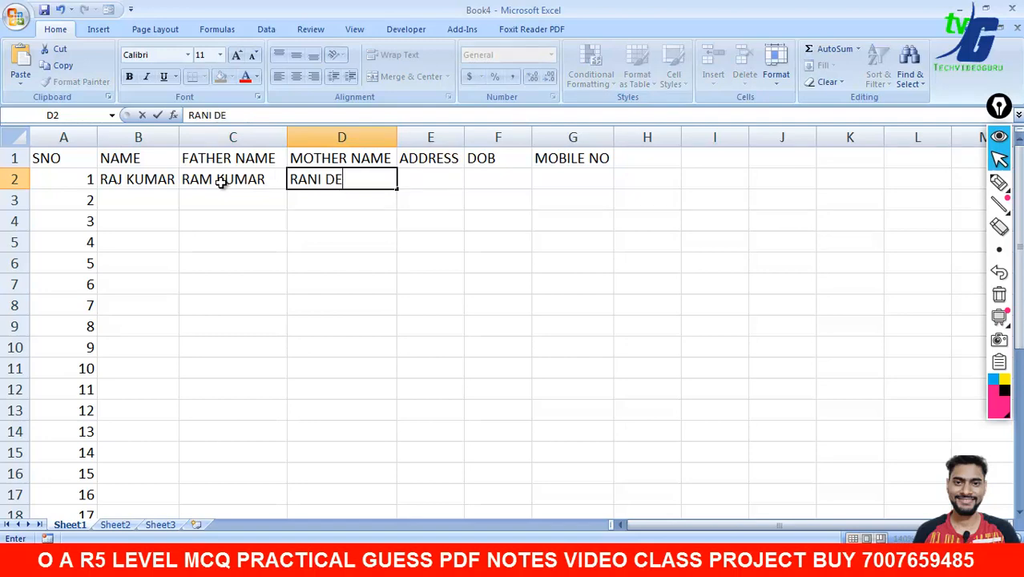
{"action": "key", "text": "Tab"}
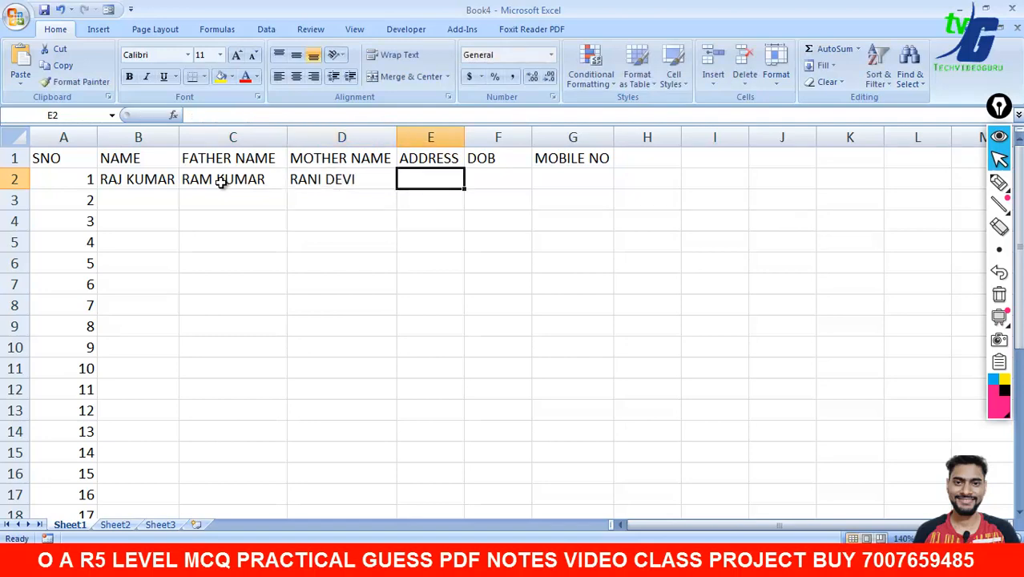
{"action": "type", "text": "DELHI"}
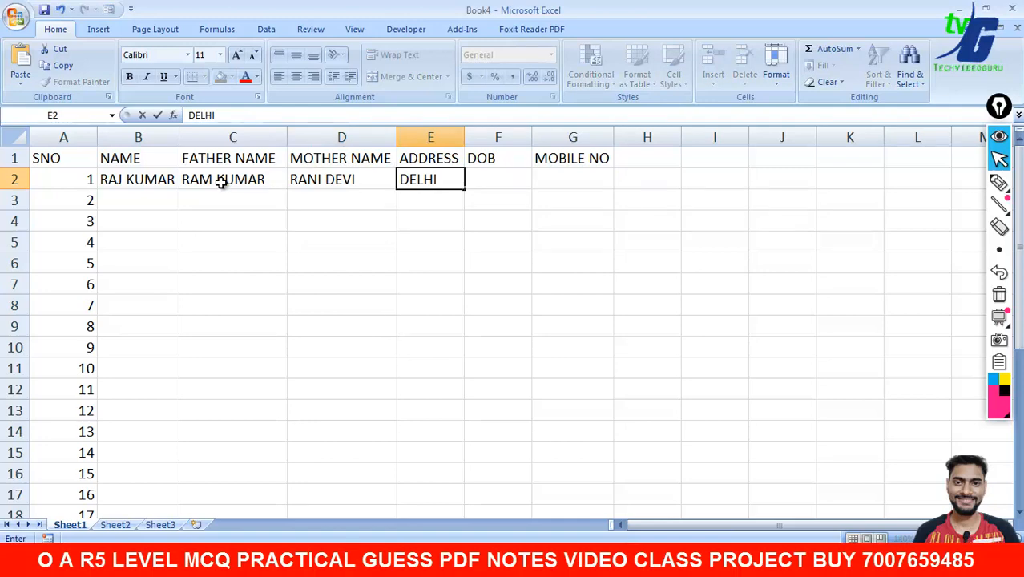
{"action": "key", "text": "Tab"}
{"action": "type", "text": "0"}
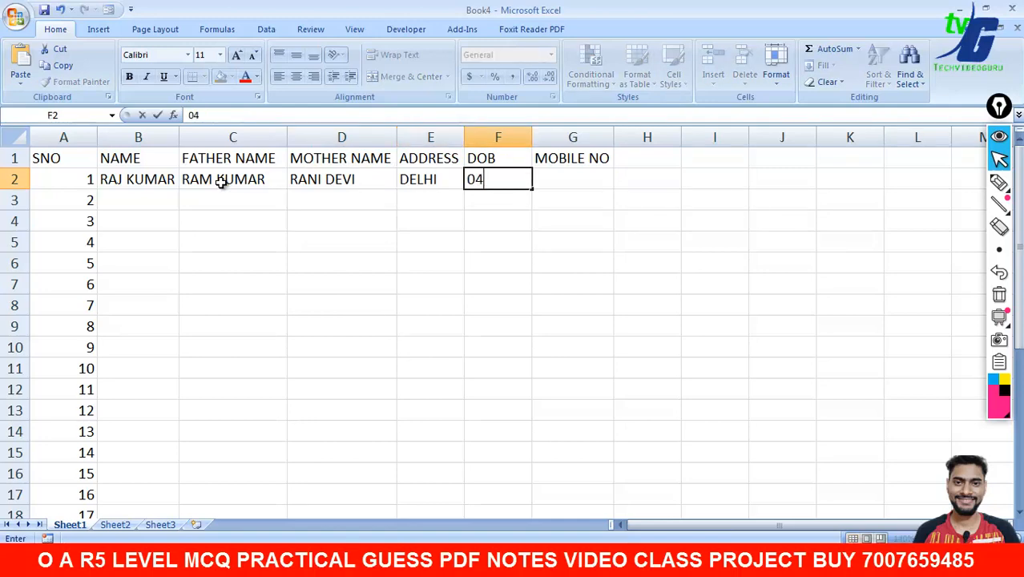
{"action": "type", "text": "4-02-1996"}
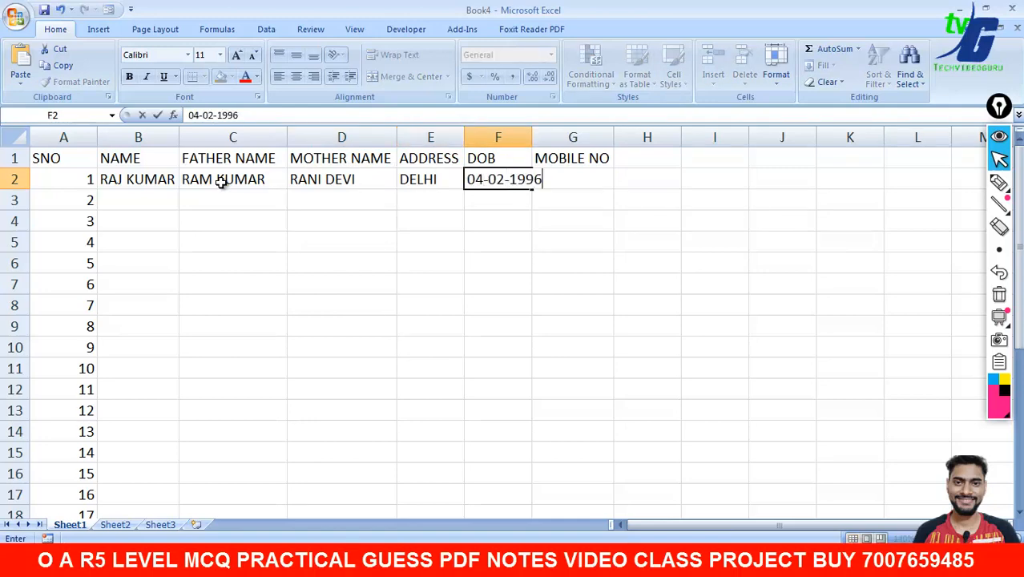
{"action": "left_click", "coordinate": [539, 228]}
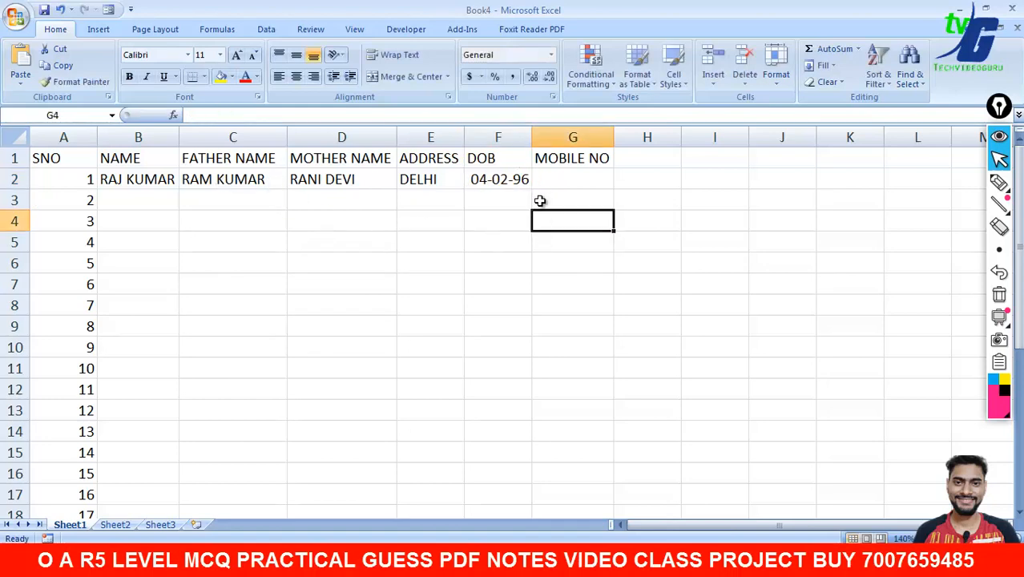
{"action": "mouse_move", "coordinate": [533, 142]}
{"action": "left_mouse_down"}
{"action": "mouse_move", "coordinate": [531, 133]}
{"action": "mouse_move", "coordinate": [549, 134]}
{"action": "mouse_move", "coordinate": [532, 138]}
{"action": "left_mouse_up"}
- Inspect the DOB entry in F2 and its context menu without changing anything
{"action": "left_click", "coordinate": [517, 177]}
{"action": "double_click", "coordinate": [515, 180]}
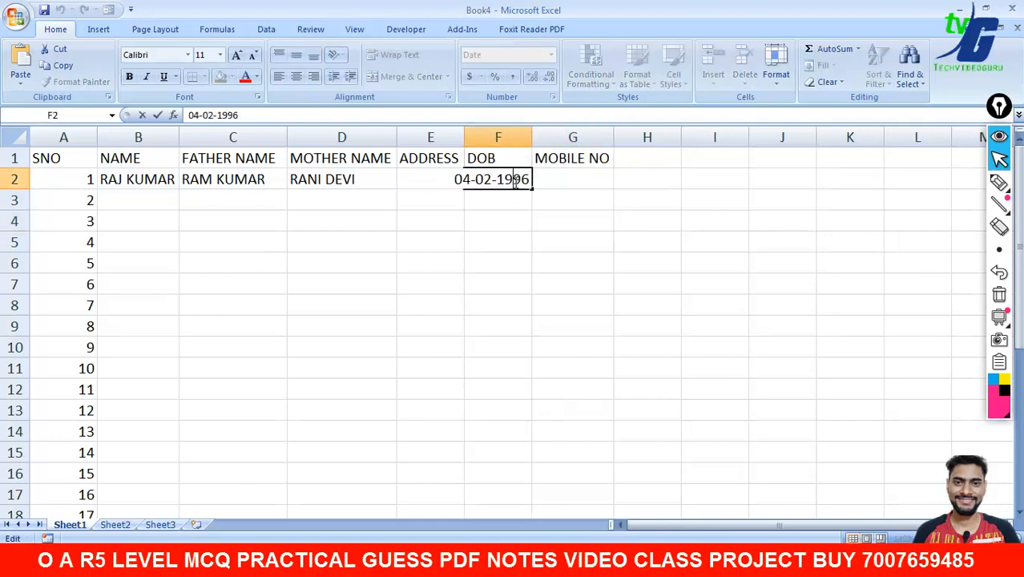
{"action": "key", "text": "Left"}
{"action": "key", "text": "Left"}
{"action": "key", "text": "Tab"}
{"action": "left_click", "coordinate": [520, 184]}
{"action": "right_click", "coordinate": [518, 184]}
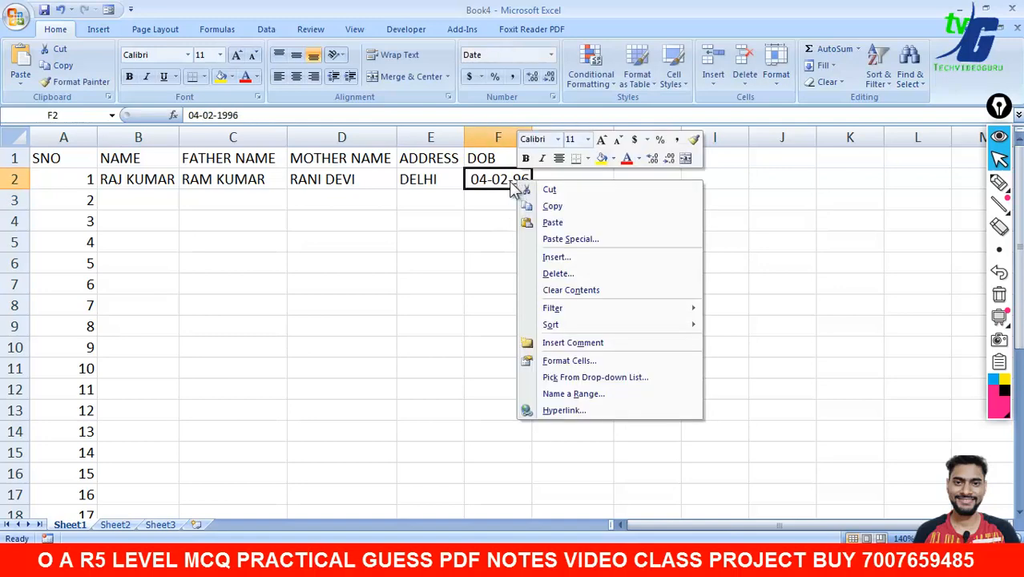
{"action": "left_click", "coordinate": [511, 182]}
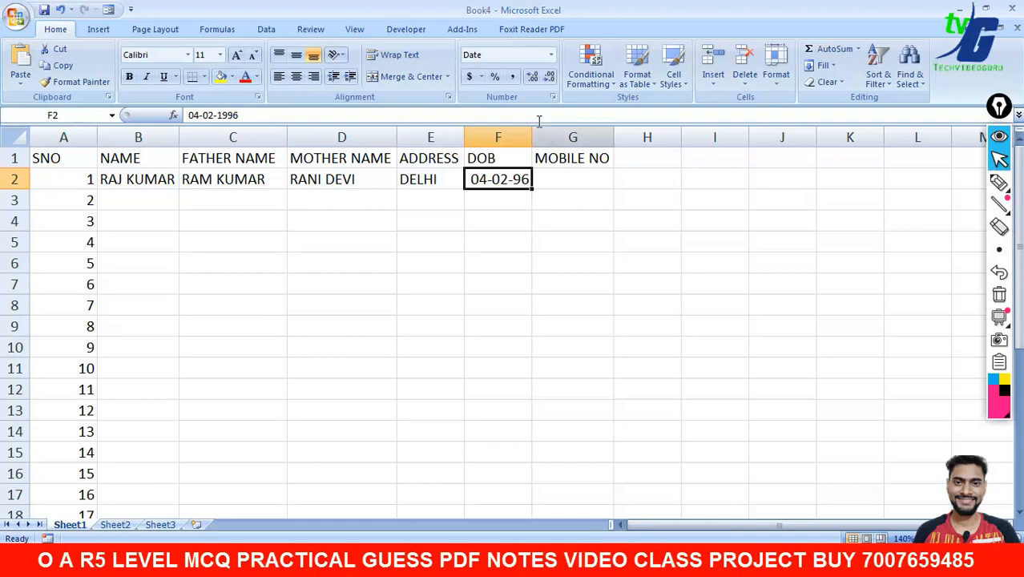
- View the number format list with Short Date and Long Date, closing it unchanged
{"action": "left_click", "coordinate": [552, 55]}
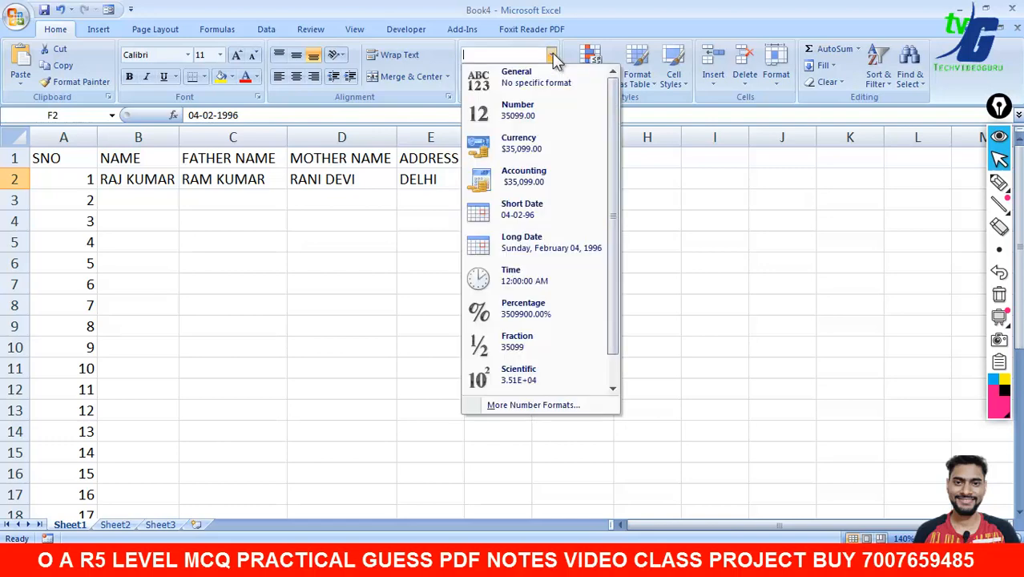
{"action": "left_click", "coordinate": [717, 269]}
{"action": "left_click", "coordinate": [574, 179]}
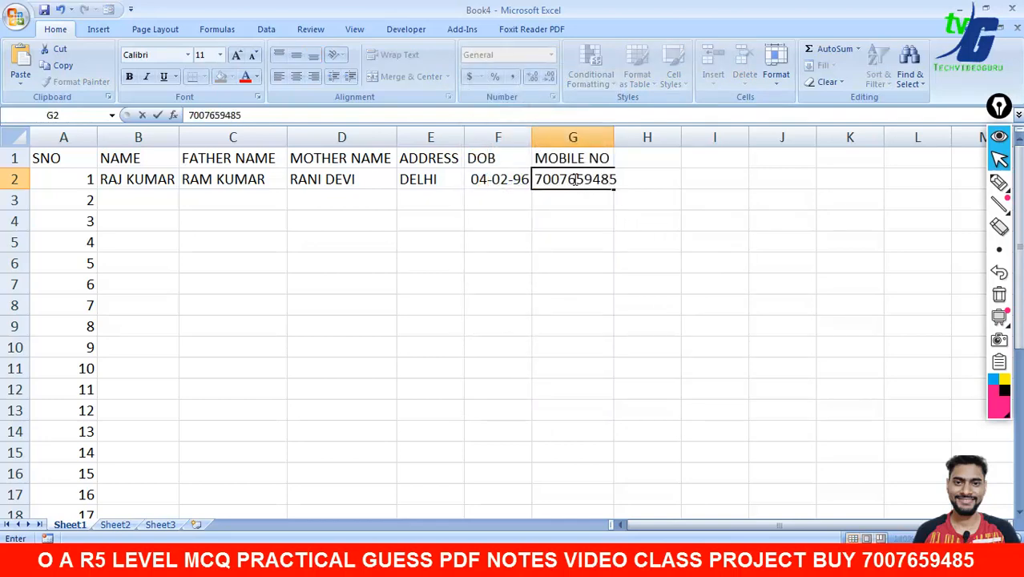
- Enter the first student's mobile number in G2 and widen column G to fit it
{"action": "left_click", "coordinate": [856, 245]}
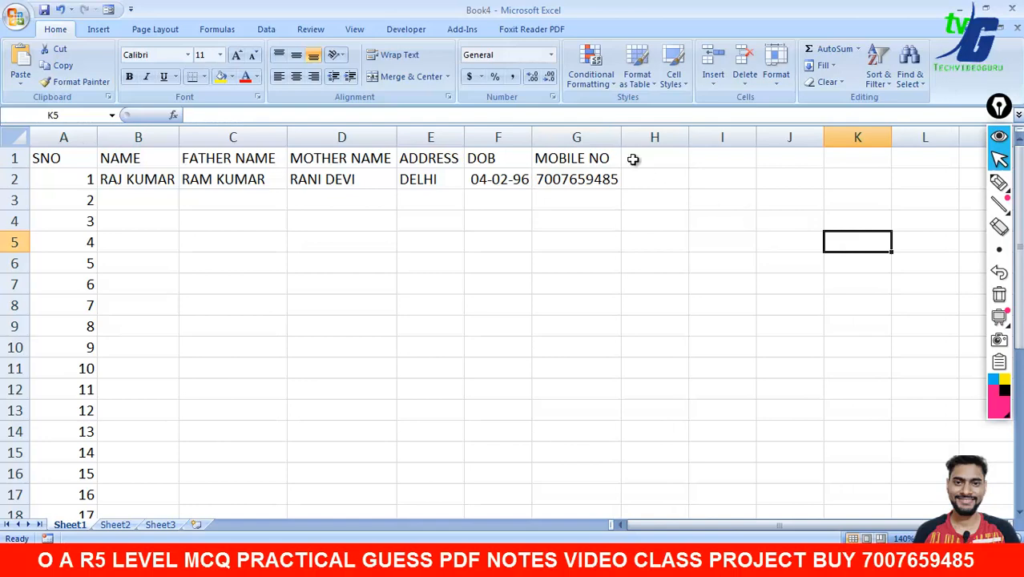
{"action": "left_click_drag", "start_coordinate": [623, 140], "coordinate": [623, 140]}
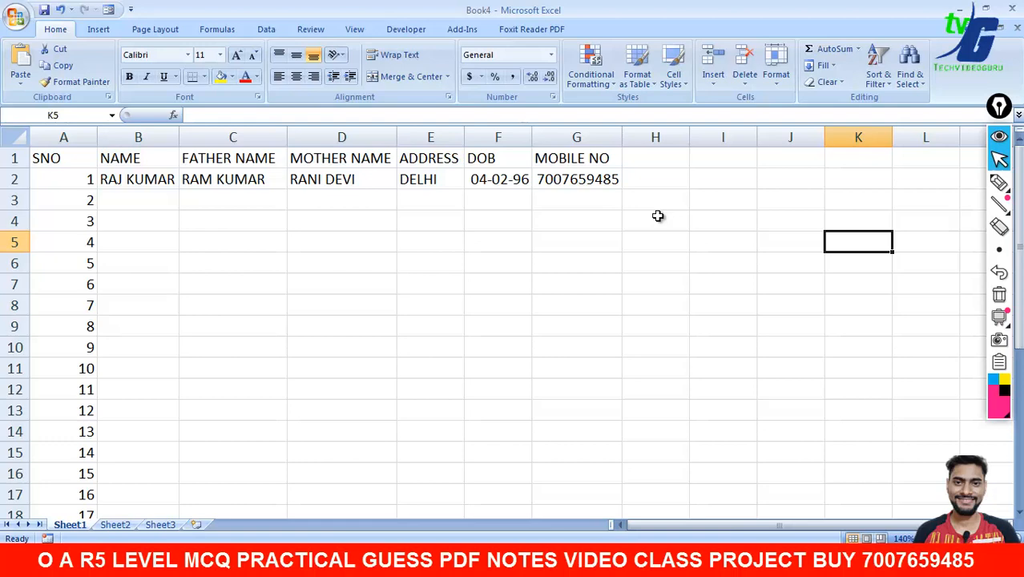
{"action": "left_click", "coordinate": [129, 204]}
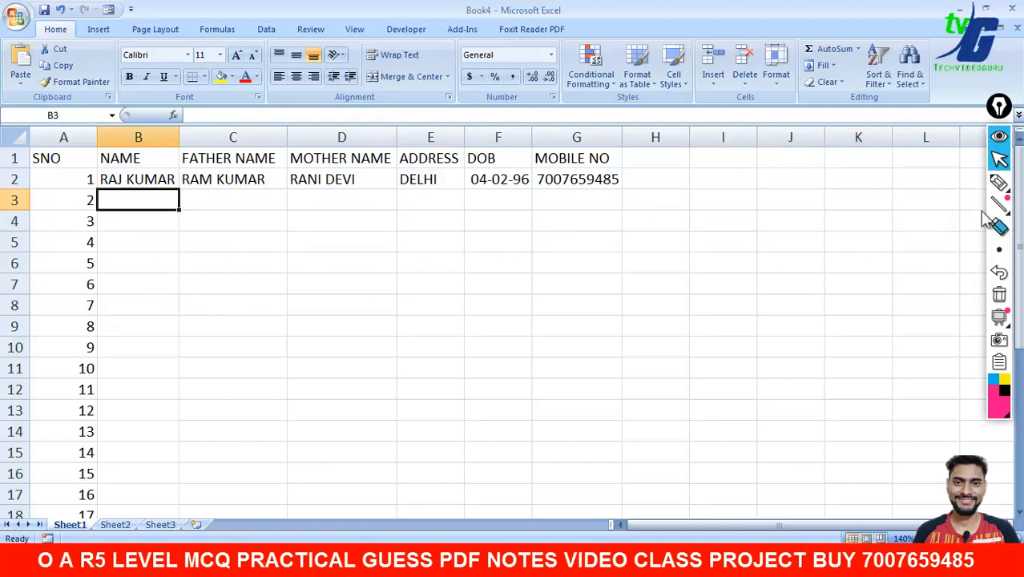
{"action": "left_click", "coordinate": [999, 182]}
{"action": "left_click_drag", "start_coordinate": [768, 155], "coordinate": [745, 388]}
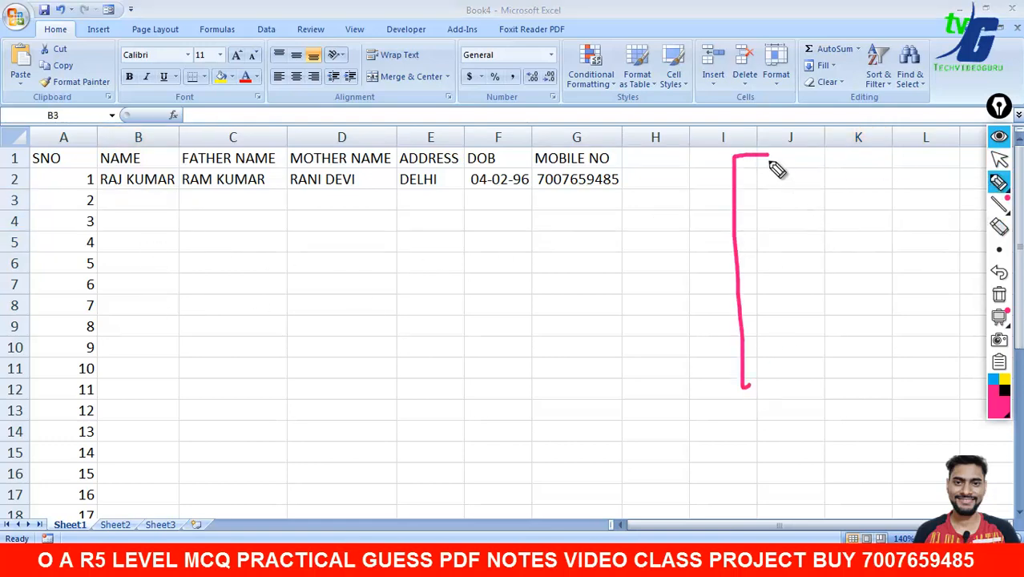
{"action": "mouse_move", "coordinate": [757, 149]}
{"action": "left_mouse_down"}
{"action": "mouse_move", "coordinate": [893, 337]}
{"action": "mouse_move", "coordinate": [754, 396]}
{"action": "left_mouse_up"}
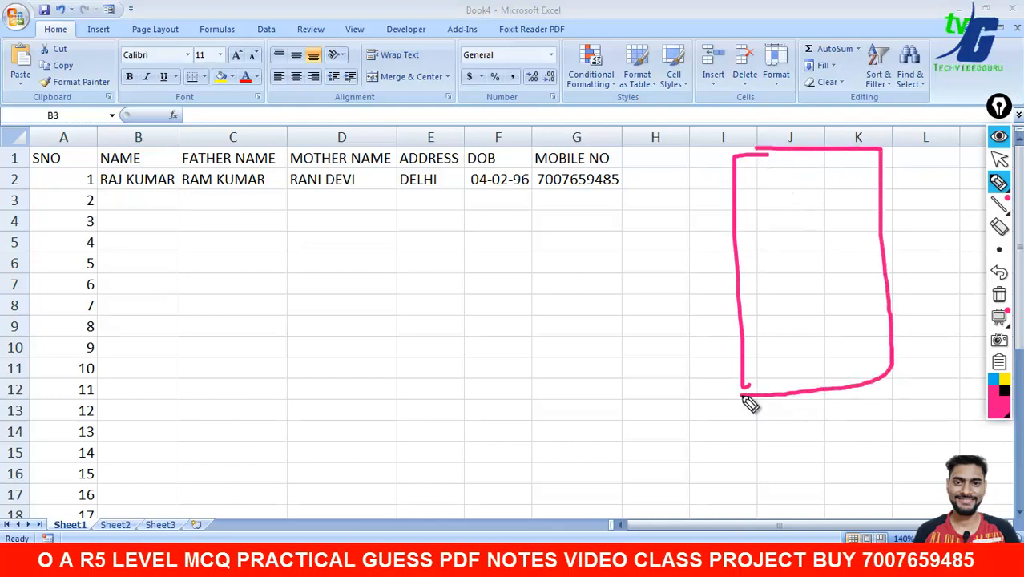
{"action": "left_click_drag", "start_coordinate": [836, 272], "coordinate": [710, 290]}
{"action": "left_click_drag", "start_coordinate": [145, 189], "coordinate": [121, 386]}
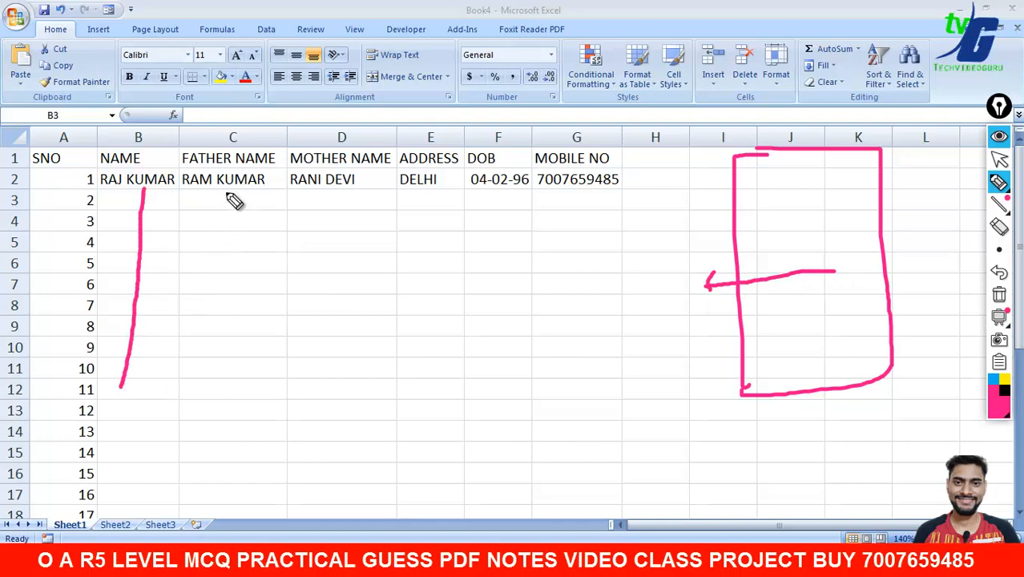
{"action": "left_click_drag", "start_coordinate": [227, 193], "coordinate": [240, 407]}
{"action": "left_click_drag", "start_coordinate": [336, 195], "coordinate": [339, 439]}
{"action": "left_click_drag", "start_coordinate": [432, 206], "coordinate": [430, 387]}
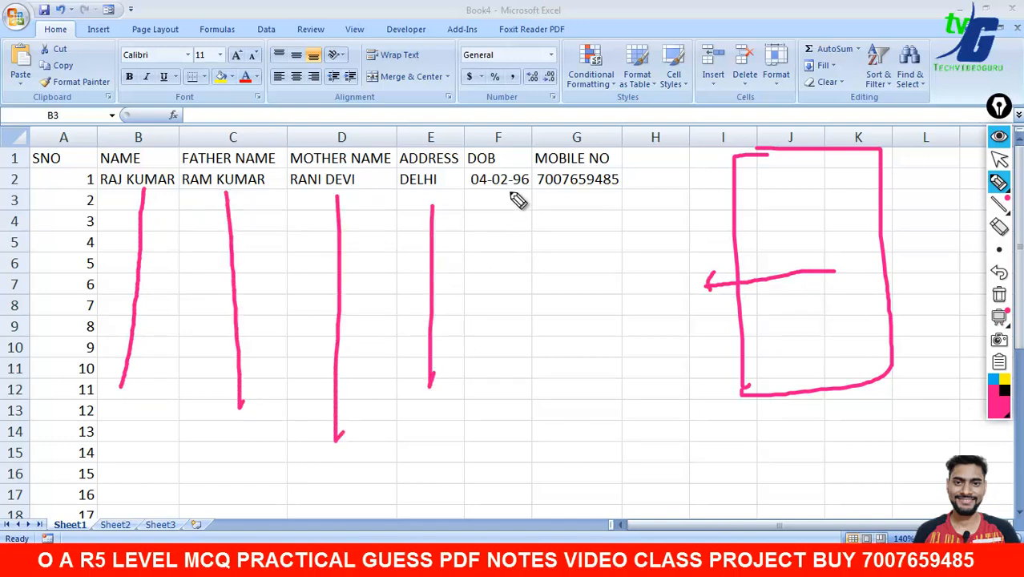
{"action": "left_click_drag", "start_coordinate": [509, 192], "coordinate": [506, 384]}
{"action": "left_click_drag", "start_coordinate": [583, 181], "coordinate": [577, 370]}
{"action": "left_click", "coordinate": [999, 295]}
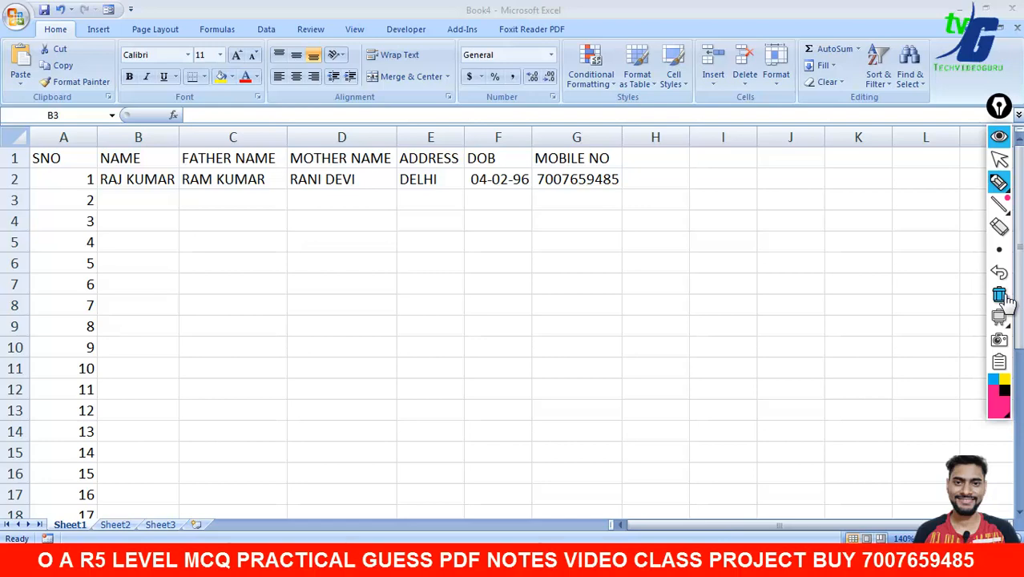
{"action": "mouse_move", "coordinate": [998, 181]}
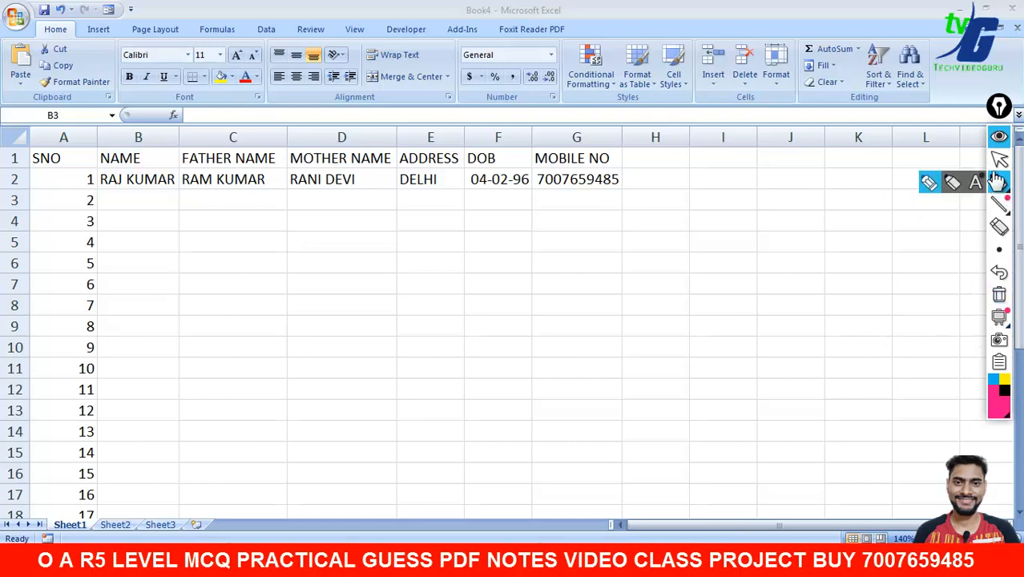
{"action": "left_click", "coordinate": [998, 159]}
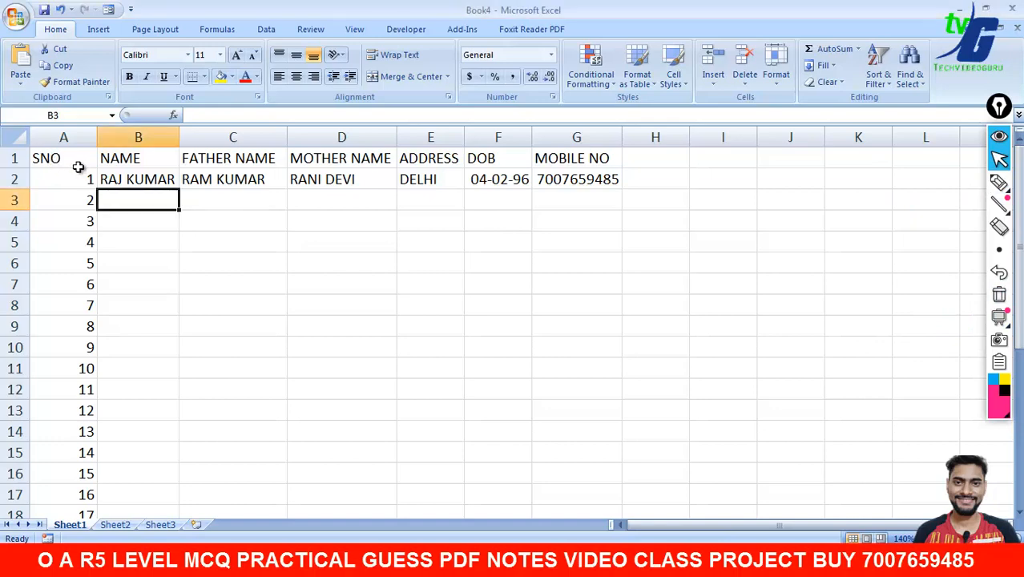
- Select A1:G30 and centre its contents, trying and undoing italic and bold
{"action": "left_click_drag", "start_coordinate": [46, 156], "coordinate": [560, 477]}
{"action": "left_click_drag", "start_coordinate": [1019, 389], "coordinate": [1019, 148]}
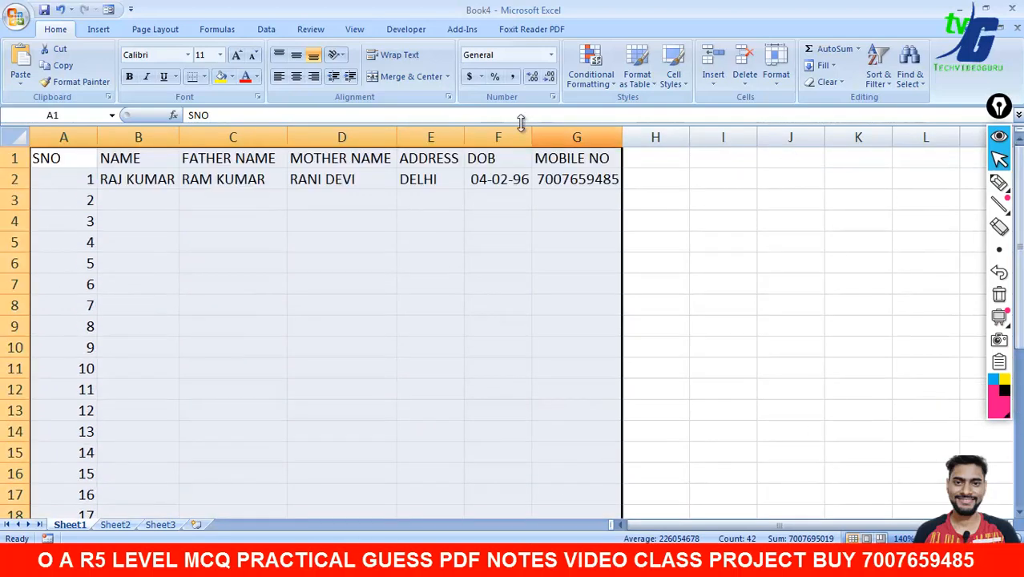
{"action": "left_click", "coordinate": [296, 79]}
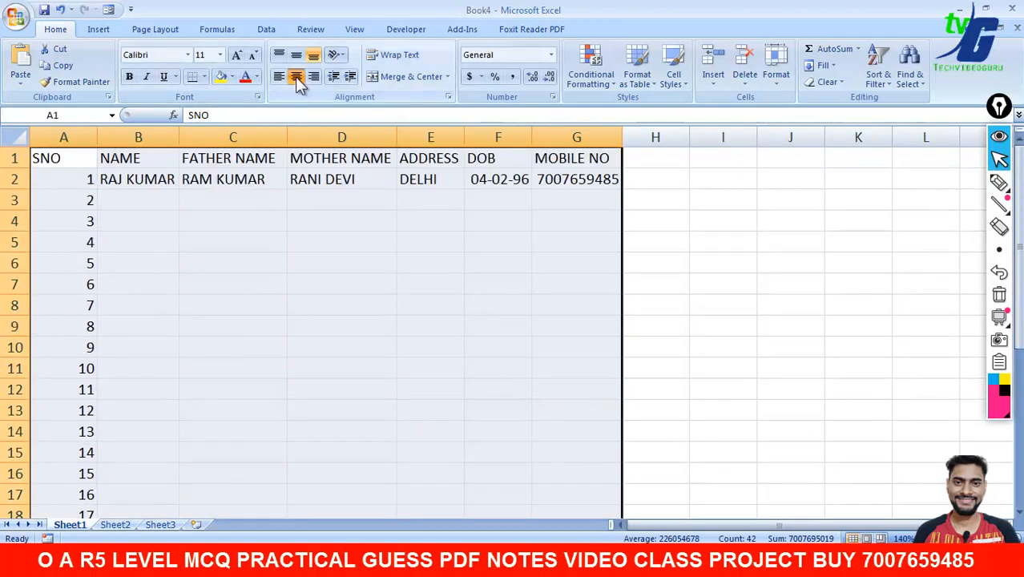
{"action": "left_click", "coordinate": [147, 78]}
{"action": "left_click", "coordinate": [147, 79]}
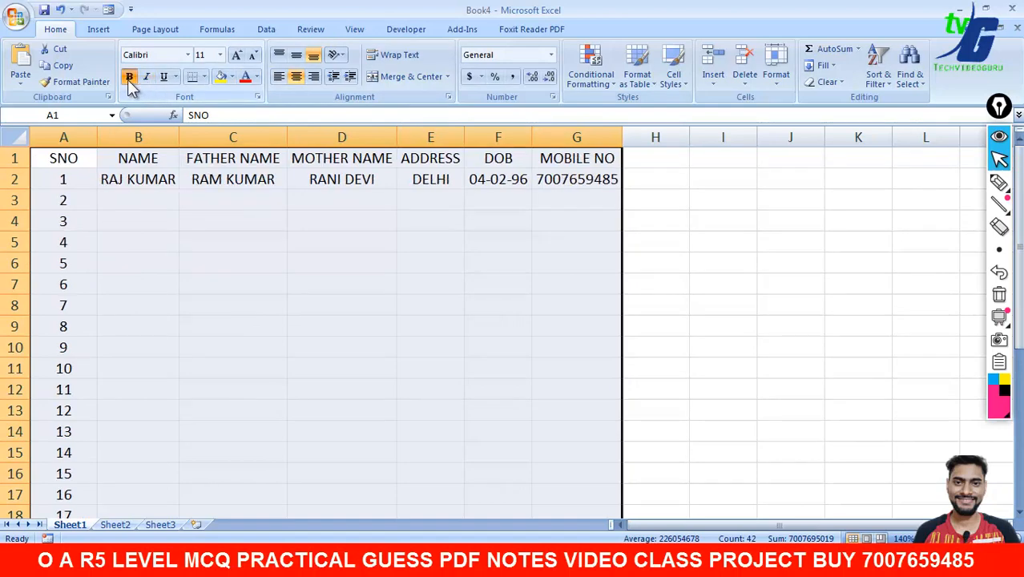
{"action": "left_click", "coordinate": [130, 80]}
{"action": "left_click", "coordinate": [129, 79]}
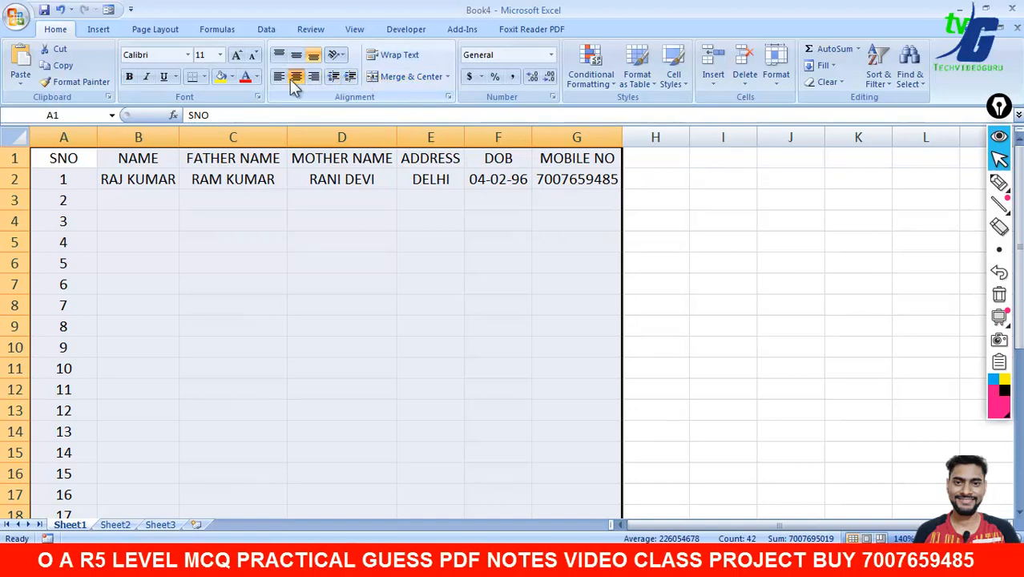
- Apply All Borders to every cell of the student table
{"action": "left_click", "coordinate": [204, 77]}
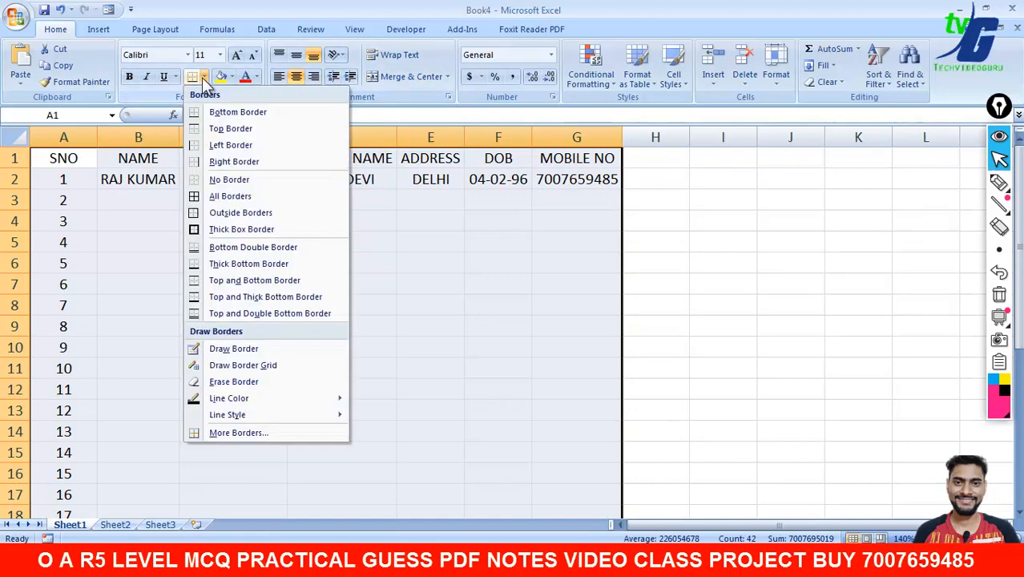
{"action": "left_click", "coordinate": [228, 196]}
{"action": "left_click", "coordinate": [735, 246]}
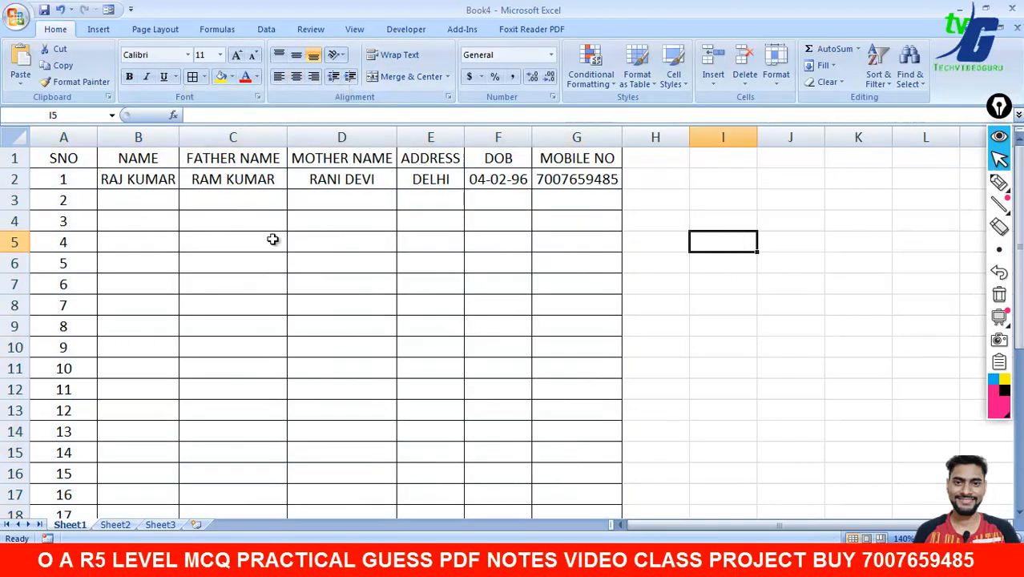
{"action": "left_click_drag", "start_coordinate": [1019, 256], "coordinate": [1018, 153]}
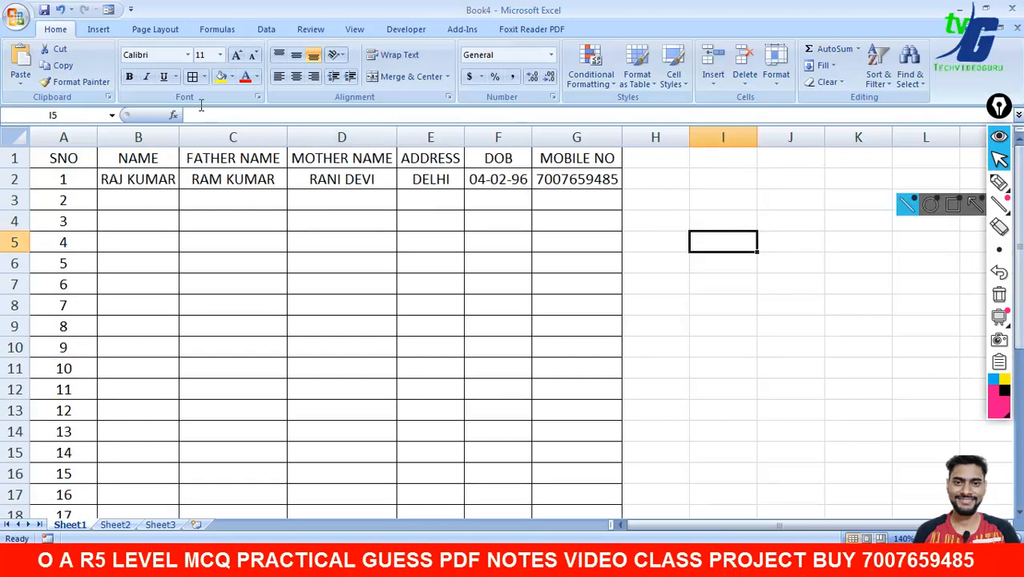
{"action": "left_click", "coordinate": [98, 31]}
{"action": "left_click", "coordinate": [56, 31]}
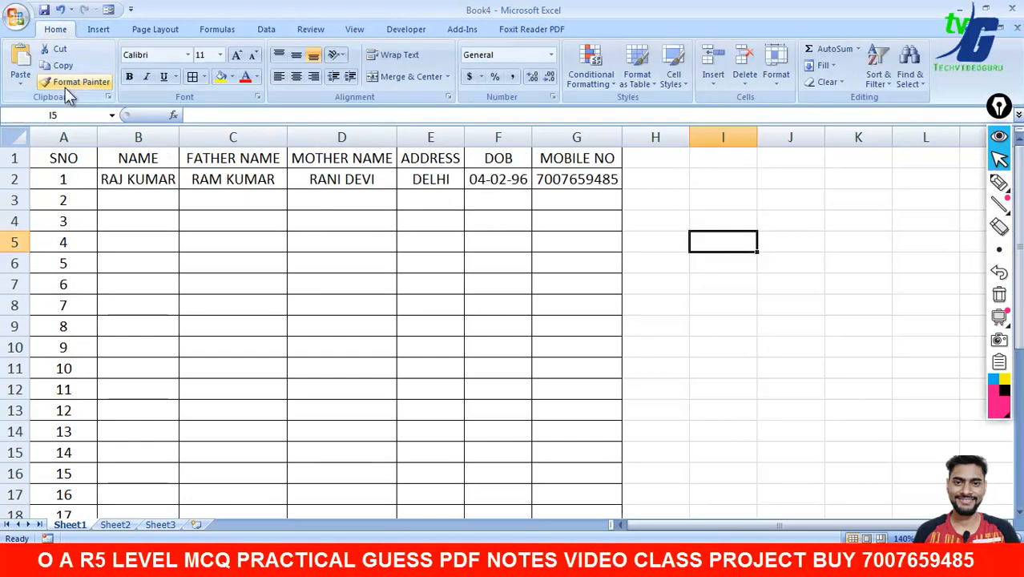
{"action": "left_click", "coordinate": [20, 26]}
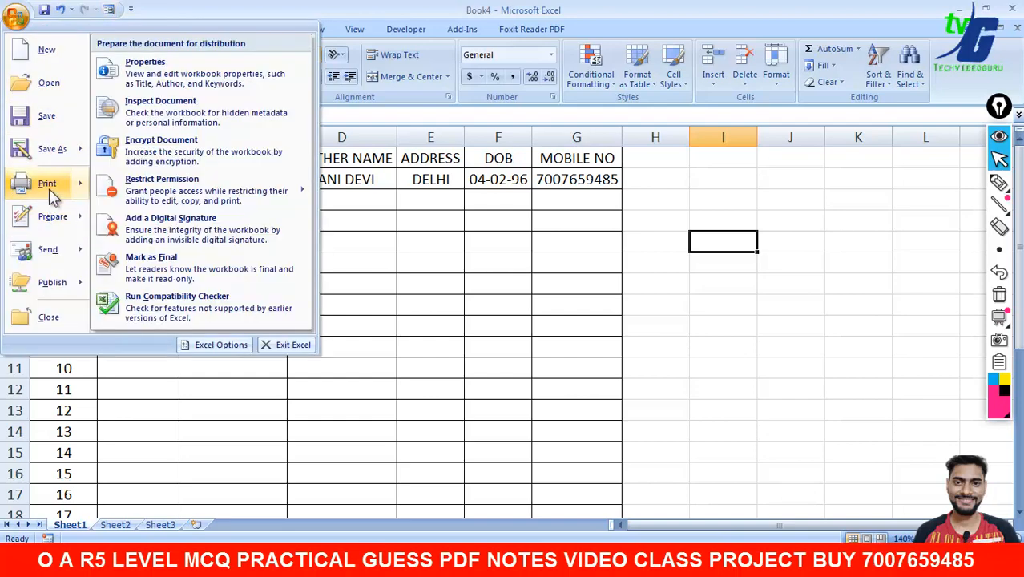
{"action": "mouse_move", "coordinate": [60, 192]}
{"action": "left_click", "coordinate": [164, 146]}
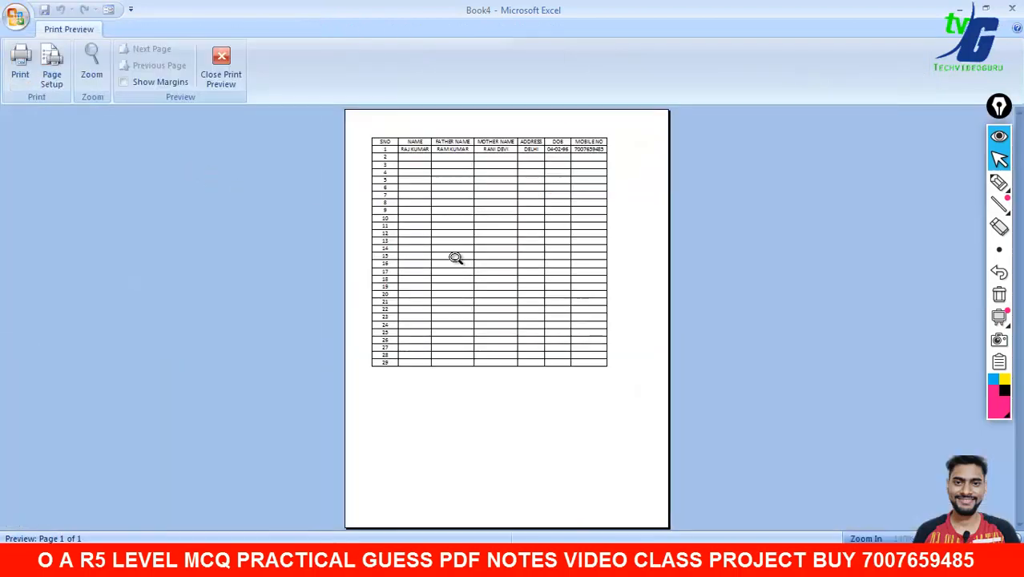
{"action": "left_click", "coordinate": [453, 245]}
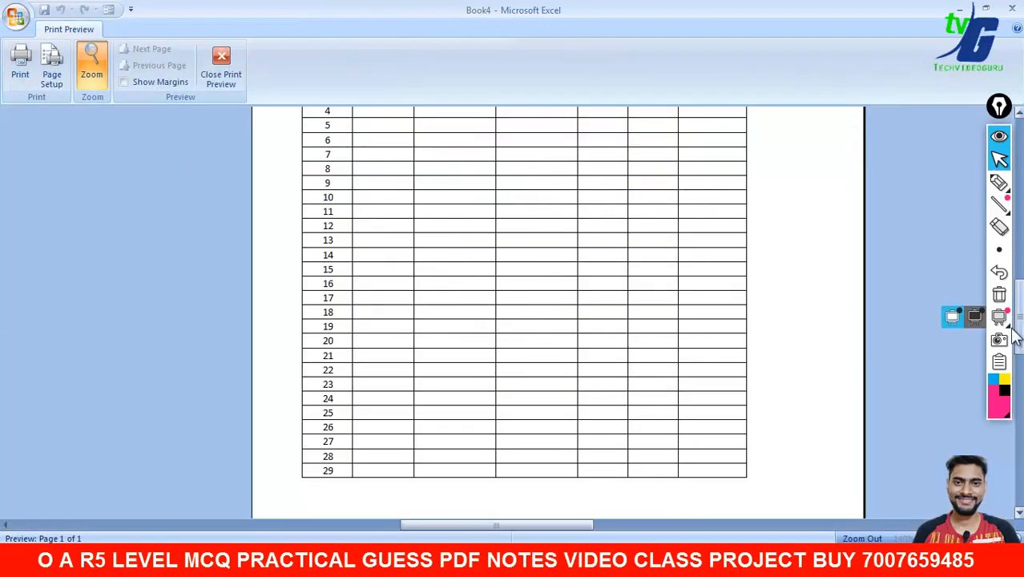
{"action": "left_click_drag", "start_coordinate": [1018, 337], "coordinate": [1018, 161]}
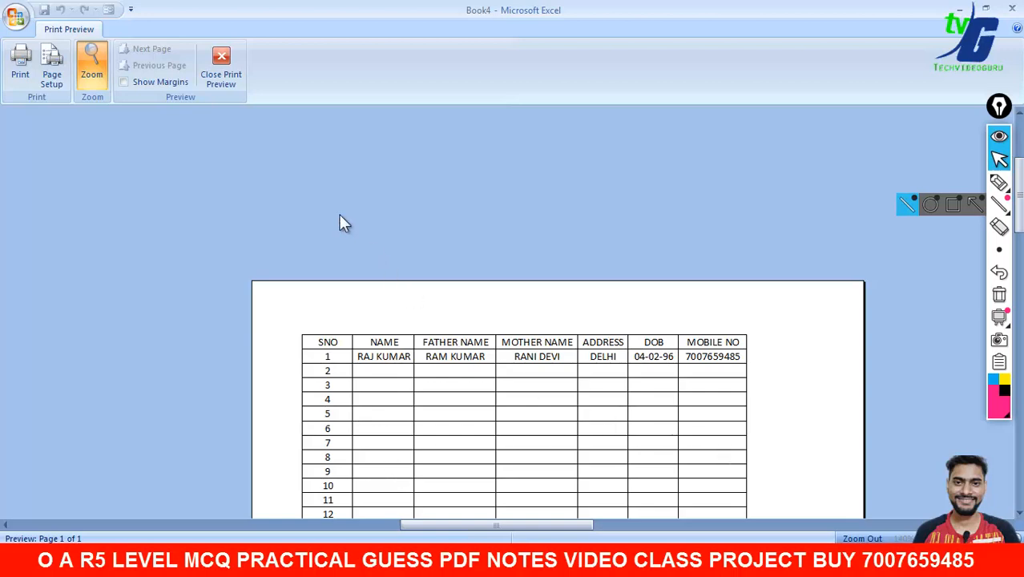
{"action": "left_click", "coordinate": [224, 64]}
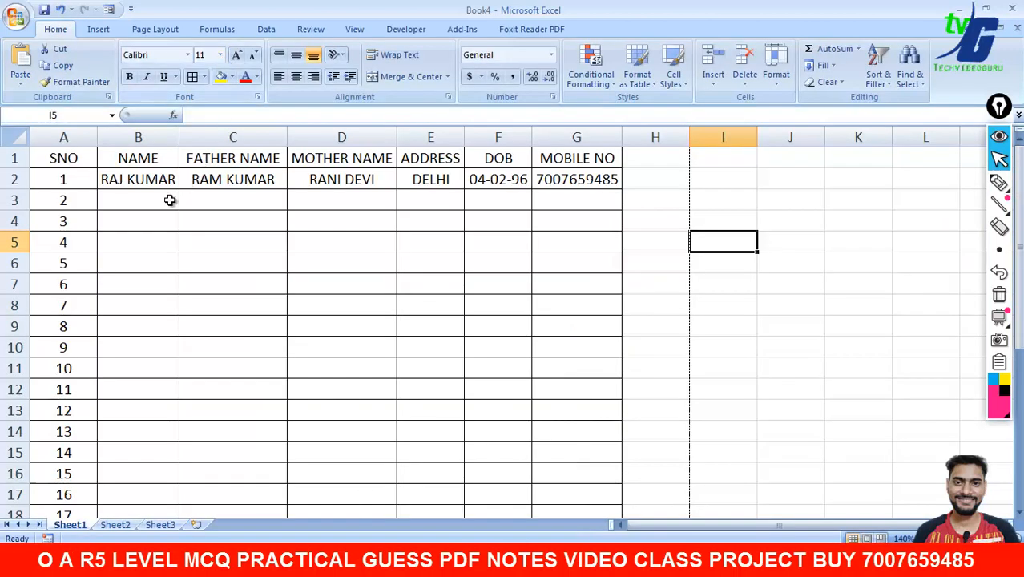
- Copy the first student's name from B2 down the NAME column
{"action": "left_click", "coordinate": [171, 183]}
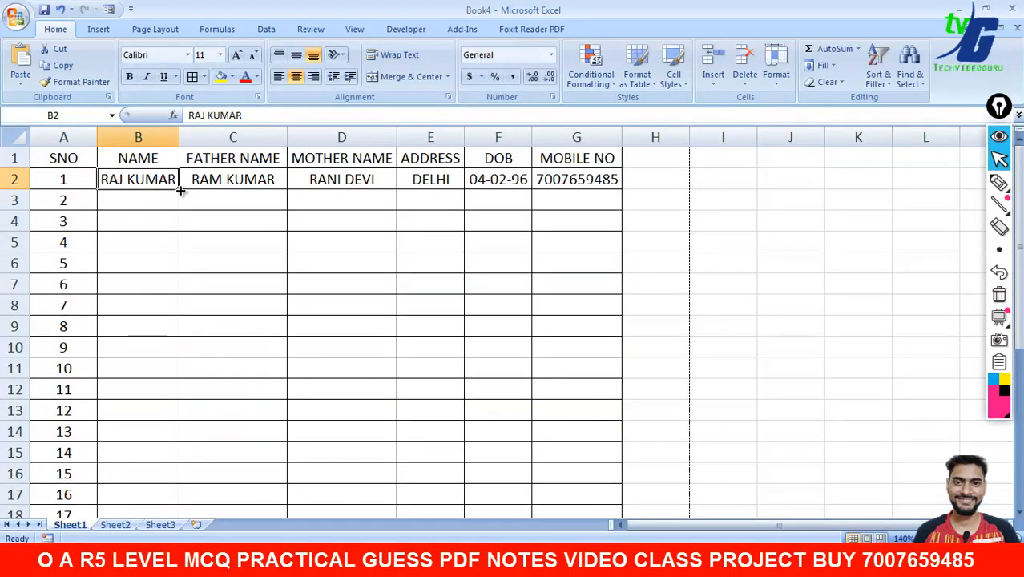
{"action": "left_click_drag", "start_coordinate": [180, 190], "coordinate": [181, 481]}
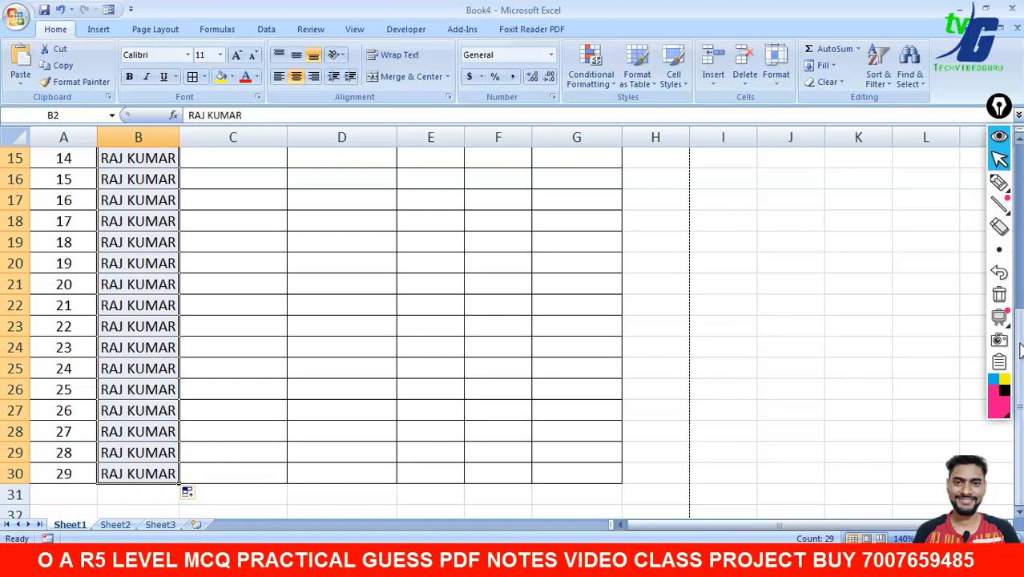
{"action": "left_click", "coordinate": [1001, 184]}
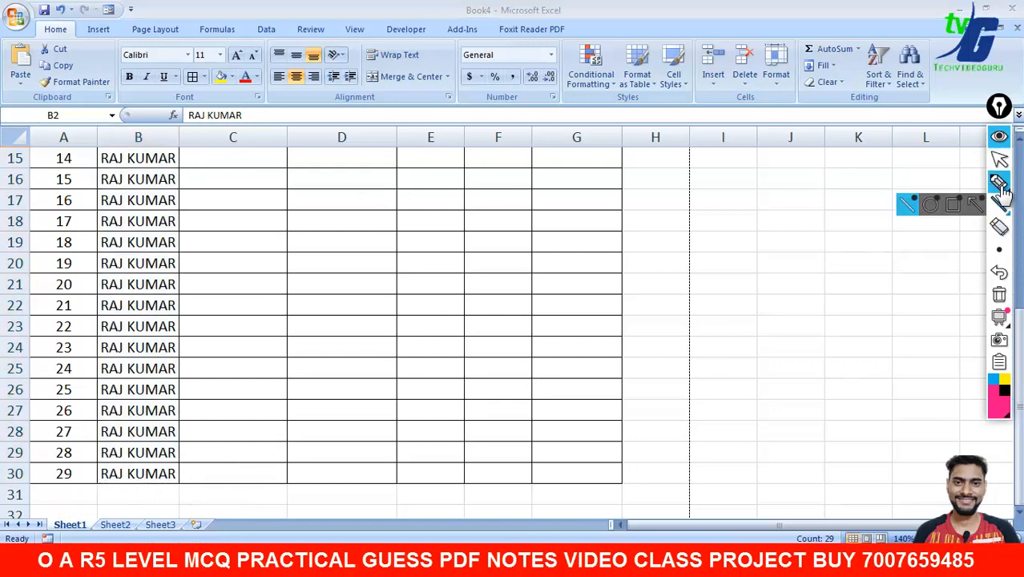
{"action": "left_click", "coordinate": [1000, 159]}
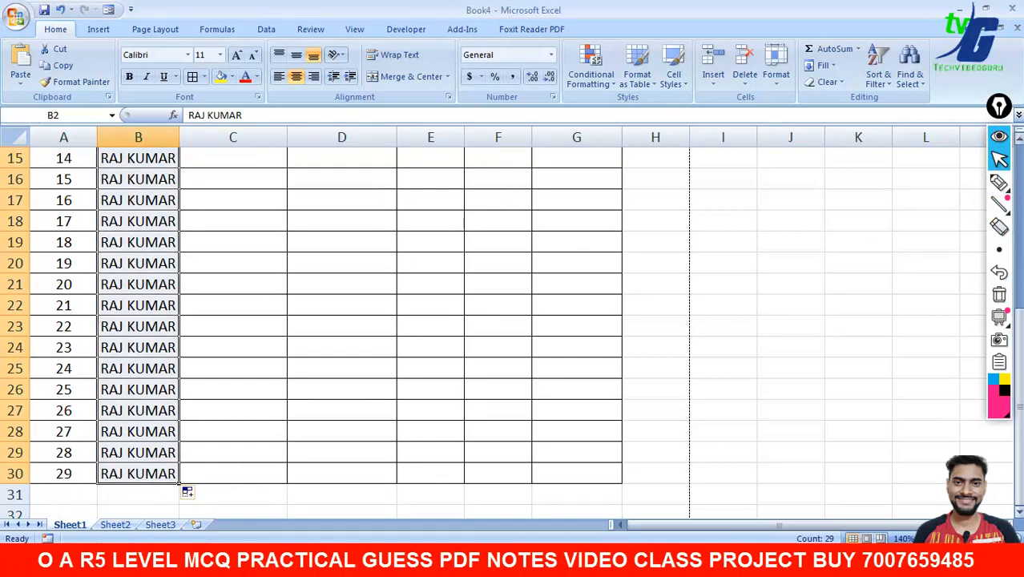
{"action": "left_click_drag", "start_coordinate": [999, 106], "coordinate": [985, 122]}
{"action": "left_click_drag", "start_coordinate": [1020, 394], "coordinate": [1019, 233]}
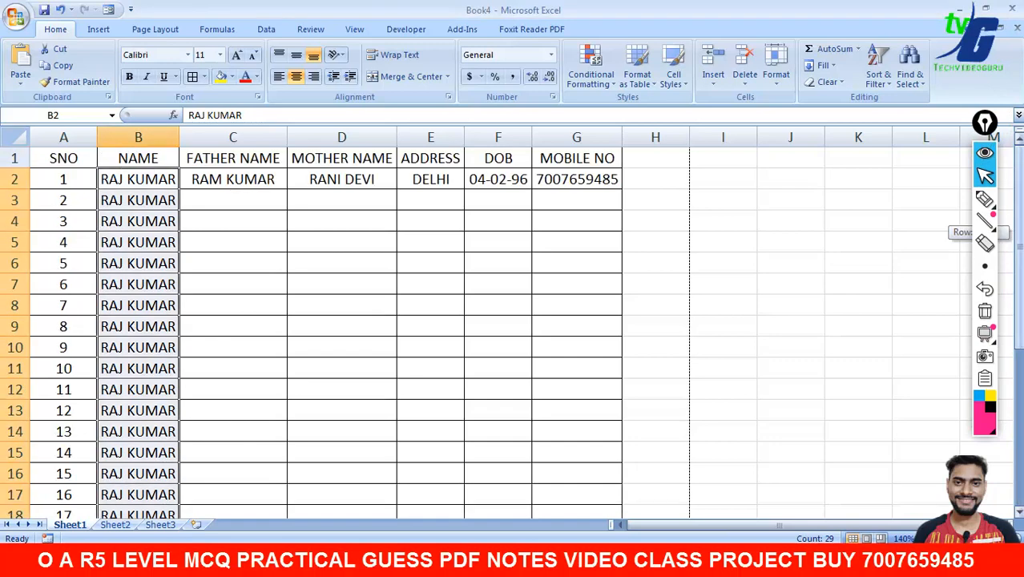
{"action": "left_click_drag", "start_coordinate": [985, 123], "coordinate": [952, 150]}
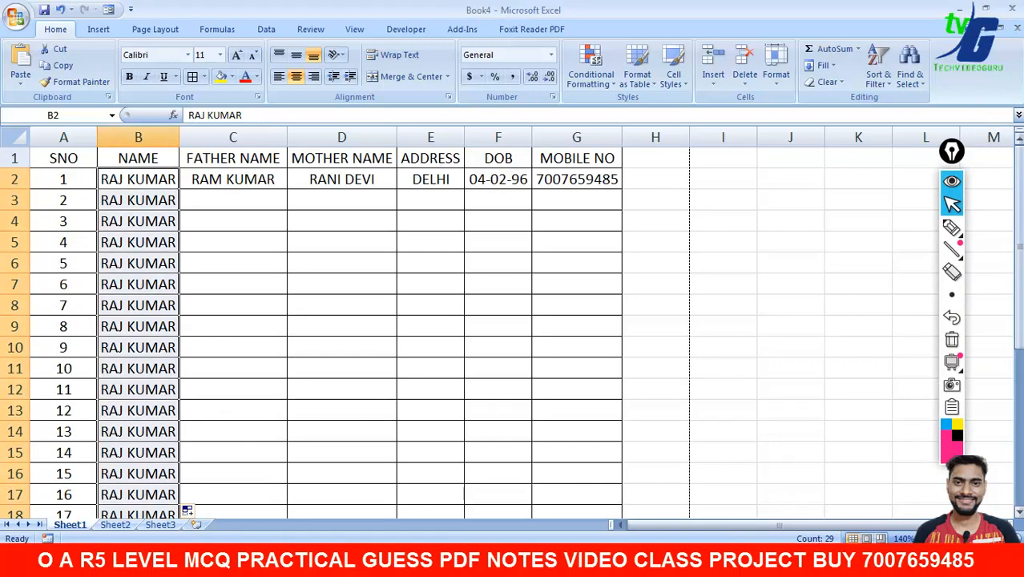
- Copy the father's name, mother's name and address down columns C to E to row 15
{"action": "left_click", "coordinate": [268, 202]}
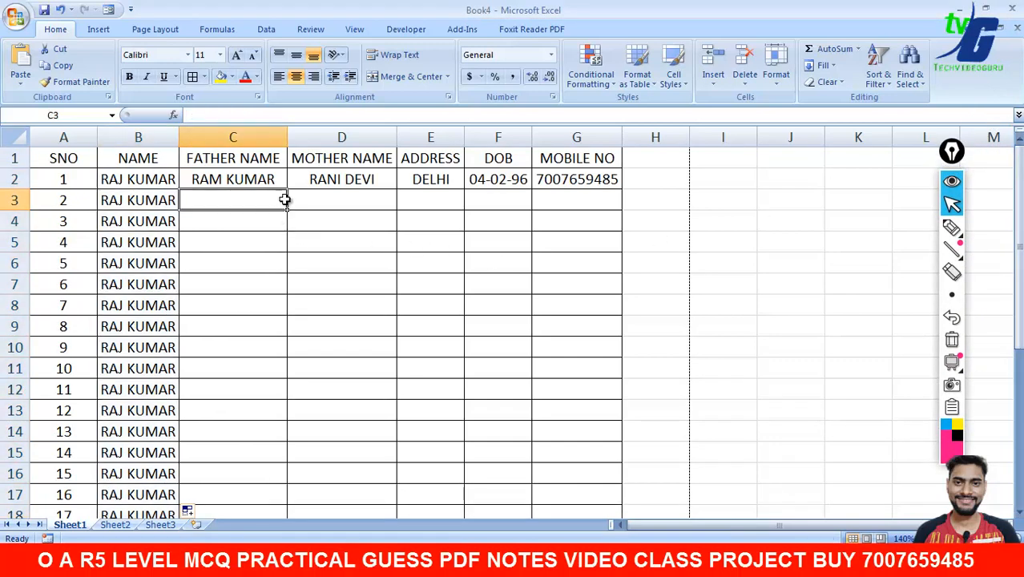
{"action": "left_click", "coordinate": [278, 182]}
{"action": "left_click_drag", "start_coordinate": [287, 190], "coordinate": [283, 459]}
{"action": "left_click", "coordinate": [384, 183]}
{"action": "left_click_drag", "start_coordinate": [396, 190], "coordinate": [389, 459]}
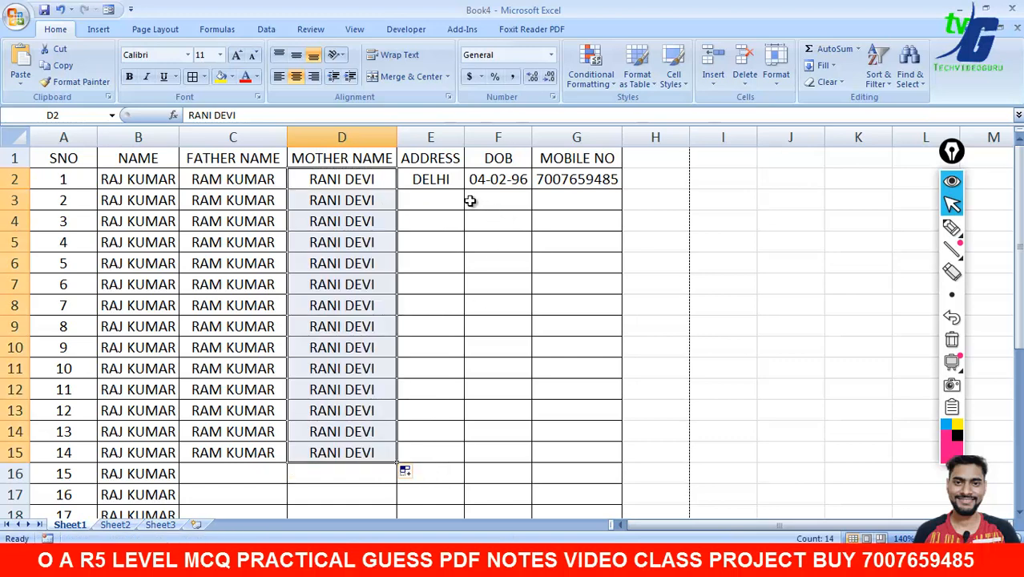
{"action": "left_click", "coordinate": [458, 185]}
{"action": "left_click_drag", "start_coordinate": [463, 187], "coordinate": [465, 457]}
- Fill the DOB dates and mobile number down to row 14, then select header A1:G1
{"action": "left_click", "coordinate": [527, 186]}
{"action": "left_click_drag", "start_coordinate": [531, 191], "coordinate": [526, 437]}
{"action": "left_click", "coordinate": [609, 184]}
{"action": "left_click_drag", "start_coordinate": [621, 188], "coordinate": [613, 439]}
{"action": "left_click", "coordinate": [691, 375]}
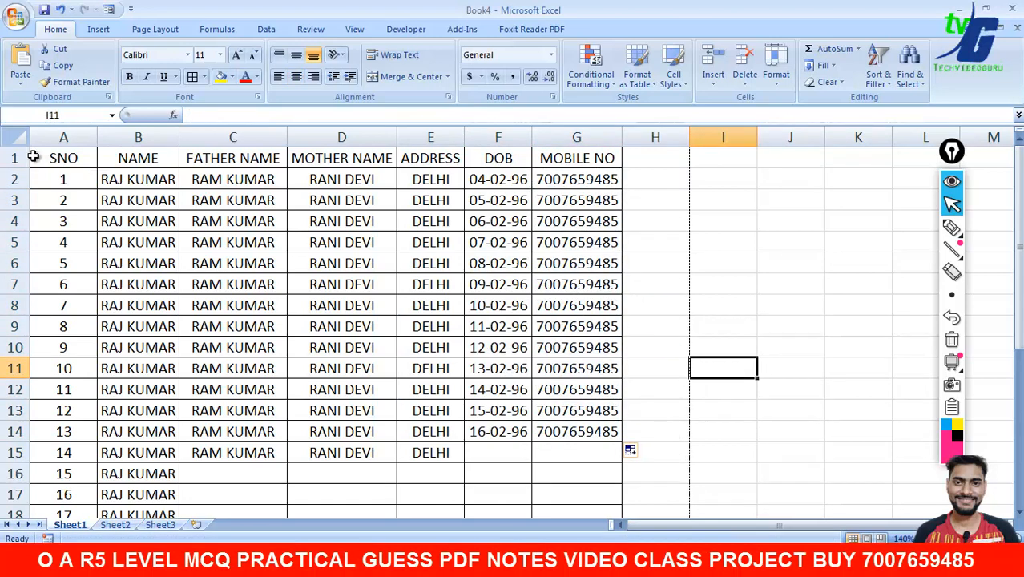
{"action": "left_click", "coordinate": [61, 160]}
{"action": "left_click_drag", "start_coordinate": [61, 159], "coordinate": [555, 161]}
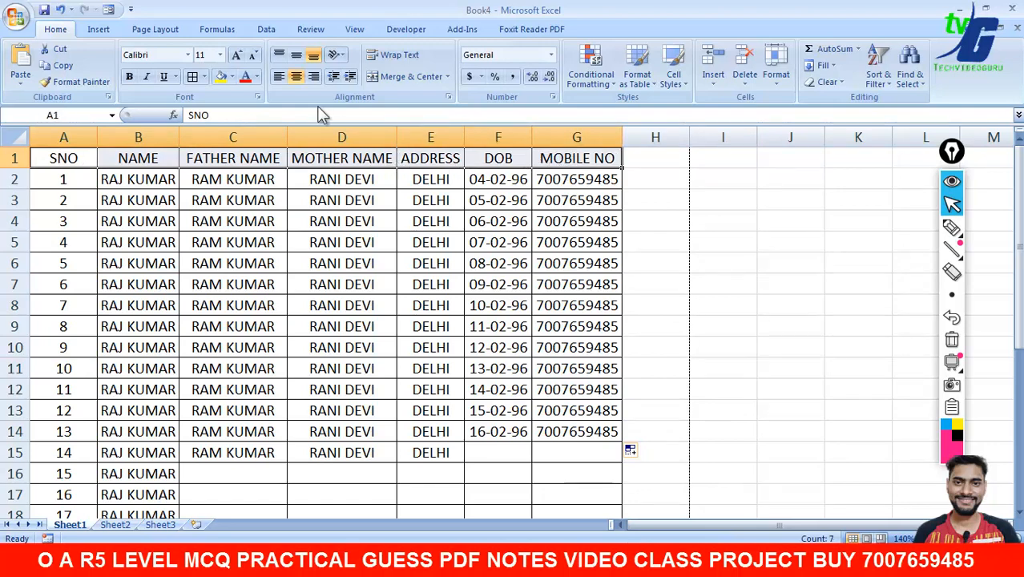
- Give the header row a red fill with bold white text
{"action": "left_click", "coordinate": [231, 76]}
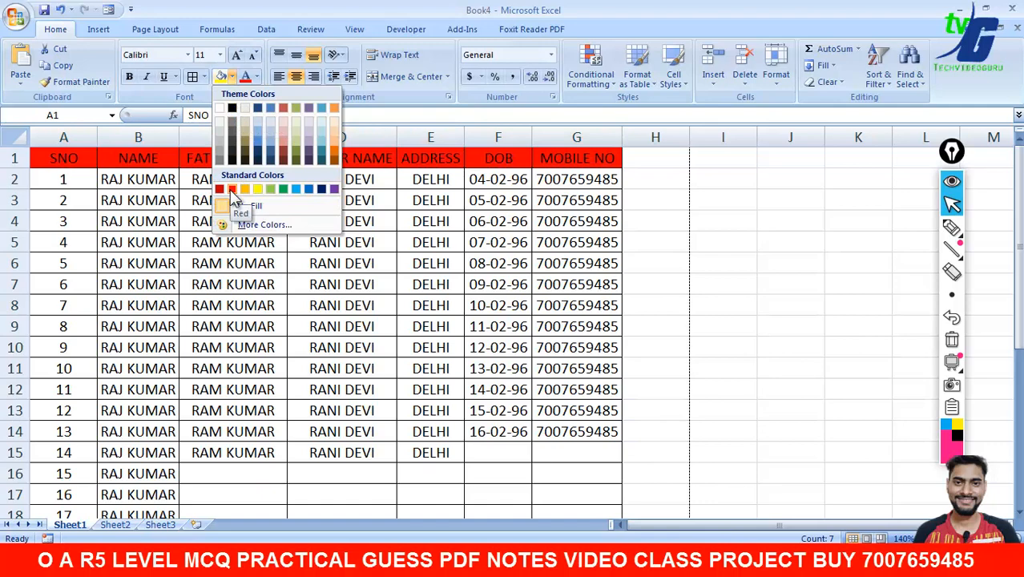
{"action": "left_click", "coordinate": [232, 189]}
{"action": "left_click", "coordinate": [256, 77]}
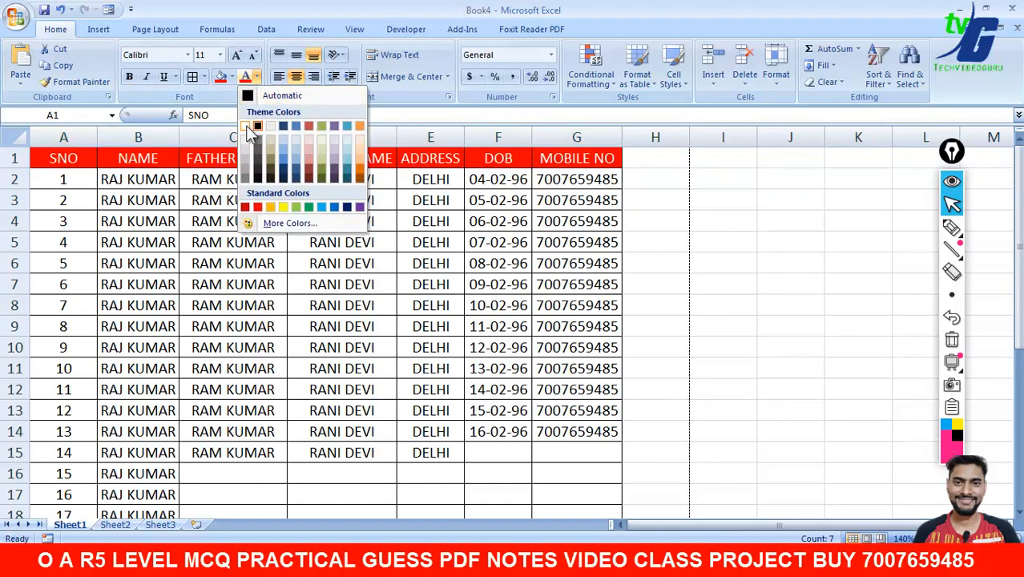
{"action": "left_click", "coordinate": [246, 125]}
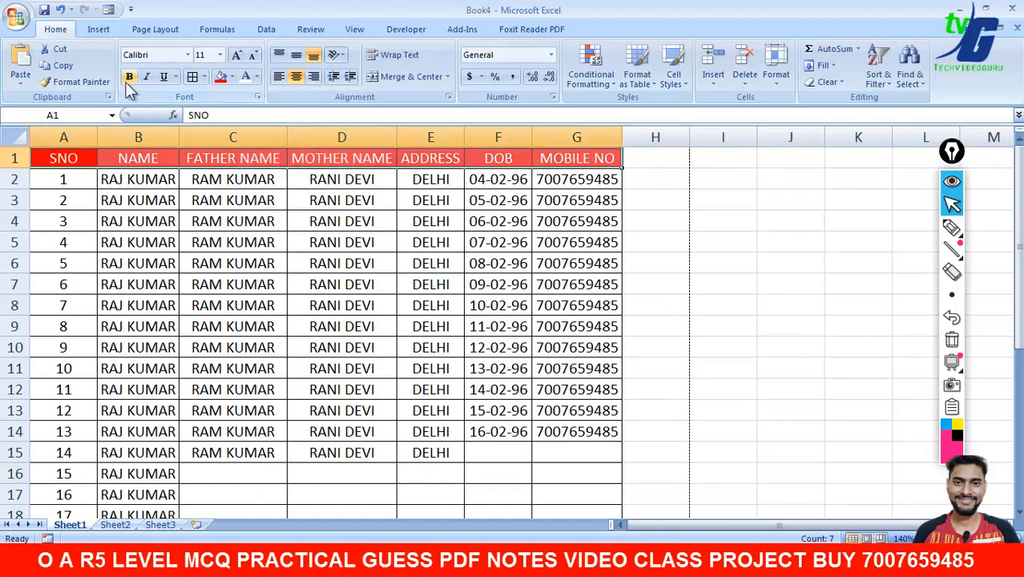
{"action": "left_click", "coordinate": [651, 216]}
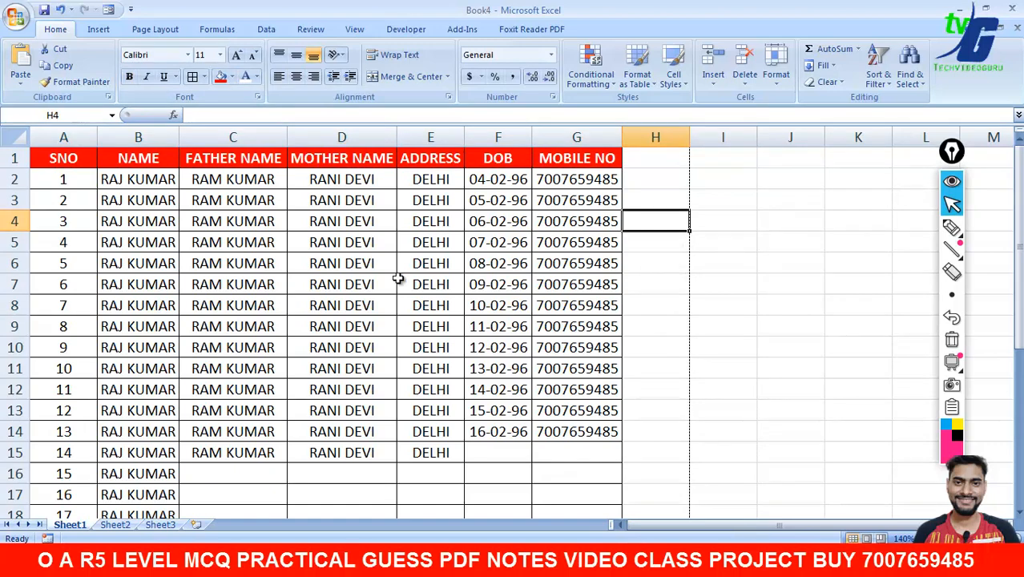
- Fill the SNO cells A2:A13 with black
{"action": "left_click_drag", "start_coordinate": [90, 180], "coordinate": [73, 414]}
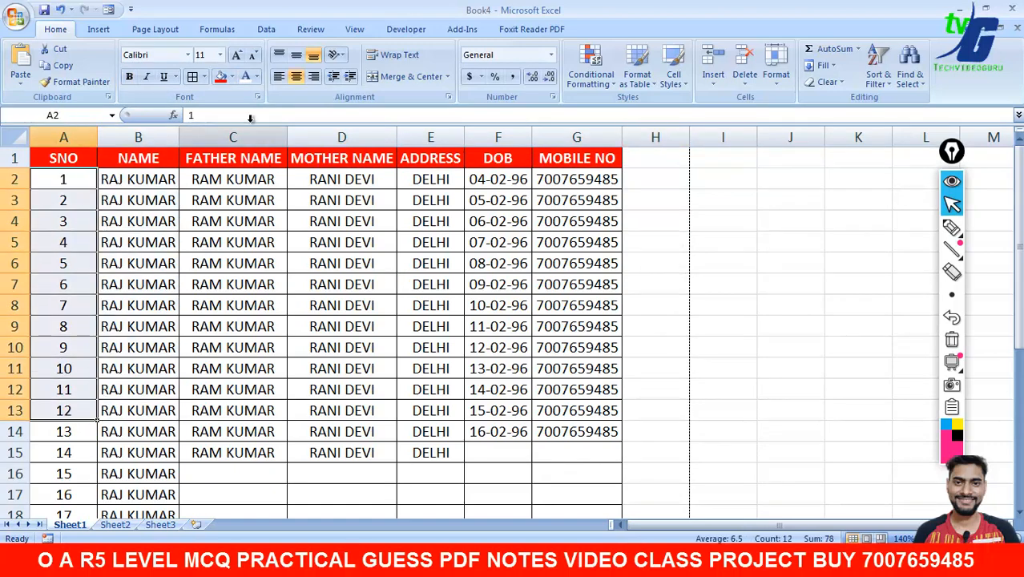
{"action": "left_click", "coordinate": [232, 76]}
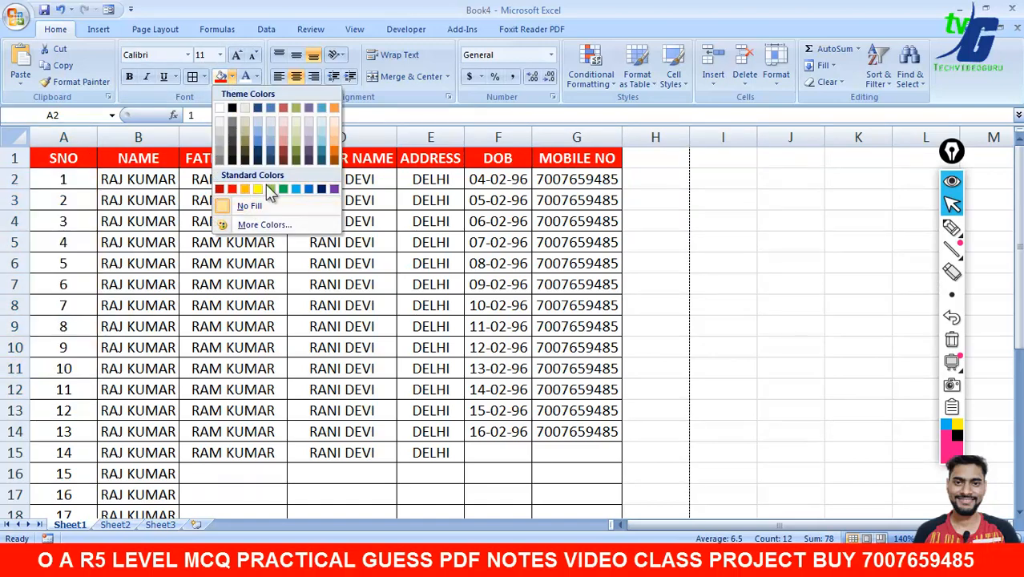
{"action": "left_click", "coordinate": [271, 123]}
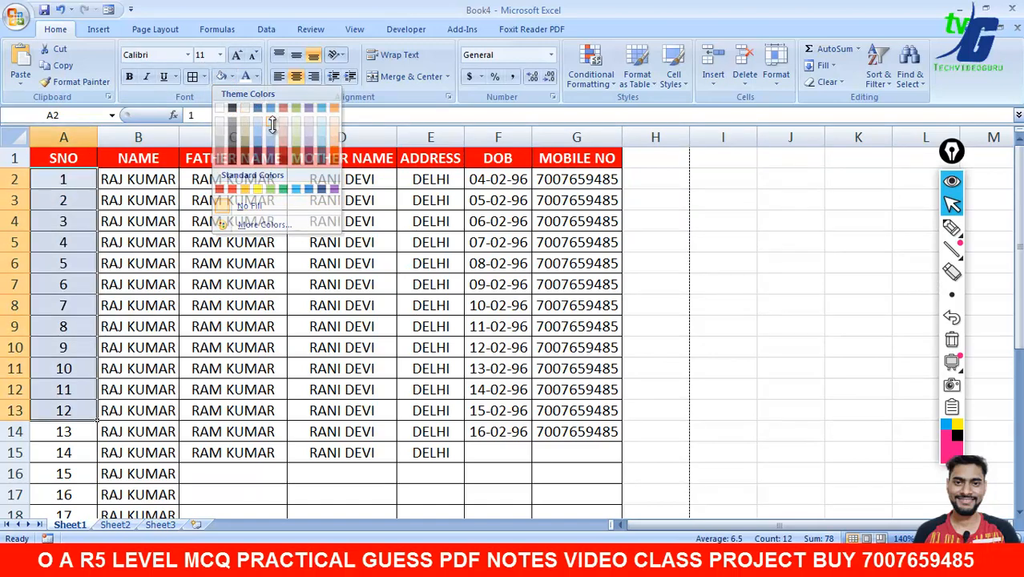
{"action": "left_click", "coordinate": [232, 76]}
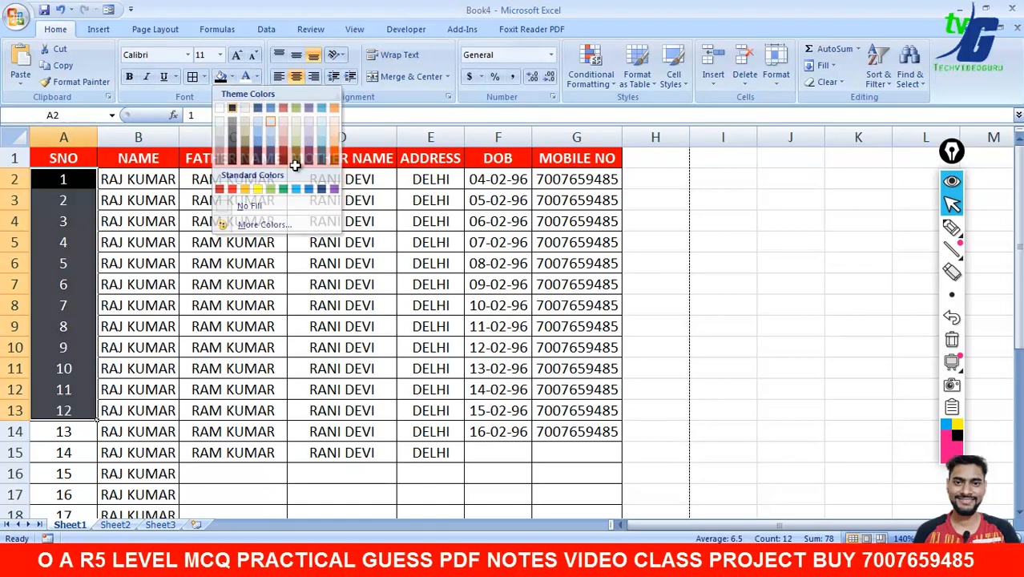
{"action": "left_click", "coordinate": [234, 108]}
{"action": "left_click", "coordinate": [714, 281]}
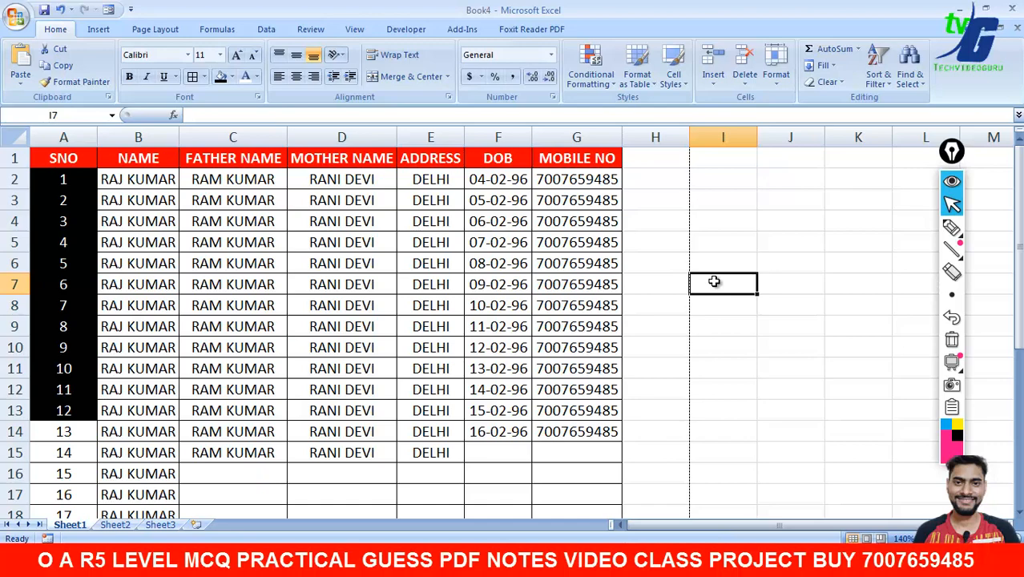
{"action": "left_click", "coordinate": [806, 305]}
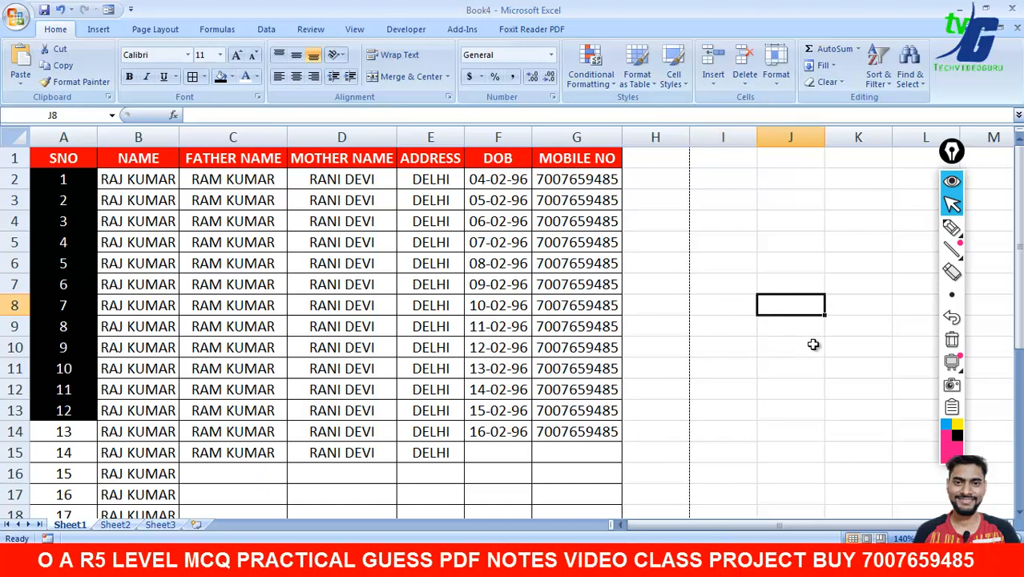
{"action": "left_click", "coordinate": [16, 17]}
- Create a blank workbook and close Book4 without saving
{"action": "left_click", "coordinate": [34, 50]}
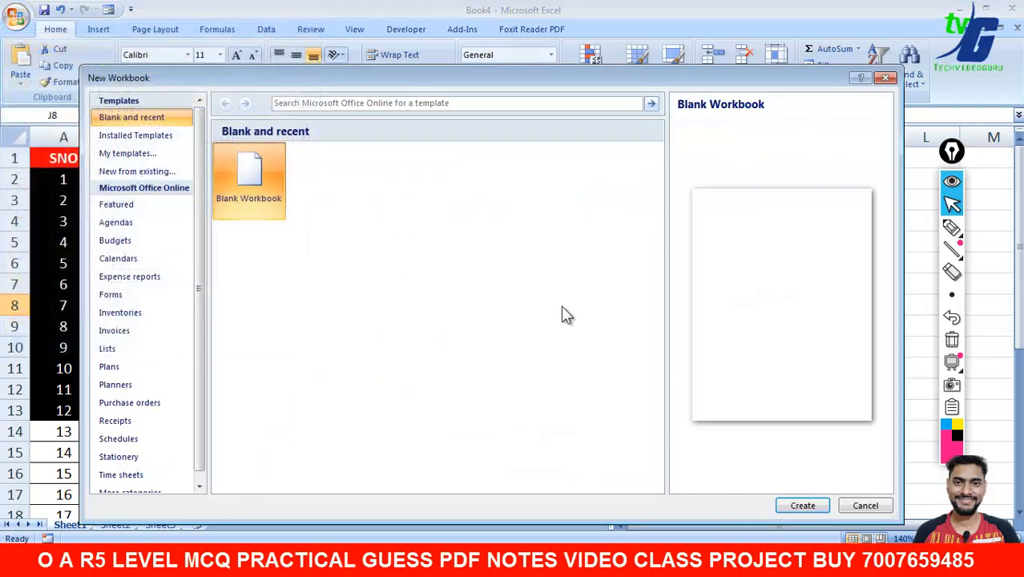
{"action": "left_click", "coordinate": [797, 506]}
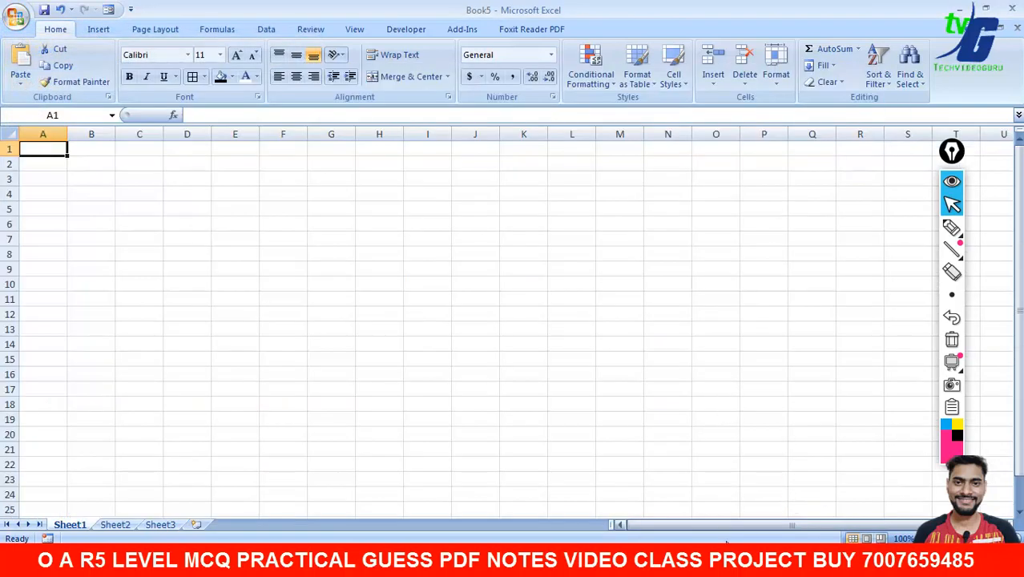
{"action": "mouse_move", "coordinate": [717, 557]}
{"action": "left_click", "coordinate": [714, 501]}
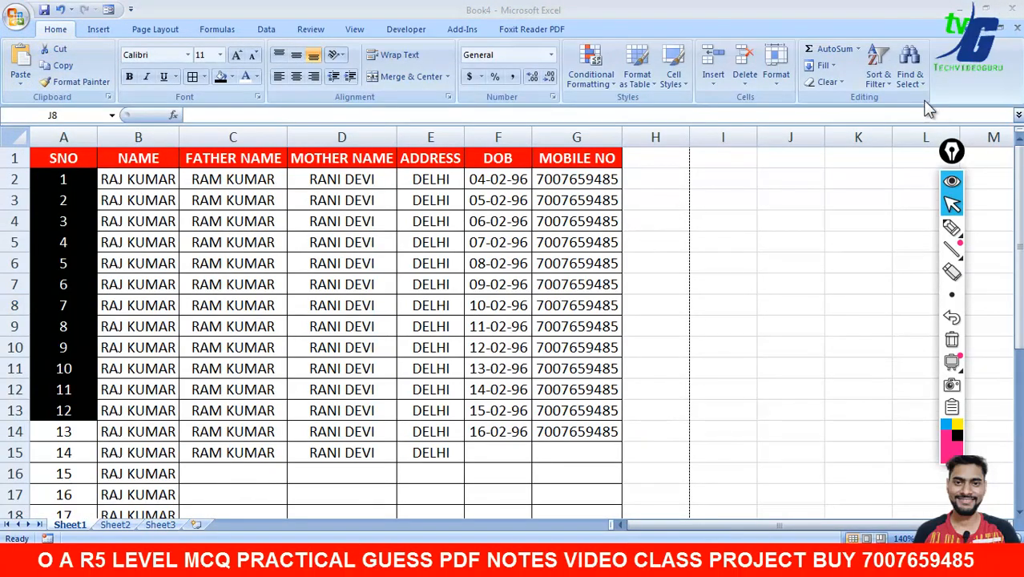
{"action": "left_click", "coordinate": [1014, 18]}
{"action": "left_click", "coordinate": [517, 320]}
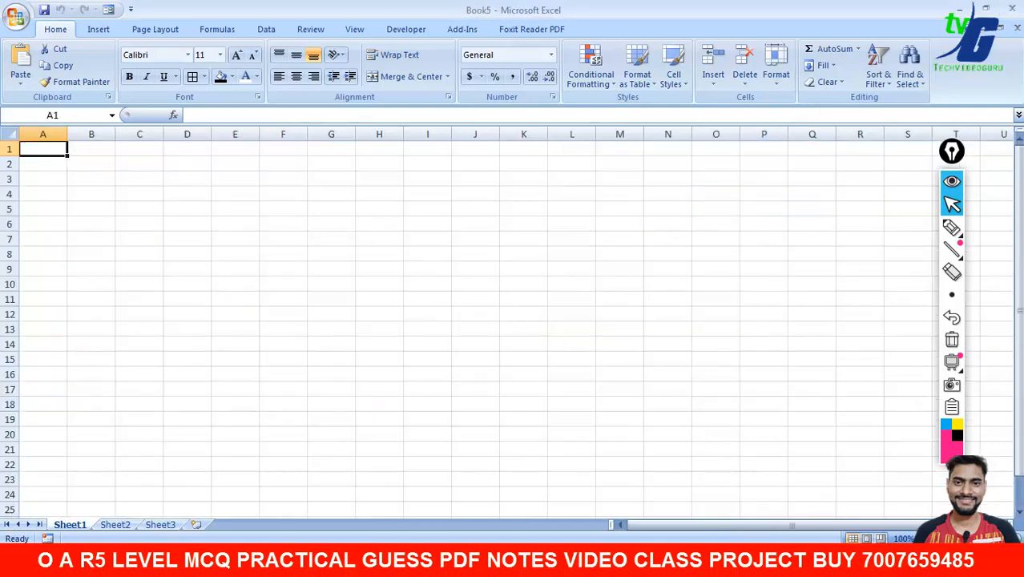
- Zoom the new sheet to 150% and click through cells D7, B1 and A1
{"action": "left_click", "coordinate": [1009, 538]}
{"action": "left_click", "coordinate": [1009, 538]}
{"action": "left_click", "coordinate": [1009, 538]}
{"action": "left_click", "coordinate": [1009, 538]}
{"action": "left_click", "coordinate": [1009, 539]}
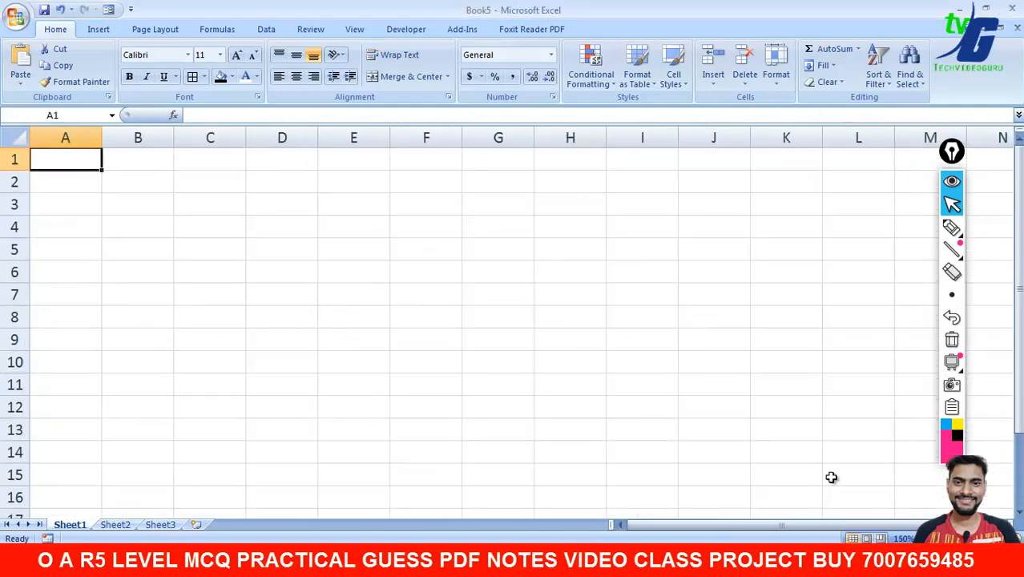
{"action": "left_click", "coordinate": [262, 292]}
{"action": "left_click", "coordinate": [118, 167]}
{"action": "left_click", "coordinate": [75, 159]}
- Sketch 'S-10' in pink ink over the sheet, then erase all the drawings
{"action": "left_click", "coordinate": [952, 227]}
{"action": "mouse_move", "coordinate": [476, 265]}
{"action": "left_mouse_down"}
{"action": "mouse_move", "coordinate": [451, 338]}
{"action": "mouse_move", "coordinate": [398, 349]}
{"action": "left_mouse_up"}
{"action": "left_click_drag", "start_coordinate": [477, 304], "coordinate": [525, 295]}
{"action": "left_click_drag", "start_coordinate": [558, 258], "coordinate": [559, 303]}
{"action": "mouse_move", "coordinate": [597, 258]}
{"action": "left_mouse_down"}
{"action": "mouse_move", "coordinate": [611, 273]}
{"action": "mouse_move", "coordinate": [609, 258]}
{"action": "left_mouse_up"}
{"action": "left_click_drag", "start_coordinate": [363, 393], "coordinate": [657, 307]}
{"action": "mouse_move", "coordinate": [665, 254]}
{"action": "left_mouse_down"}
{"action": "mouse_move", "coordinate": [672, 262]}
{"action": "mouse_move", "coordinate": [774, 233]}
{"action": "left_mouse_up"}
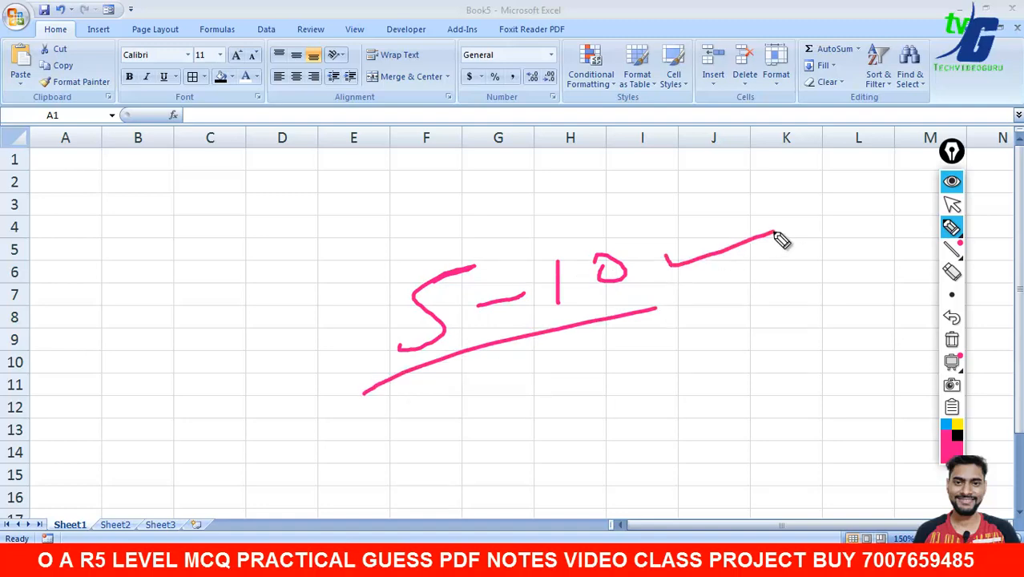
{"action": "left_click", "coordinate": [952, 341]}
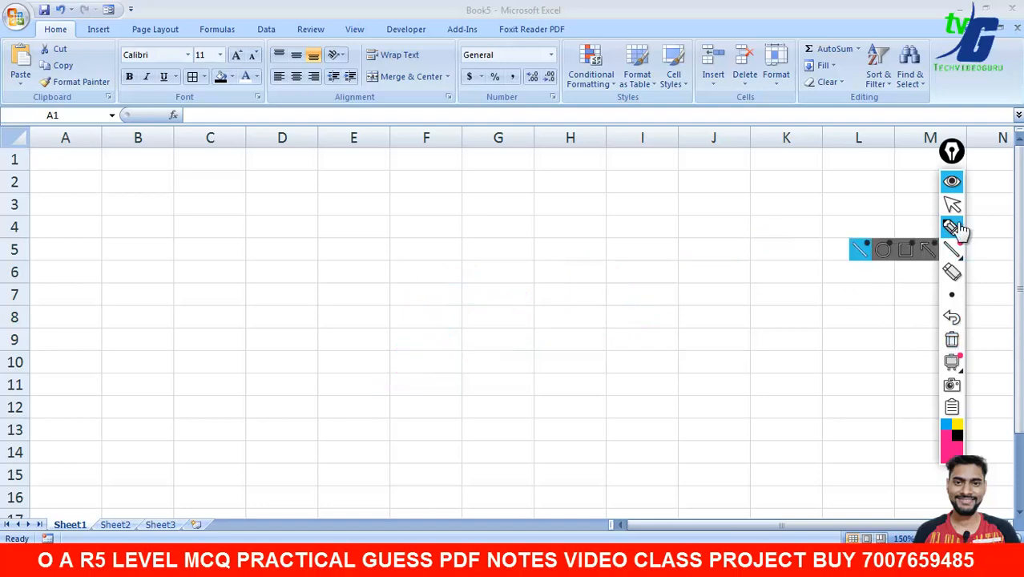
{"action": "left_click", "coordinate": [953, 207]}
- Switch the input language to Hindi and select cell A1
{"action": "left_click", "coordinate": [869, 562]}
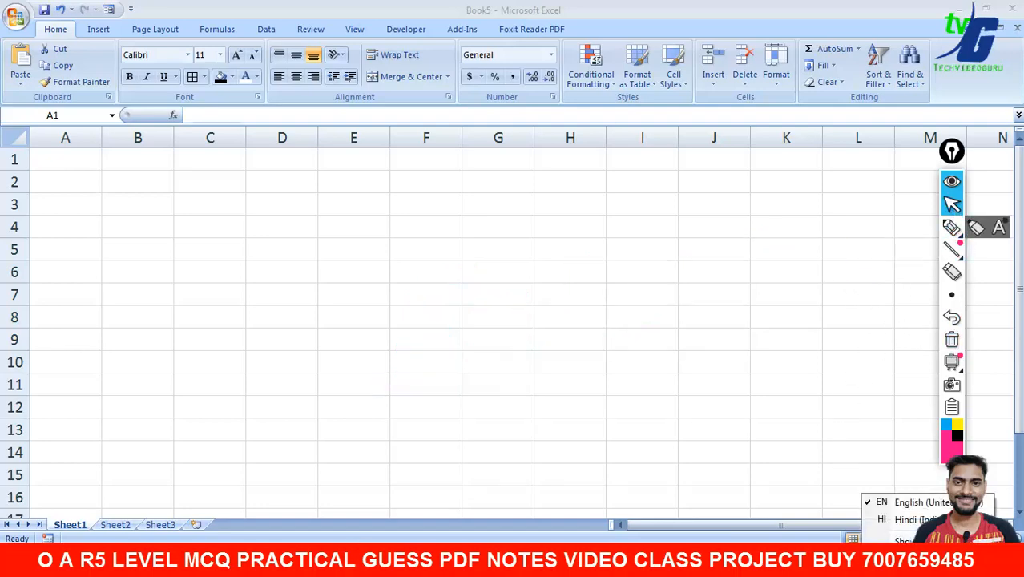
{"action": "left_click", "coordinate": [897, 520]}
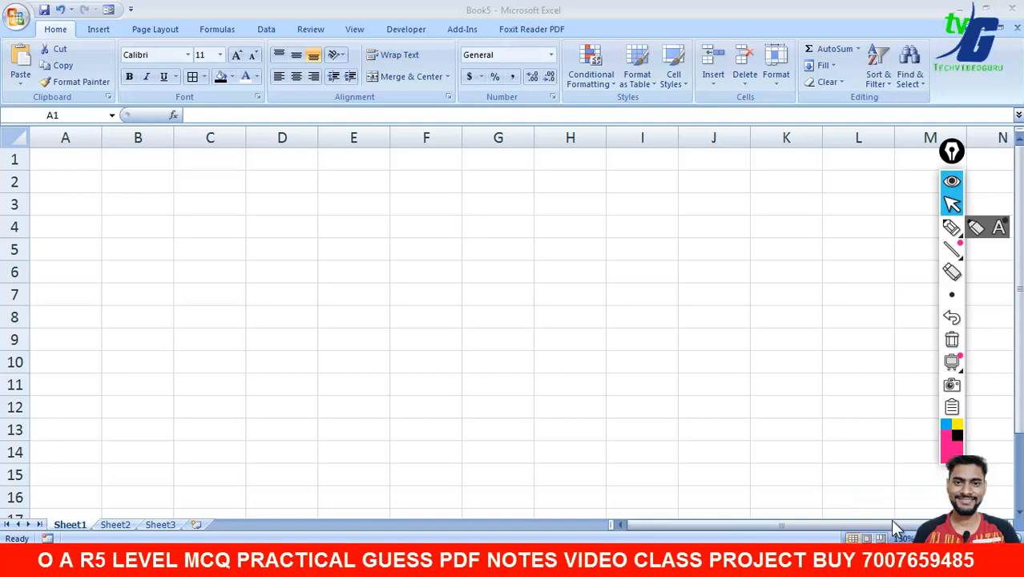
{"action": "left_click", "coordinate": [77, 163]}
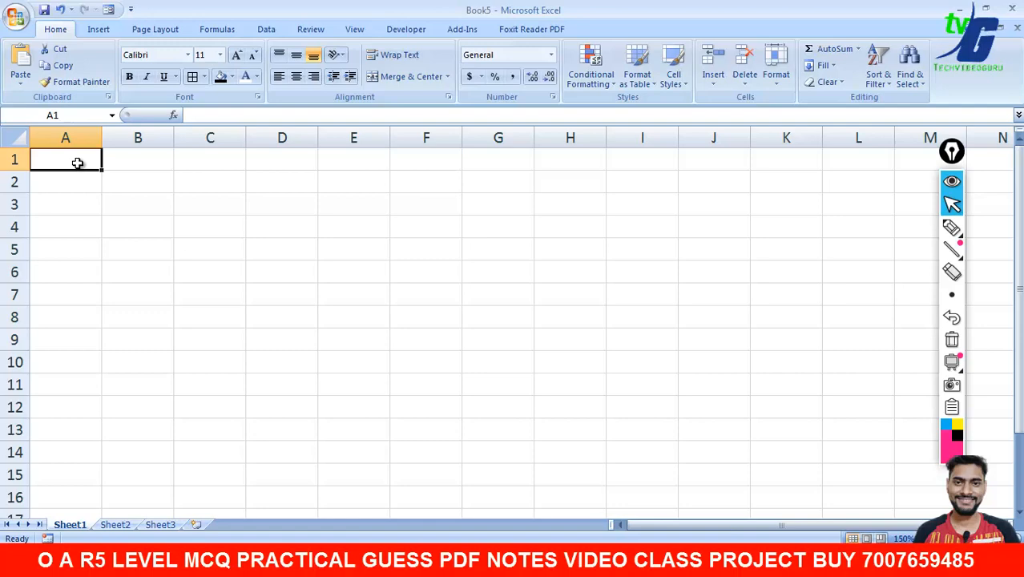
- Switch input to Hindi and enter the headings क्रम in A1 and नाम in B1
{"action": "type", "text": "KRA"}
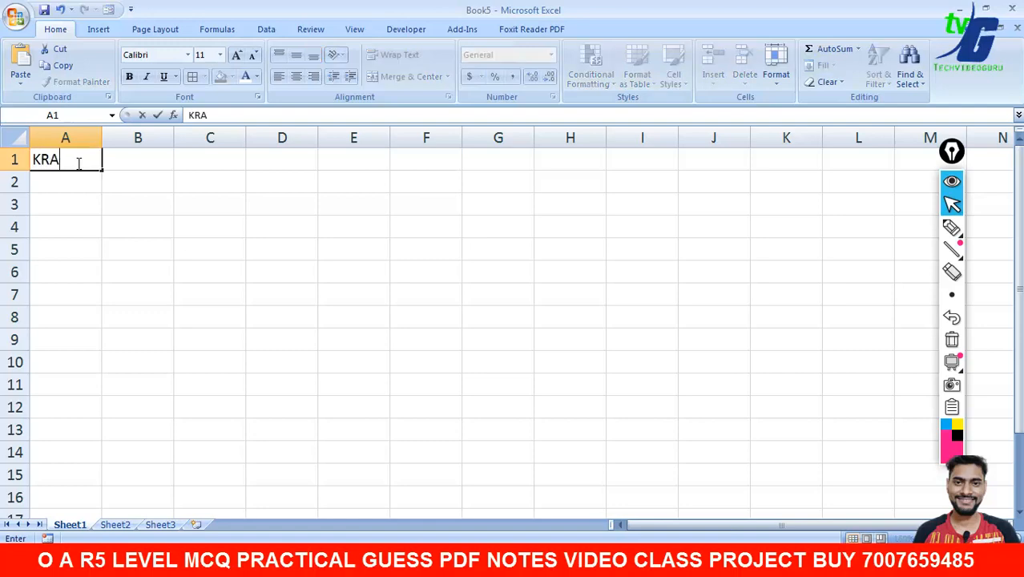
{"action": "key", "text": "BackSpace"}
{"action": "key", "text": "BackSpace"}
{"action": "key", "text": "BackSpace"}
{"action": "key", "text": "super+space"}
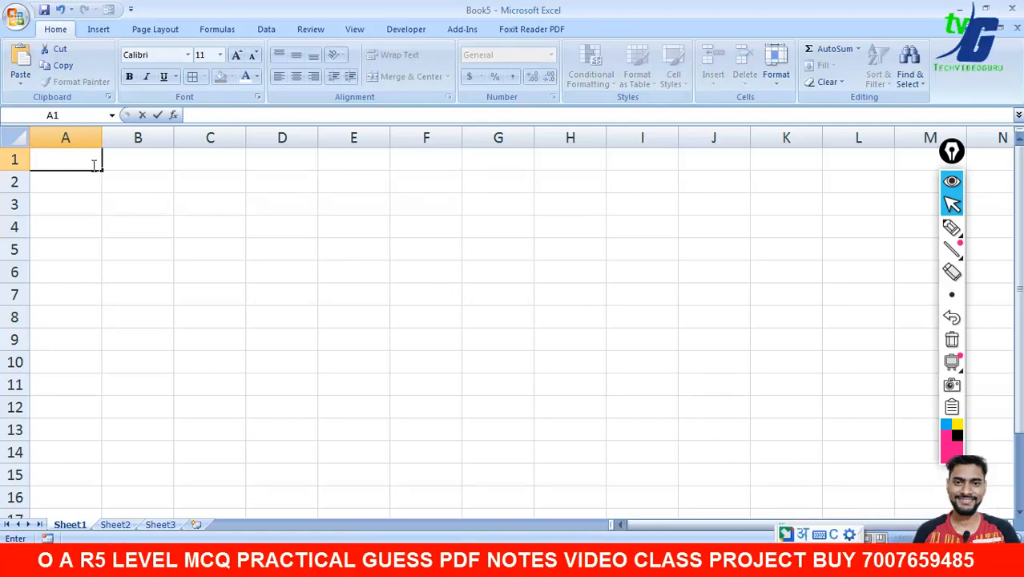
{"action": "type", "text": "RA"}
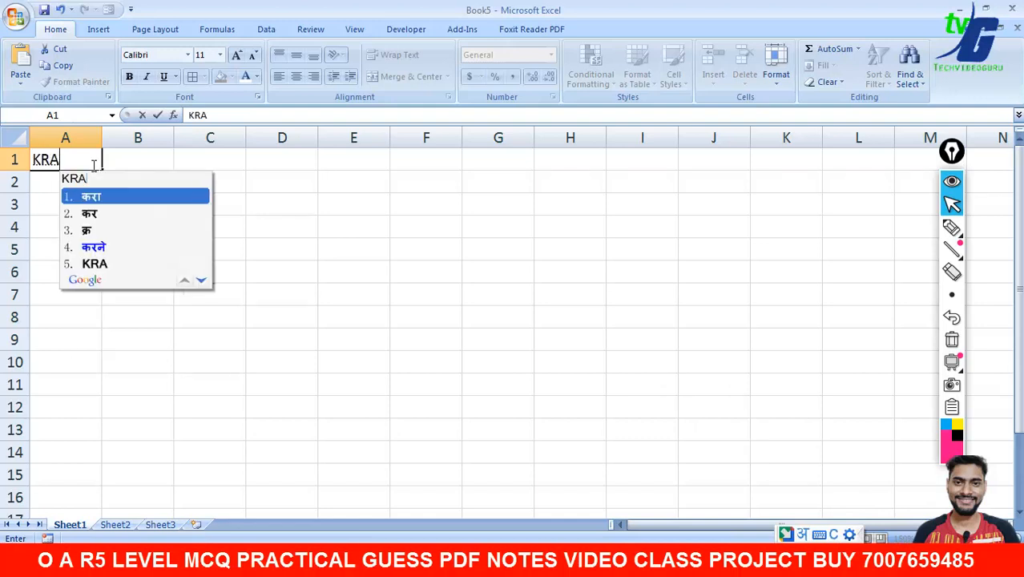
{"action": "type", "text": "M"}
{"action": "key", "text": "space"}
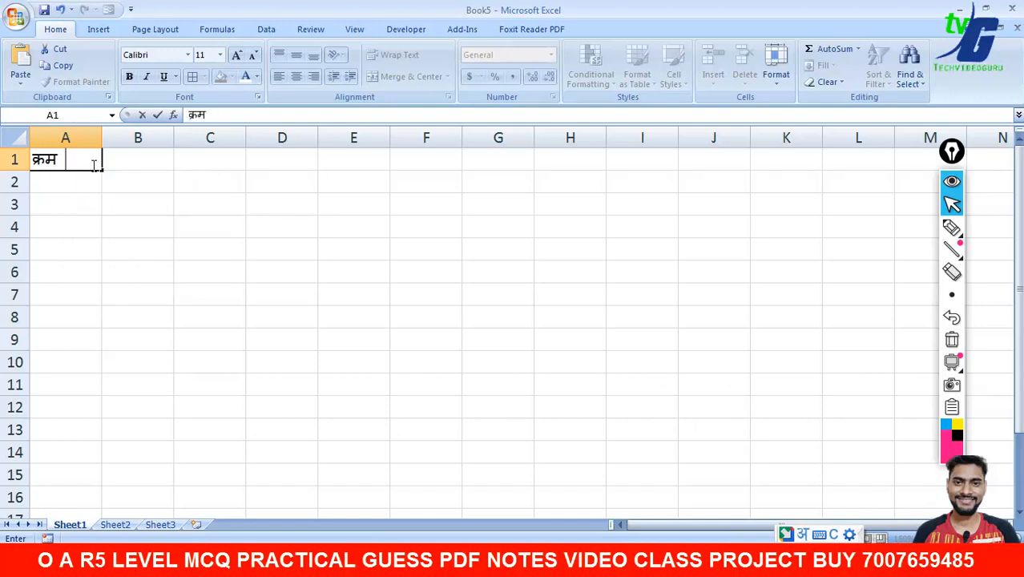
{"action": "key", "text": "Tab"}
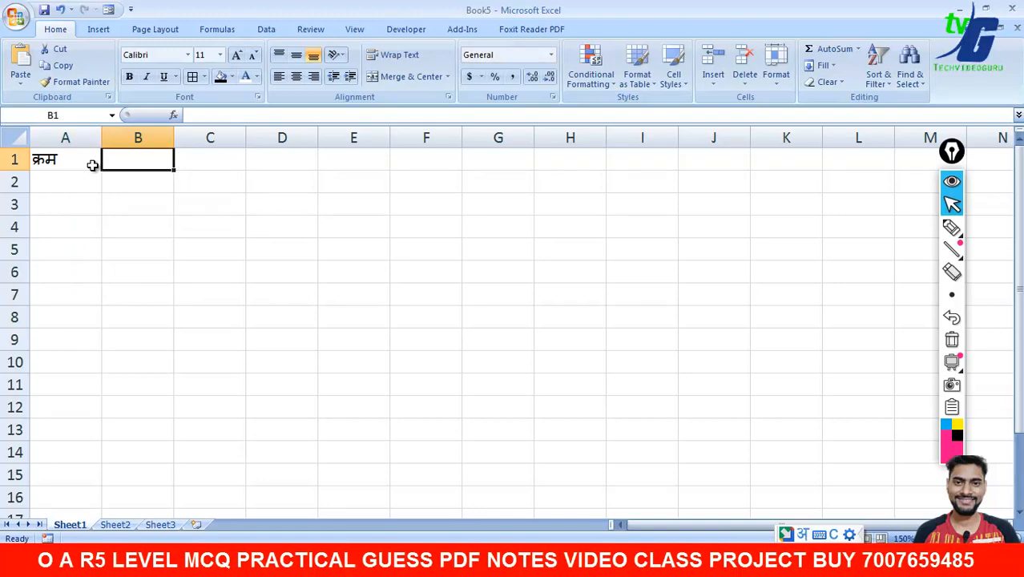
{"action": "type", "text": "NAAM"}
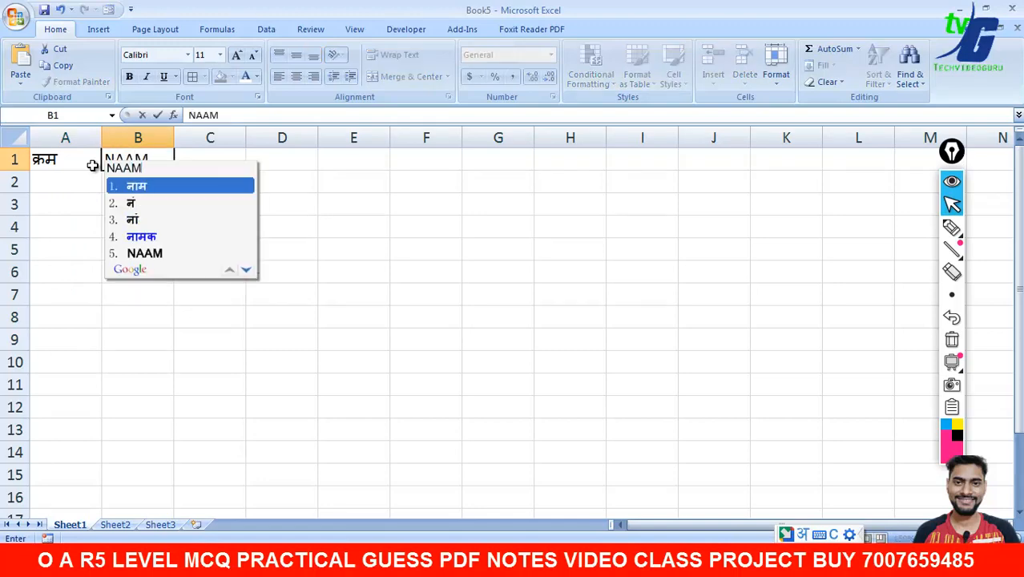
{"action": "key", "text": "space"}
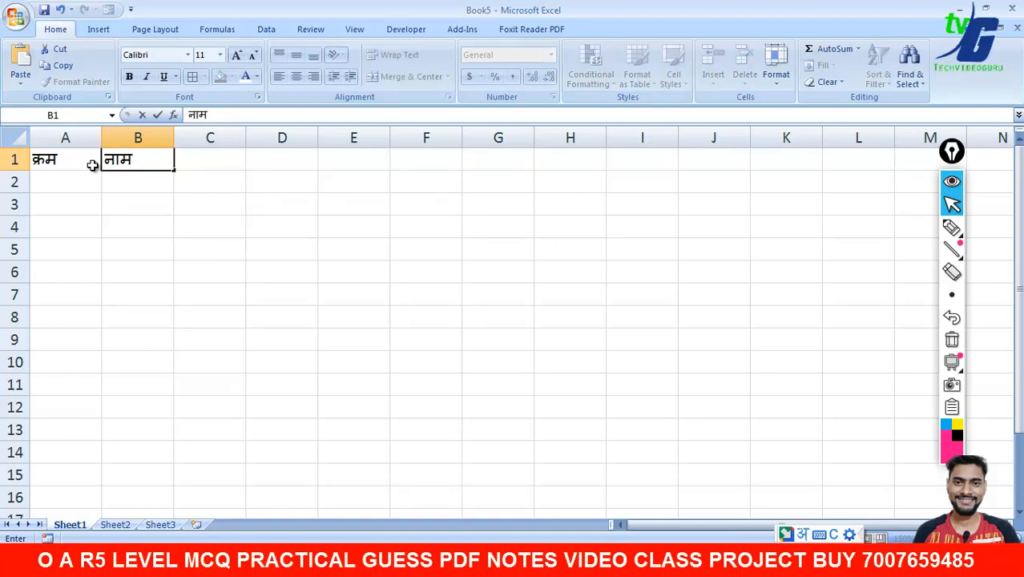
{"action": "key", "text": "Tab"}
- Enter the heading पिता का नाम in C1
{"action": "type", "text": "PITA"}
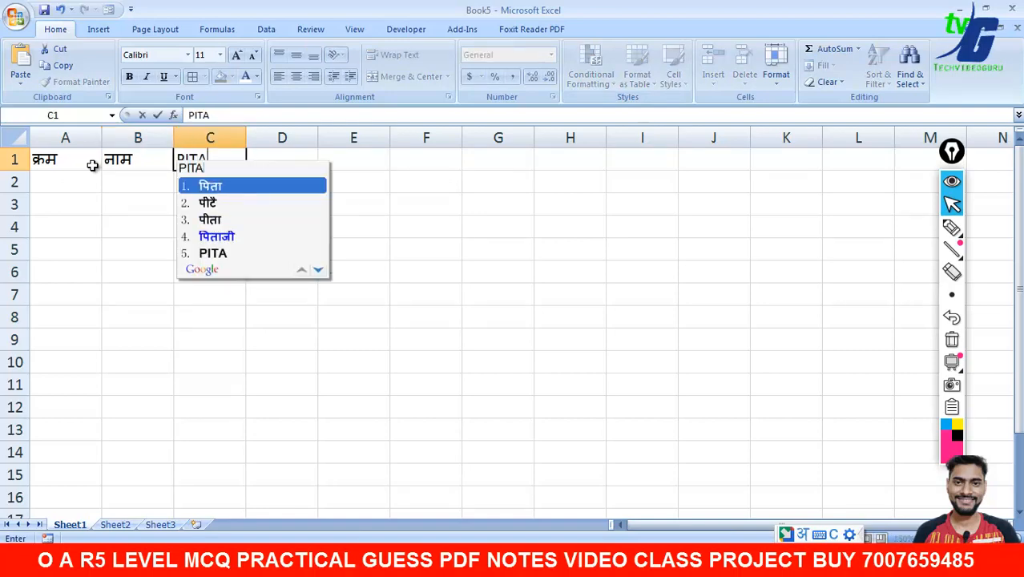
{"action": "key", "text": "space"}
{"action": "type", "text": "KA"}
{"action": "key", "text": "space"}
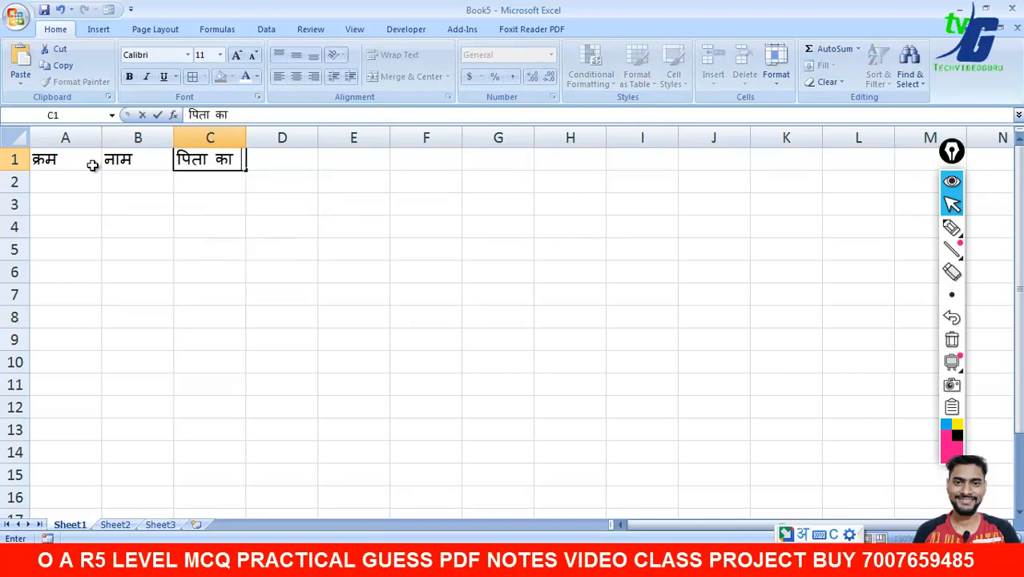
{"action": "type", "text": "NAAM"}
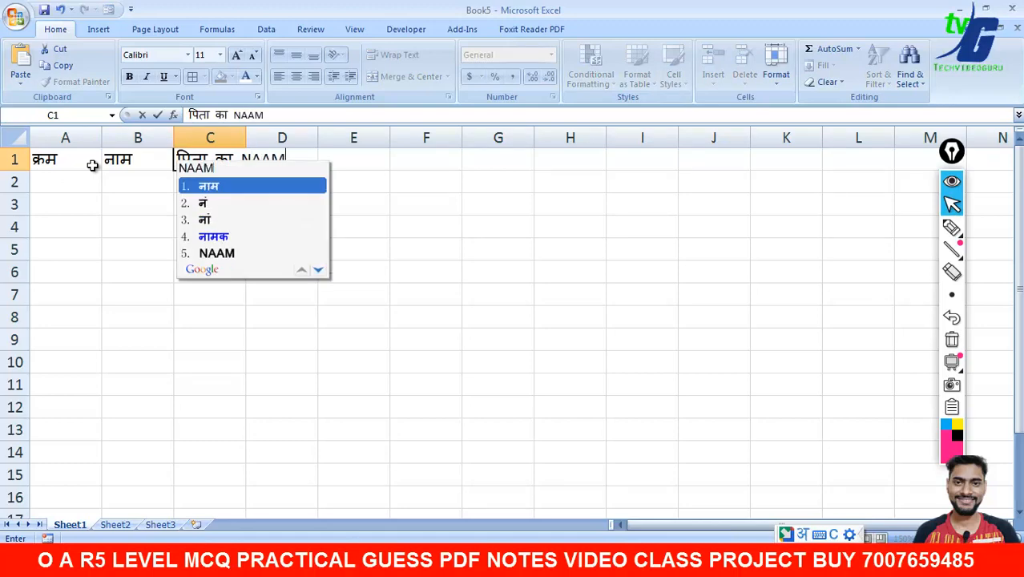
{"action": "key", "text": "space"}
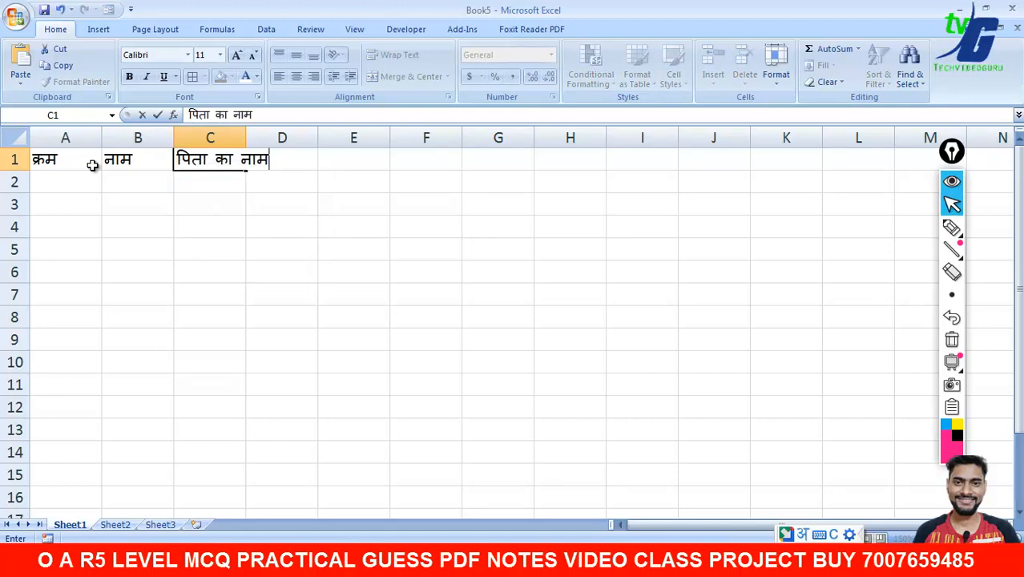
{"action": "key", "text": "Tab"}
- Enter the heading माता का नाम in D1
{"action": "type", "text": "MATA"}
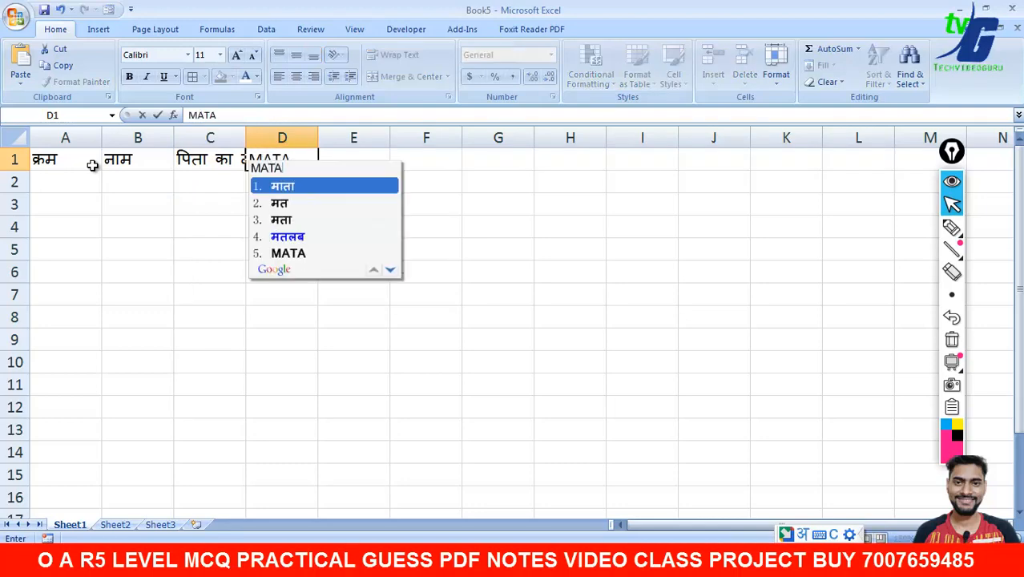
{"action": "key", "text": "space"}
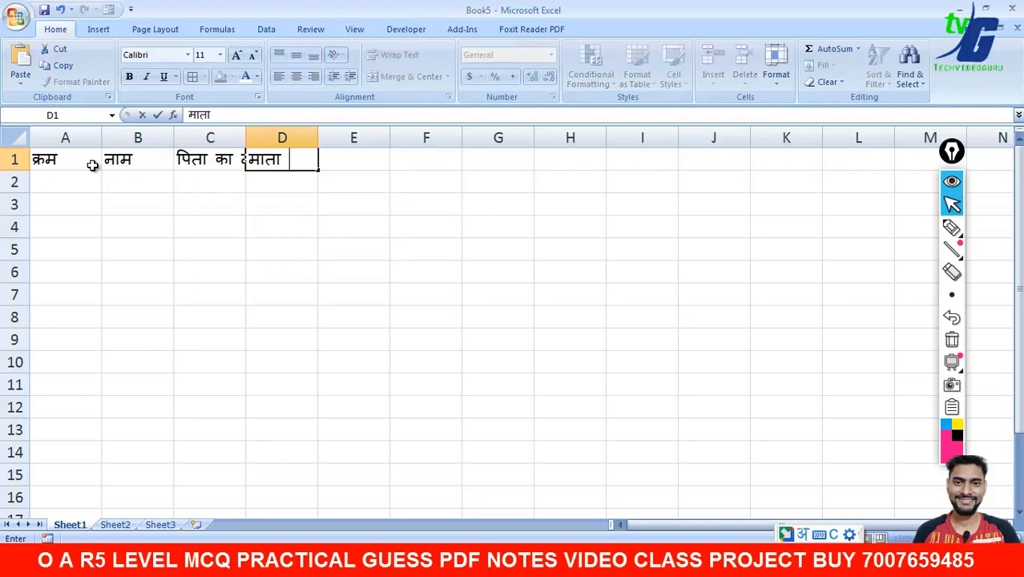
{"action": "type", "text": "KA"}
{"action": "key", "text": "space"}
{"action": "type", "text": "NAAM"}
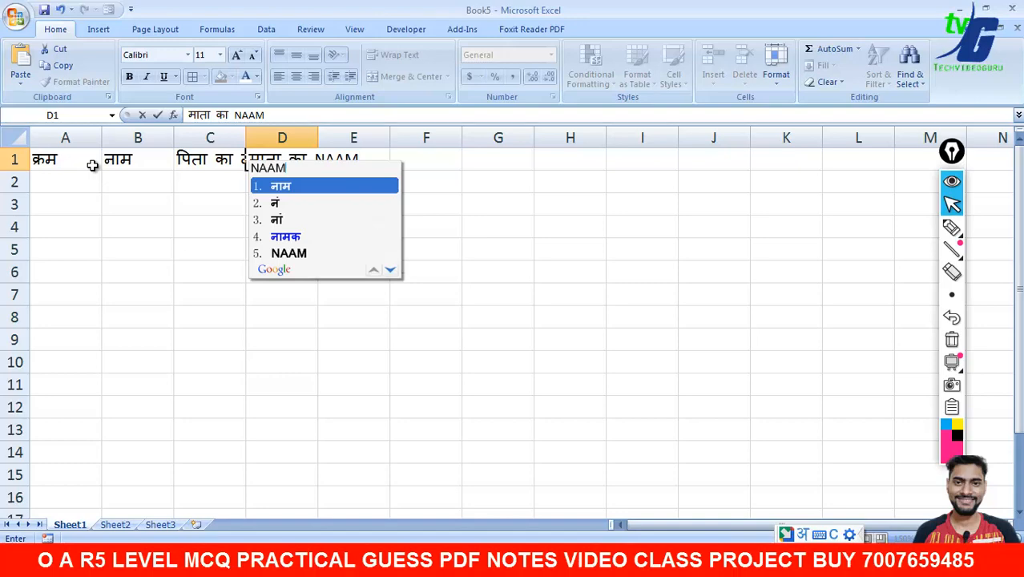
{"action": "key", "text": "Down"}
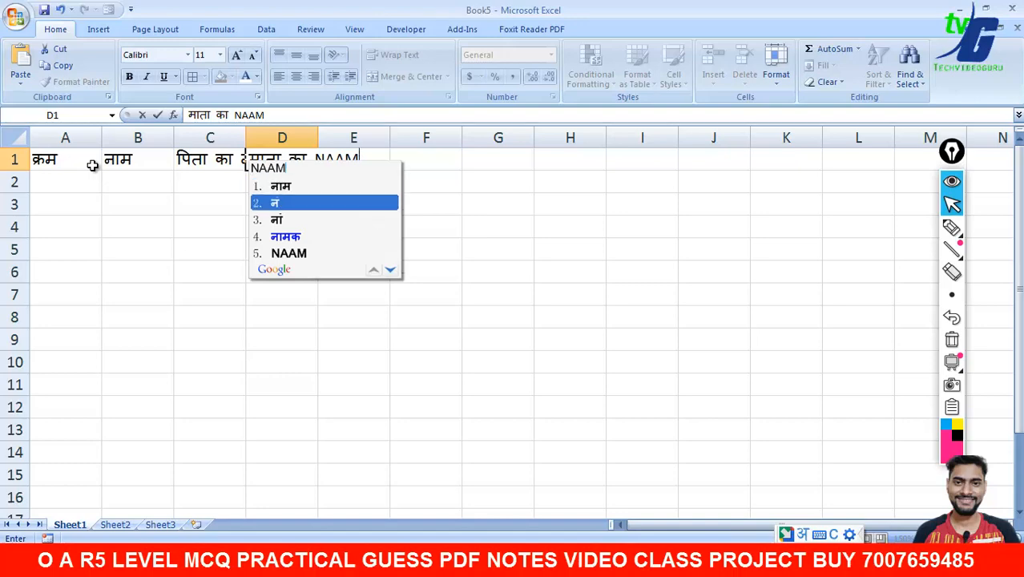
{"action": "key", "text": "Up"}
{"action": "key", "text": "Return"}
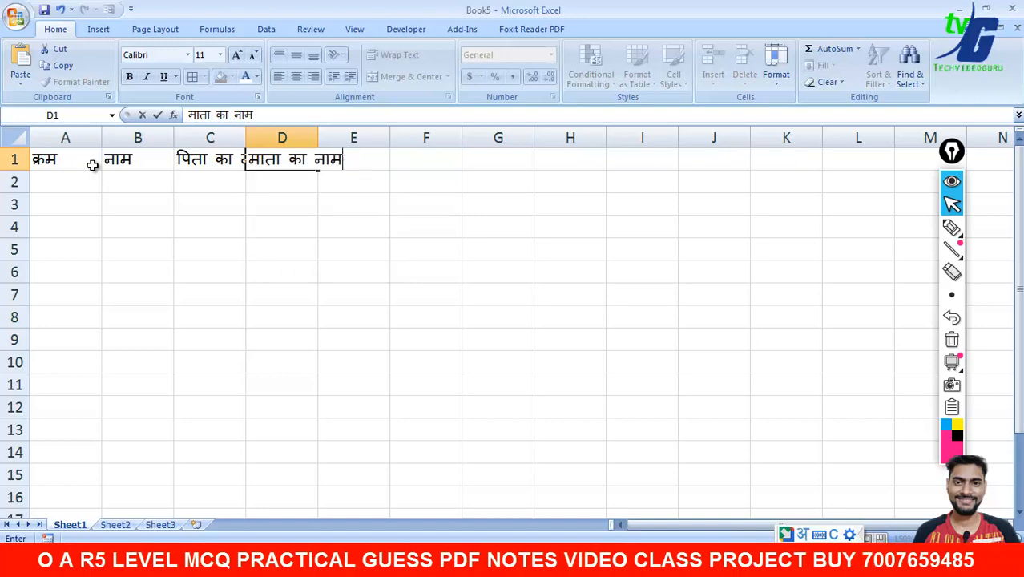
{"action": "key", "text": "Tab"}
- Enter the headings पता, उम्र and मोबाइल नंबर in E1, F1 and G1
{"action": "type", "text": "PATA"}
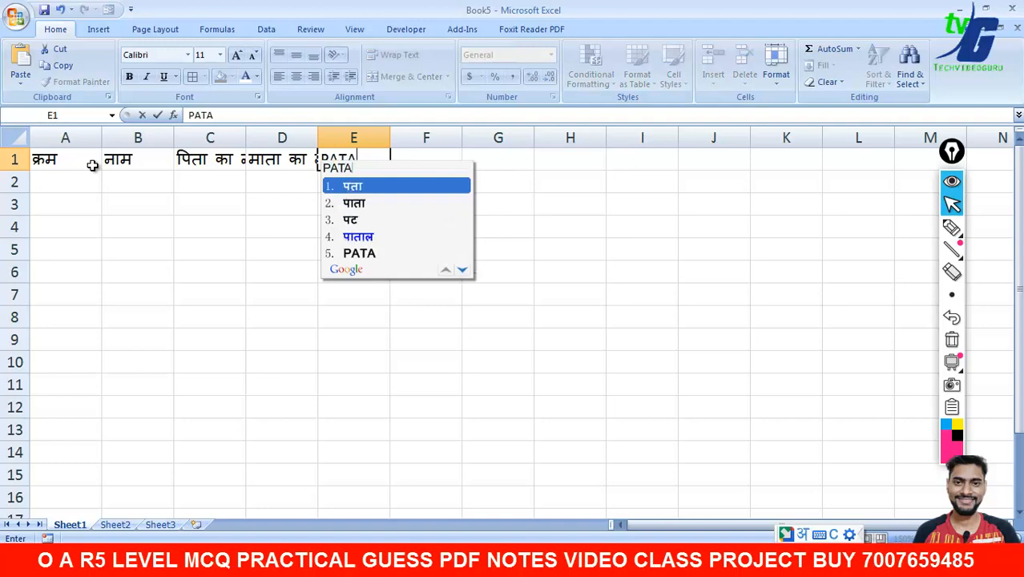
{"action": "key", "text": "Return"}
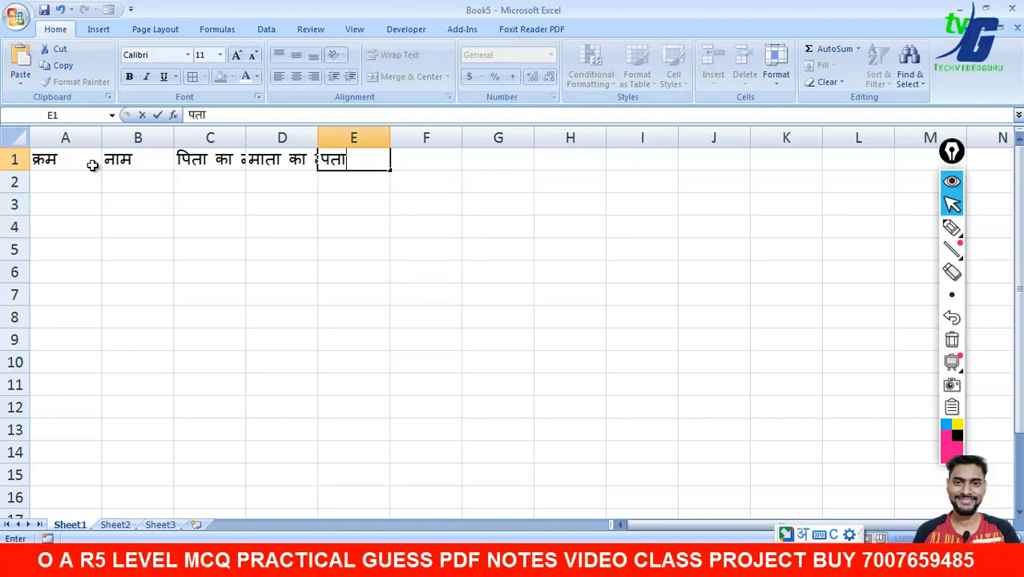
{"action": "key", "text": "Tab"}
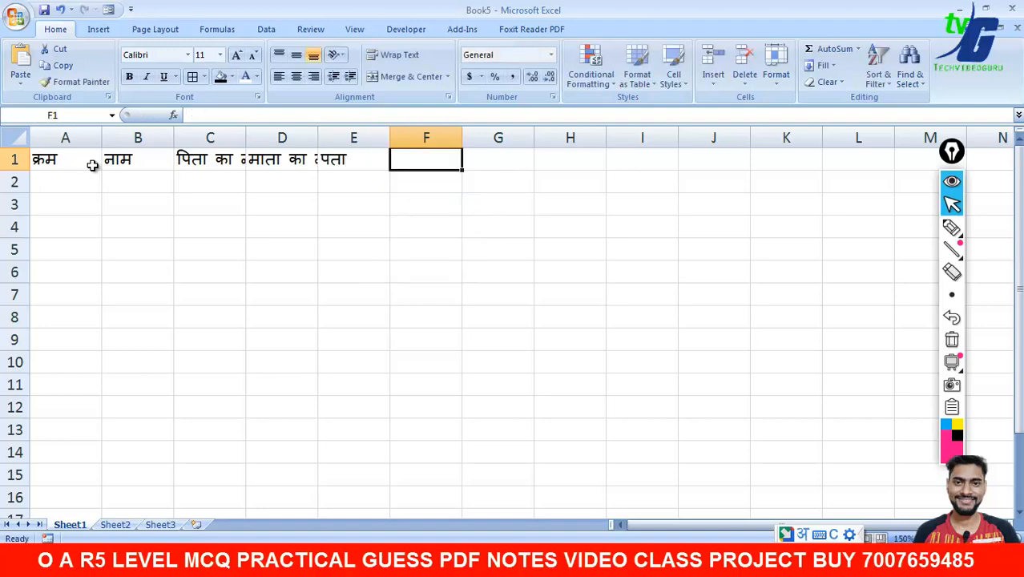
{"action": "type", "text": "UMR"}
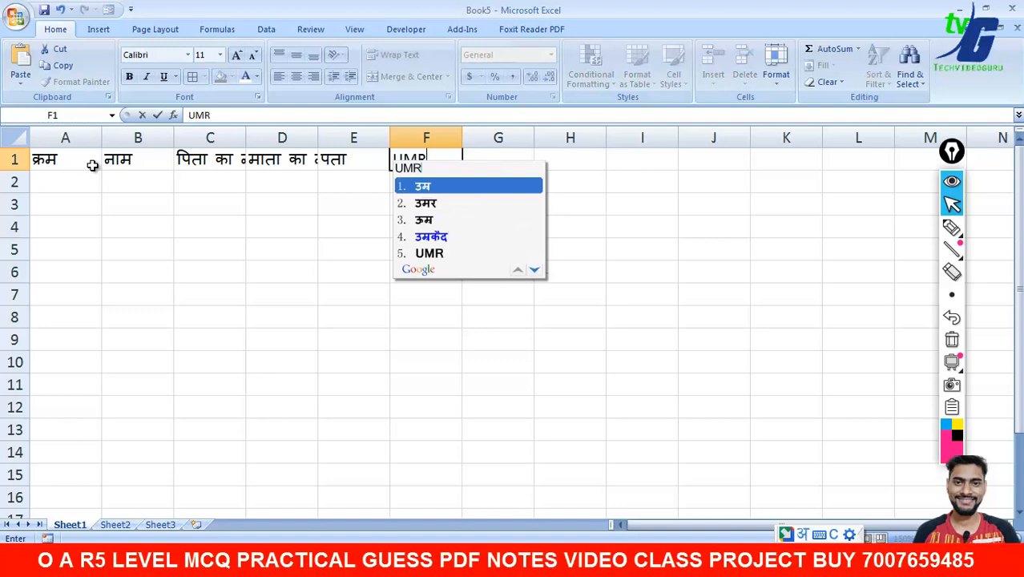
{"action": "key", "text": "Return"}
{"action": "key", "text": "Tab"}
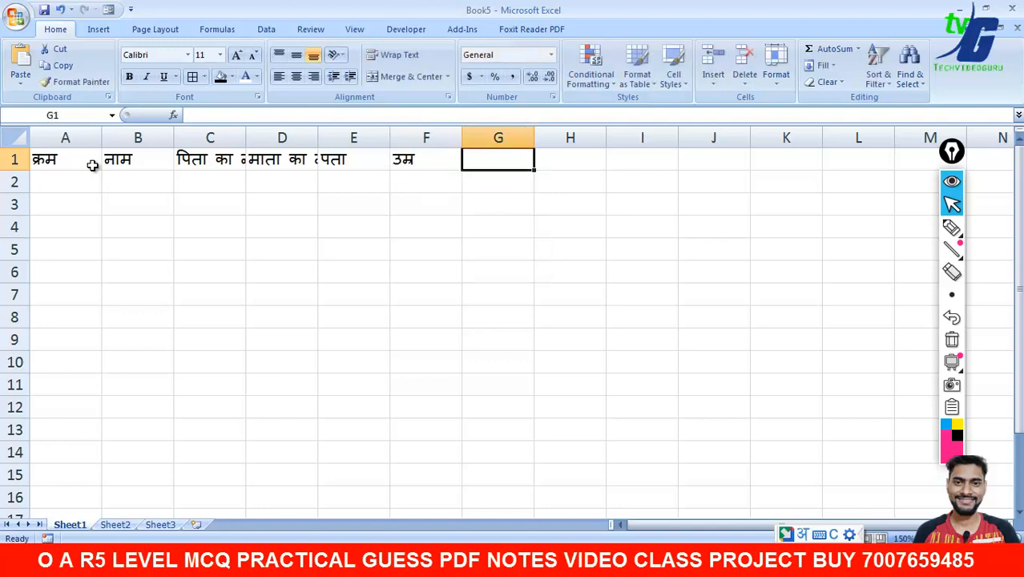
{"action": "type", "text": "MOBIL"}
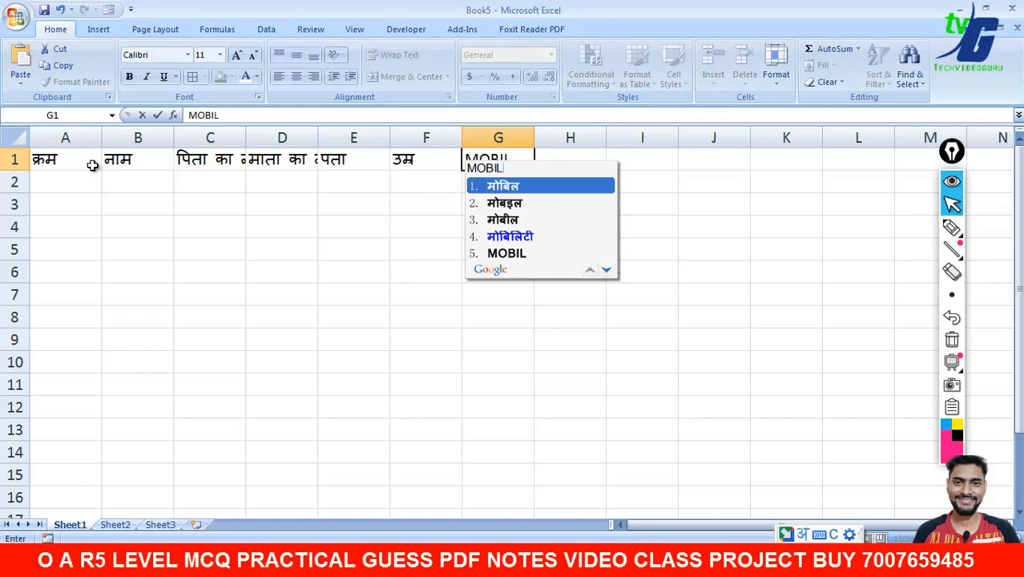
{"action": "key", "text": "Down"}
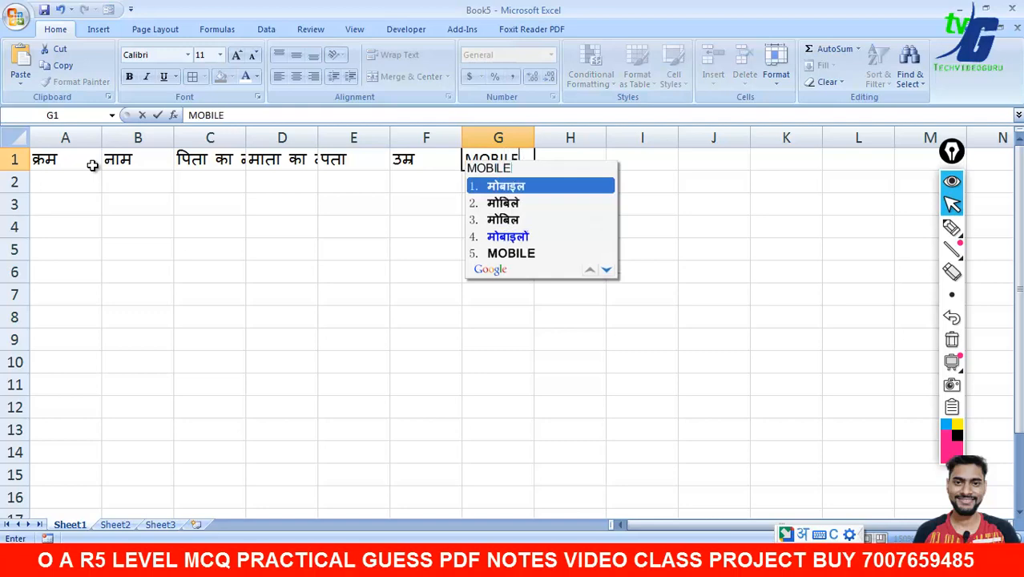
{"action": "key", "text": "space"}
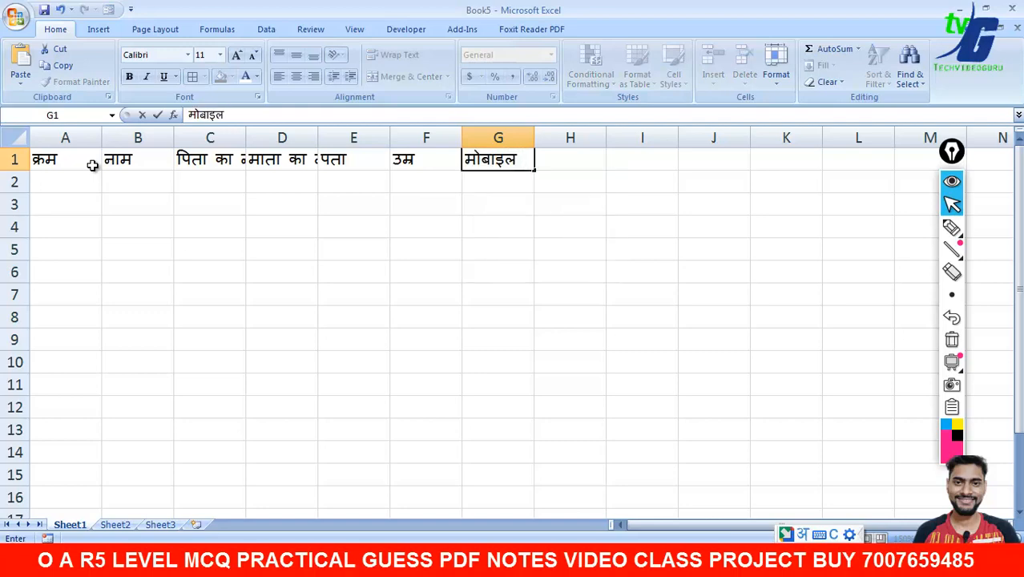
{"action": "type", "text": "NUMBER"}
{"action": "key", "text": "space"}
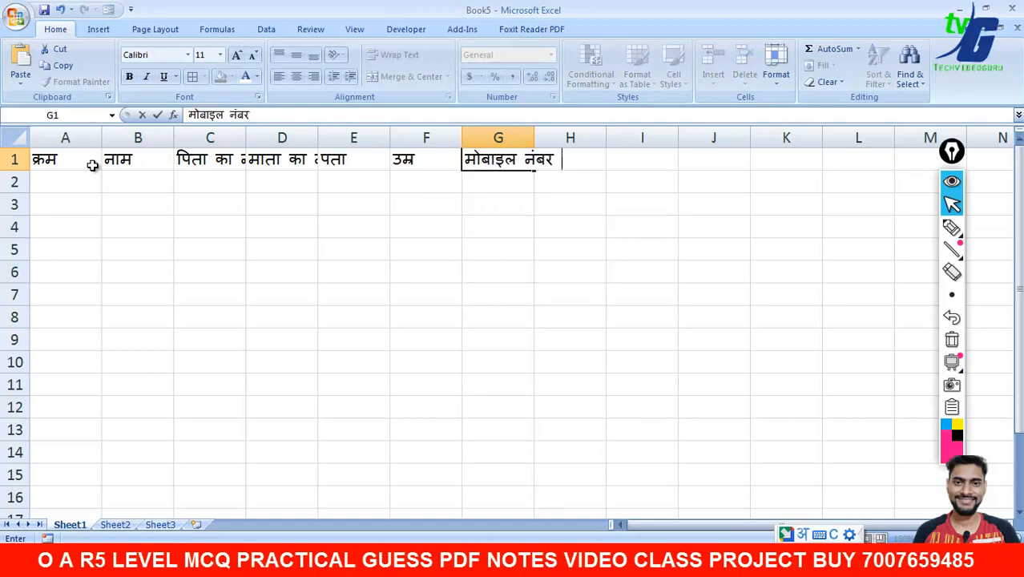
- Finish the मोबाइल नंबर heading and autofit columns C, D and G to their headings
{"action": "left_click", "coordinate": [439, 318]}
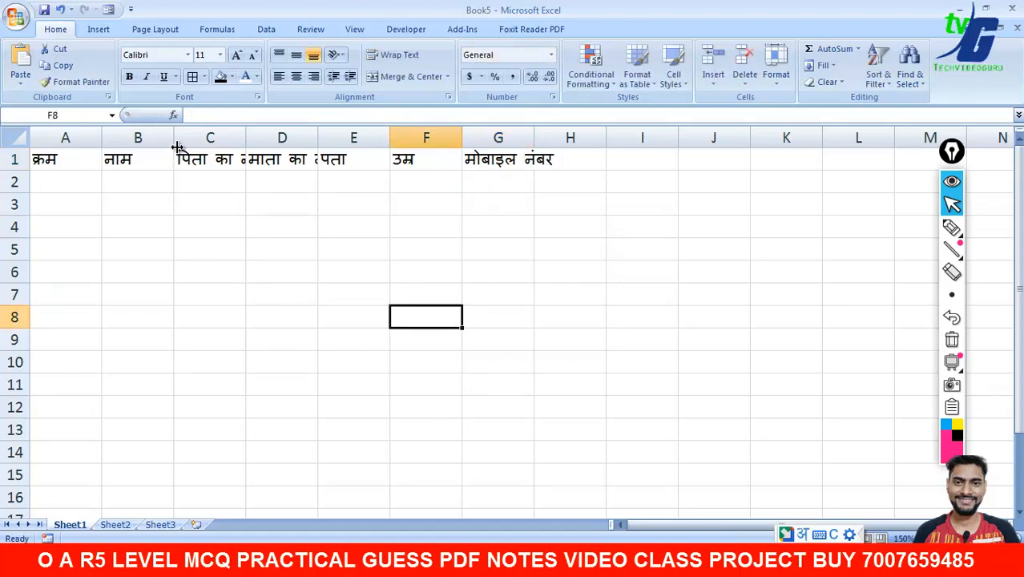
{"action": "double_click", "coordinate": [244, 144]}
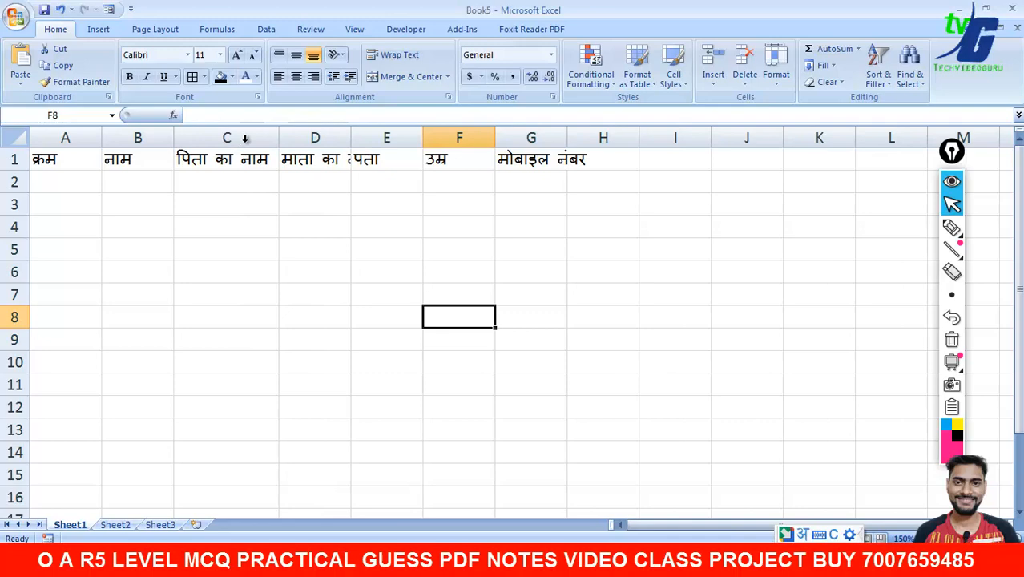
{"action": "double_click", "coordinate": [350, 138]}
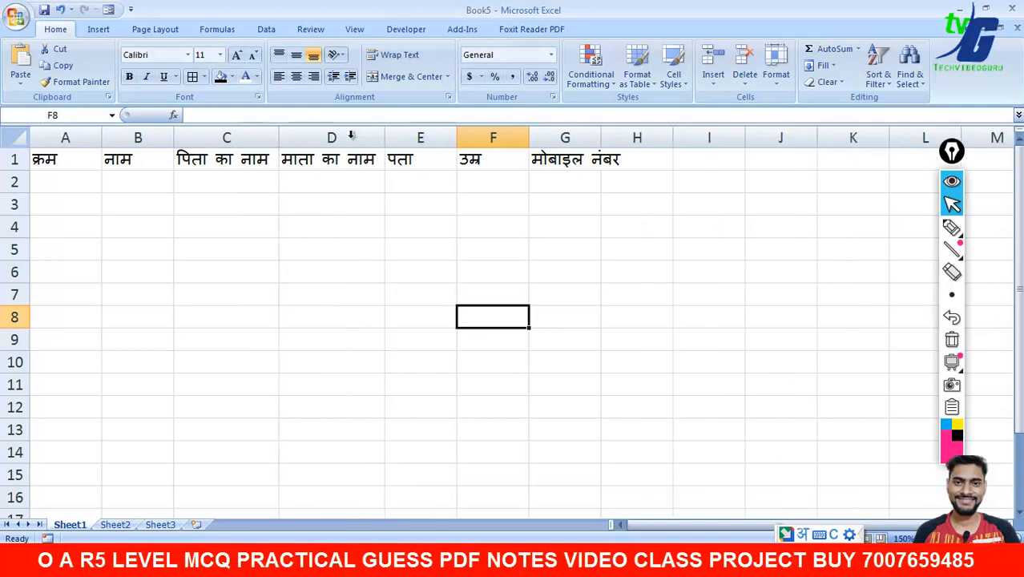
{"action": "left_click_drag", "start_coordinate": [602, 142], "coordinate": [602, 141]}
{"action": "double_click", "coordinate": [602, 142]}
{"action": "left_click", "coordinate": [99, 202]}
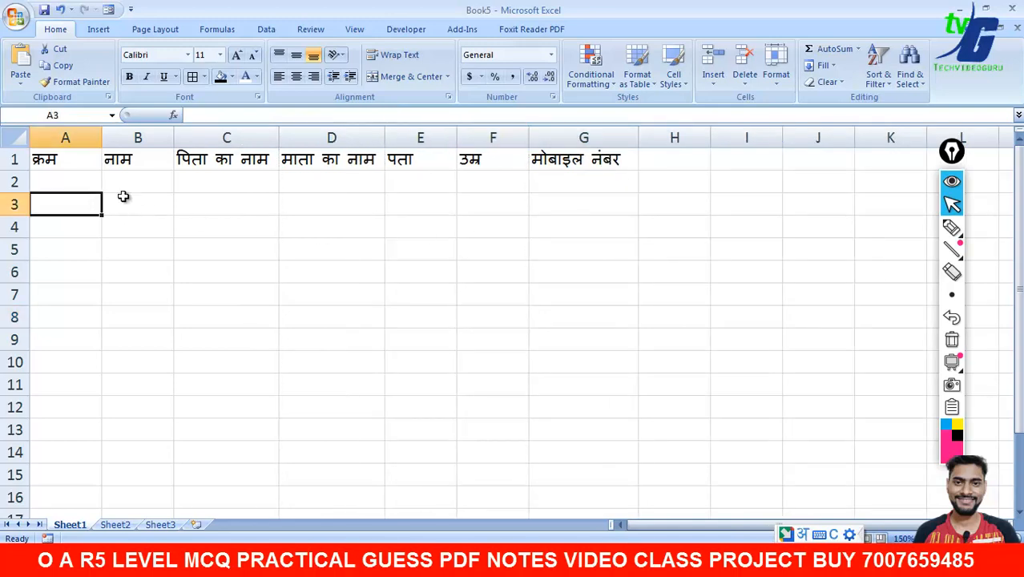
{"action": "left_click", "coordinate": [80, 184]}
- Give the header row A1:G1 a black fill with bold white text
{"action": "left_click_drag", "start_coordinate": [38, 160], "coordinate": [572, 159]}
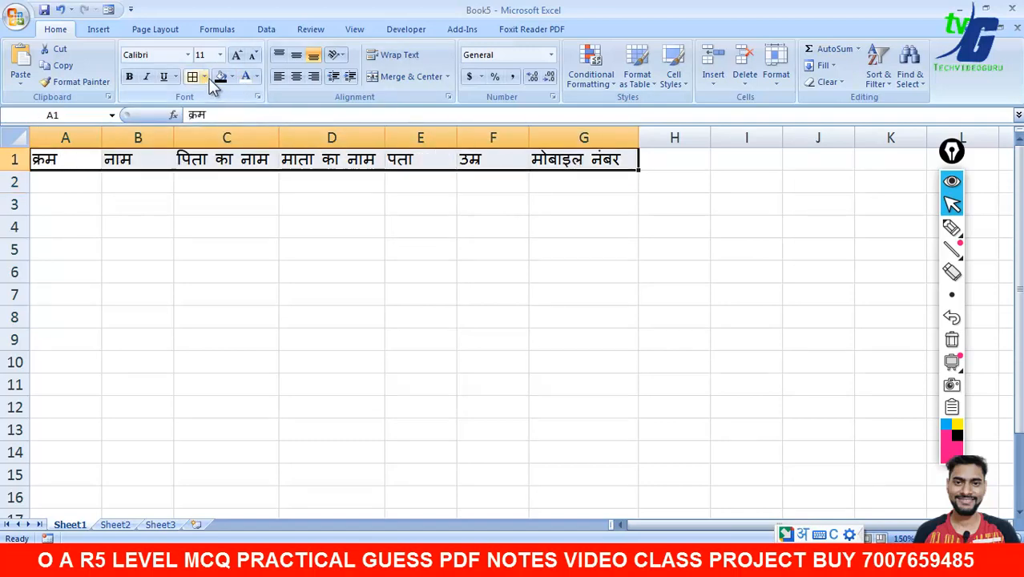
{"action": "left_click", "coordinate": [233, 77]}
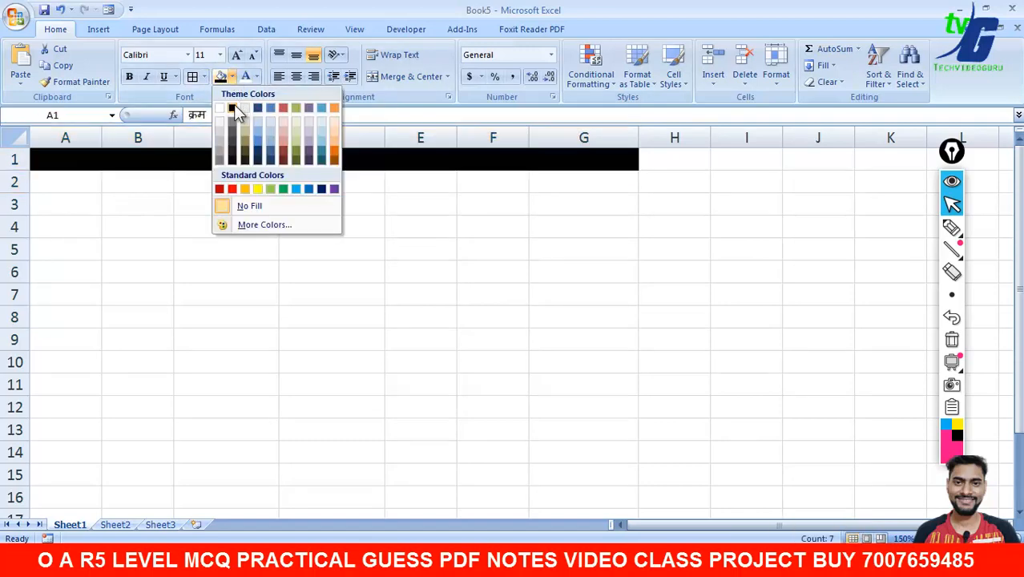
{"action": "left_click", "coordinate": [236, 109]}
{"action": "left_click", "coordinate": [245, 78]}
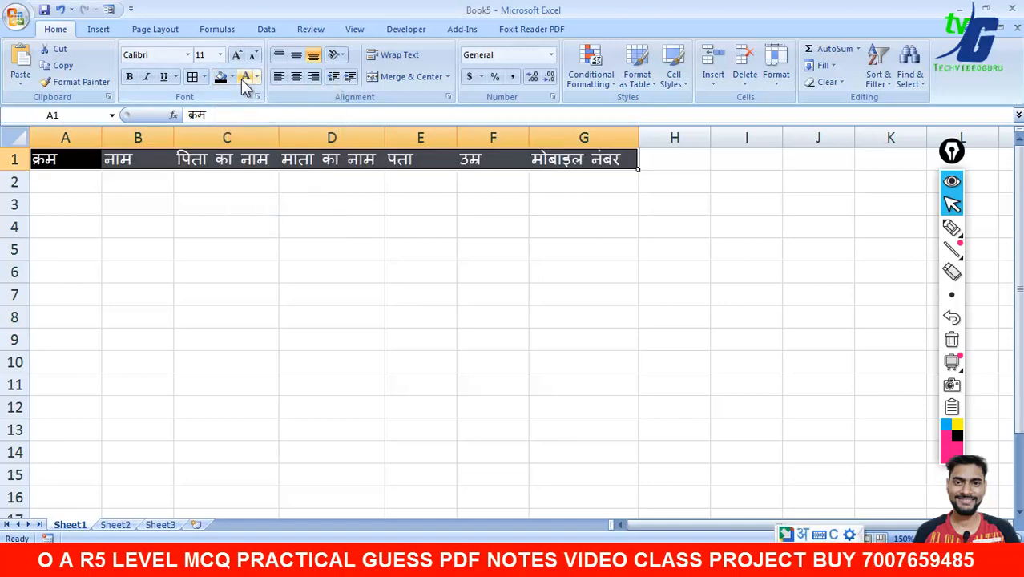
{"action": "left_click", "coordinate": [129, 77]}
{"action": "left_click", "coordinate": [138, 204]}
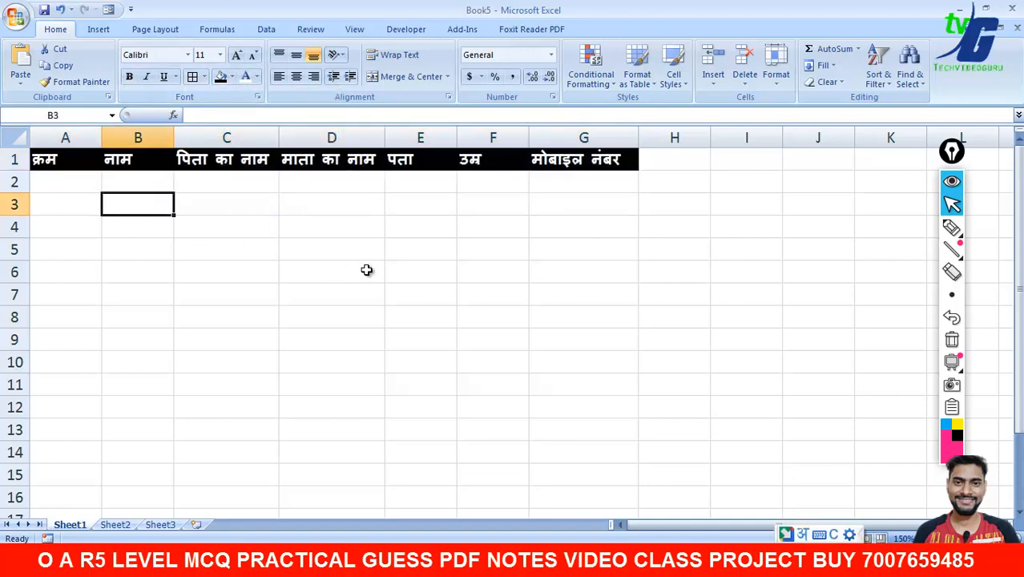
{"action": "left_click", "coordinate": [129, 77]}
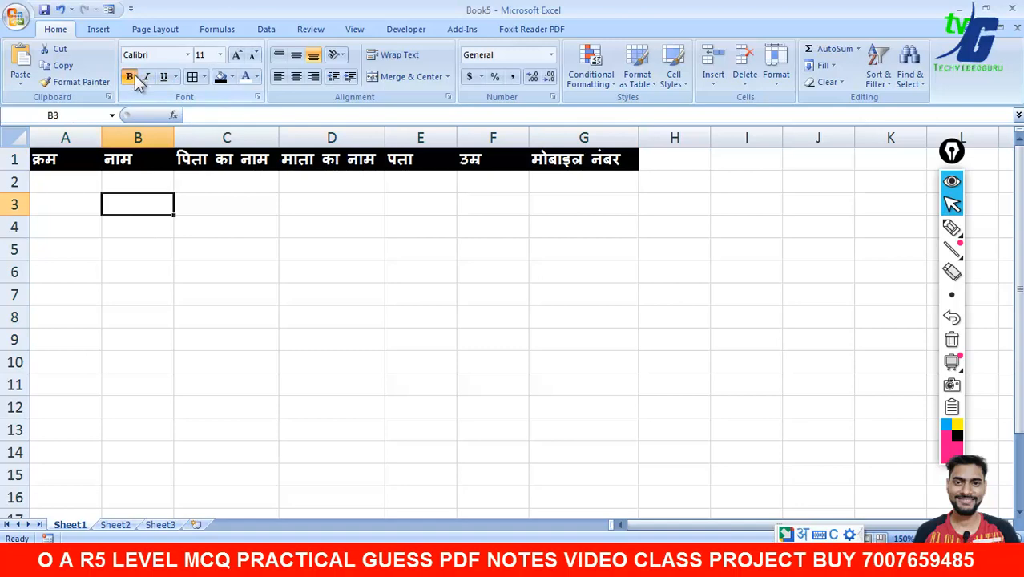
{"action": "left_click_drag", "start_coordinate": [50, 162], "coordinate": [593, 160]}
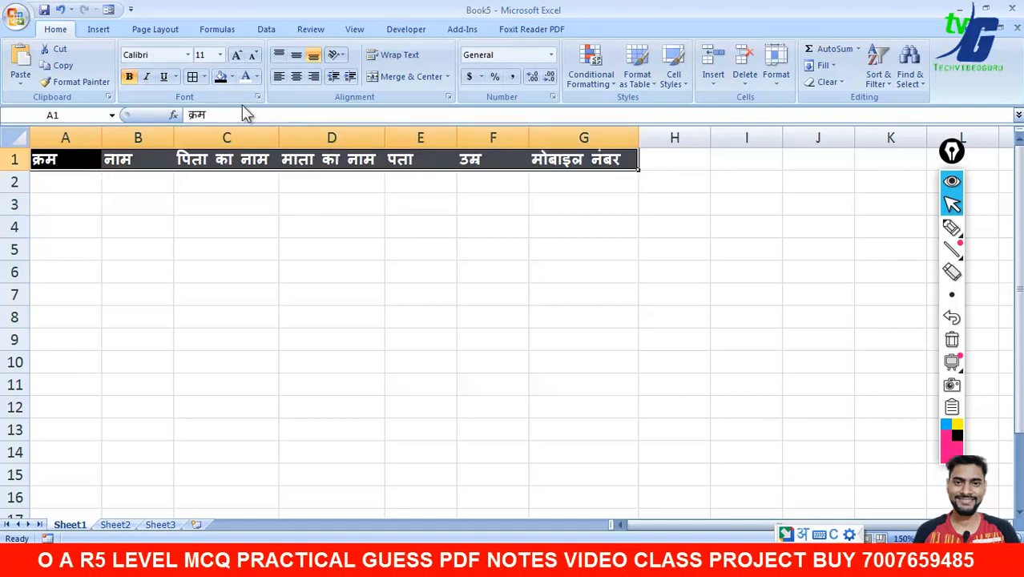
- Enter 1 and 2 in A2:A3 and fill the serial numbers down to 14 in A15
{"action": "left_click", "coordinate": [94, 183]}
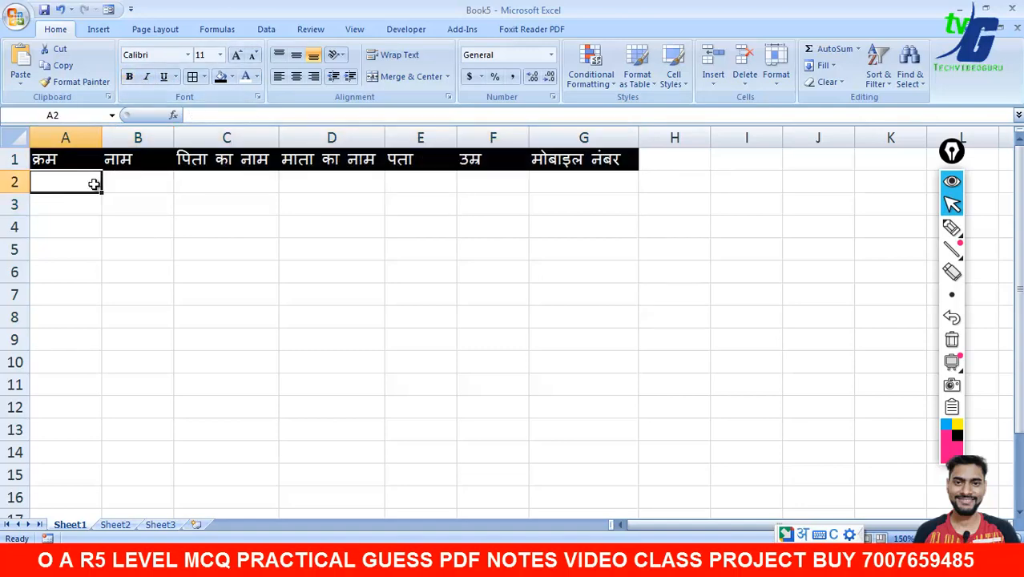
{"action": "type", "text": "1"}
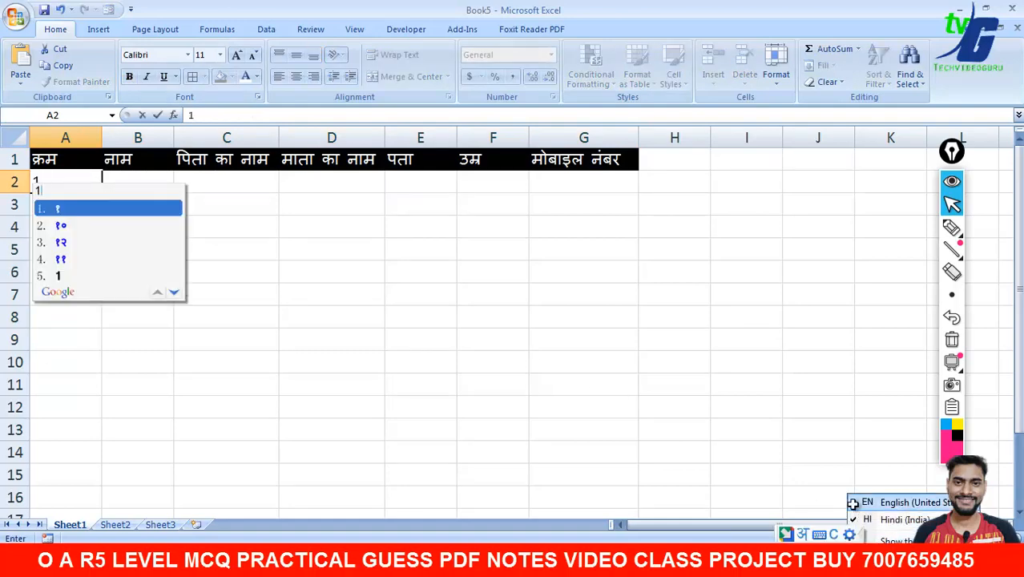
{"action": "key", "text": "Escape"}
{"action": "key", "text": "Escape"}
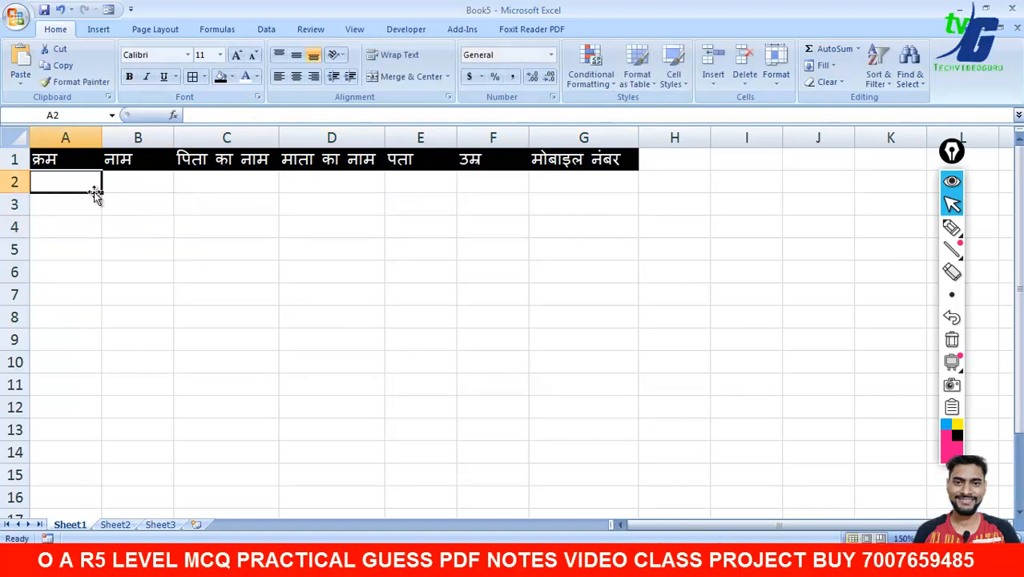
{"action": "type", "text": "1"}
{"action": "key", "text": "Return"}
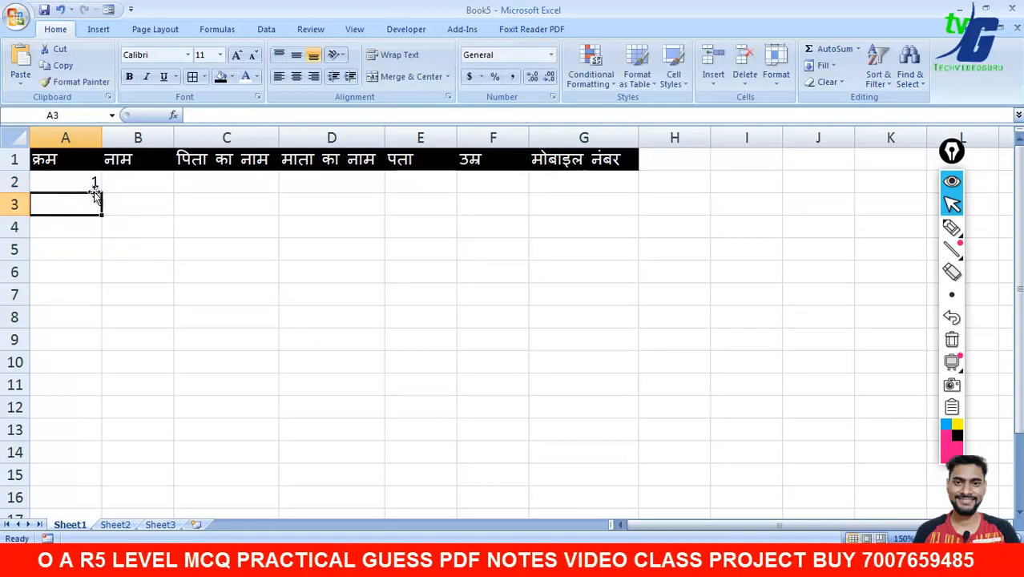
{"action": "type", "text": "2"}
{"action": "key", "text": "Return"}
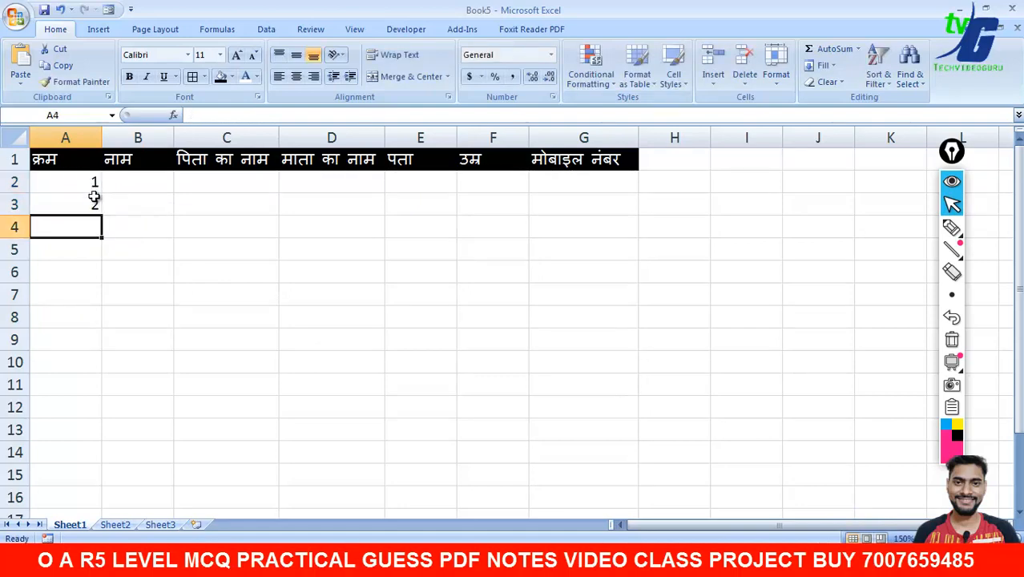
{"action": "left_click", "coordinate": [96, 183]}
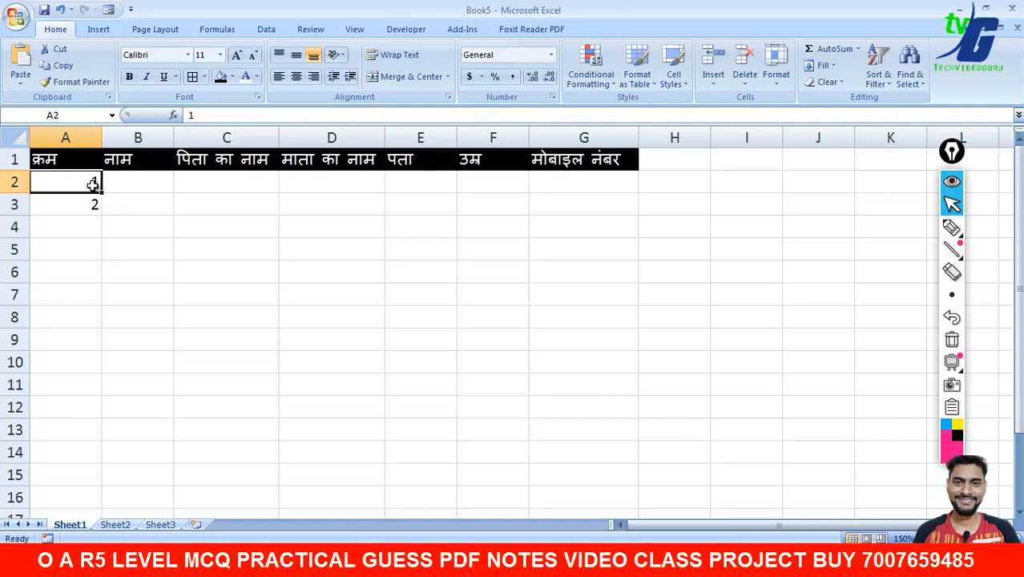
{"action": "left_click_drag", "start_coordinate": [94, 183], "coordinate": [91, 481]}
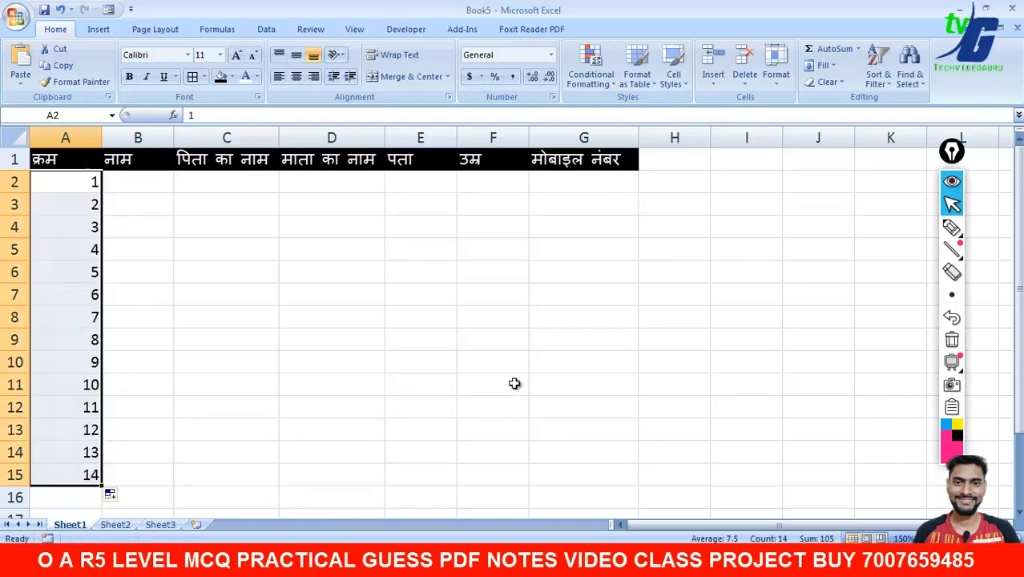
{"action": "left_click", "coordinate": [514, 383]}
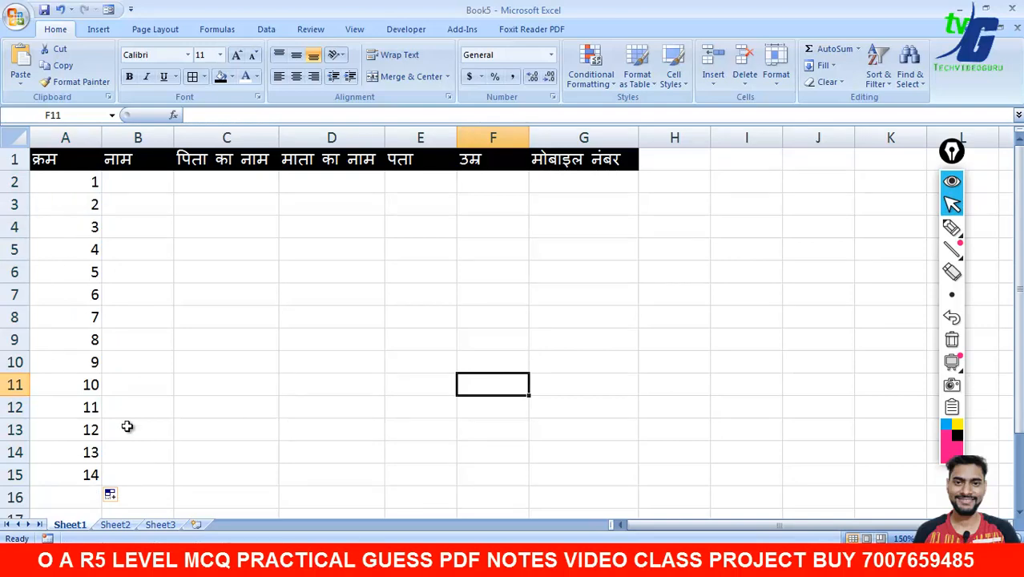
- Select B2 and switch the input language to Hindi
{"action": "left_click", "coordinate": [144, 182]}
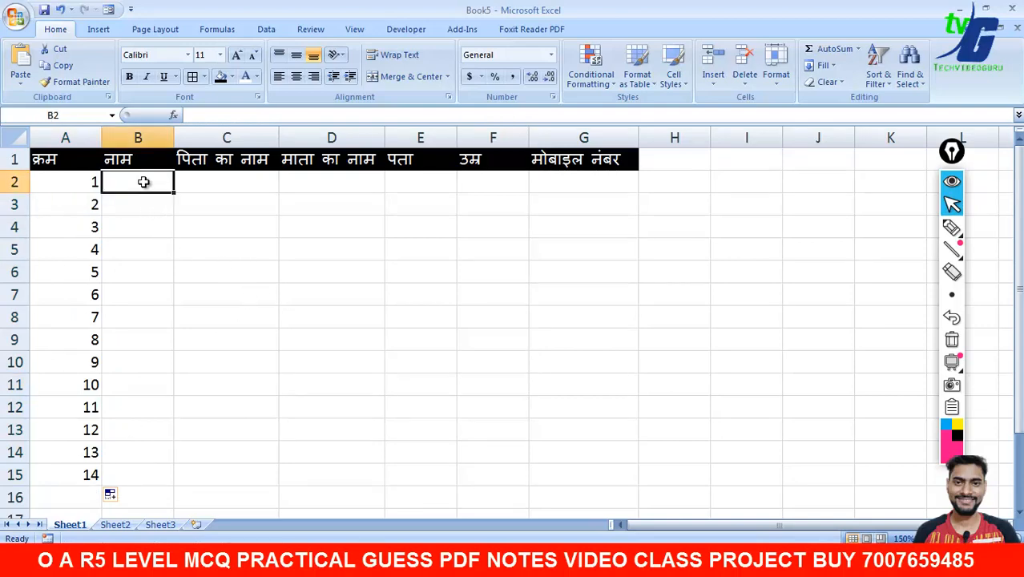
{"action": "left_click", "coordinate": [866, 561]}
{"action": "left_click", "coordinate": [880, 523]}
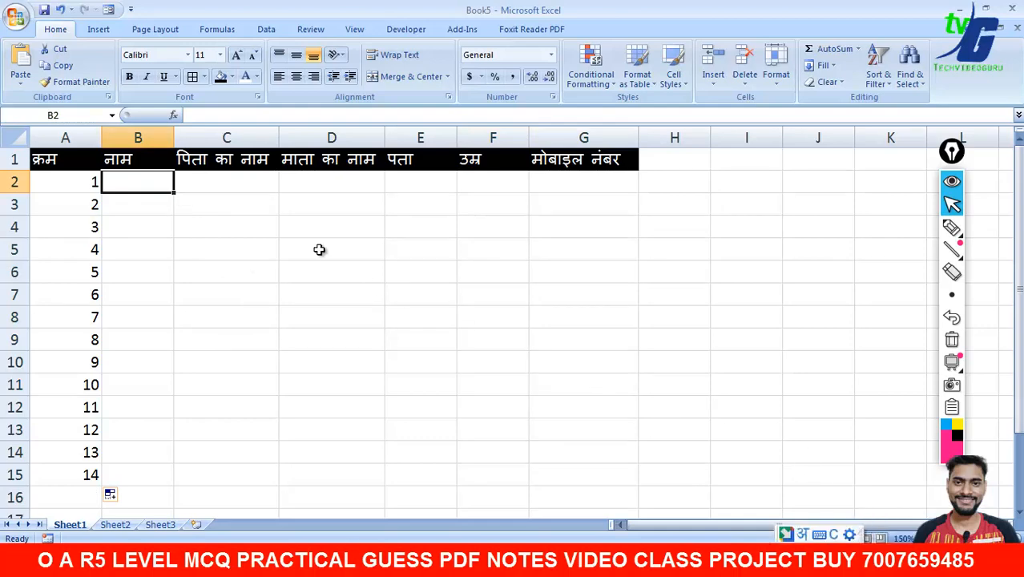
{"action": "left_click", "coordinate": [202, 188]}
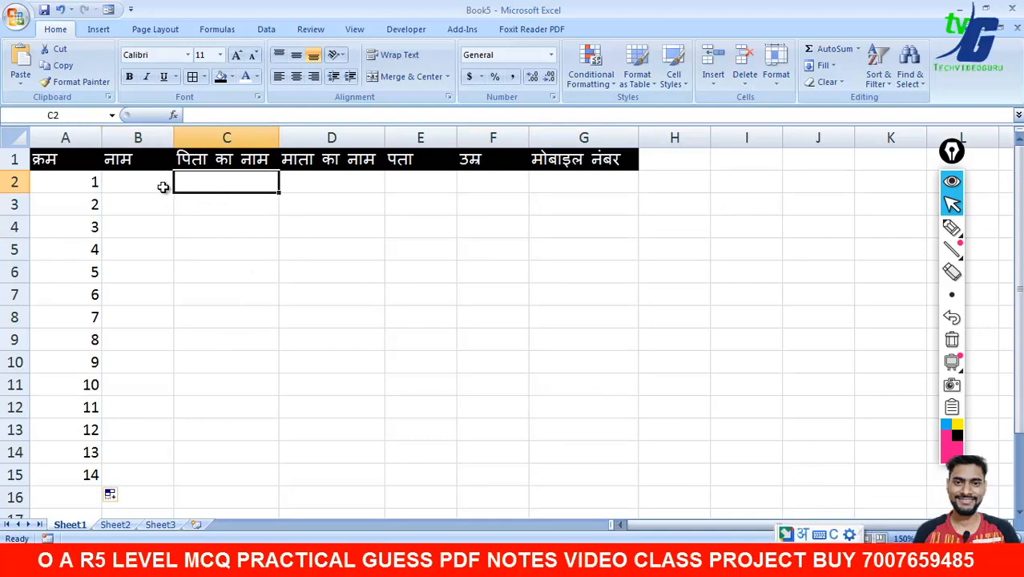
- Enter the student's name in Hindi in B2 and autofit column B
{"action": "left_click", "coordinate": [161, 187]}
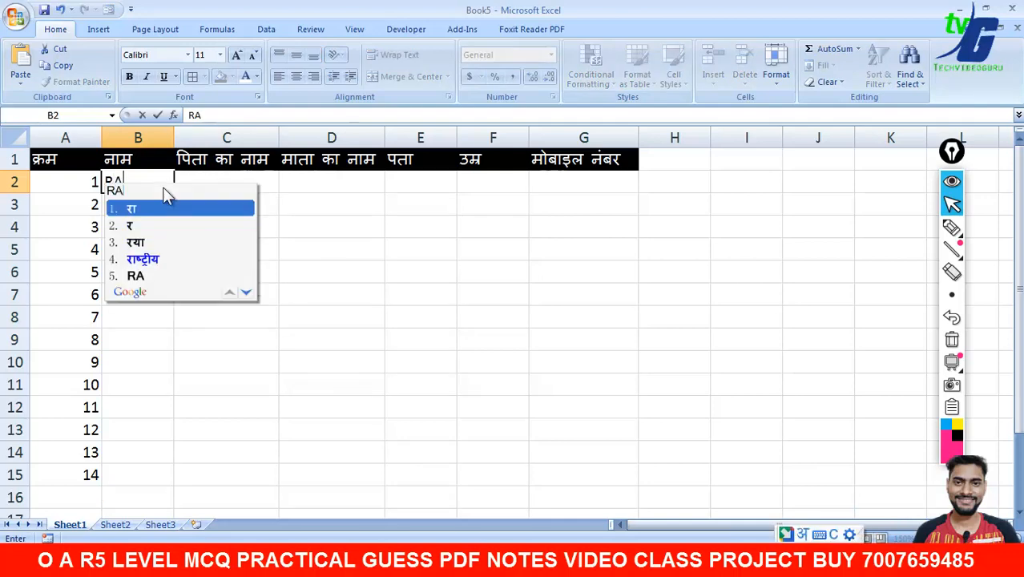
{"action": "key", "text": "space"}
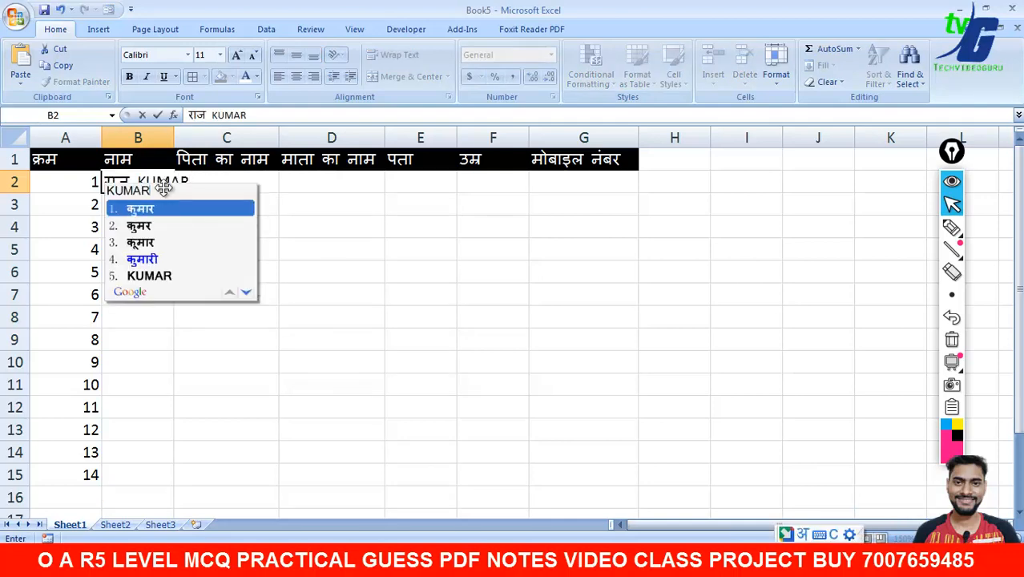
{"action": "key", "text": "space"}
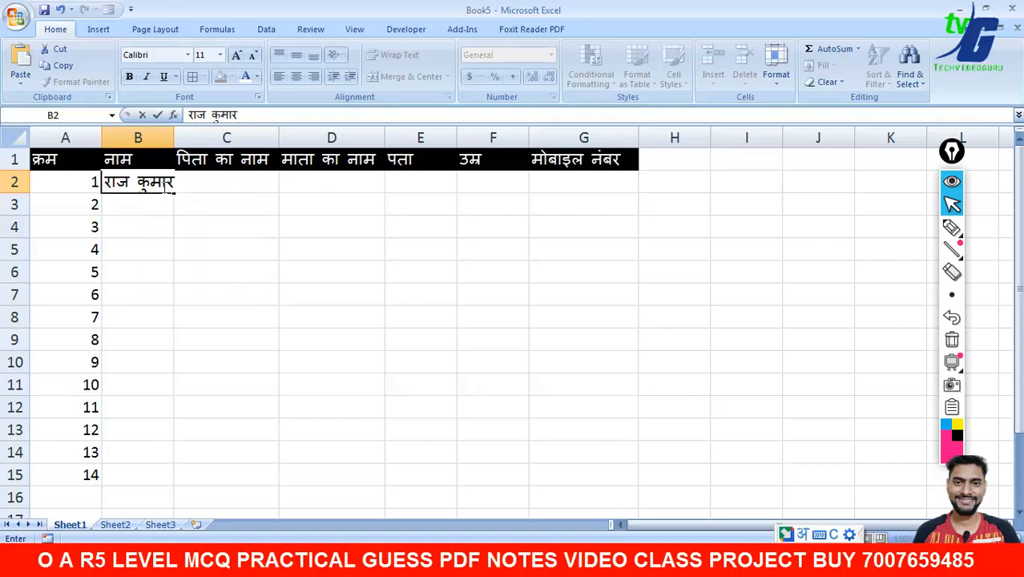
{"action": "double_click", "coordinate": [174, 137]}
{"action": "left_click", "coordinate": [174, 138]}
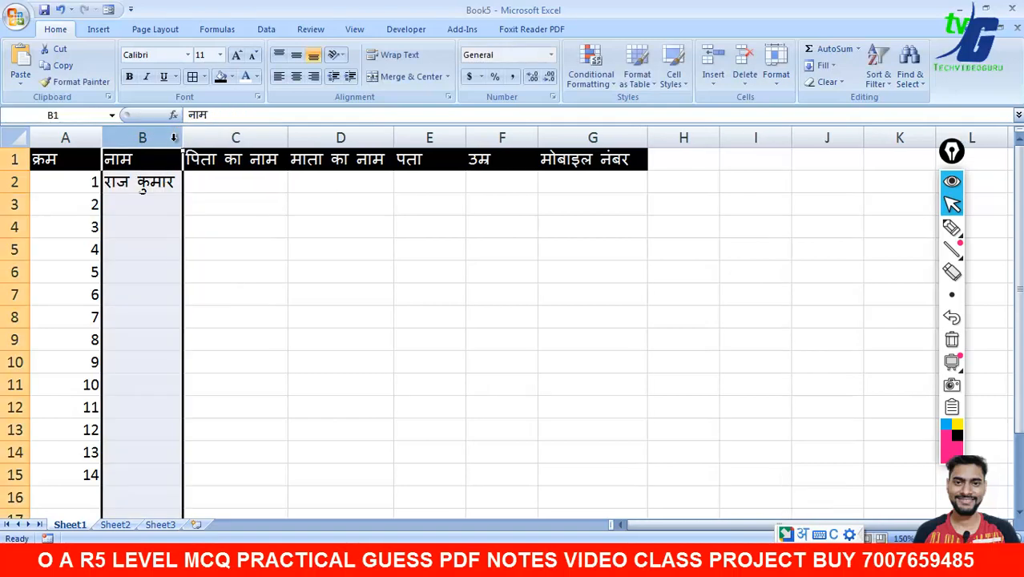
- Enter the father's name in C2 and mother's name in D2 in Hindi
{"action": "left_click", "coordinate": [204, 179]}
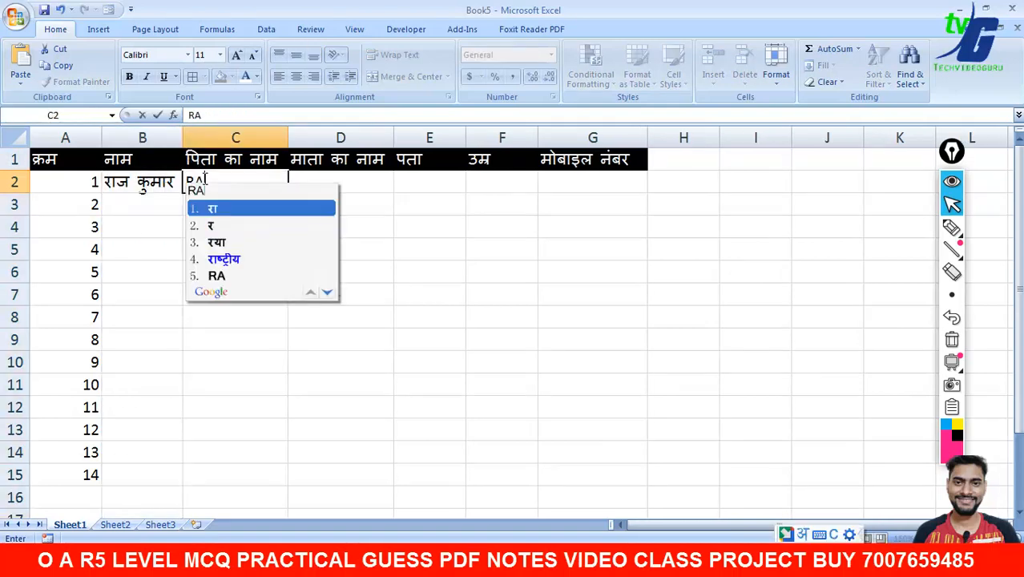
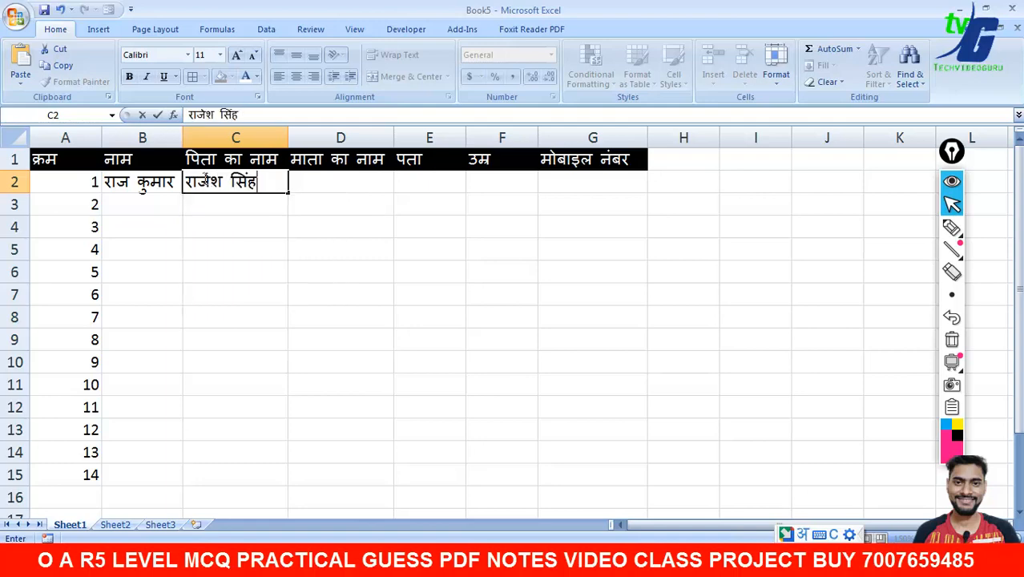
{"action": "left_click", "coordinate": [348, 192]}
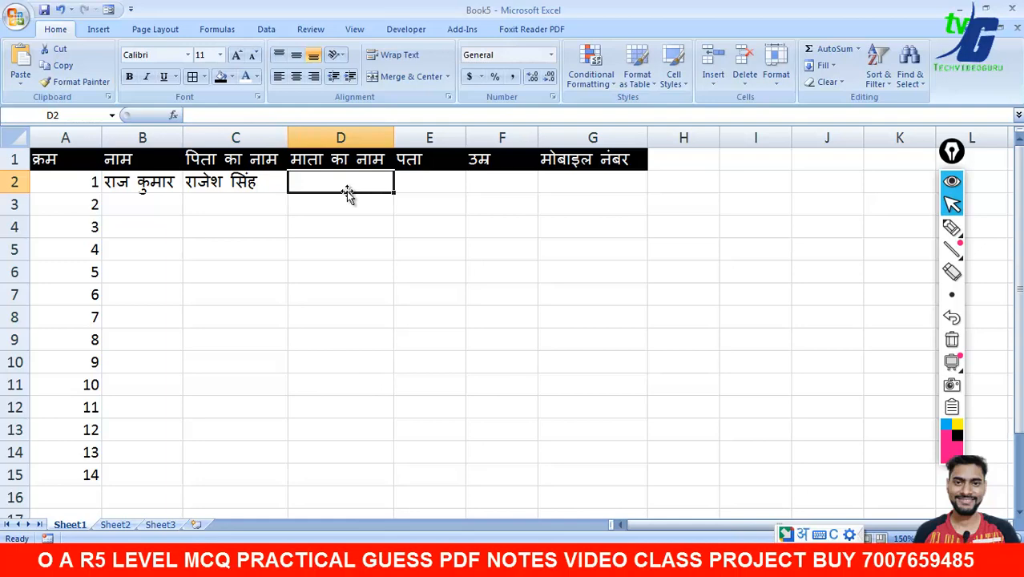
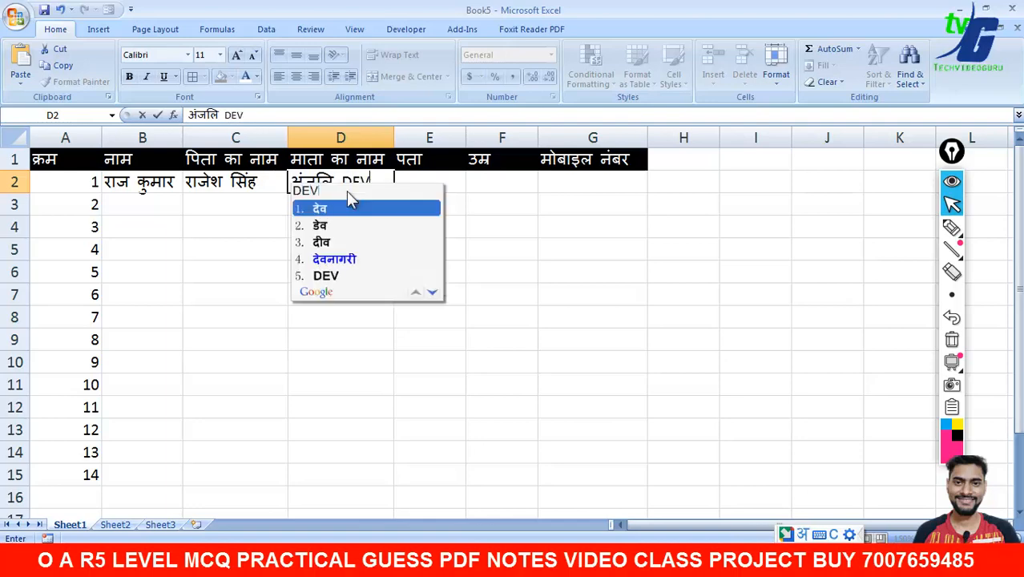
{"action": "left_click", "coordinate": [408, 189]}
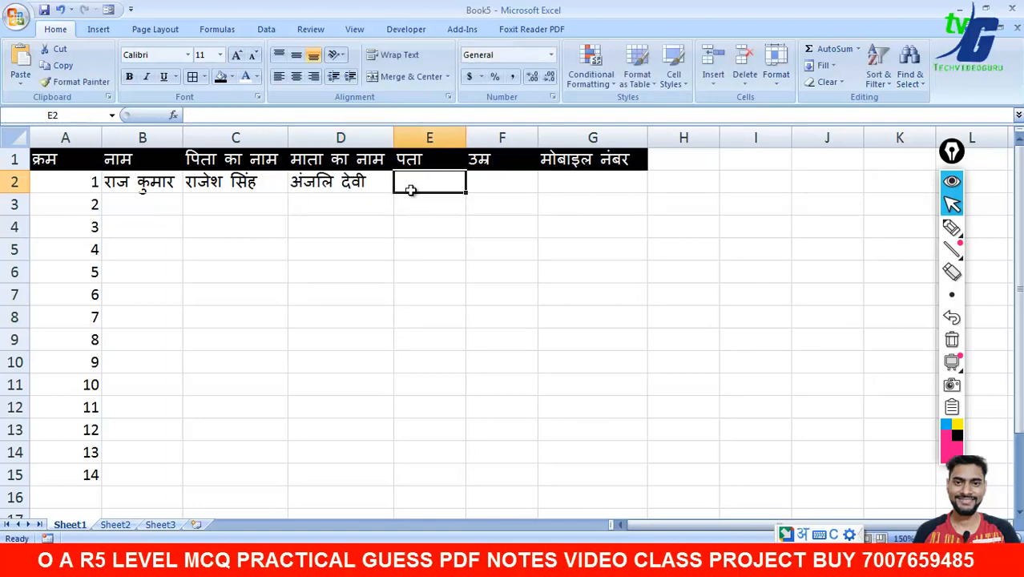
- Enter the address in Hindi in E2 and the age 25 in plain digits in F2
{"action": "type", "text": "AGRA"}
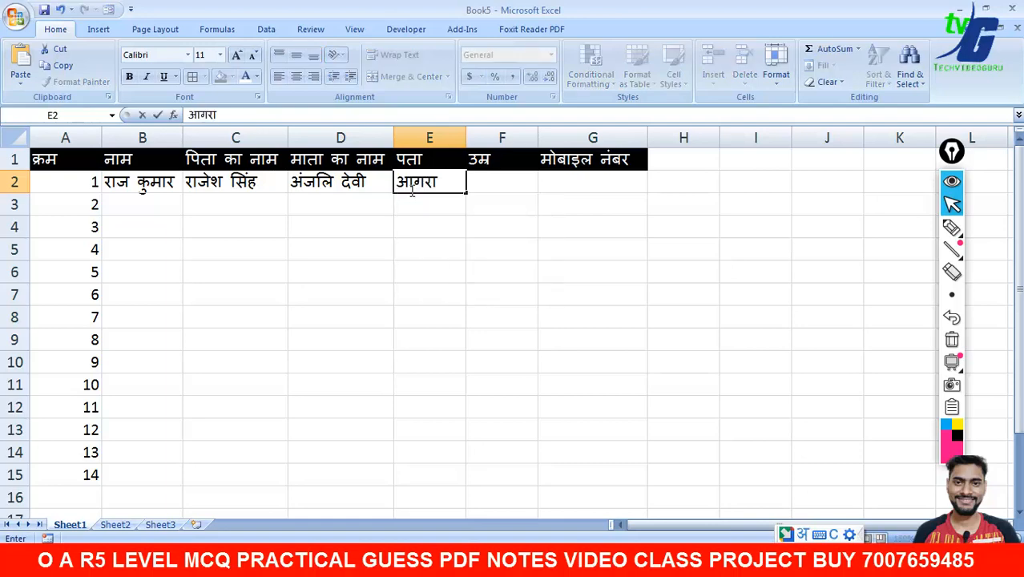
{"action": "left_click", "coordinate": [488, 178]}
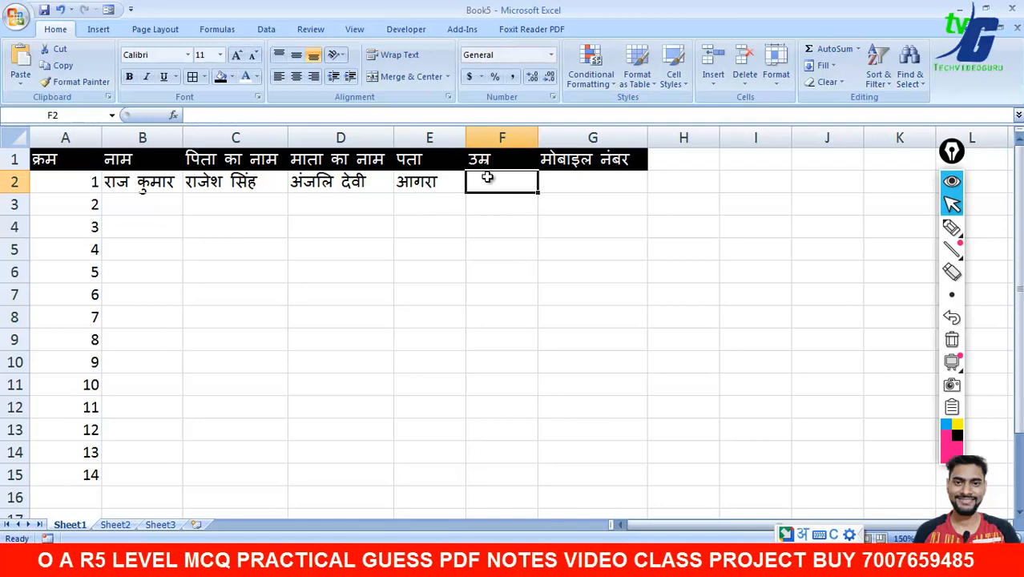
{"action": "type", "text": "25"}
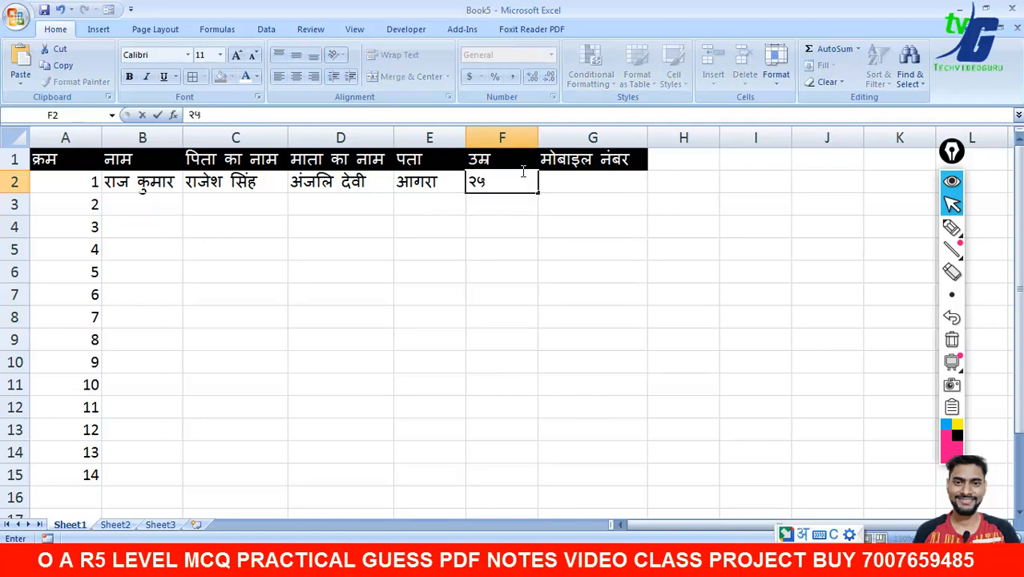
{"action": "left_click_drag", "start_coordinate": [520, 177], "coordinate": [472, 184]}
{"action": "type", "text": "25"}
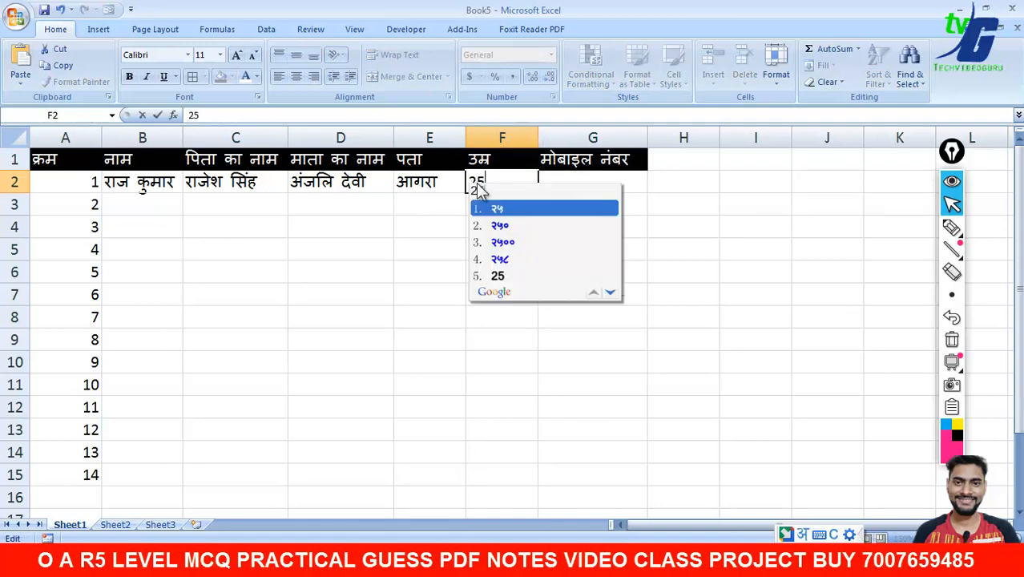
{"action": "key", "text": "Down"}
{"action": "key", "text": "Down"}
{"action": "key", "text": "Down"}
{"action": "key", "text": "Down"}
{"action": "key", "text": "space"}
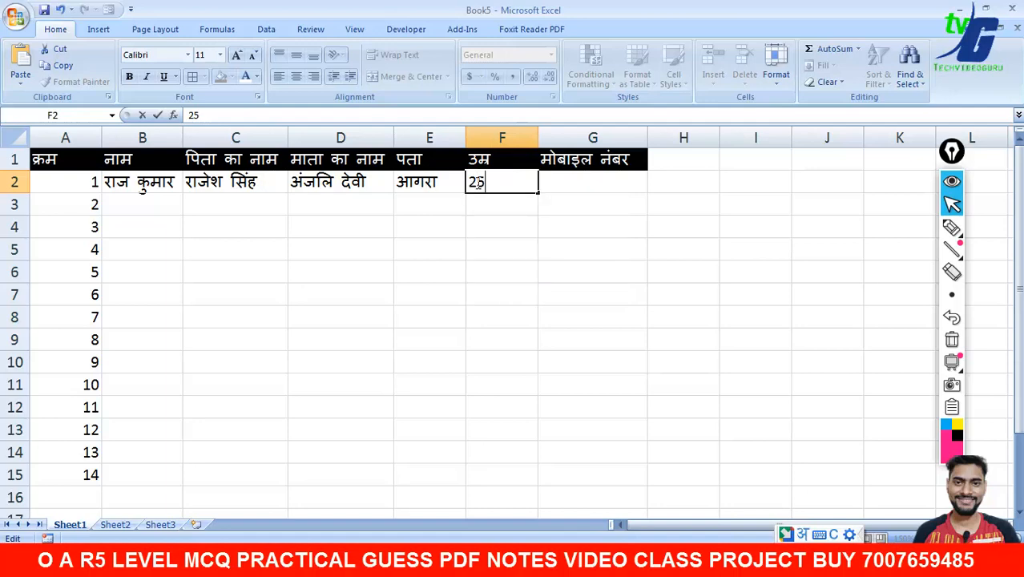
{"action": "left_click", "coordinate": [575, 183]}
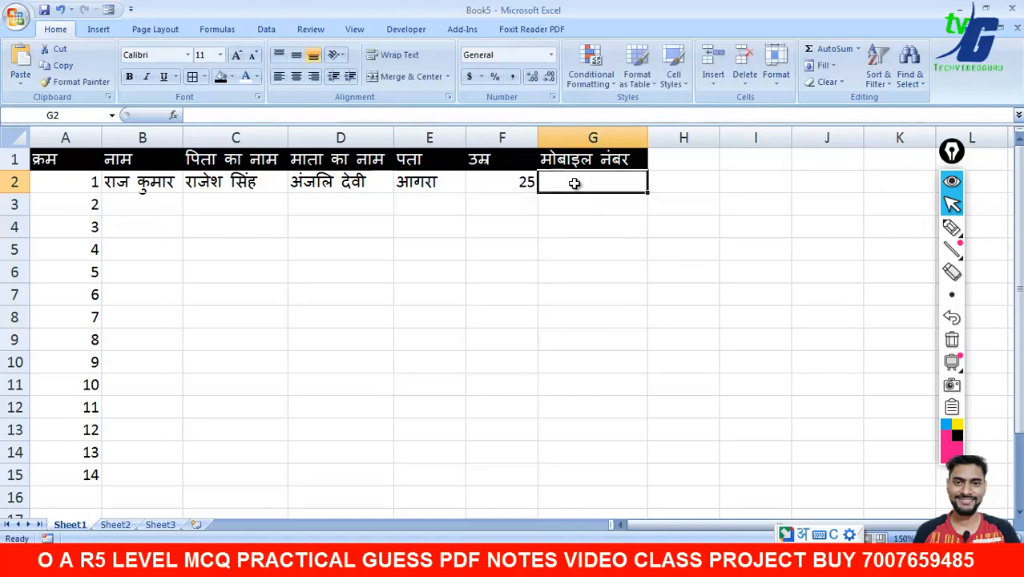
- Switch input to English and enter the ten-digit mobile number in G2
{"action": "left_click", "coordinate": [851, 563]}
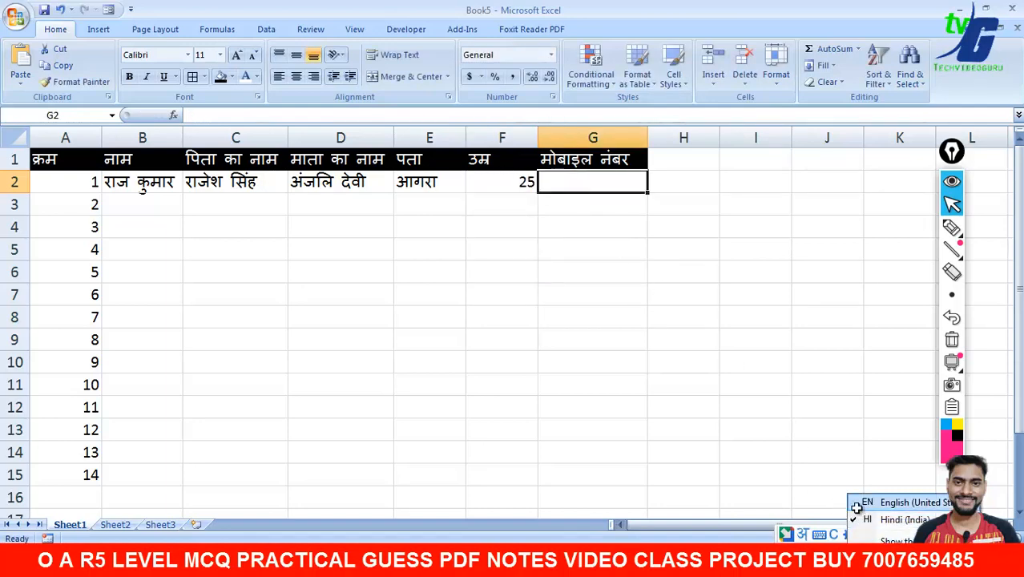
{"action": "left_click", "coordinate": [857, 503]}
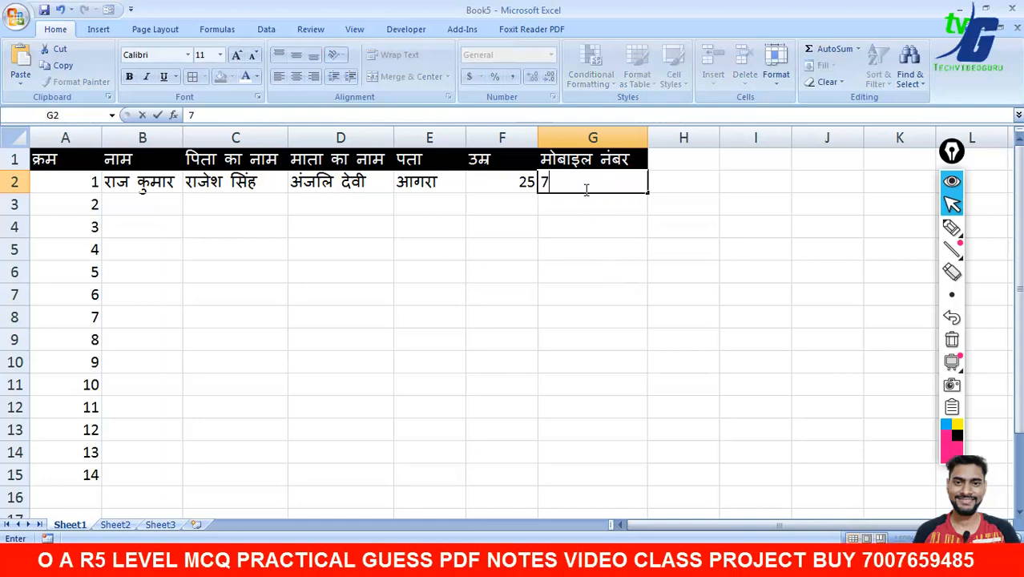
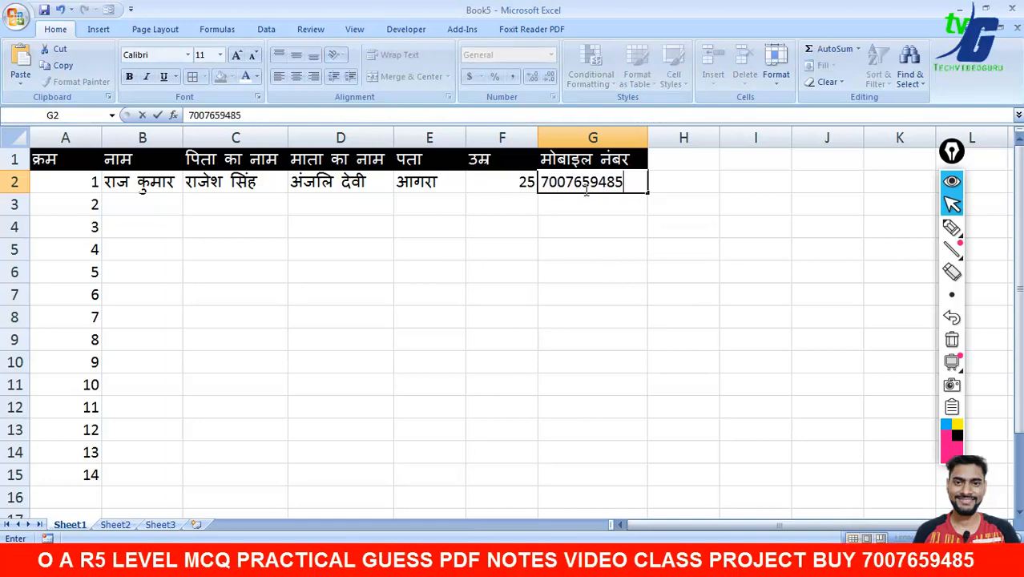
{"action": "left_click", "coordinate": [623, 280]}
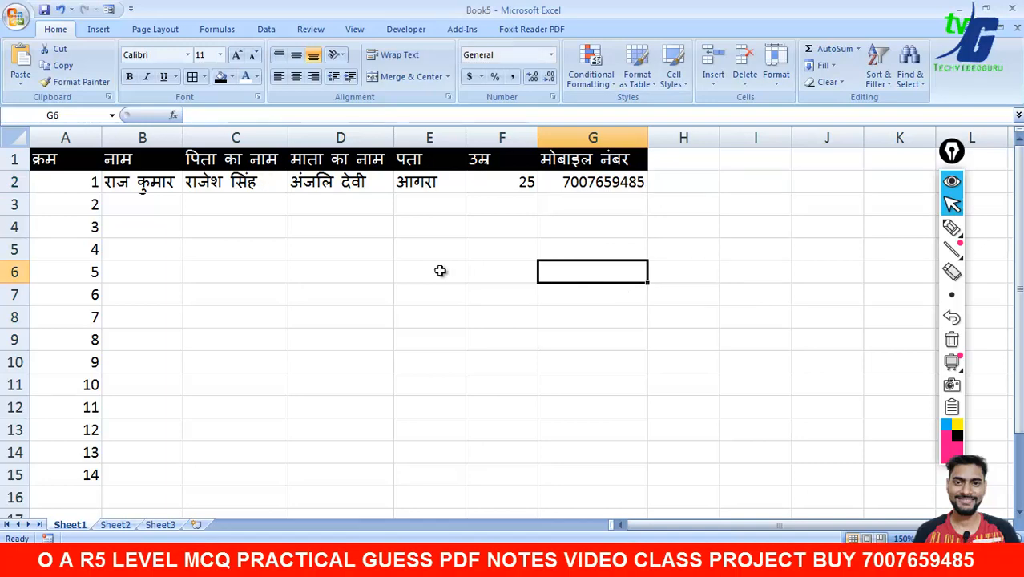
- Centre-align the table A1:G15 and apply All Borders to every cell
{"action": "left_click_drag", "start_coordinate": [43, 163], "coordinate": [620, 466]}
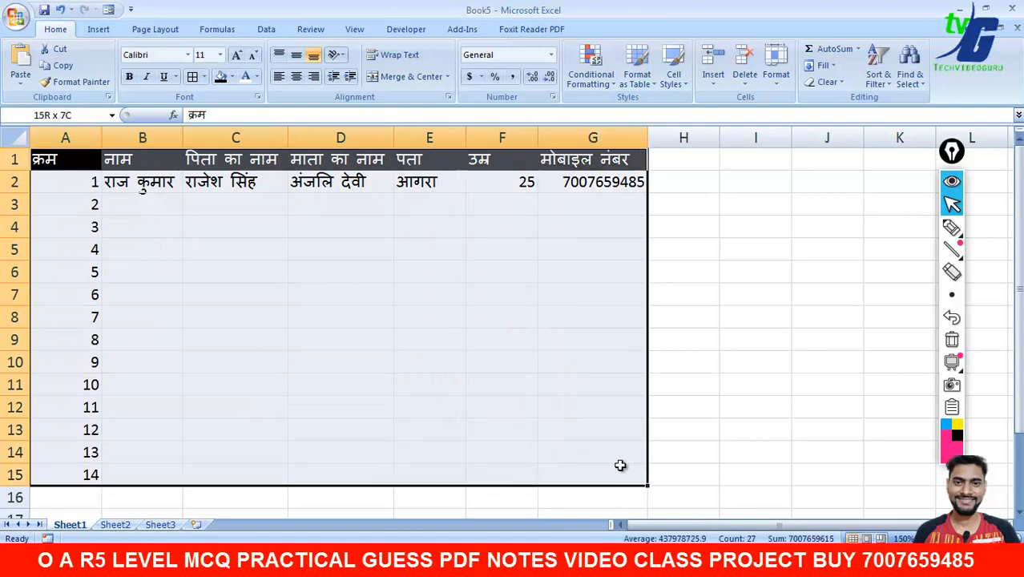
{"action": "left_click", "coordinate": [297, 77]}
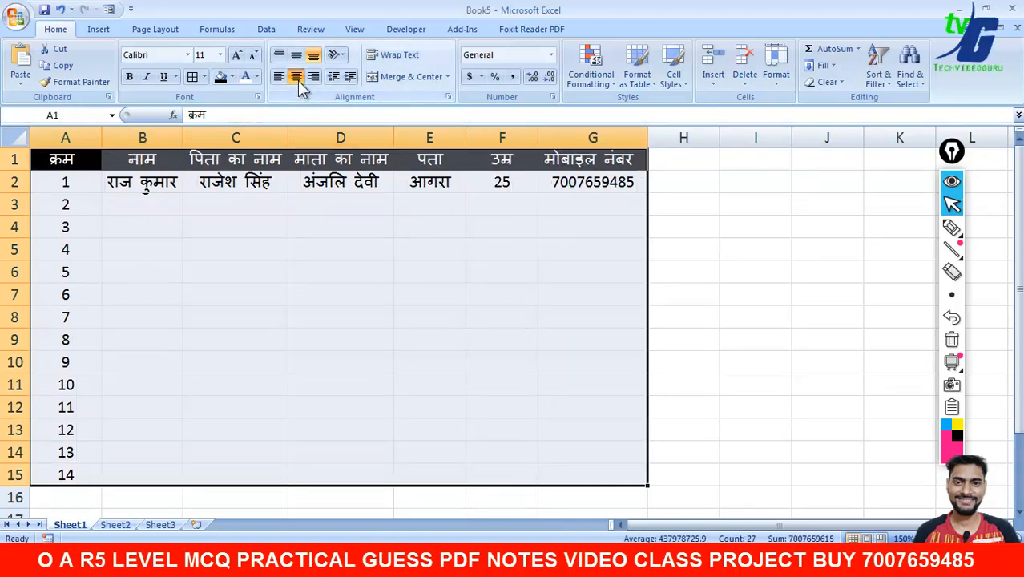
{"action": "left_click", "coordinate": [233, 79]}
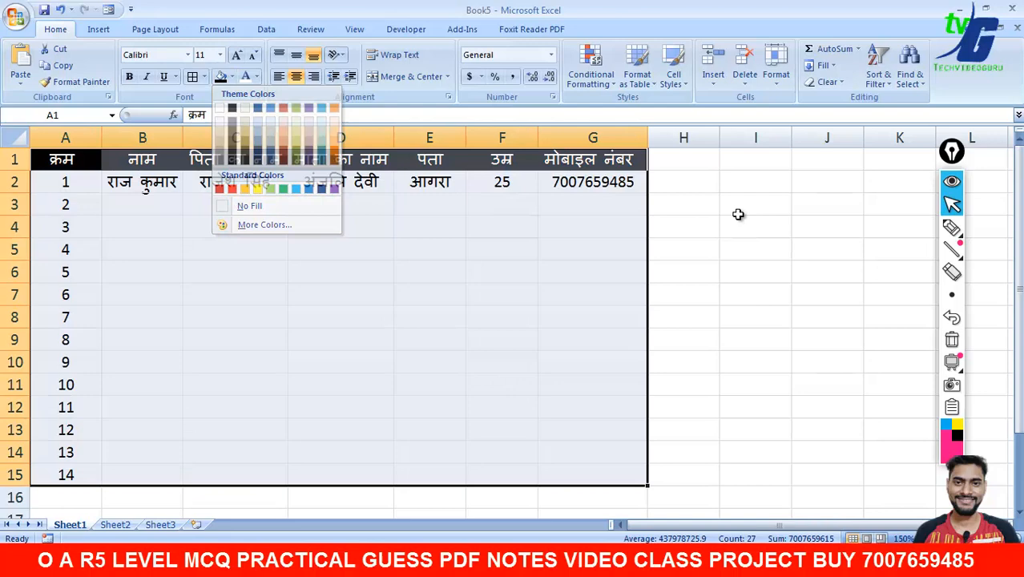
{"action": "left_click", "coordinate": [545, 204]}
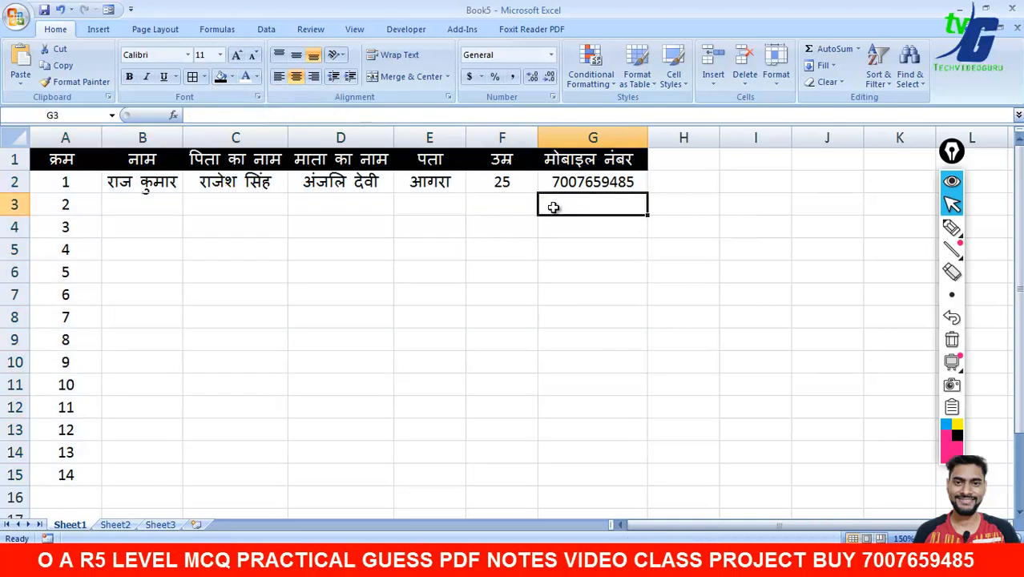
{"action": "left_click_drag", "start_coordinate": [52, 160], "coordinate": [601, 475]}
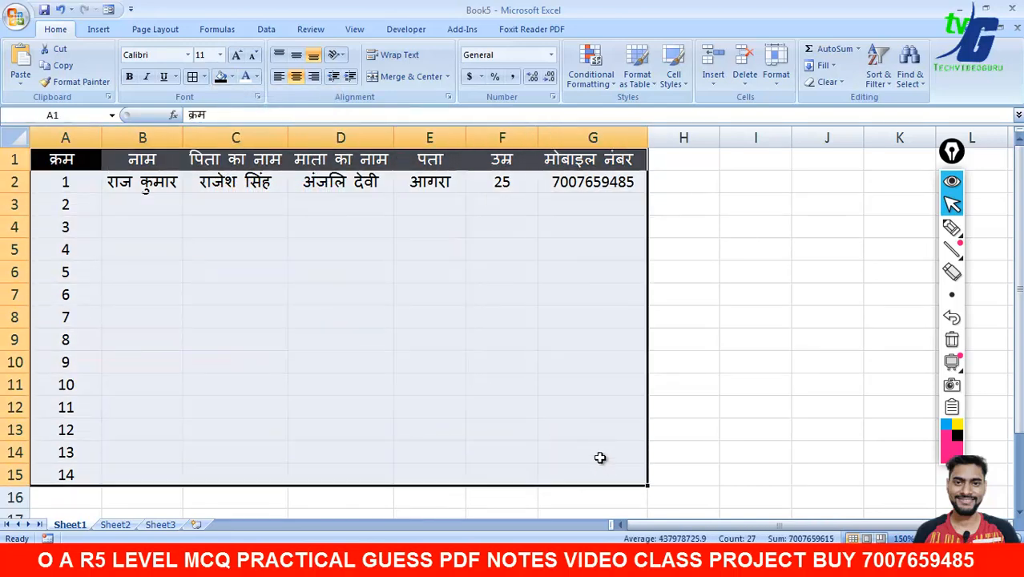
{"action": "left_click", "coordinate": [205, 77]}
{"action": "left_click", "coordinate": [218, 193]}
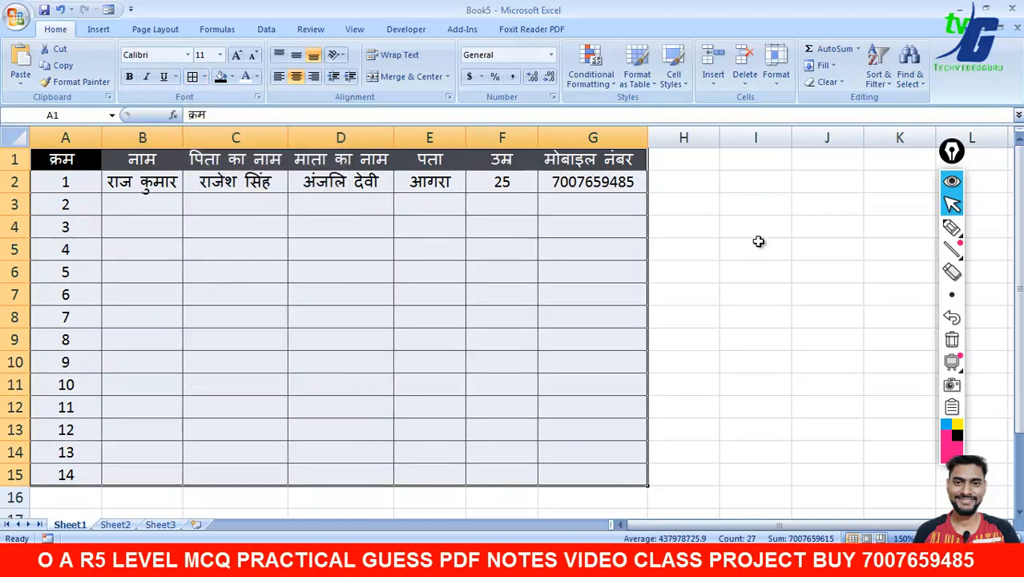
{"action": "left_click", "coordinate": [759, 241]}
{"action": "left_click", "coordinate": [16, 16]}
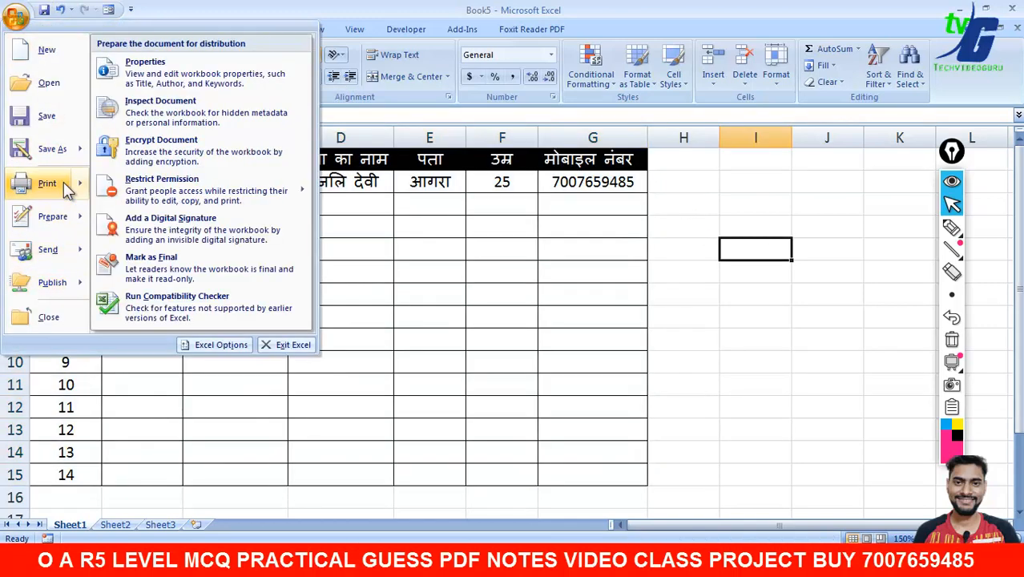
- Print-preview the table's page, scroll through it, and close the preview
{"action": "mouse_move", "coordinate": [64, 184]}
{"action": "left_click", "coordinate": [157, 160]}
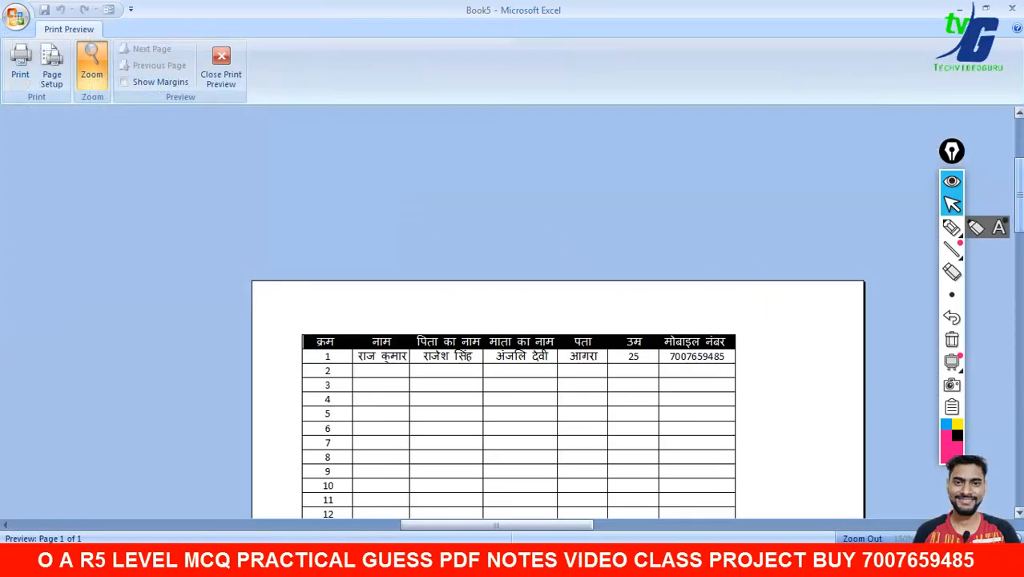
{"action": "scroll", "coordinate": [558, 369], "scroll_direction": "down", "scroll_amount": 1}
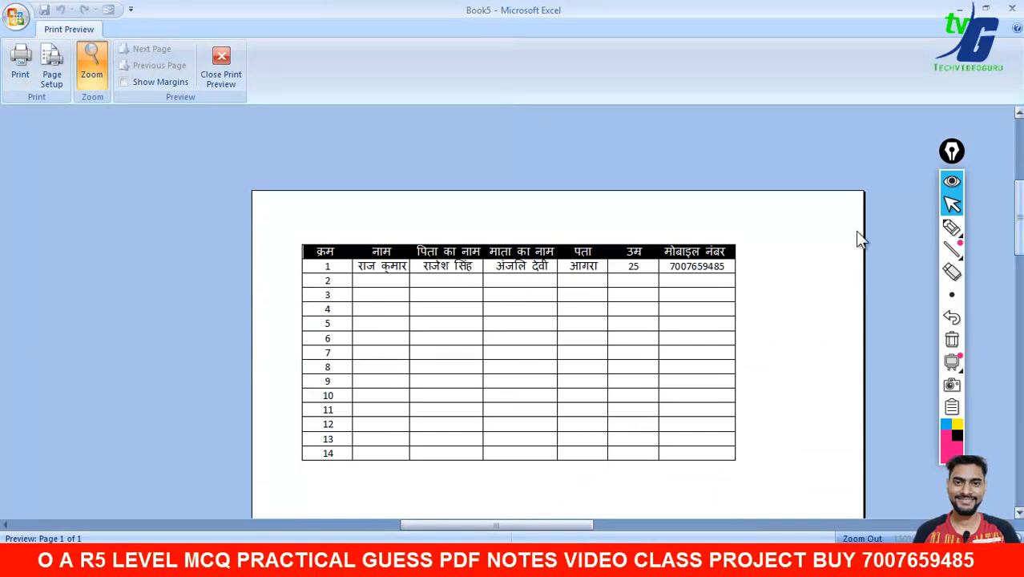
{"action": "left_click", "coordinate": [220, 65]}
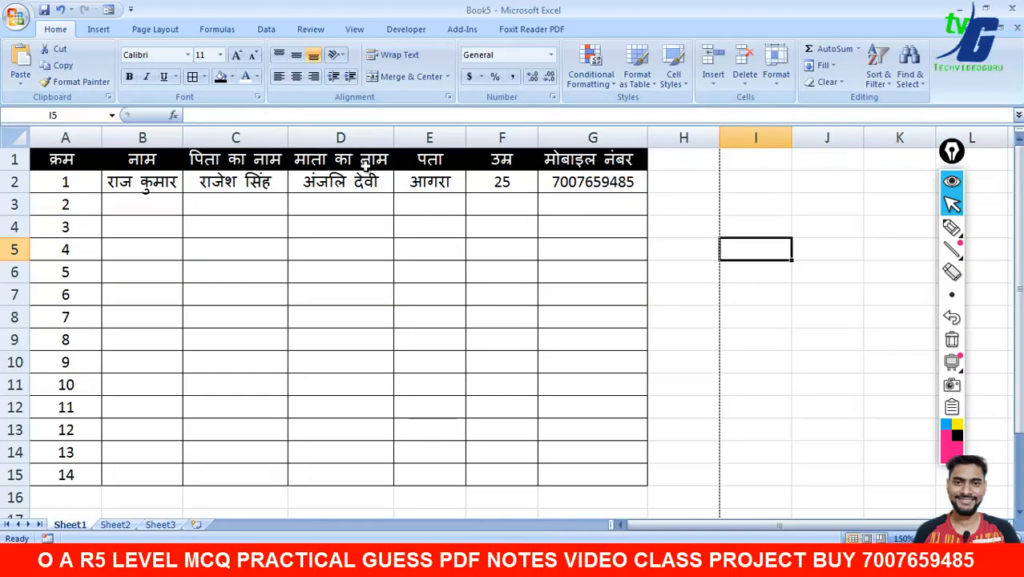
- Switch input to Hindi, handwrite 'Google tool' on screen with the pen, then erase it
{"action": "left_click", "coordinate": [769, 309]}
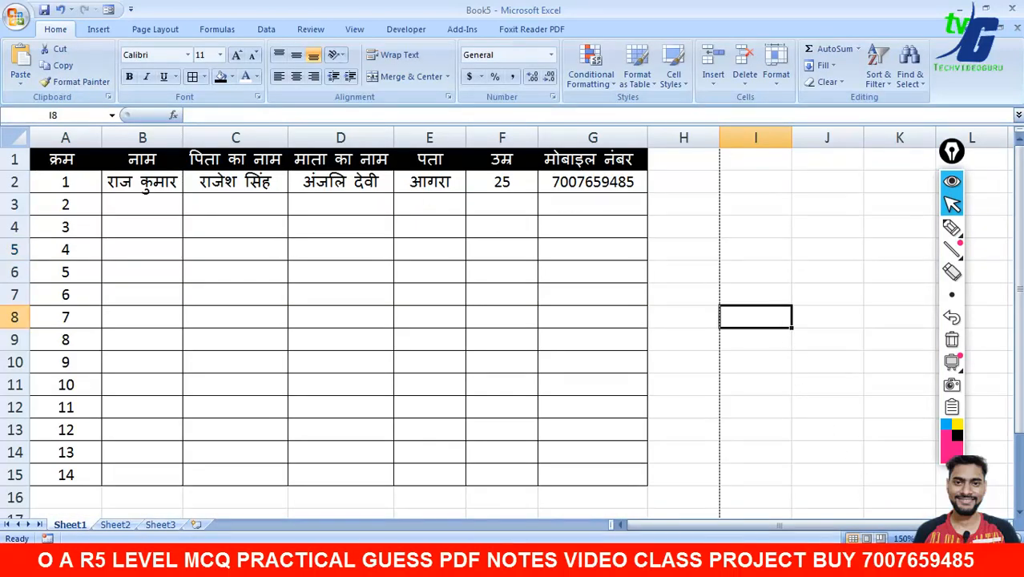
{"action": "left_click", "coordinate": [872, 564]}
{"action": "left_click", "coordinate": [882, 523]}
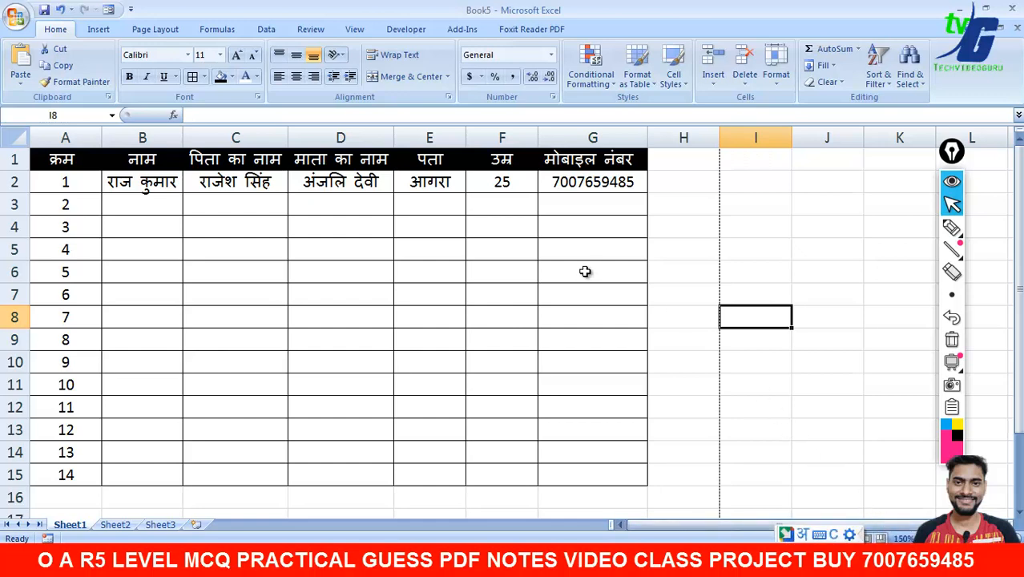
{"action": "left_click", "coordinate": [952, 227]}
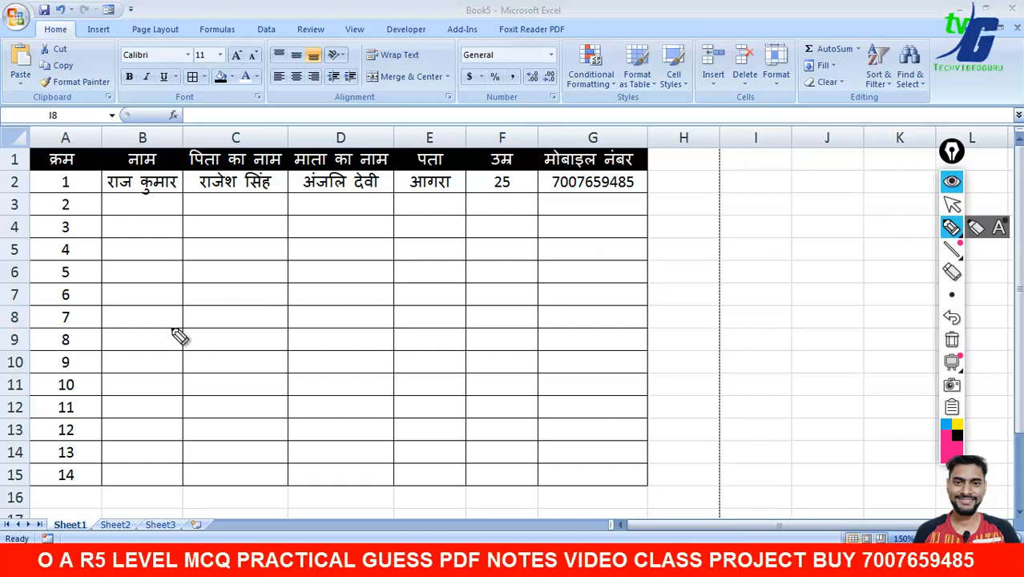
{"action": "mouse_move", "coordinate": [178, 335]}
{"action": "left_mouse_down"}
{"action": "mouse_move", "coordinate": [302, 356]}
{"action": "mouse_move", "coordinate": [448, 338]}
{"action": "mouse_move", "coordinate": [505, 297]}
{"action": "mouse_move", "coordinate": [578, 209]}
{"action": "mouse_move", "coordinate": [702, 258]}
{"action": "mouse_move", "coordinate": [691, 202]}
{"action": "left_mouse_up"}
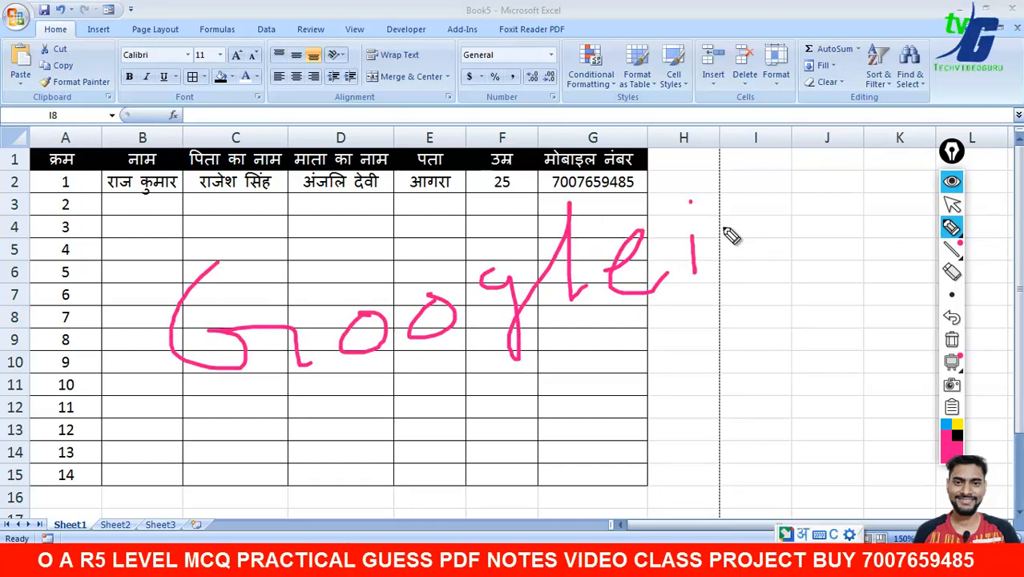
{"action": "mouse_move", "coordinate": [731, 235]}
{"action": "left_mouse_down"}
{"action": "mouse_move", "coordinate": [805, 172]}
{"action": "mouse_move", "coordinate": [837, 235]}
{"action": "mouse_move", "coordinate": [894, 252]}
{"action": "mouse_move", "coordinate": [888, 218]}
{"action": "mouse_move", "coordinate": [873, 212]}
{"action": "left_mouse_up"}
{"action": "mouse_move", "coordinate": [584, 320]}
{"action": "left_mouse_down"}
{"action": "mouse_move", "coordinate": [599, 359]}
{"action": "mouse_move", "coordinate": [709, 341]}
{"action": "mouse_move", "coordinate": [750, 354]}
{"action": "left_mouse_up"}
{"action": "left_click_drag", "start_coordinate": [234, 461], "coordinate": [857, 349]}
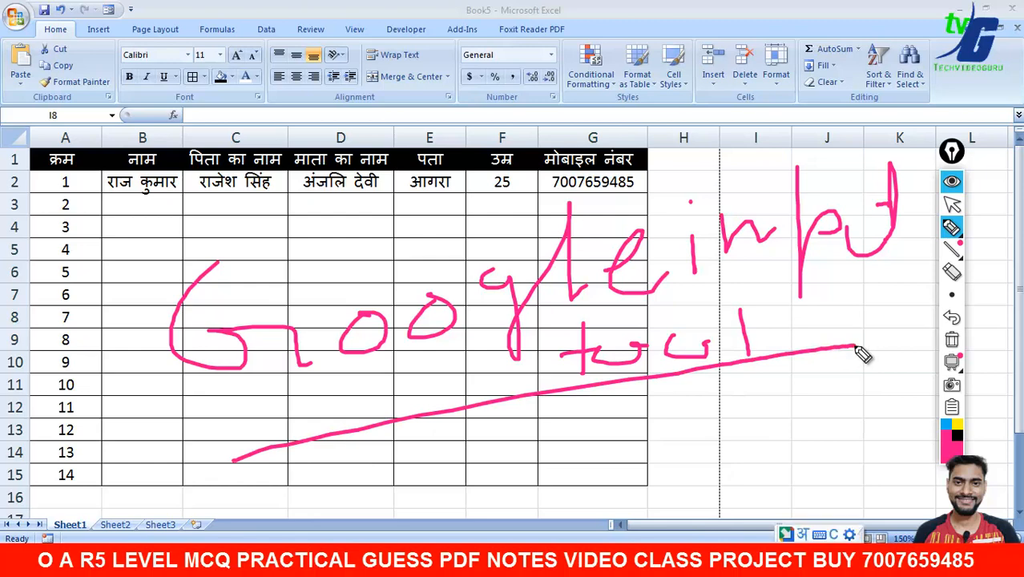
{"action": "left_click", "coordinate": [952, 339]}
{"action": "left_click", "coordinate": [952, 205]}
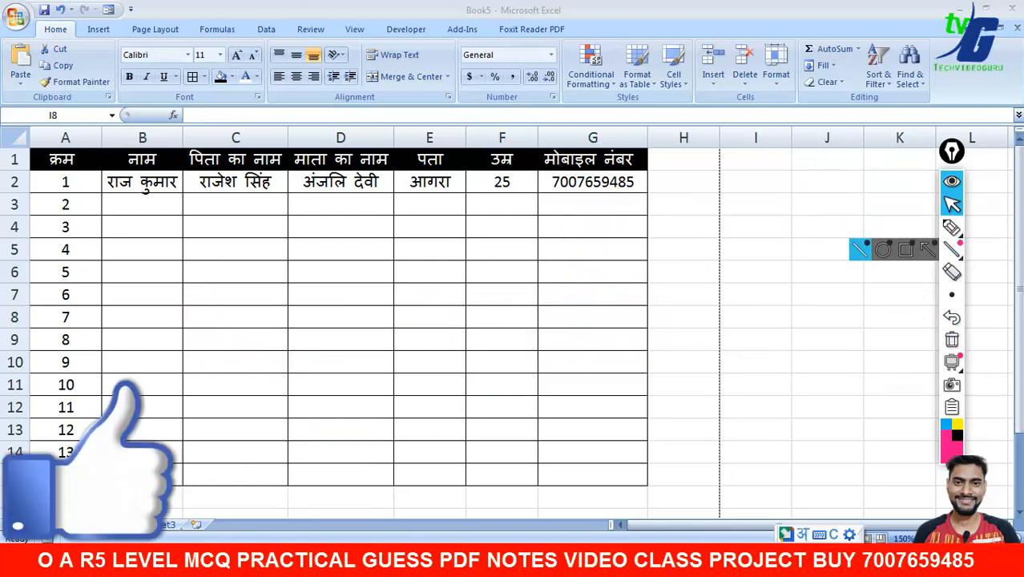
- Switch input back to English and select cell D3
{"action": "left_click", "coordinate": [853, 558]}
{"action": "left_click", "coordinate": [875, 501]}
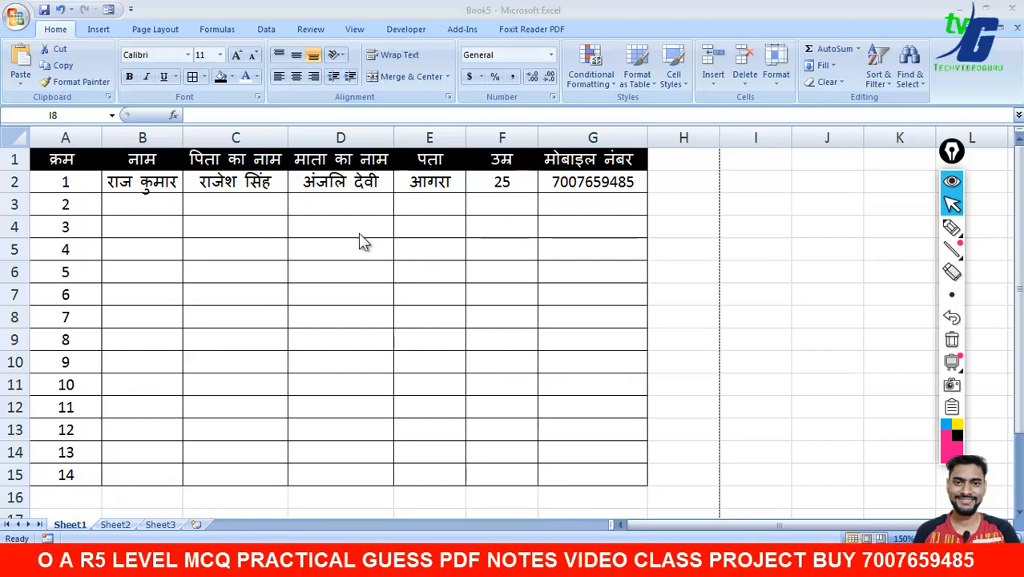
{"action": "left_click", "coordinate": [341, 207]}
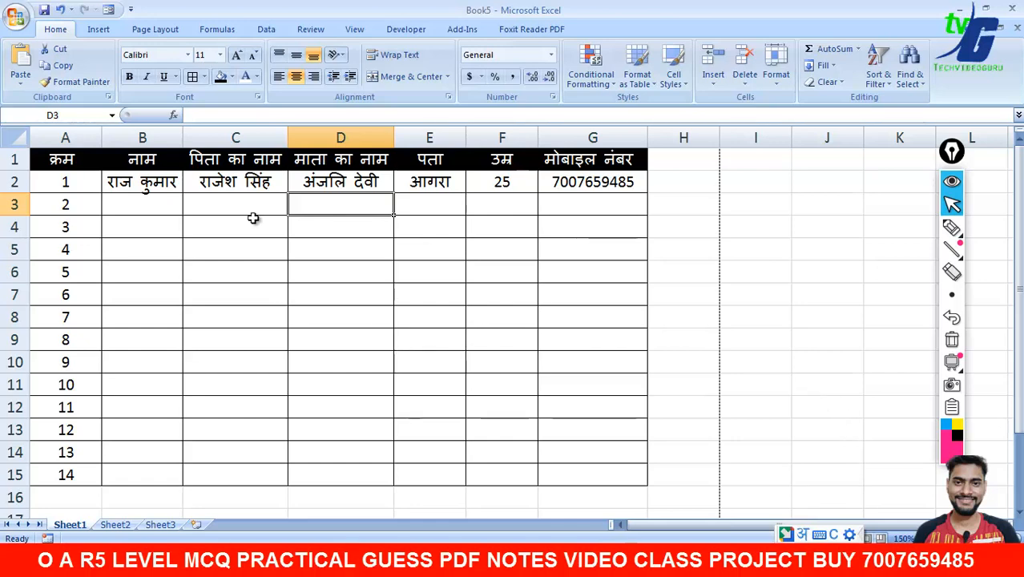
{"action": "left_click", "coordinate": [19, 26]}
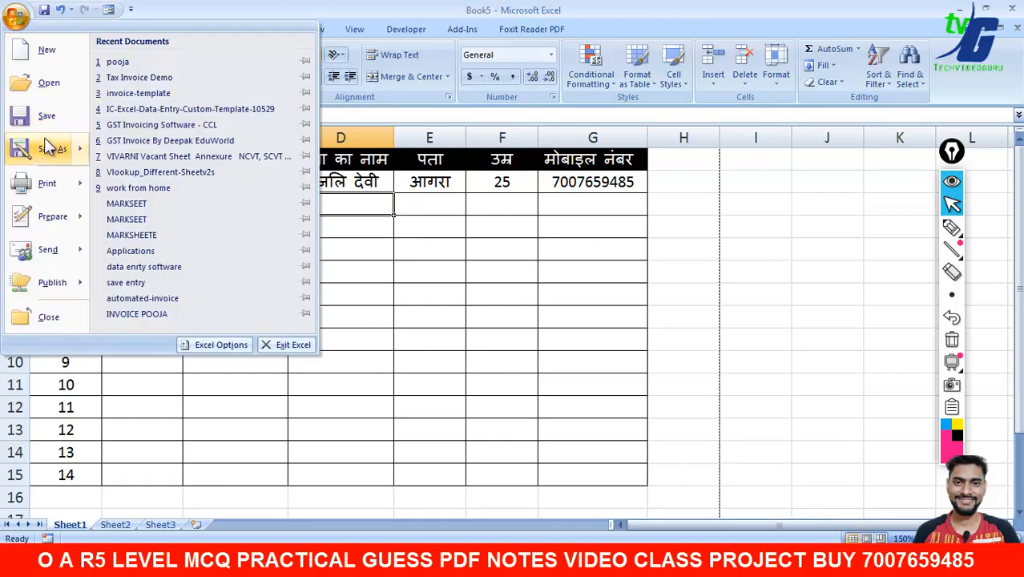
- Create a new blank workbook, Book6
{"action": "left_click", "coordinate": [45, 51]}
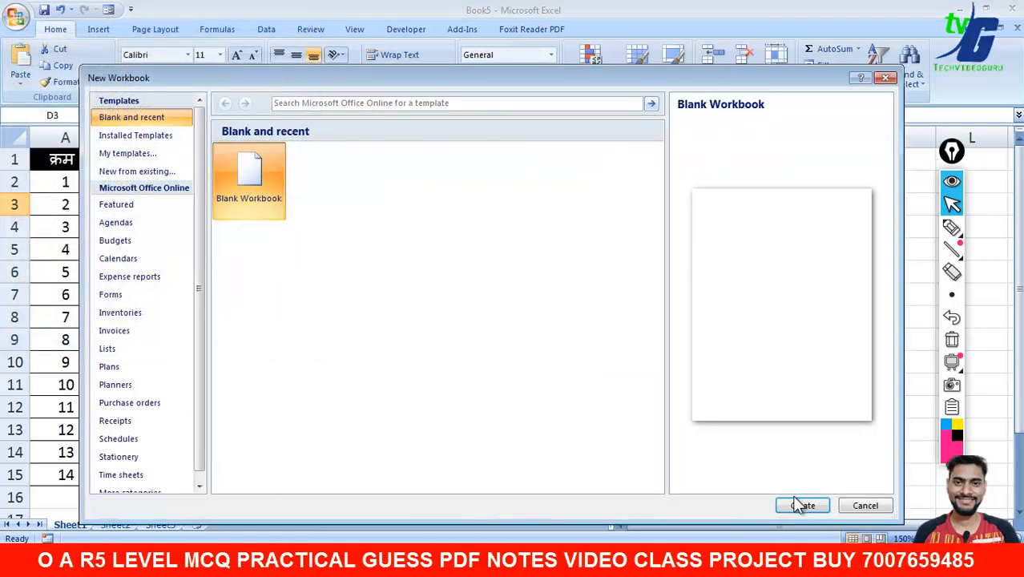
{"action": "left_click", "coordinate": [802, 505]}
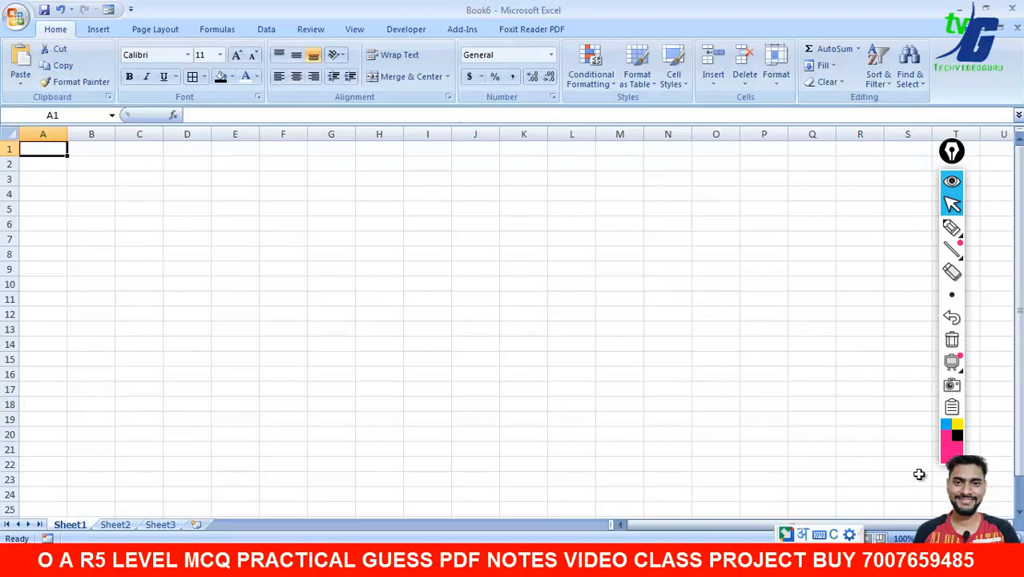
{"action": "scroll", "coordinate": [679, 423], "scroll_direction": "up", "scroll_amount": 4}
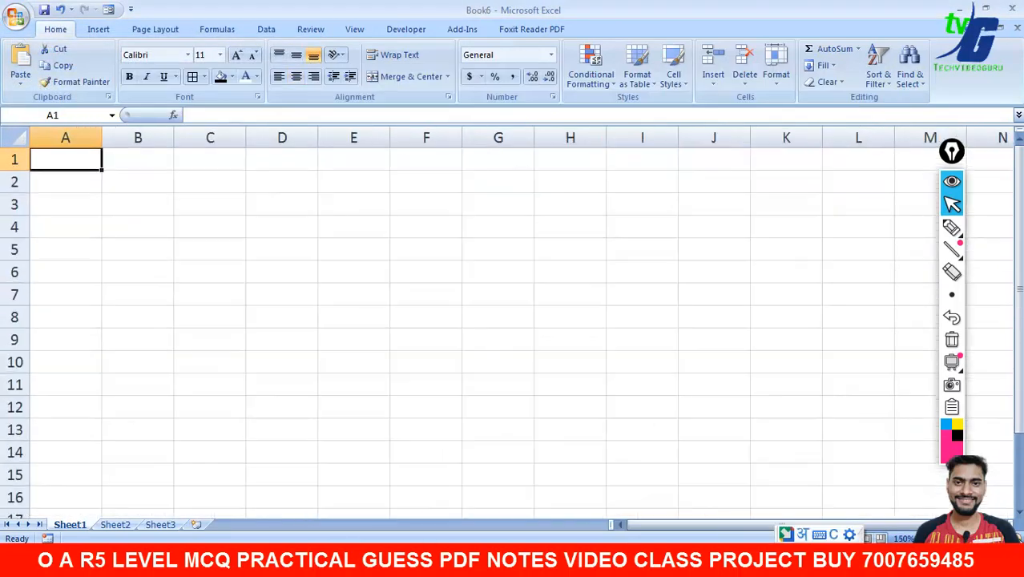
{"action": "left_click", "coordinate": [120, 167]}
- Type ROLL NO in A1, then clear it again
{"action": "left_click", "coordinate": [103, 164]}
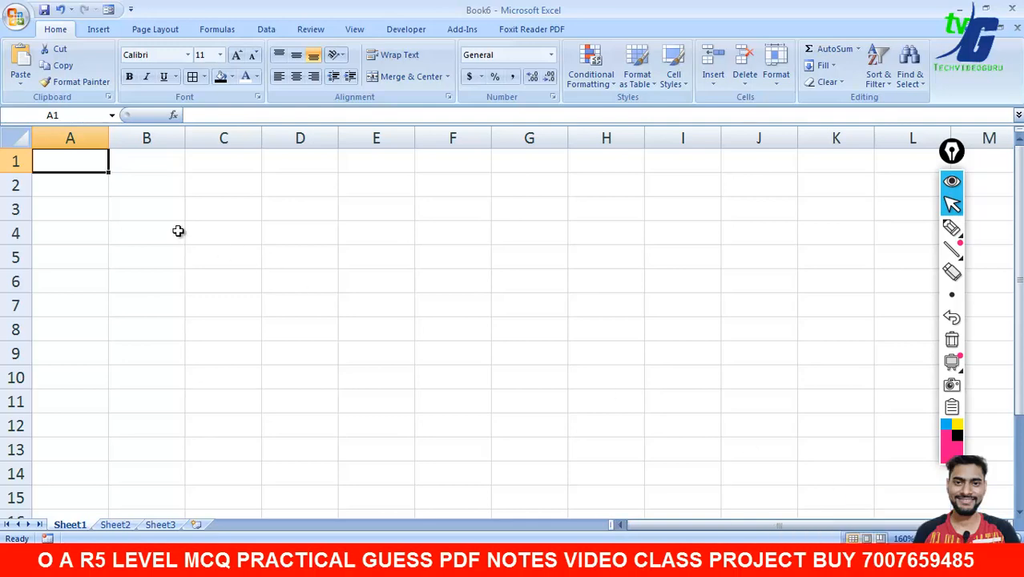
{"action": "type", "text": "ROLL"}
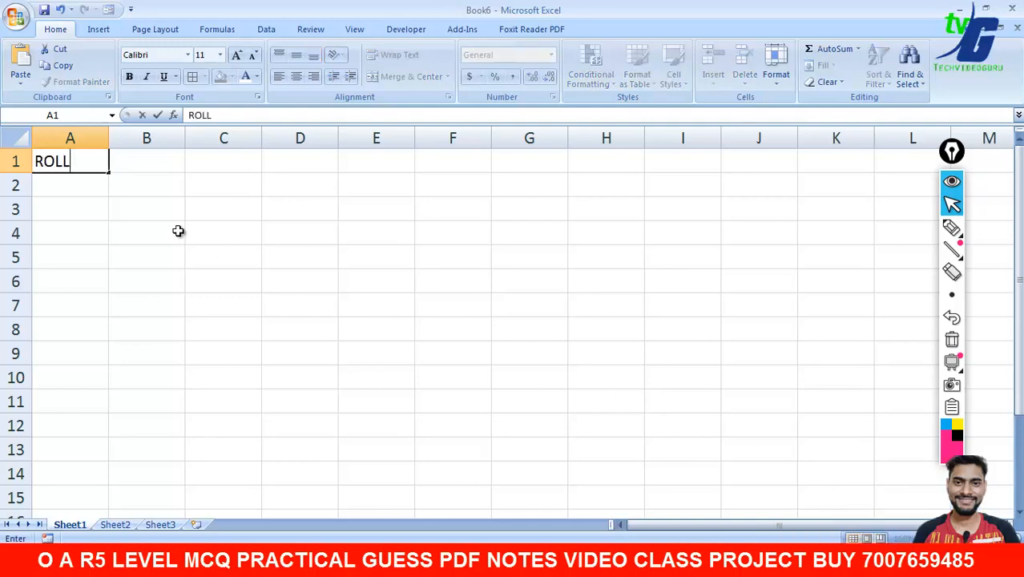
{"action": "type", "text": " NO"}
{"action": "key", "text": "Return"}
{"action": "left_click", "coordinate": [103, 170]}
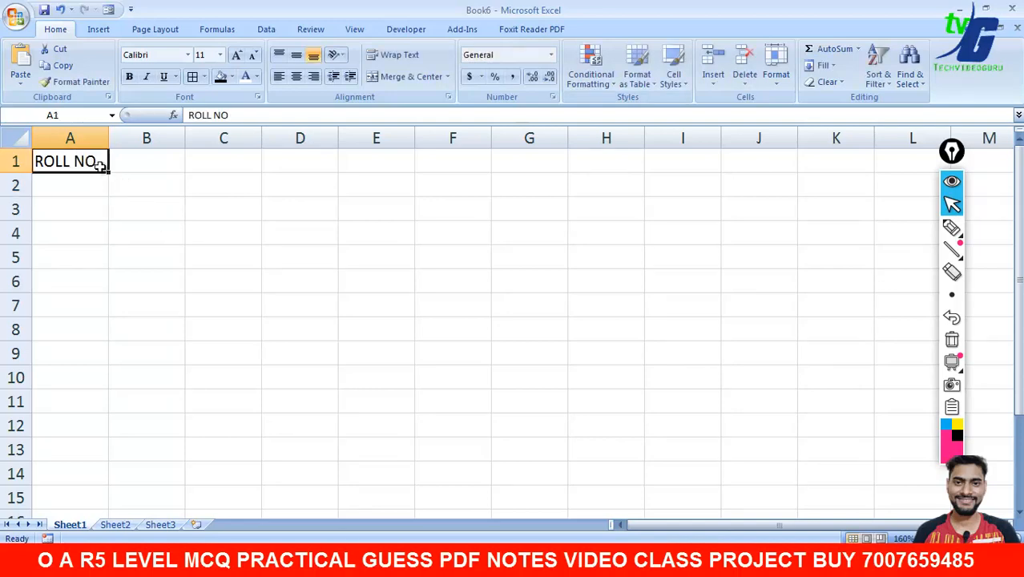
{"action": "key", "text": "Delete"}
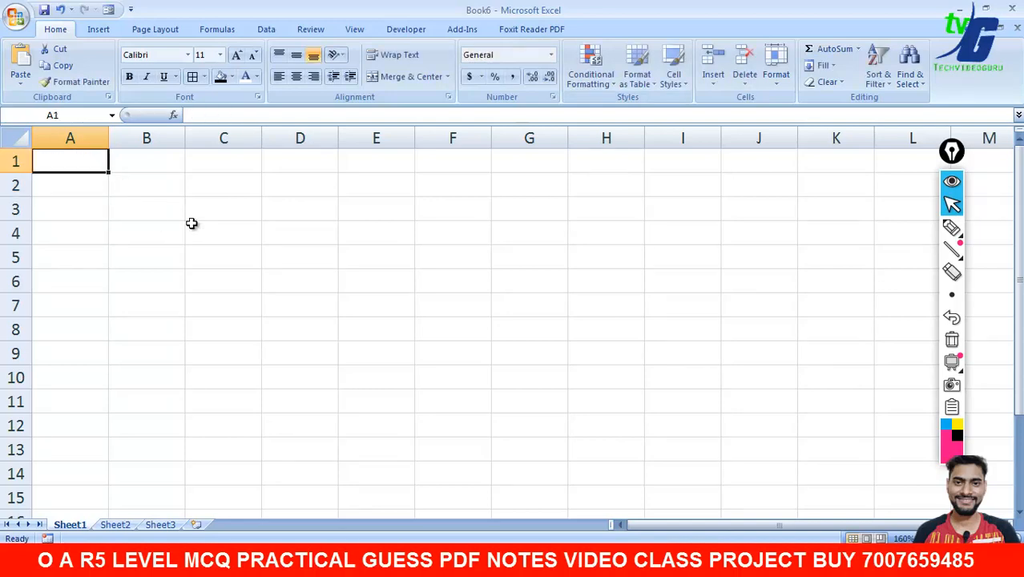
- Merge and centre A1:L1 and type the title CLASS 12 MARK SHEET 2022
{"action": "left_click_drag", "start_coordinate": [81, 164], "coordinate": [890, 167]}
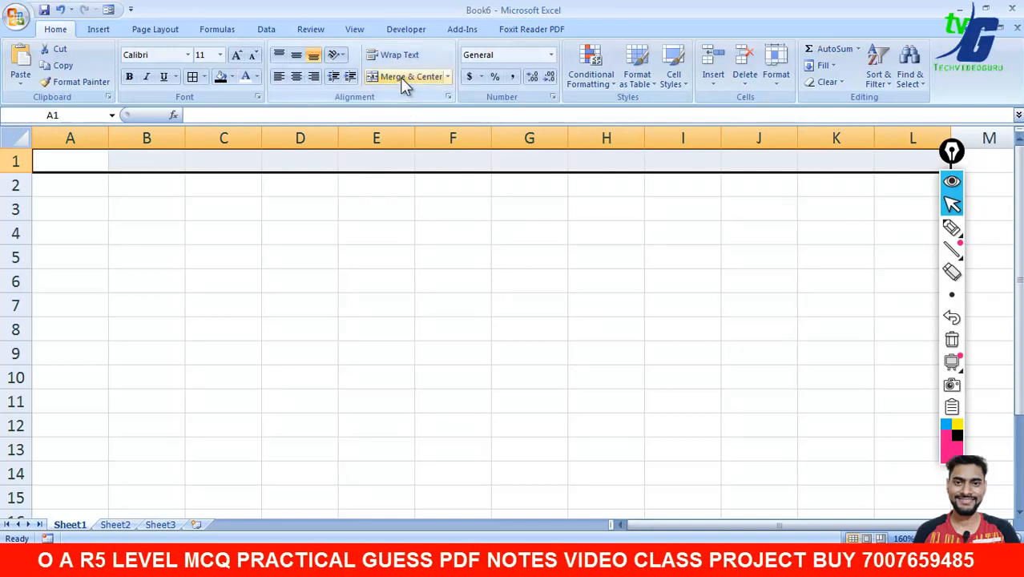
{"action": "left_click", "coordinate": [432, 80]}
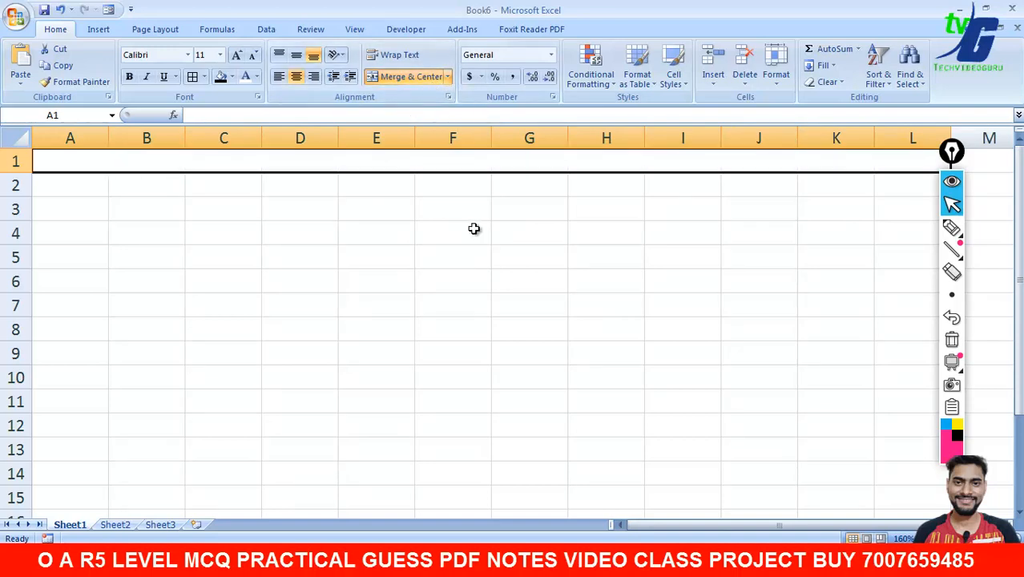
{"action": "left_click", "coordinate": [447, 77]}
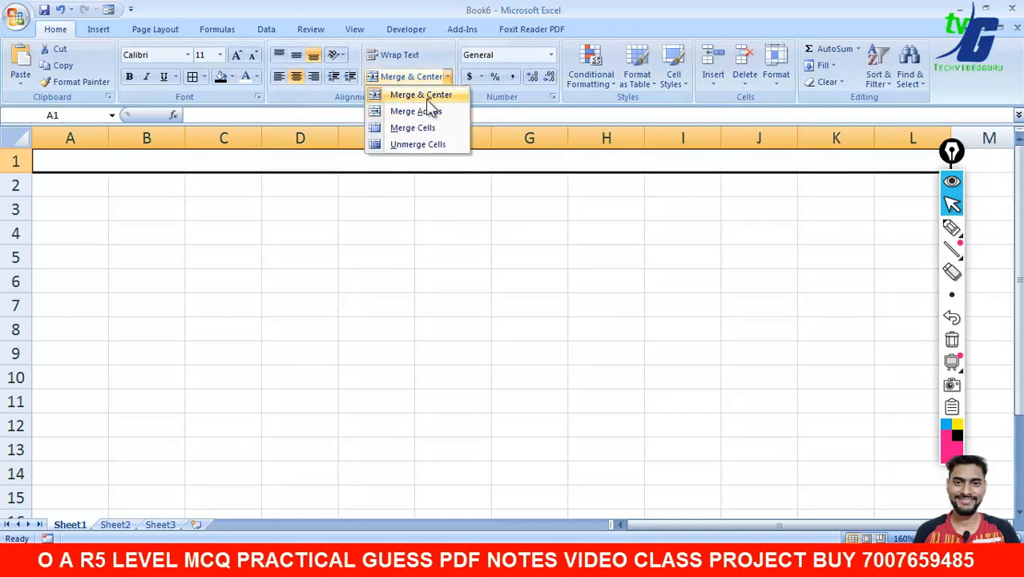
{"action": "left_click", "coordinate": [485, 167]}
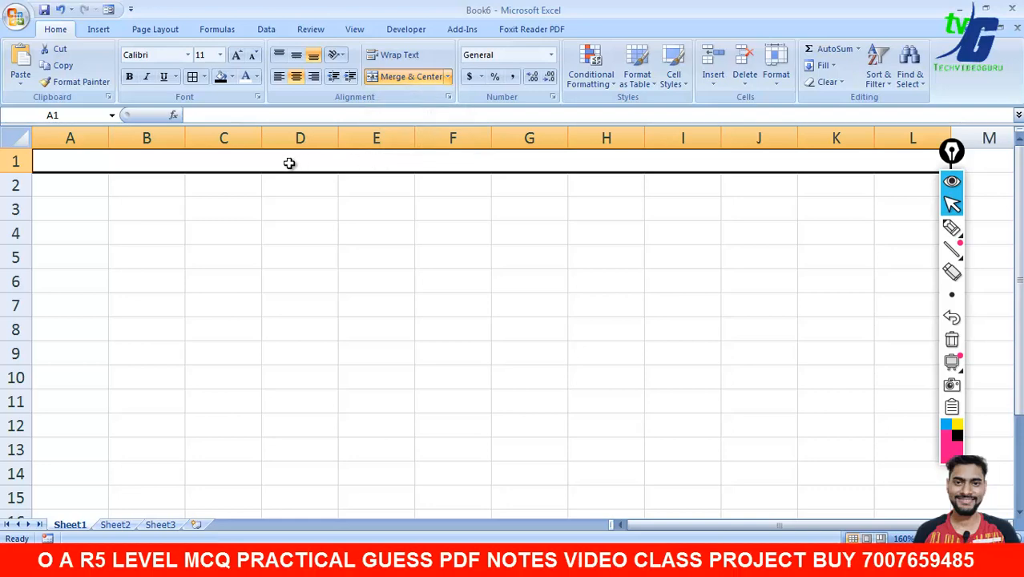
{"action": "double_click", "coordinate": [476, 167]}
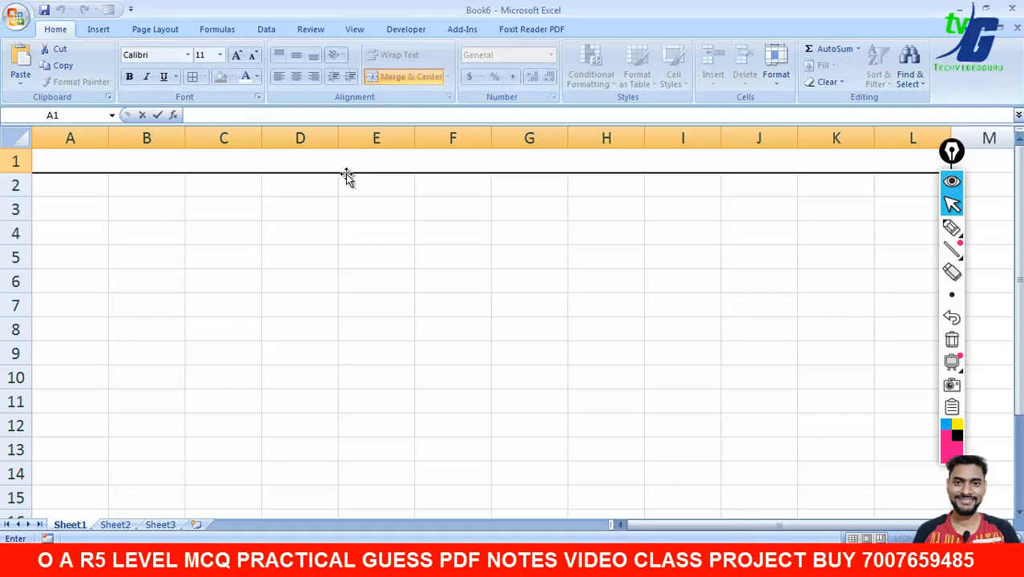
{"action": "type", "text": "M"}
{"action": "key", "text": "BackSpace"}
{"action": "type", "text": "CLASS"}
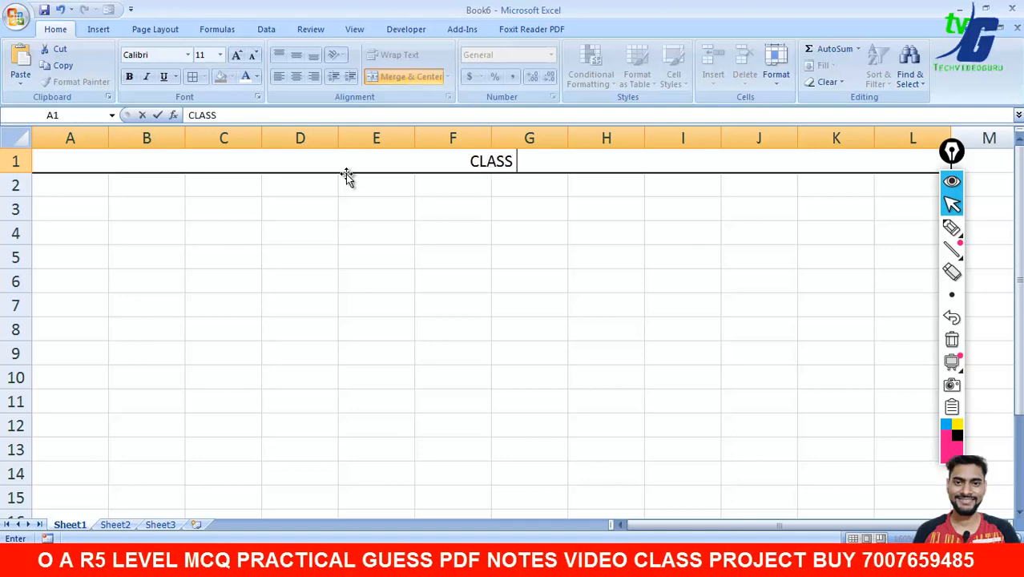
{"action": "type", "text": " 12"}
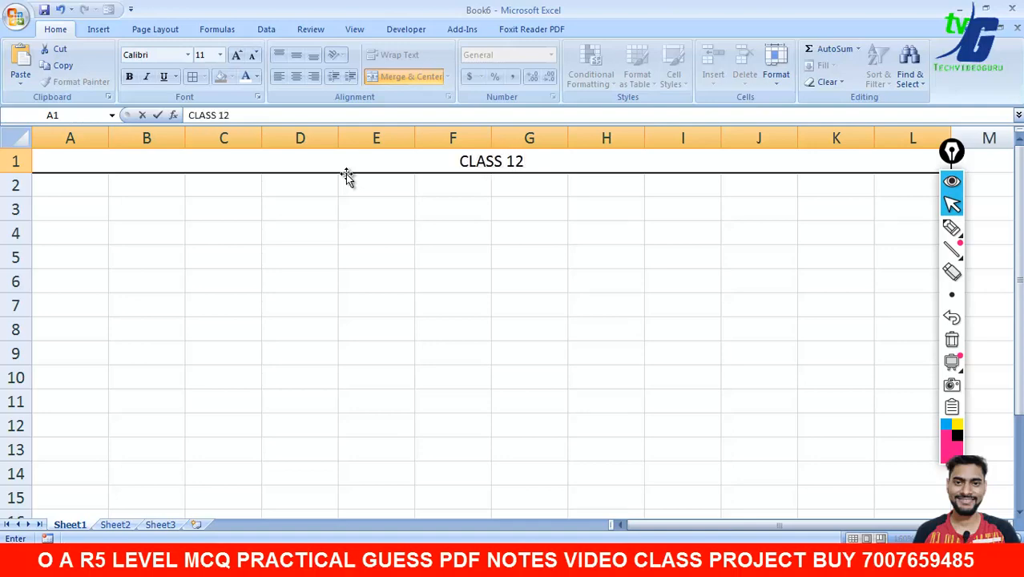
{"action": "type", "text": " MAR"}
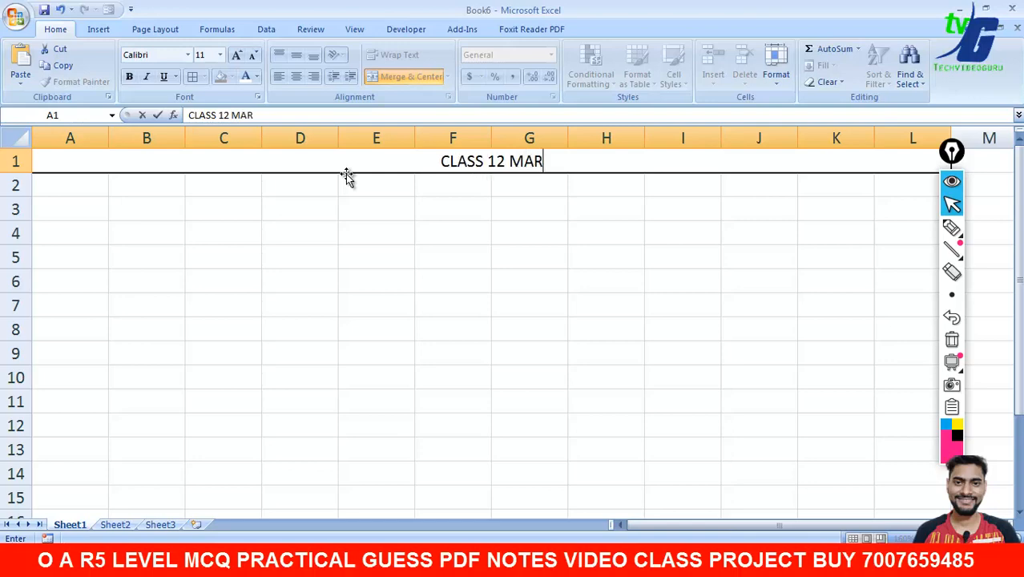
{"action": "type", "text": "K SHEET "}
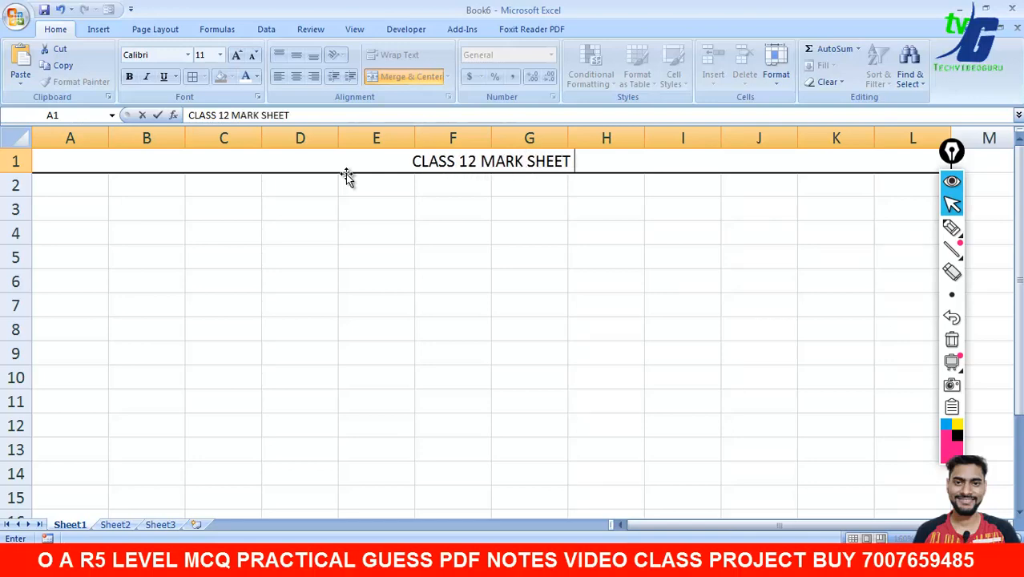
{"action": "type", "text": "2022"}
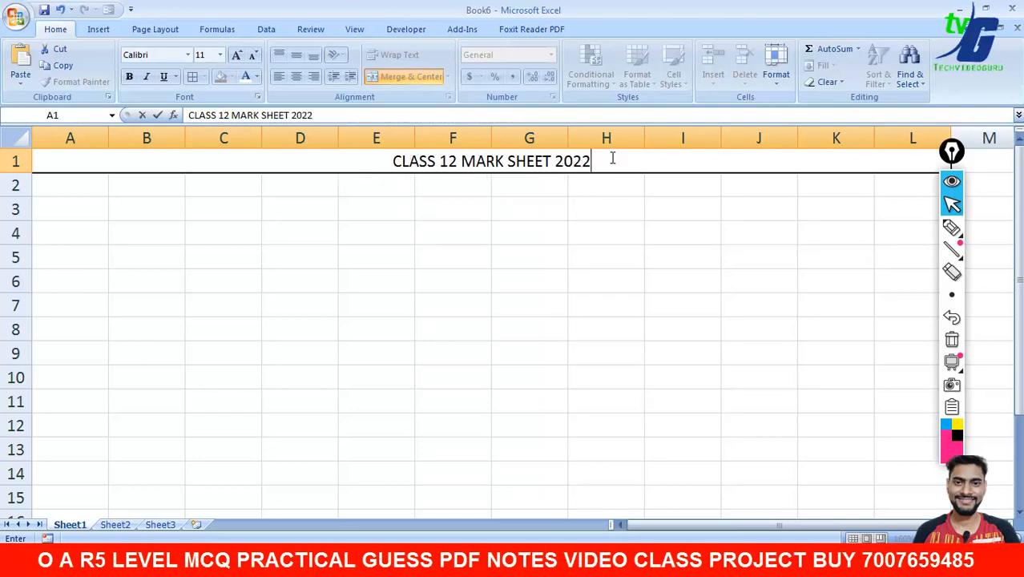
{"action": "left_click", "coordinate": [627, 211]}
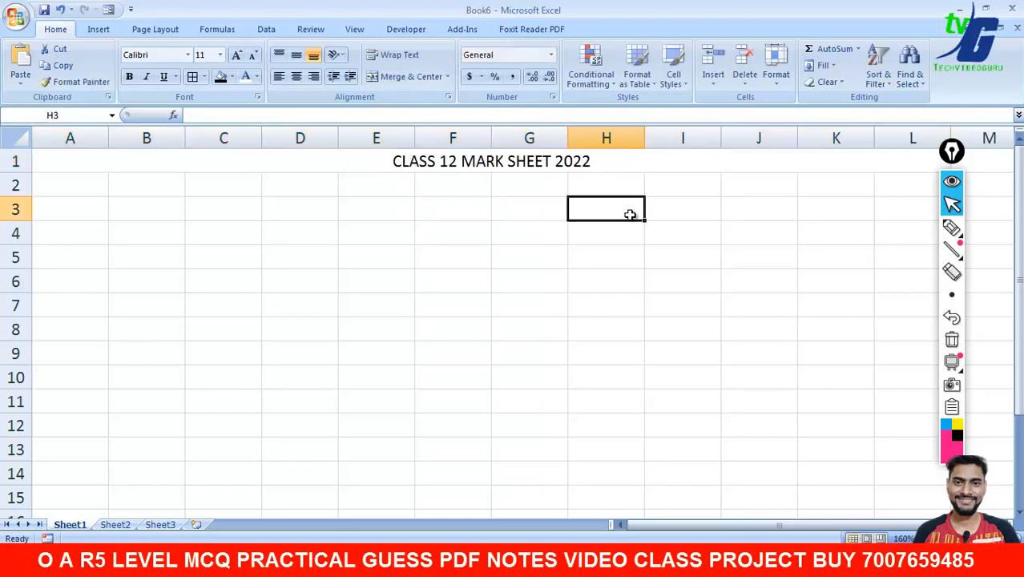
- Format the merged title as 18-point bold yellow Algerian text on a light blue fill
{"action": "left_click", "coordinate": [394, 161]}
{"action": "left_click", "coordinate": [237, 55]}
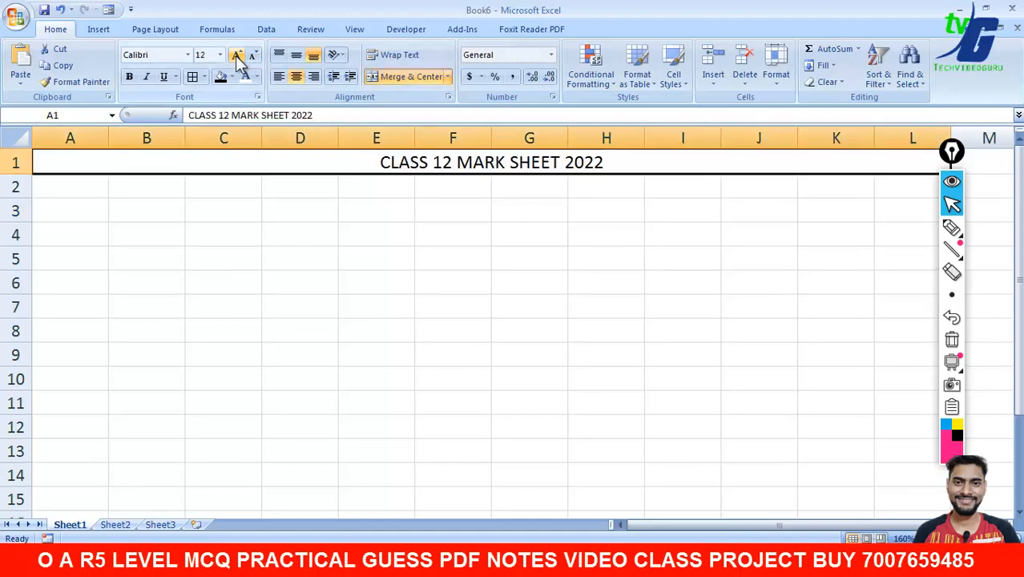
{"action": "left_click", "coordinate": [237, 55]}
{"action": "left_click", "coordinate": [238, 55]}
{"action": "left_click", "coordinate": [237, 55]}
{"action": "left_click", "coordinate": [231, 77]}
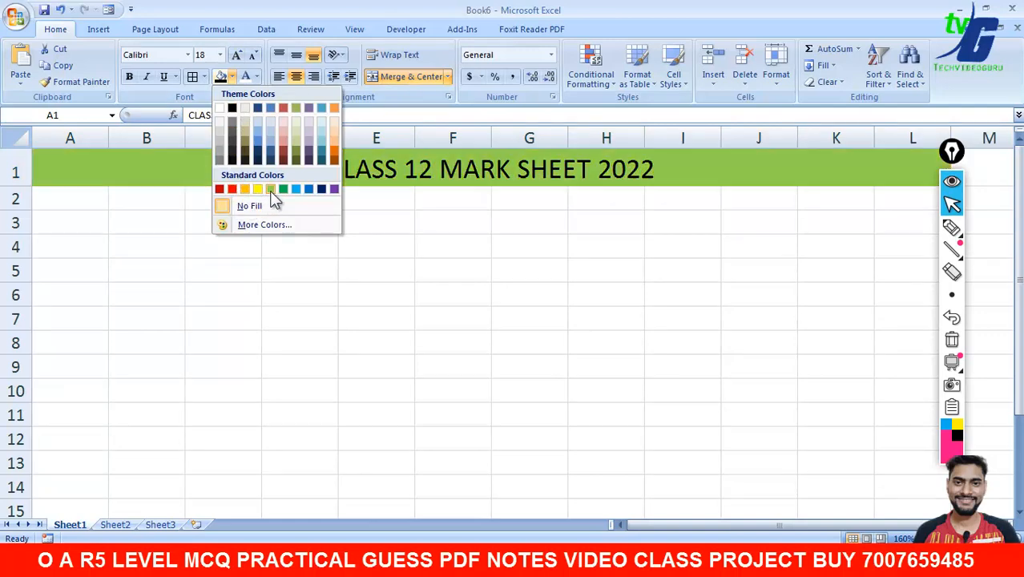
{"action": "left_click", "coordinate": [296, 189]}
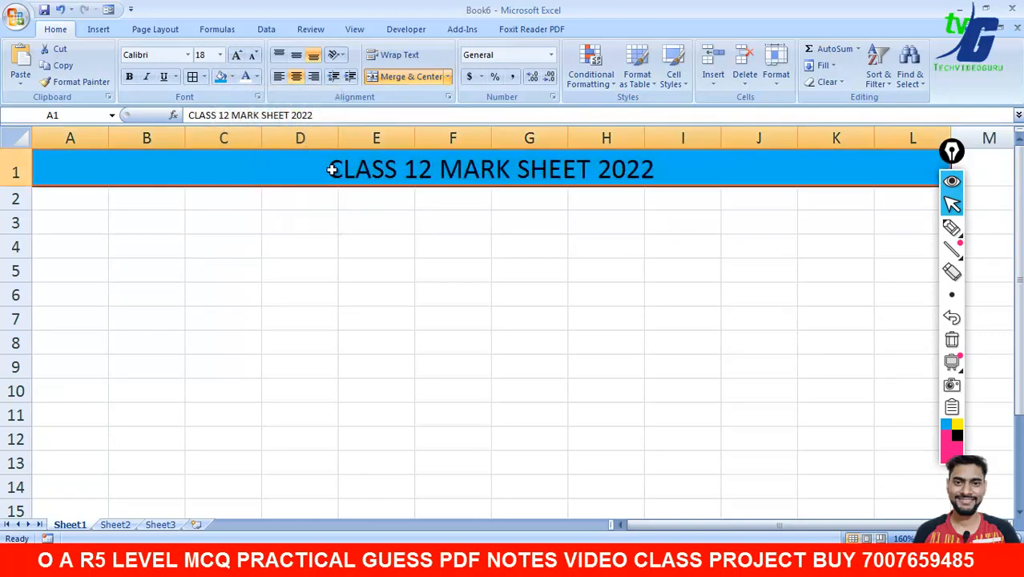
{"action": "left_click", "coordinate": [255, 76]}
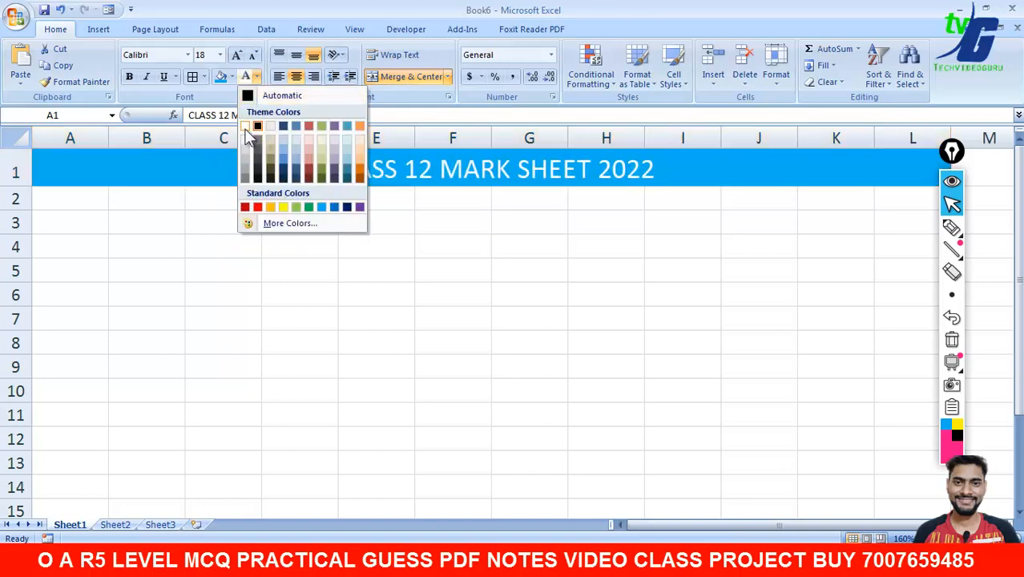
{"action": "left_click", "coordinate": [283, 207]}
{"action": "left_click", "coordinate": [131, 77]}
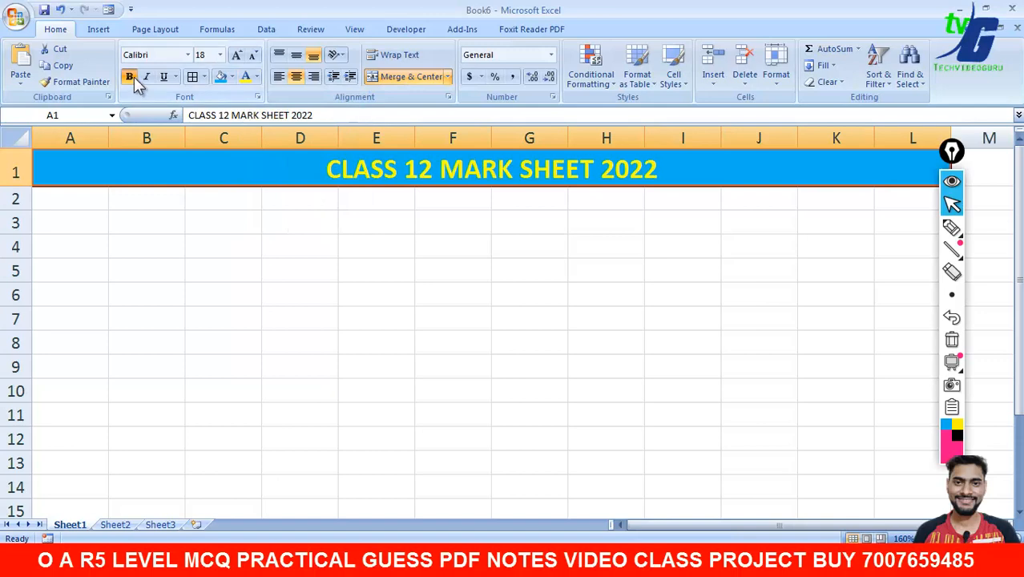
{"action": "left_click", "coordinate": [188, 55]}
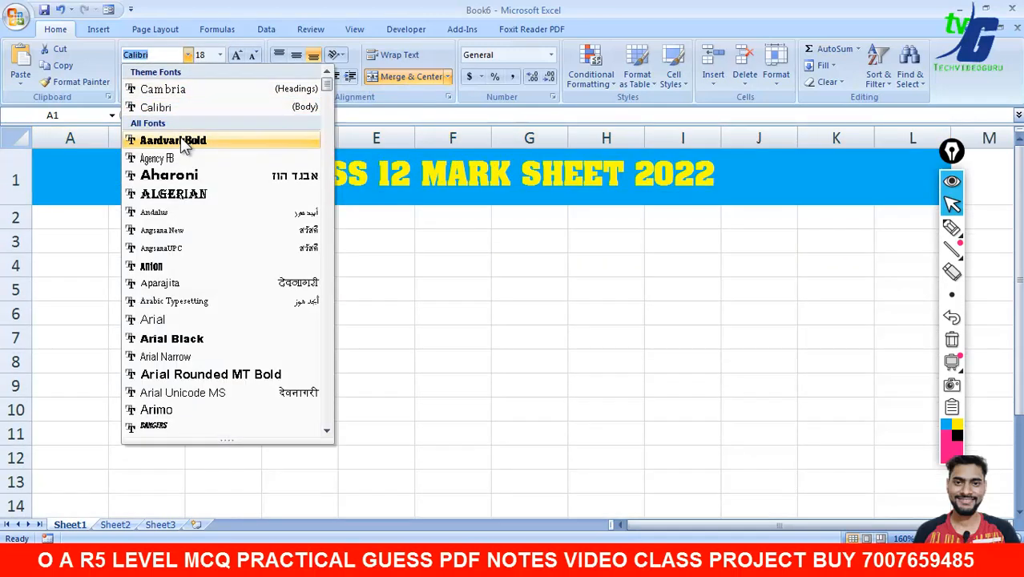
{"action": "left_click", "coordinate": [182, 195]}
{"action": "left_click", "coordinate": [388, 265]}
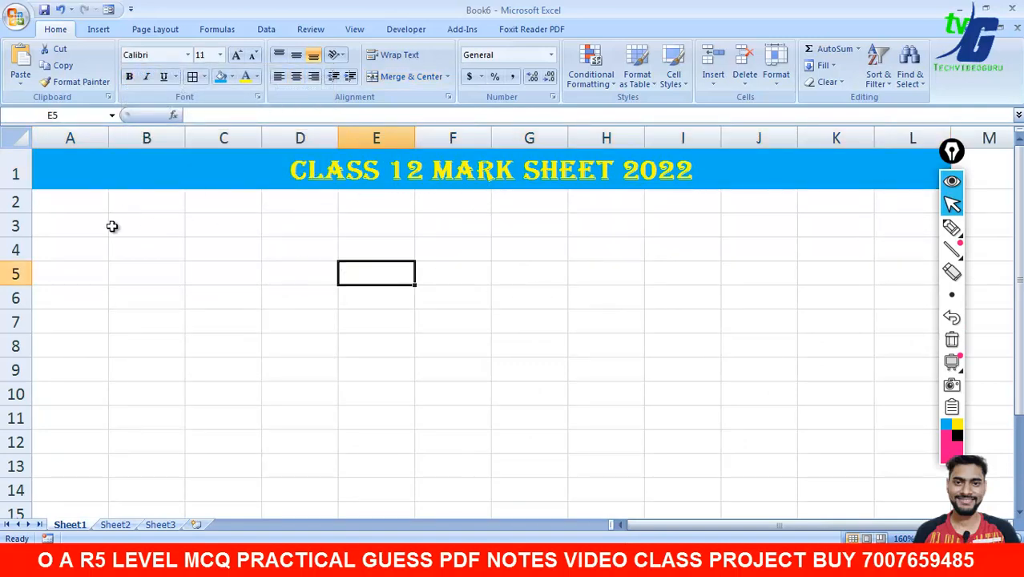
- Enter the headings ROLL NO and NAME in A2 and B2
{"action": "left_click", "coordinate": [88, 219]}
{"action": "left_click", "coordinate": [90, 208]}
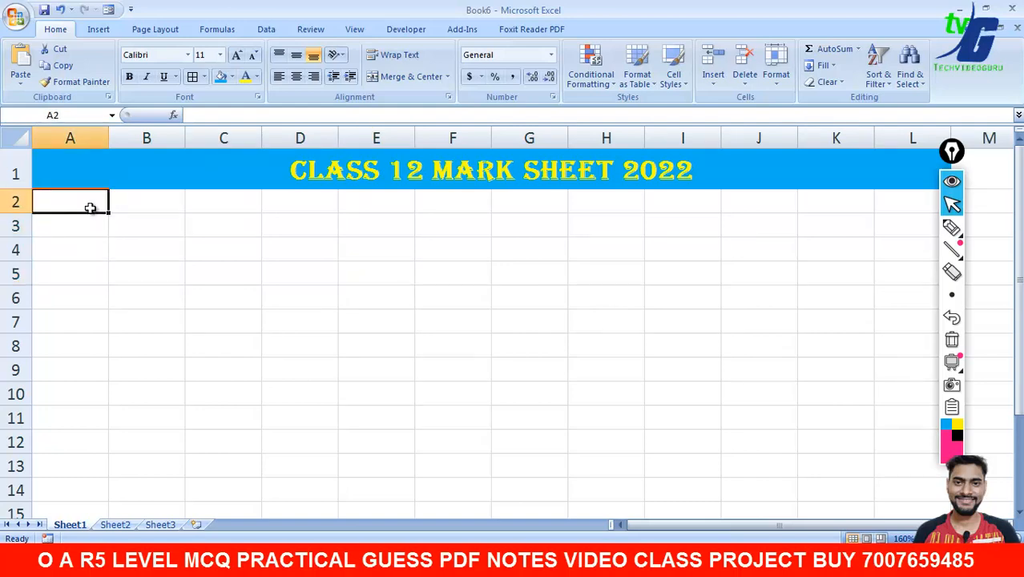
{"action": "left_click", "coordinate": [107, 176]}
{"action": "left_click", "coordinate": [94, 204]}
{"action": "type", "text": "S"}
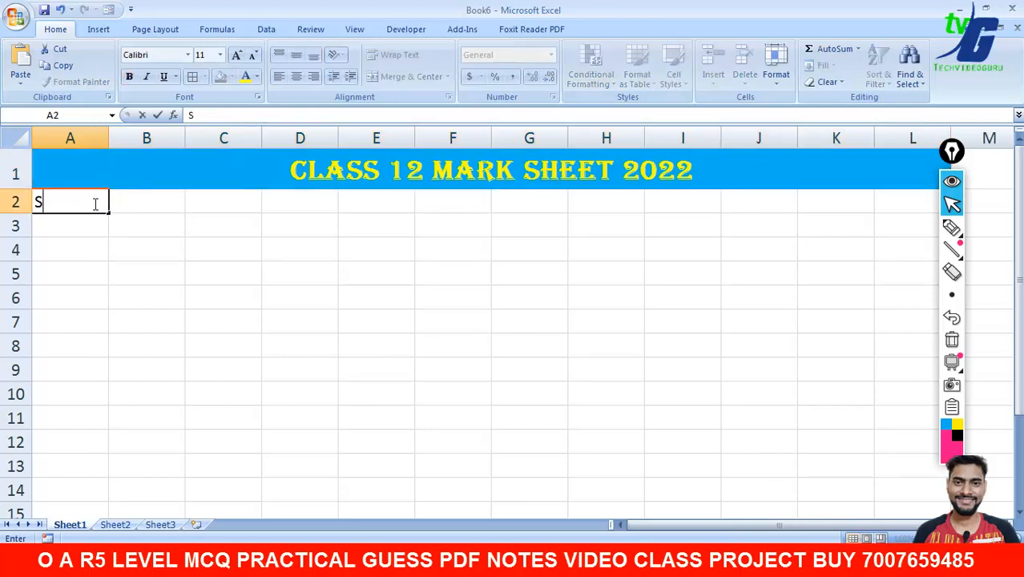
{"action": "key", "text": "BackSpace"}
{"action": "type", "text": "ROO"}
{"action": "key", "text": "BackSpace"}
{"action": "type", "text": "LL NO"}
{"action": "key", "text": "Tab"}
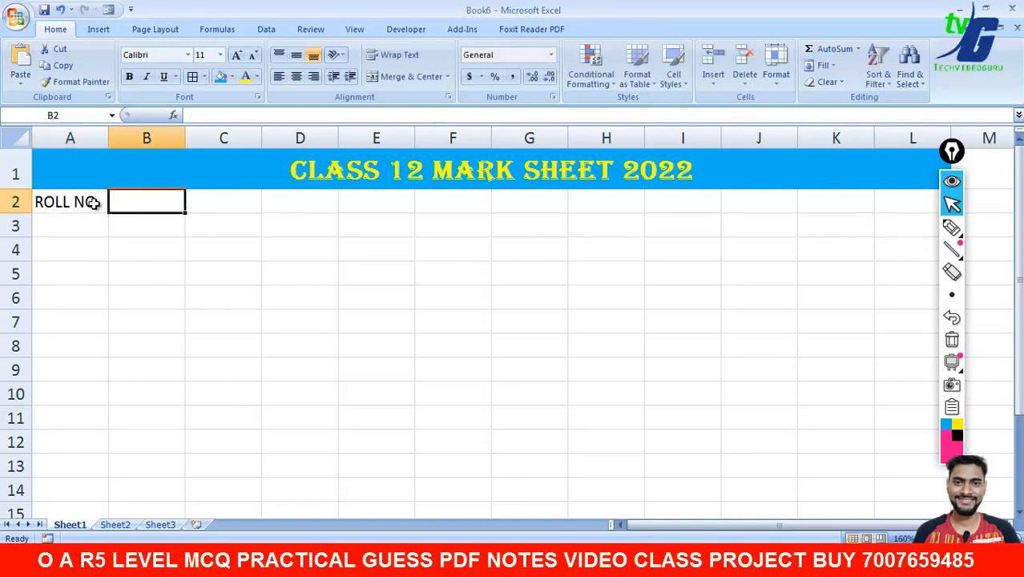
{"action": "type", "text": "NAME"}
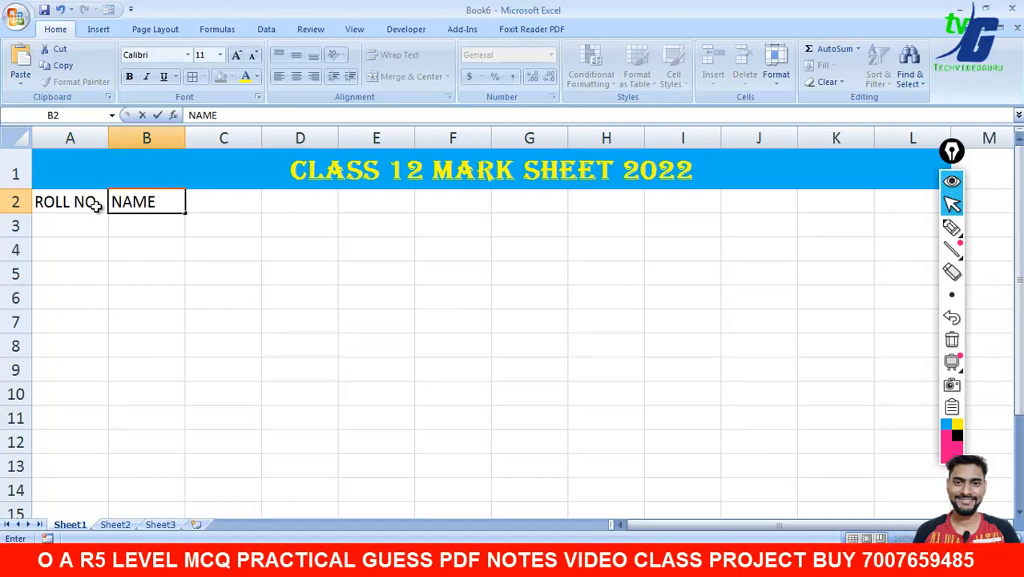
{"action": "key", "text": "Tab"}
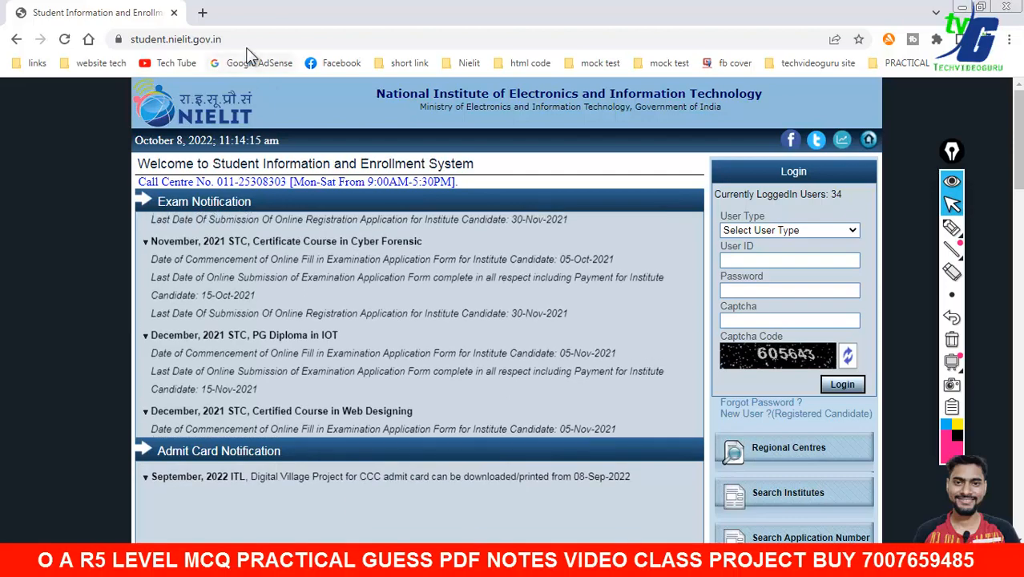
- Type the subject headings HINDI, ENGLISH, PHYSICS, CHEMISTRY and MATHS across C2:G2
{"action": "left_click", "coordinate": [245, 38]}
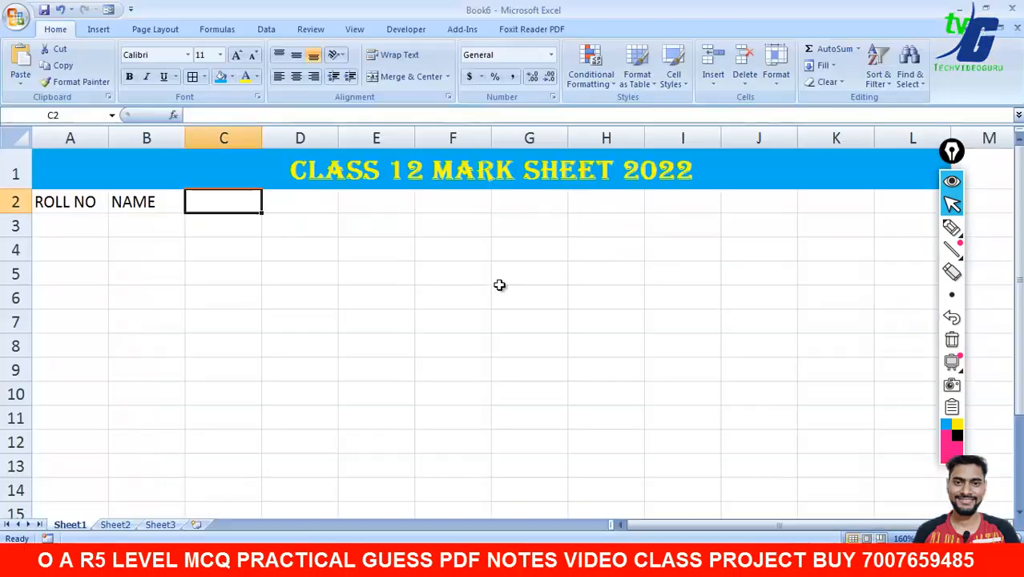
{"action": "left_click", "coordinate": [200, 560]}
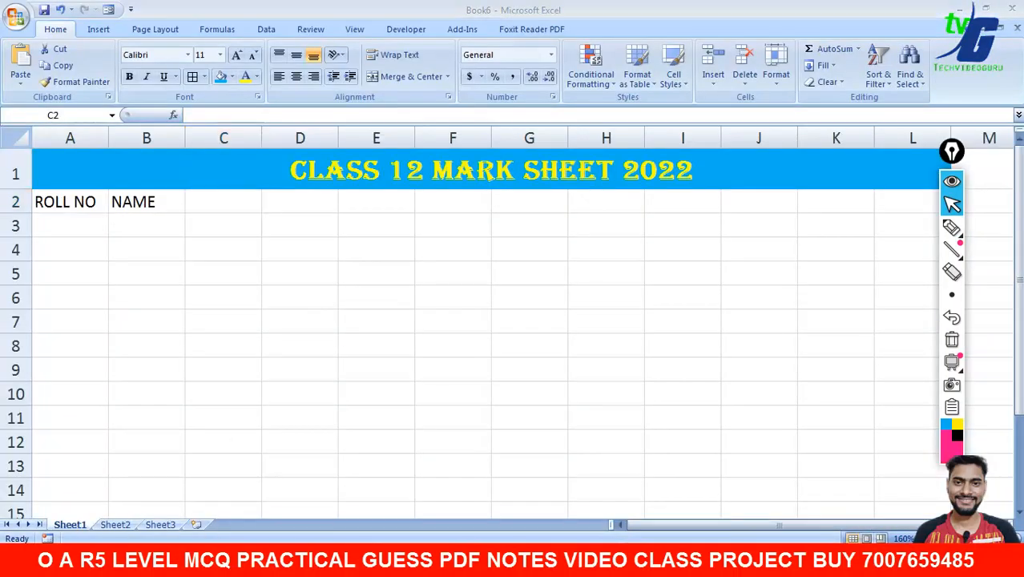
{"action": "left_click", "coordinate": [98, 210]}
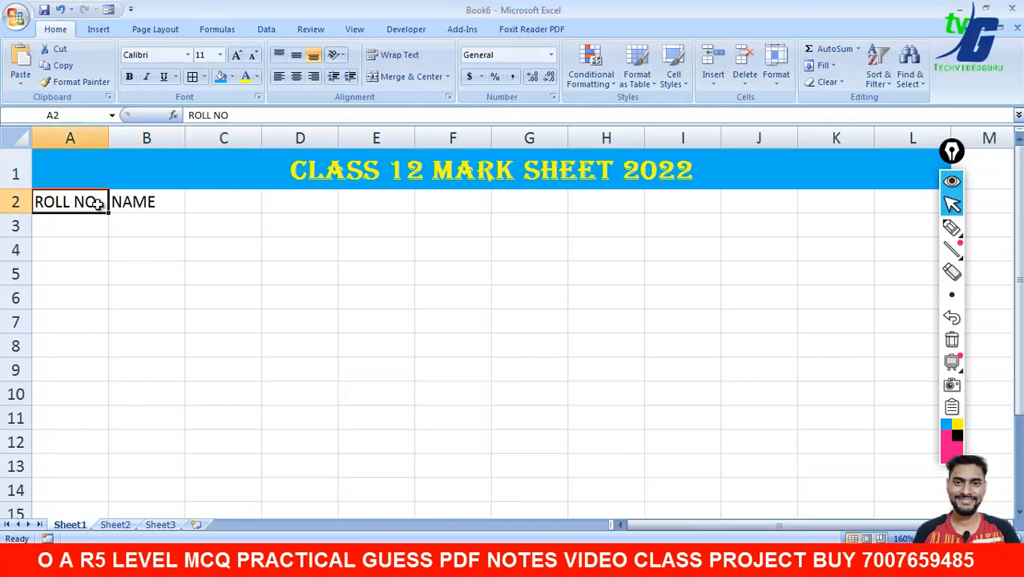
{"action": "left_click", "coordinate": [148, 205]}
{"action": "left_click", "coordinate": [226, 208]}
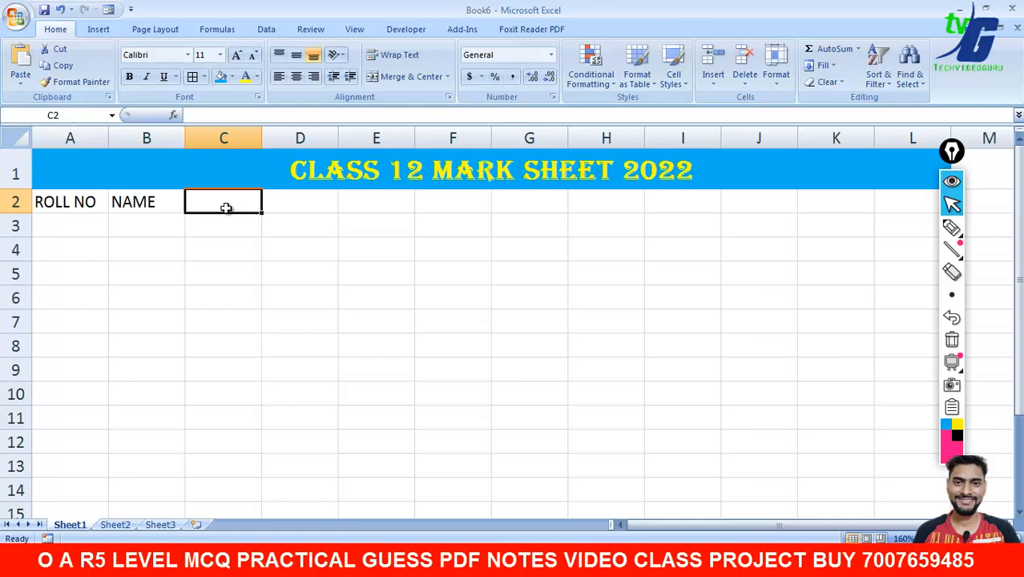
{"action": "type", "text": "HIN"}
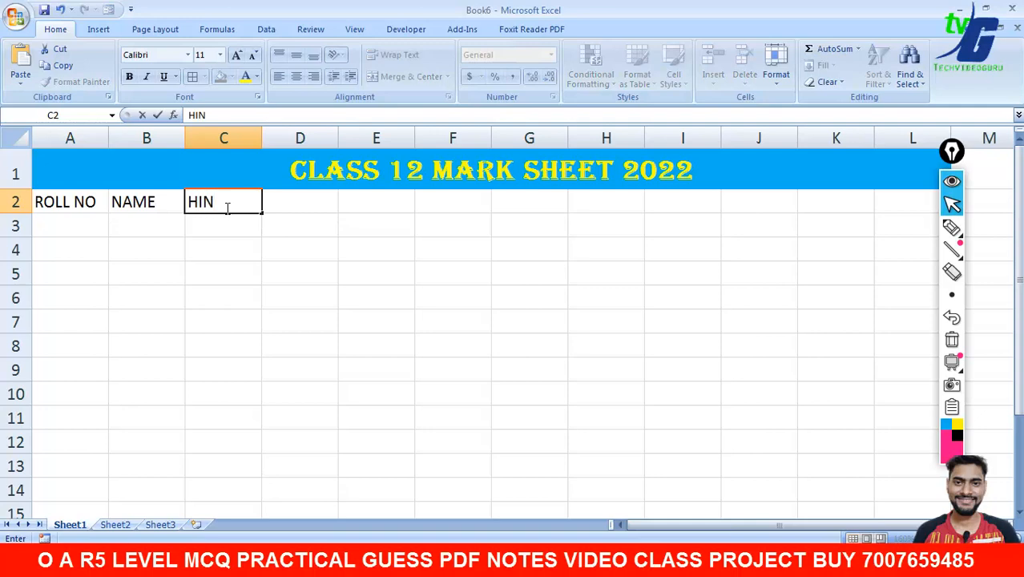
{"action": "type", "text": "DI"}
{"action": "key", "text": "Tab"}
{"action": "type", "text": "EN"}
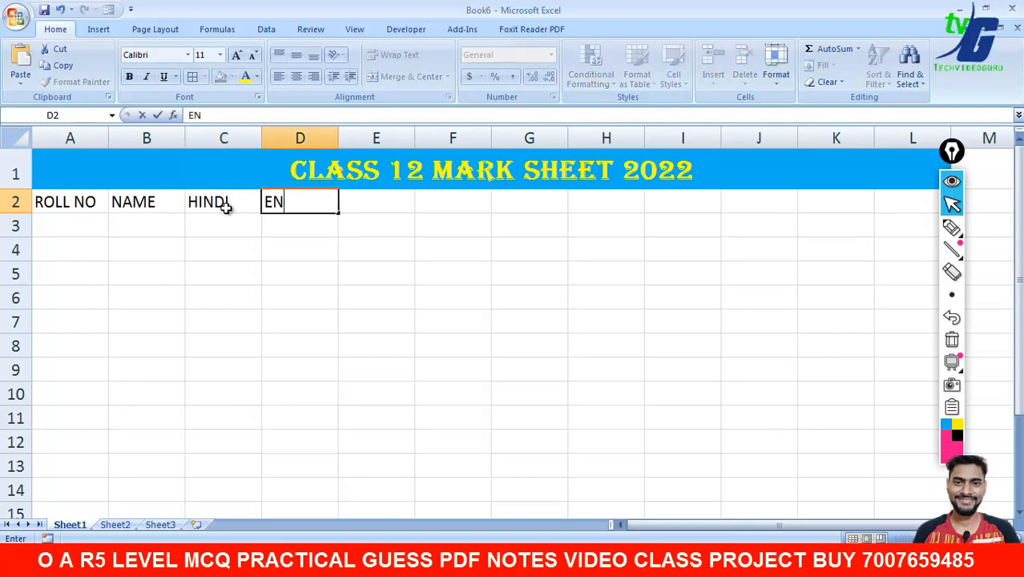
{"action": "type", "text": "GLISH"}
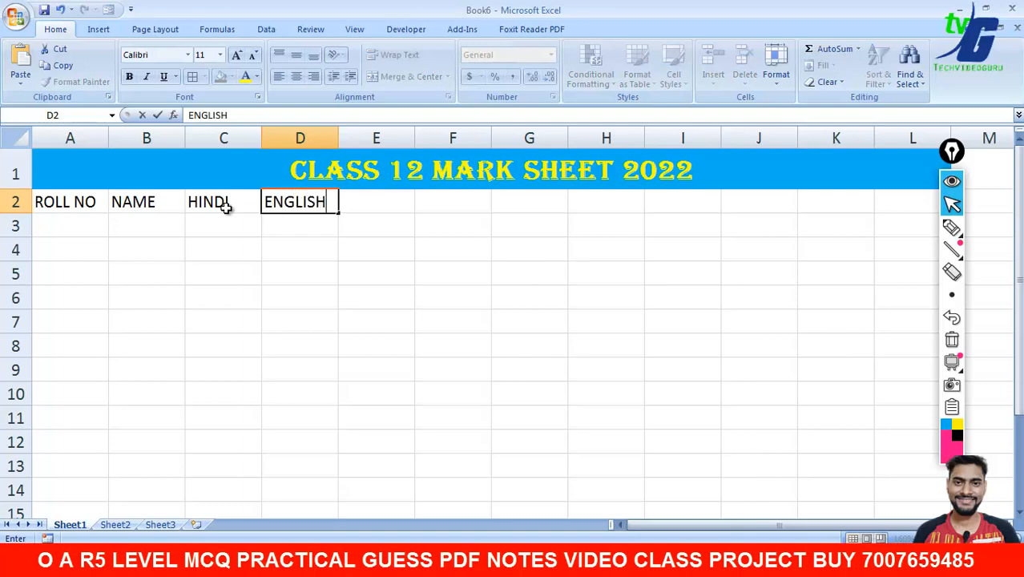
{"action": "key", "text": "Tab"}
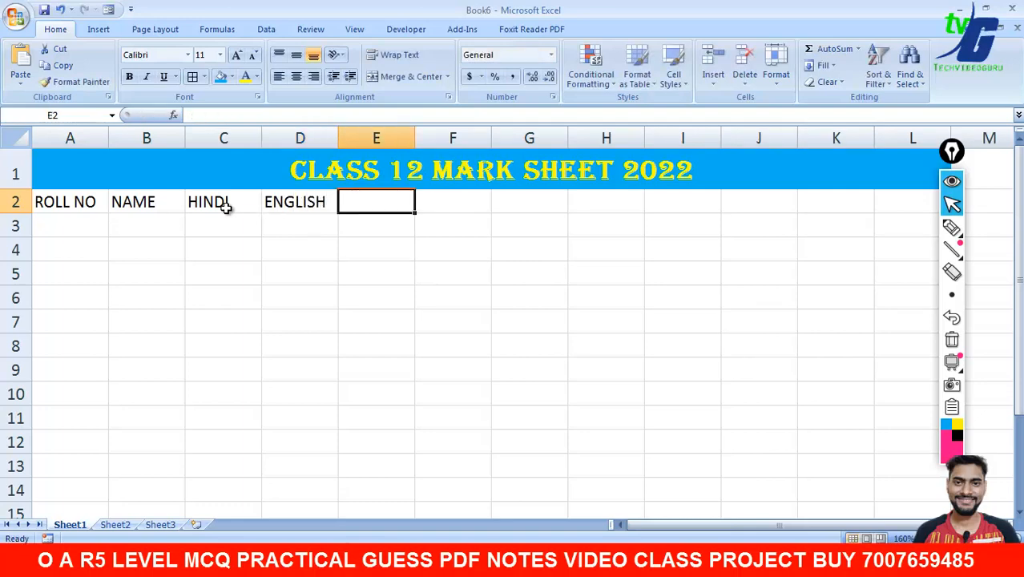
{"action": "type", "text": "PH"}
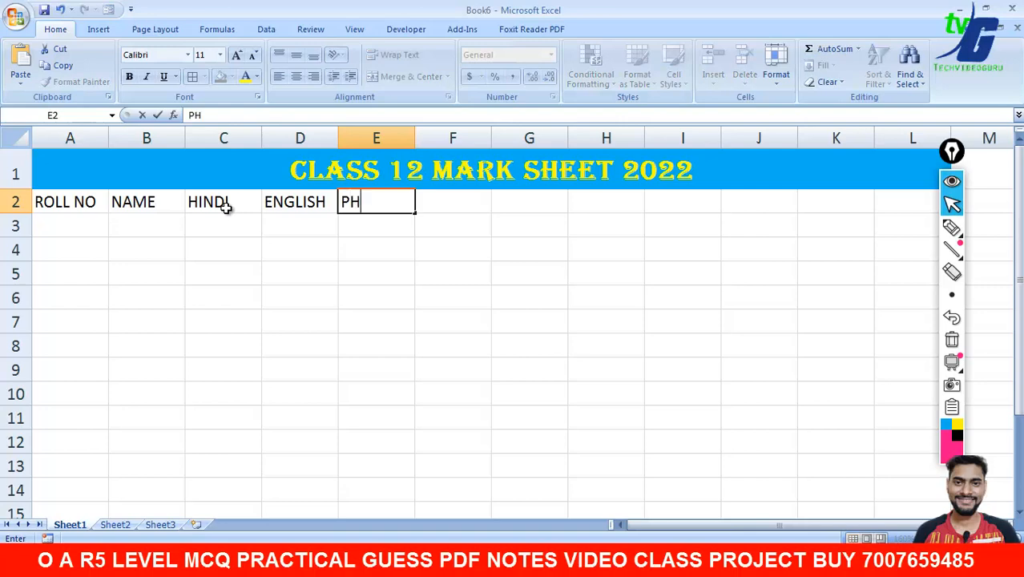
{"action": "type", "text": "YSICS"}
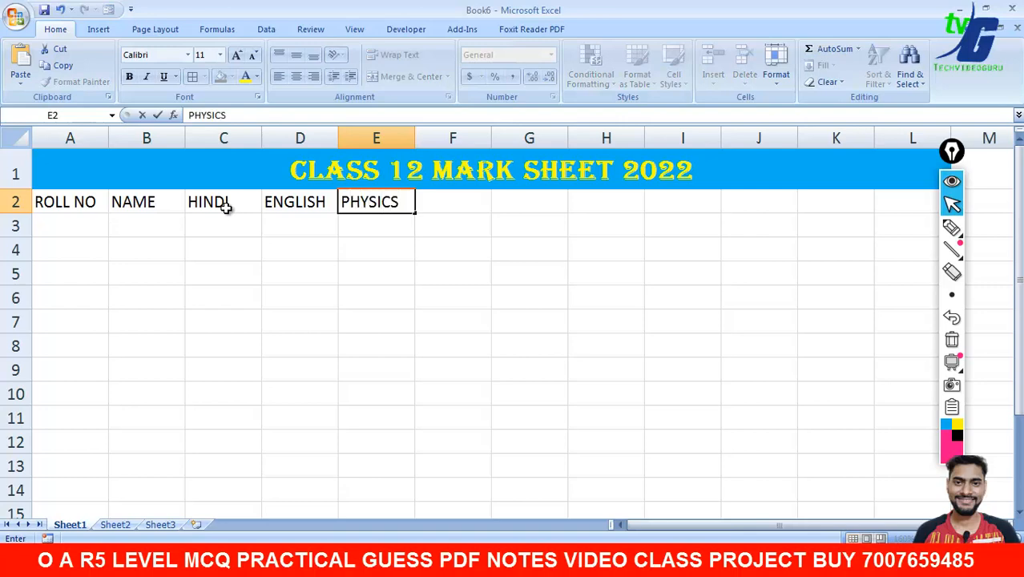
{"action": "key", "text": "Tab"}
{"action": "type", "text": "CHEM"}
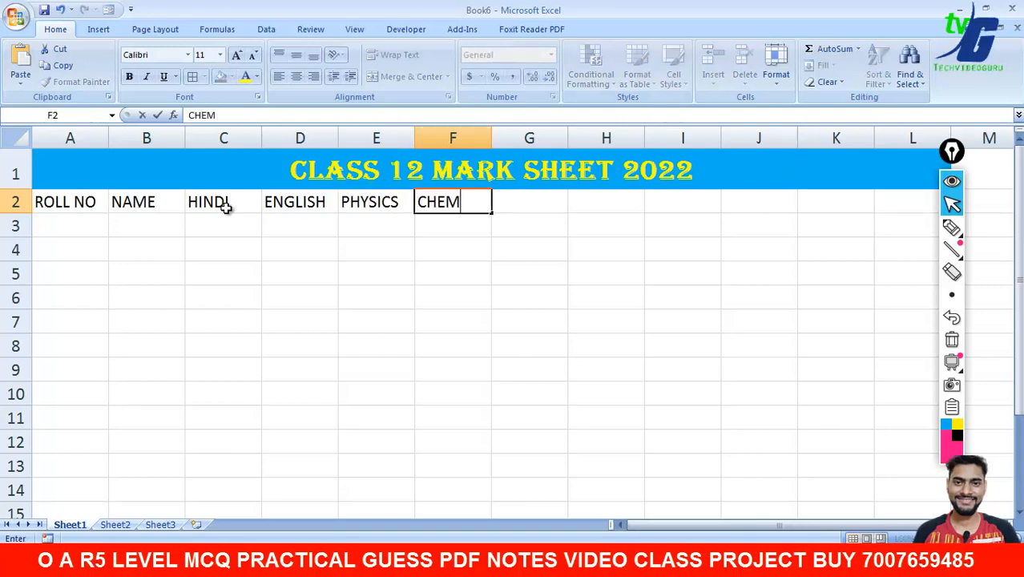
{"action": "type", "text": "ISTRY"}
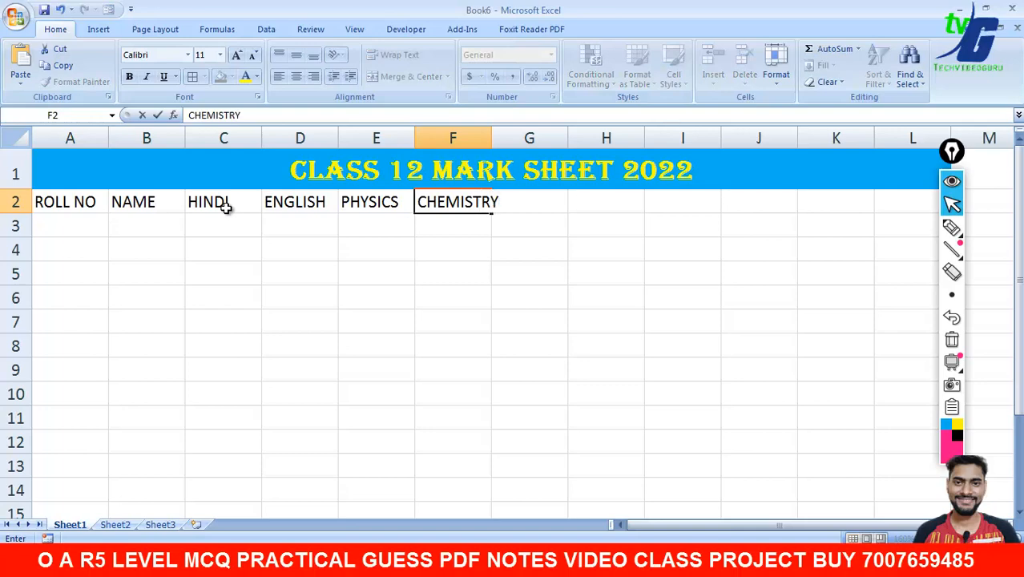
{"action": "key", "text": "Tab"}
{"action": "type", "text": "MATHS"}
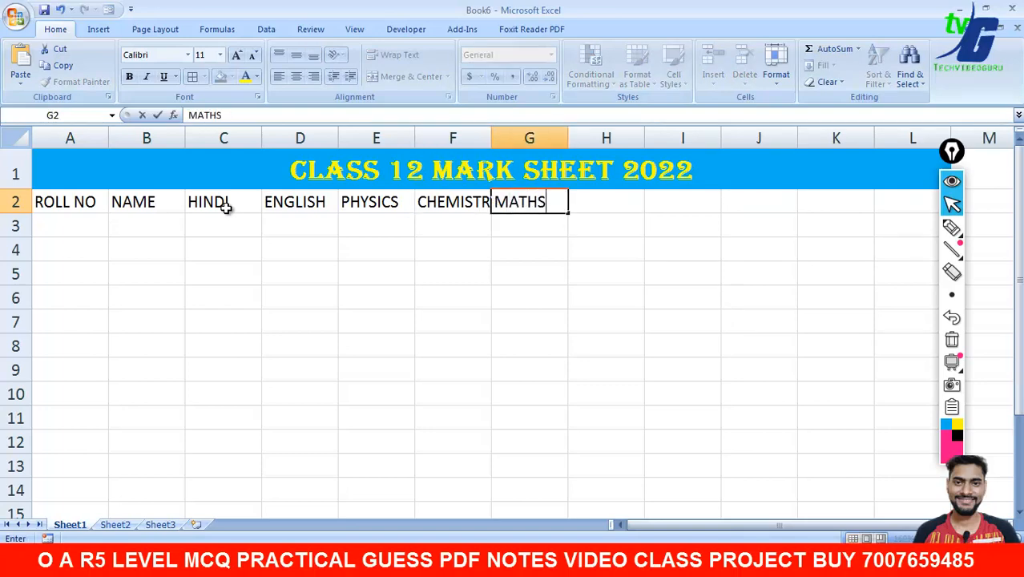
{"action": "left_click", "coordinate": [223, 218]}
{"action": "left_click", "coordinate": [531, 229]}
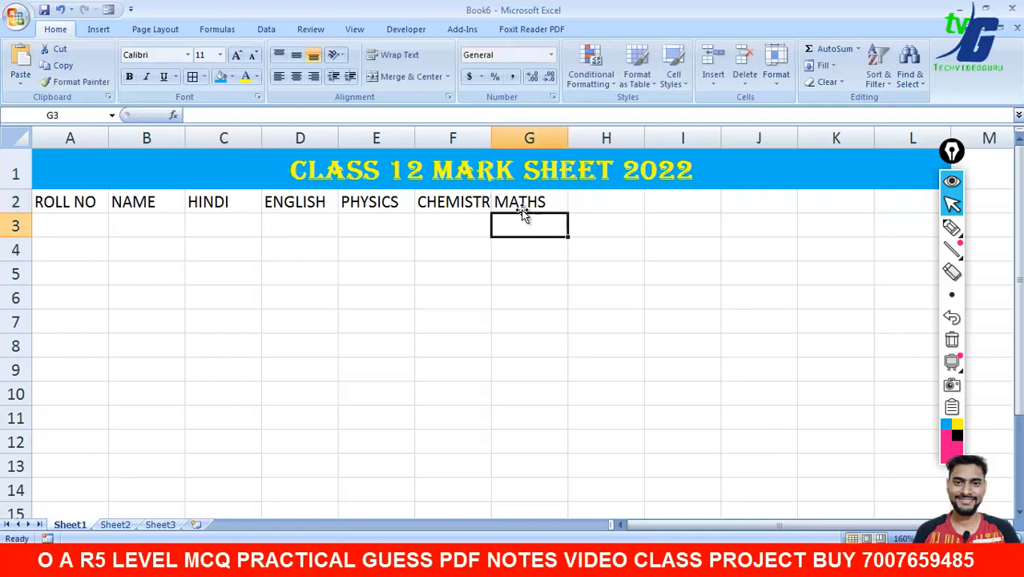
- AutoFit columns F and G to their headings and centre the headings in A2:G2
{"action": "double_click", "coordinate": [491, 145]}
{"action": "double_click", "coordinate": [583, 142]}
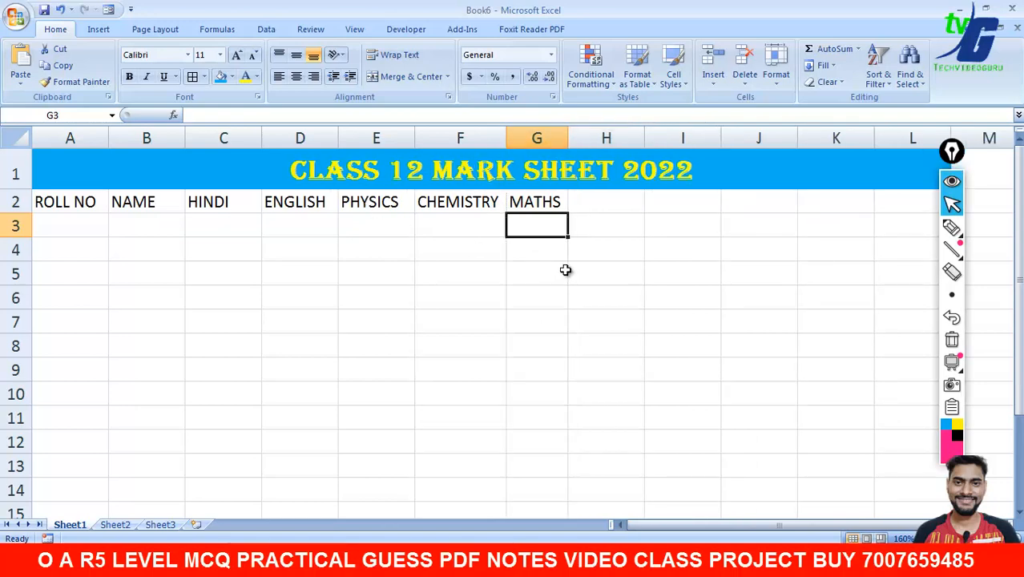
{"action": "left_click_drag", "start_coordinate": [36, 202], "coordinate": [533, 202]}
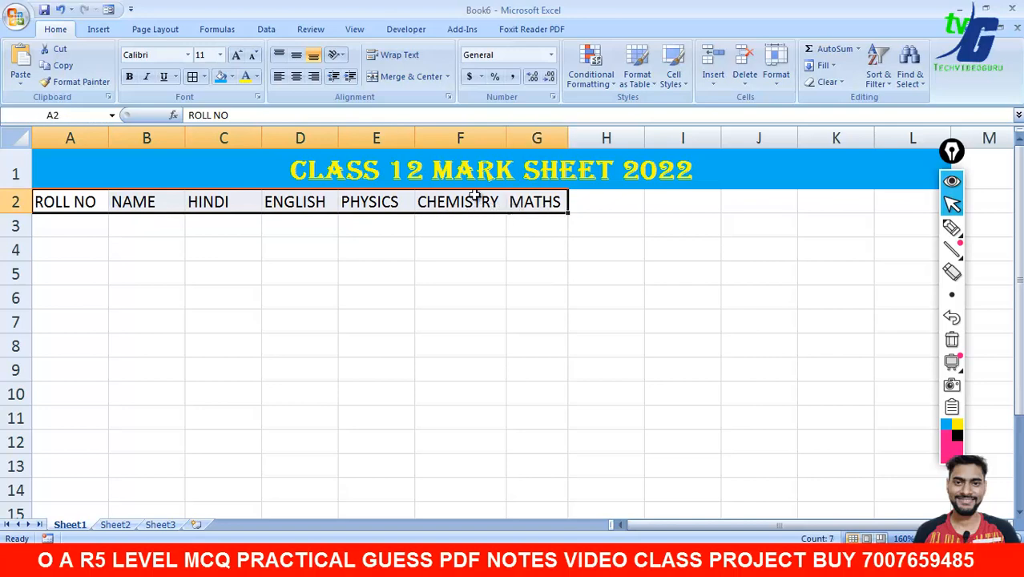
{"action": "left_click", "coordinate": [296, 76]}
{"action": "left_click", "coordinate": [462, 297]}
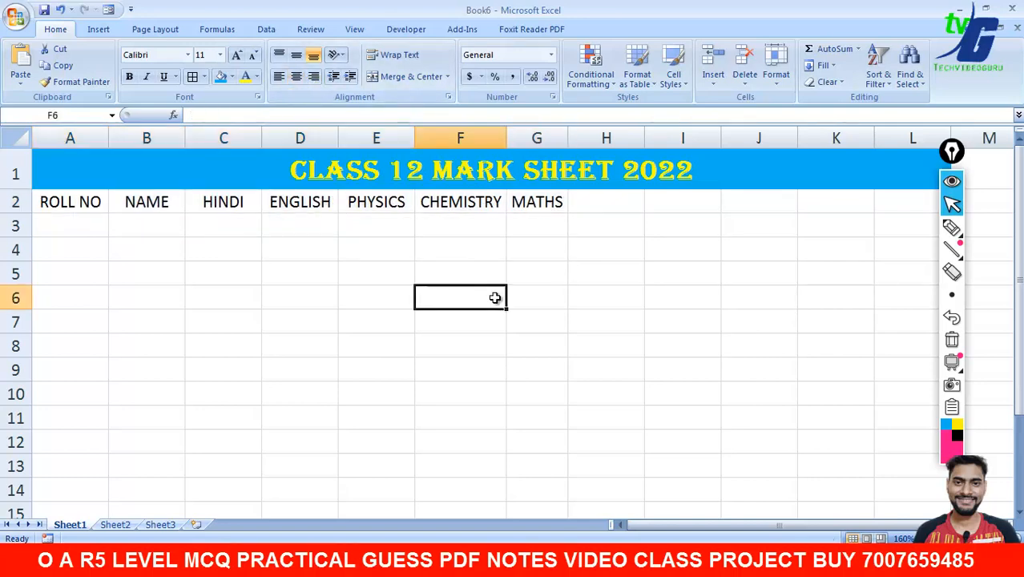
{"action": "left_click", "coordinate": [88, 230]}
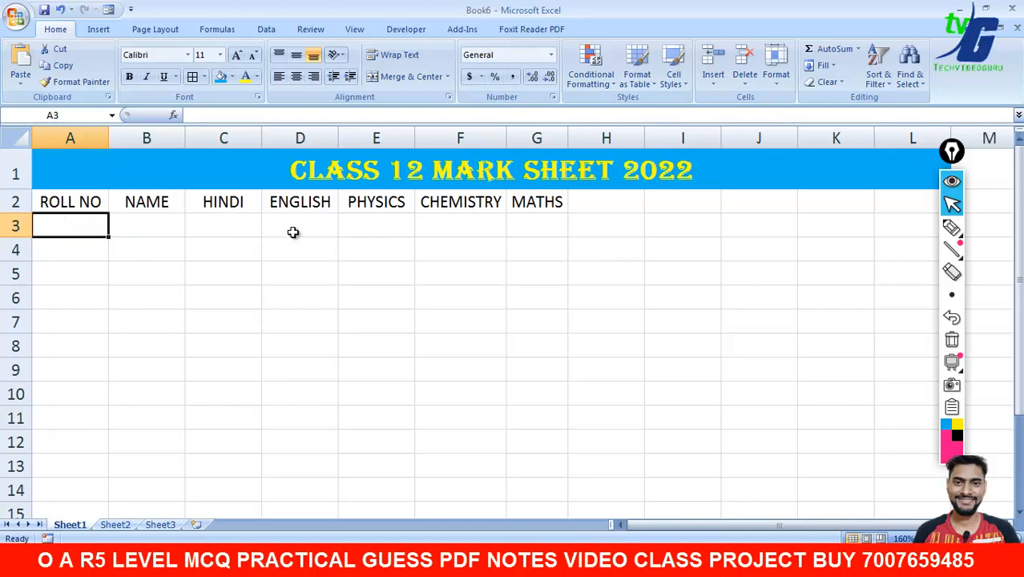
{"action": "left_click", "coordinate": [952, 228]}
{"action": "mouse_move", "coordinate": [708, 207]}
{"action": "left_mouse_down"}
{"action": "mouse_move", "coordinate": [704, 378]}
{"action": "mouse_move", "coordinate": [686, 469]}
{"action": "left_mouse_up"}
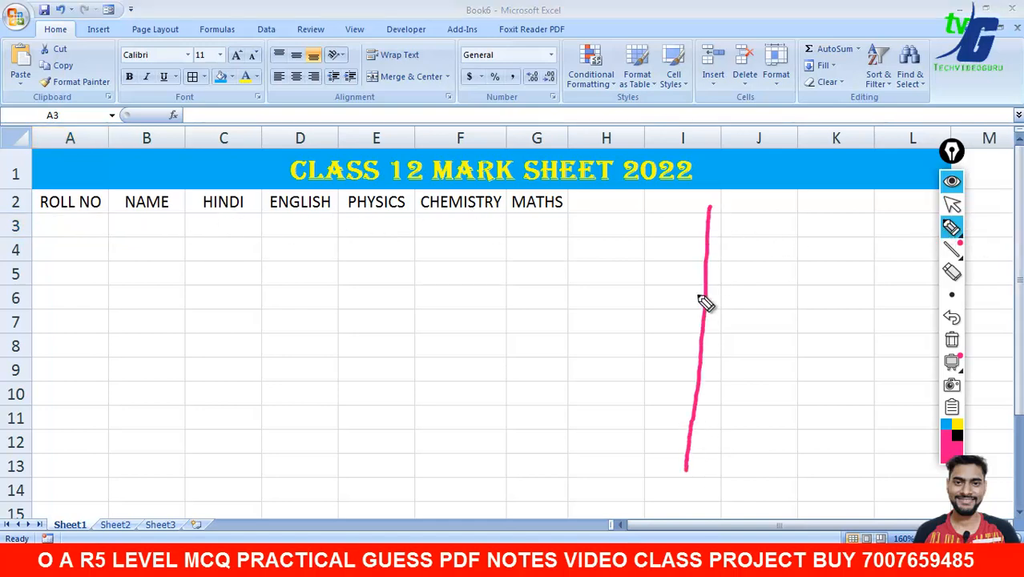
{"action": "left_click_drag", "start_coordinate": [708, 210], "coordinate": [818, 322]}
{"action": "left_click_drag", "start_coordinate": [830, 418], "coordinate": [689, 472]}
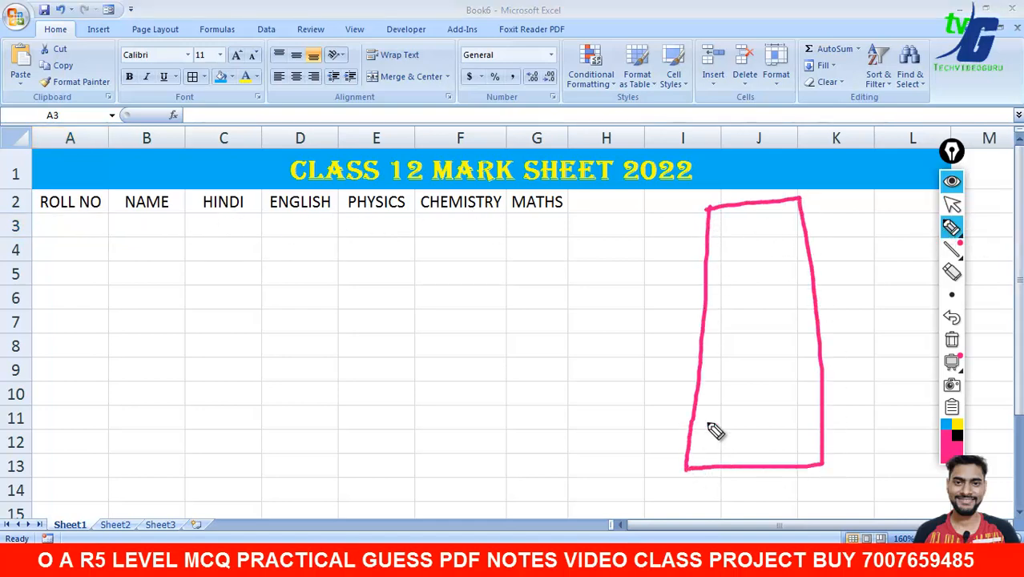
{"action": "left_click_drag", "start_coordinate": [731, 221], "coordinate": [756, 210]}
{"action": "left_click_drag", "start_coordinate": [731, 246], "coordinate": [750, 241]}
{"action": "left_click_drag", "start_coordinate": [725, 293], "coordinate": [738, 286]}
{"action": "left_click_drag", "start_coordinate": [735, 327], "coordinate": [744, 321]}
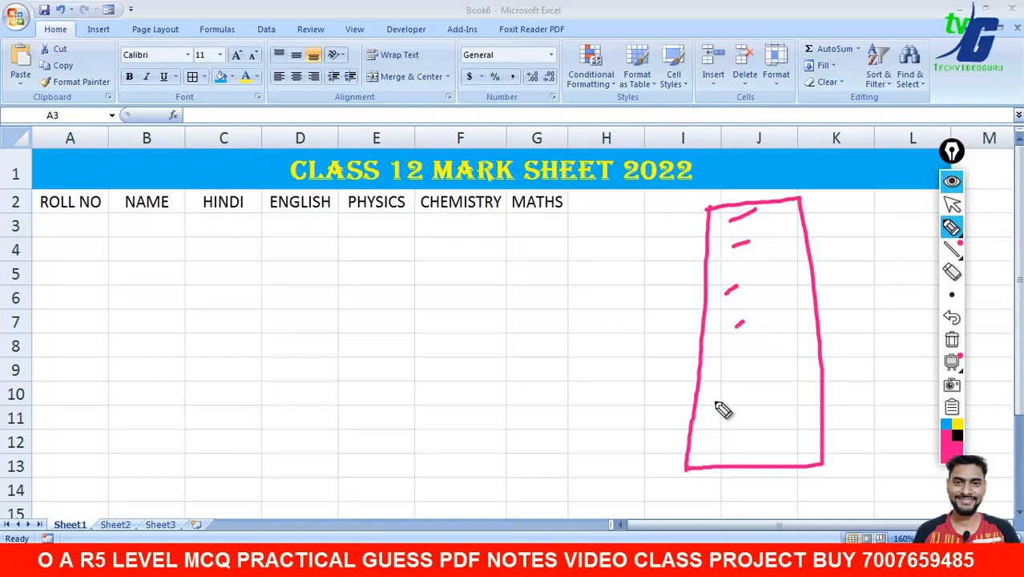
{"action": "left_click_drag", "start_coordinate": [714, 401], "coordinate": [736, 393]}
{"action": "left_click_drag", "start_coordinate": [726, 415], "coordinate": [744, 411]}
{"action": "left_click_drag", "start_coordinate": [64, 218], "coordinate": [56, 434]}
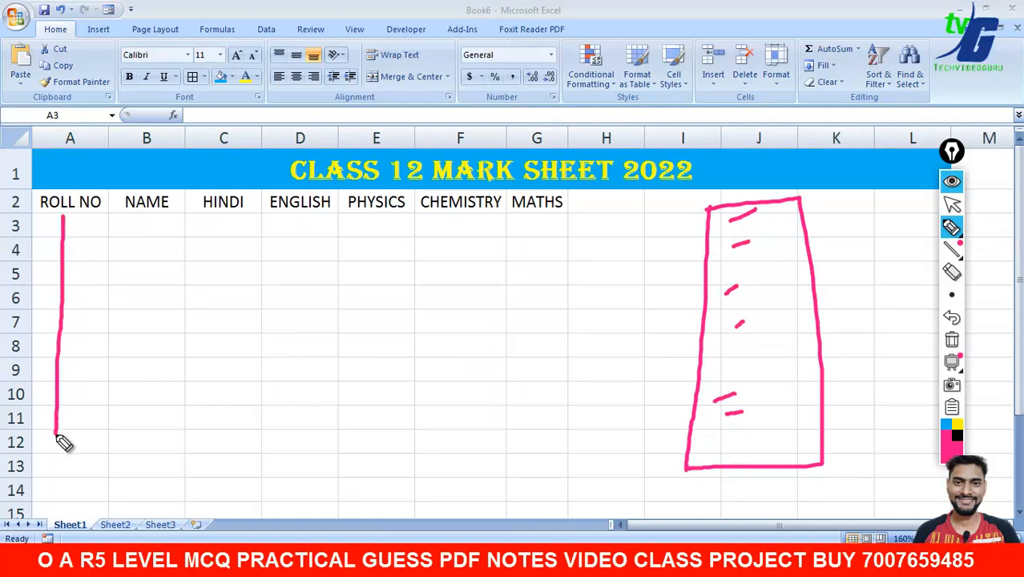
{"action": "left_click_drag", "start_coordinate": [152, 220], "coordinate": [138, 452]}
{"action": "left_click_drag", "start_coordinate": [230, 219], "coordinate": [231, 435]}
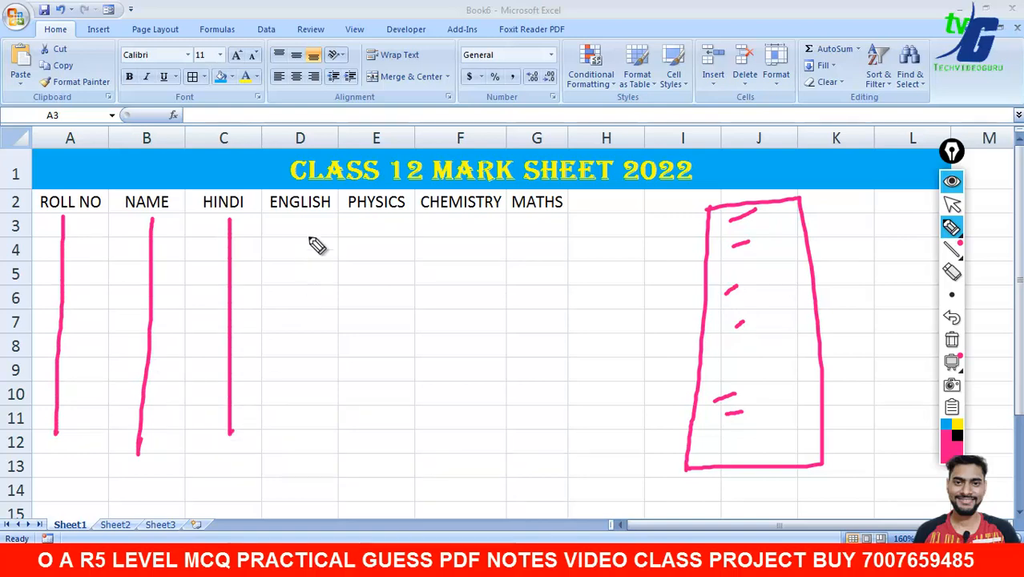
{"action": "left_click_drag", "start_coordinate": [313, 223], "coordinate": [303, 423]}
{"action": "left_click_drag", "start_coordinate": [390, 222], "coordinate": [399, 463]}
{"action": "left_click_drag", "start_coordinate": [481, 375], "coordinate": [485, 238]}
{"action": "left_click_drag", "start_coordinate": [560, 223], "coordinate": [561, 277]}
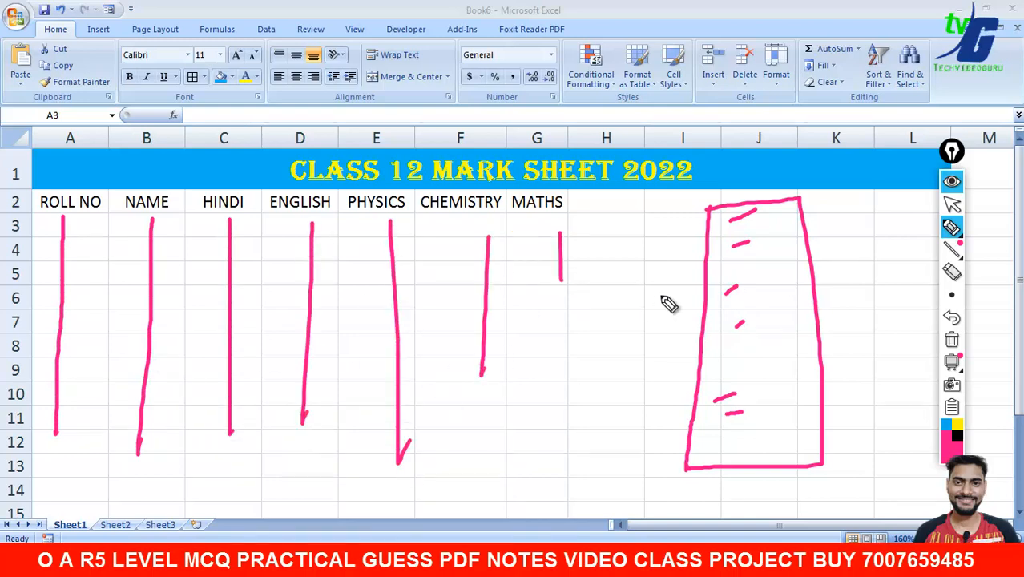
{"action": "left_click", "coordinate": [953, 337]}
{"action": "left_click", "coordinate": [952, 204]}
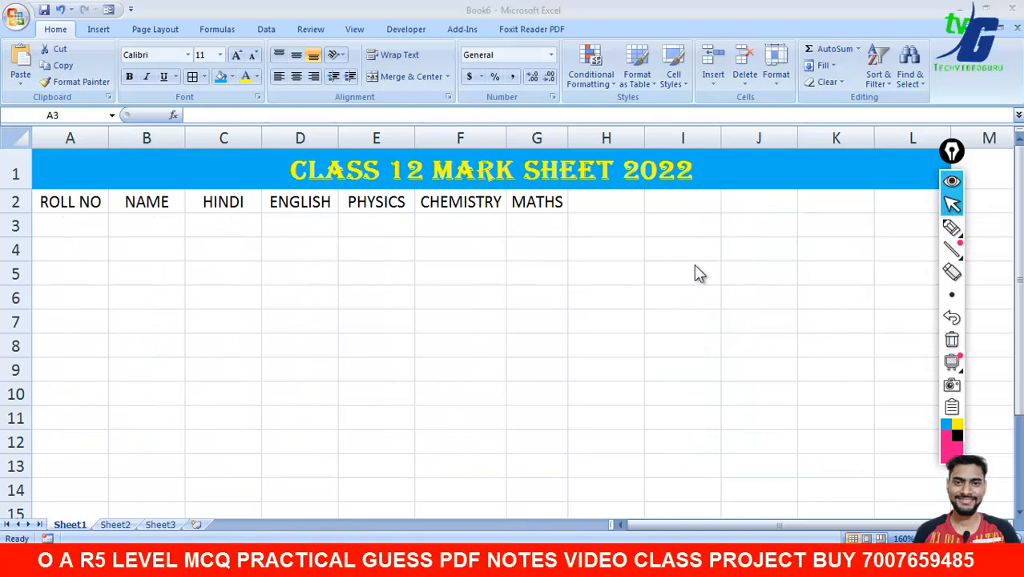
- Add the headings TOTAL, PER and GRADE in H2, I2 and J2
{"action": "left_click", "coordinate": [604, 200]}
{"action": "type", "text": "T"}
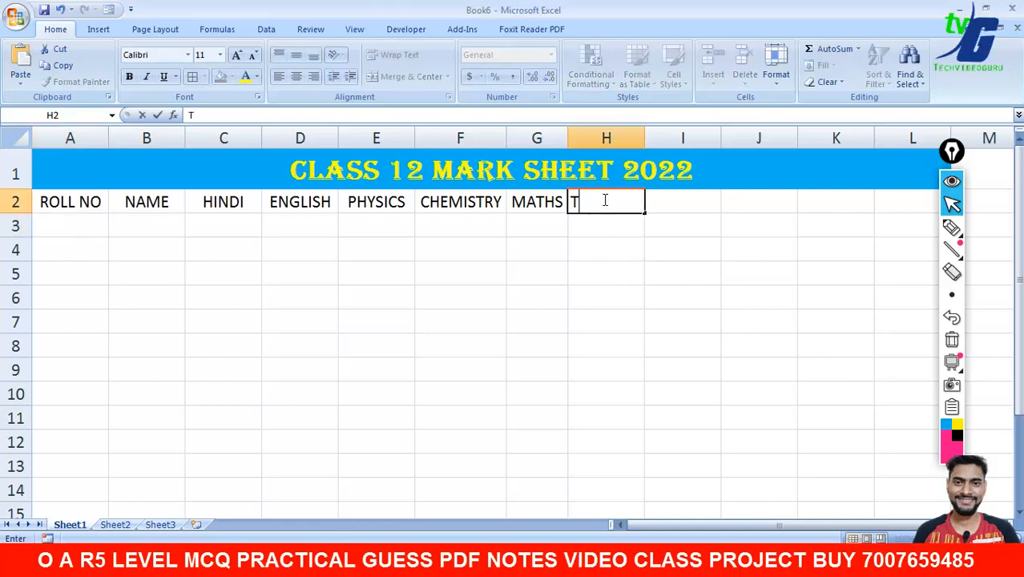
{"action": "type", "text": "OTAL"}
{"action": "left_click", "coordinate": [670, 204]}
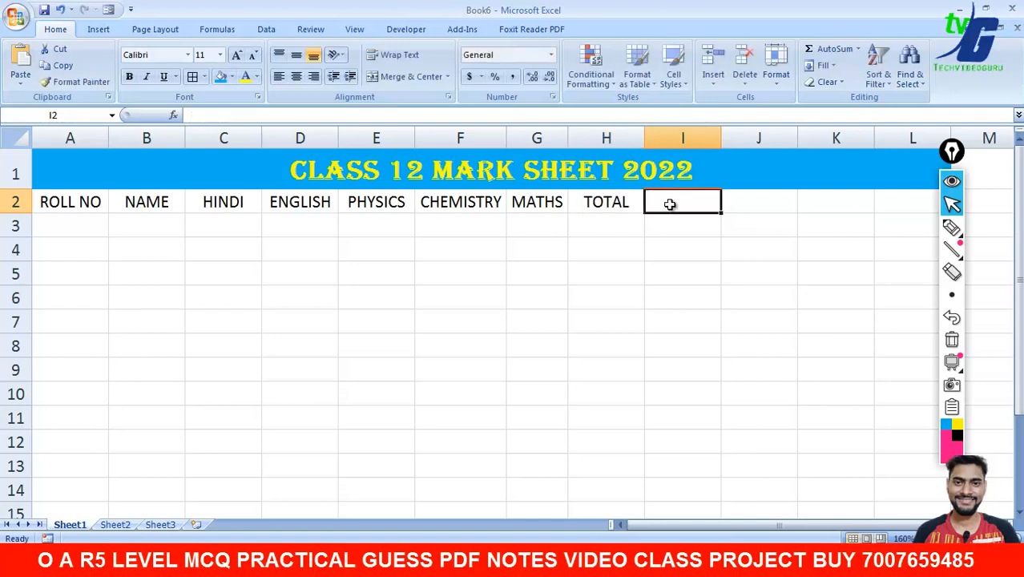
{"action": "type", "text": "PER"}
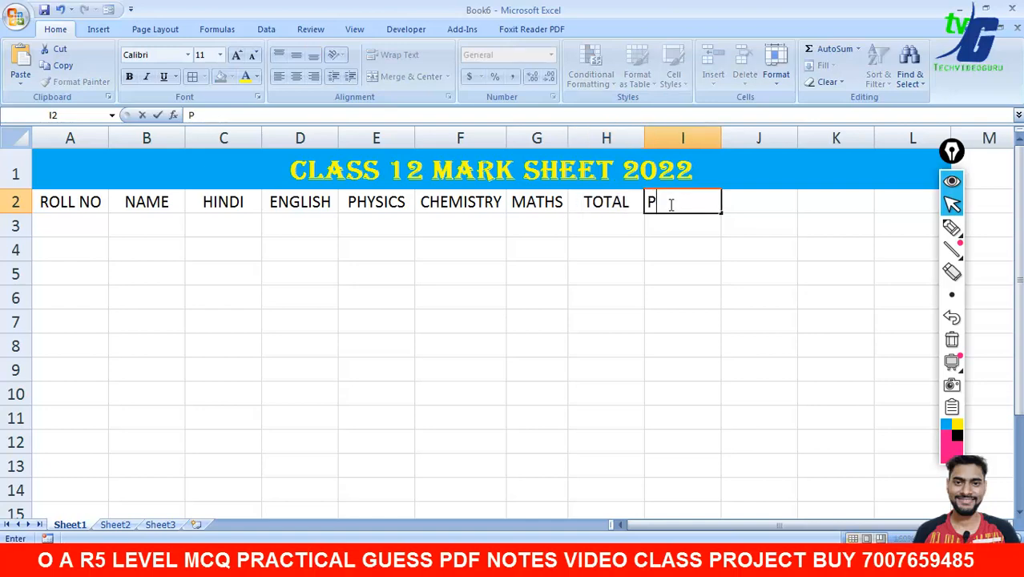
{"action": "left_click", "coordinate": [760, 204]}
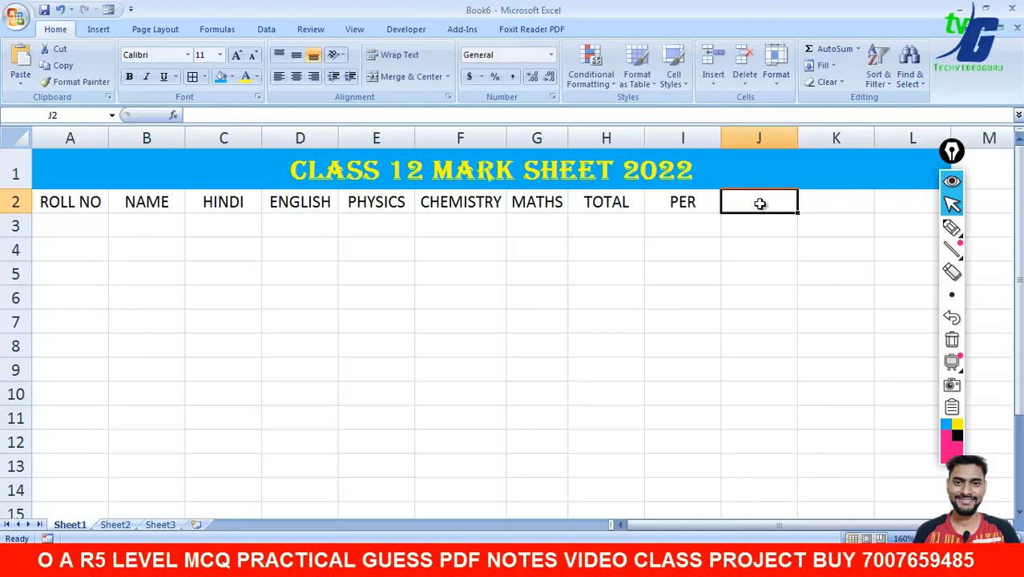
{"action": "type", "text": "GRADE"}
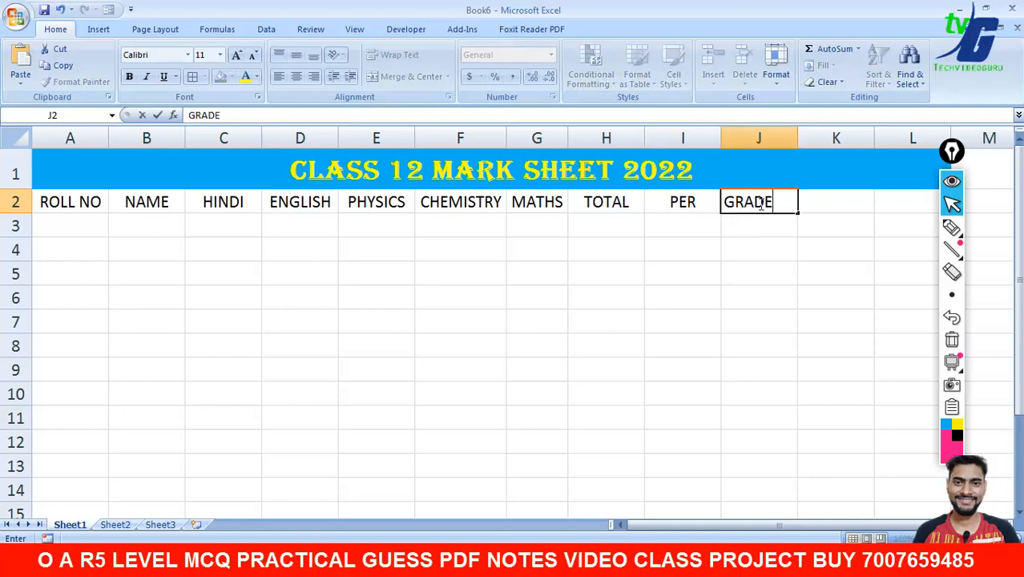
{"action": "left_click", "coordinate": [762, 227]}
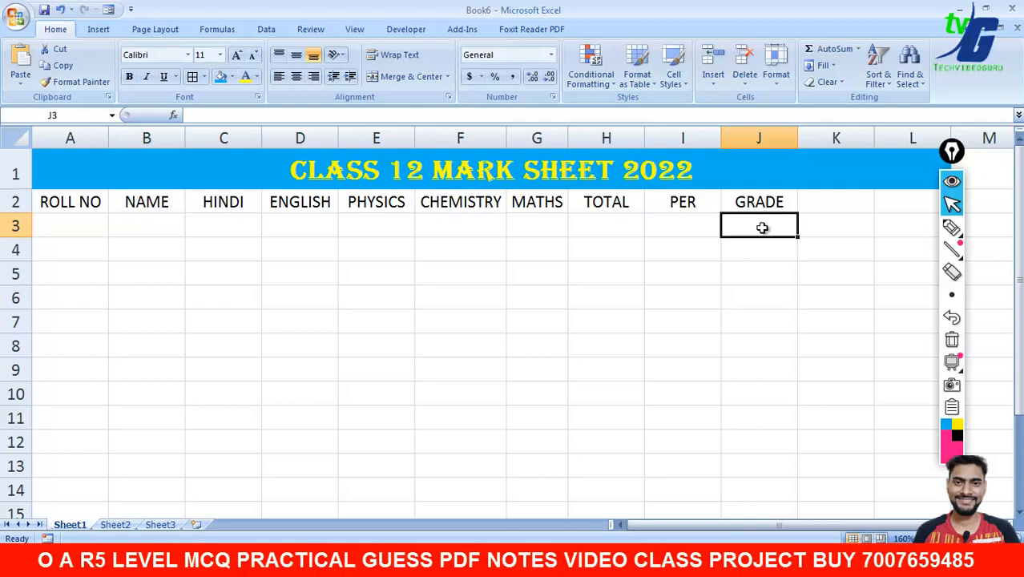
- Enter roll numbers 101 and 102 in A3:A4 and fill the series down to A12
{"action": "left_click", "coordinate": [83, 228]}
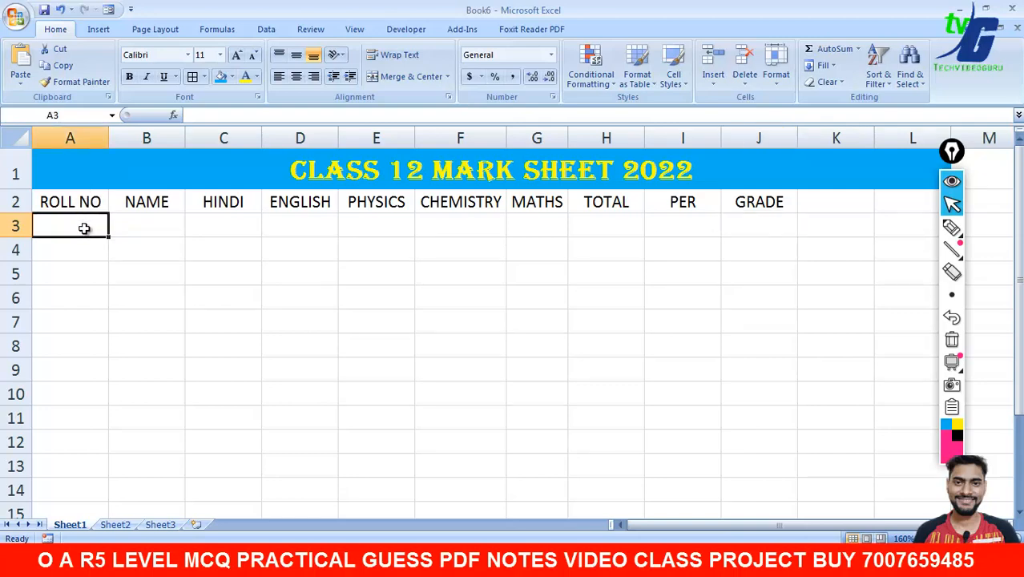
{"action": "type", "text": "101"}
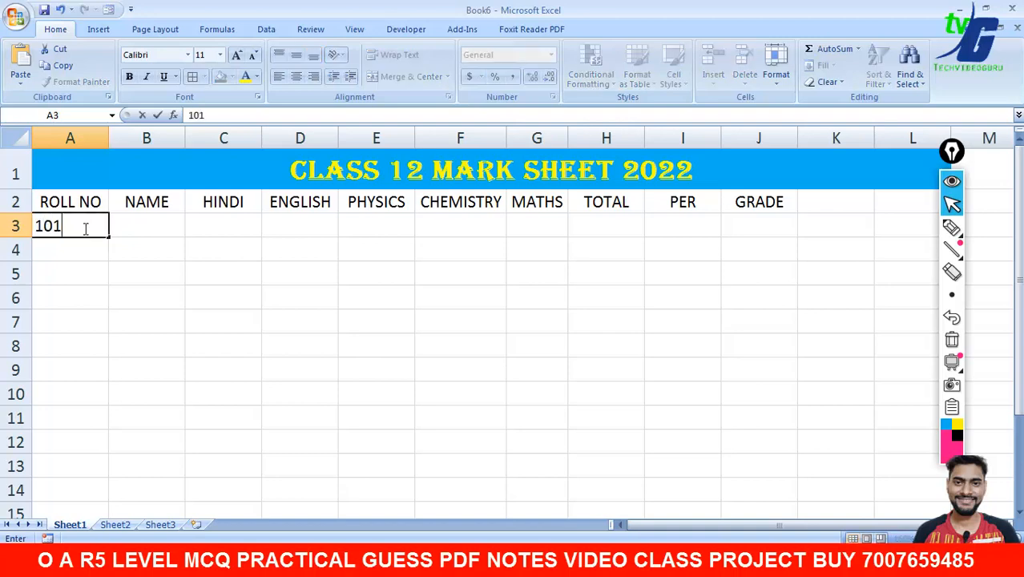
{"action": "key", "text": "Return"}
{"action": "key", "text": "Return"}
{"action": "left_click", "coordinate": [91, 251]}
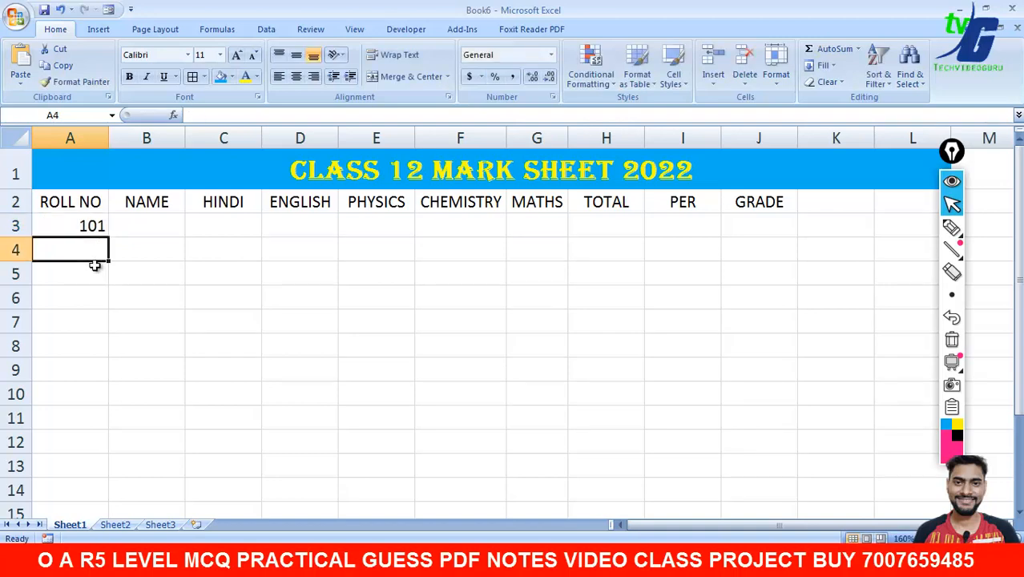
{"action": "type", "text": "102"}
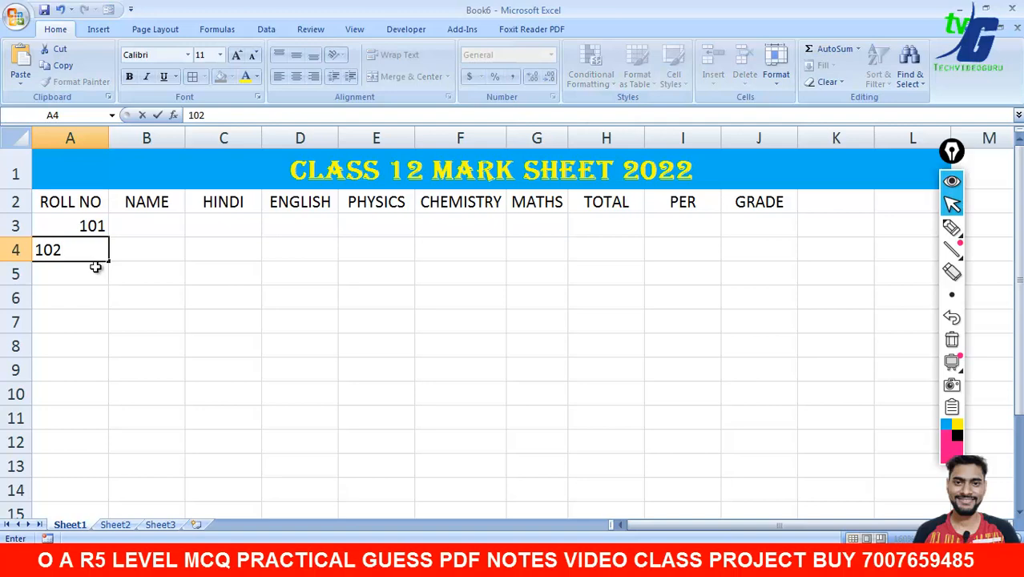
{"action": "key", "text": "Return"}
{"action": "left_click_drag", "start_coordinate": [94, 227], "coordinate": [104, 455]}
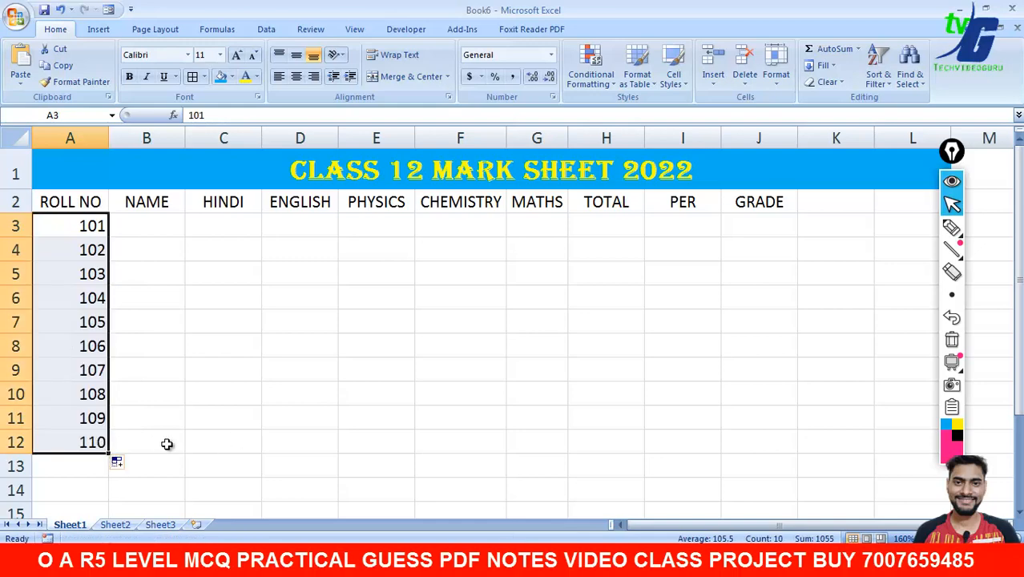
- Enter VIJAY, AJAY, RAJU and RAHUL in B3:B6 and repeat them down to B12
{"action": "left_click", "coordinate": [156, 224]}
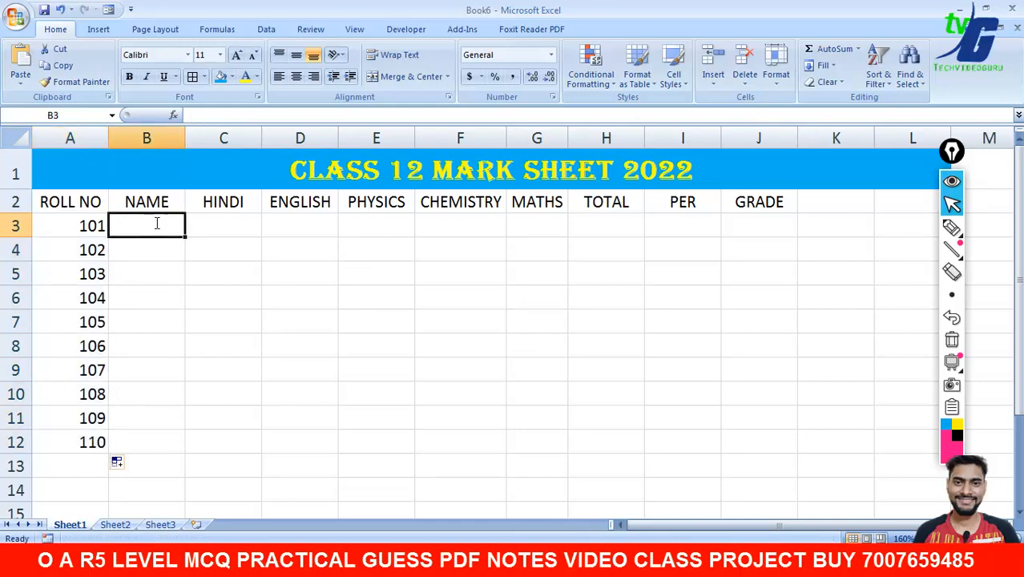
{"action": "type", "text": "VIJAY"}
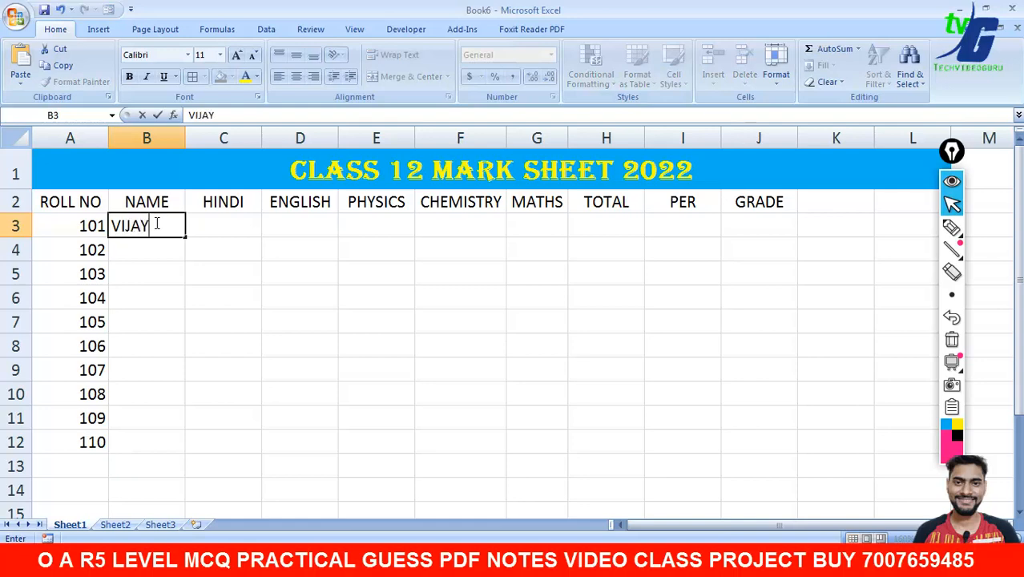
{"action": "key", "text": "Return"}
{"action": "type", "text": "AJAY"}
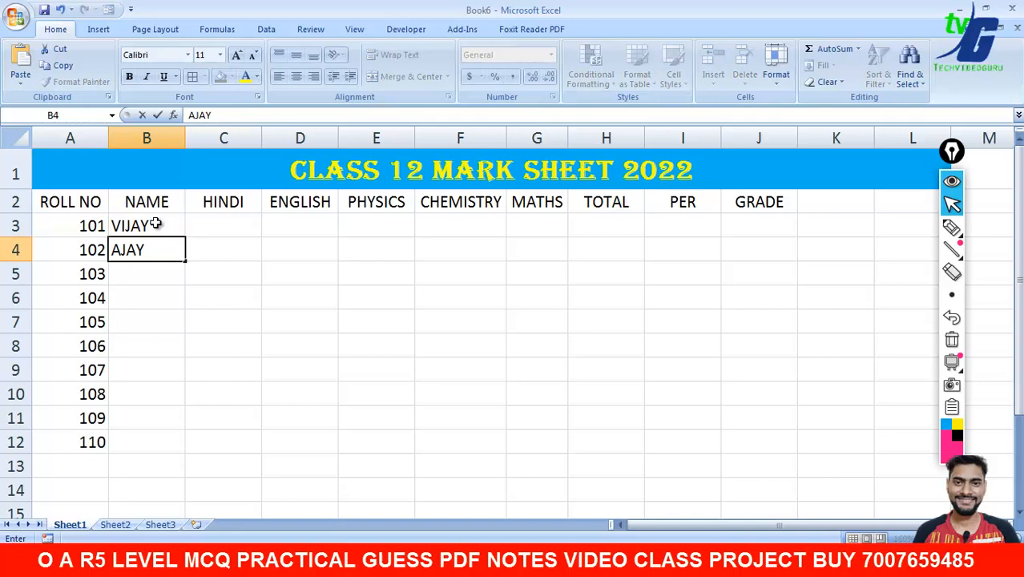
{"action": "key", "text": "Return"}
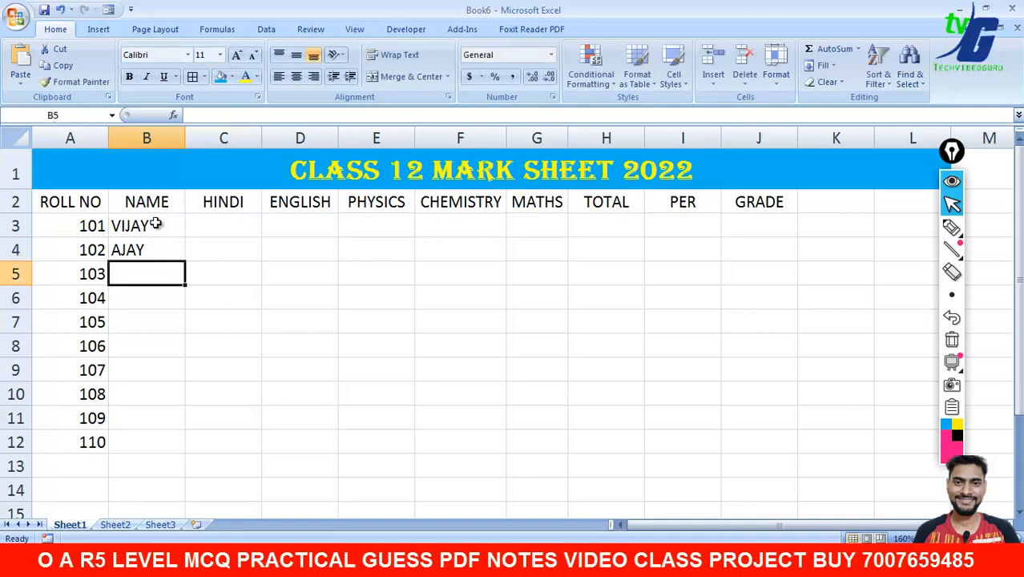
{"action": "type", "text": "RAJU"}
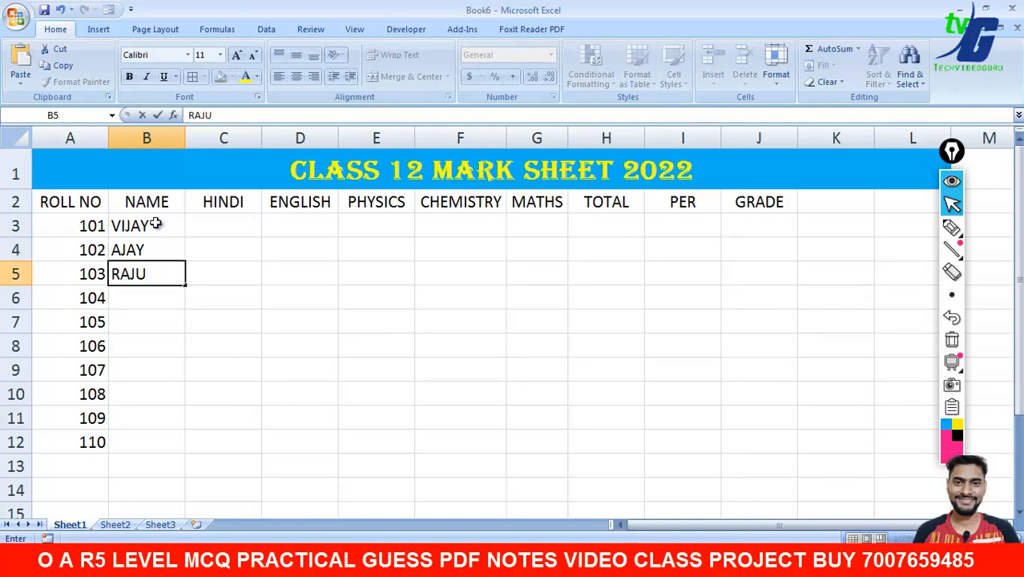
{"action": "key", "text": "Return"}
{"action": "type", "text": "RAHUL"}
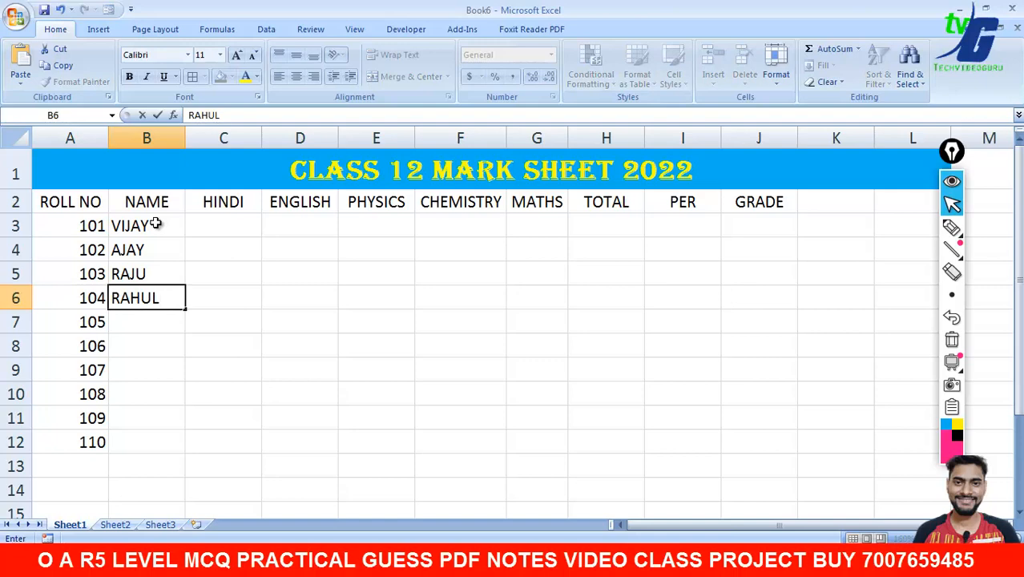
{"action": "key", "text": "Return"}
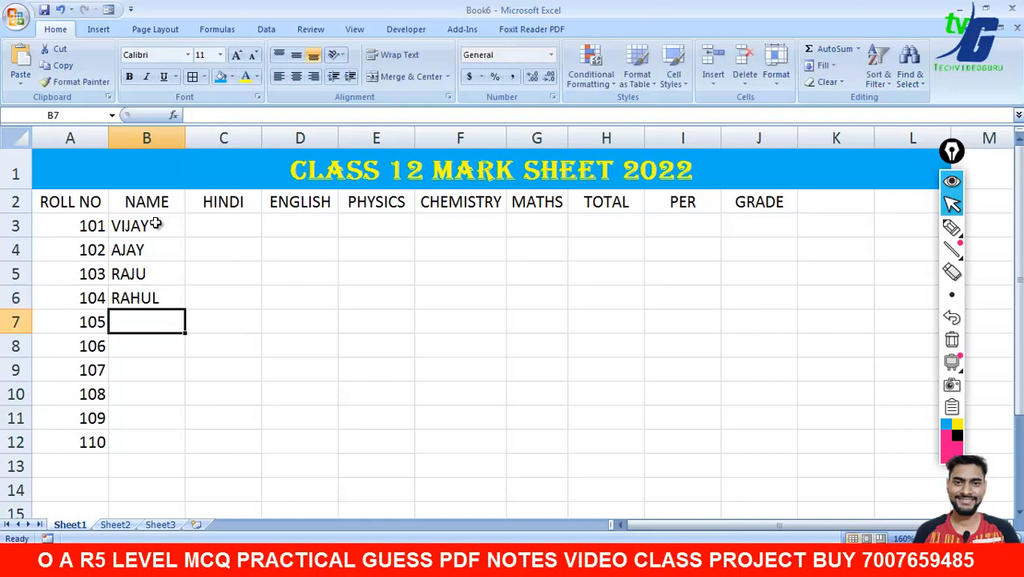
{"action": "left_click_drag", "start_coordinate": [156, 225], "coordinate": [158, 300]}
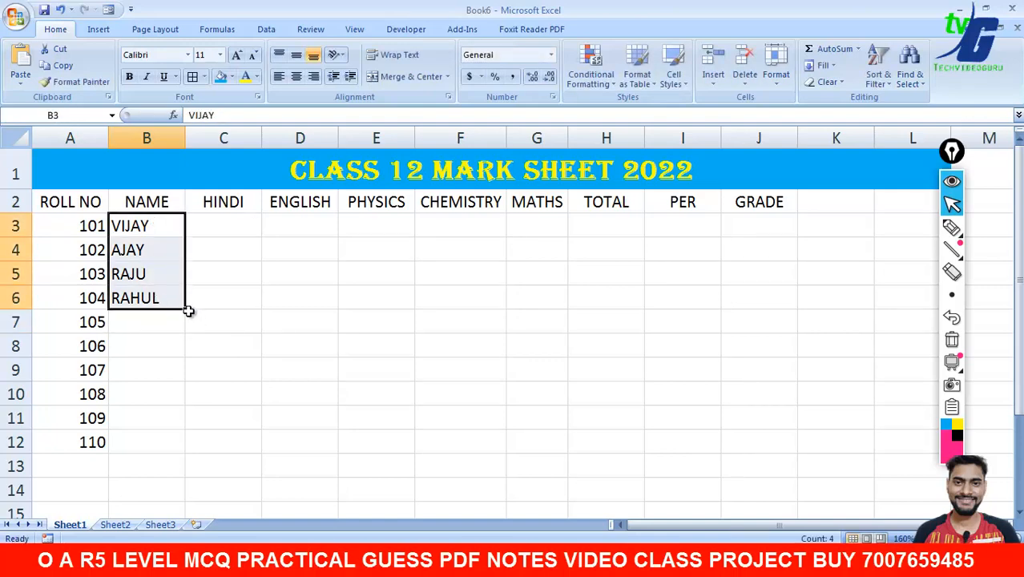
{"action": "left_click_drag", "start_coordinate": [187, 311], "coordinate": [188, 450]}
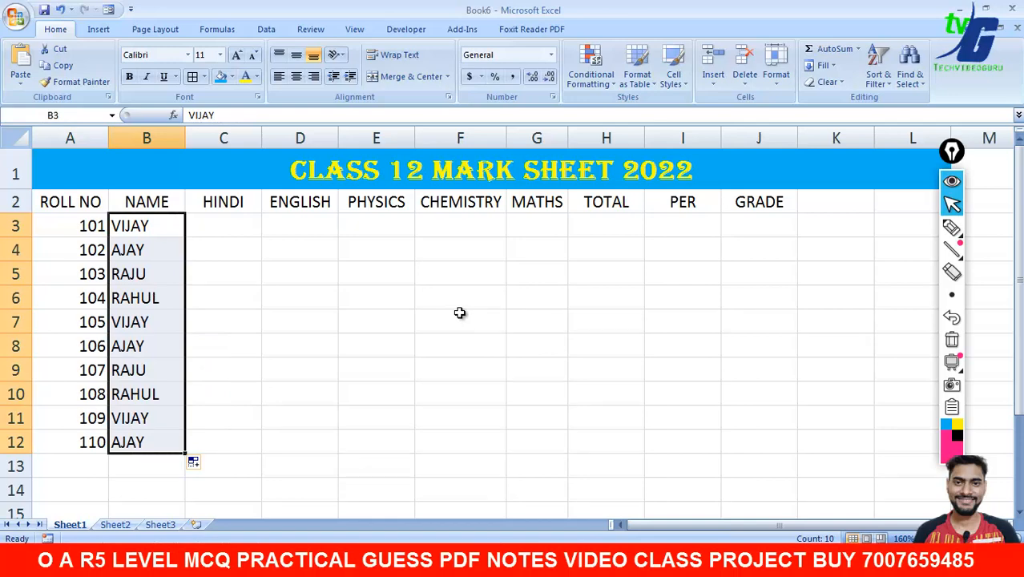
{"action": "left_click", "coordinate": [246, 222]}
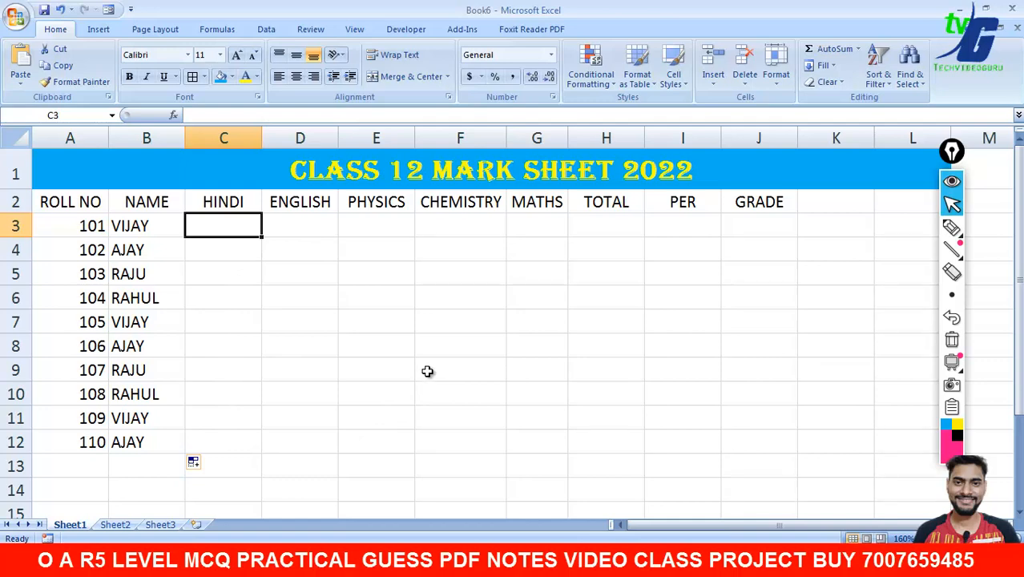
- Enter the HINDI marks 66, 64, 63, 67, 69, 74, 59, 74, 66, 70 into C3:C12
{"action": "type", "text": "66"}
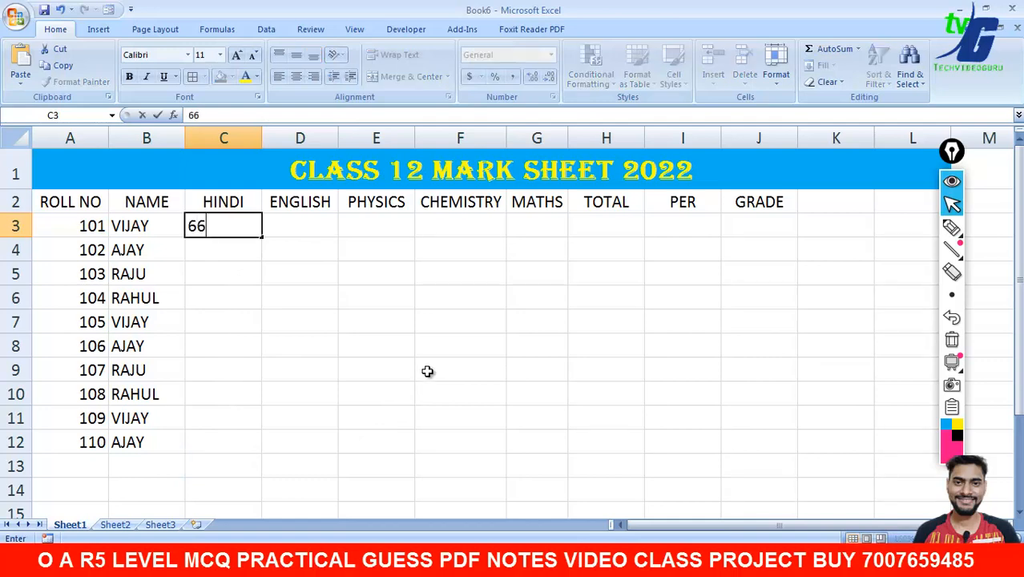
{"action": "key", "text": "Return"}
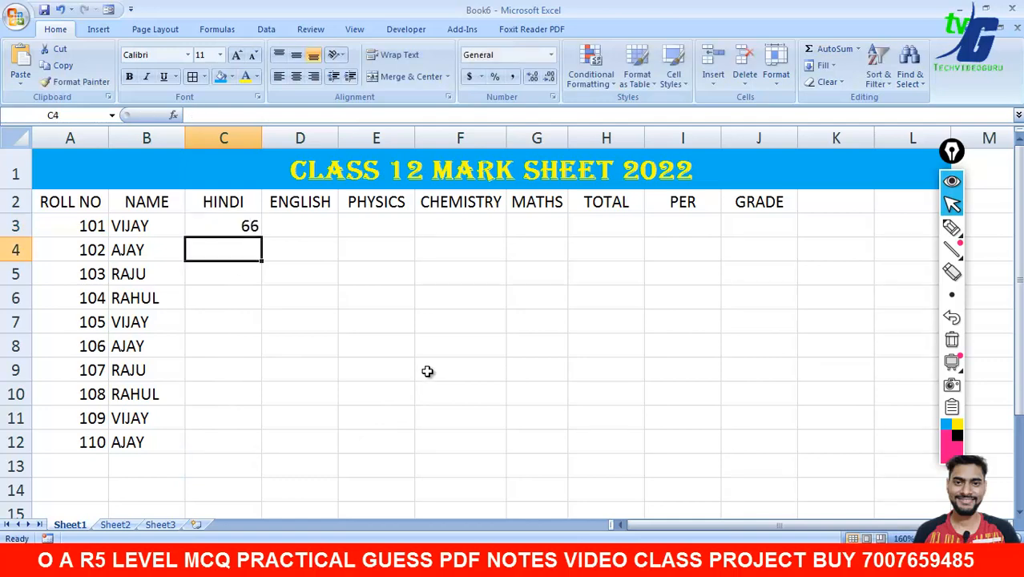
{"action": "type", "text": "64"}
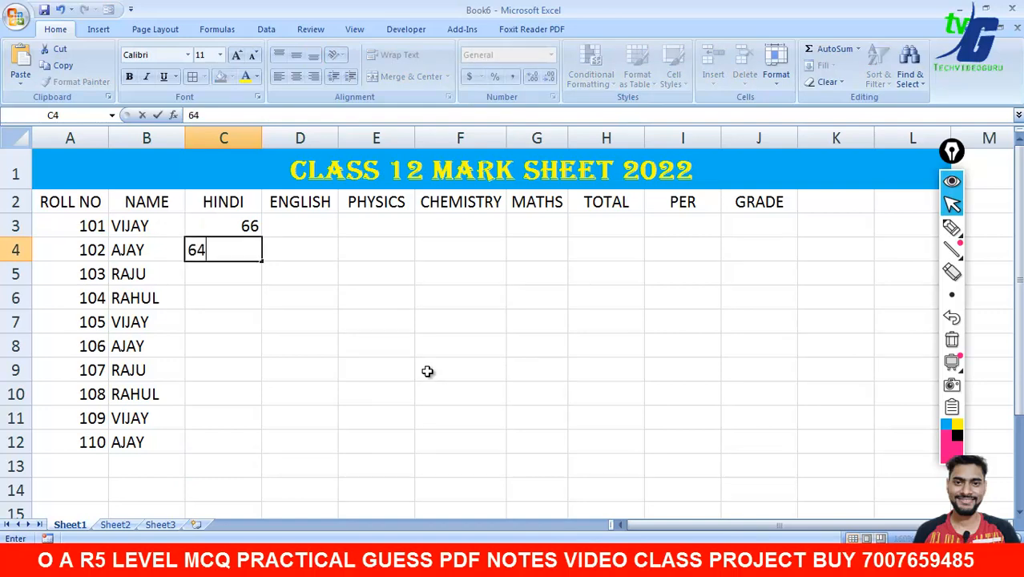
{"action": "key", "text": "Return"}
{"action": "type", "text": "63"}
{"action": "key", "text": "Return"}
{"action": "type", "text": "67"}
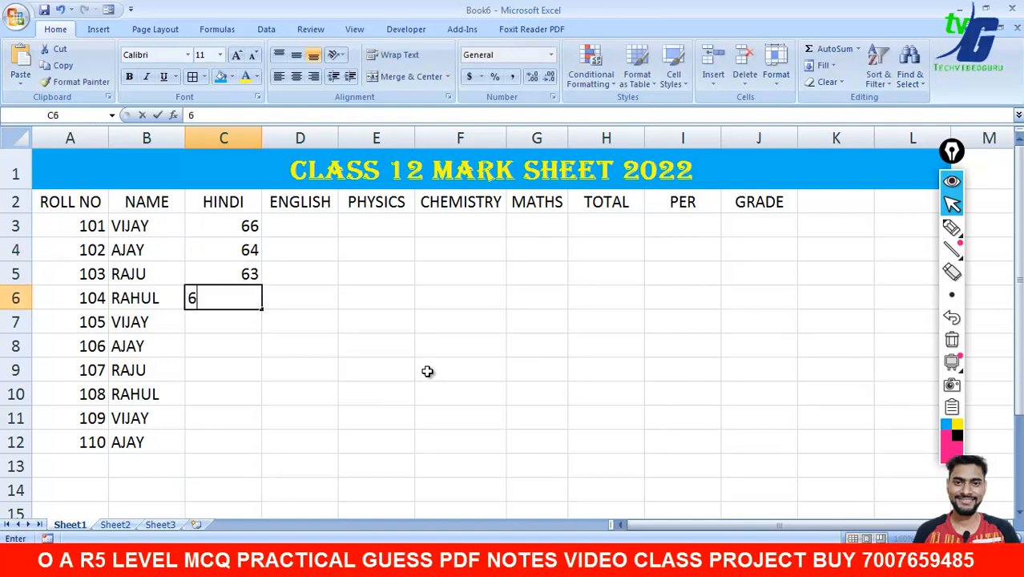
{"action": "key", "text": "Return"}
{"action": "type", "text": "69"}
{"action": "key", "text": "Return"}
{"action": "type", "text": "74"}
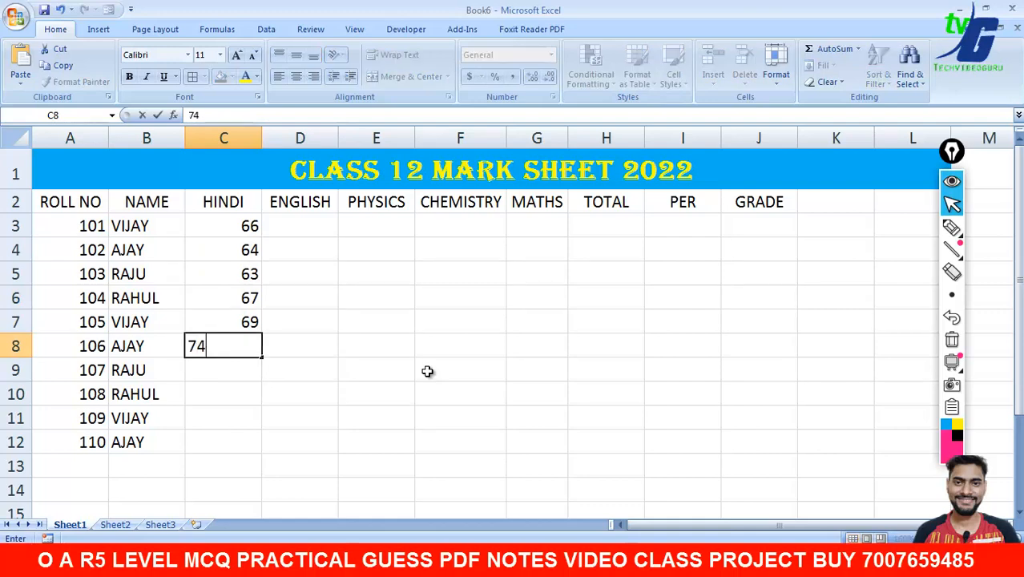
{"action": "key", "text": "Return"}
{"action": "type", "text": "59"}
{"action": "key", "text": "Return"}
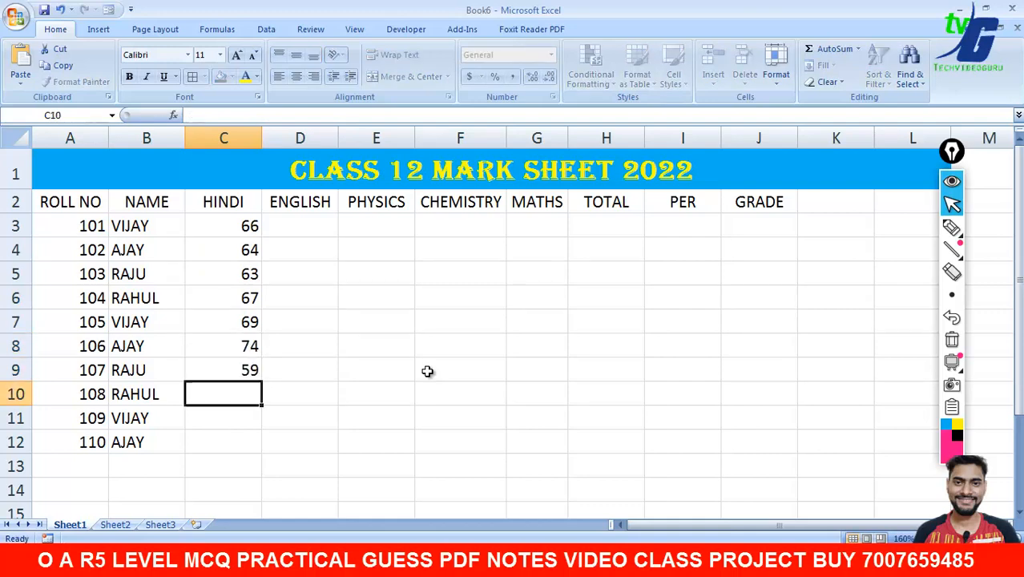
{"action": "type", "text": "74"}
{"action": "key", "text": "Return"}
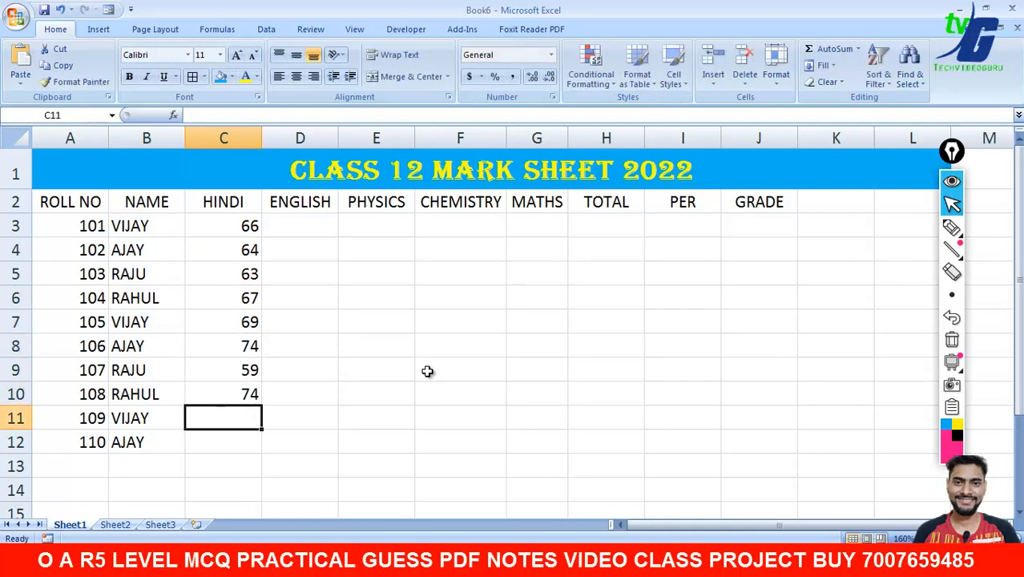
{"action": "type", "text": "66"}
{"action": "key", "text": "Return"}
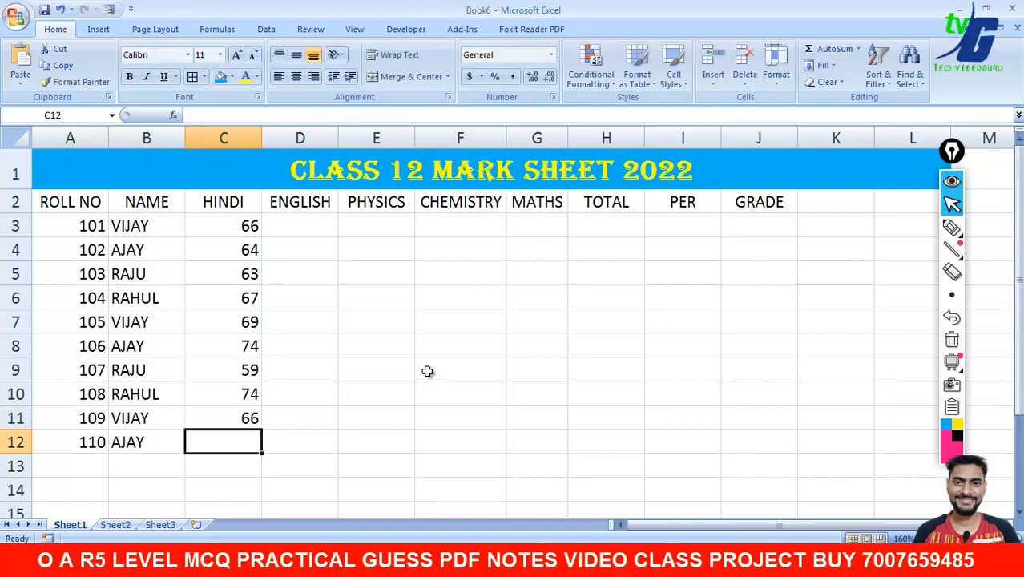
{"action": "type", "text": "70"}
{"action": "key", "text": "Return"}
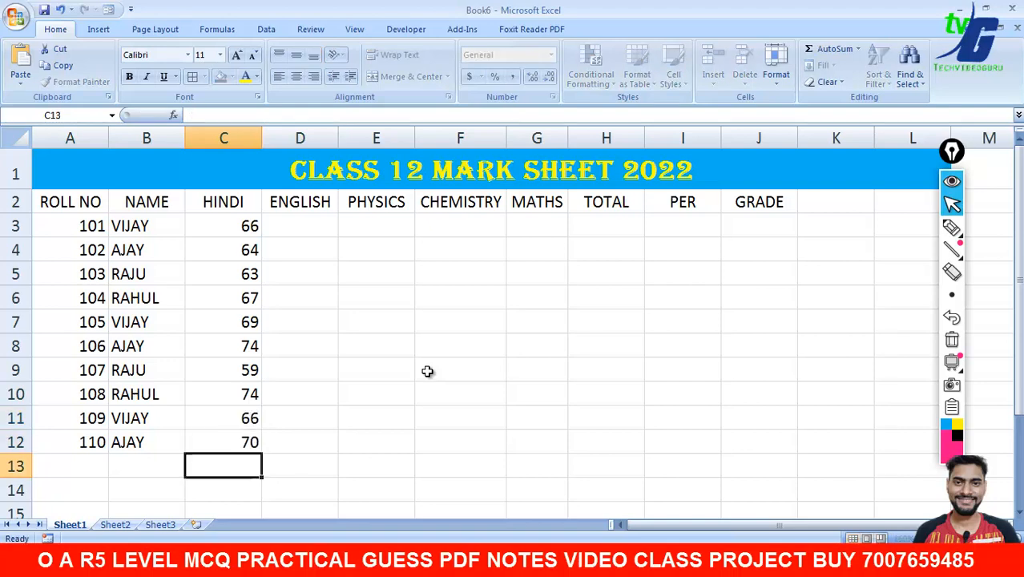
- Copy the HINDI marks across ENGLISH through MATHS and centre-align the table A3:G12
{"action": "left_click_drag", "start_coordinate": [238, 226], "coordinate": [565, 455]}
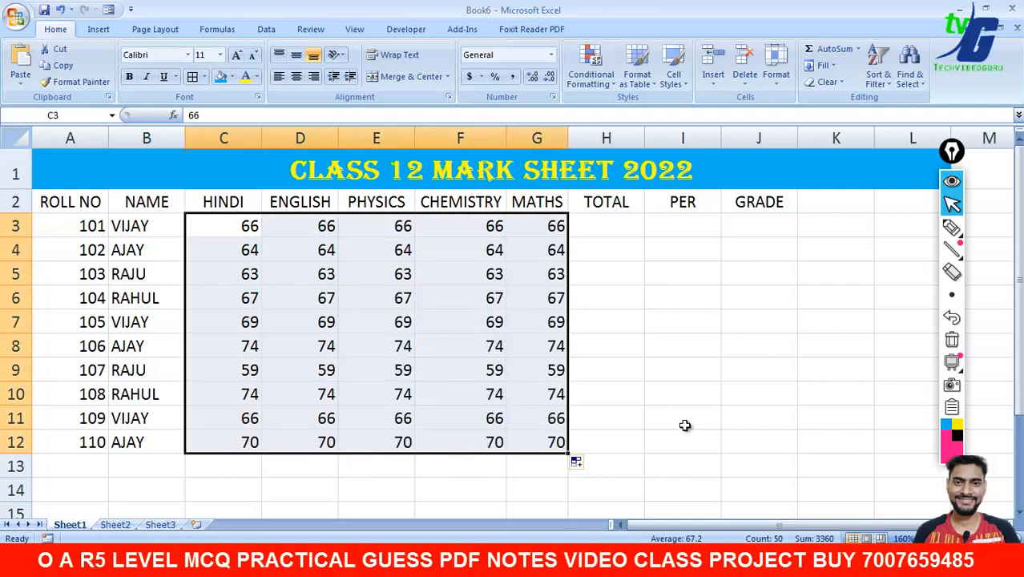
{"action": "left_click", "coordinate": [685, 426]}
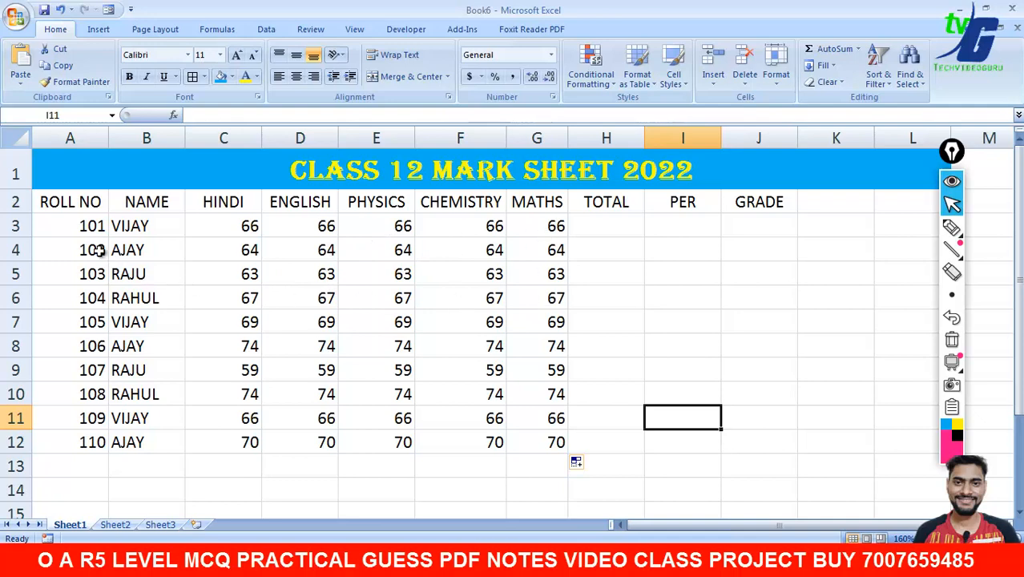
{"action": "left_click_drag", "start_coordinate": [45, 225], "coordinate": [534, 440]}
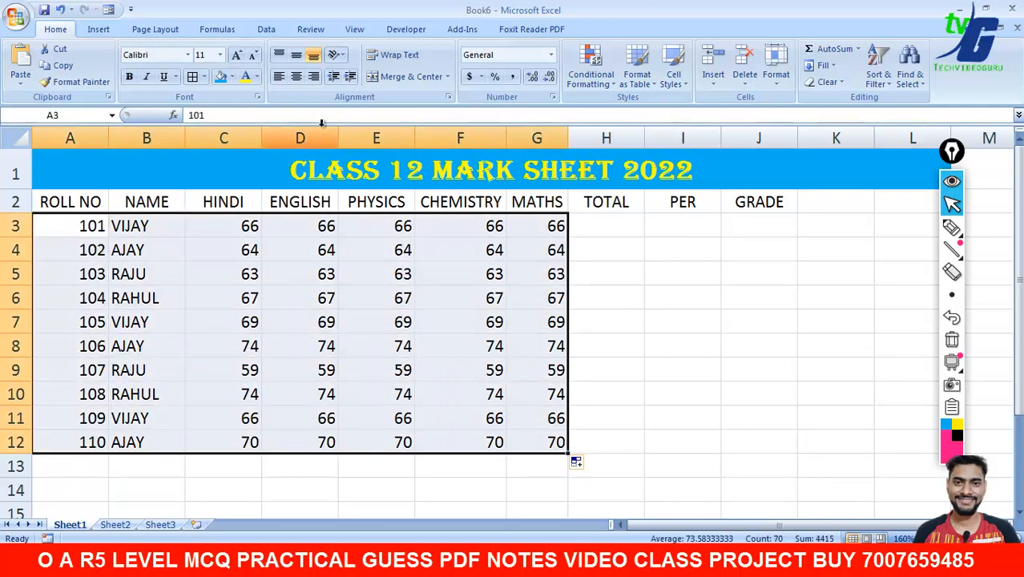
{"action": "left_click", "coordinate": [296, 77]}
{"action": "left_click", "coordinate": [614, 339]}
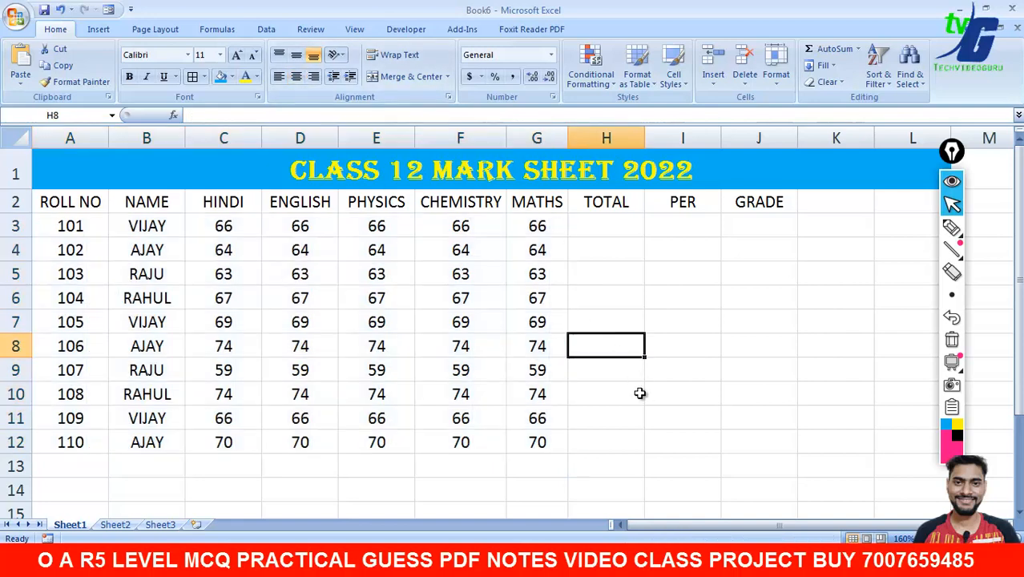
- AutoSum the first student's five marks C3:G3 into H3, giving 330
{"action": "left_click", "coordinate": [610, 225]}
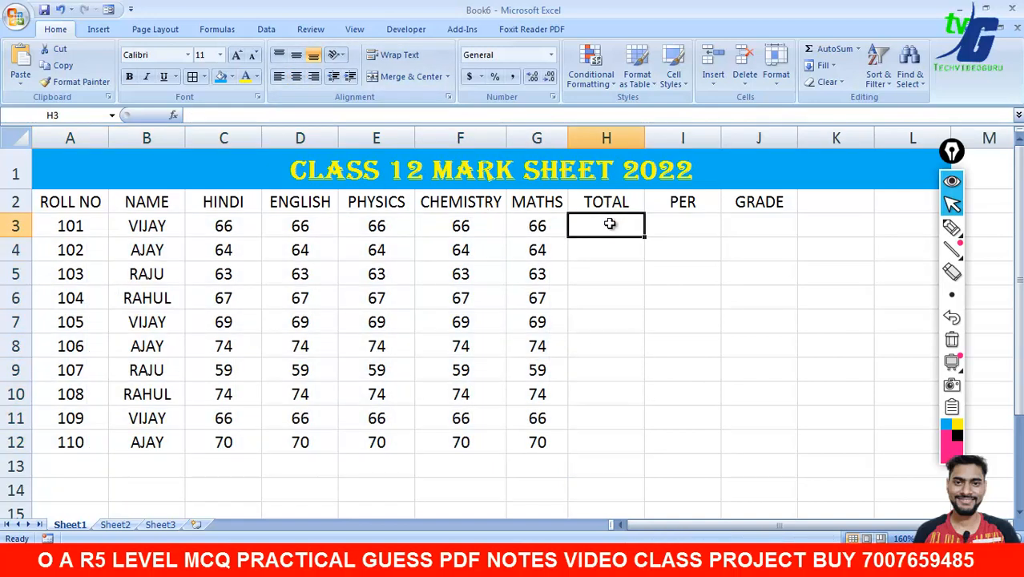
{"action": "left_click", "coordinate": [683, 227]}
{"action": "left_click", "coordinate": [777, 228]}
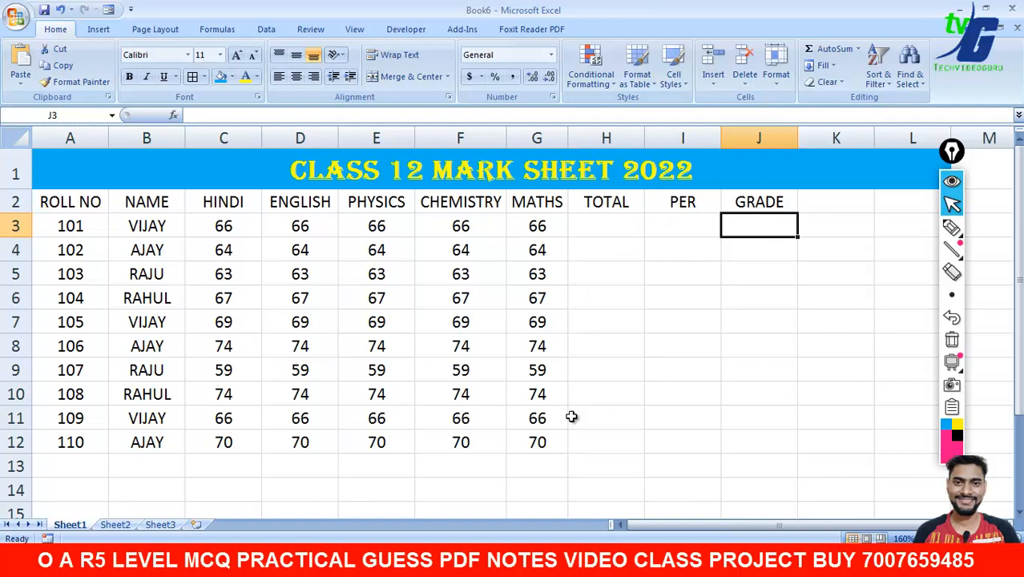
{"action": "left_click", "coordinate": [593, 234]}
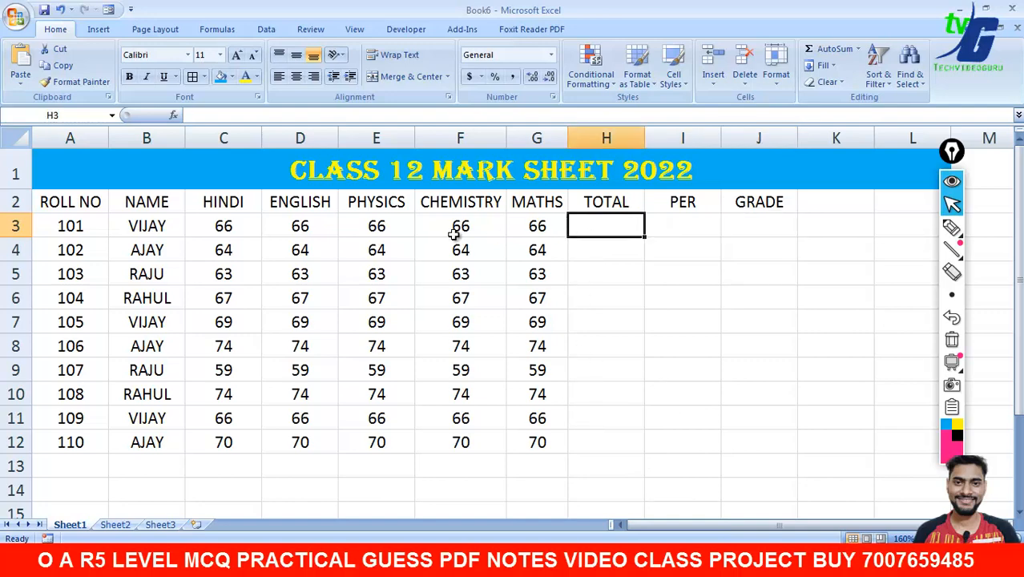
{"action": "left_click_drag", "start_coordinate": [217, 229], "coordinate": [589, 233]}
{"action": "left_click", "coordinate": [605, 287]}
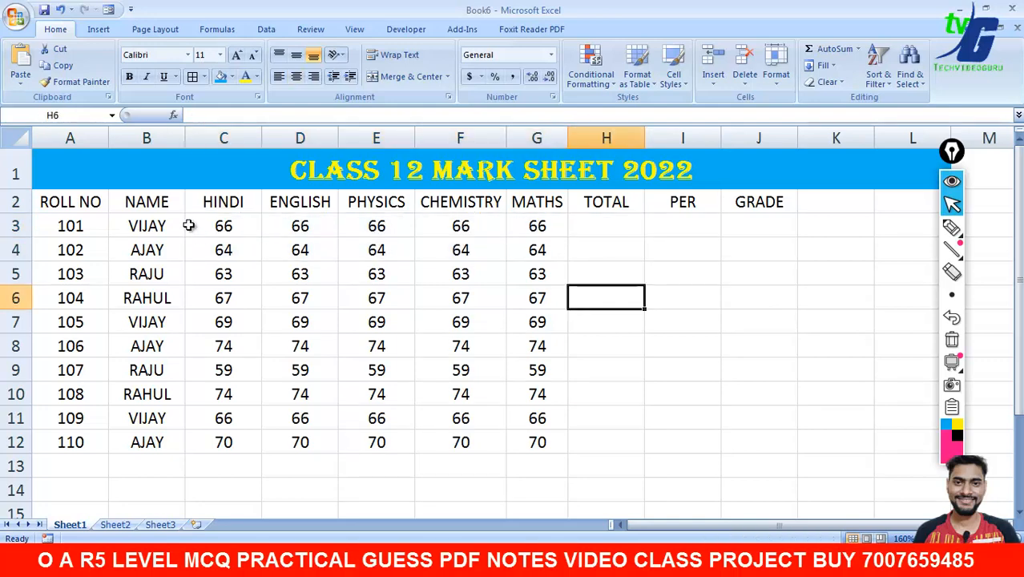
{"action": "left_click_drag", "start_coordinate": [218, 226], "coordinate": [597, 227]}
{"action": "left_click", "coordinate": [833, 49]}
{"action": "left_click", "coordinate": [679, 275]}
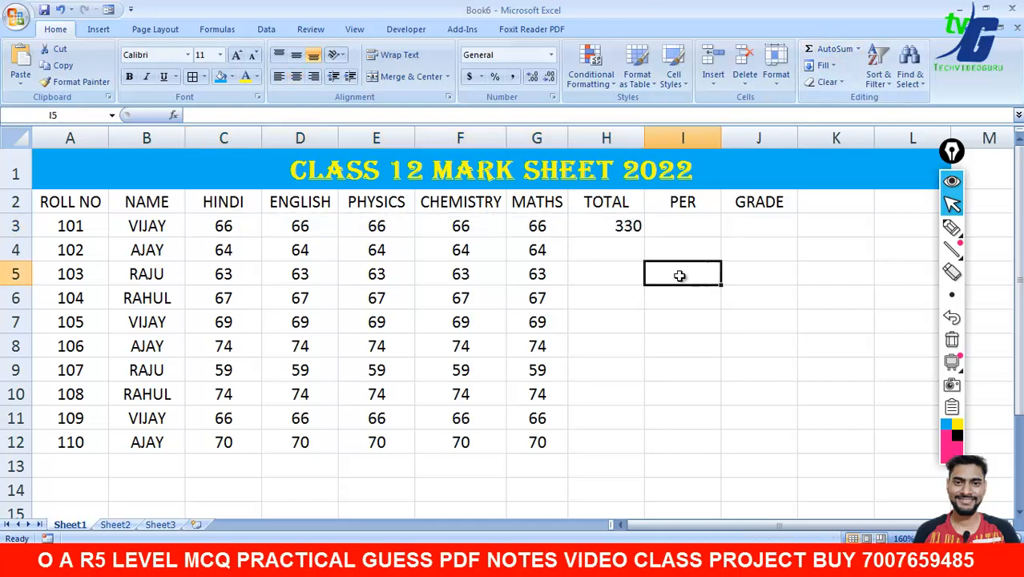
- Annotate on screen that the percentage is 330 out of 500, then erase the drawing
{"action": "left_click", "coordinate": [225, 232]}
{"action": "left_click", "coordinate": [284, 227]}
{"action": "left_click", "coordinate": [397, 231]}
{"action": "left_click", "coordinate": [461, 228]}
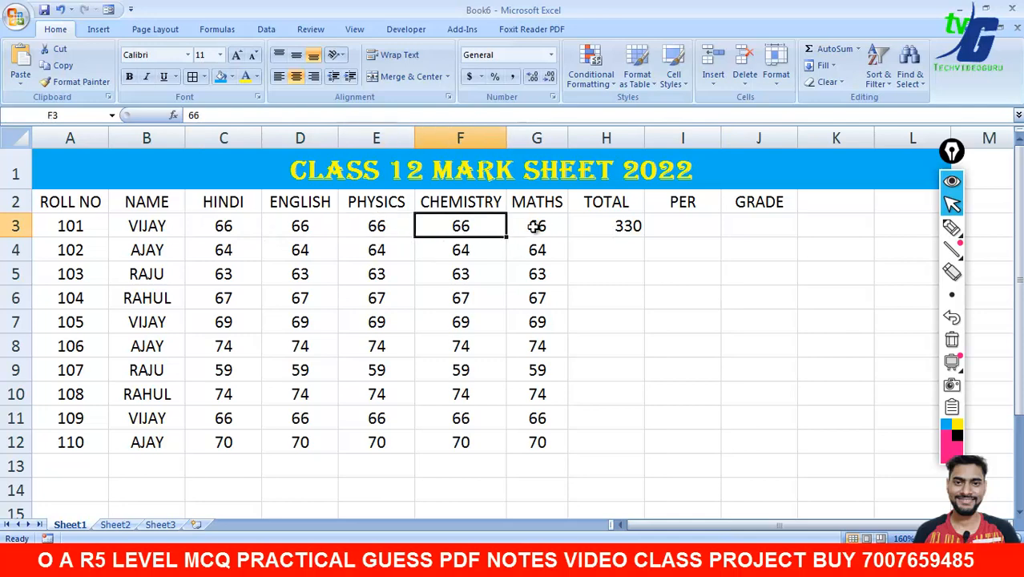
{"action": "left_click", "coordinate": [533, 226]}
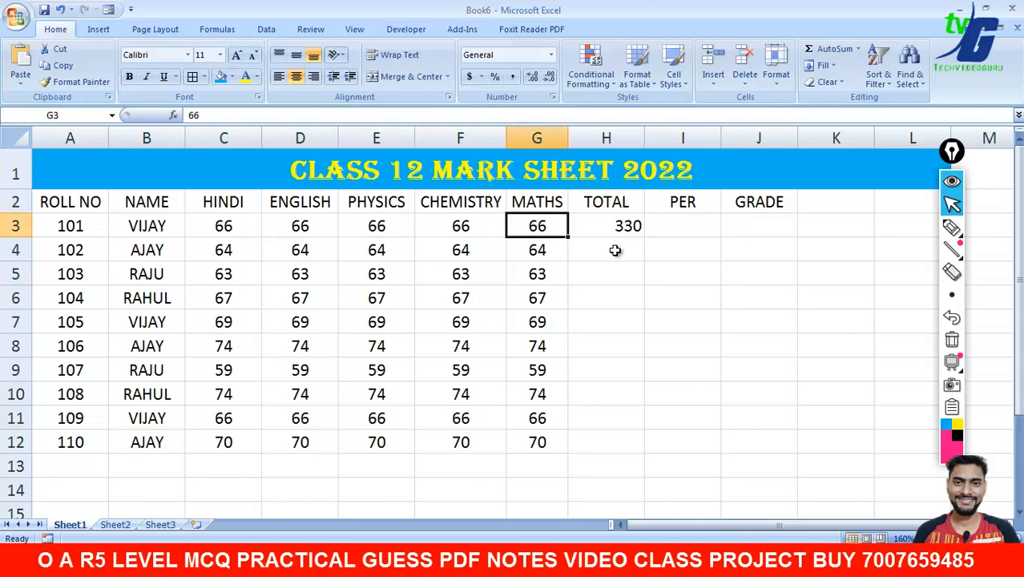
{"action": "left_click", "coordinate": [953, 228]}
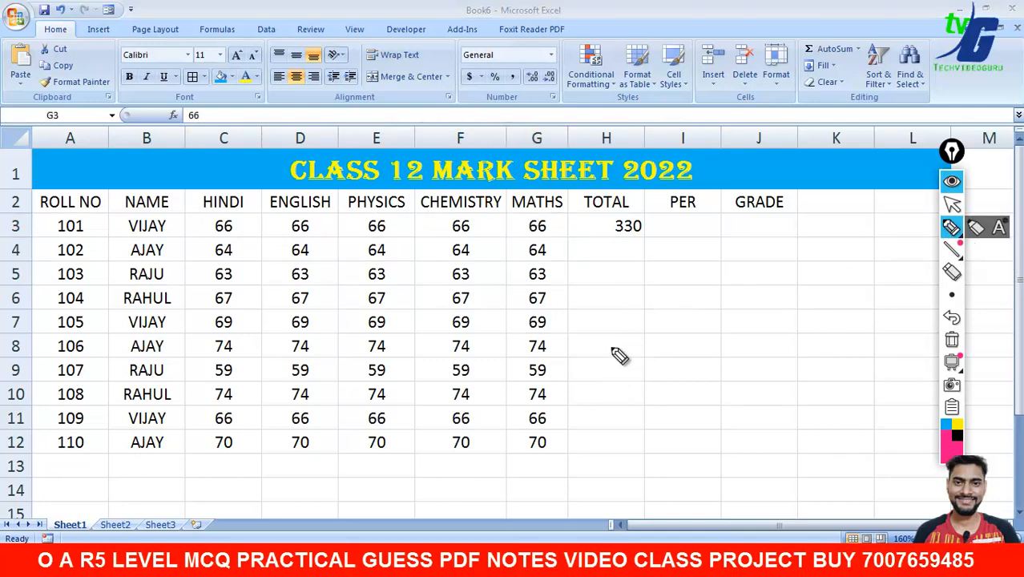
{"action": "mouse_move", "coordinate": [594, 350]}
{"action": "left_mouse_down"}
{"action": "mouse_move", "coordinate": [639, 327]}
{"action": "mouse_move", "coordinate": [610, 386]}
{"action": "left_mouse_up"}
{"action": "left_click_drag", "start_coordinate": [662, 344], "coordinate": [745, 340]}
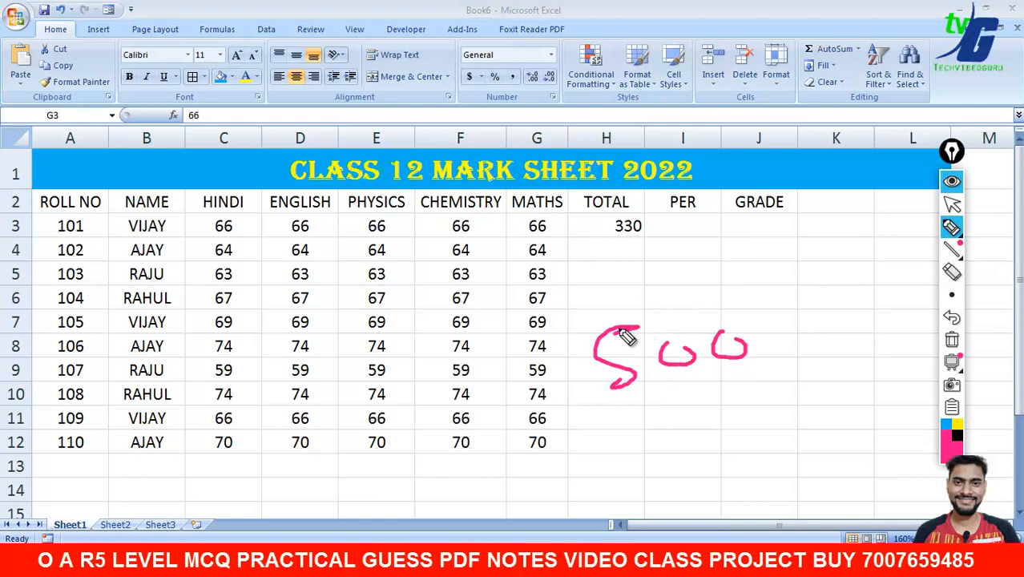
{"action": "left_click_drag", "start_coordinate": [589, 329], "coordinate": [745, 297]}
{"action": "left_click_drag", "start_coordinate": [598, 278], "coordinate": [626, 298]}
{"action": "mouse_move", "coordinate": [641, 252]}
{"action": "left_mouse_down"}
{"action": "mouse_move", "coordinate": [662, 282]}
{"action": "mouse_move", "coordinate": [716, 272]}
{"action": "mouse_move", "coordinate": [712, 263]}
{"action": "left_mouse_up"}
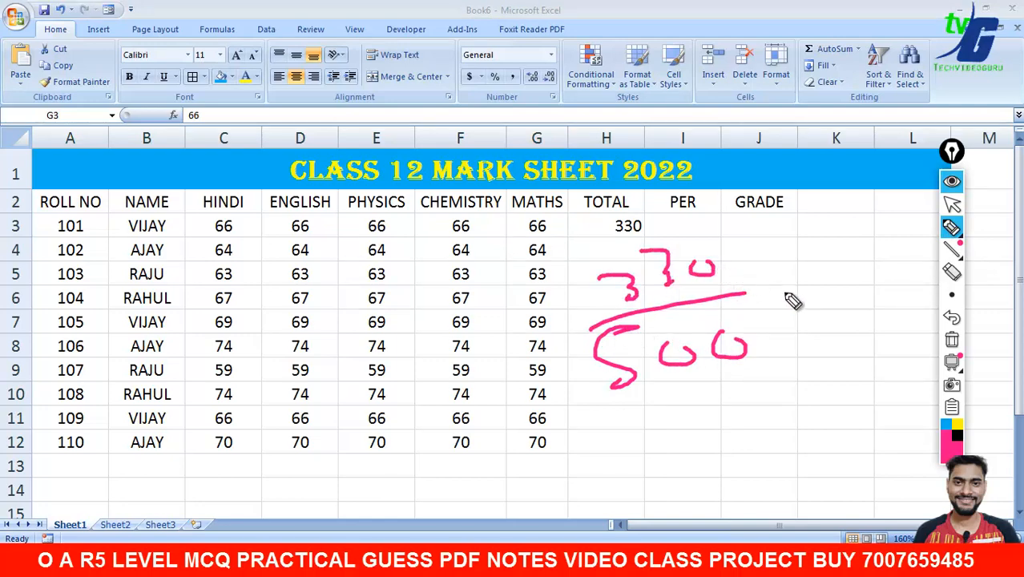
{"action": "left_click", "coordinate": [952, 343]}
{"action": "left_click", "coordinate": [952, 204]}
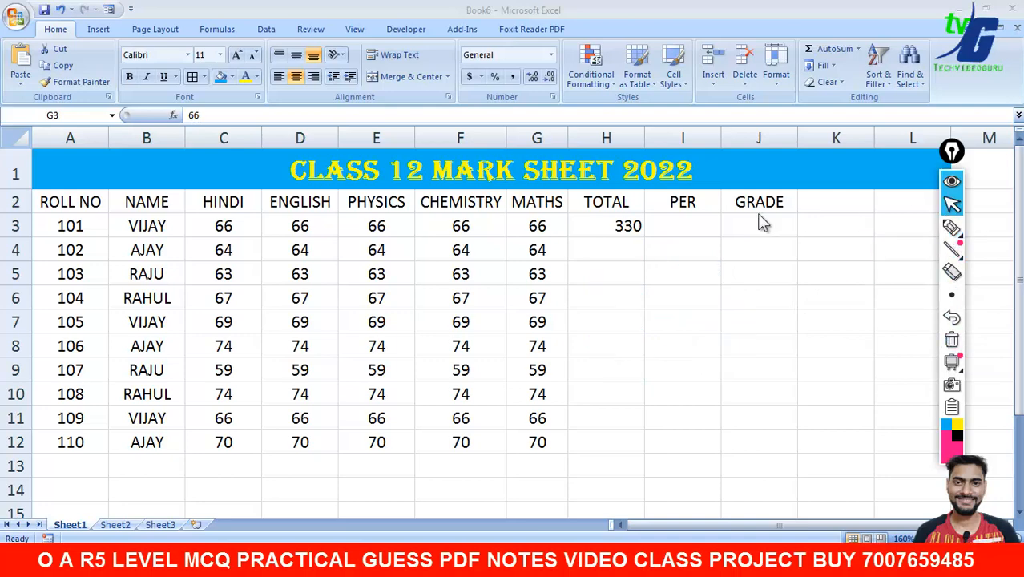
{"action": "key", "text": "F2"}
{"action": "left_click", "coordinate": [682, 226]}
{"action": "left_click", "coordinate": [625, 241]}
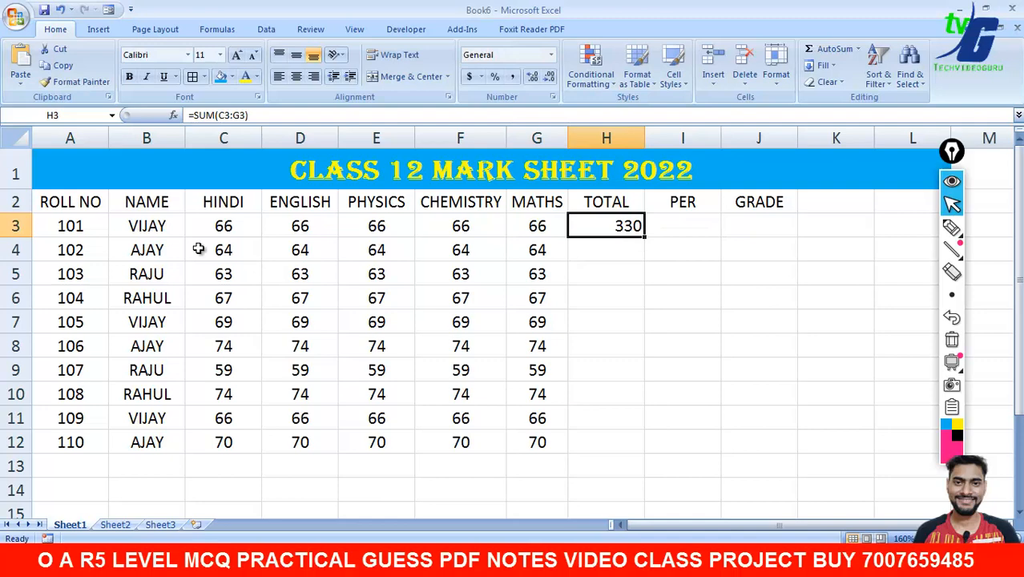
- AutoSum row 4, enter =SUM(C5:G5) in H5, and fill it down to H12
{"action": "left_click_drag", "start_coordinate": [201, 250], "coordinate": [611, 254]}
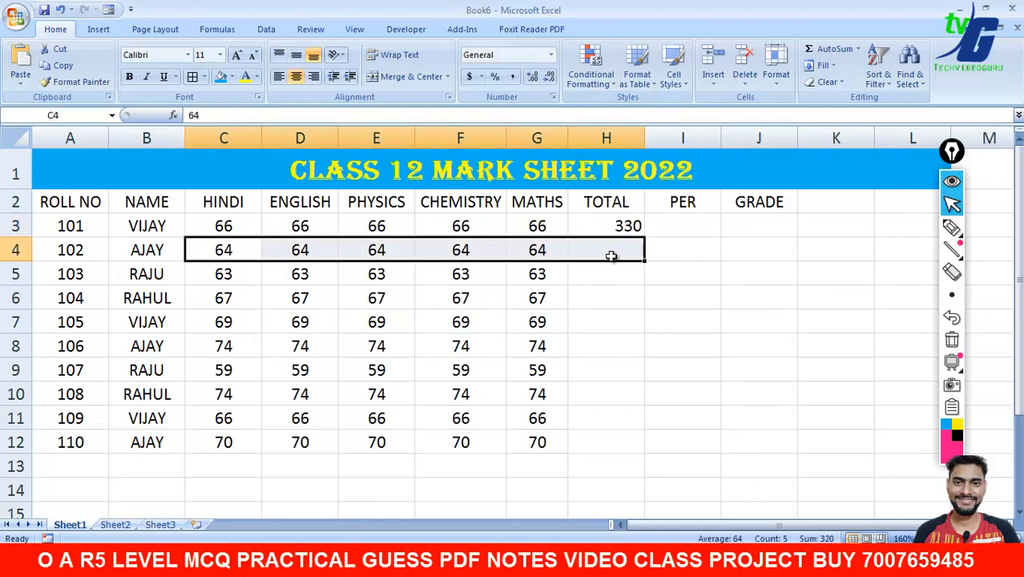
{"action": "left_click", "coordinate": [812, 49]}
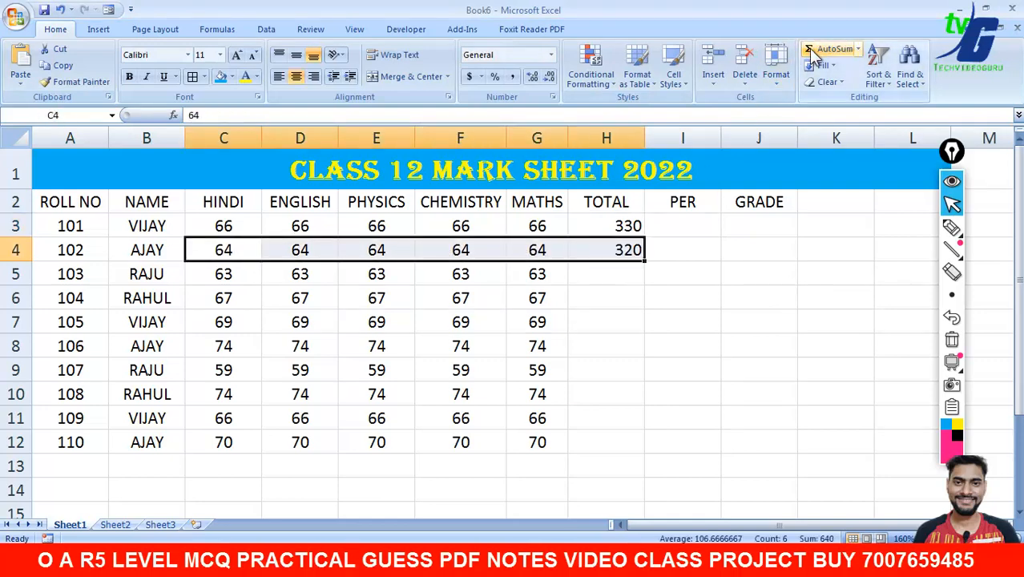
{"action": "left_click", "coordinate": [618, 272]}
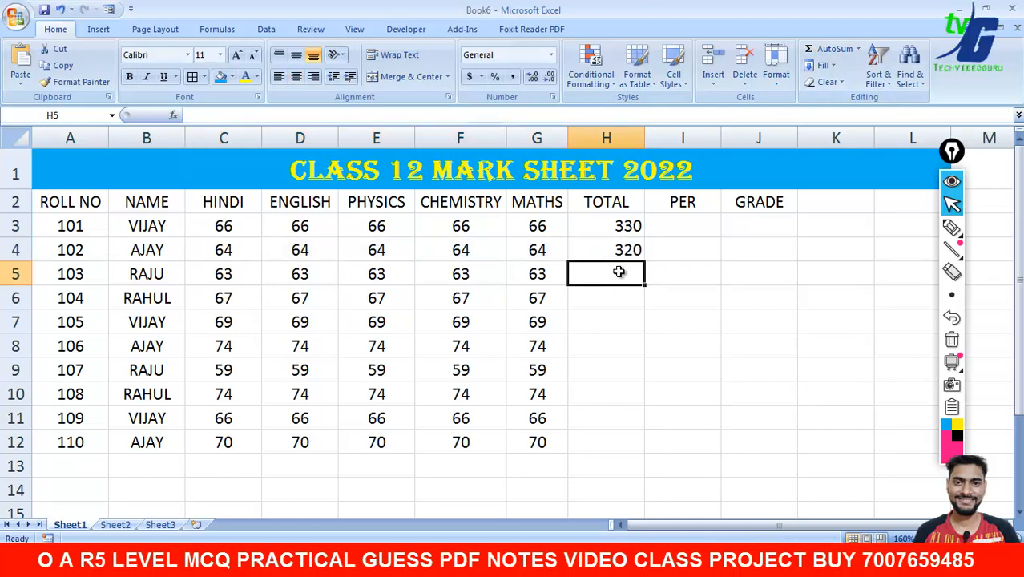
{"action": "type", "text": "=S"}
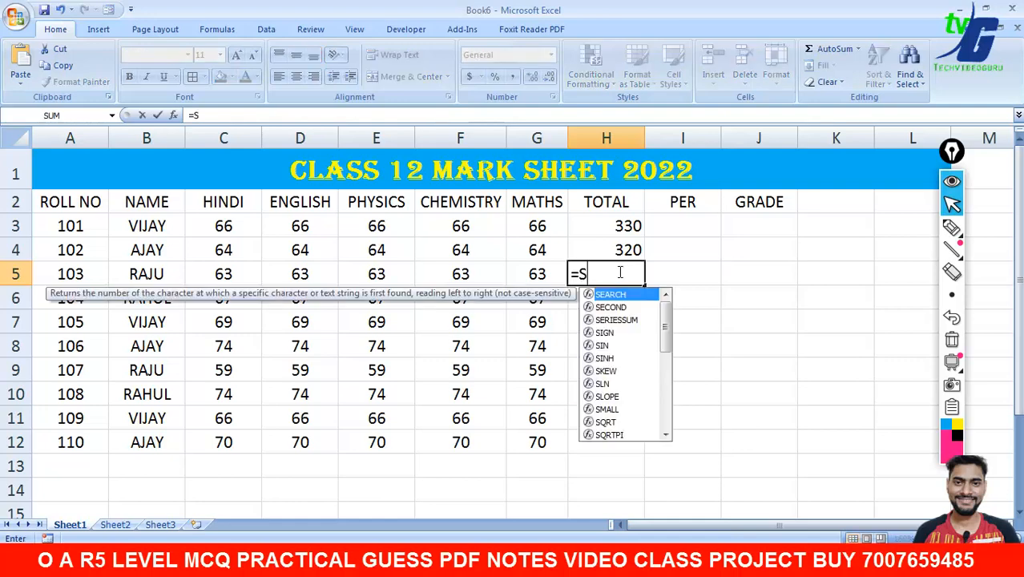
{"action": "type", "text": "UM("}
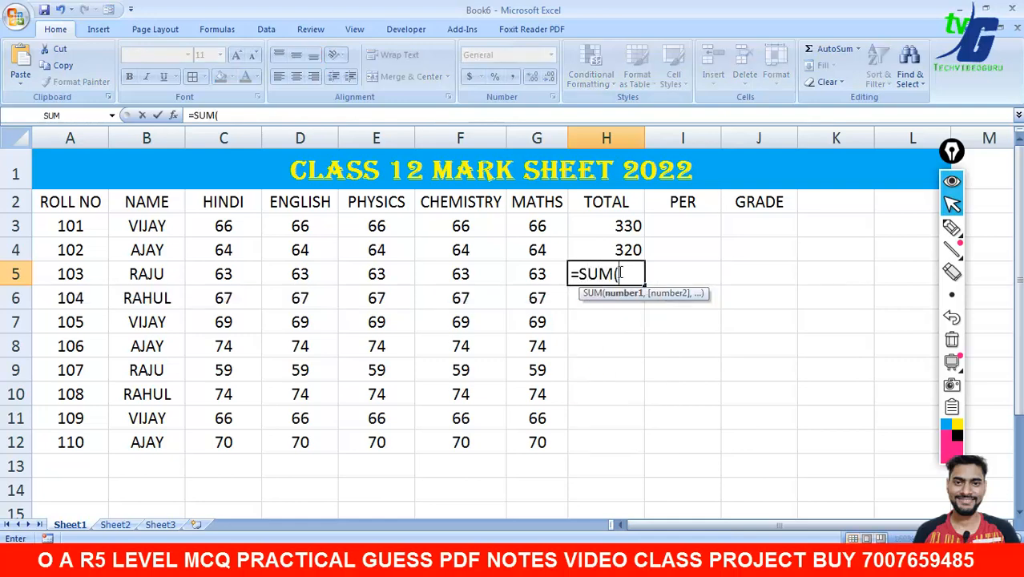
{"action": "left_click_drag", "start_coordinate": [230, 275], "coordinate": [514, 280]}
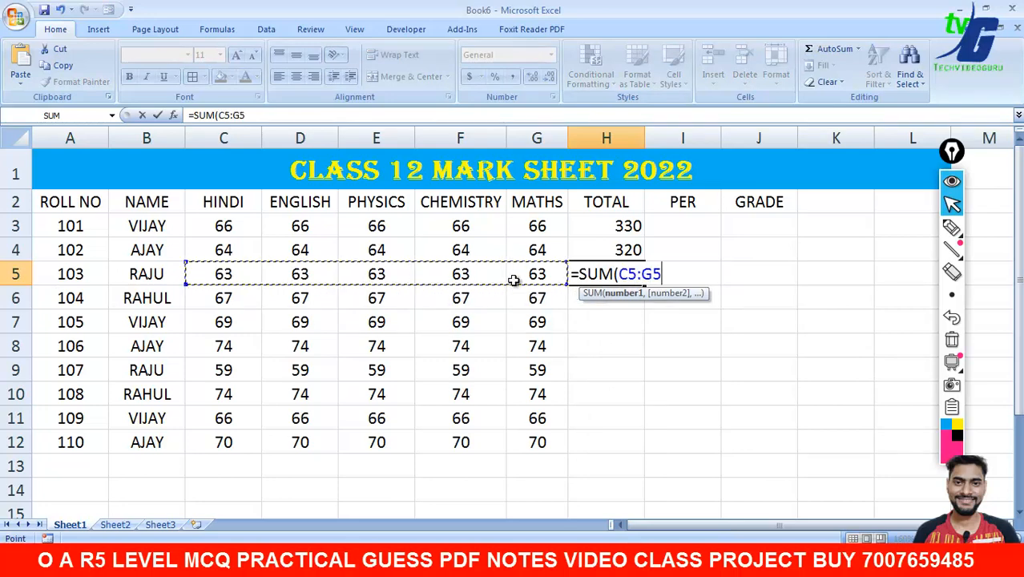
{"action": "type", "text": ")"}
{"action": "key", "text": "Return"}
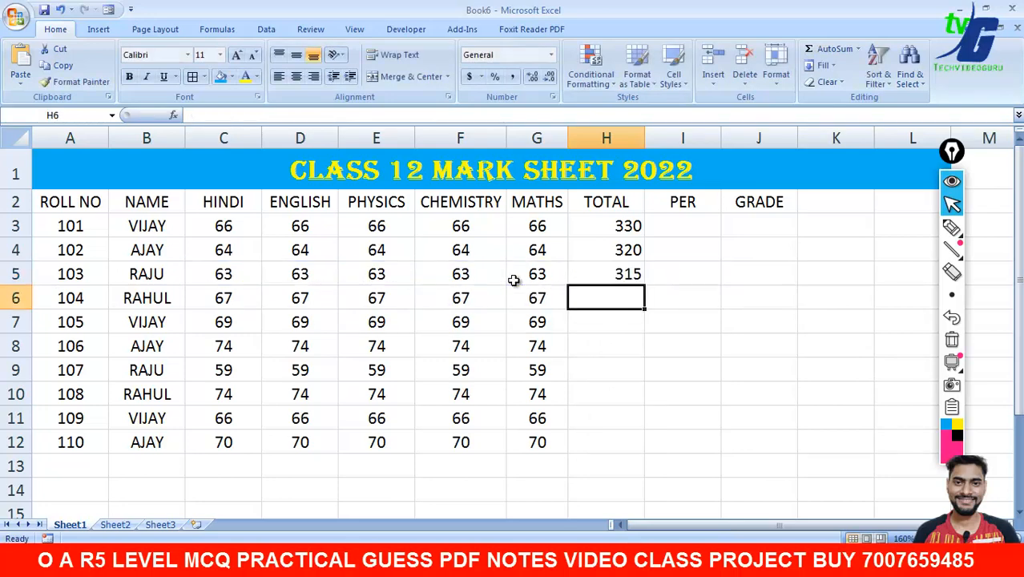
{"action": "left_click", "coordinate": [622, 275]}
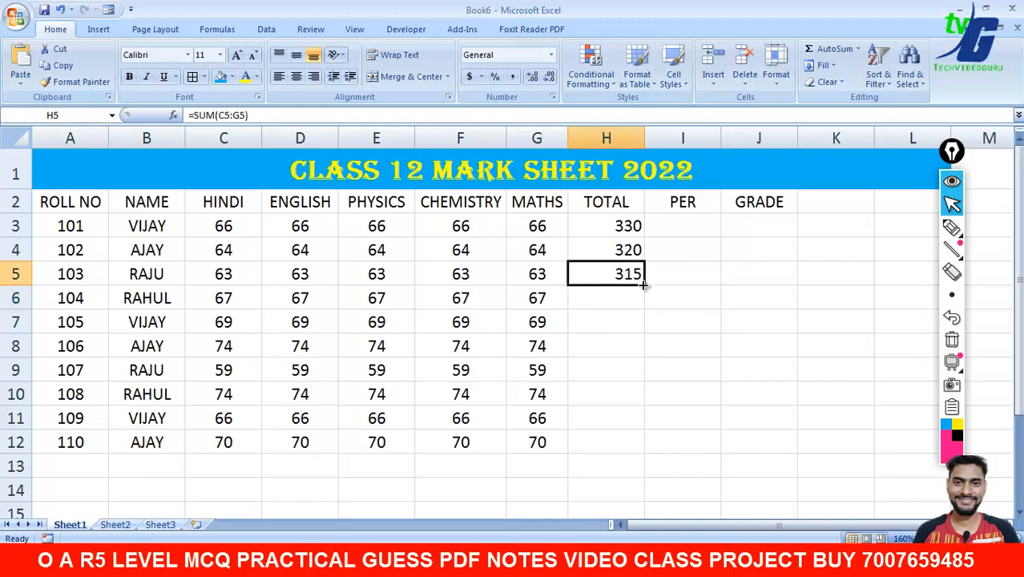
{"action": "left_click_drag", "start_coordinate": [646, 285], "coordinate": [648, 454]}
{"action": "left_click", "coordinate": [817, 412]}
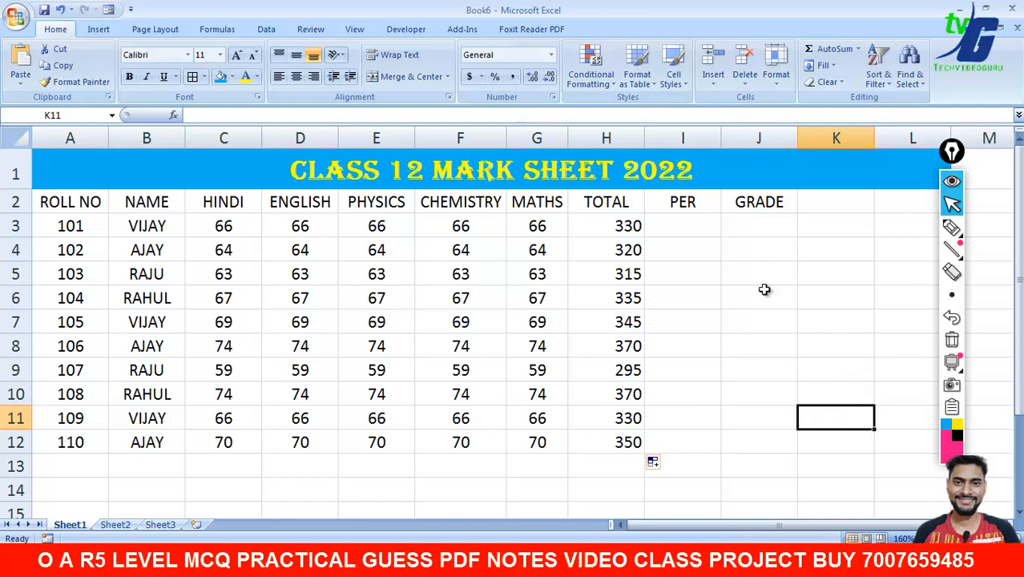
- Underline the 330 total in H3 with the on-screen pen, then erase the mark
{"action": "left_click", "coordinate": [951, 229]}
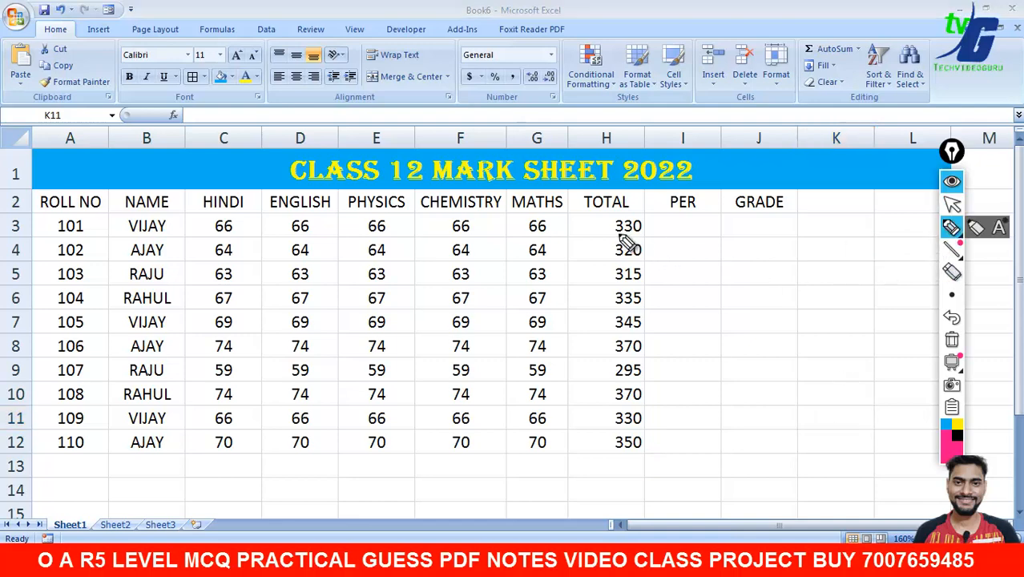
{"action": "left_click_drag", "start_coordinate": [613, 239], "coordinate": [641, 241]}
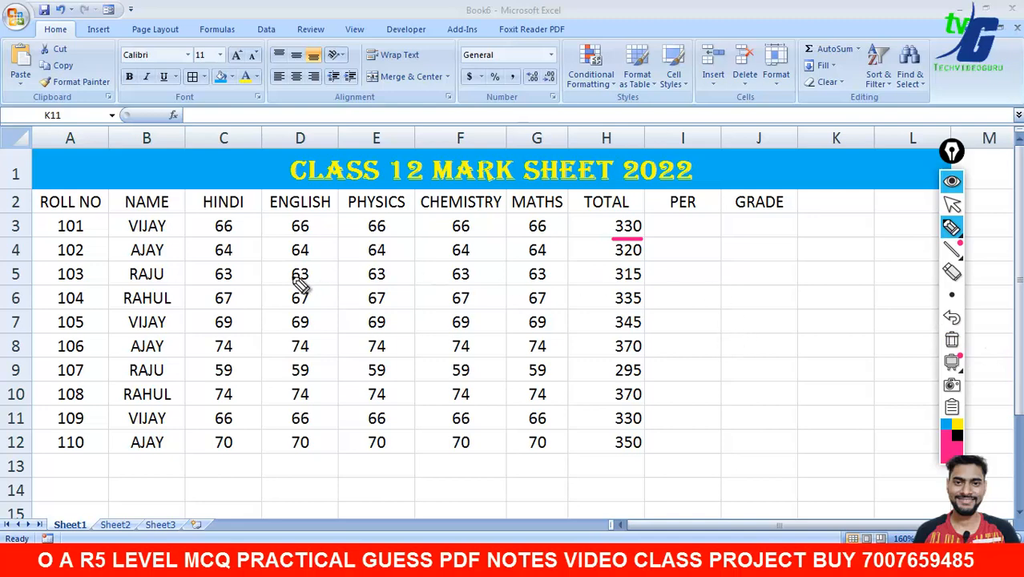
{"action": "left_click", "coordinate": [951, 341]}
{"action": "left_click", "coordinate": [951, 205]}
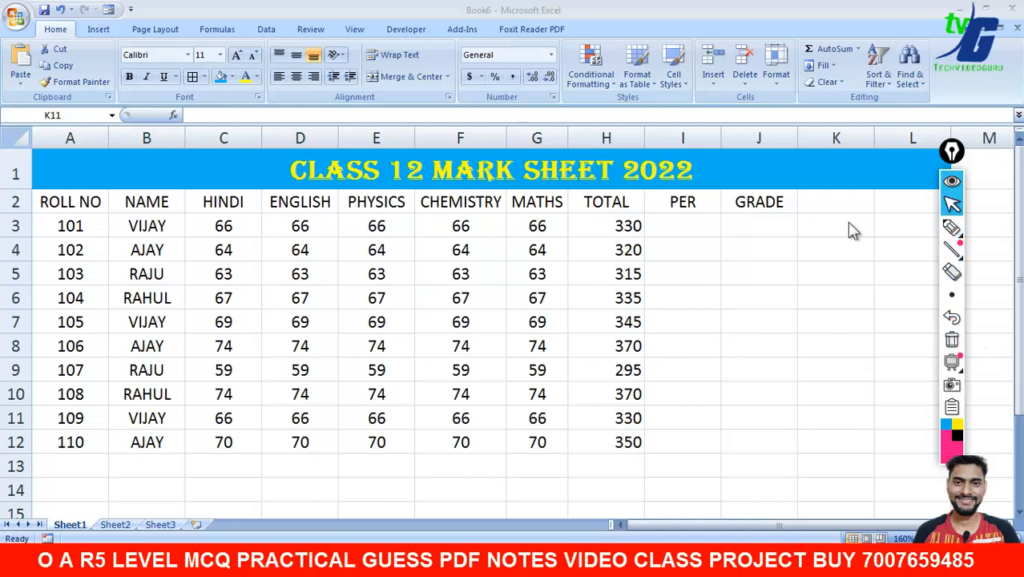
- Abandon the started formula in I3 and bring up the Windows Start menu
{"action": "left_click", "coordinate": [666, 228]}
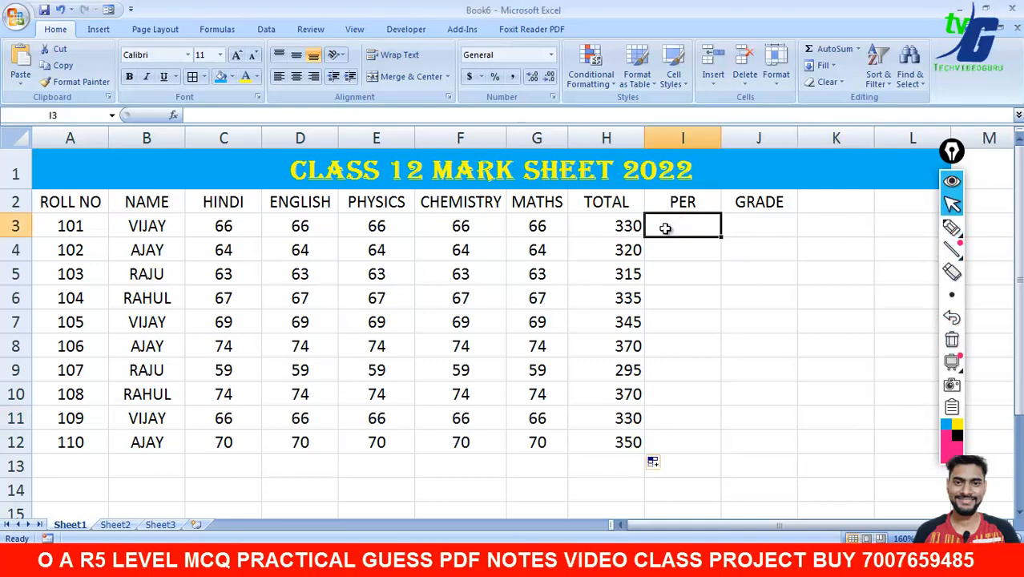
{"action": "left_click_drag", "start_coordinate": [614, 231], "coordinate": [668, 230]}
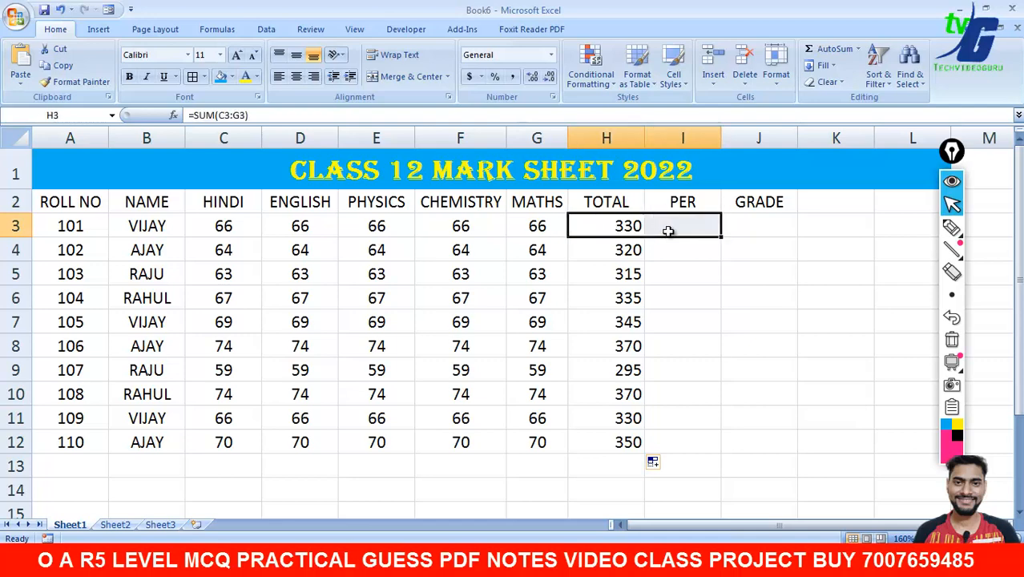
{"action": "left_click", "coordinate": [677, 231]}
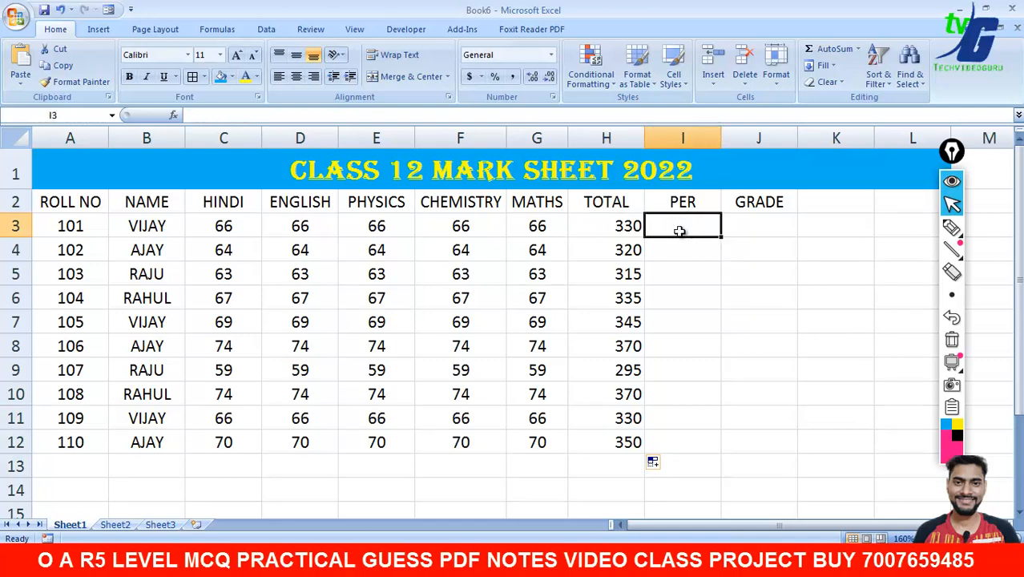
{"action": "type", "text": "="}
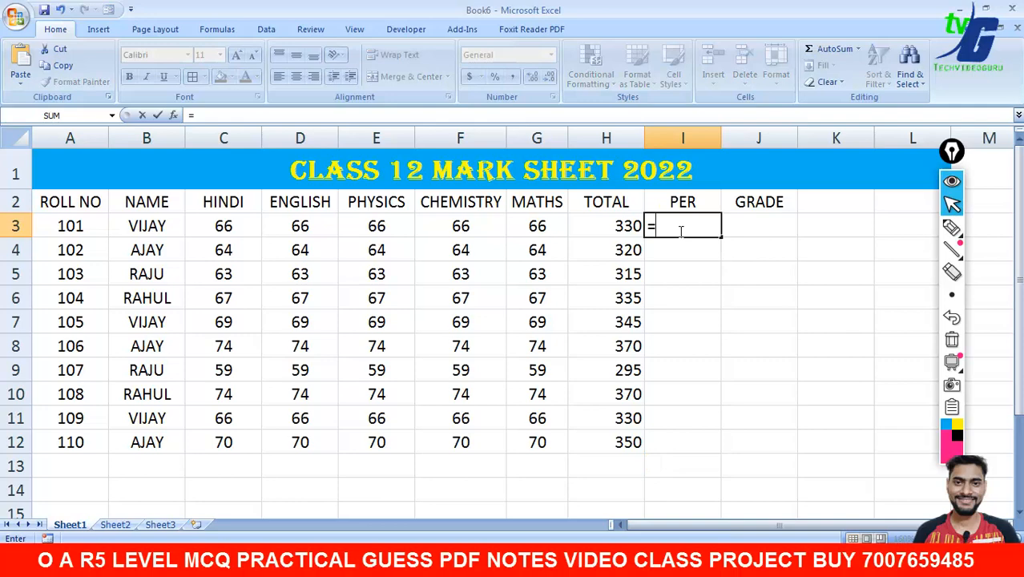
{"action": "key", "text": "BackSpace"}
{"action": "key", "text": "Escape"}
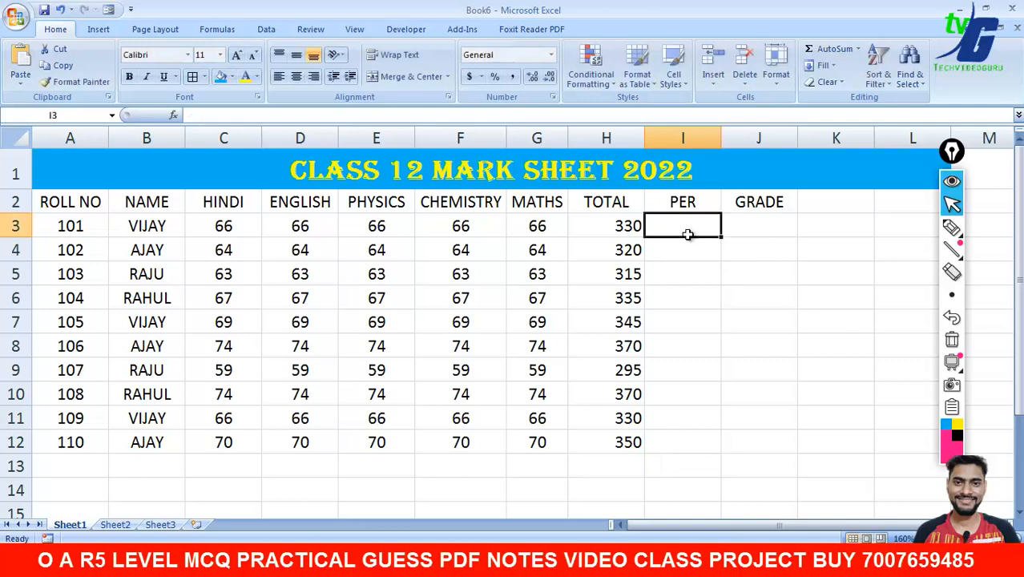
{"action": "key", "text": "super"}
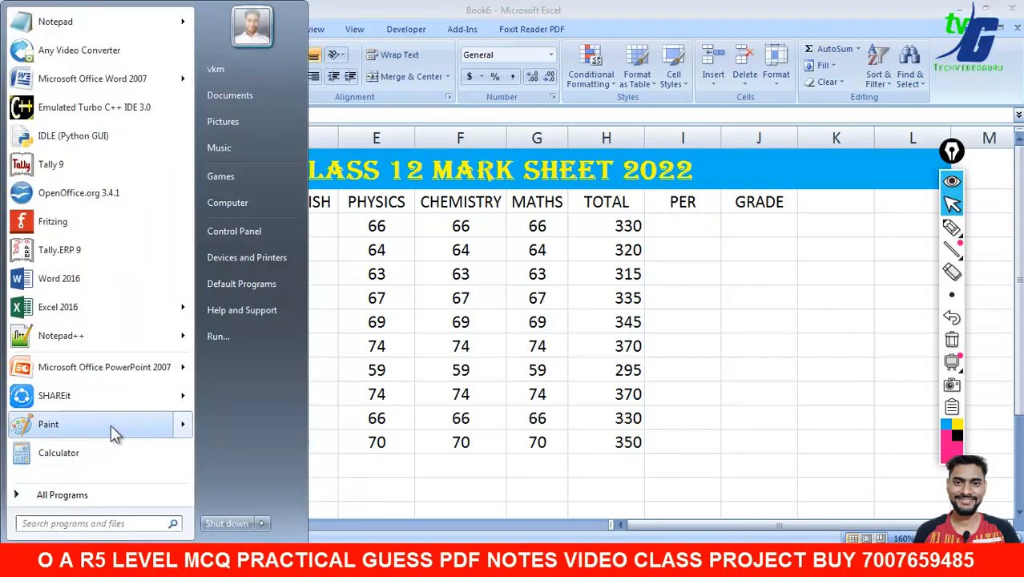
- Close the accidentally launched Paint and launch Calculator from the Start menu
{"action": "left_click", "coordinate": [112, 428]}
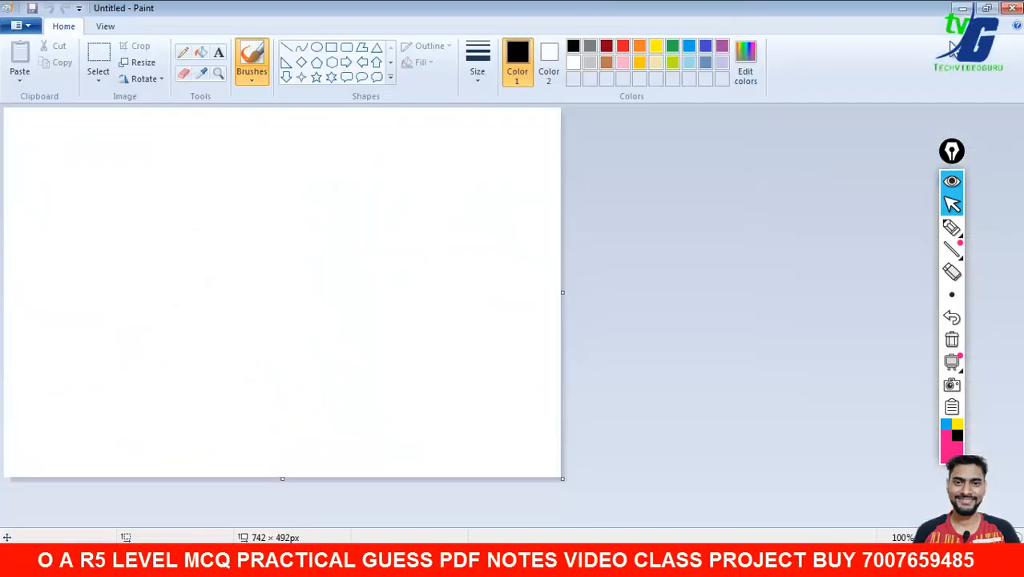
{"action": "left_click", "coordinate": [1013, 8]}
{"action": "left_click", "coordinate": [20, 560]}
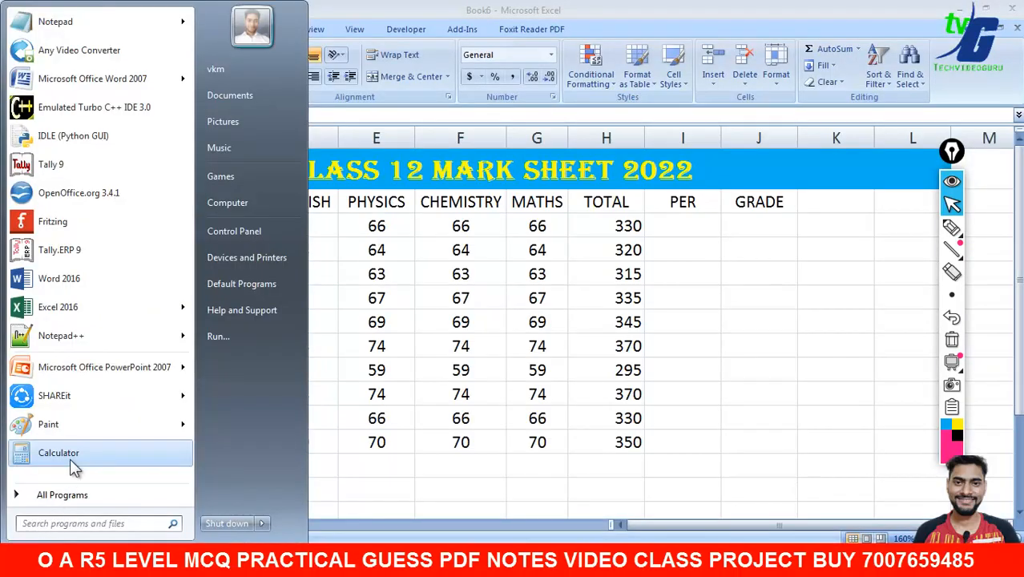
{"action": "left_click", "coordinate": [73, 465]}
- Compute 330 / 5 on the Calculator, giving 66
{"action": "left_click_drag", "start_coordinate": [720, 188], "coordinate": [170, 149]}
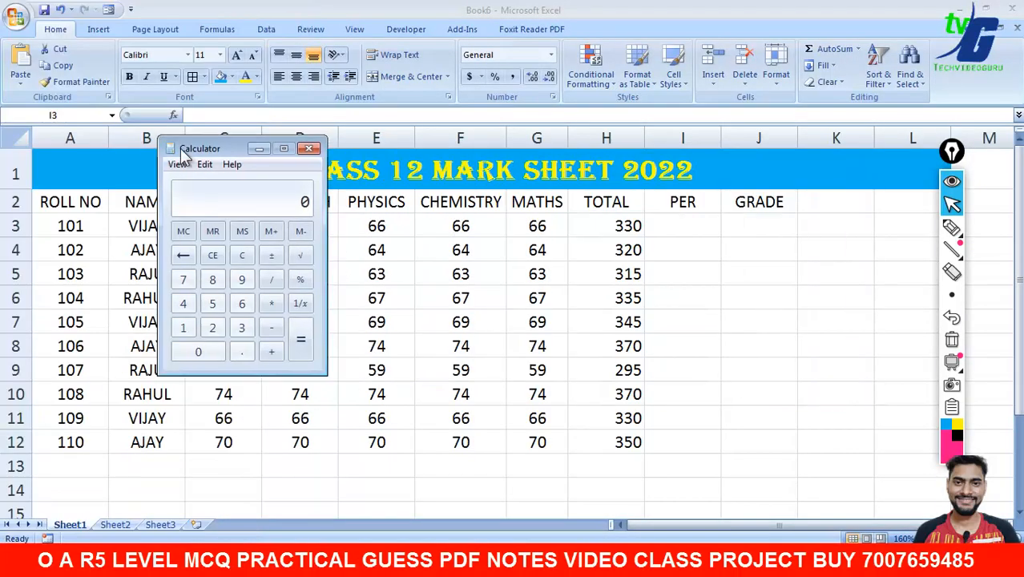
{"action": "left_click", "coordinate": [250, 324]}
{"action": "left_click", "coordinate": [250, 324]}
{"action": "left_click", "coordinate": [201, 353]}
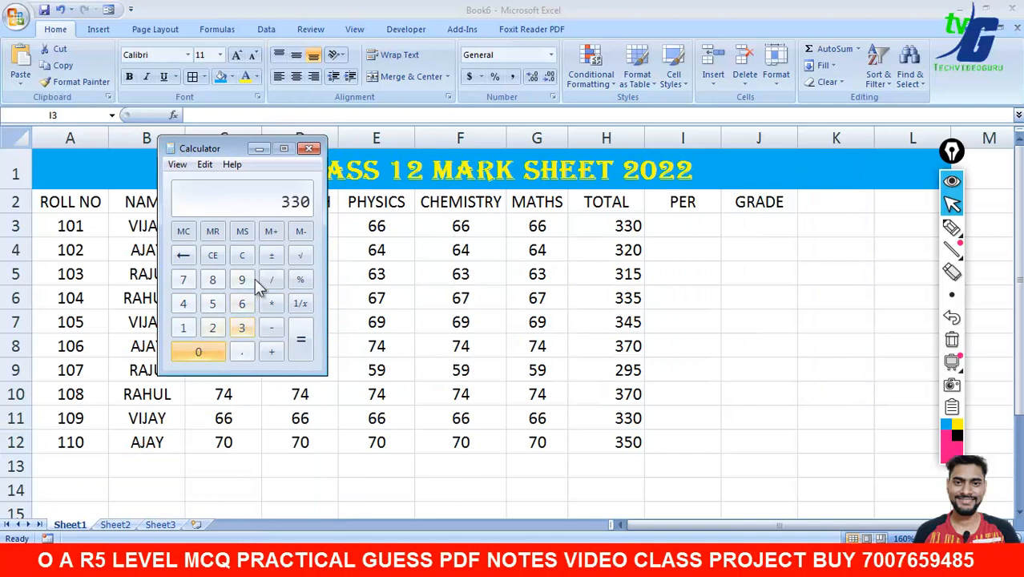
{"action": "left_click", "coordinate": [271, 280]}
{"action": "left_click", "coordinate": [212, 303]}
{"action": "left_click", "coordinate": [298, 339]}
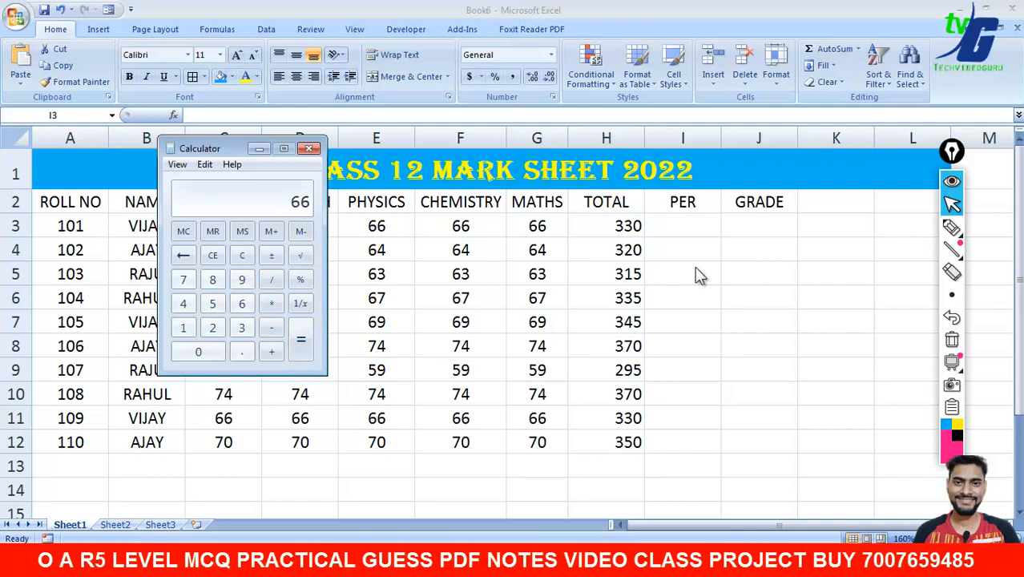
- Back in Excel, inspect the TOTAL formulas in H3, H4 and H5
{"action": "left_click", "coordinate": [686, 225]}
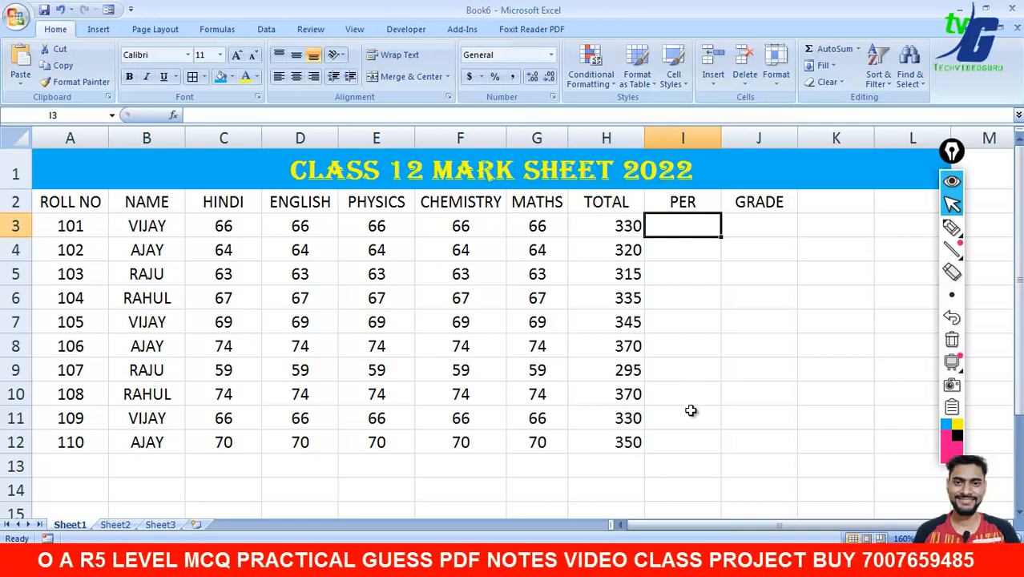
{"action": "left_click", "coordinate": [633, 251]}
{"action": "left_click", "coordinate": [633, 275]}
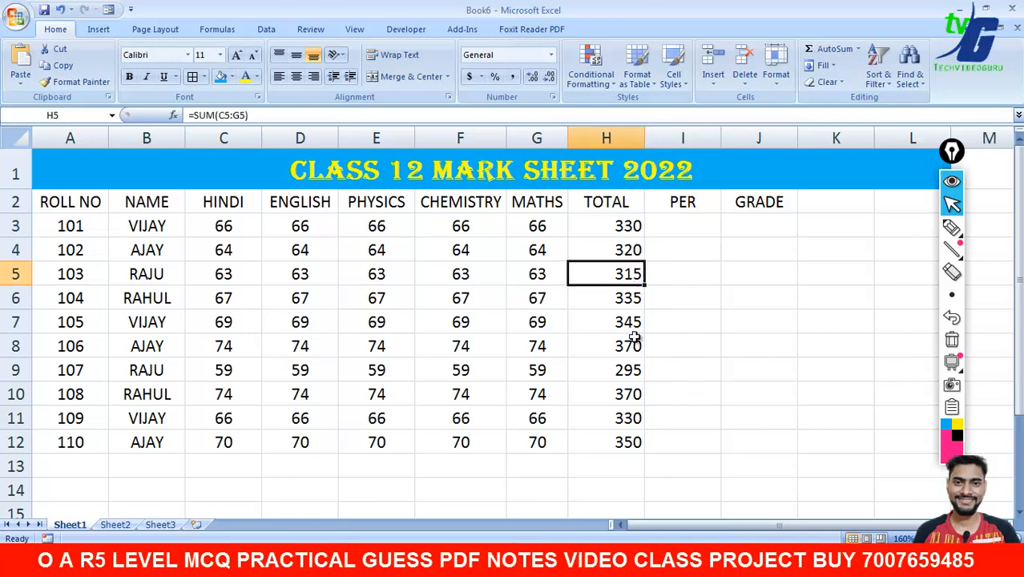
{"action": "left_click", "coordinate": [688, 230]}
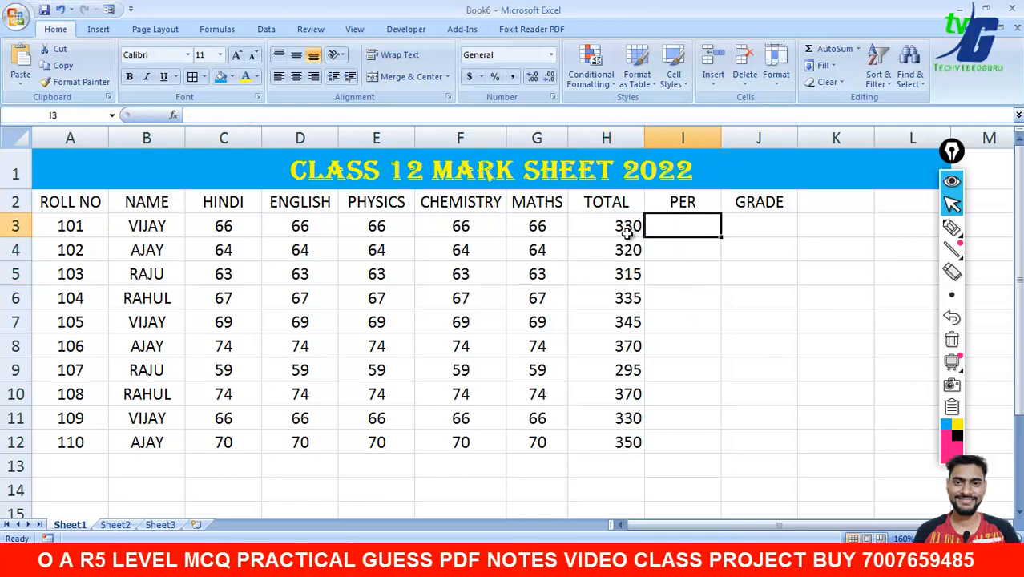
{"action": "left_click", "coordinate": [759, 250]}
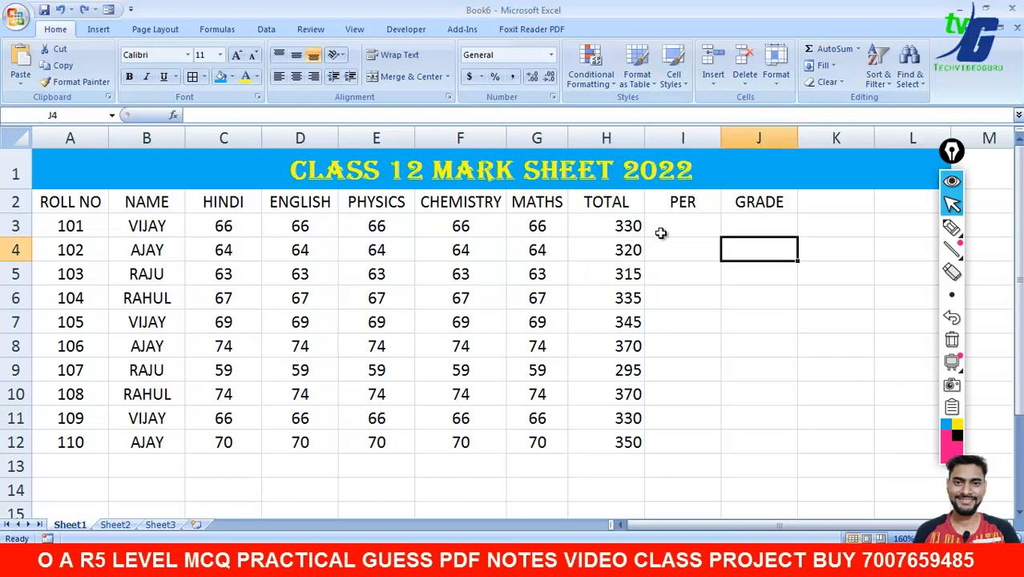
{"action": "left_click", "coordinate": [633, 233]}
- Enter the percentage formula =H3/5 in cell I3
{"action": "left_click", "coordinate": [686, 225]}
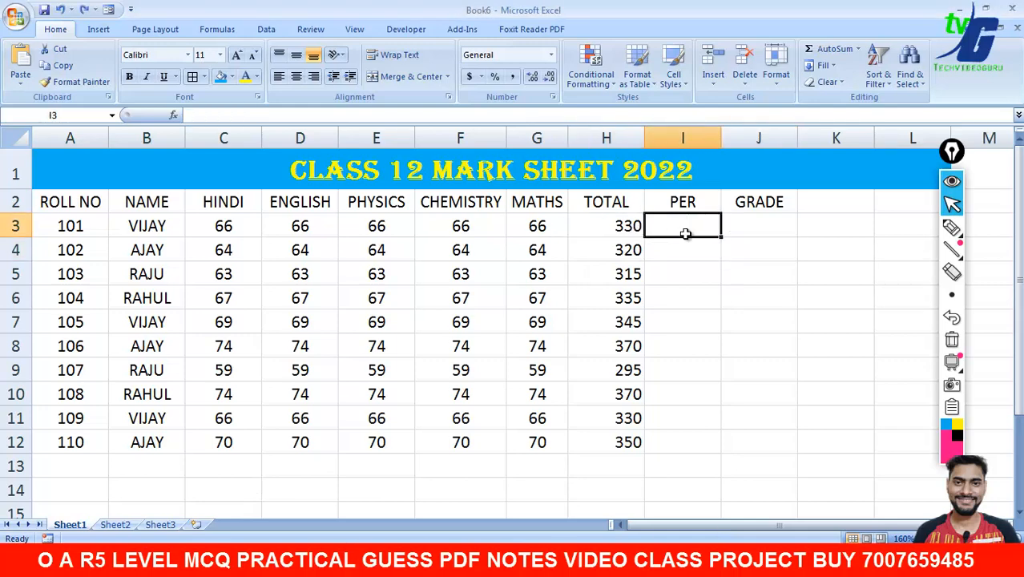
{"action": "type", "text": "="}
{"action": "left_click", "coordinate": [623, 225]}
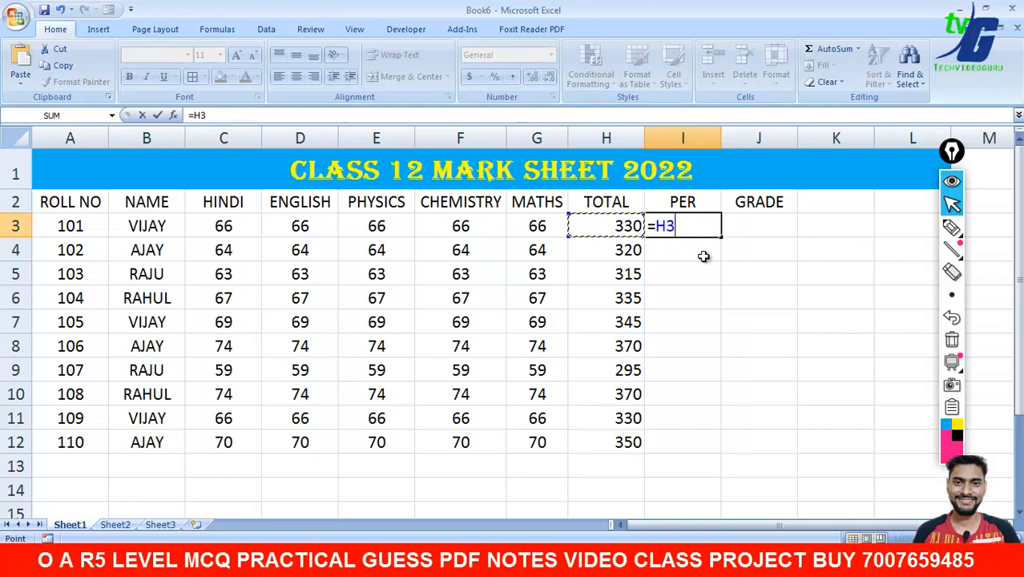
{"action": "type", "text": "/"}
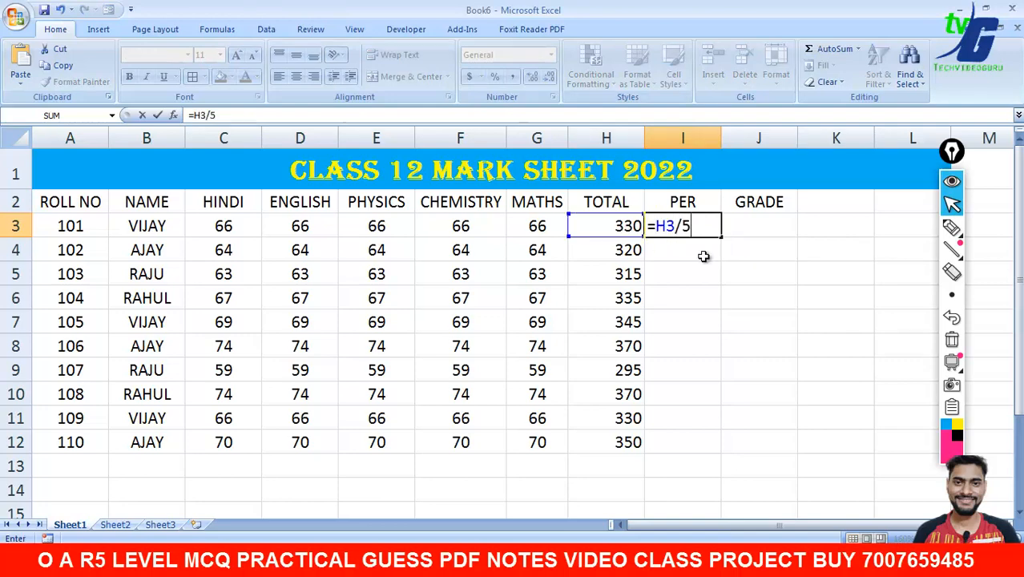
{"action": "type", "text": "5"}
{"action": "key", "text": "Return"}
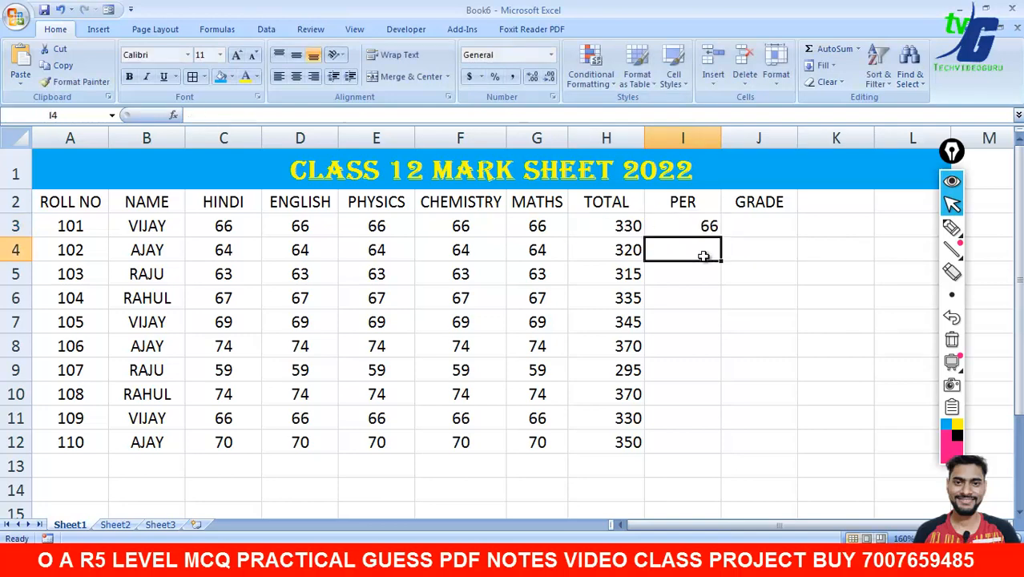
- Fill the =H3/5 formula down to I12, giving 66 through 70
{"action": "left_click", "coordinate": [710, 226]}
{"action": "left_click_drag", "start_coordinate": [721, 236], "coordinate": [721, 446]}
{"action": "left_click", "coordinate": [866, 368]}
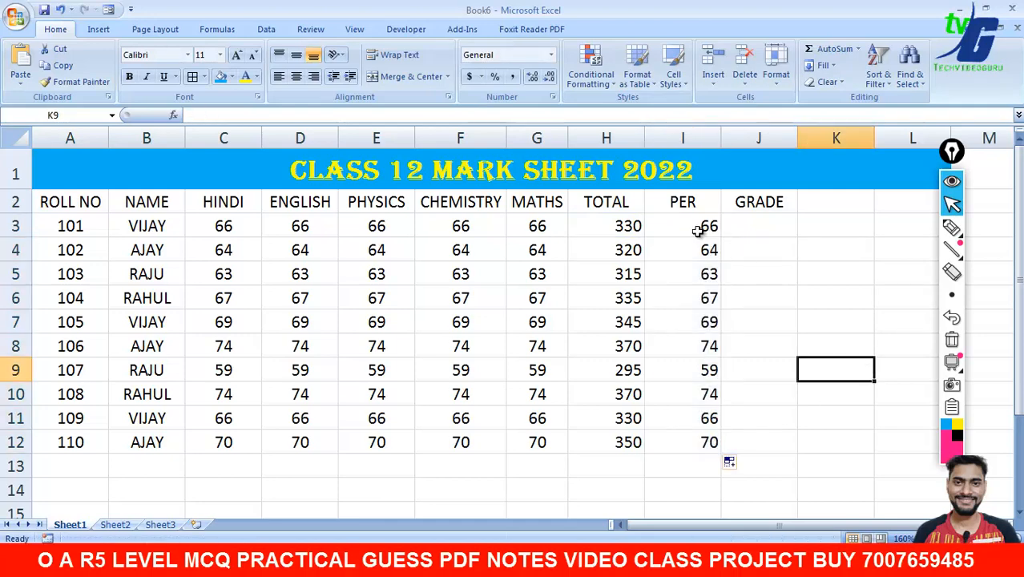
{"action": "left_click_drag", "start_coordinate": [593, 233], "coordinate": [745, 445]}
- Centre the TOTAL and PER figures and apply All Borders to the A2:J12 table
{"action": "left_click", "coordinate": [296, 76]}
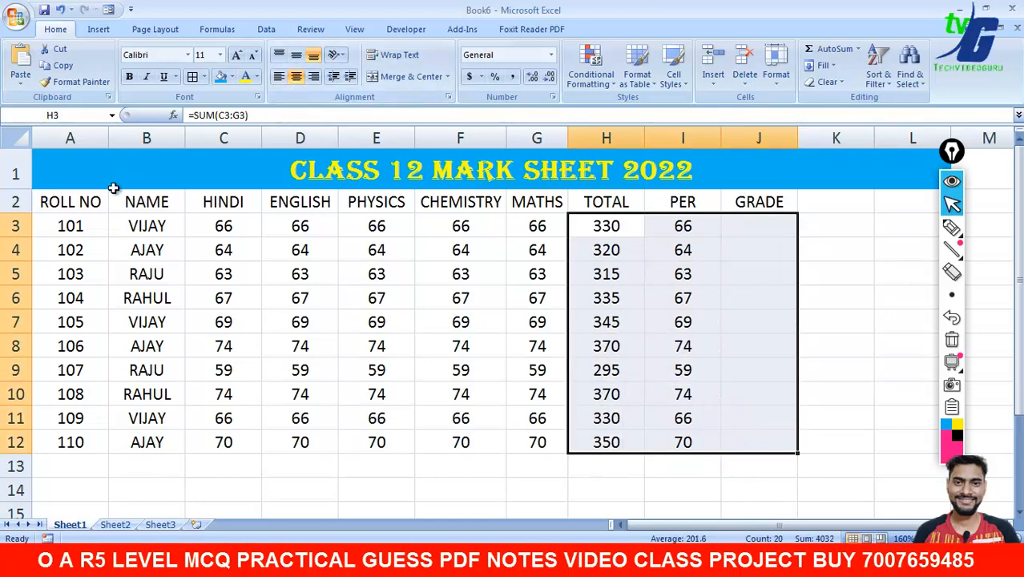
{"action": "left_click_drag", "start_coordinate": [64, 169], "coordinate": [740, 446]}
{"action": "left_click", "coordinate": [81, 203]}
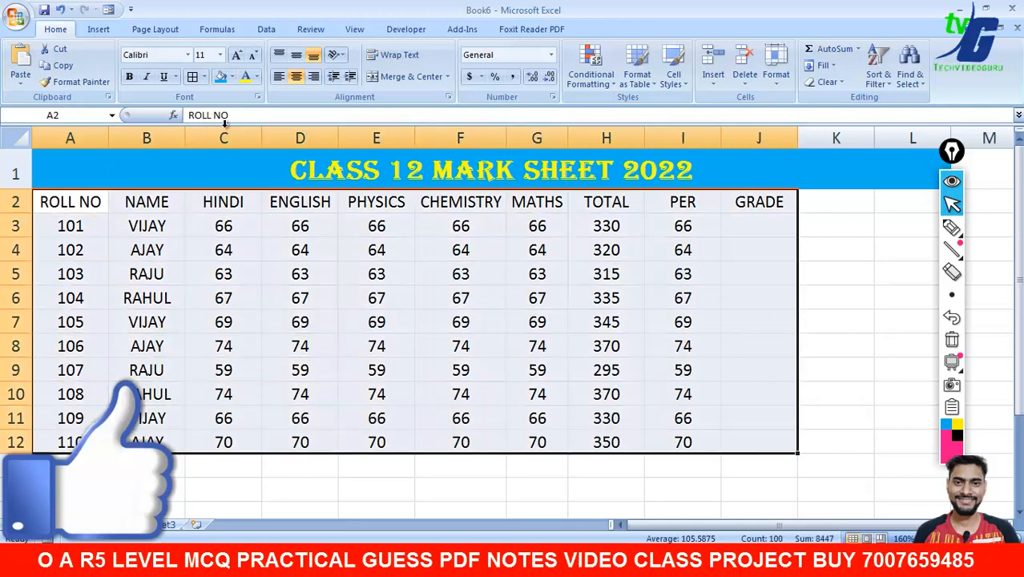
{"action": "left_click", "coordinate": [194, 77]}
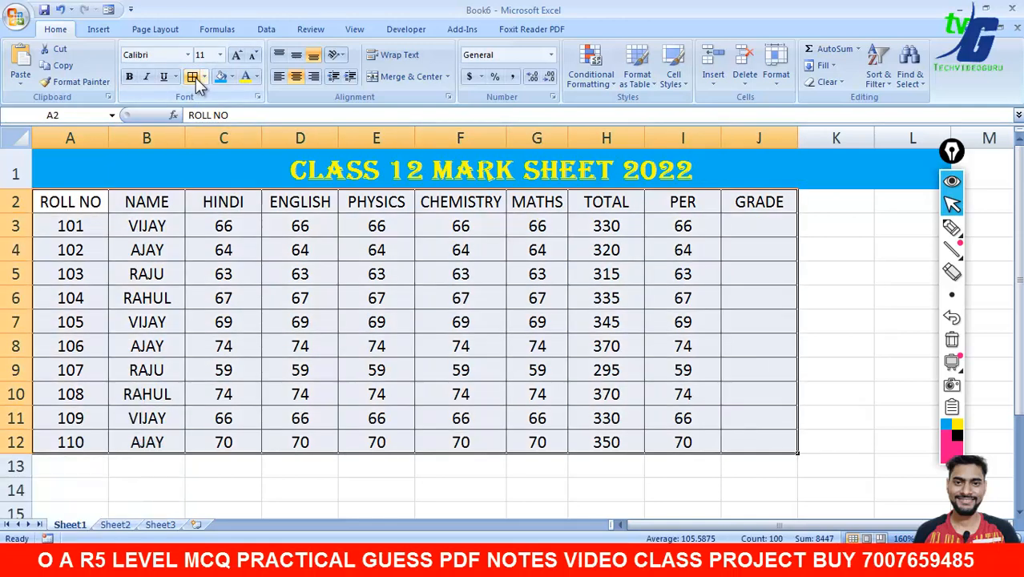
{"action": "left_click", "coordinate": [854, 290]}
{"action": "left_click", "coordinate": [838, 173]}
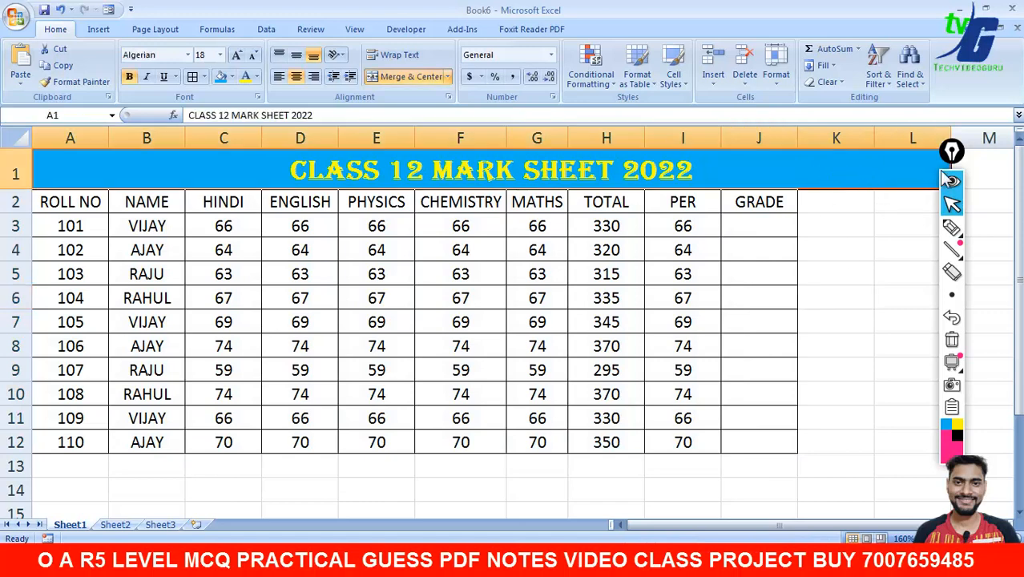
- Collapse columns K and L to zero width so the merged title ends at column J
{"action": "left_click_drag", "start_coordinate": [953, 154], "coordinate": [1002, 182]}
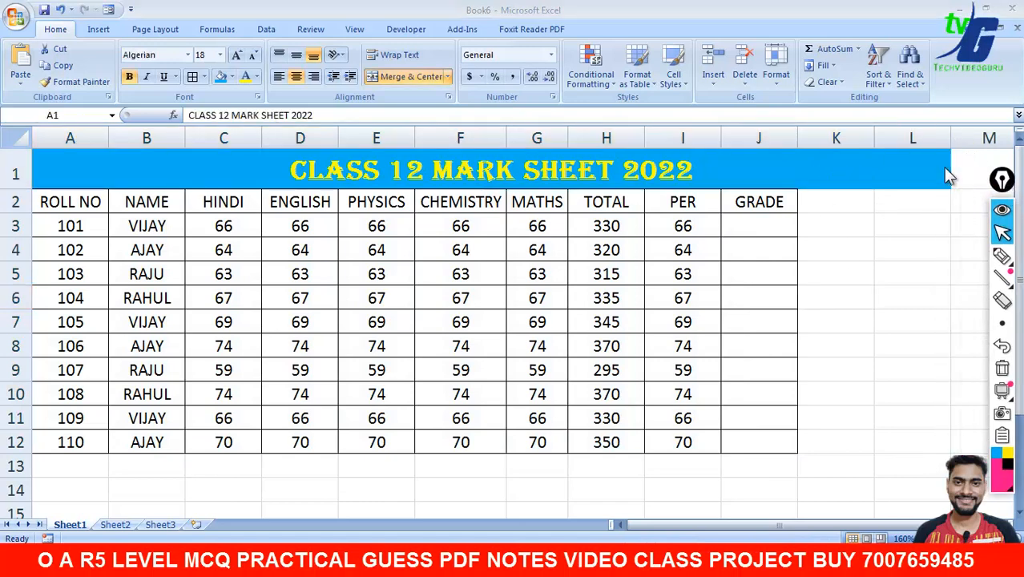
{"action": "left_click", "coordinate": [945, 172]}
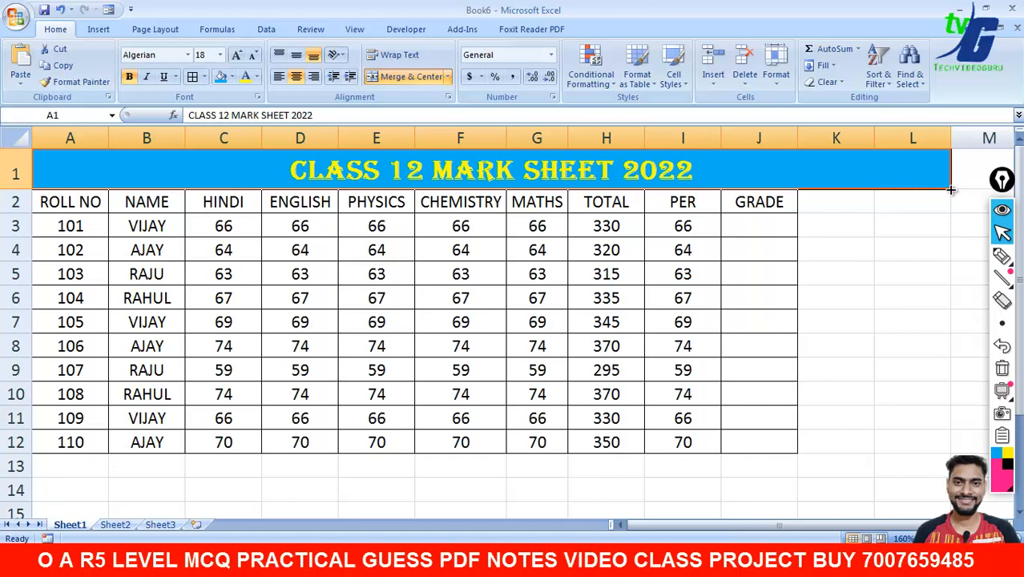
{"action": "left_click_drag", "start_coordinate": [951, 190], "coordinate": [805, 191]}
{"action": "left_click_drag", "start_coordinate": [953, 190], "coordinate": [884, 183]}
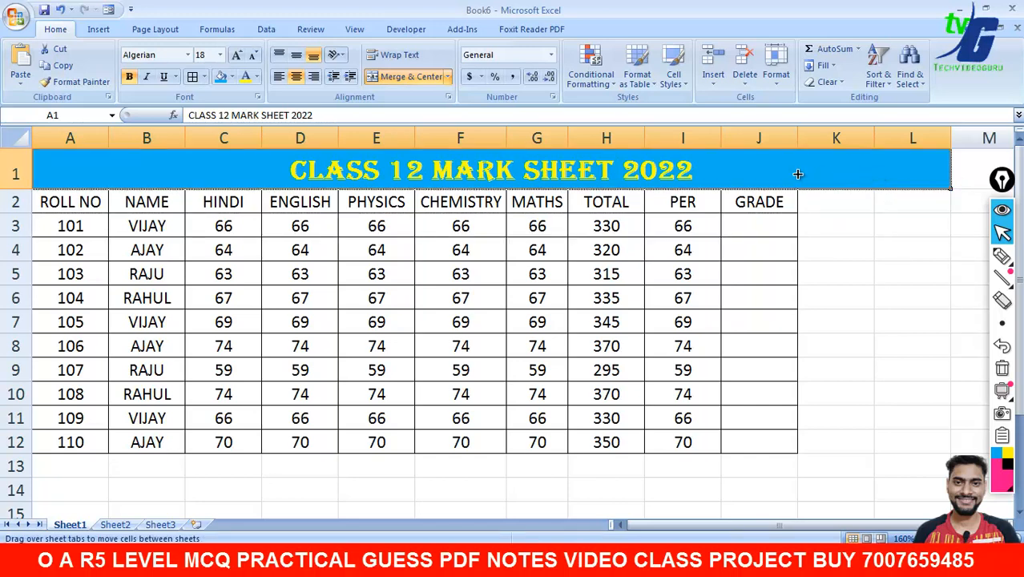
{"action": "left_click_drag", "start_coordinate": [798, 174], "coordinate": [799, 174]}
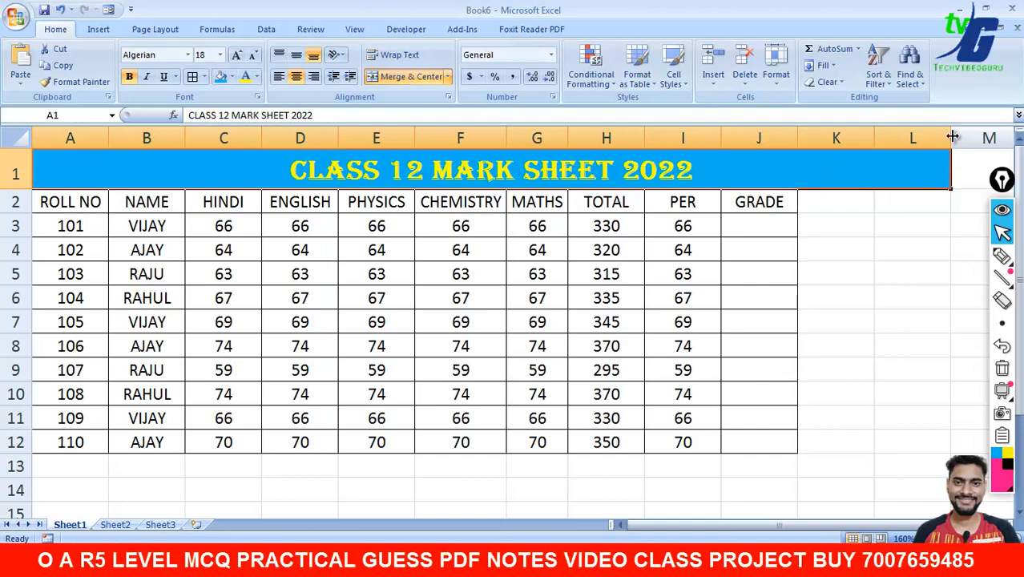
{"action": "left_click_drag", "start_coordinate": [953, 137], "coordinate": [799, 137]}
{"action": "left_click", "coordinate": [842, 201]}
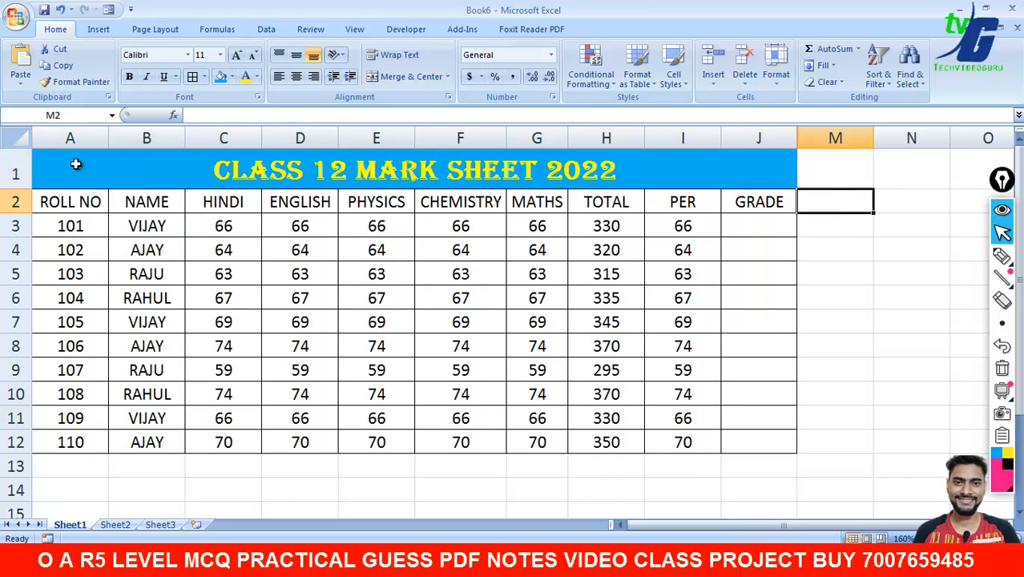
{"action": "left_click_drag", "start_coordinate": [75, 164], "coordinate": [592, 443]}
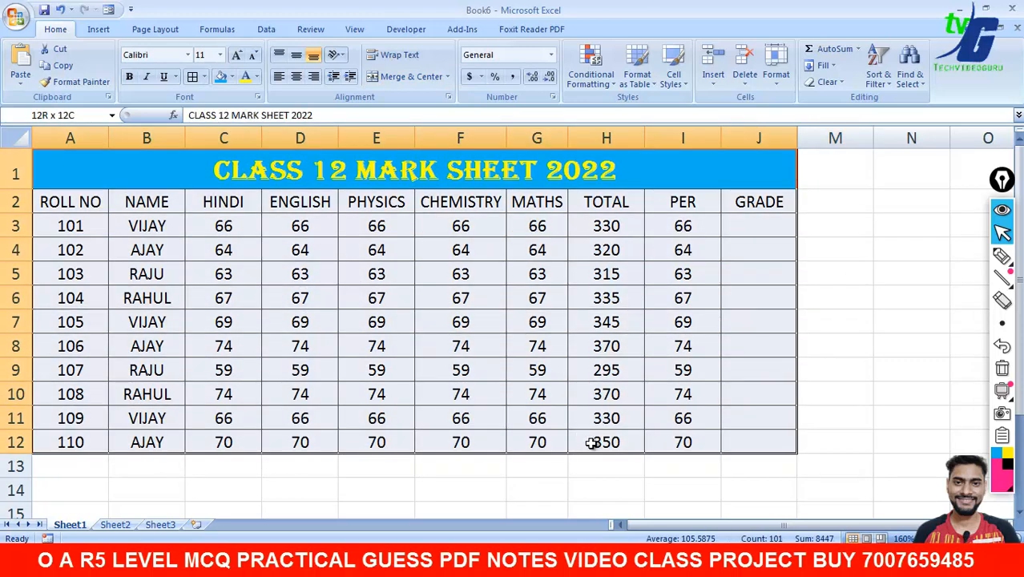
{"action": "left_click", "coordinate": [909, 297]}
{"action": "left_click", "coordinate": [24, 20]}
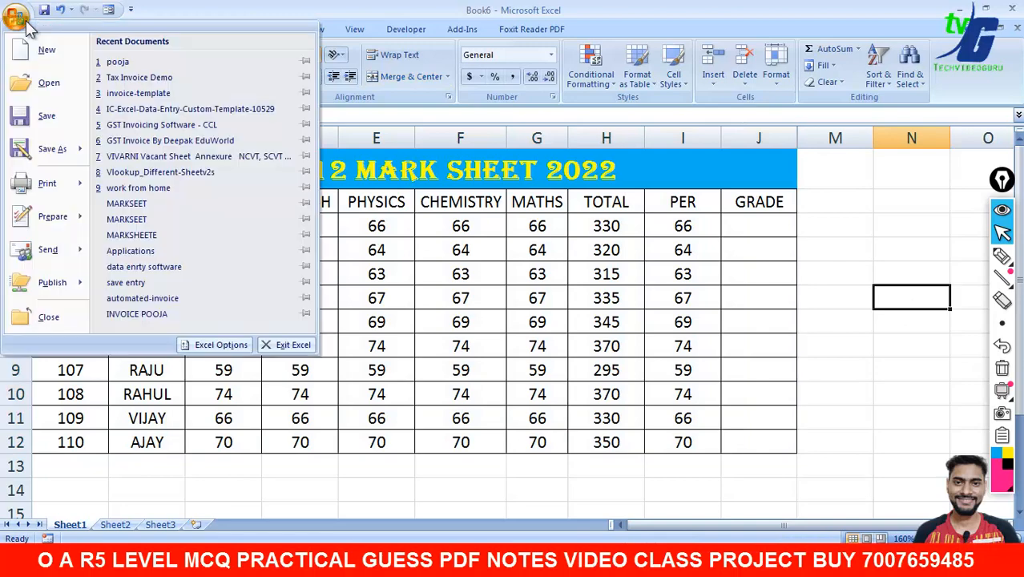
{"action": "mouse_move", "coordinate": [65, 184]}
{"action": "left_click", "coordinate": [136, 150]}
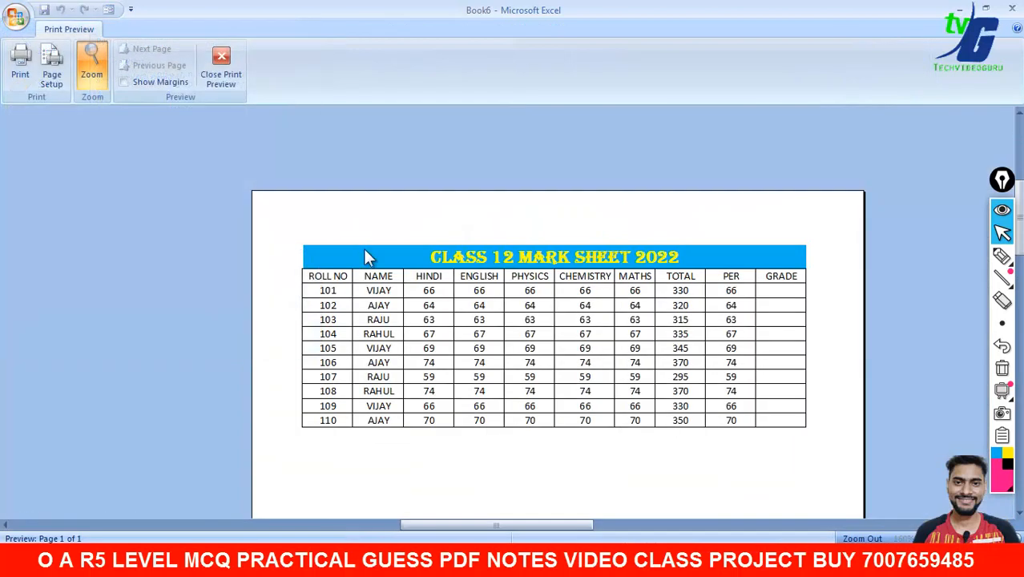
{"action": "left_click", "coordinate": [226, 77]}
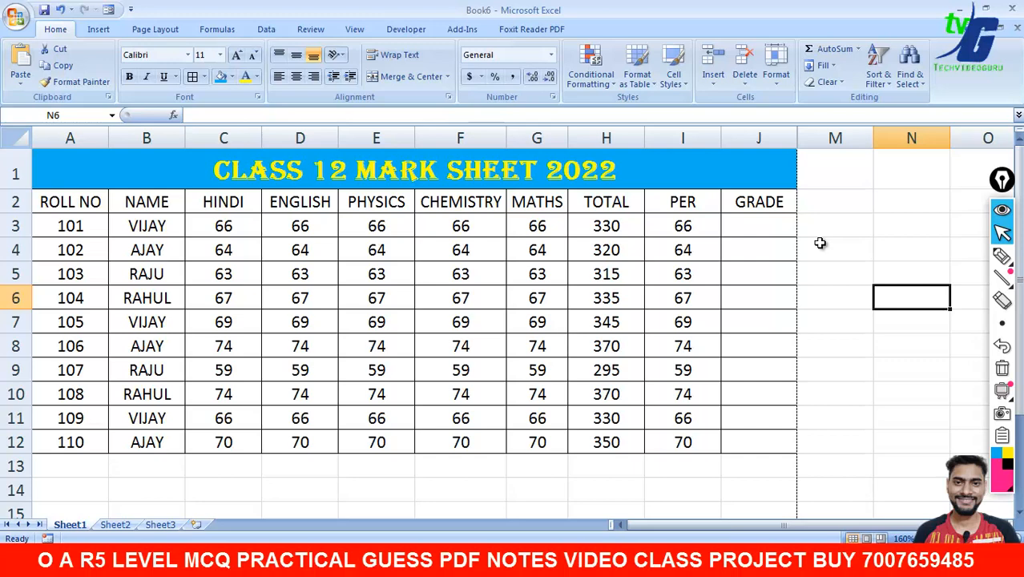
{"action": "left_click", "coordinate": [820, 244]}
{"action": "left_click", "coordinate": [789, 291]}
{"action": "left_click", "coordinate": [862, 336]}
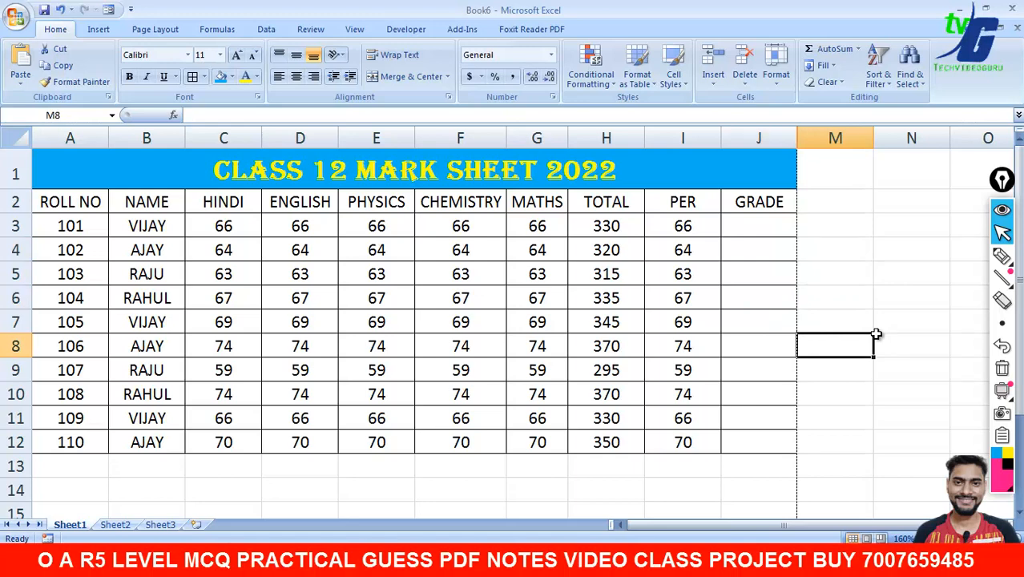
{"action": "left_click", "coordinate": [998, 255]}
{"action": "left_click_drag", "start_coordinate": [473, 273], "coordinate": [484, 315]}
{"action": "mouse_move", "coordinate": [488, 298]}
{"action": "left_mouse_down"}
{"action": "mouse_move", "coordinate": [546, 280]}
{"action": "mouse_move", "coordinate": [567, 249]}
{"action": "left_mouse_up"}
{"action": "left_click_drag", "start_coordinate": [603, 221], "coordinate": [623, 255]}
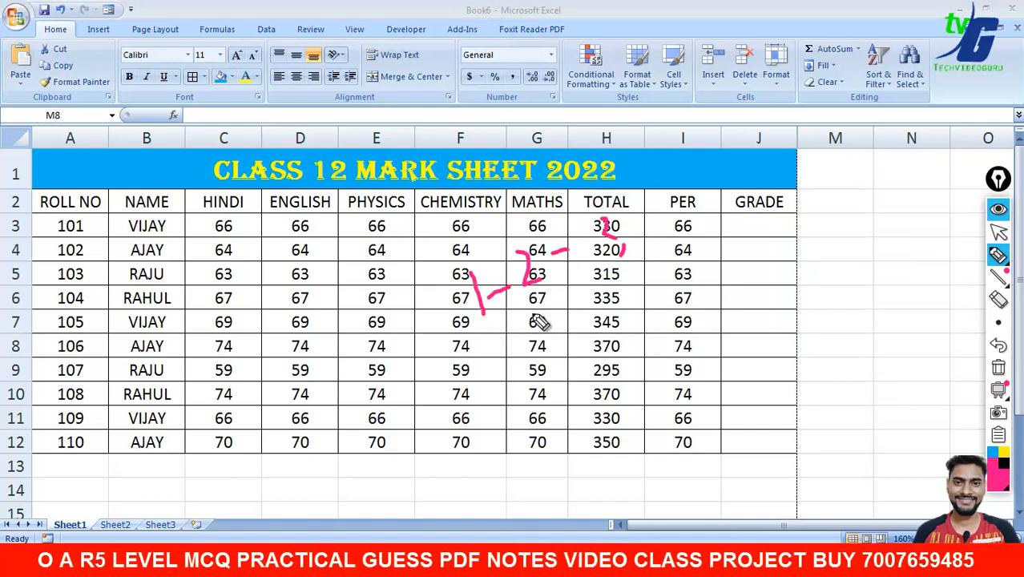
{"action": "left_click_drag", "start_coordinate": [502, 329], "coordinate": [661, 265]}
{"action": "left_click", "coordinate": [998, 367]}
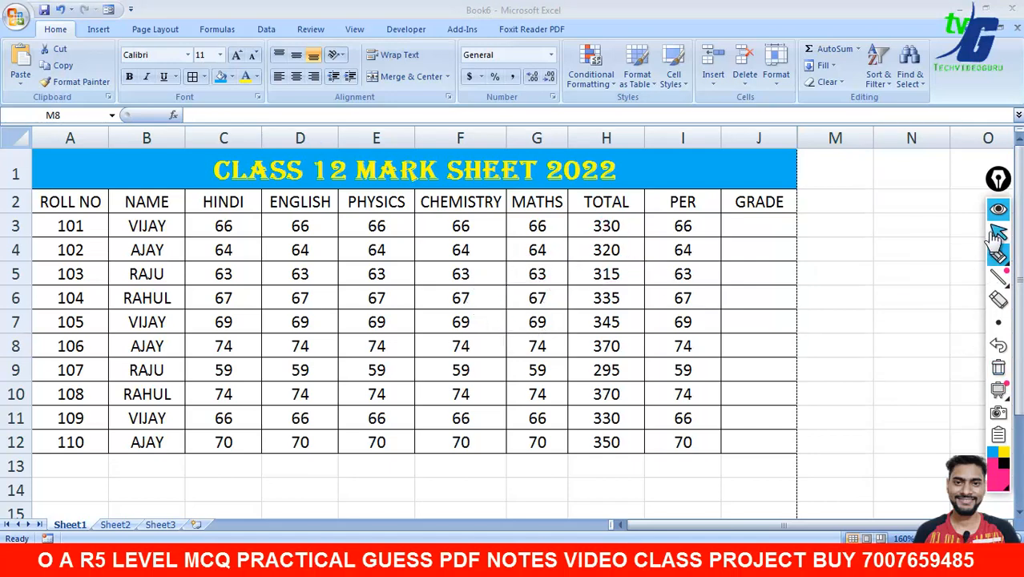
{"action": "left_click", "coordinate": [999, 231]}
{"action": "left_click", "coordinate": [99, 29]}
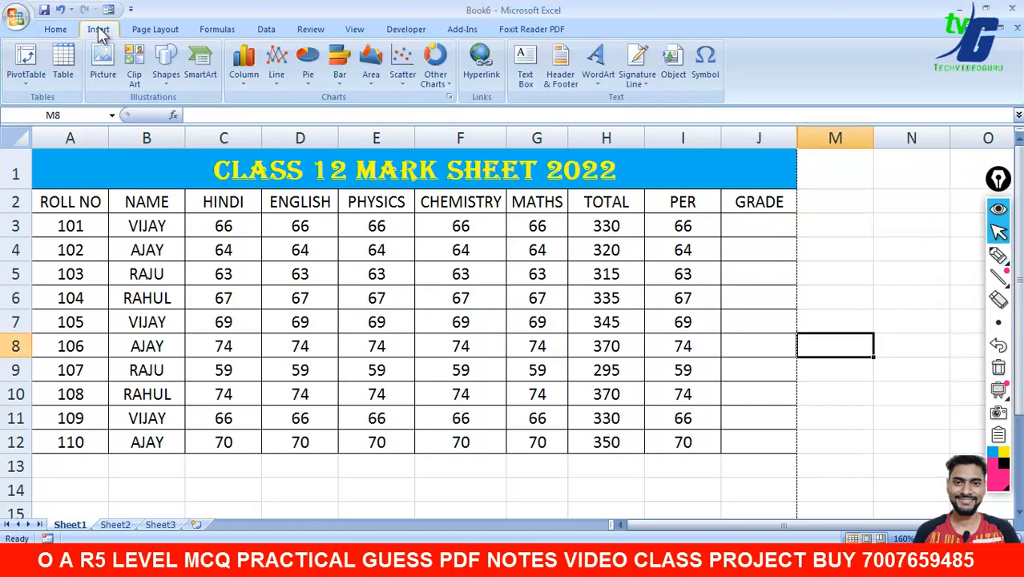
- Create a PivotTable from the mark sheet data on a new worksheet
{"action": "left_click", "coordinate": [114, 206]}
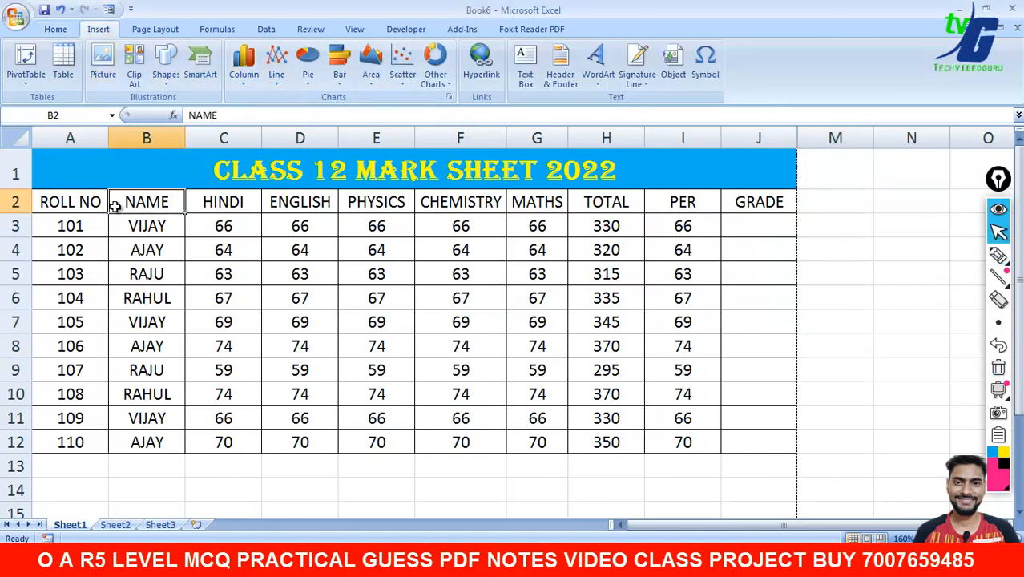
{"action": "left_click", "coordinate": [69, 200]}
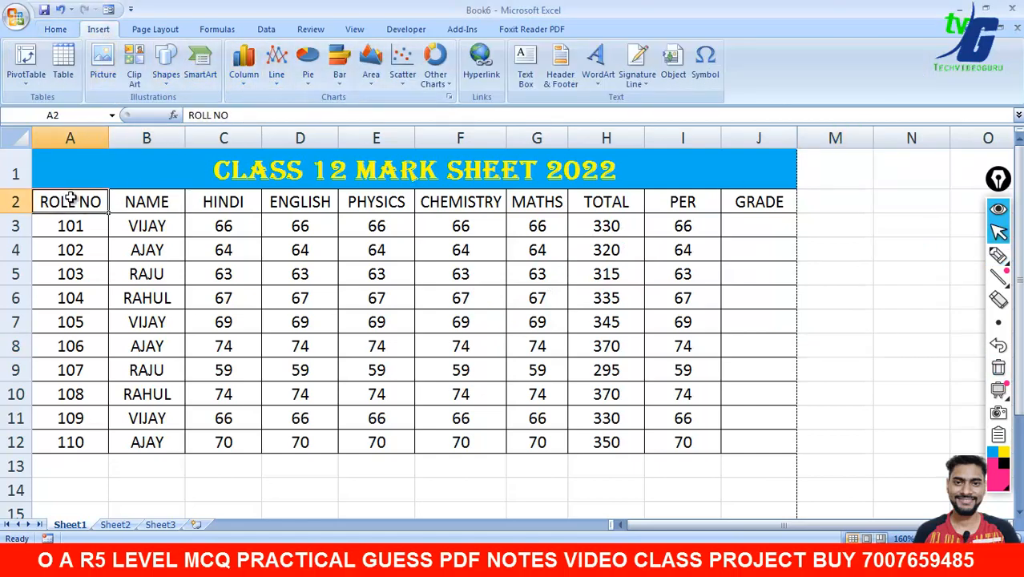
{"action": "left_click", "coordinate": [31, 82]}
{"action": "left_click", "coordinate": [67, 102]}
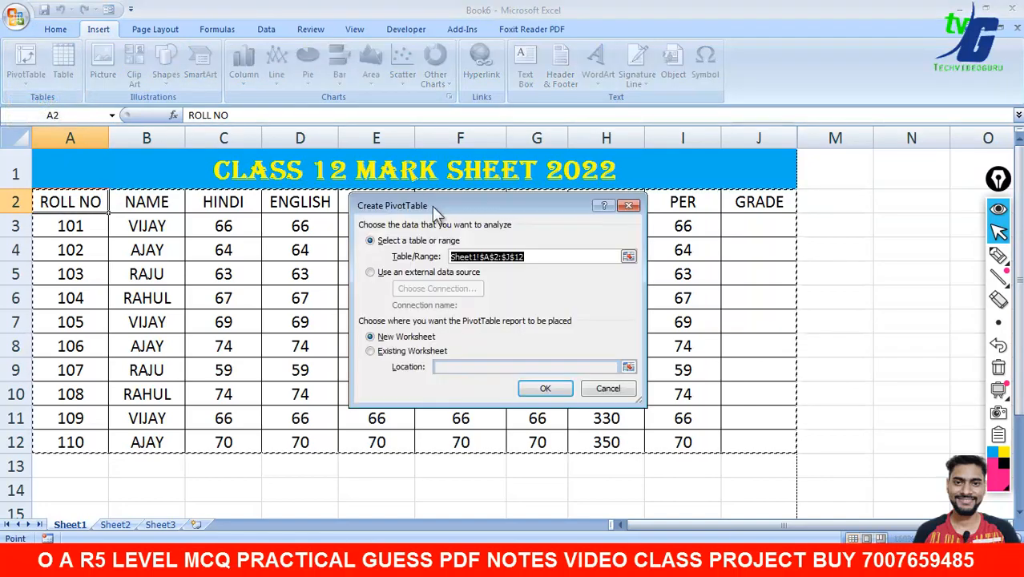
{"action": "left_click", "coordinate": [541, 388]}
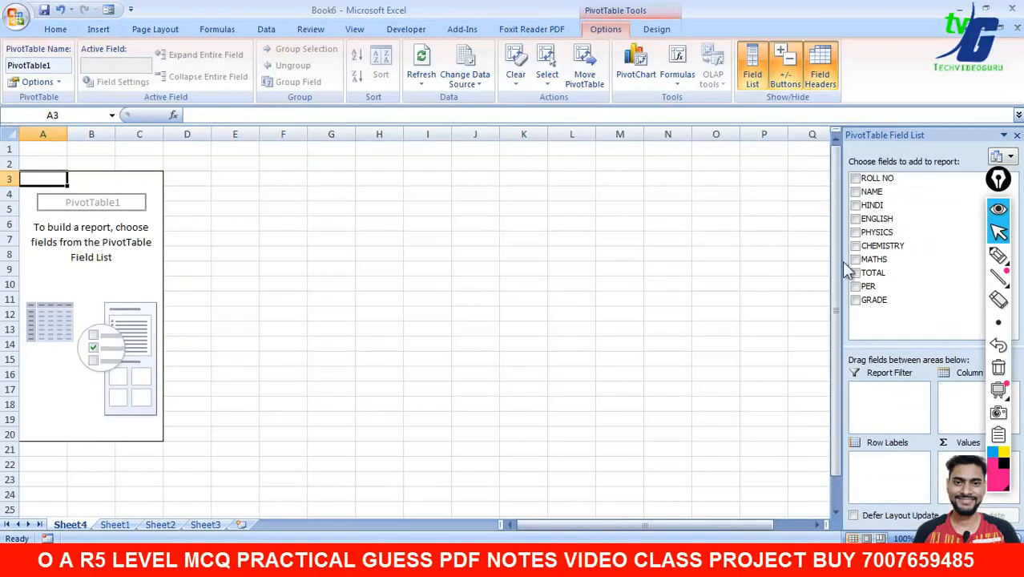
- Add every field, ROLL NO, NAME, HINDI through MATHS, TOTAL, PER and GRADE, to the pivot table
{"action": "left_click", "coordinate": [855, 179]}
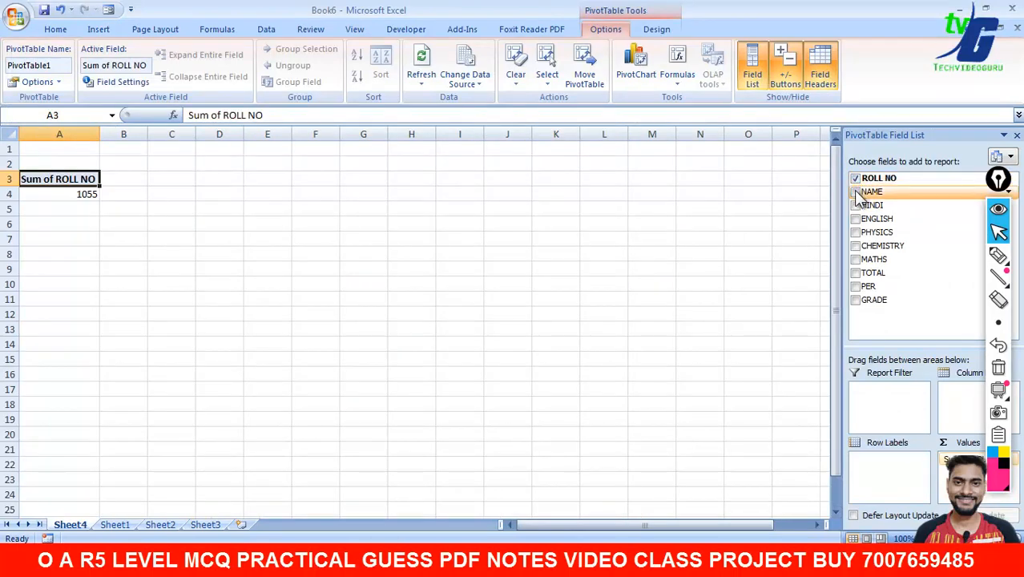
{"action": "left_click", "coordinate": [855, 192]}
{"action": "left_click", "coordinate": [855, 206]}
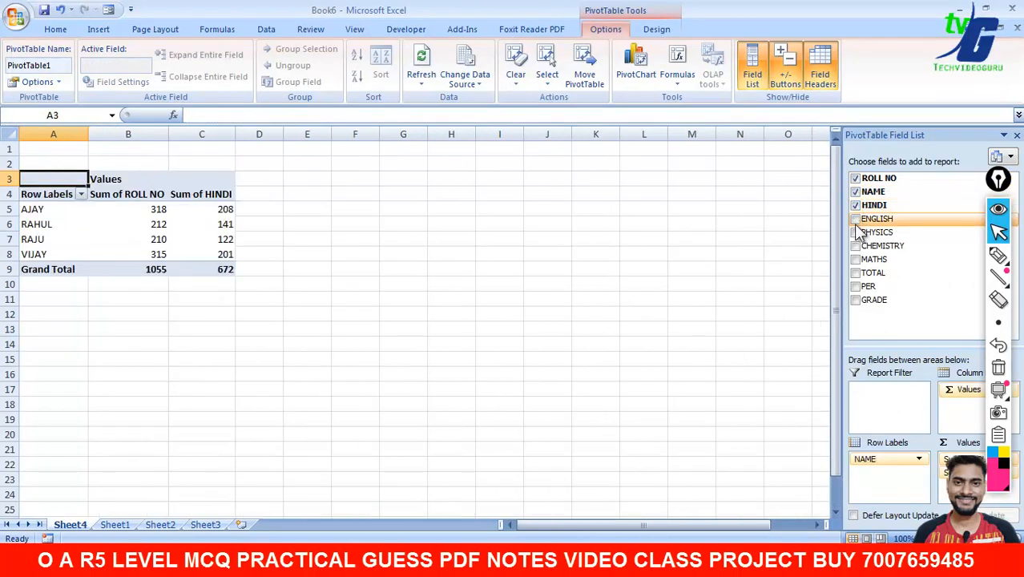
{"action": "left_click", "coordinate": [855, 219]}
{"action": "left_click", "coordinate": [855, 232]}
{"action": "left_click", "coordinate": [855, 246]}
{"action": "left_click", "coordinate": [855, 259]}
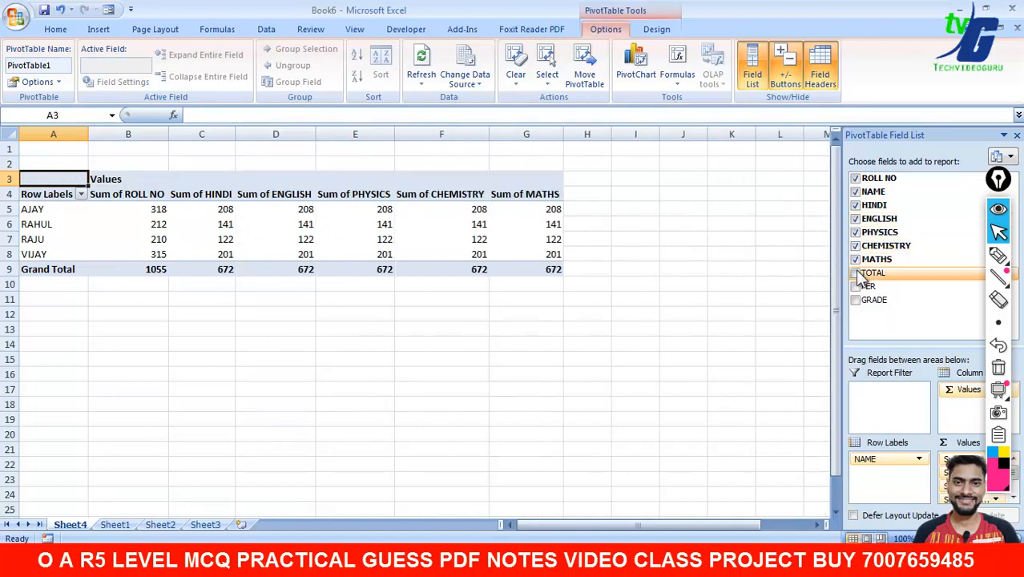
{"action": "left_click", "coordinate": [855, 273]}
{"action": "left_click", "coordinate": [855, 286]}
{"action": "left_click", "coordinate": [855, 299]}
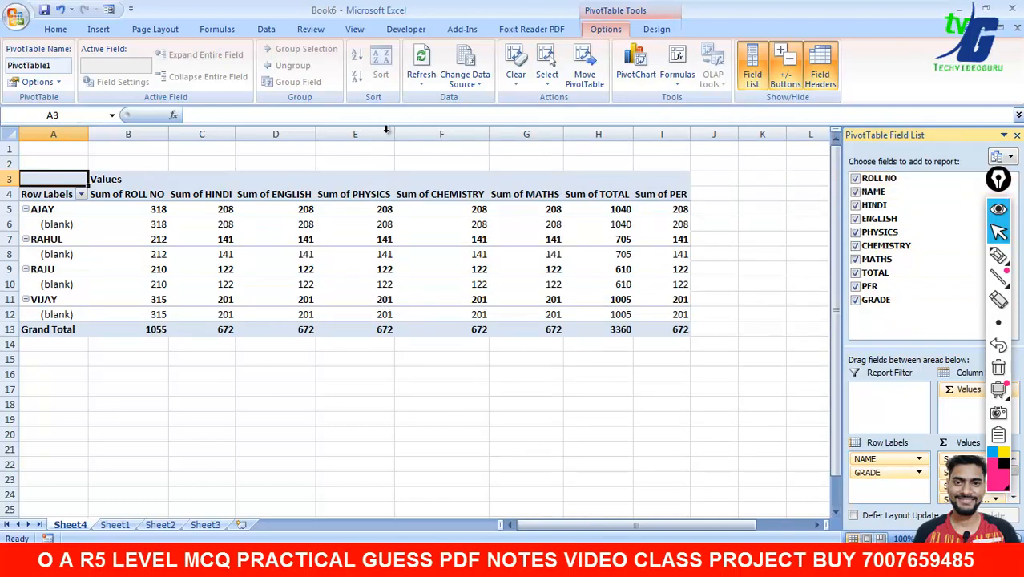
- Close the PivotTable Field List and return to the mark sheet on Sheet1
{"action": "left_click", "coordinate": [659, 32]}
{"action": "left_click", "coordinate": [618, 32]}
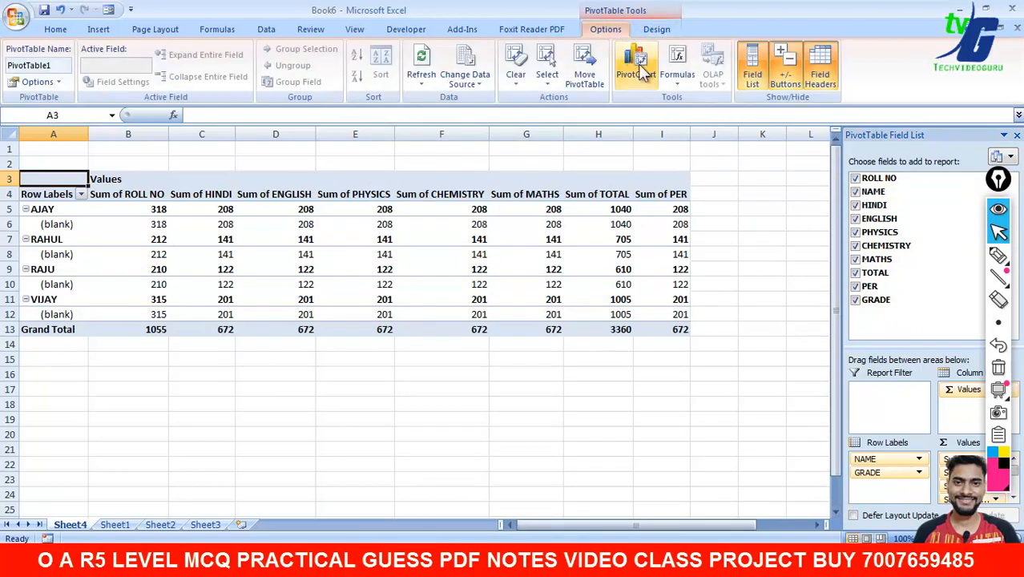
{"action": "left_click", "coordinate": [57, 30]}
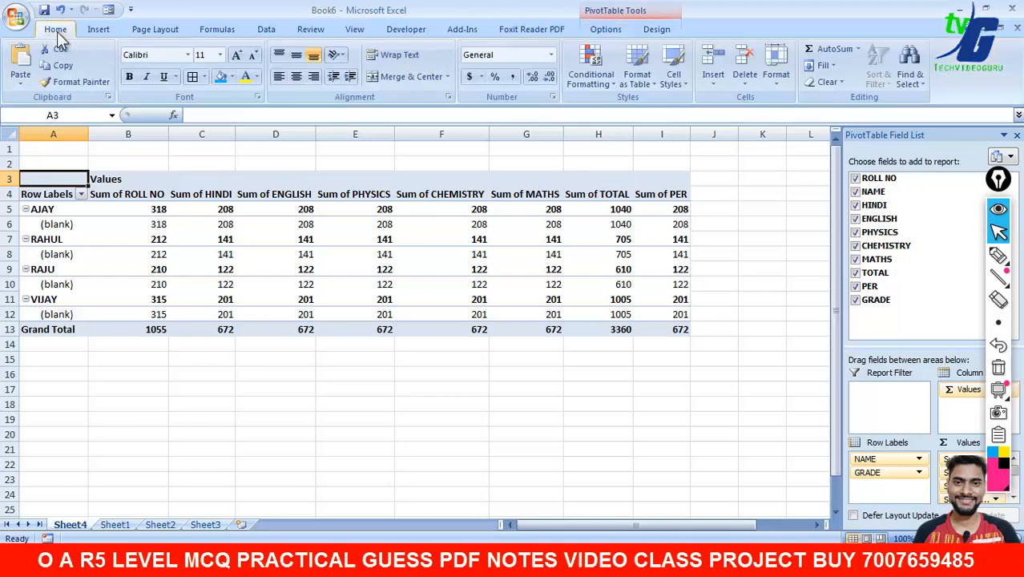
{"action": "left_click", "coordinate": [1017, 135]}
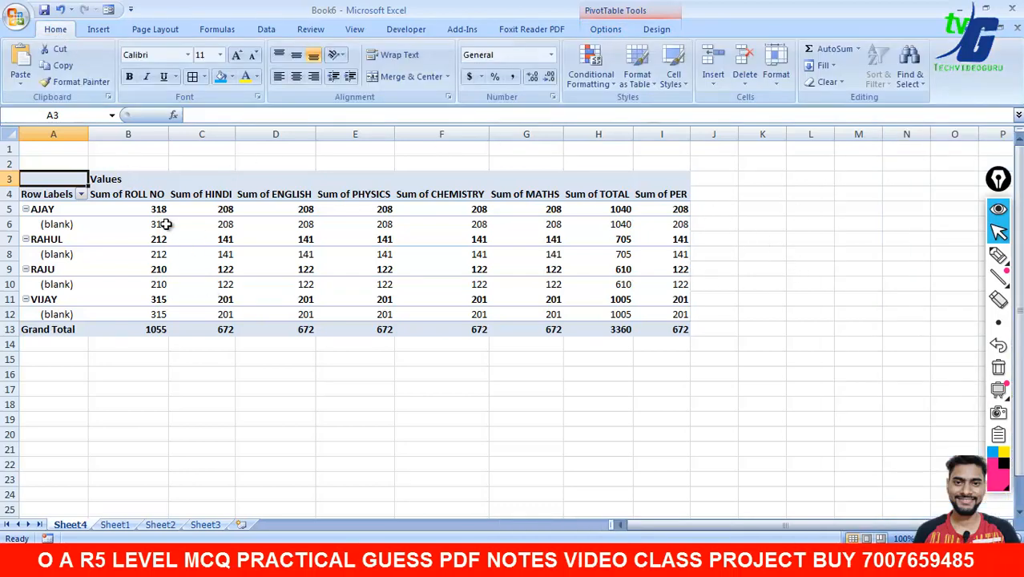
{"action": "left_click", "coordinate": [115, 525]}
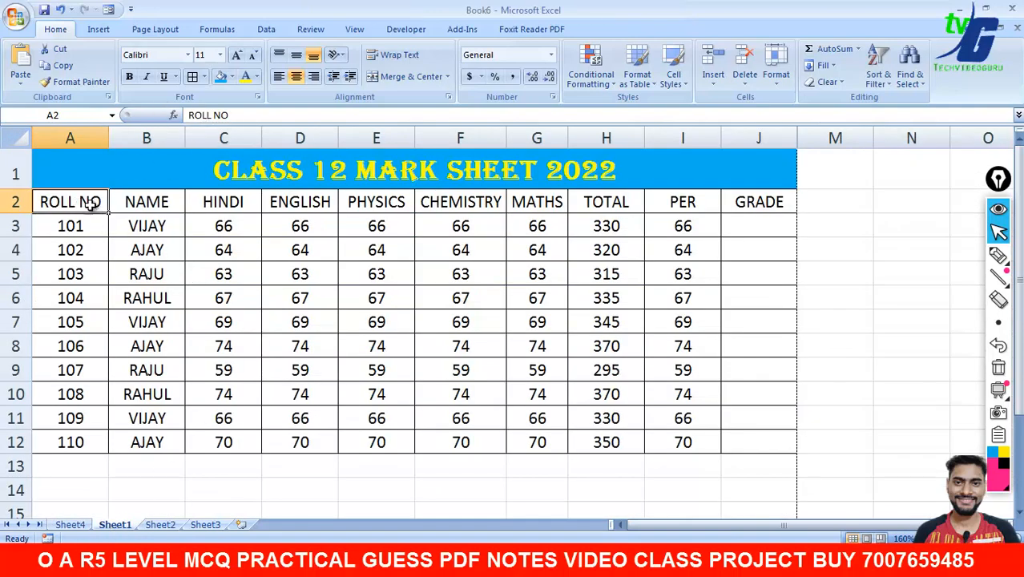
{"action": "left_click", "coordinate": [98, 30]}
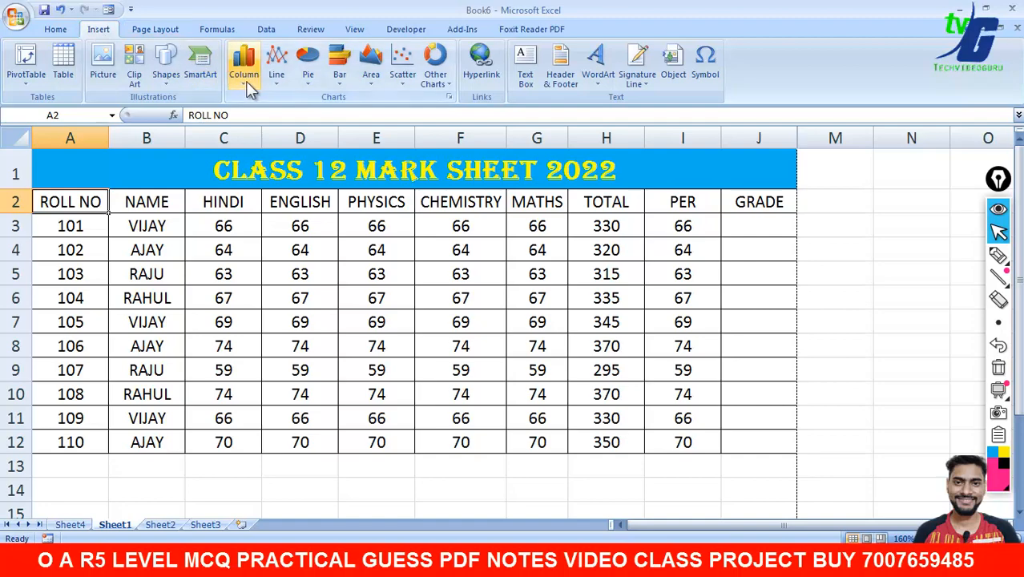
{"action": "left_click", "coordinate": [244, 64]}
{"action": "left_click", "coordinate": [252, 127]}
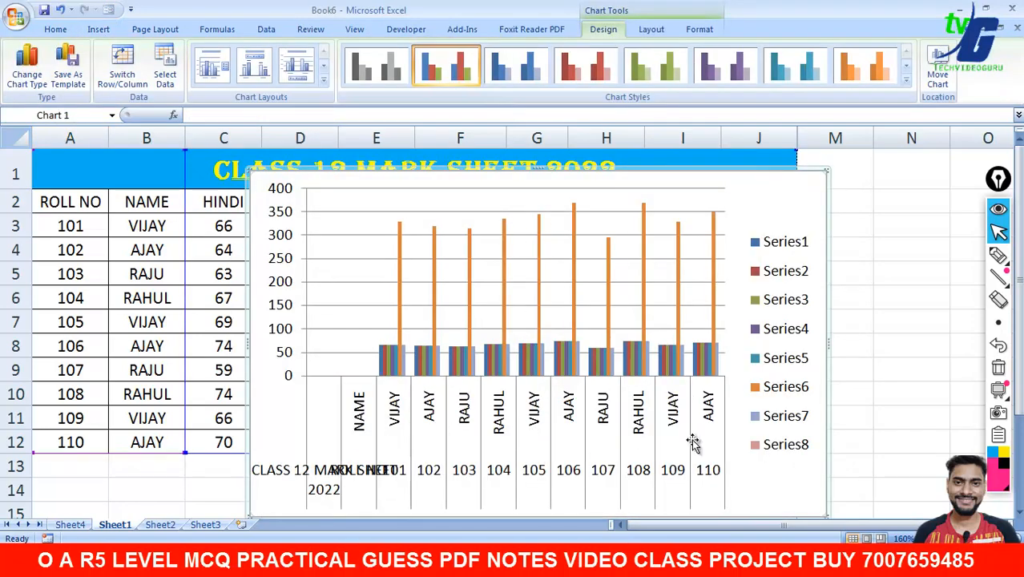
{"action": "left_click_drag", "start_coordinate": [829, 347], "coordinate": [908, 347]}
{"action": "left_click_drag", "start_coordinate": [246, 340], "coordinate": [166, 343]}
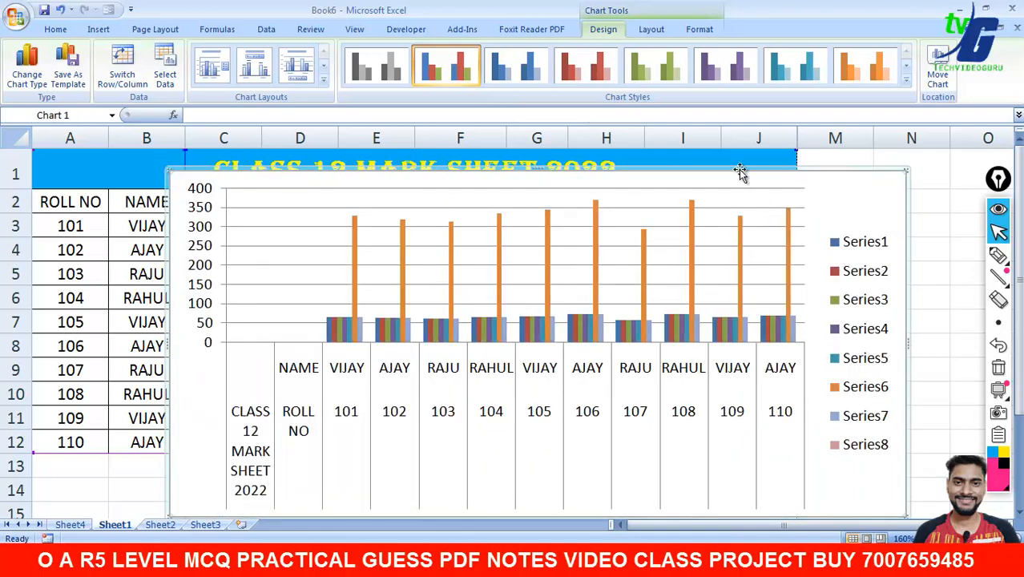
{"action": "left_click", "coordinate": [376, 66]}
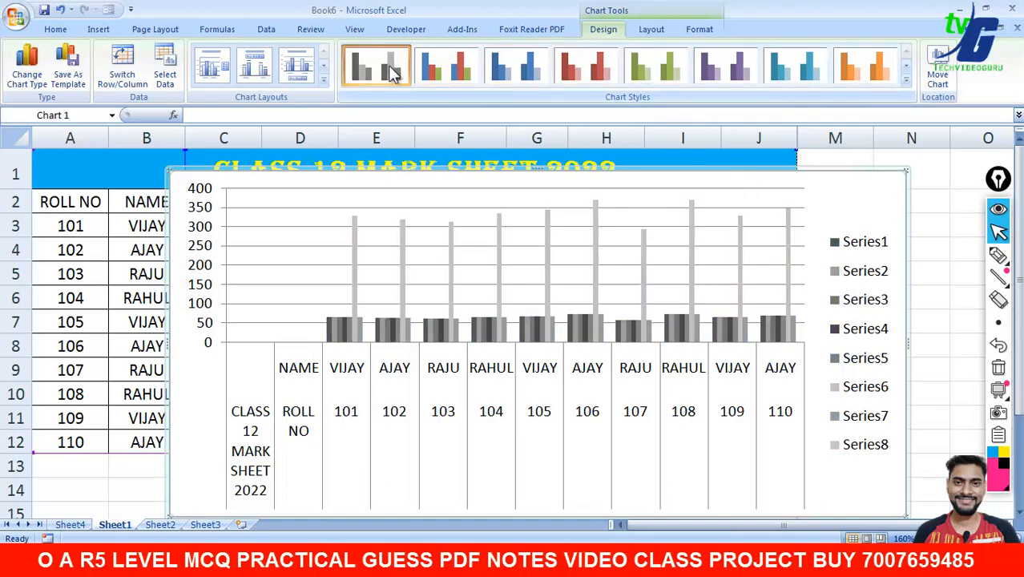
{"action": "left_click", "coordinate": [904, 80]}
{"action": "left_click", "coordinate": [583, 276]}
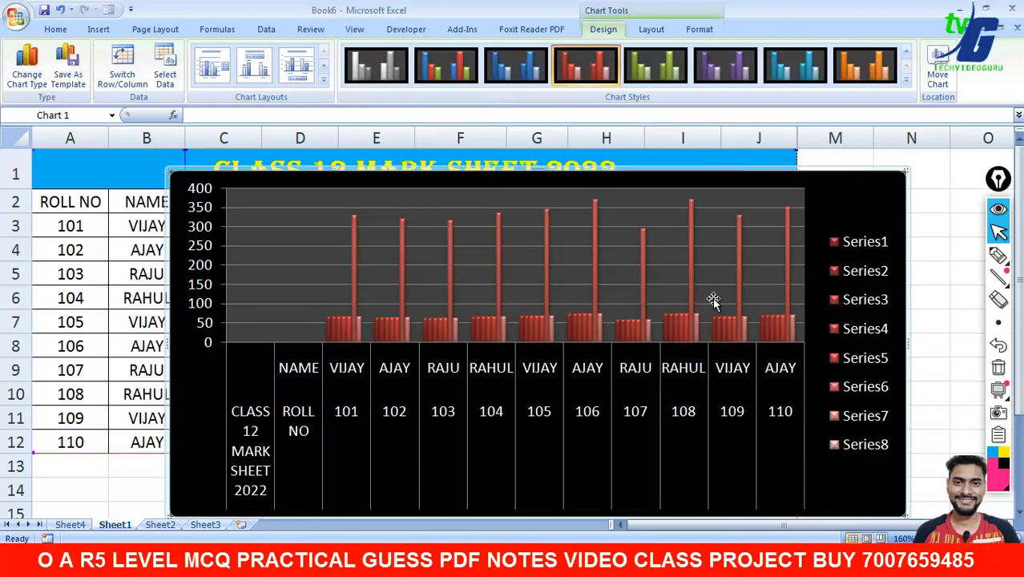
{"action": "left_click_drag", "start_coordinate": [571, 175], "coordinate": [571, 166]}
{"action": "left_click", "coordinate": [134, 299]}
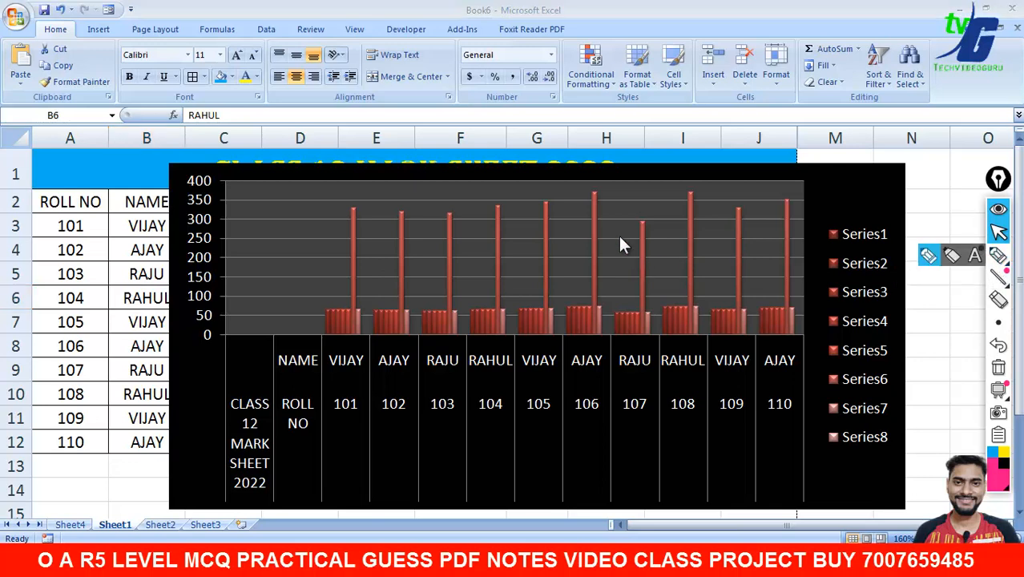
{"action": "left_click", "coordinate": [998, 255]}
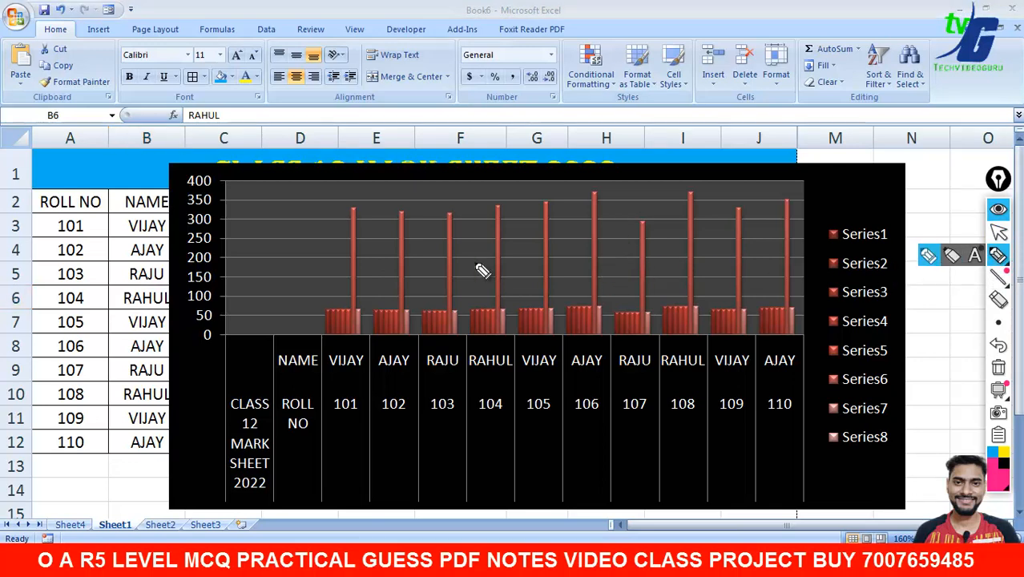
{"action": "mouse_move", "coordinate": [457, 247]}
{"action": "left_mouse_down"}
{"action": "mouse_move", "coordinate": [416, 278]}
{"action": "mouse_move", "coordinate": [461, 273]}
{"action": "mouse_move", "coordinate": [489, 313]}
{"action": "mouse_move", "coordinate": [569, 279]}
{"action": "mouse_move", "coordinate": [774, 290]}
{"action": "left_mouse_up"}
{"action": "left_click", "coordinate": [999, 367]}
{"action": "left_click", "coordinate": [999, 232]}
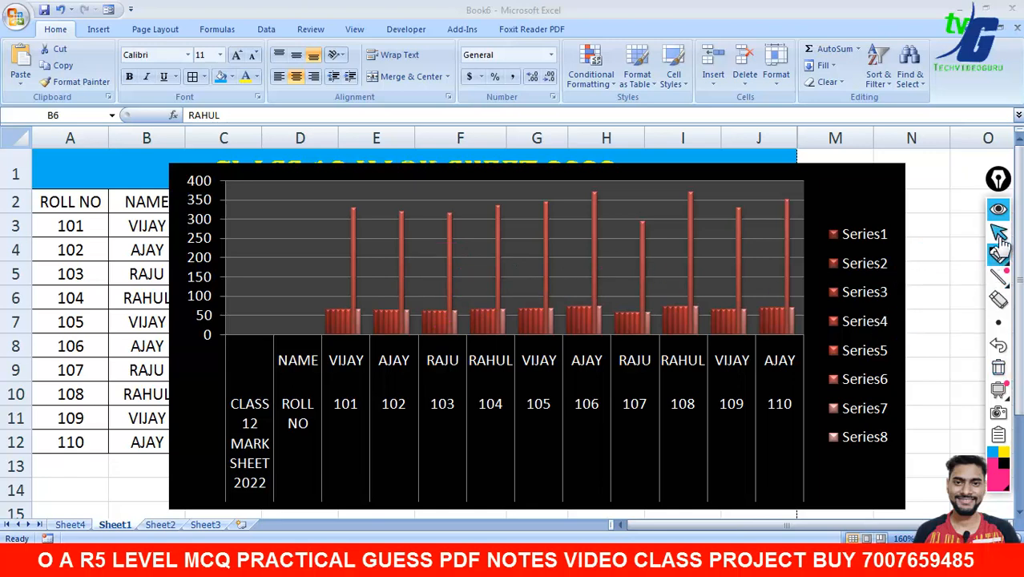
{"action": "left_click", "coordinate": [691, 202]}
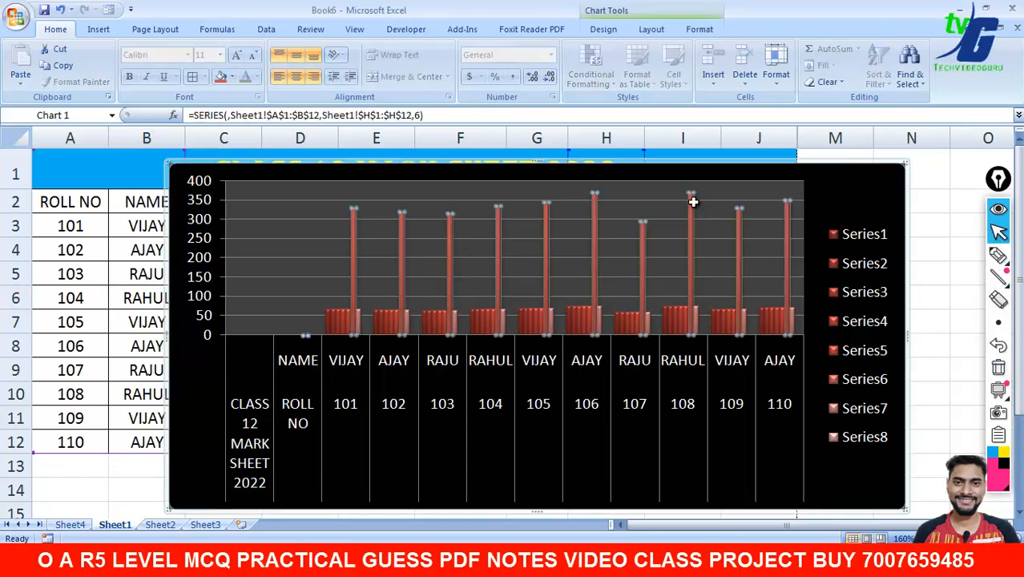
{"action": "key", "text": "Delete"}
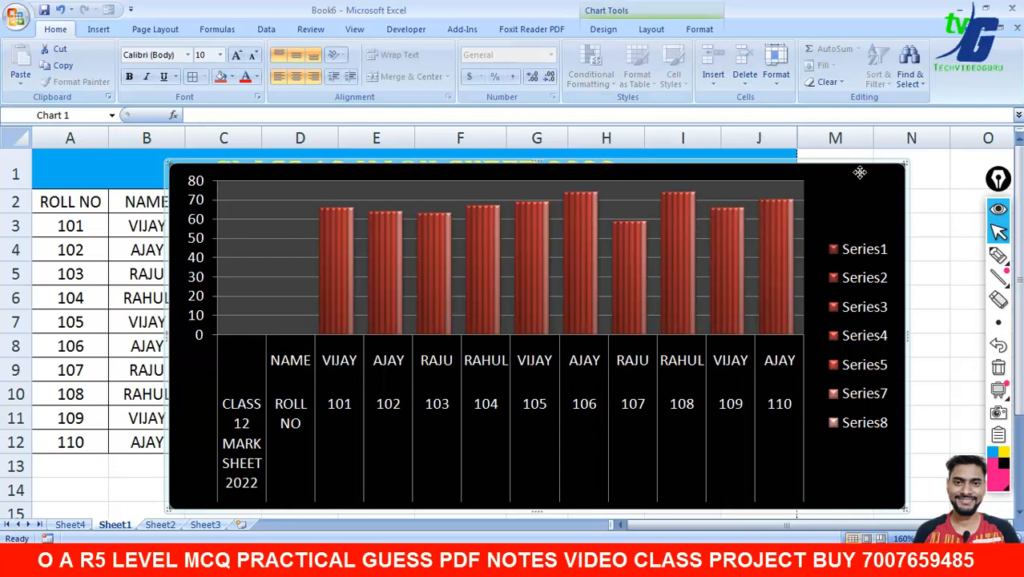
{"action": "key", "text": "Delete"}
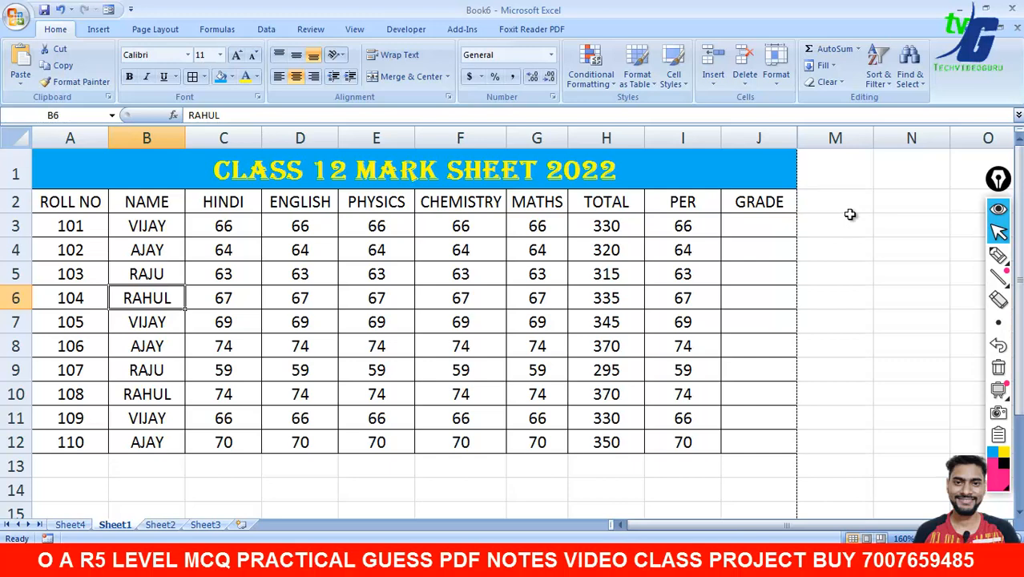
- Type =V into J4, then delete it, leaving J4 empty
{"action": "left_click", "coordinate": [997, 258]}
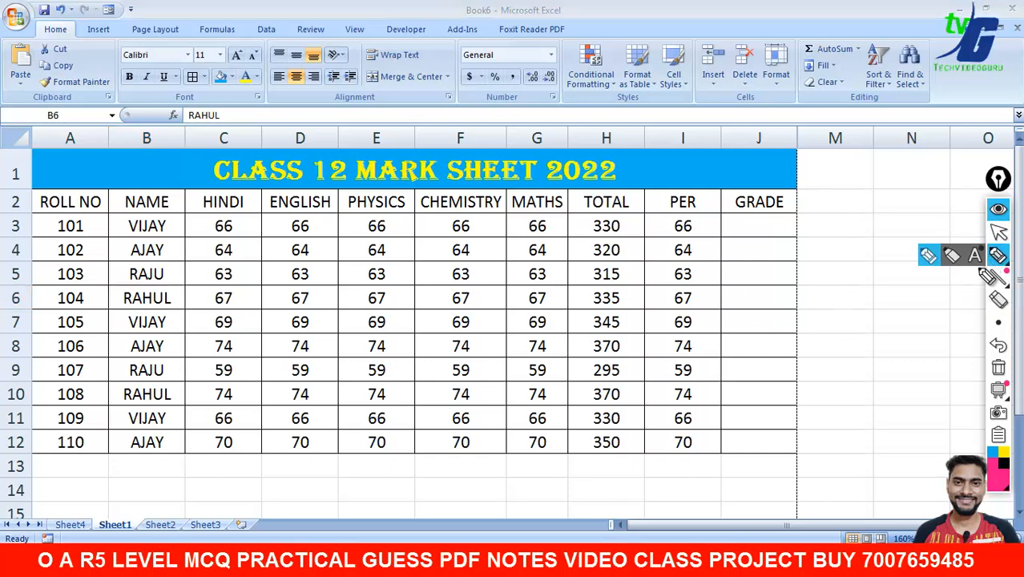
{"action": "left_click", "coordinate": [998, 232]}
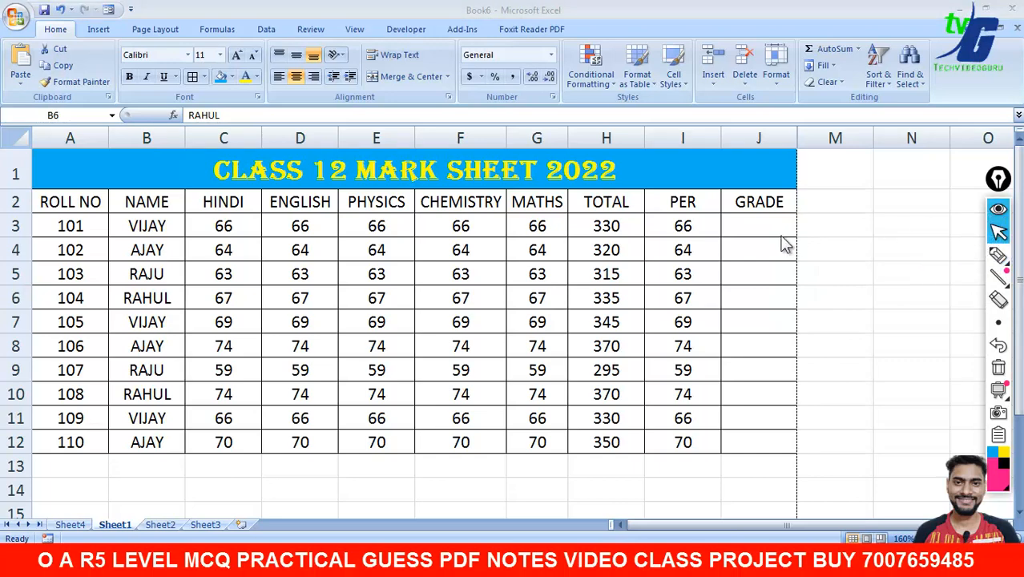
{"action": "left_click", "coordinate": [998, 256]}
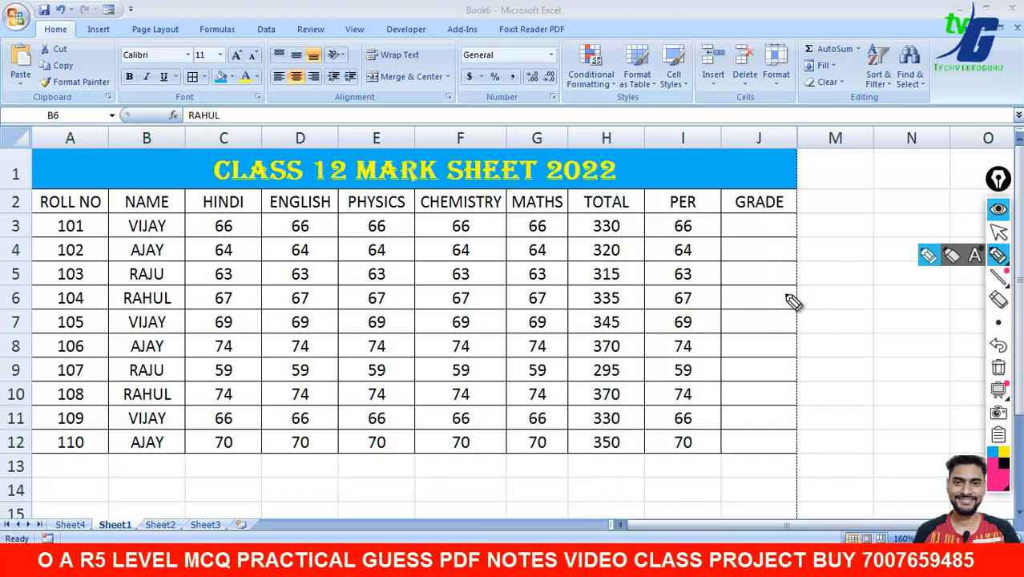
{"action": "left_click", "coordinate": [998, 232]}
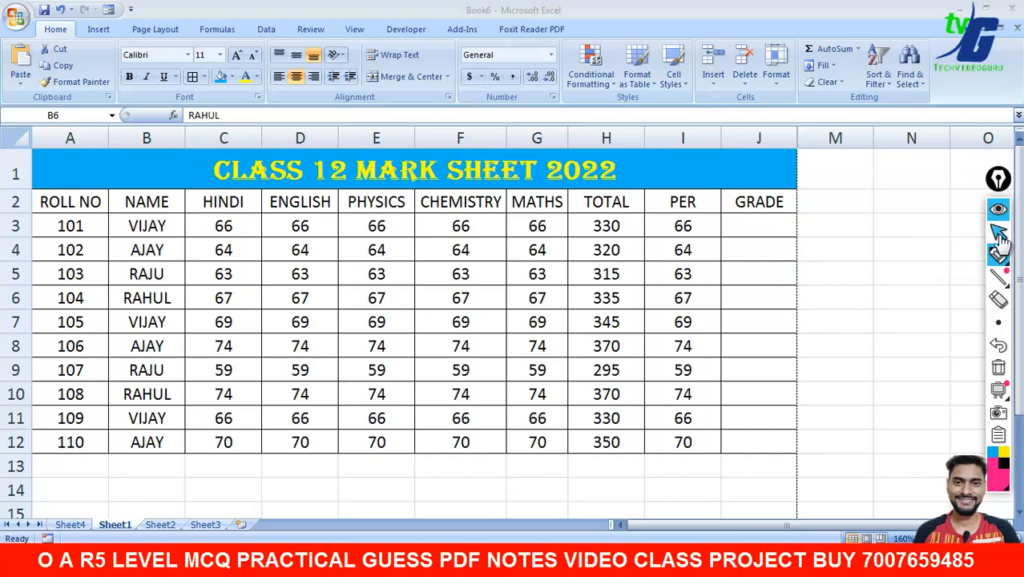
{"action": "left_click", "coordinate": [758, 255]}
{"action": "type", "text": "="}
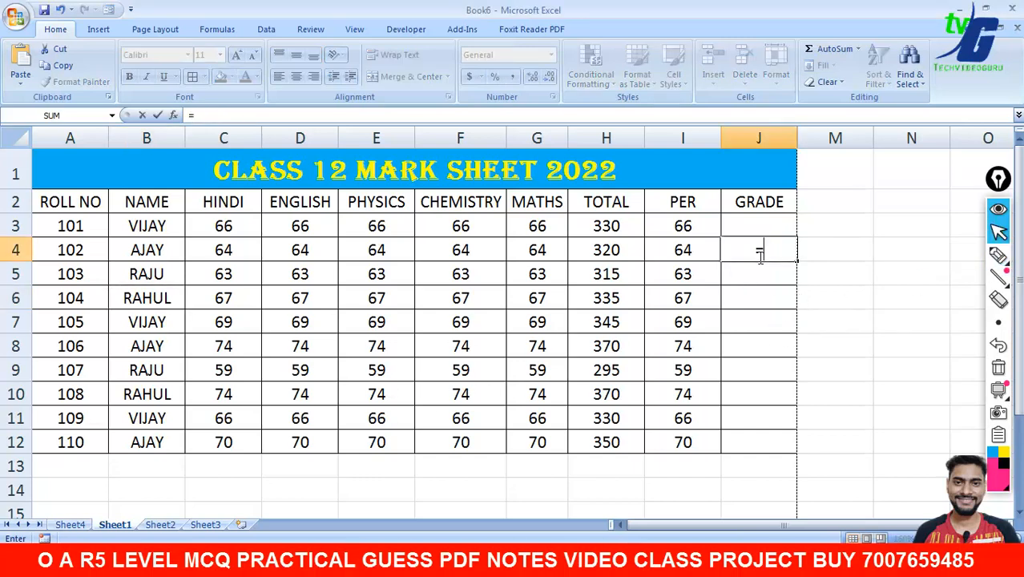
{"action": "type", "text": "V"}
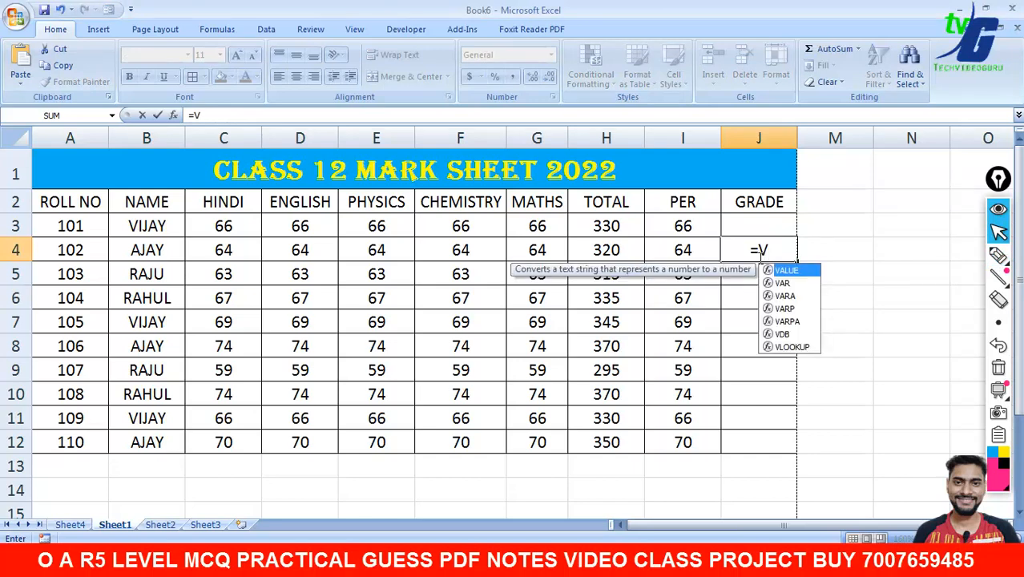
{"action": "key", "text": "BackSpace"}
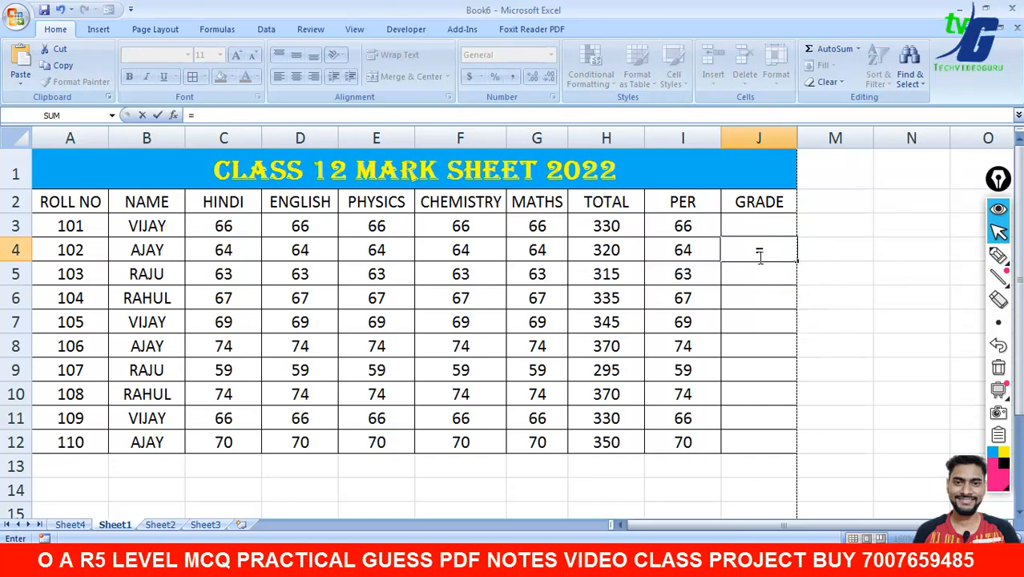
{"action": "key", "text": "BackSpace"}
{"action": "left_click", "coordinate": [790, 271]}
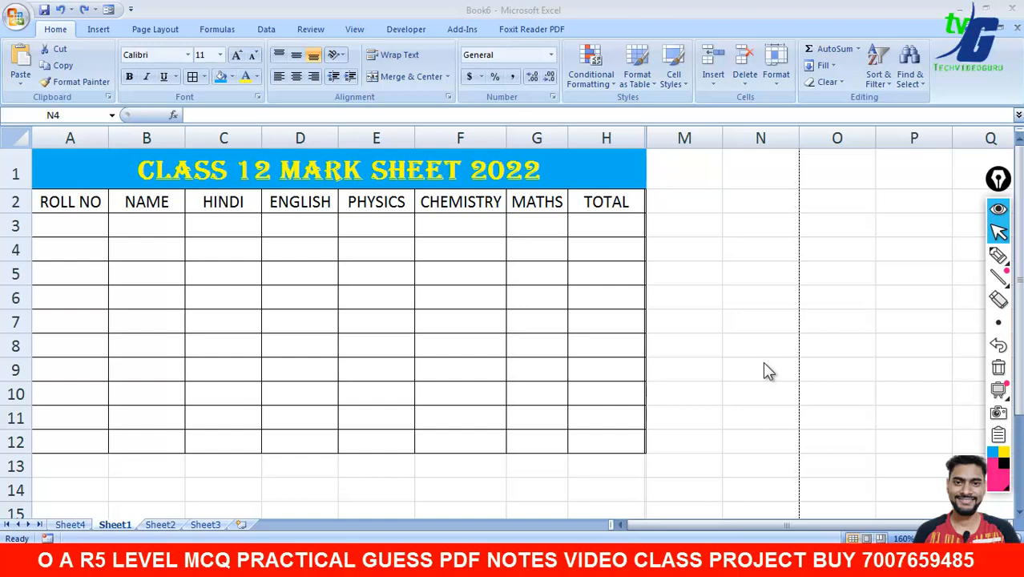
- Handwrite and underline the word 'Form' in pink beside the table
{"action": "left_click", "coordinate": [998, 255]}
{"action": "mouse_move", "coordinate": [696, 233]}
{"action": "left_mouse_down"}
{"action": "mouse_move", "coordinate": [695, 315]}
{"action": "mouse_move", "coordinate": [737, 218]}
{"action": "left_mouse_up"}
{"action": "left_click_drag", "start_coordinate": [680, 281], "coordinate": [765, 278]}
{"action": "mouse_move", "coordinate": [774, 260]}
{"action": "left_mouse_down"}
{"action": "mouse_move", "coordinate": [769, 298]}
{"action": "mouse_move", "coordinate": [873, 241]}
{"action": "left_mouse_up"}
{"action": "mouse_move", "coordinate": [888, 282]}
{"action": "left_mouse_down"}
{"action": "mouse_move", "coordinate": [943, 258]}
{"action": "mouse_move", "coordinate": [943, 282]}
{"action": "left_mouse_up"}
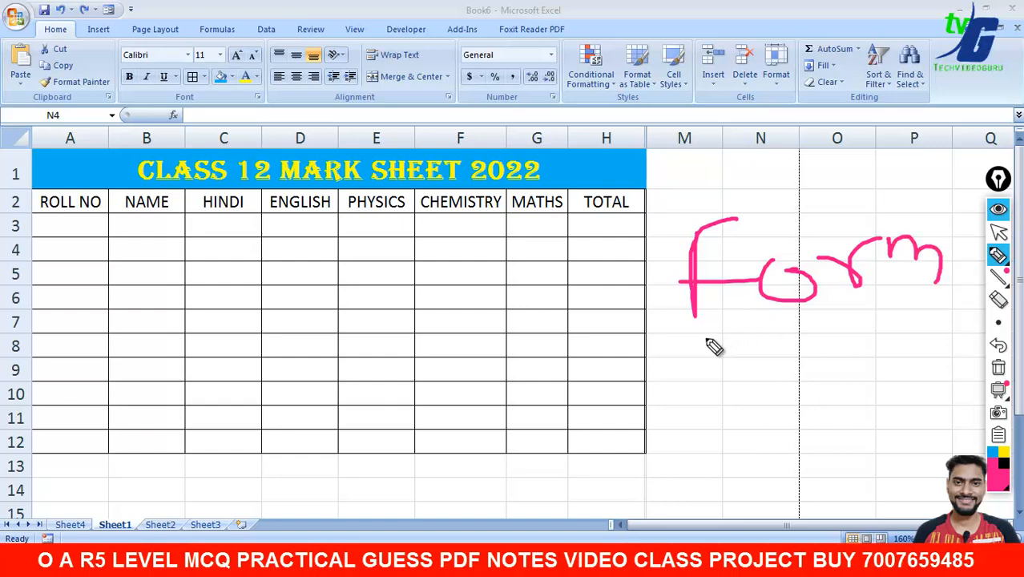
{"action": "left_click_drag", "start_coordinate": [706, 337], "coordinate": [947, 312]}
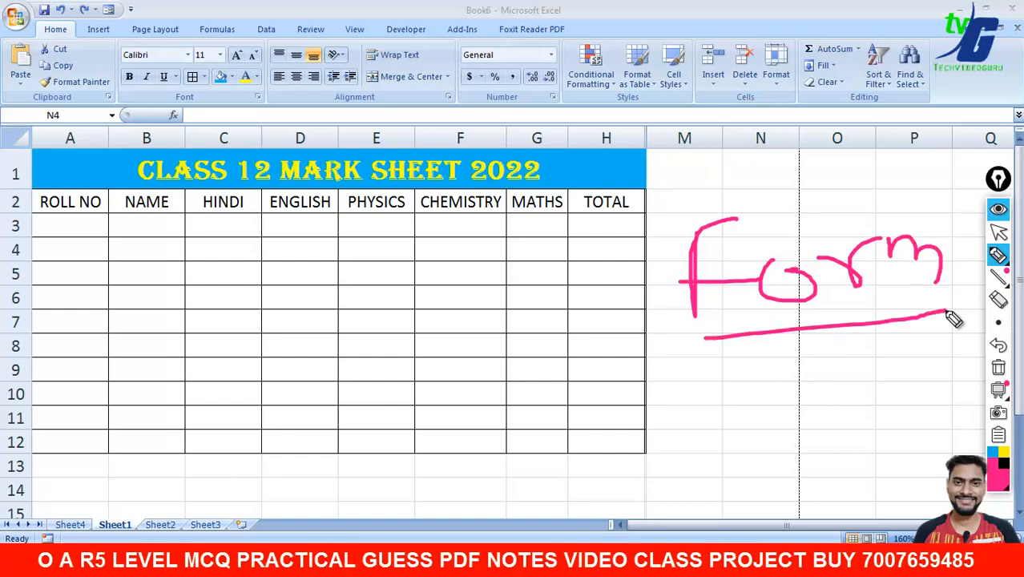
- Mark each row-3 cell and sketch strokes down the ROLL NO through CHEMISTRY columns
{"action": "left_click", "coordinate": [84, 224]}
{"action": "left_click", "coordinate": [141, 227]}
{"action": "left_click", "coordinate": [214, 229]}
{"action": "left_click", "coordinate": [300, 226]}
{"action": "left_click", "coordinate": [347, 226]}
{"action": "left_click", "coordinate": [451, 231]}
{"action": "left_click", "coordinate": [503, 226]}
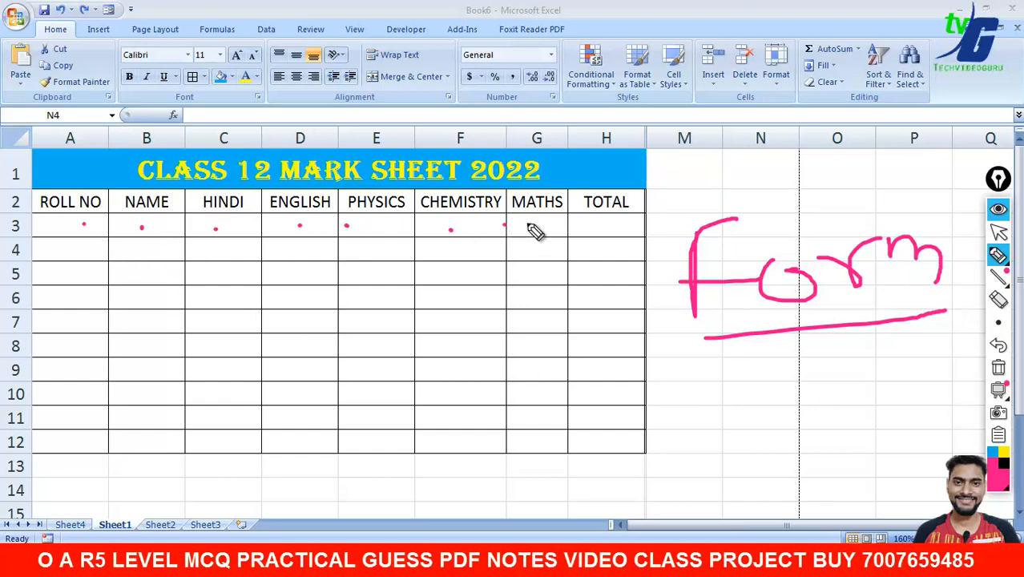
{"action": "left_click", "coordinate": [527, 222]}
{"action": "left_click_drag", "start_coordinate": [91, 246], "coordinate": [80, 393]}
{"action": "left_click_drag", "start_coordinate": [137, 262], "coordinate": [141, 393]}
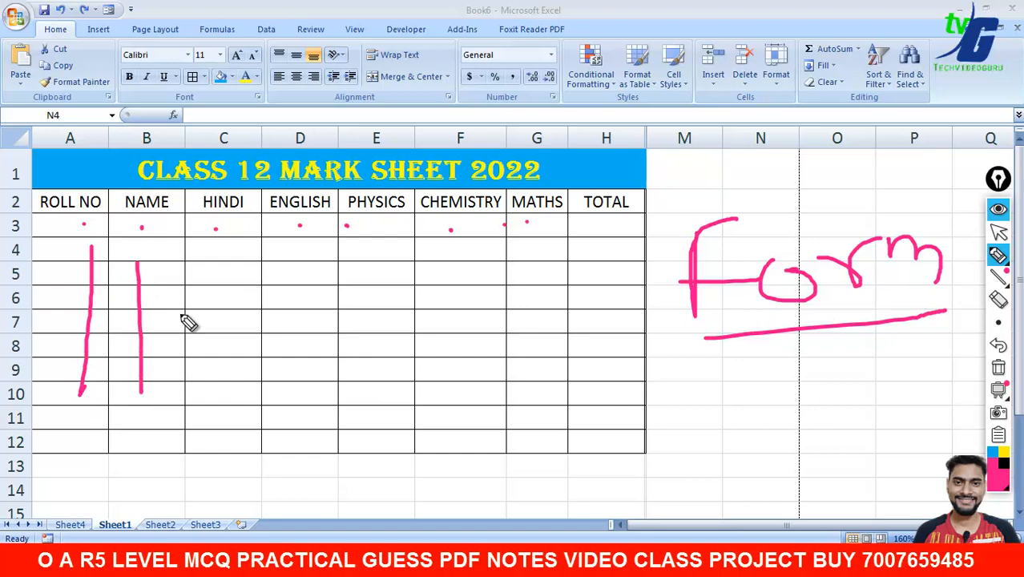
{"action": "left_click_drag", "start_coordinate": [218, 270], "coordinate": [220, 350]}
{"action": "left_click_drag", "start_coordinate": [309, 248], "coordinate": [313, 319]}
{"action": "left_click_drag", "start_coordinate": [370, 247], "coordinate": [380, 340]}
{"action": "left_click_drag", "start_coordinate": [480, 274], "coordinate": [485, 362]}
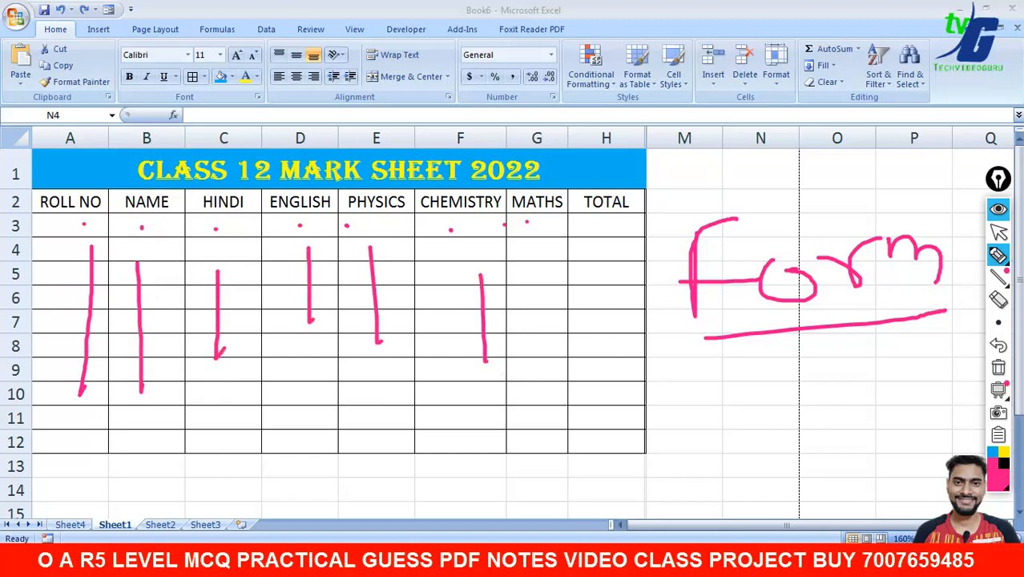
- Erase the pink sketches and select the header cells ROLL NO through MATHS
{"action": "left_click", "coordinate": [998, 370]}
{"action": "left_click", "coordinate": [1000, 233]}
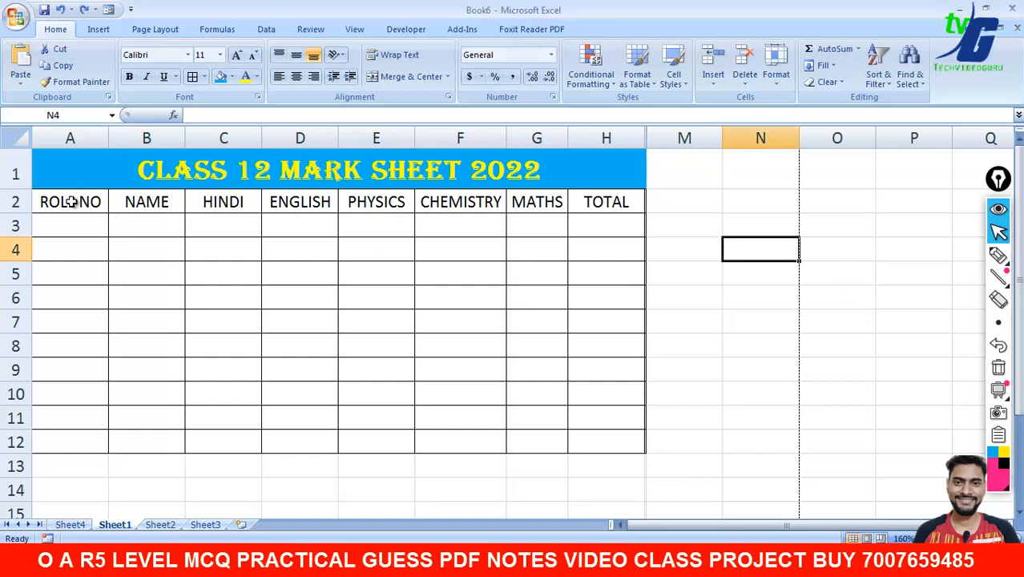
{"action": "left_click_drag", "start_coordinate": [78, 205], "coordinate": [558, 207]}
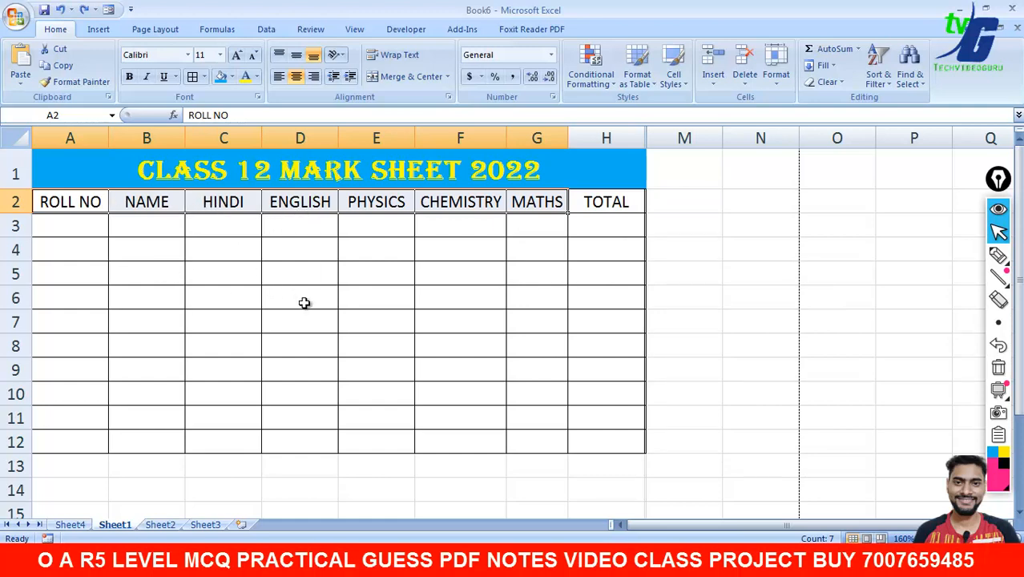
{"action": "left_click", "coordinate": [16, 22]}
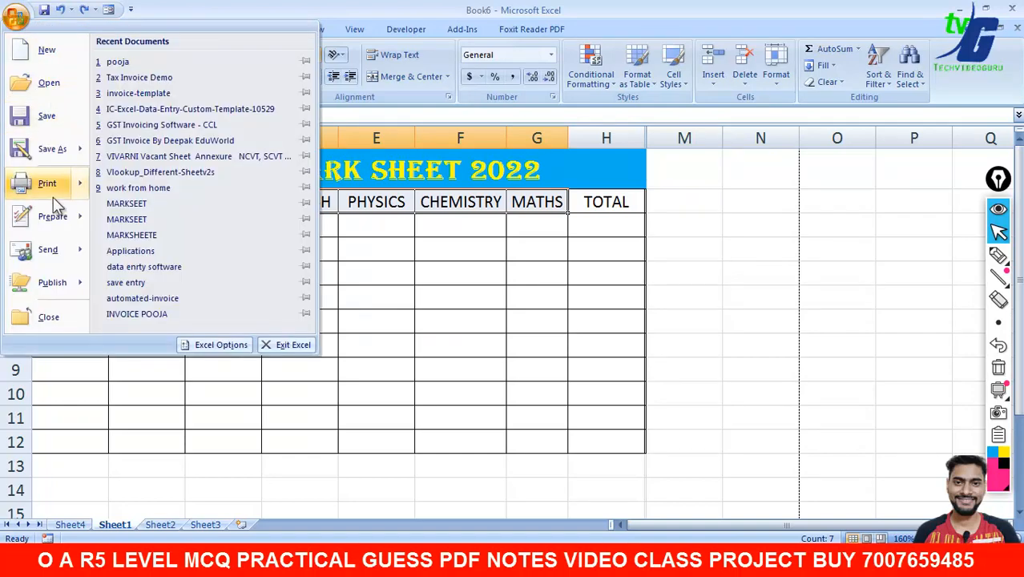
{"action": "left_click", "coordinate": [221, 345]}
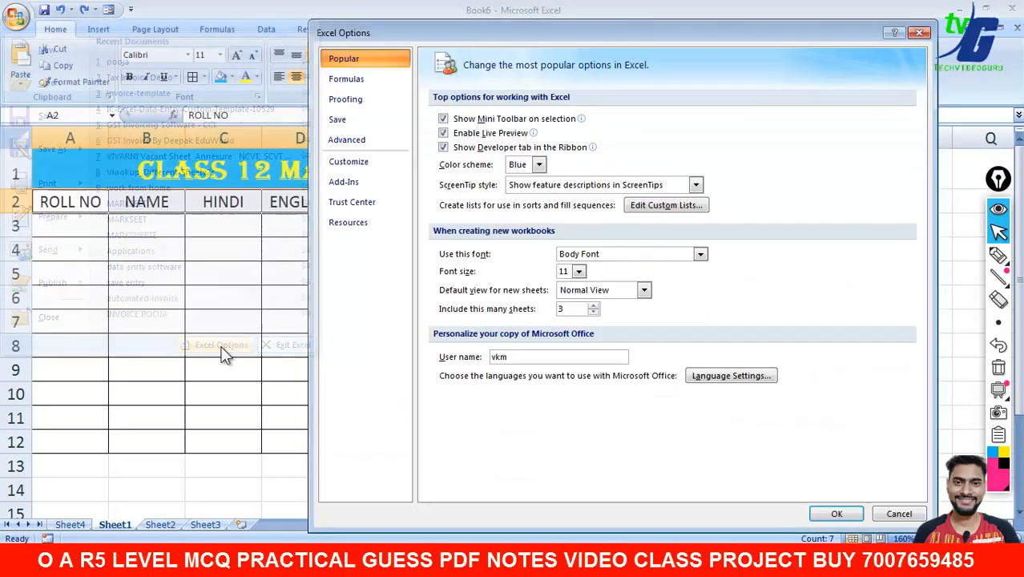
{"action": "left_click", "coordinate": [365, 171]}
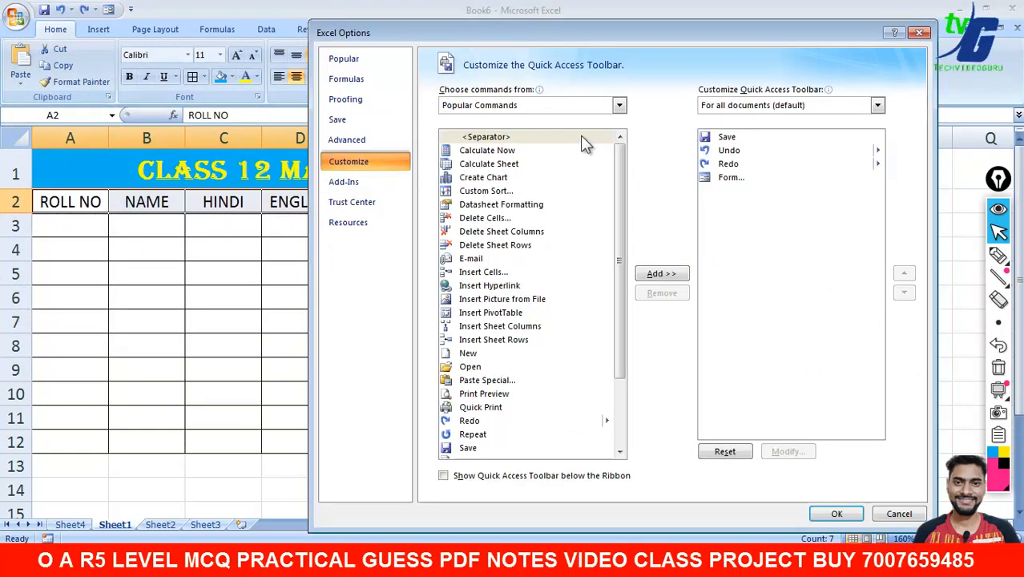
{"action": "left_click", "coordinate": [618, 105]}
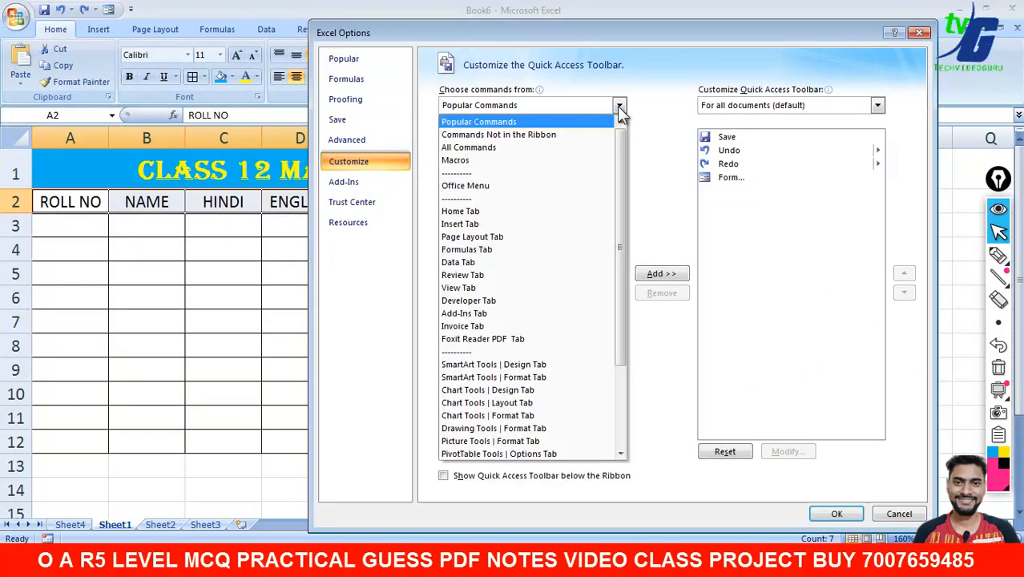
{"action": "left_click", "coordinate": [559, 148]}
{"action": "scroll", "coordinate": [621, 185], "scroll_direction": "down", "scroll_amount": 10}
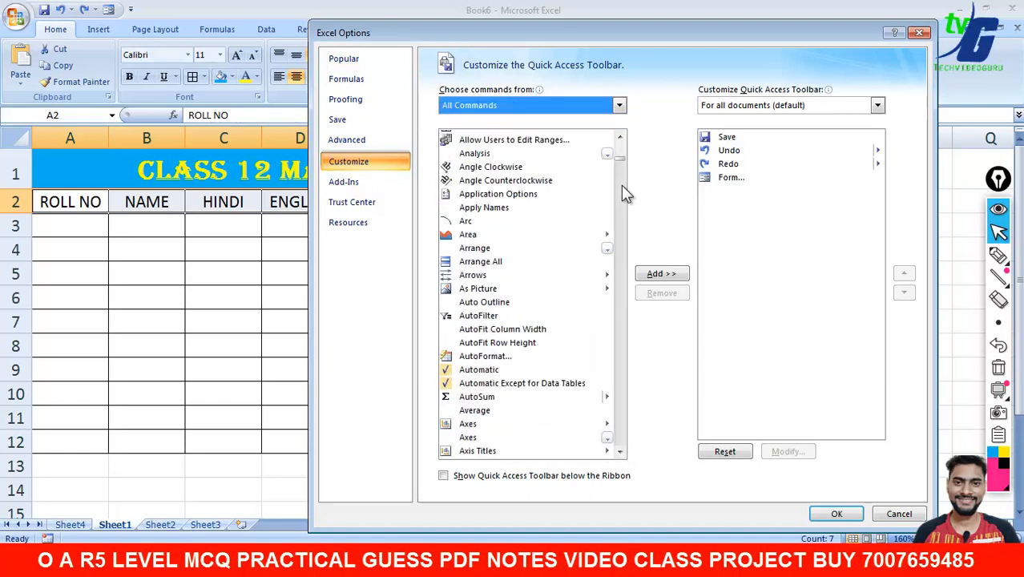
{"action": "scroll", "coordinate": [622, 186], "scroll_direction": "down", "scroll_amount": 20}
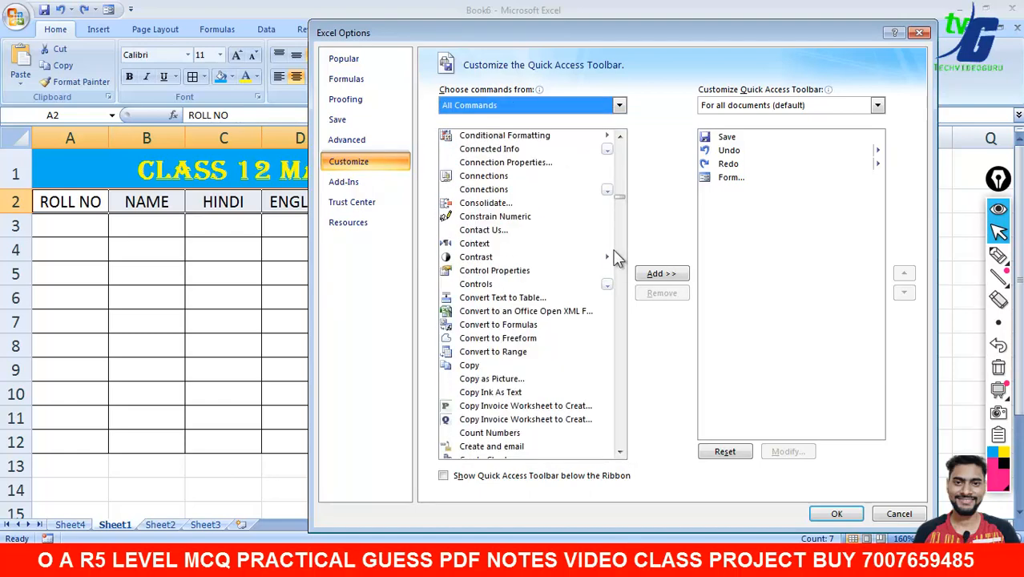
{"action": "scroll", "coordinate": [616, 273], "scroll_direction": "down", "scroll_amount": 20}
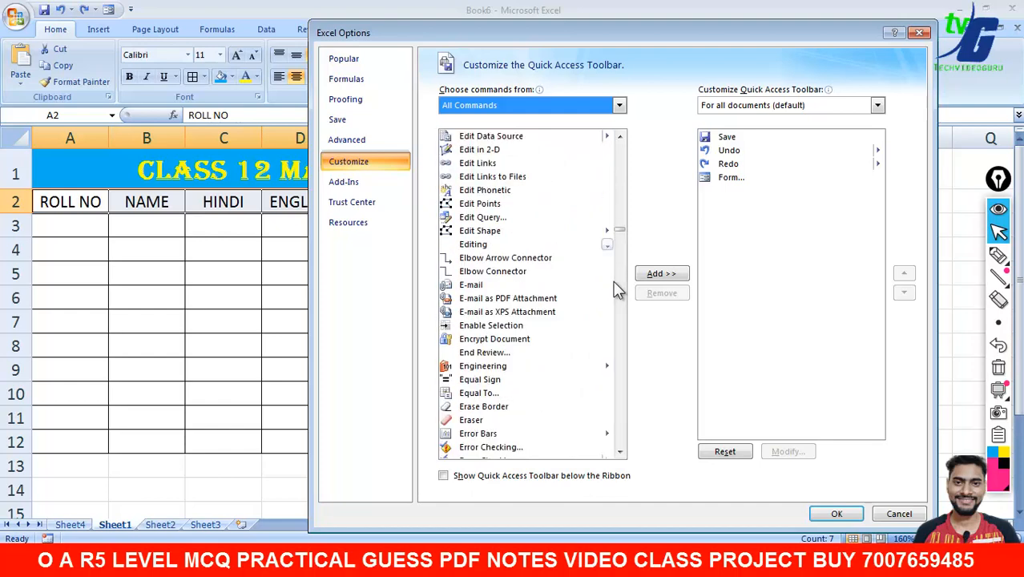
{"action": "left_click", "coordinate": [619, 295]}
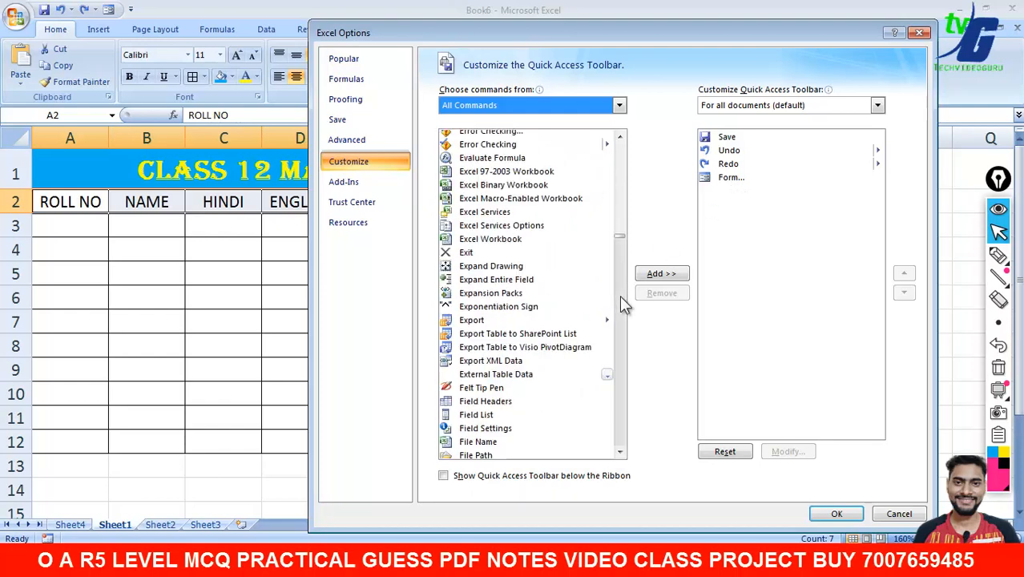
{"action": "left_click", "coordinate": [620, 295]}
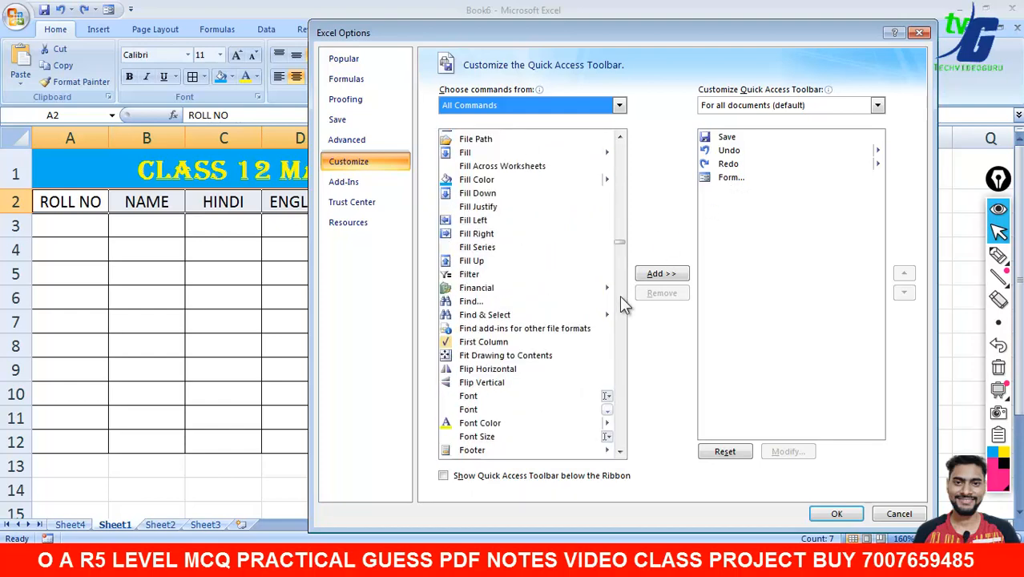
{"action": "left_click", "coordinate": [620, 297]}
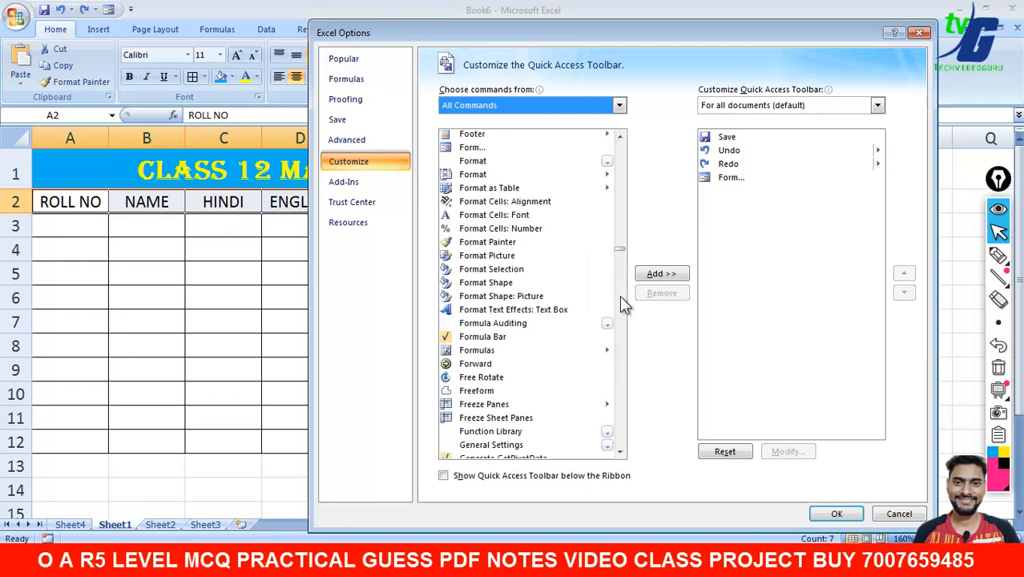
{"action": "left_click", "coordinate": [473, 150]}
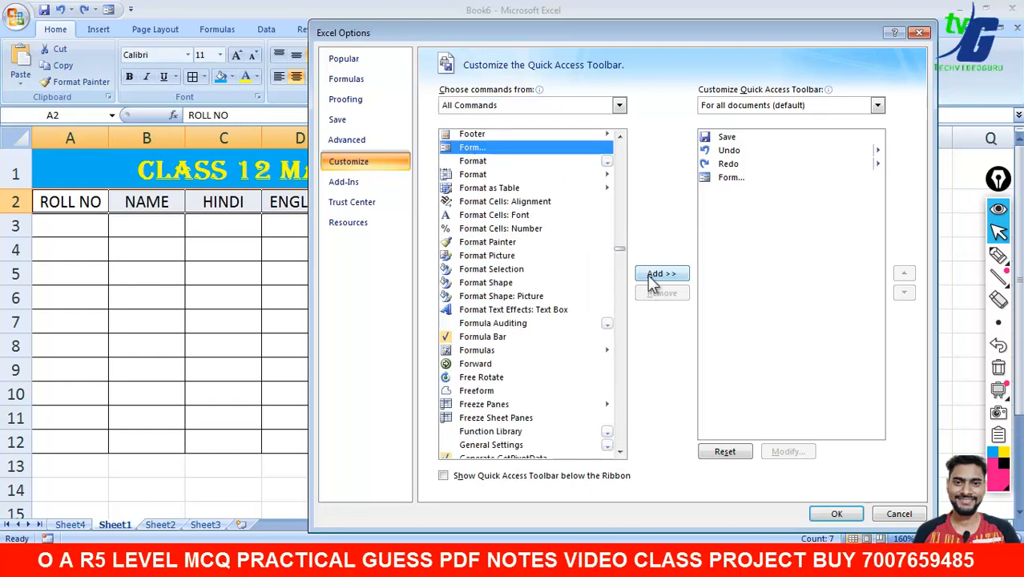
{"action": "left_click", "coordinate": [901, 515]}
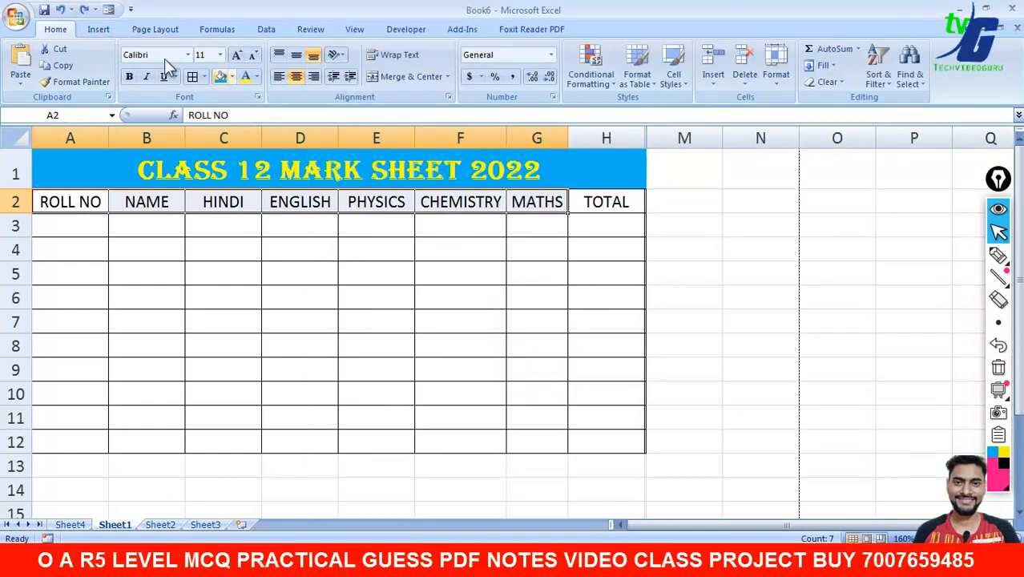
- Open the Sheet1 data form with row 1 as labels and begin entering the roll number
{"action": "left_click", "coordinate": [108, 9]}
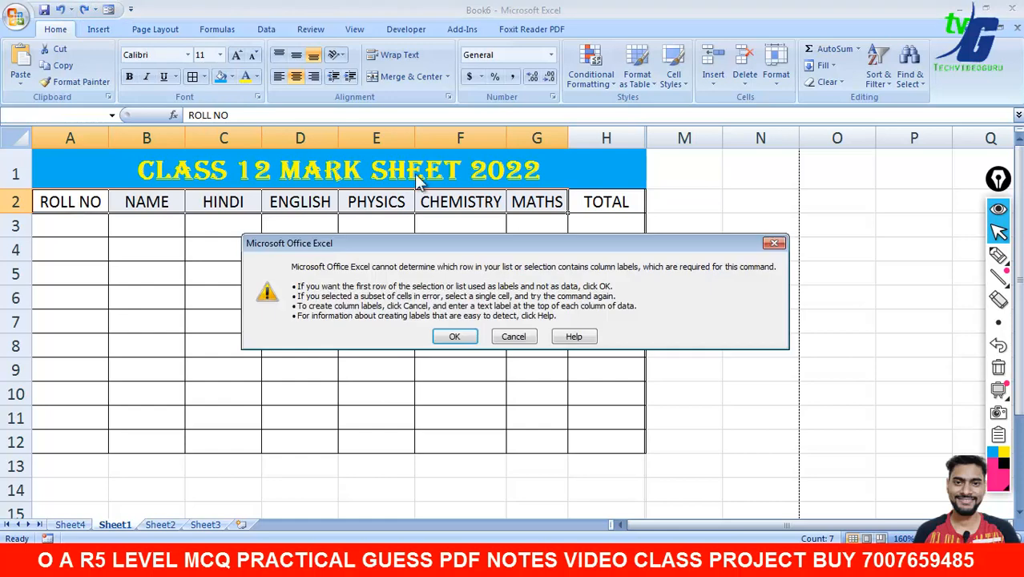
{"action": "left_click", "coordinate": [456, 338]}
{"action": "left_click_drag", "start_coordinate": [536, 204], "coordinate": [693, 217]}
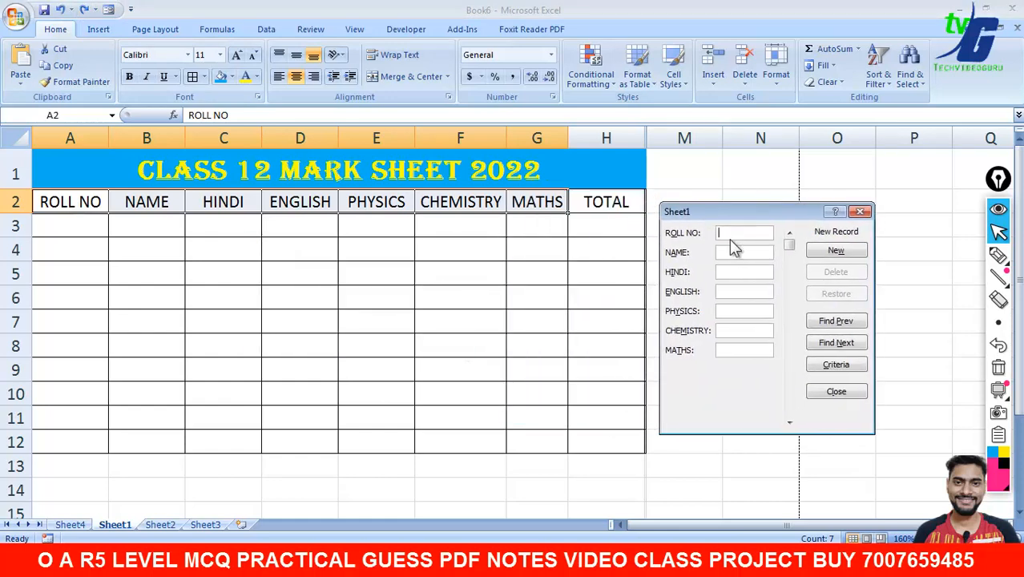
{"action": "type", "text": "101"}
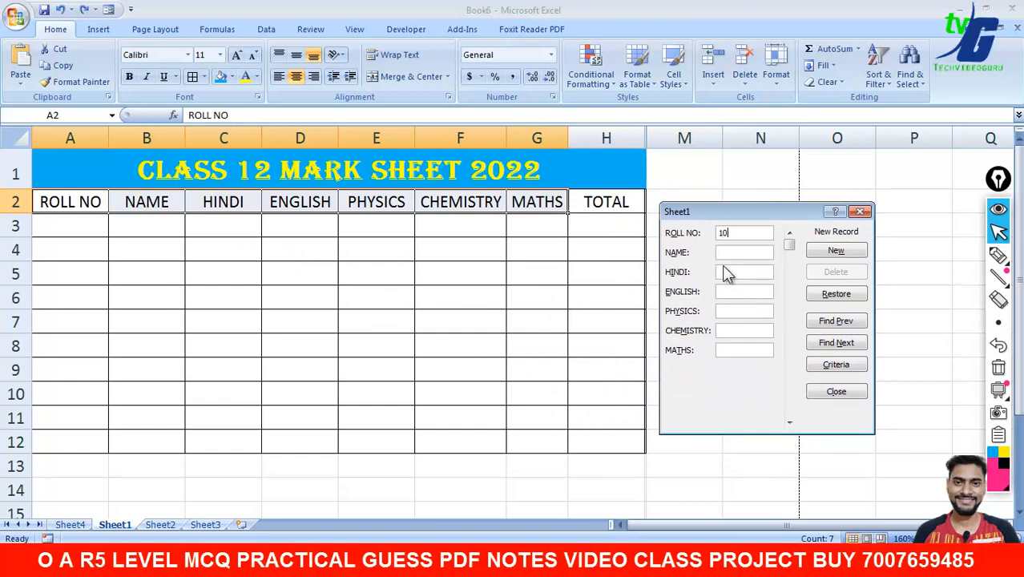
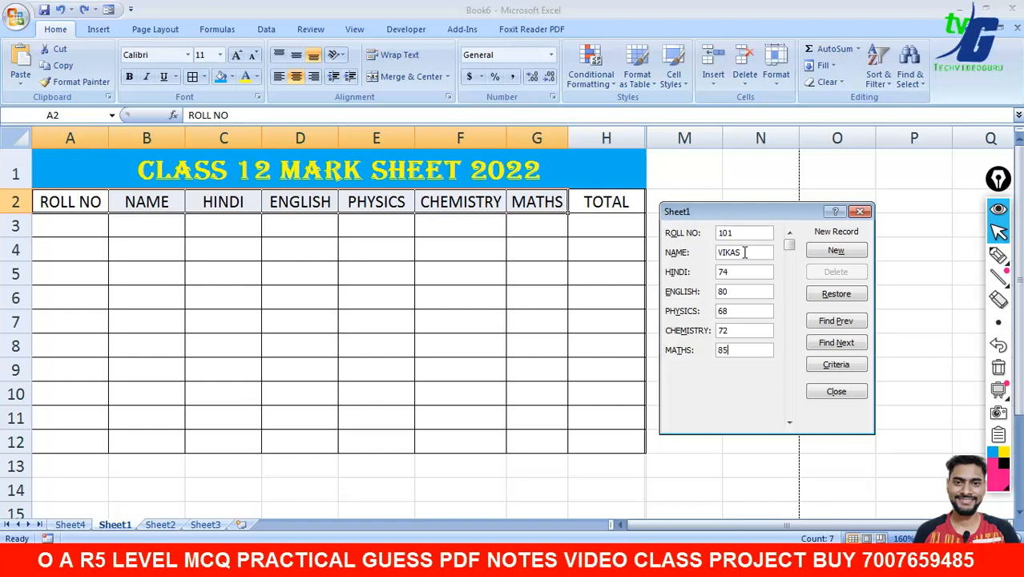
- Add records 101 VIKAS and 102 RAHUL with their marks through the data form, then close it
{"action": "left_click", "coordinate": [828, 251]}
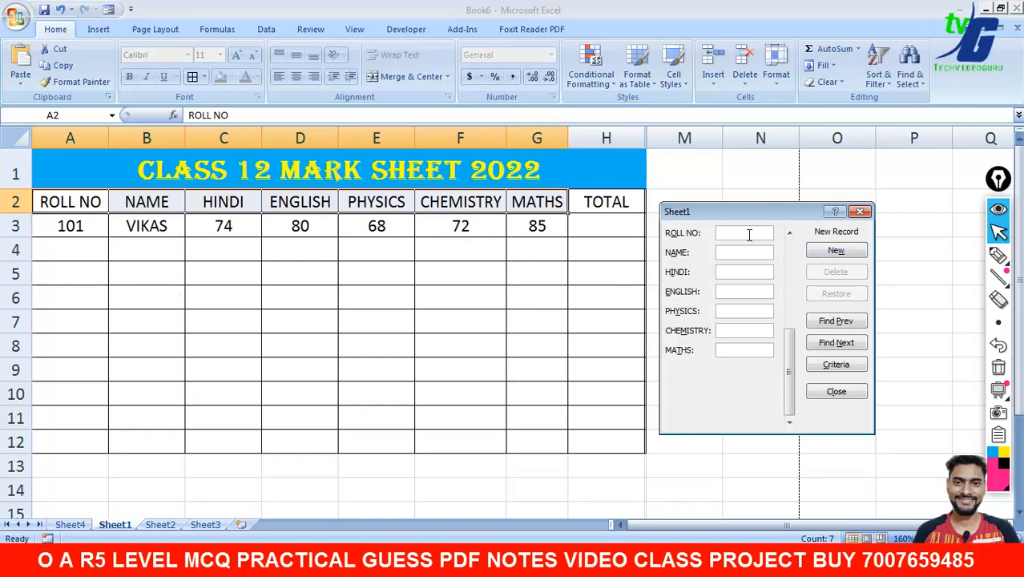
{"action": "type", "text": "102"}
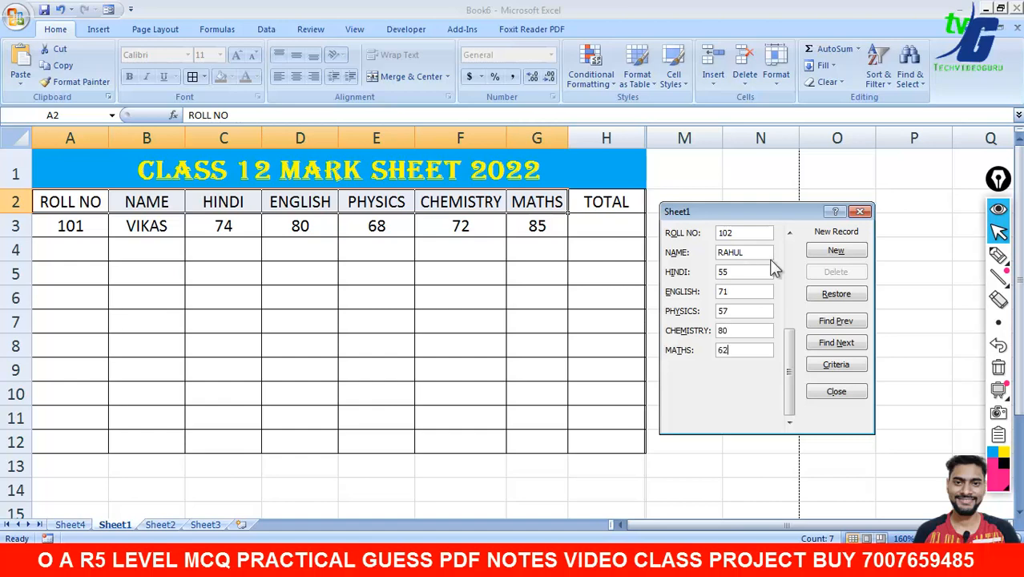
{"action": "left_click", "coordinate": [826, 253]}
{"action": "left_click", "coordinate": [861, 213]}
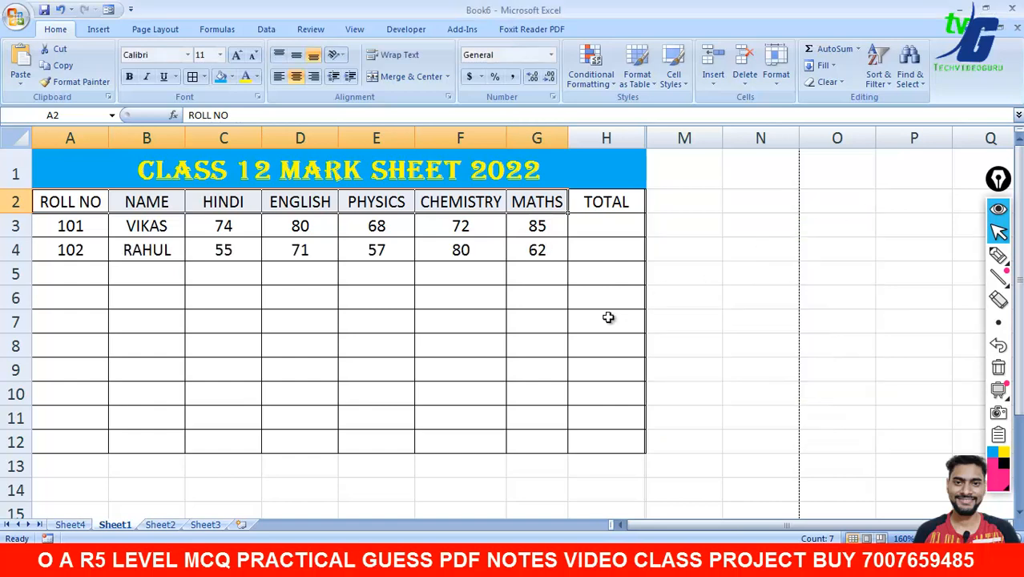
- Total VIKAS's marks into H3 with AutoSum, giving 379
{"action": "left_click", "coordinate": [606, 226]}
{"action": "left_click_drag", "start_coordinate": [231, 227], "coordinate": [581, 227]}
{"action": "left_click", "coordinate": [832, 49]}
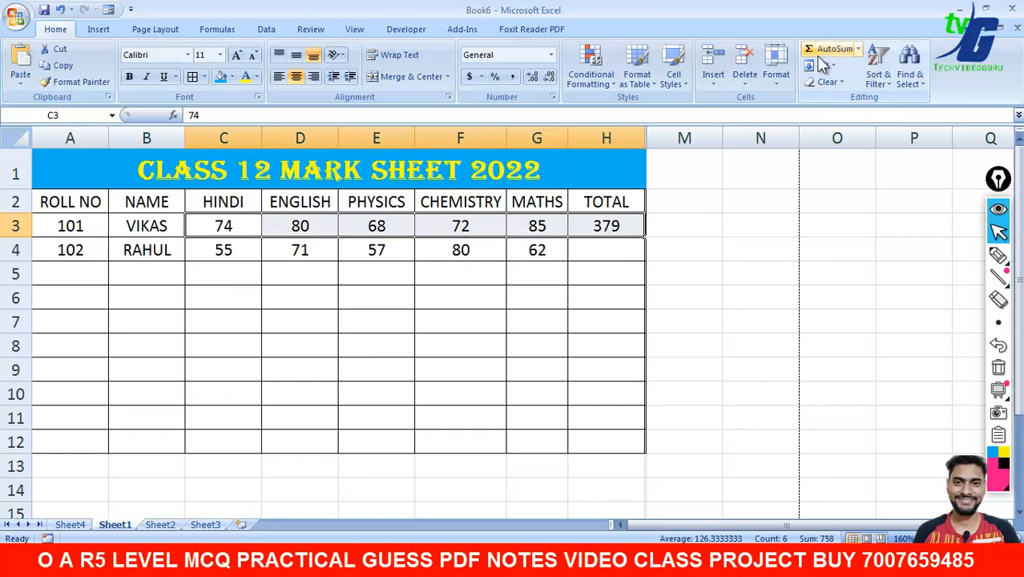
- Enter =SUM(C4:G4) in H4 so RAHUL's total shows 325
{"action": "left_click", "coordinate": [621, 249]}
{"action": "type", "text": "=SUM"}
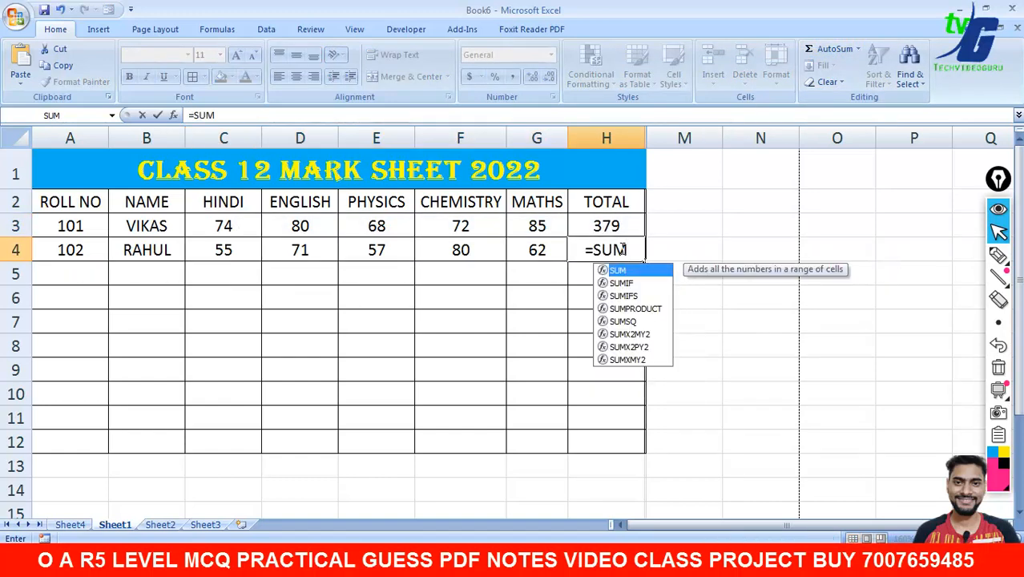
{"action": "type", "text": "("}
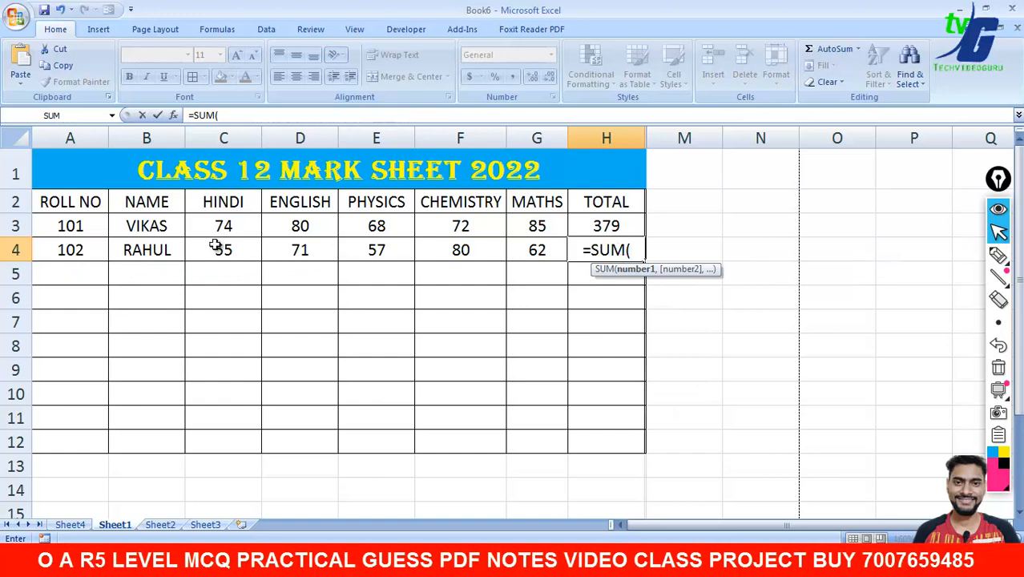
{"action": "left_click_drag", "start_coordinate": [214, 251], "coordinate": [525, 252]}
{"action": "type", "text": ")"}
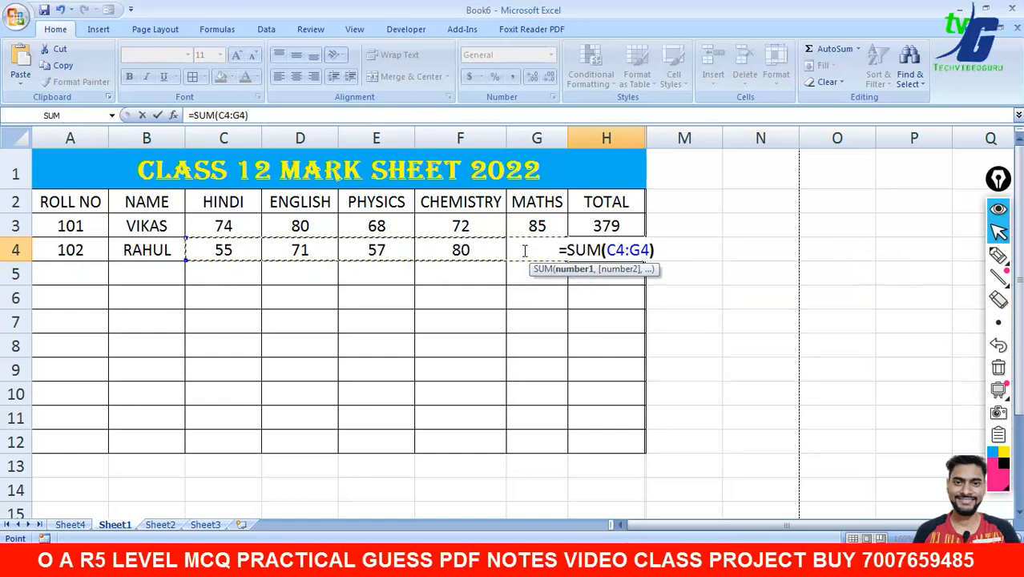
{"action": "key", "text": "Return"}
- Try opening the data form from outside the table and dismiss the error message
{"action": "left_click", "coordinate": [788, 284]}
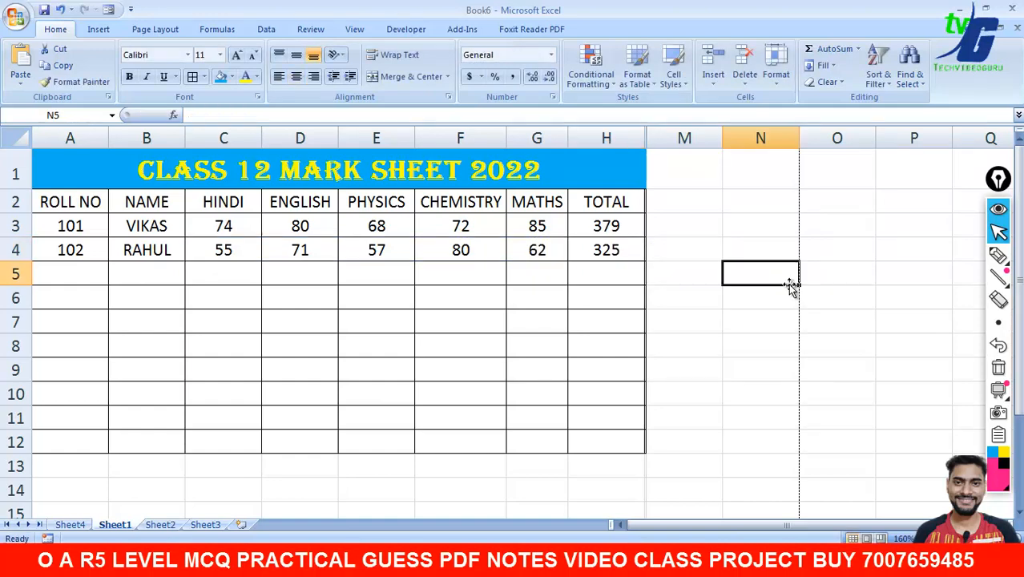
{"action": "left_click", "coordinate": [108, 10]}
{"action": "left_click", "coordinate": [514, 320]}
- Select the ROLL NO–MATHS header row, open the data form, start a new record, and close it
{"action": "left_click_drag", "start_coordinate": [48, 207], "coordinate": [553, 202]}
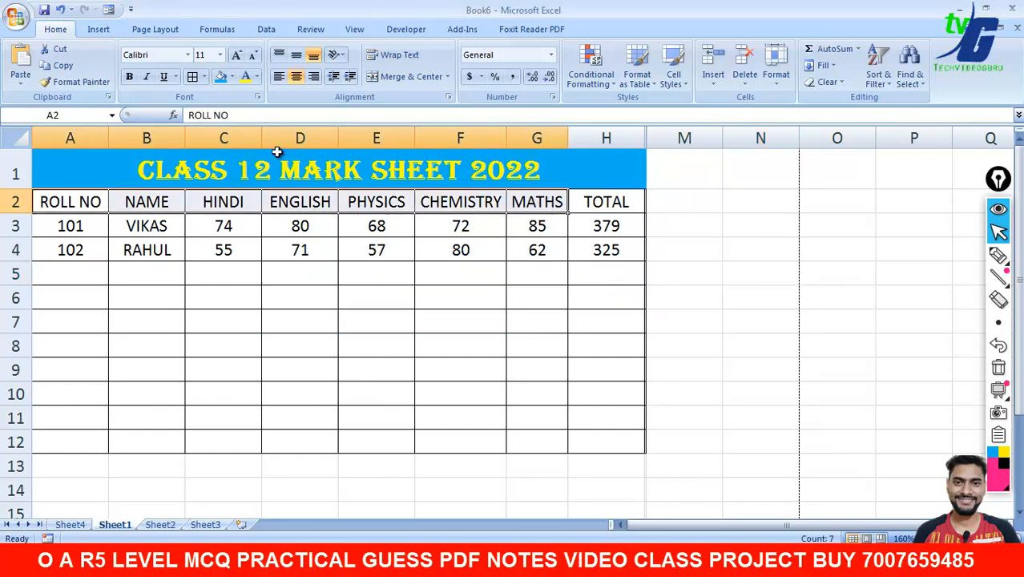
{"action": "left_click", "coordinate": [108, 10]}
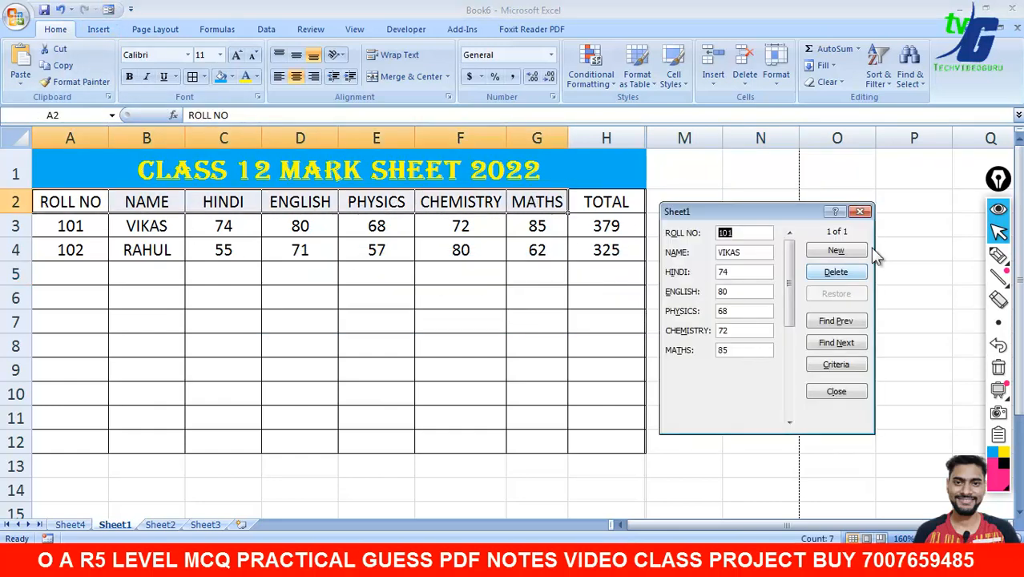
{"action": "left_click", "coordinate": [838, 251]}
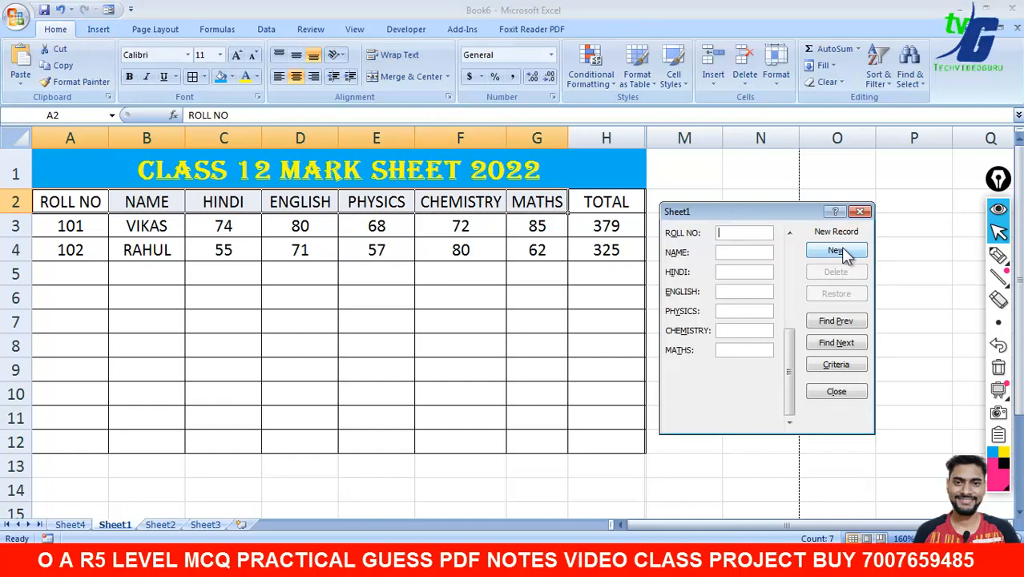
{"action": "left_click", "coordinate": [860, 212]}
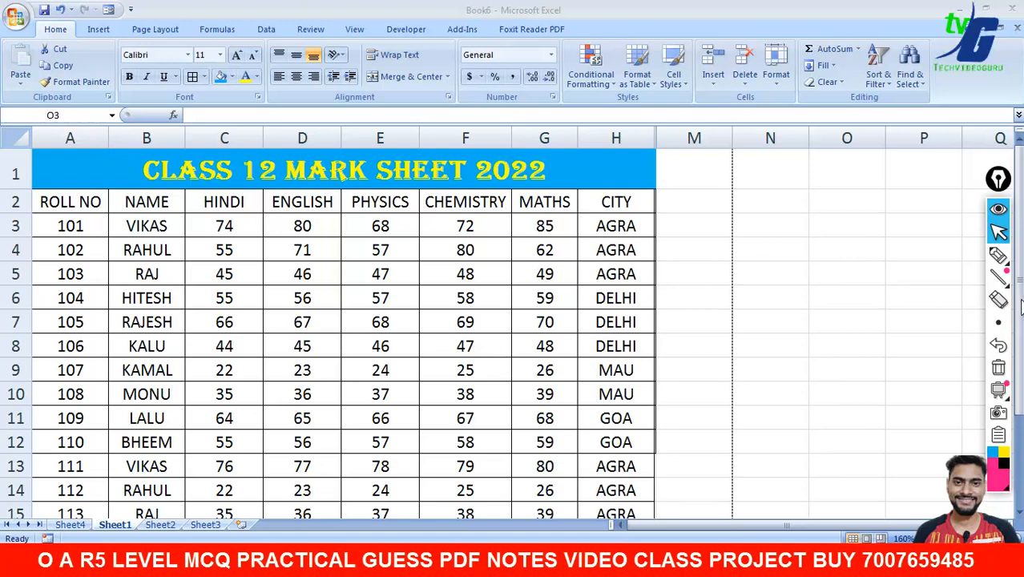
{"action": "left_click", "coordinate": [998, 255]}
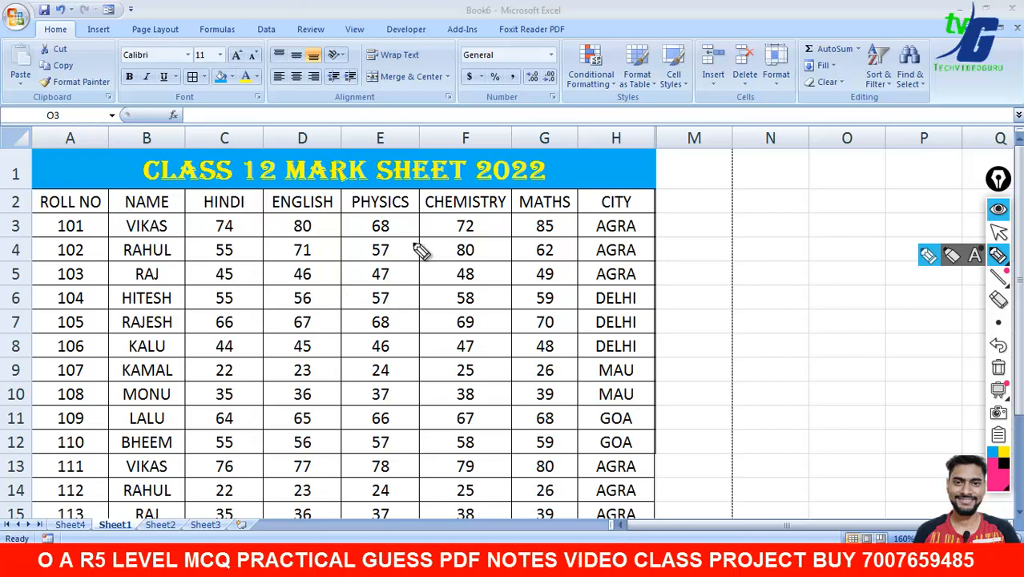
{"action": "left_click_drag", "start_coordinate": [561, 171], "coordinate": [612, 157]}
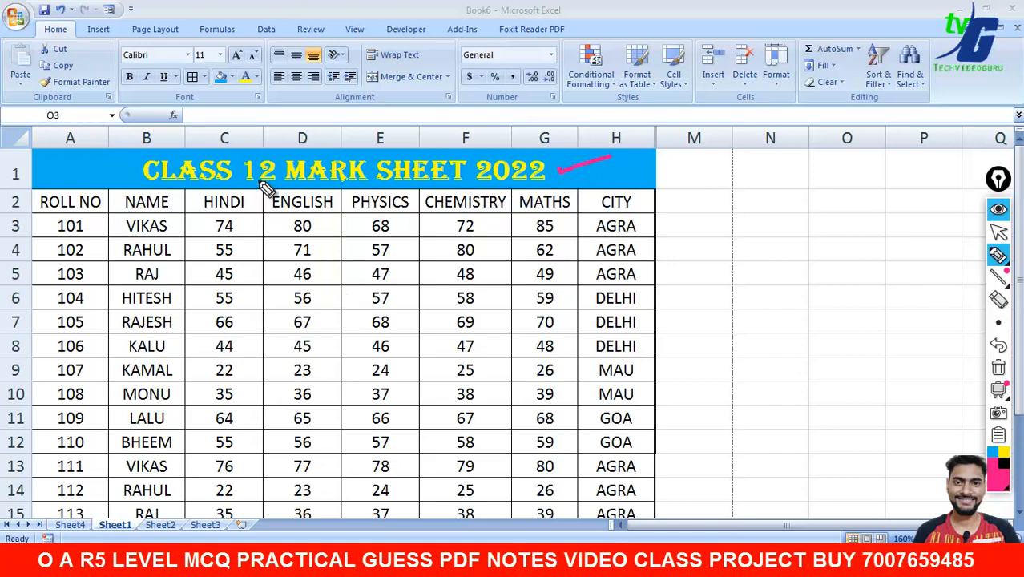
{"action": "left_click_drag", "start_coordinate": [709, 251], "coordinate": [760, 246]}
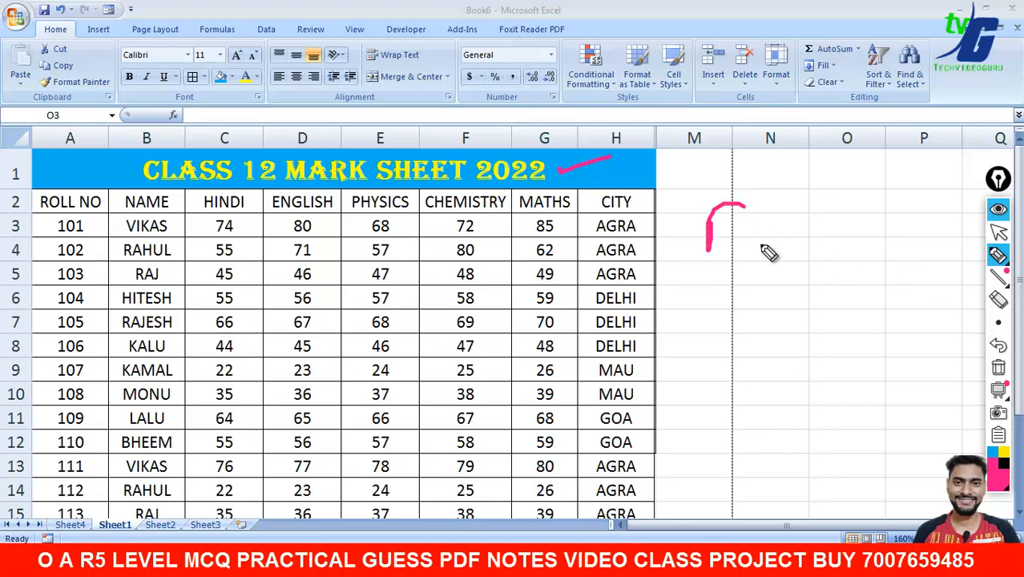
{"action": "left_click_drag", "start_coordinate": [672, 233], "coordinate": [726, 229]}
{"action": "left_click_drag", "start_coordinate": [775, 204], "coordinate": [777, 242]}
{"action": "mouse_move", "coordinate": [787, 204]}
{"action": "left_mouse_down"}
{"action": "mouse_move", "coordinate": [789, 241]}
{"action": "mouse_move", "coordinate": [892, 213]}
{"action": "left_mouse_up"}
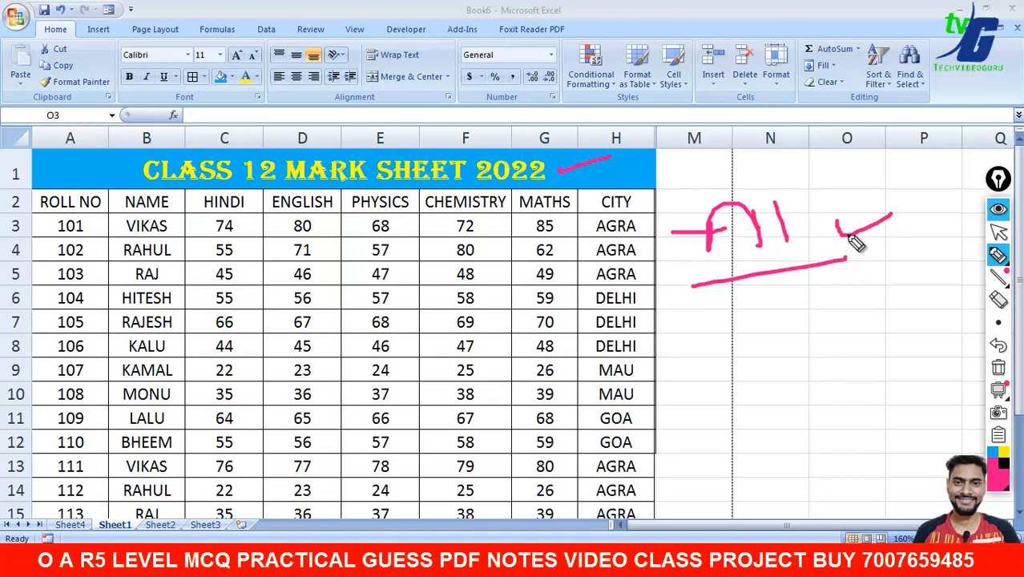
{"action": "left_click_drag", "start_coordinate": [846, 258], "coordinate": [691, 285]}
{"action": "left_click_drag", "start_coordinate": [646, 205], "coordinate": [652, 487]}
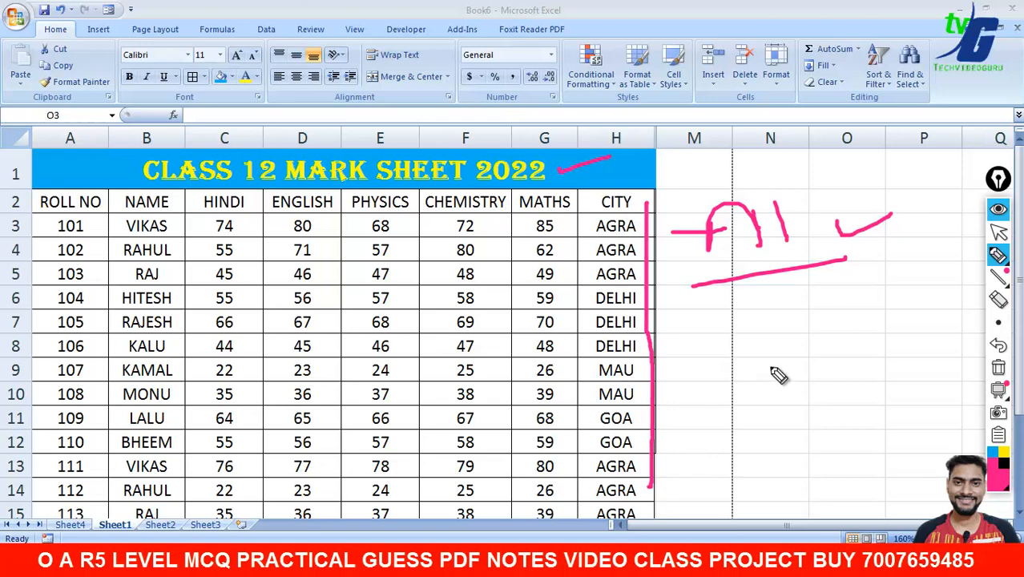
{"action": "left_click_drag", "start_coordinate": [746, 304], "coordinate": [758, 301]}
{"action": "mouse_move", "coordinate": [728, 313]}
{"action": "left_mouse_down"}
{"action": "mouse_move", "coordinate": [731, 343]}
{"action": "mouse_move", "coordinate": [749, 345]}
{"action": "left_mouse_up"}
{"action": "mouse_move", "coordinate": [779, 296]}
{"action": "left_mouse_down"}
{"action": "mouse_move", "coordinate": [782, 339]}
{"action": "mouse_move", "coordinate": [802, 323]}
{"action": "left_mouse_up"}
{"action": "left_click_drag", "start_coordinate": [813, 313], "coordinate": [822, 335]}
{"action": "left_click_drag", "start_coordinate": [838, 298], "coordinate": [850, 345]}
{"action": "left_click_drag", "start_coordinate": [694, 399], "coordinate": [849, 345]}
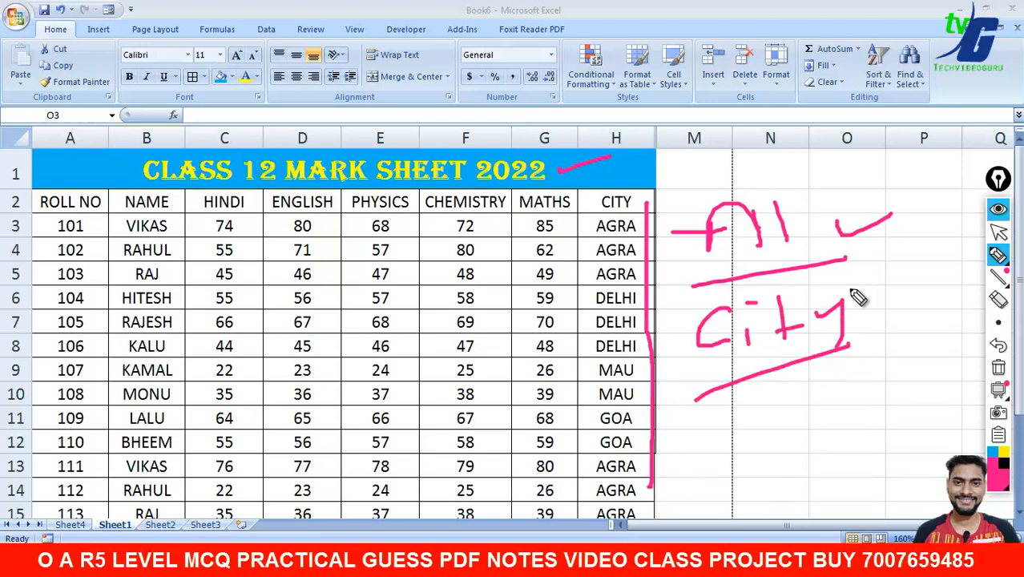
{"action": "left_click_drag", "start_coordinate": [855, 298], "coordinate": [910, 284]}
{"action": "left_click", "coordinate": [998, 371]}
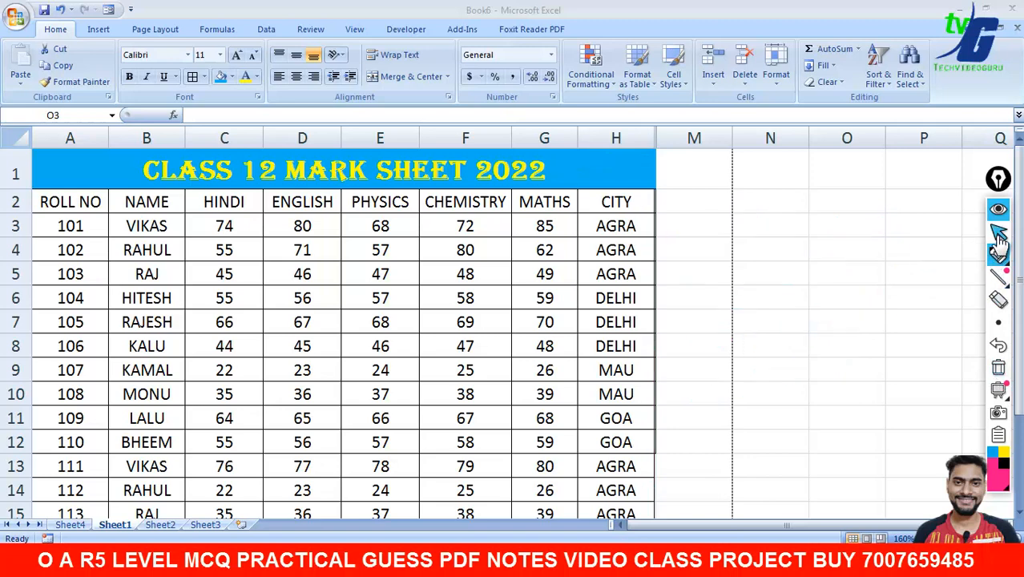
{"action": "left_click", "coordinate": [999, 232]}
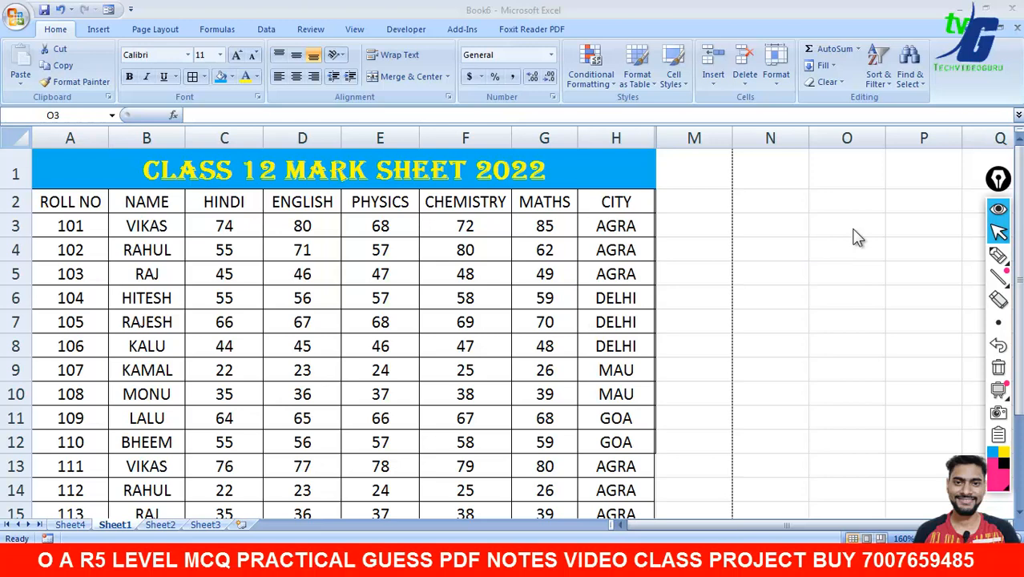
{"action": "left_click", "coordinate": [55, 203]}
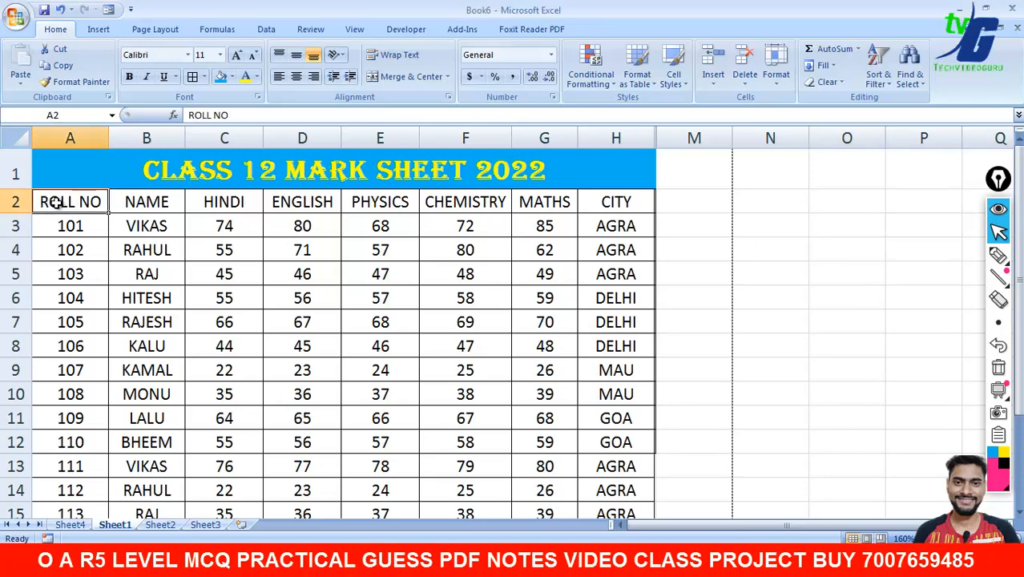
- Give the ROLL NO–CITY header row a red fill with bold white text, then reselect it
{"action": "left_click_drag", "start_coordinate": [54, 203], "coordinate": [581, 206]}
{"action": "left_click", "coordinate": [232, 76]}
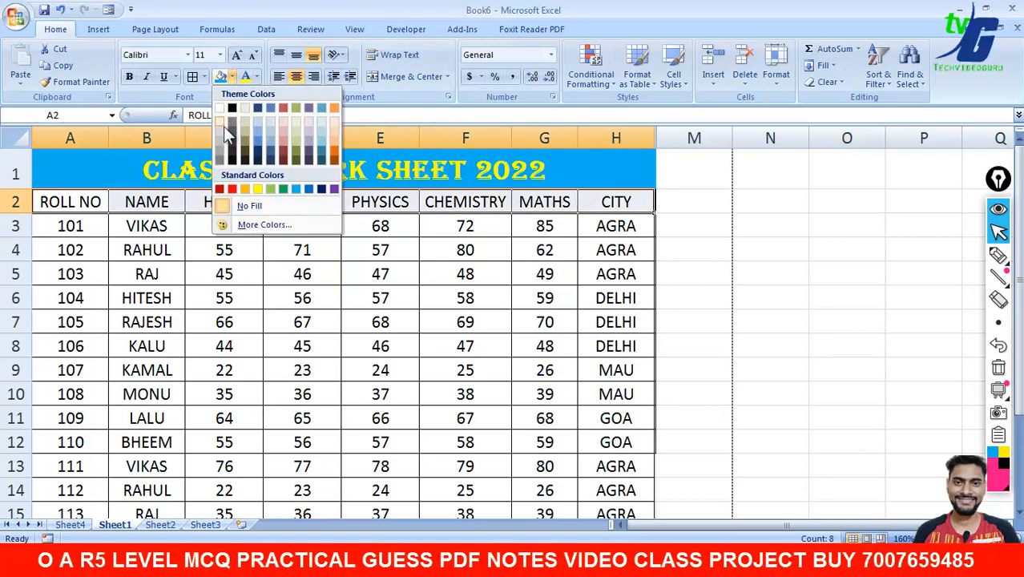
{"action": "left_click", "coordinate": [232, 189]}
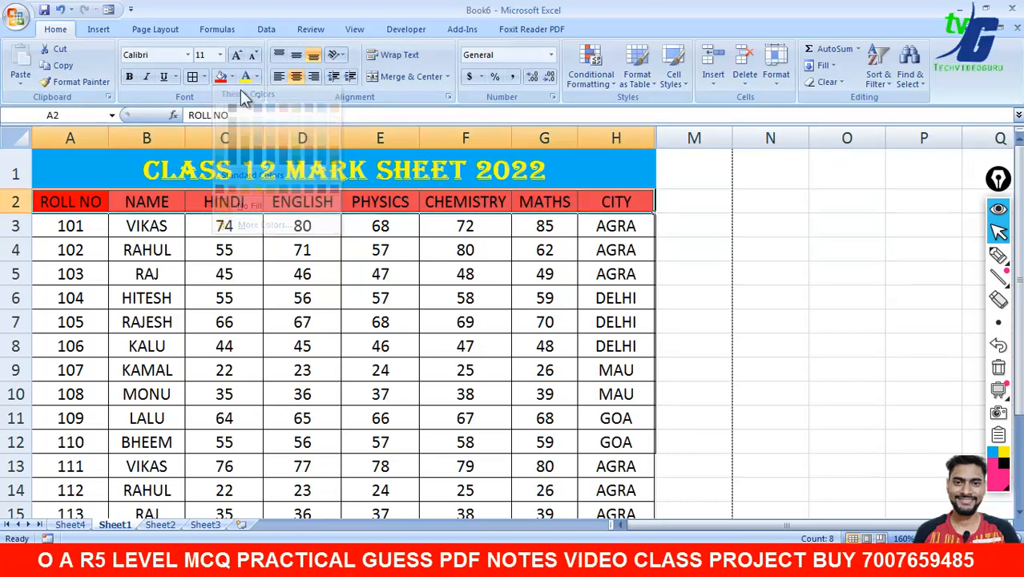
{"action": "left_click", "coordinate": [256, 76]}
{"action": "left_click", "coordinate": [245, 127]}
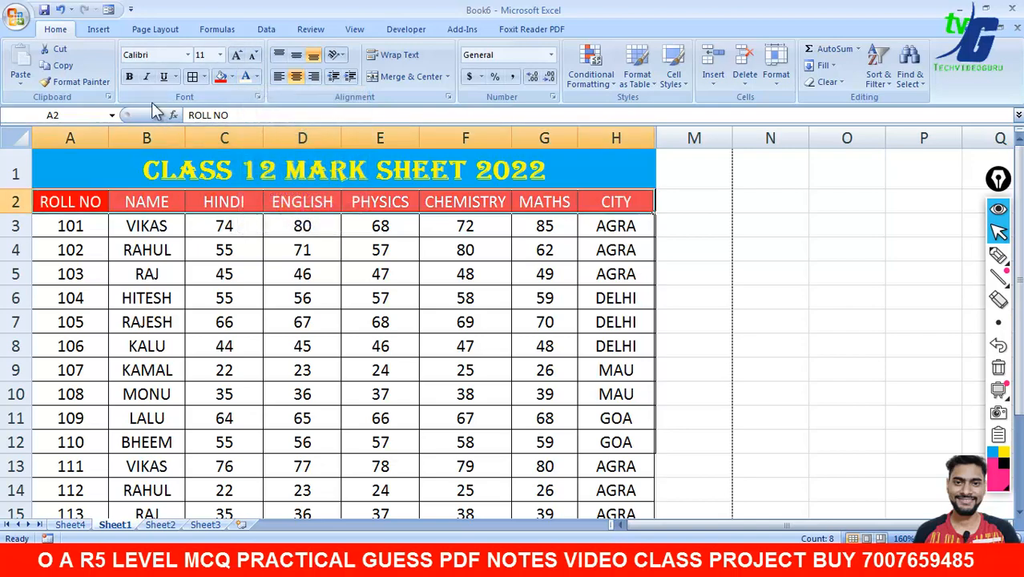
{"action": "left_click", "coordinate": [129, 76]}
{"action": "left_click", "coordinate": [710, 258]}
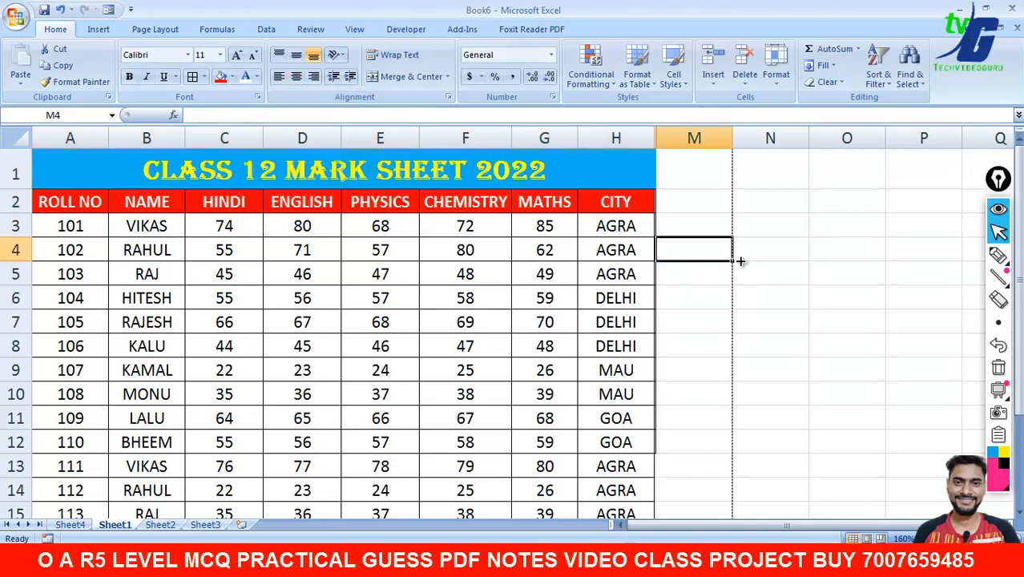
{"action": "left_click_drag", "start_coordinate": [49, 203], "coordinate": [617, 201]}
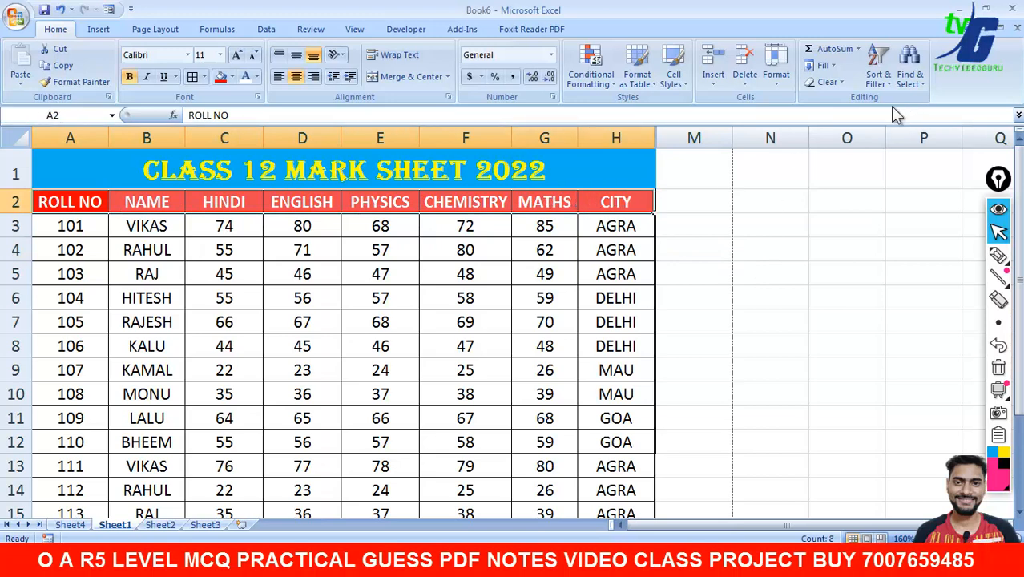
{"action": "left_click", "coordinate": [887, 80]}
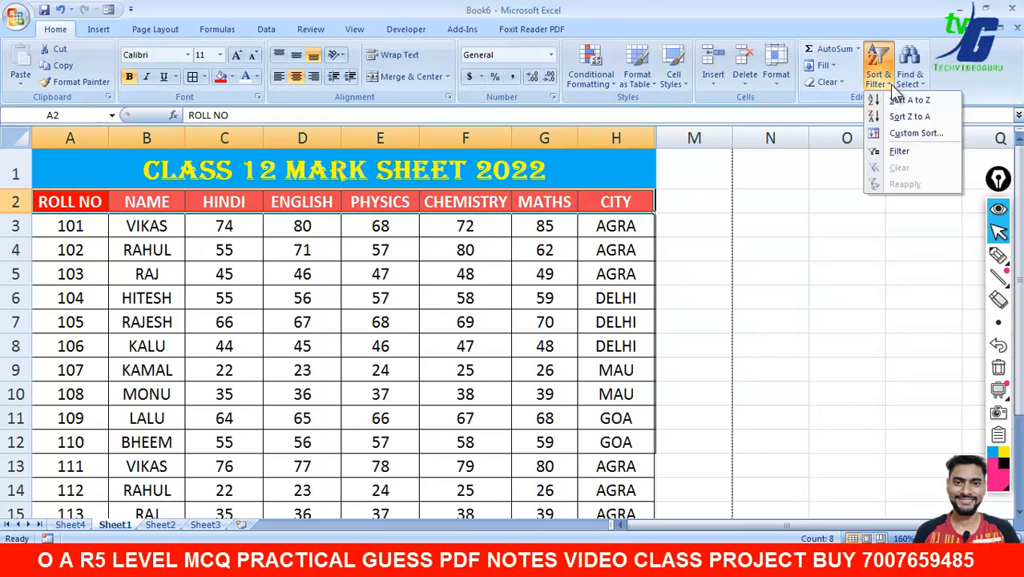
{"action": "left_click", "coordinate": [898, 151]}
{"action": "left_click", "coordinate": [850, 240]}
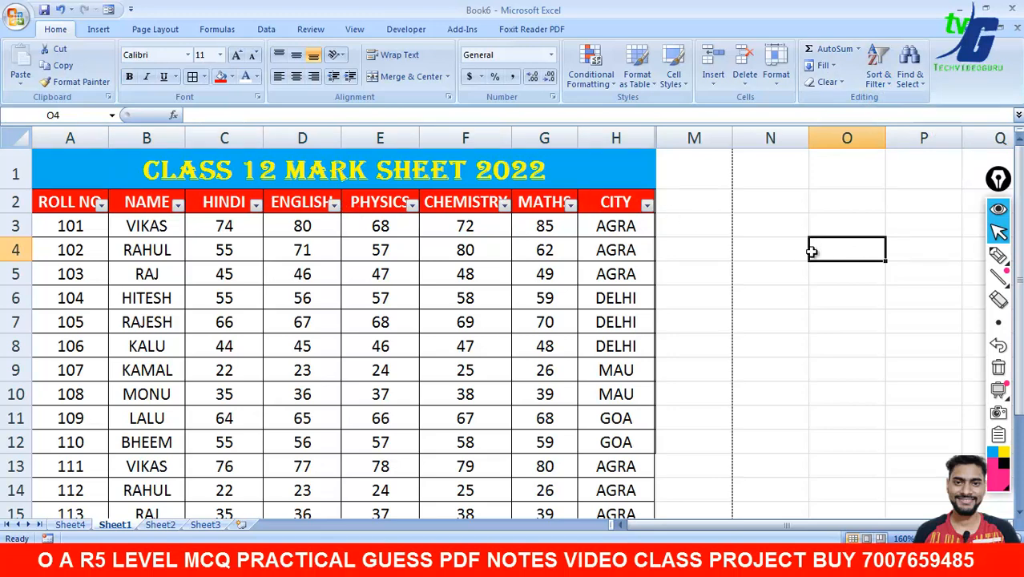
{"action": "left_click", "coordinate": [647, 205]}
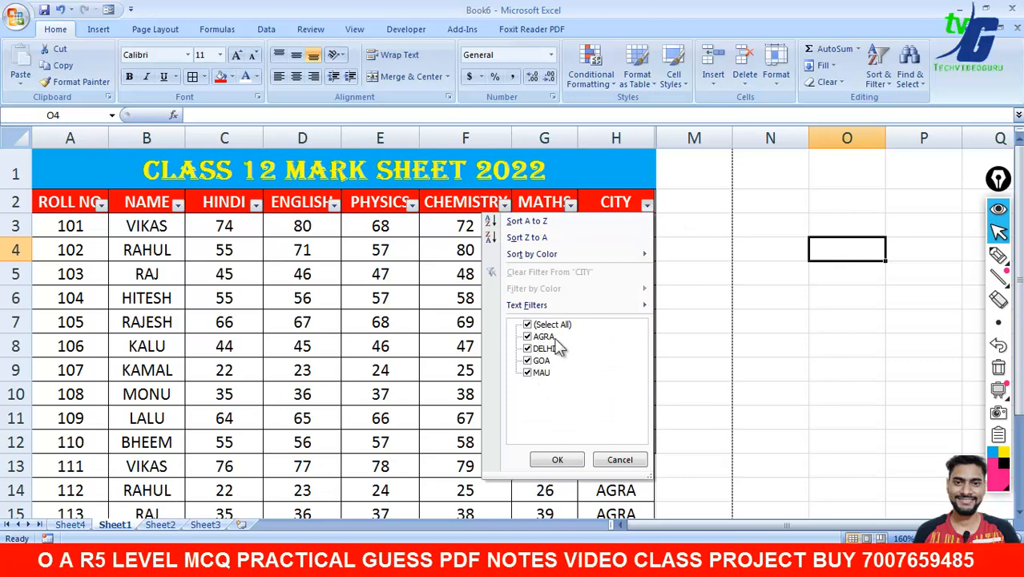
{"action": "left_click", "coordinate": [530, 325]}
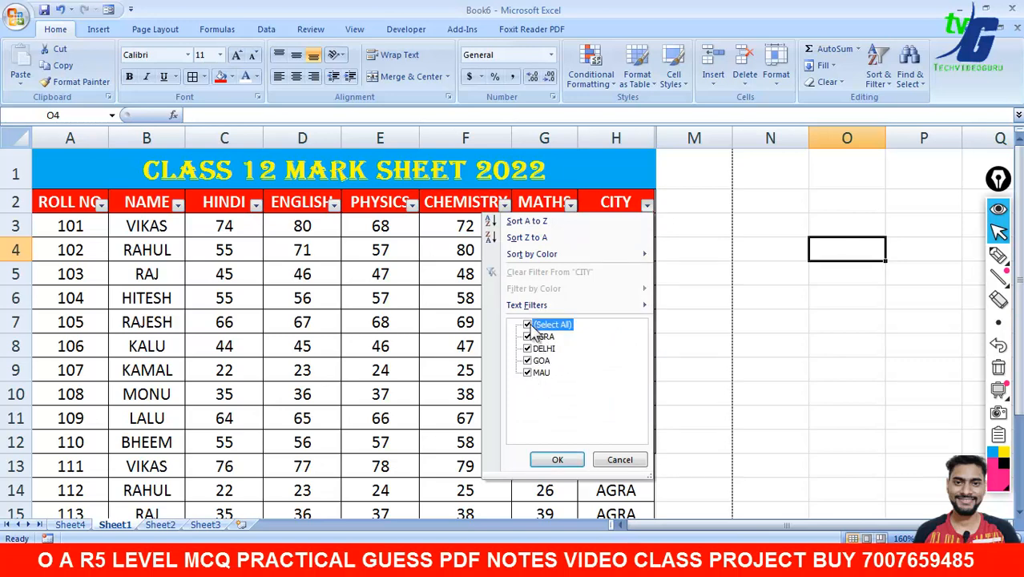
{"action": "left_click", "coordinate": [531, 327]}
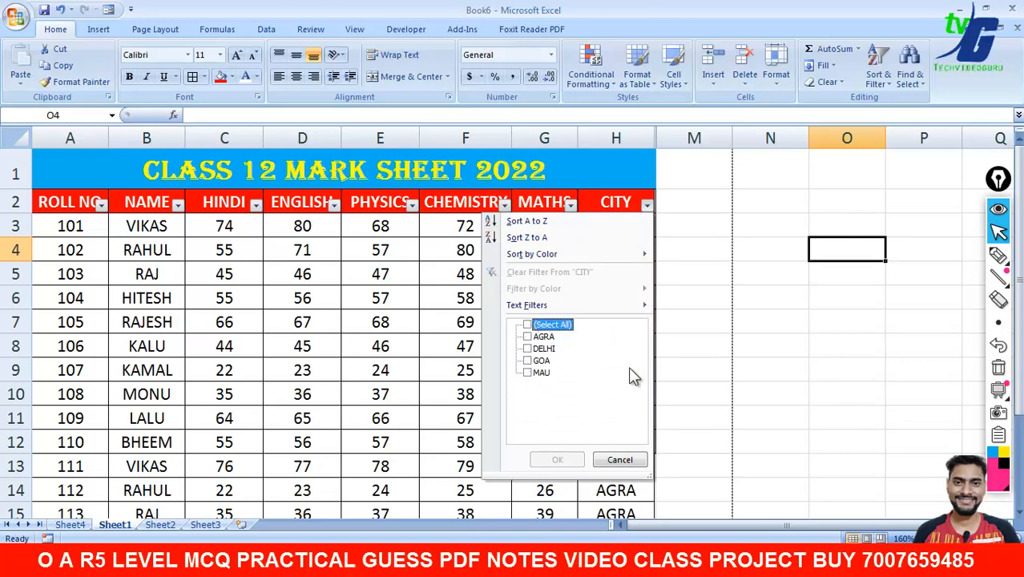
{"action": "left_click", "coordinate": [527, 337]}
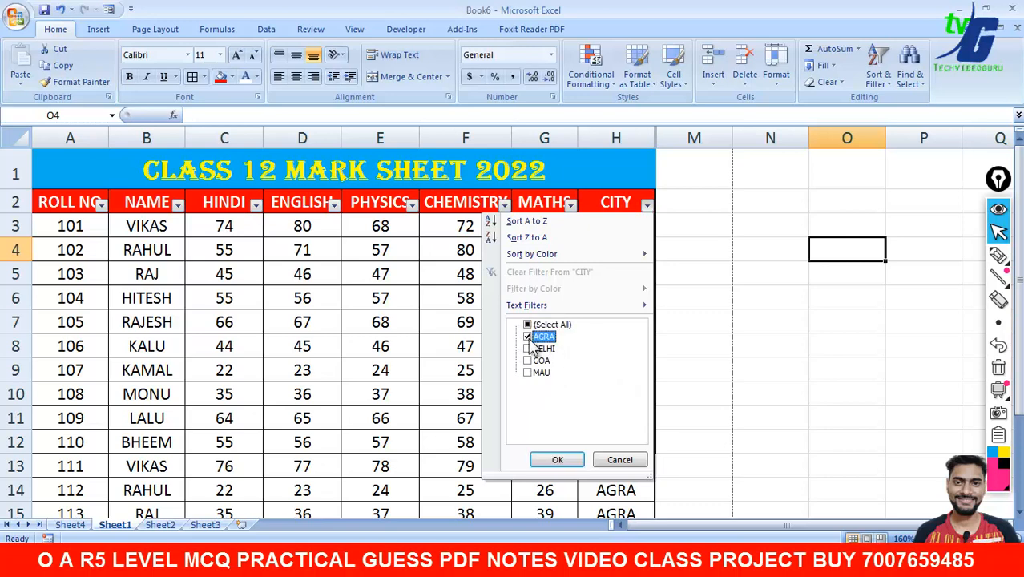
{"action": "left_click", "coordinate": [558, 461]}
{"action": "left_click", "coordinate": [718, 392]}
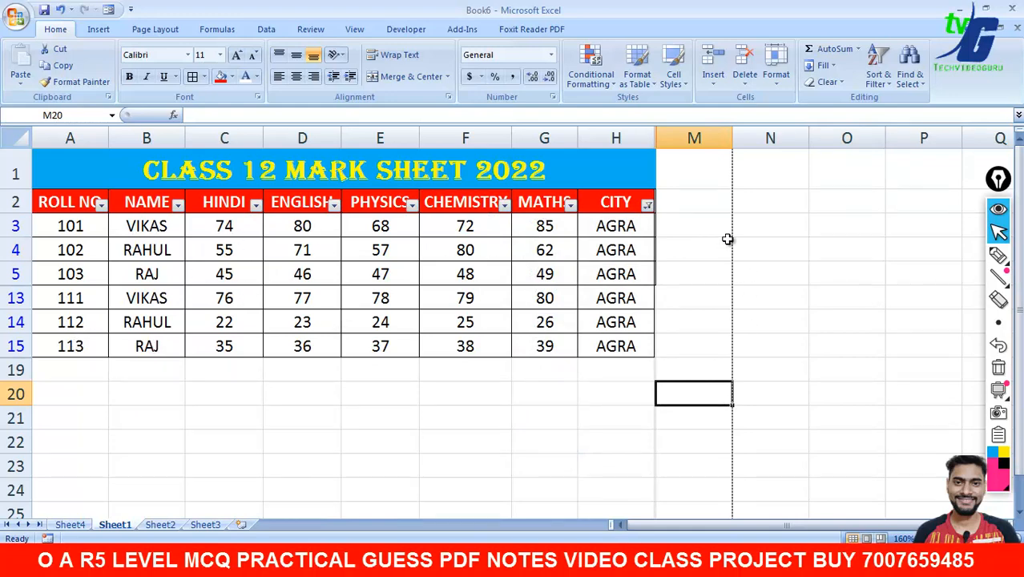
{"action": "left_click", "coordinate": [647, 205]}
{"action": "left_click", "coordinate": [527, 337]}
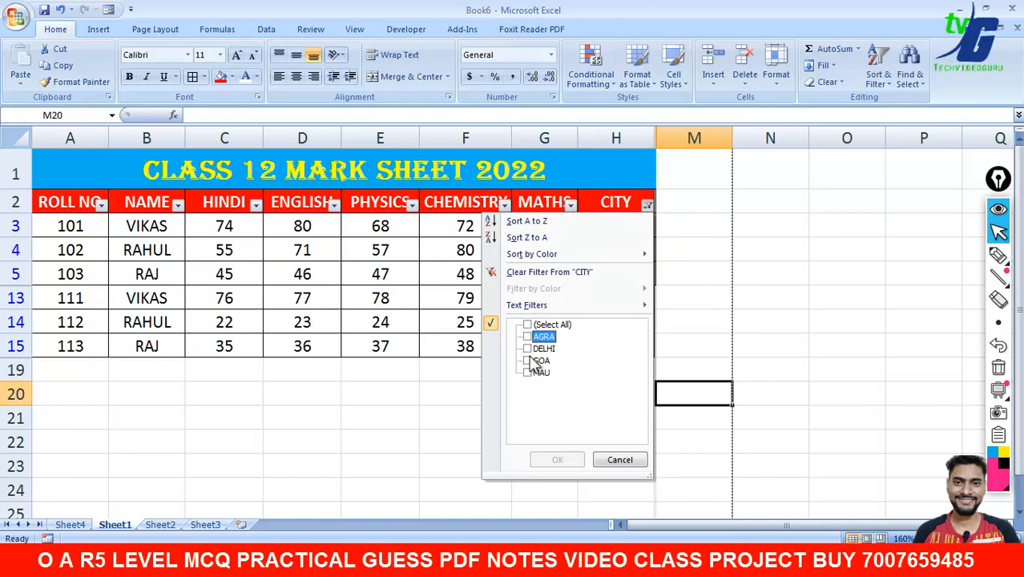
{"action": "left_click", "coordinate": [528, 360]}
{"action": "left_click", "coordinate": [556, 460]}
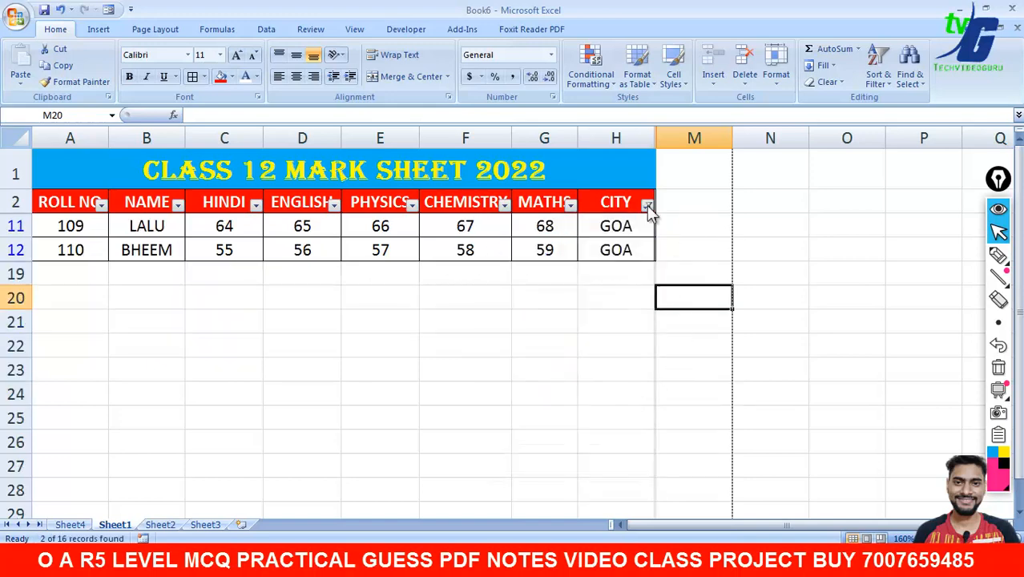
{"action": "left_click", "coordinate": [647, 205]}
{"action": "left_click", "coordinate": [527, 360]}
{"action": "left_click", "coordinate": [527, 373]}
{"action": "left_click", "coordinate": [557, 460]}
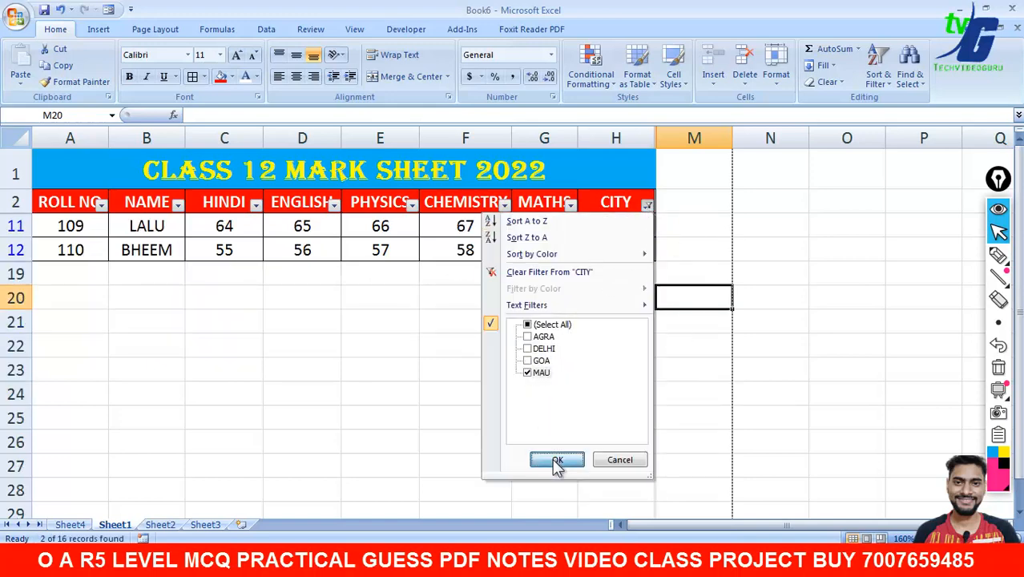
{"action": "left_click", "coordinate": [646, 205]}
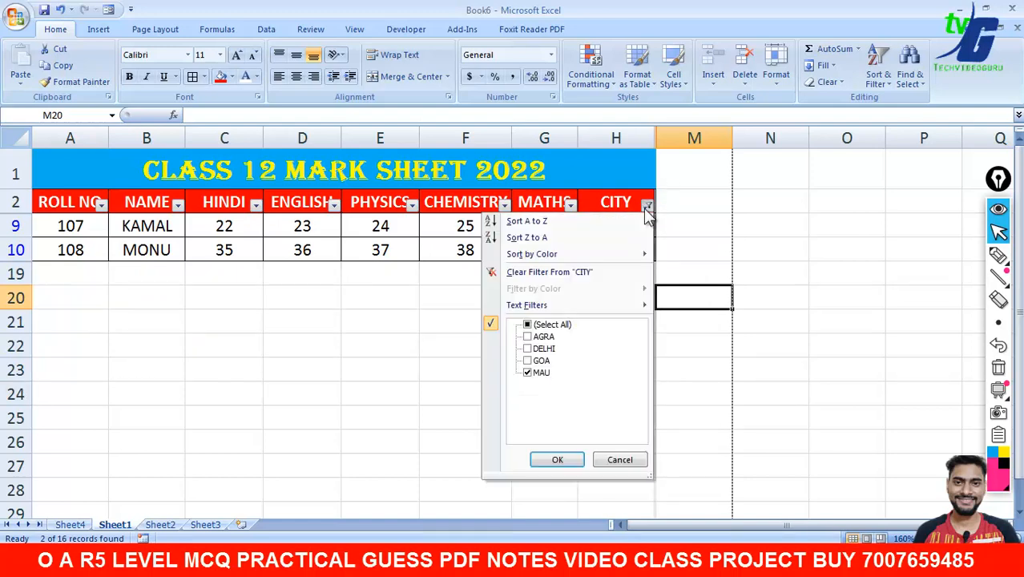
{"action": "left_click", "coordinate": [527, 348]}
{"action": "left_click", "coordinate": [527, 373]}
{"action": "left_click", "coordinate": [557, 460]}
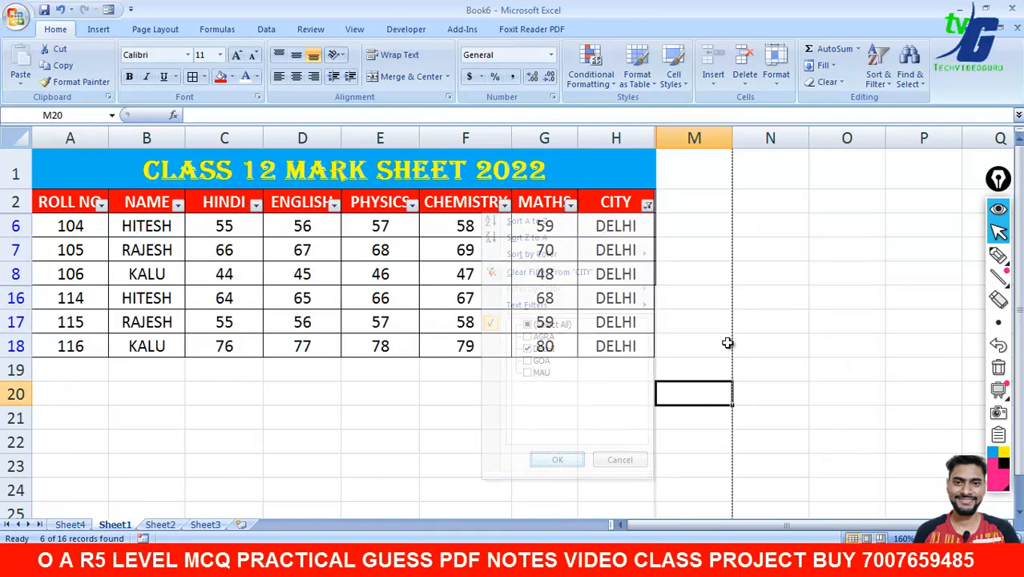
{"action": "left_click", "coordinate": [728, 343]}
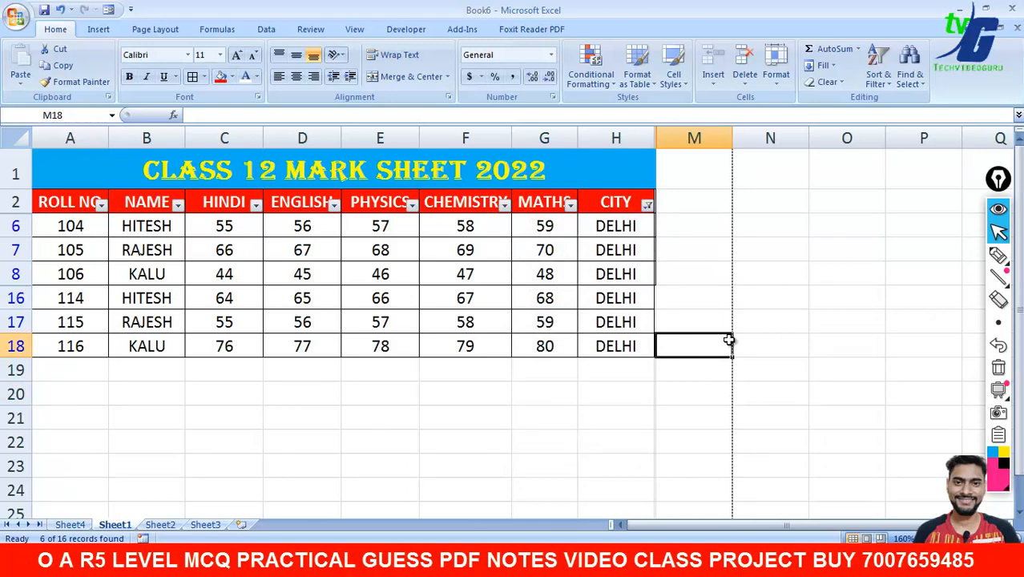
{"action": "left_click", "coordinate": [813, 322]}
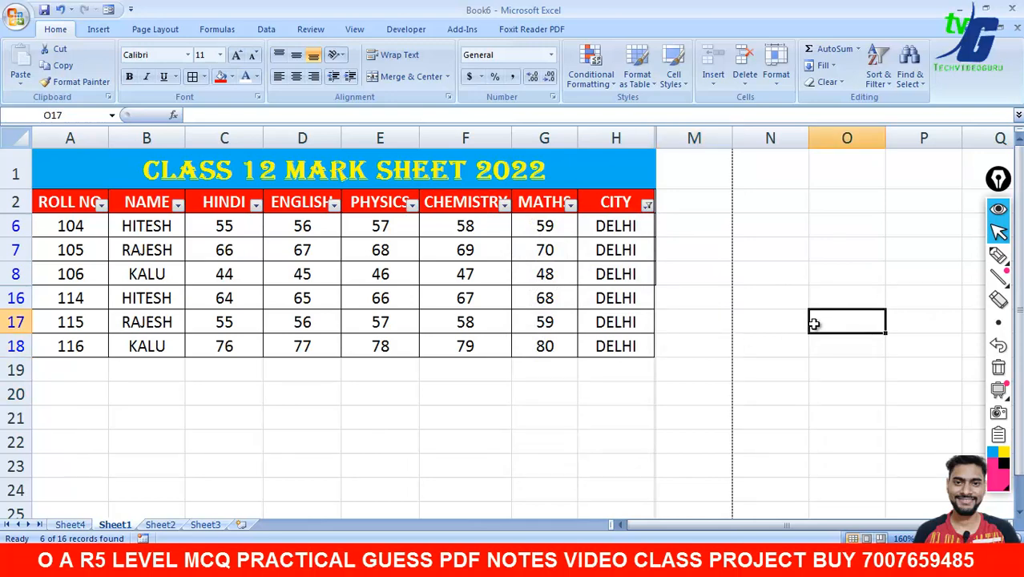
{"action": "left_click", "coordinate": [998, 255]}
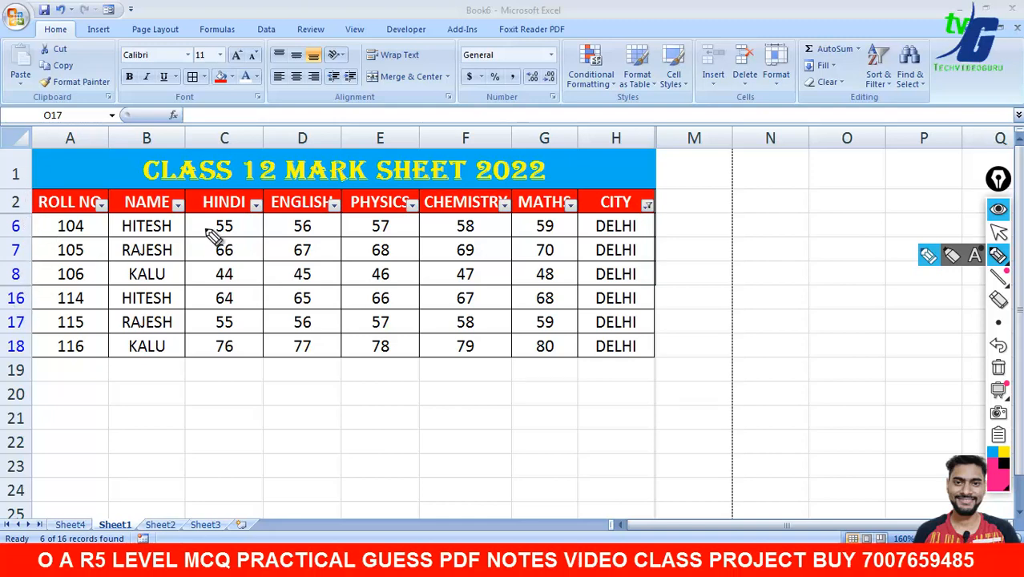
{"action": "mouse_move", "coordinate": [851, 240]}
{"action": "left_mouse_down"}
{"action": "mouse_move", "coordinate": [665, 274]}
{"action": "mouse_move", "coordinate": [691, 293]}
{"action": "left_mouse_up"}
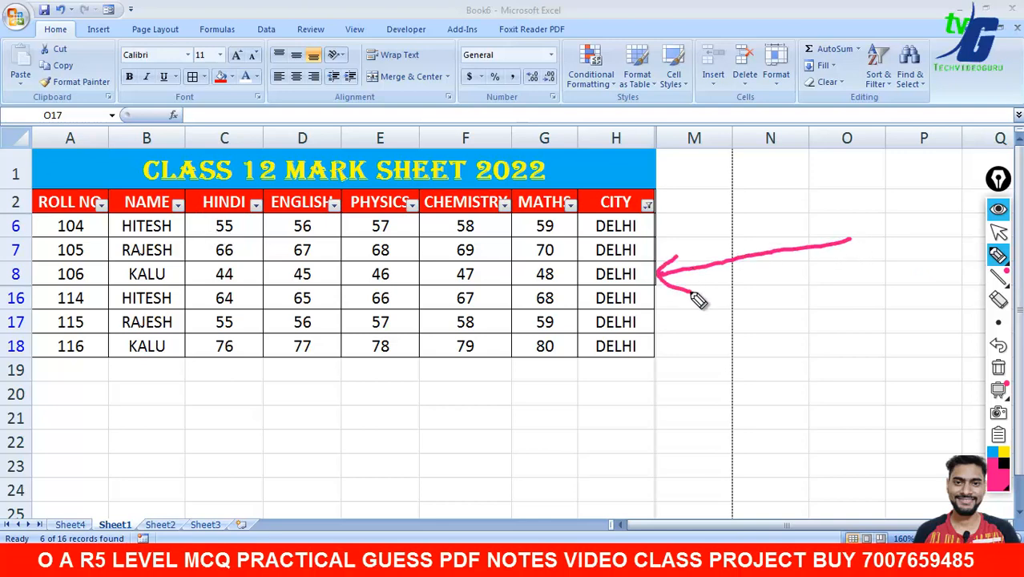
{"action": "left_click", "coordinate": [999, 370]}
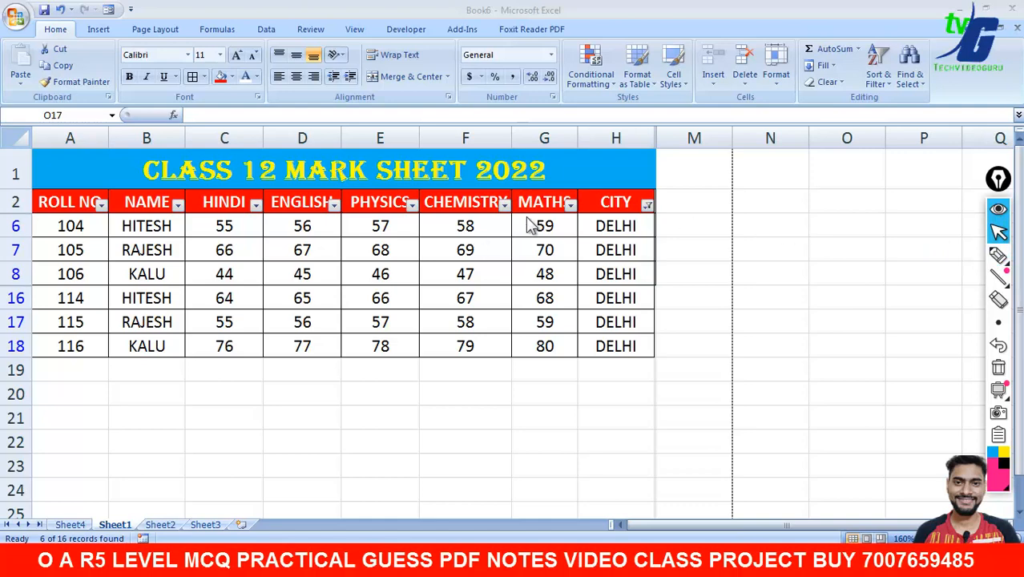
{"action": "left_click", "coordinate": [646, 207]}
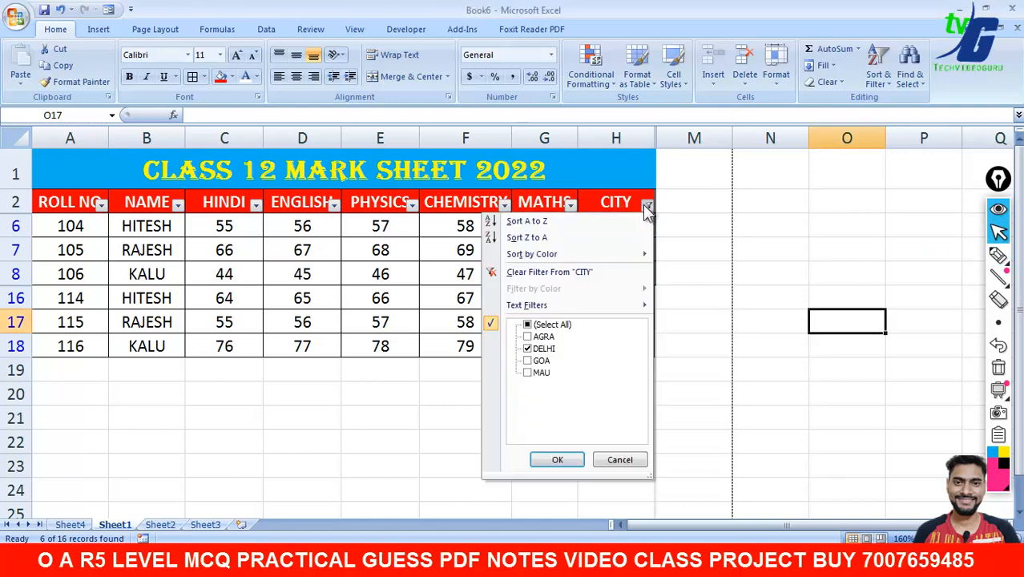
{"action": "left_click", "coordinate": [532, 324]}
{"action": "left_click", "coordinate": [558, 459]}
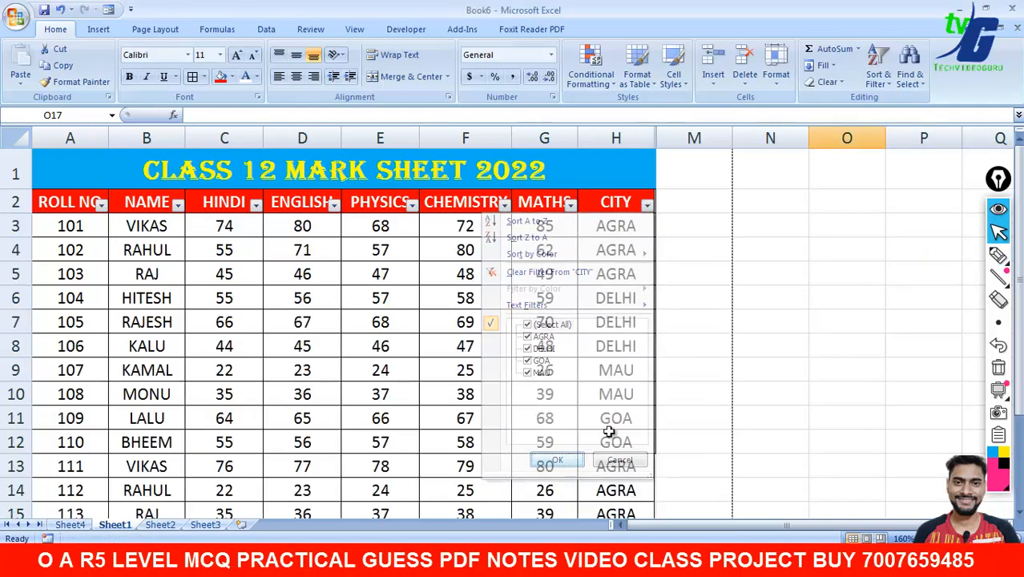
{"action": "scroll", "coordinate": [1021, 272], "scroll_direction": "down", "scroll_amount": 2}
{"action": "scroll", "coordinate": [1021, 272], "scroll_direction": "up", "scroll_amount": 2}
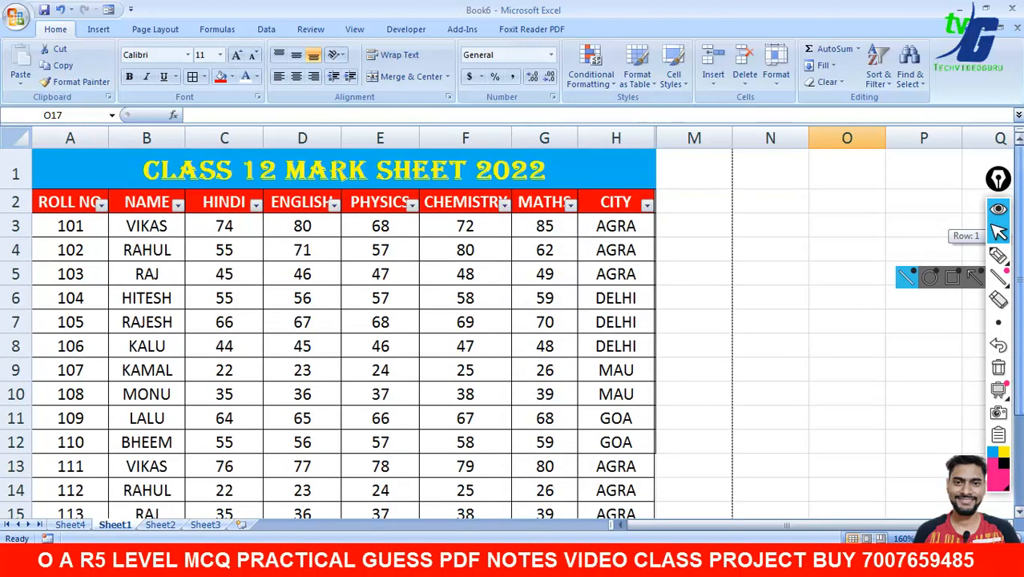
{"action": "left_click", "coordinate": [770, 321]}
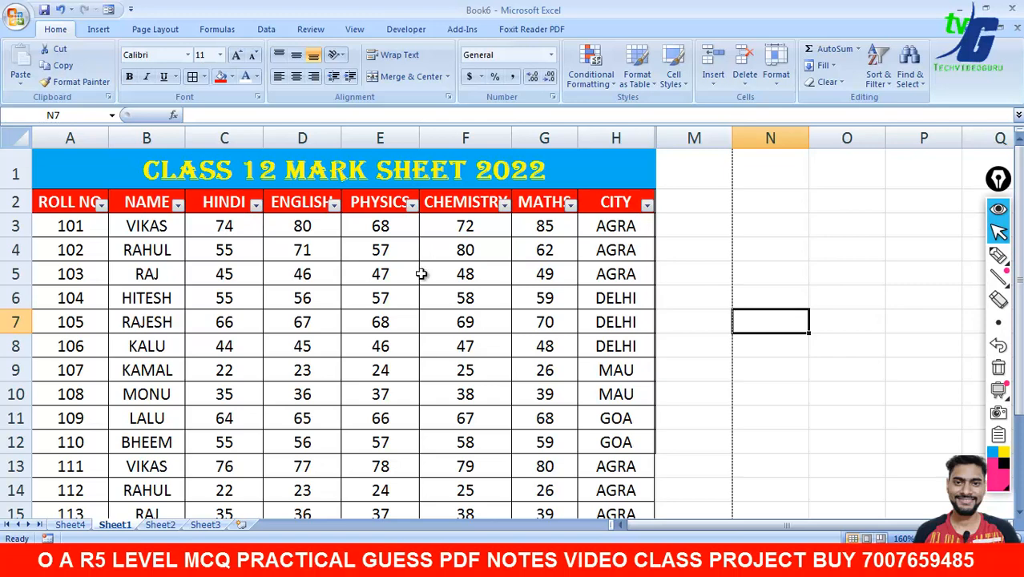
{"action": "left_click", "coordinate": [239, 248]}
{"action": "left_click", "coordinate": [232, 226]}
{"action": "left_click", "coordinate": [229, 272]}
{"action": "left_click", "coordinate": [236, 319]}
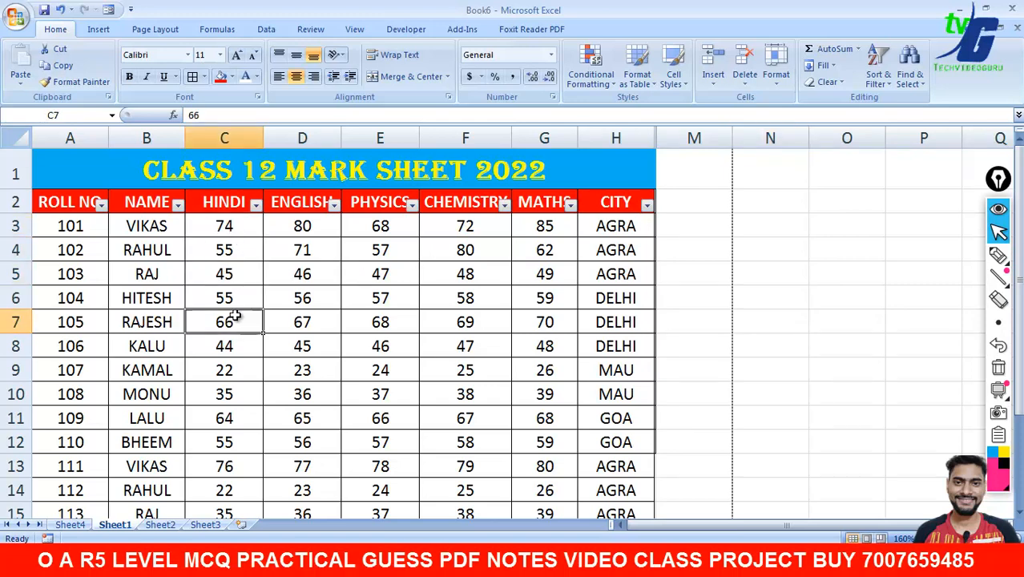
{"action": "left_click_drag", "start_coordinate": [232, 231], "coordinate": [248, 320]}
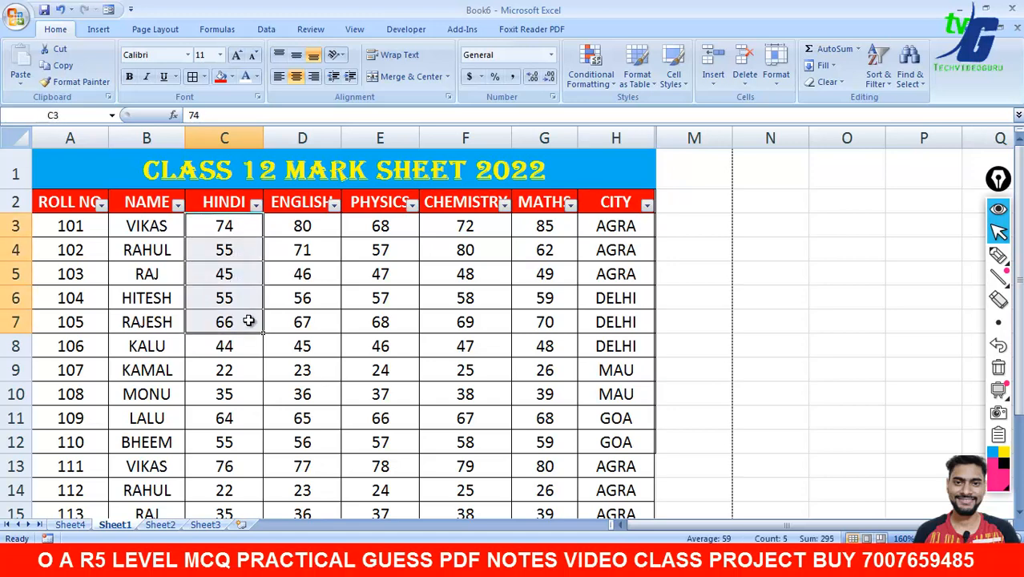
{"action": "left_click", "coordinate": [318, 322]}
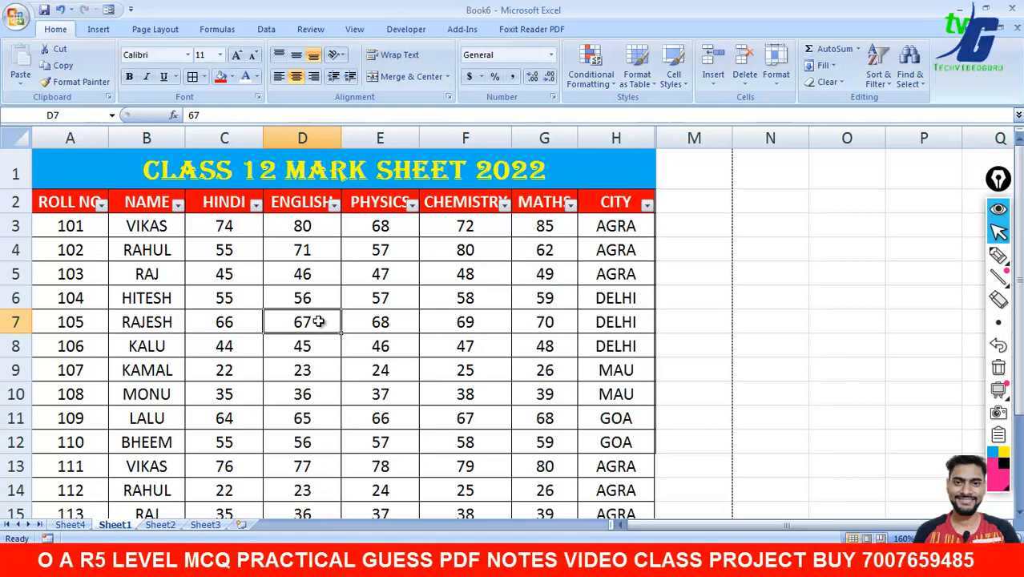
{"action": "left_click_drag", "start_coordinate": [234, 225], "coordinate": [243, 317]}
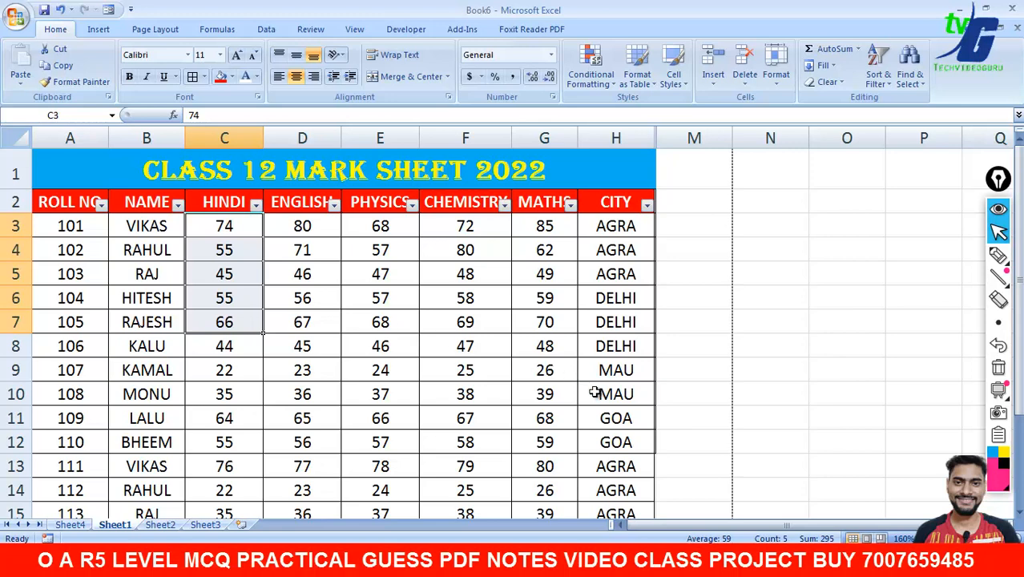
{"action": "left_click", "coordinate": [302, 230]}
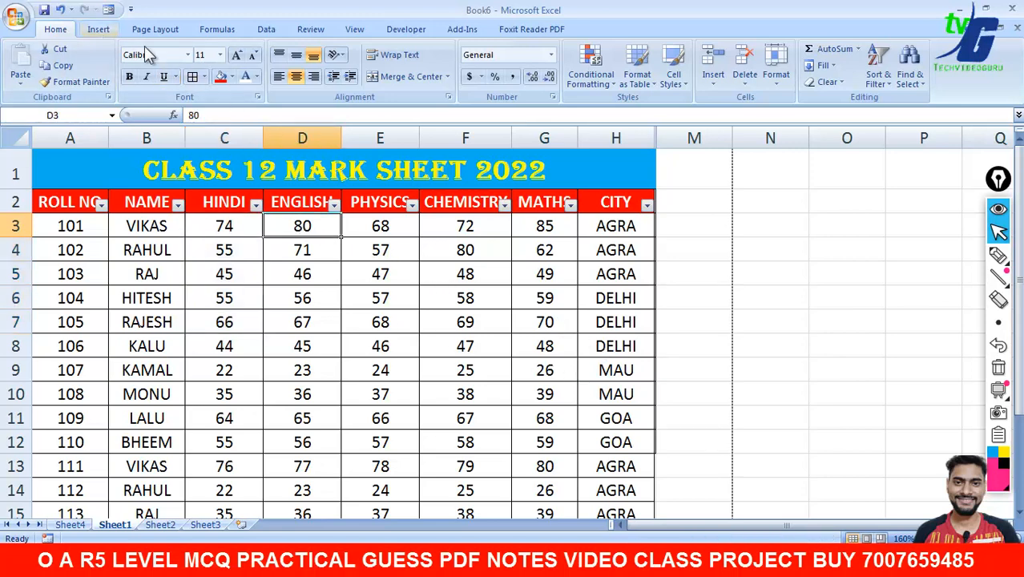
{"action": "left_click", "coordinate": [609, 83]}
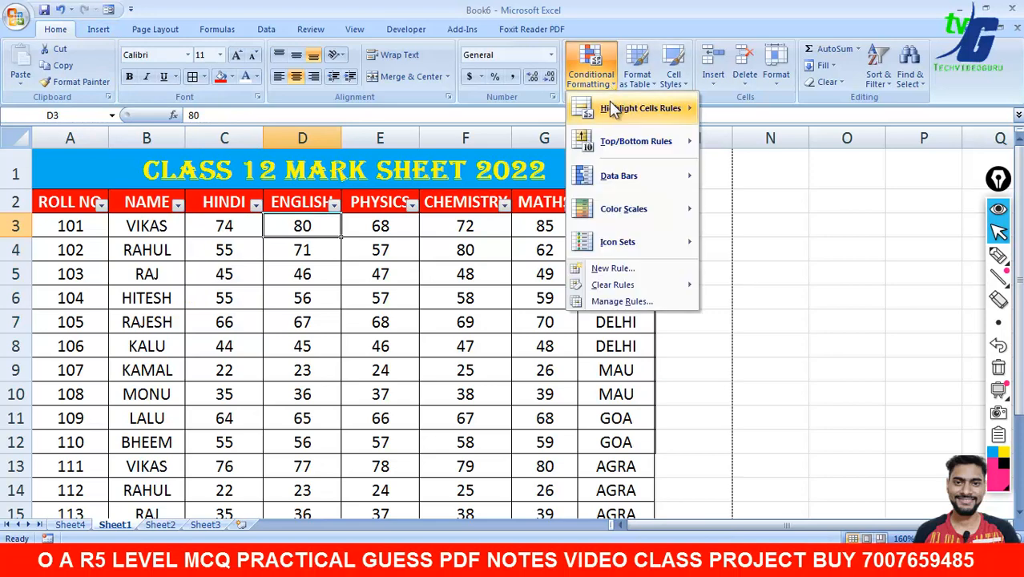
{"action": "mouse_move", "coordinate": [633, 108]}
{"action": "mouse_move", "coordinate": [672, 211]}
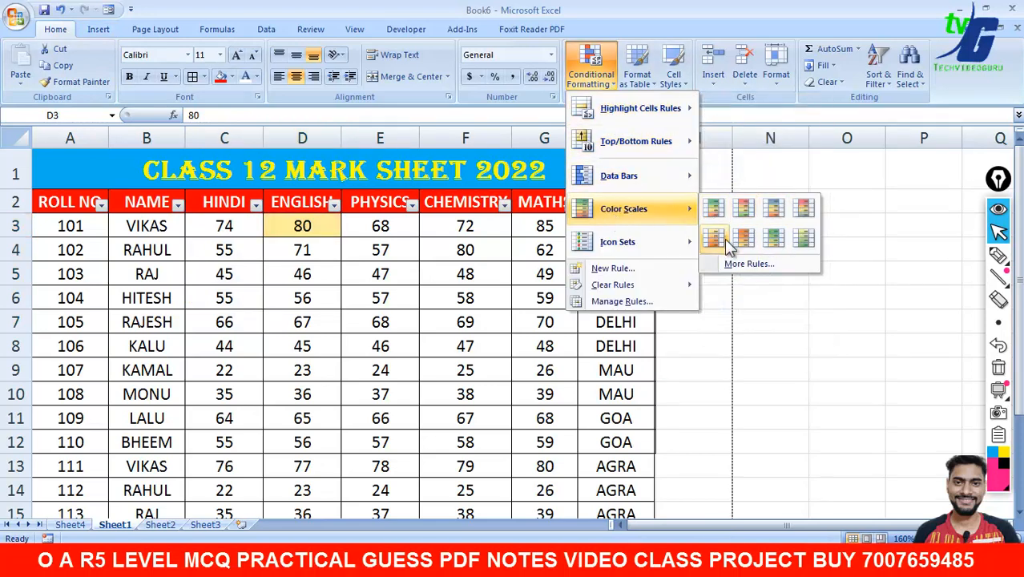
{"action": "left_click", "coordinate": [819, 302]}
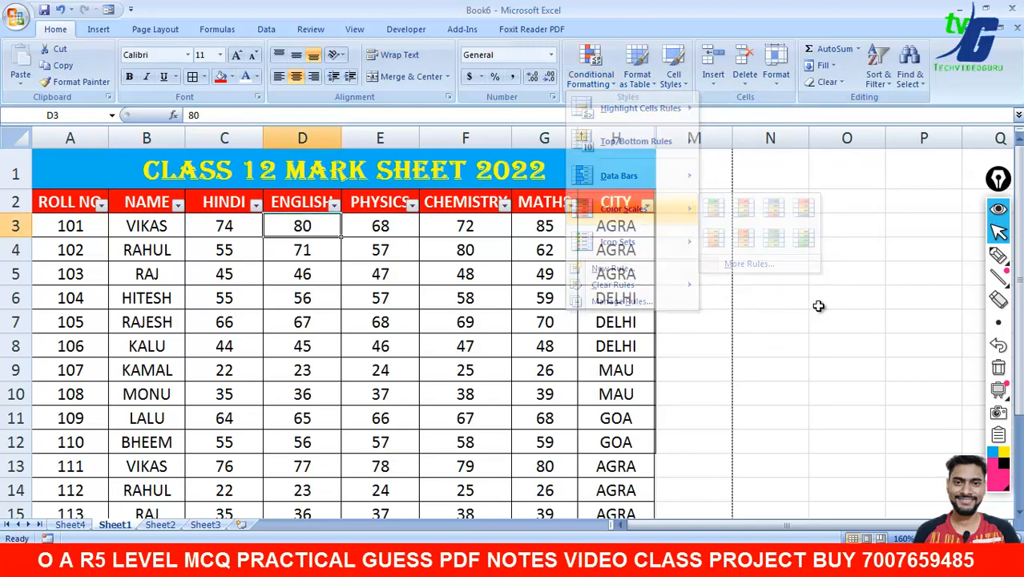
{"action": "left_click", "coordinate": [826, 305]}
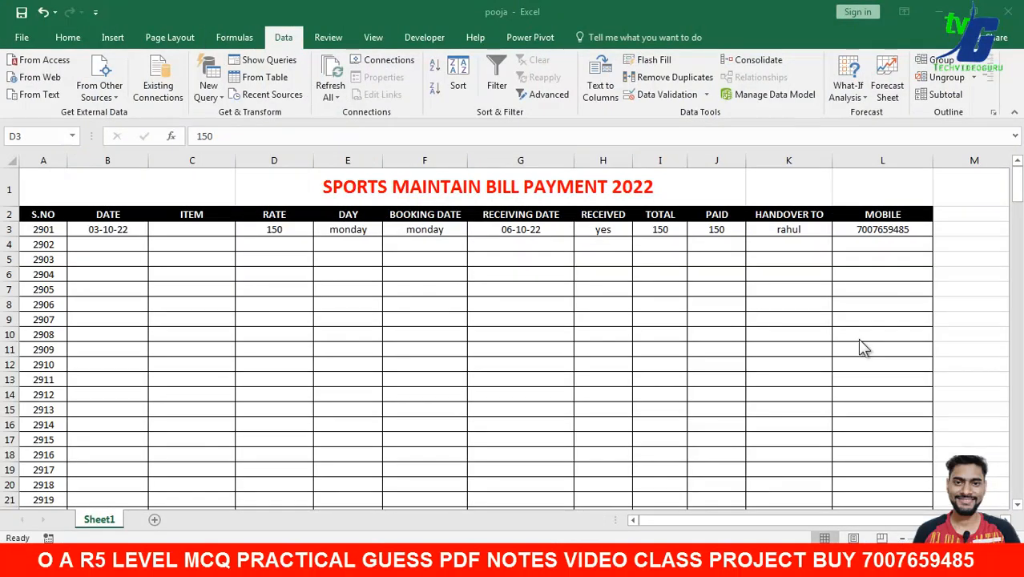
- Select the SPORTS MAINTAIN BILL PAYMENT 2022 title cell in the pooja workbook
{"action": "left_click", "coordinate": [370, 198]}
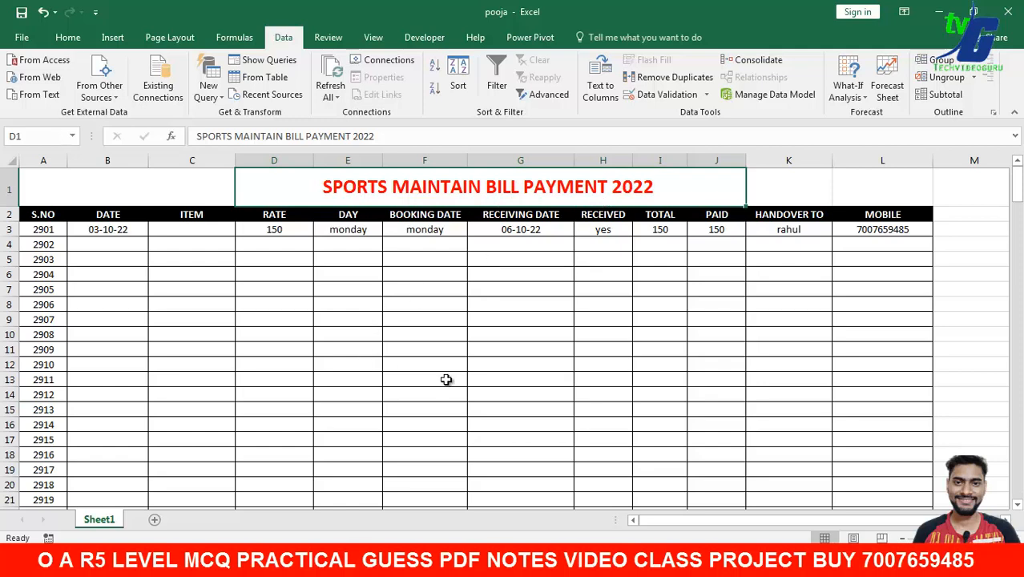
{"action": "left_click", "coordinate": [545, 561]}
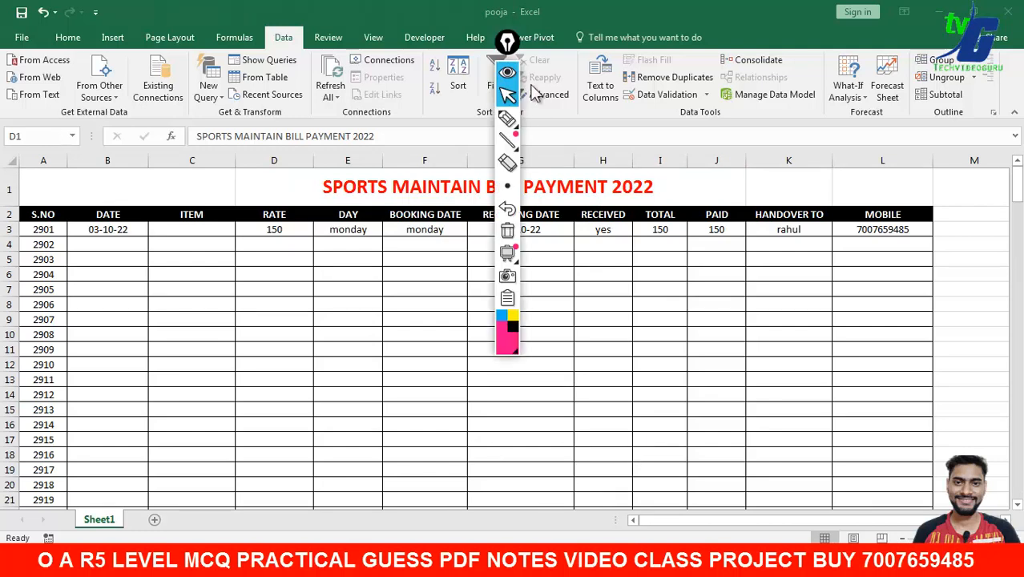
{"action": "left_click_drag", "start_coordinate": [519, 59], "coordinate": [985, 184]}
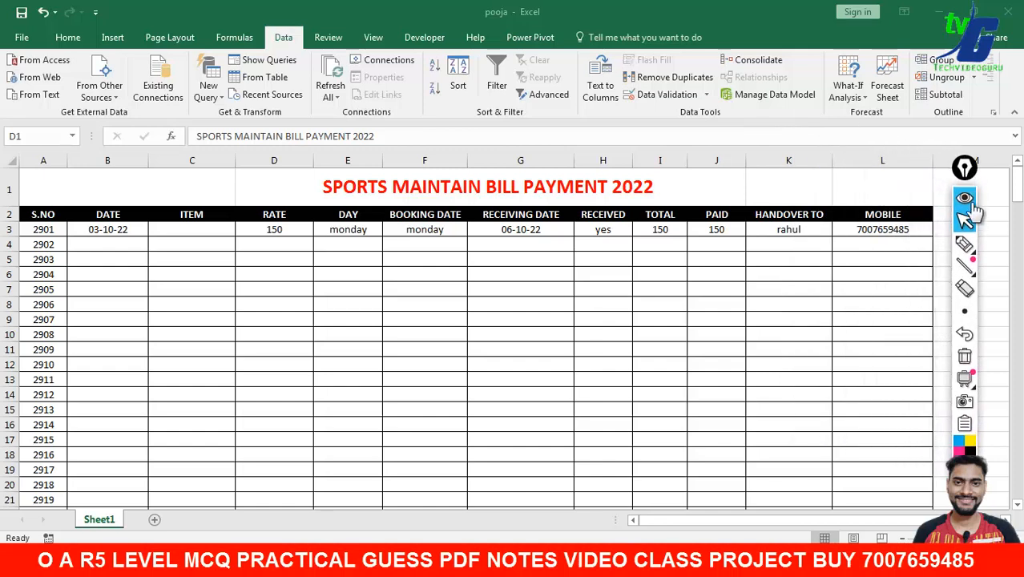
{"action": "left_click", "coordinate": [964, 244]}
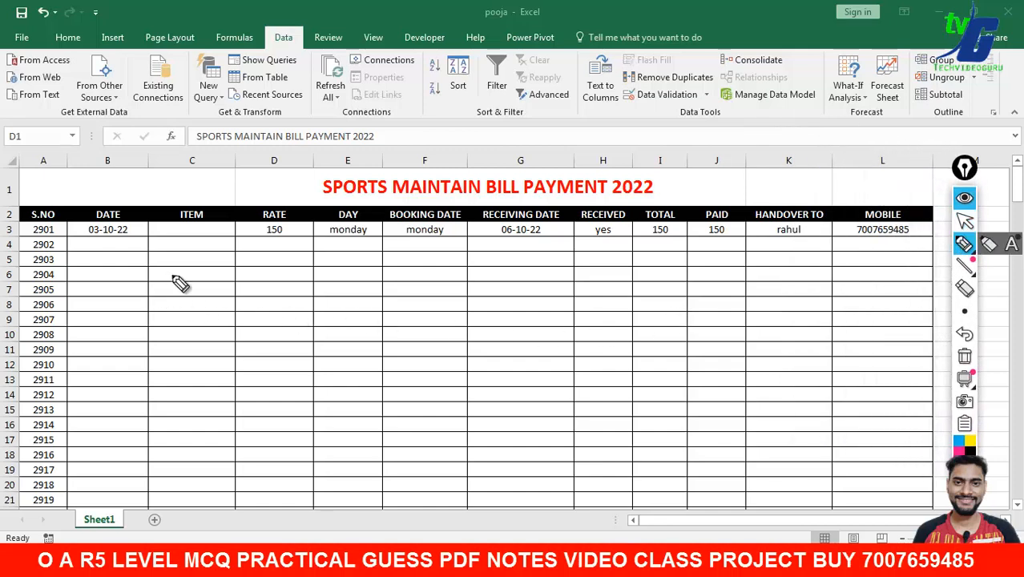
{"action": "left_click_drag", "start_coordinate": [192, 229], "coordinate": [206, 448]}
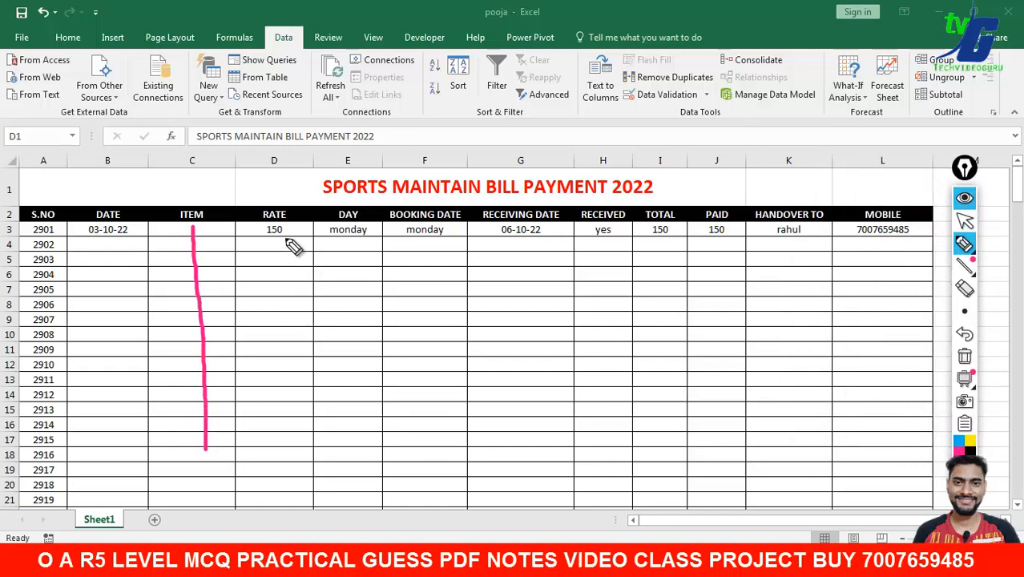
{"action": "left_click_drag", "start_coordinate": [285, 229], "coordinate": [286, 427]}
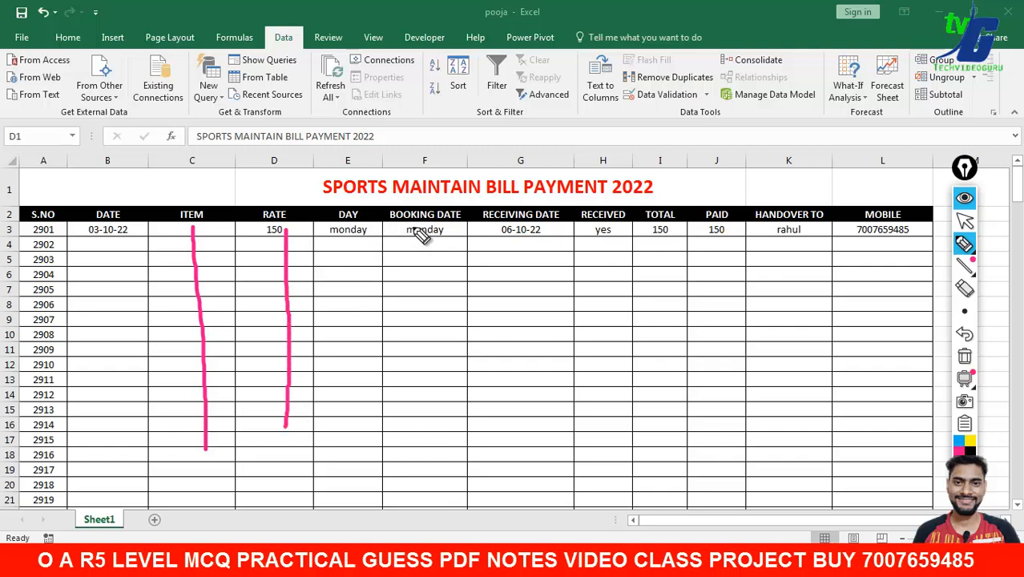
{"action": "left_click_drag", "start_coordinate": [414, 229], "coordinate": [415, 422]}
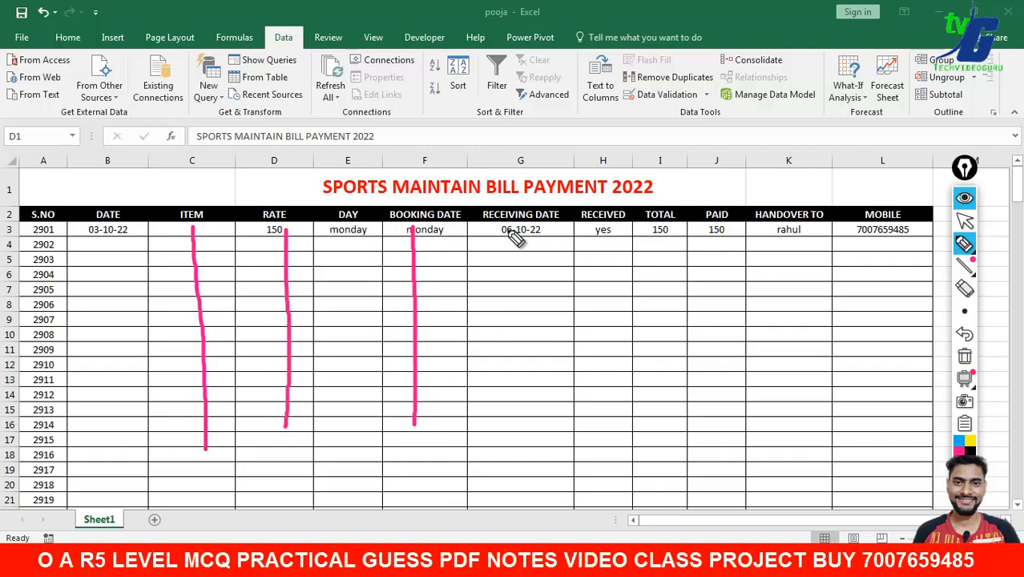
{"action": "left_click_drag", "start_coordinate": [511, 230], "coordinate": [510, 434]}
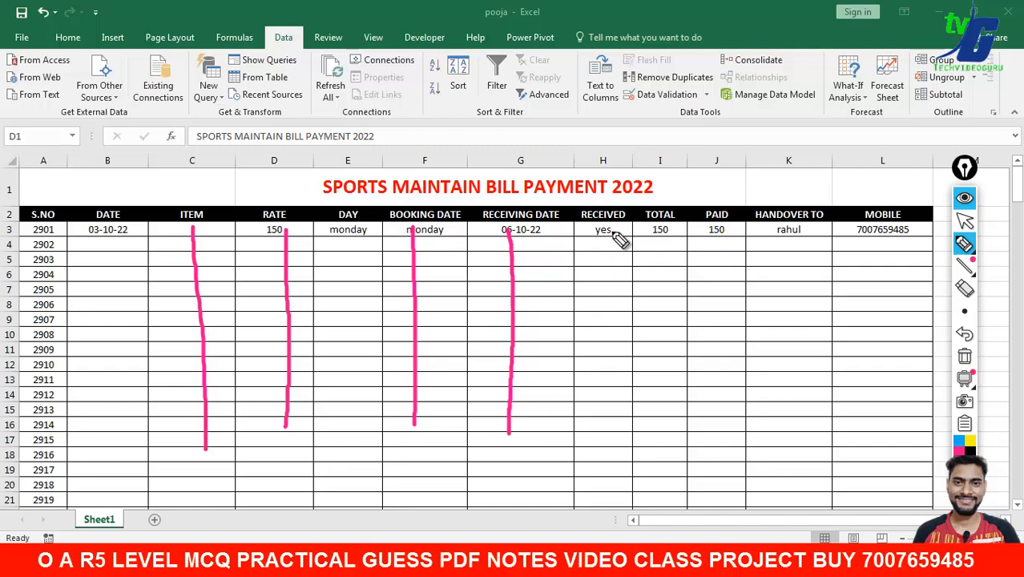
{"action": "left_click_drag", "start_coordinate": [616, 231], "coordinate": [613, 427]}
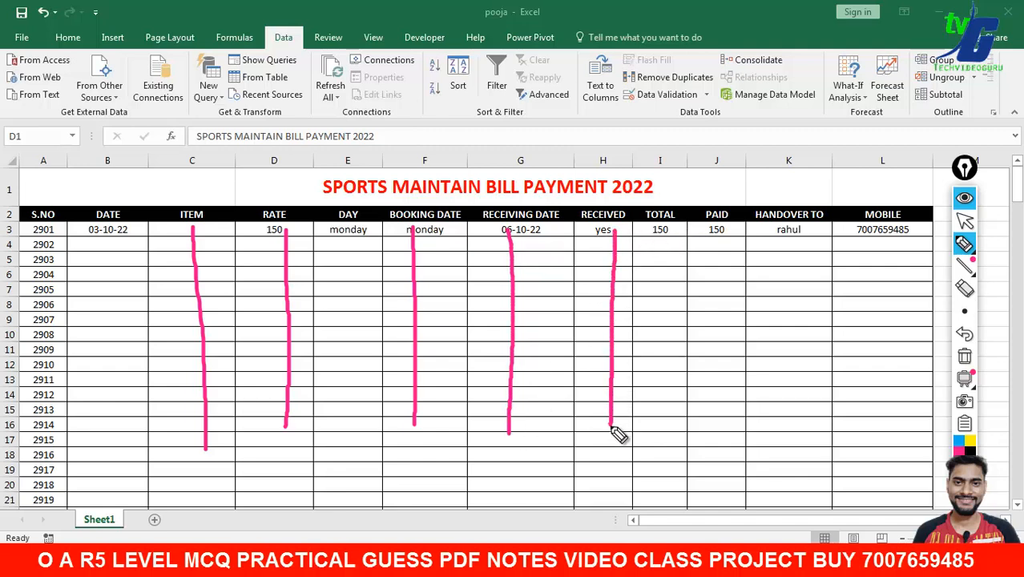
{"action": "left_click_drag", "start_coordinate": [670, 228], "coordinate": [669, 394]}
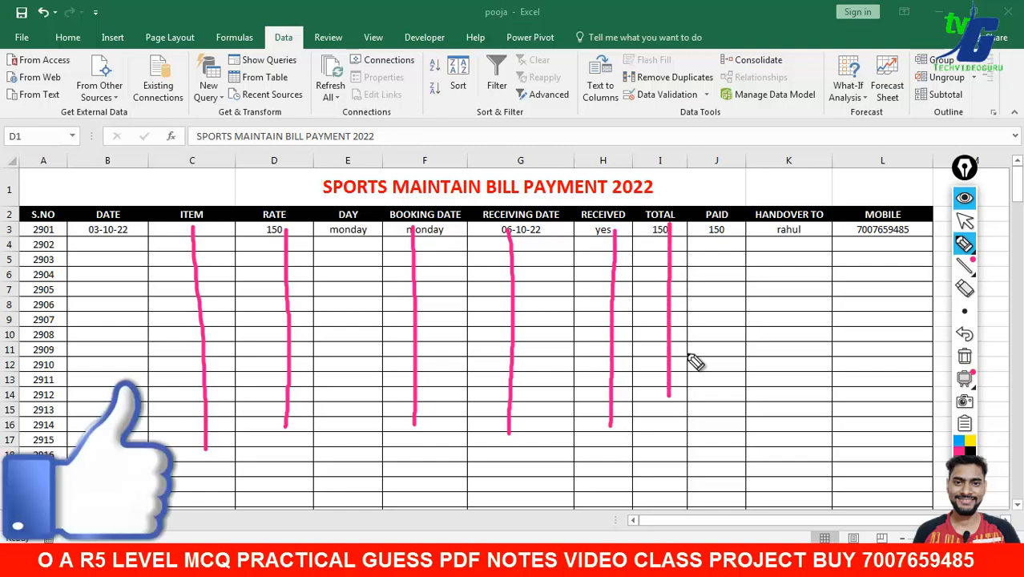
{"action": "left_click_drag", "start_coordinate": [718, 233], "coordinate": [710, 426]}
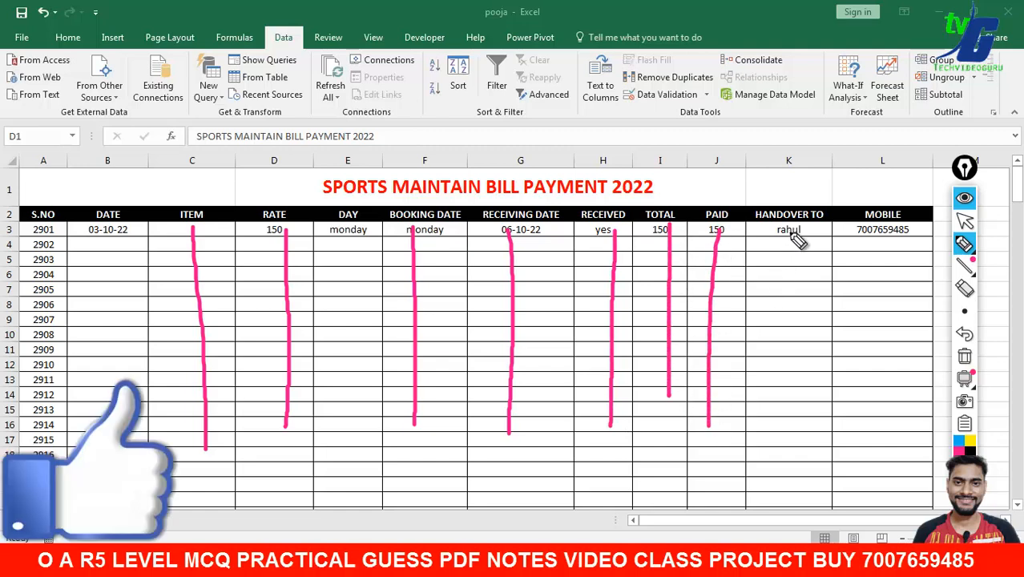
{"action": "left_click_drag", "start_coordinate": [789, 232], "coordinate": [789, 412]}
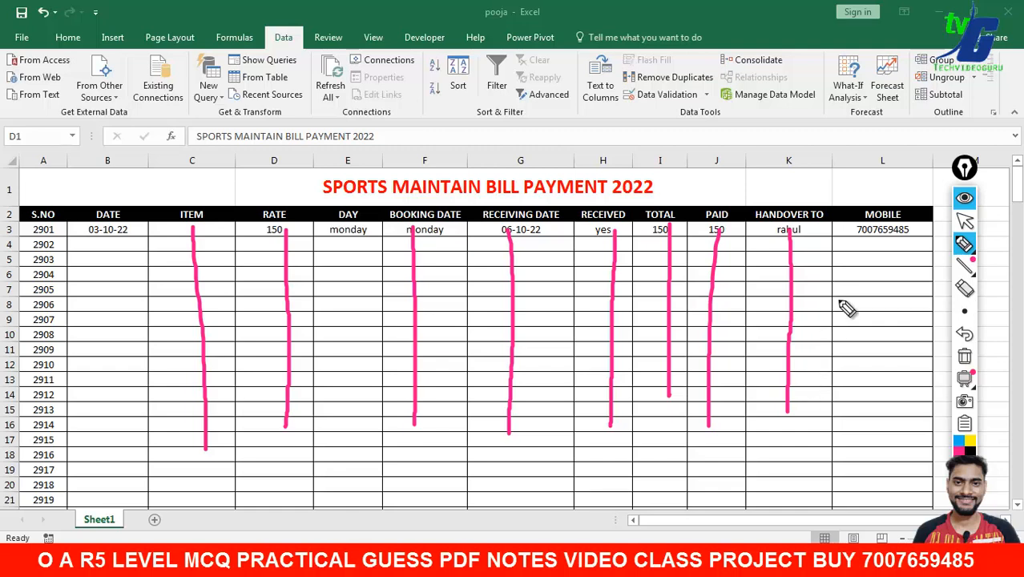
{"action": "left_click_drag", "start_coordinate": [880, 232], "coordinate": [896, 441]}
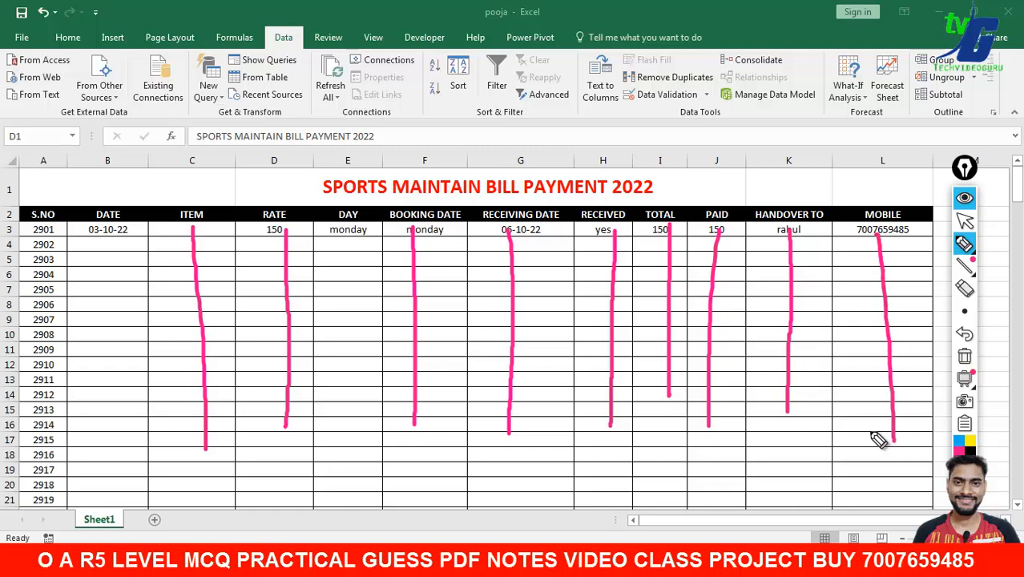
{"action": "left_click_drag", "start_coordinate": [124, 244], "coordinate": [101, 366]}
{"action": "left_click_drag", "start_coordinate": [44, 230], "coordinate": [32, 374]}
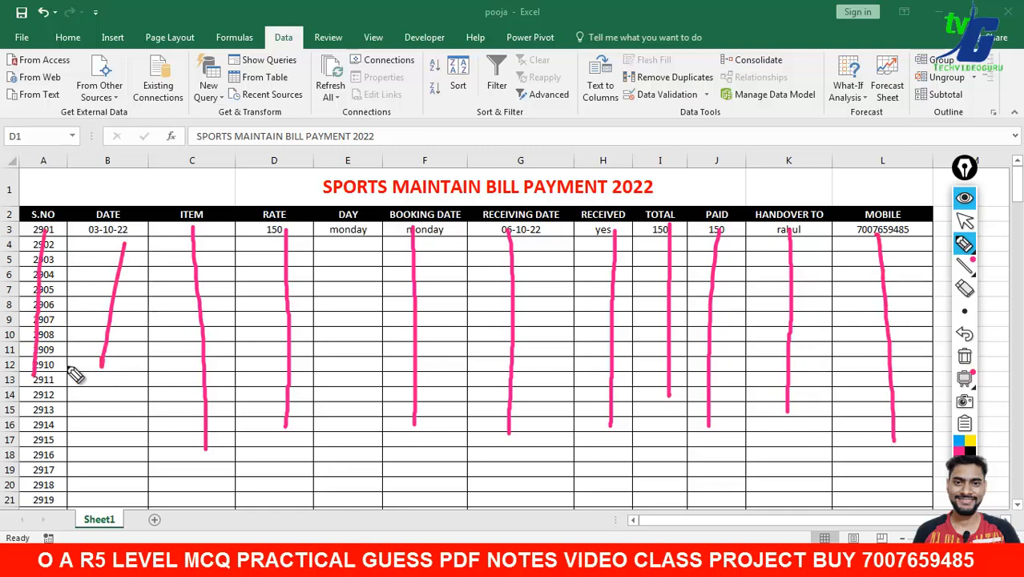
{"action": "left_click", "coordinate": [966, 358]}
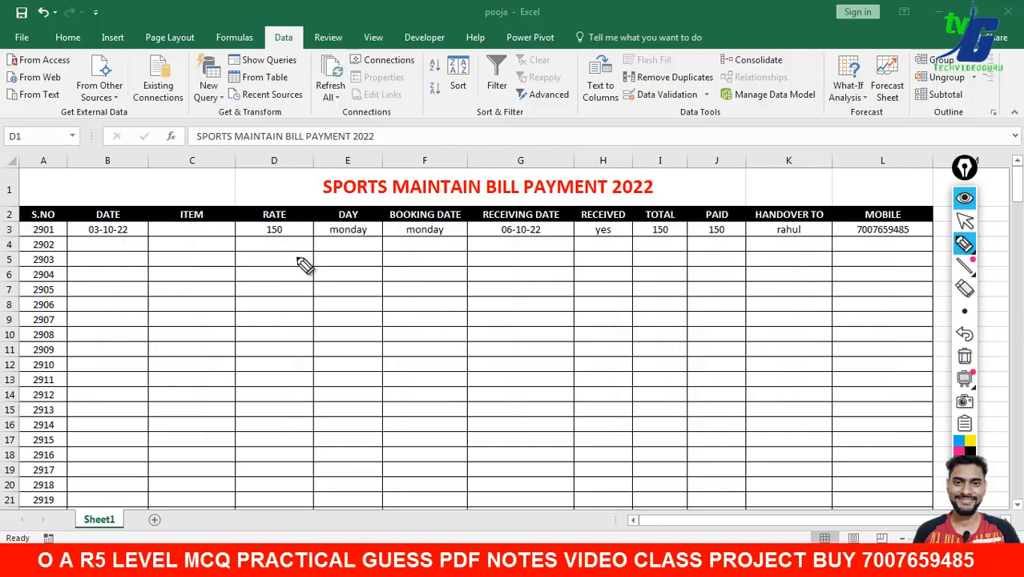
{"action": "left_click_drag", "start_coordinate": [230, 241], "coordinate": [217, 443]}
{"action": "mouse_move", "coordinate": [230, 241]}
{"action": "left_mouse_down"}
{"action": "mouse_move", "coordinate": [342, 241]}
{"action": "mouse_move", "coordinate": [256, 458]}
{"action": "mouse_move", "coordinate": [228, 430]}
{"action": "left_mouse_up"}
{"action": "mouse_move", "coordinate": [252, 256]}
{"action": "left_mouse_down"}
{"action": "mouse_move", "coordinate": [290, 255]}
{"action": "mouse_move", "coordinate": [277, 279]}
{"action": "left_mouse_up"}
{"action": "left_click_drag", "start_coordinate": [255, 313], "coordinate": [287, 314]}
{"action": "left_click_drag", "start_coordinate": [271, 352], "coordinate": [274, 410]}
{"action": "left_click_drag", "start_coordinate": [269, 419], "coordinate": [294, 420]}
{"action": "left_click_drag", "start_coordinate": [362, 339], "coordinate": [471, 338]}
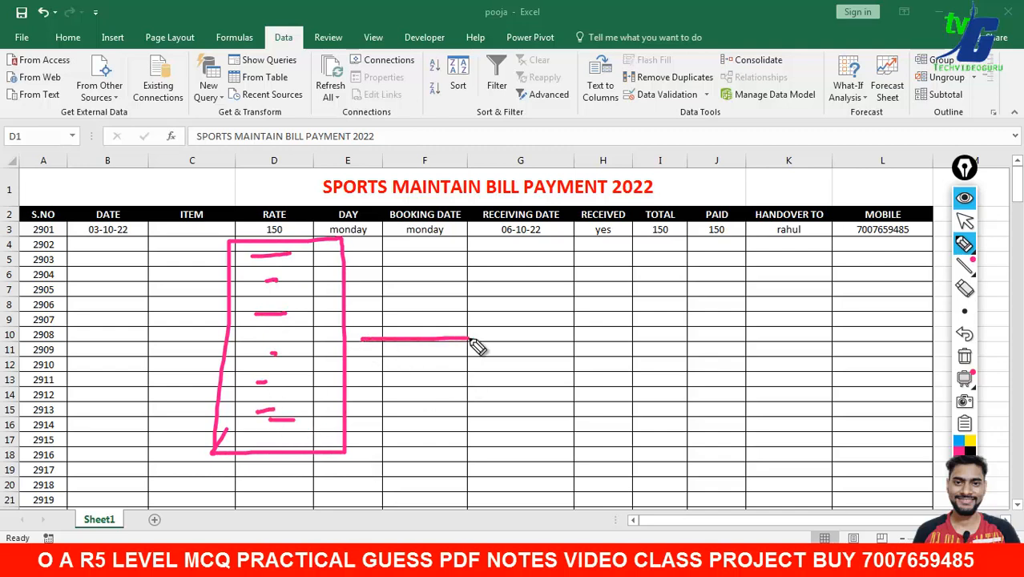
{"action": "mouse_move", "coordinate": [526, 261]}
{"action": "left_mouse_down"}
{"action": "mouse_move", "coordinate": [537, 391]}
{"action": "mouse_move", "coordinate": [708, 241]}
{"action": "mouse_move", "coordinate": [716, 369]}
{"action": "mouse_move", "coordinate": [536, 396]}
{"action": "left_mouse_up"}
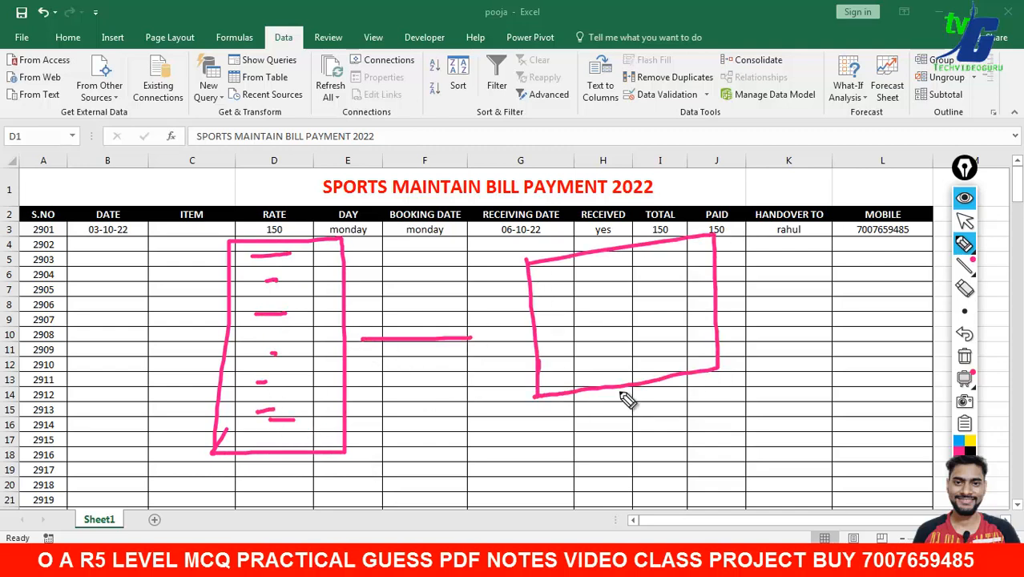
{"action": "mouse_move", "coordinate": [619, 391]}
{"action": "left_mouse_down"}
{"action": "mouse_move", "coordinate": [677, 400]}
{"action": "mouse_move", "coordinate": [618, 391]}
{"action": "left_mouse_up"}
{"action": "mouse_move", "coordinate": [778, 272]}
{"action": "left_mouse_down"}
{"action": "mouse_move", "coordinate": [783, 405]}
{"action": "mouse_move", "coordinate": [829, 269]}
{"action": "mouse_move", "coordinate": [834, 418]}
{"action": "left_mouse_up"}
{"action": "left_click_drag", "start_coordinate": [834, 418], "coordinate": [760, 424]}
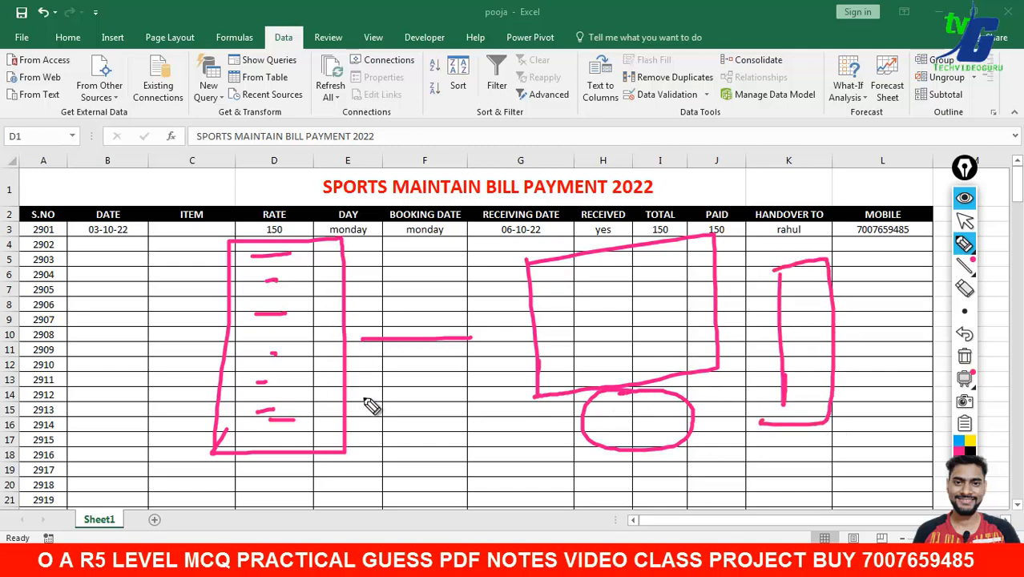
{"action": "mouse_move", "coordinate": [364, 391]}
{"action": "left_mouse_down"}
{"action": "mouse_move", "coordinate": [393, 394]}
{"action": "mouse_move", "coordinate": [415, 412]}
{"action": "mouse_move", "coordinate": [455, 391]}
{"action": "left_mouse_up"}
{"action": "mouse_move", "coordinate": [402, 434]}
{"action": "left_mouse_down"}
{"action": "mouse_move", "coordinate": [404, 454]}
{"action": "mouse_move", "coordinate": [414, 452]}
{"action": "left_mouse_up"}
{"action": "left_click_drag", "start_coordinate": [422, 436], "coordinate": [452, 420]}
{"action": "left_click_drag", "start_coordinate": [411, 474], "coordinate": [464, 474]}
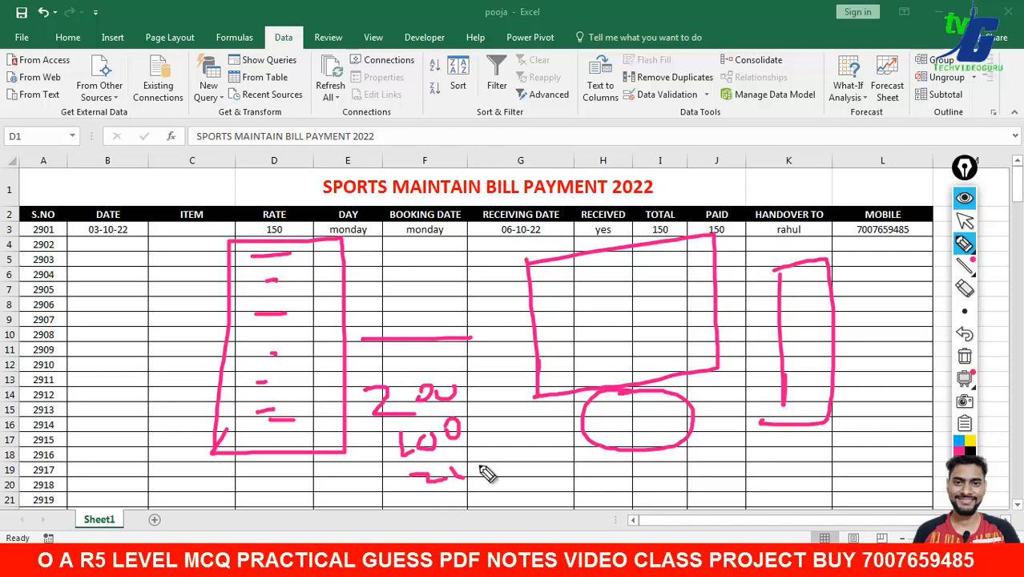
{"action": "left_click", "coordinate": [479, 461]}
{"action": "mouse_move", "coordinate": [483, 410]}
{"action": "left_mouse_down"}
{"action": "mouse_move", "coordinate": [571, 346]}
{"action": "mouse_move", "coordinate": [568, 365]}
{"action": "left_mouse_up"}
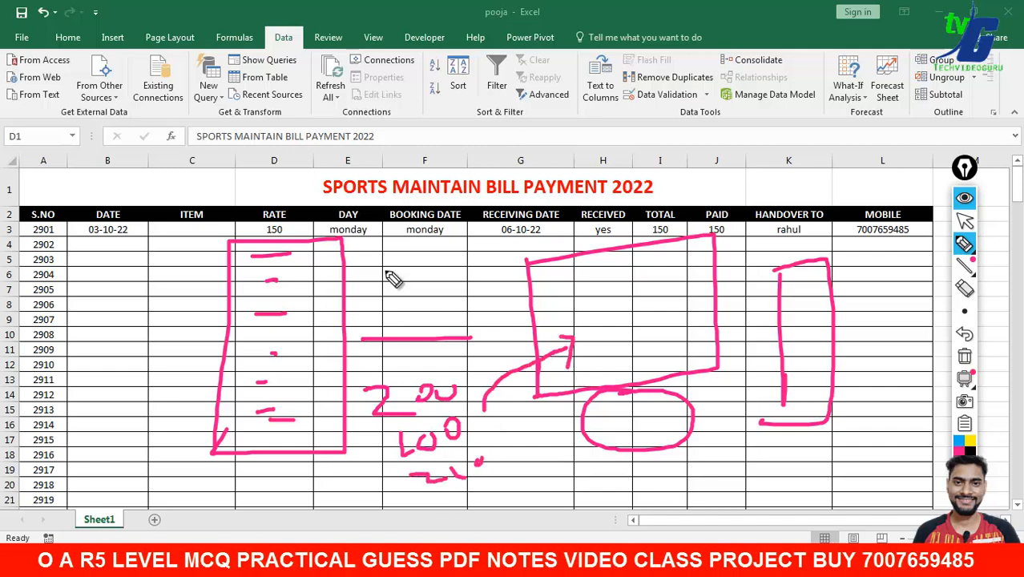
{"action": "mouse_move", "coordinate": [287, 190]}
{"action": "left_mouse_down"}
{"action": "mouse_move", "coordinate": [319, 225]}
{"action": "mouse_move", "coordinate": [343, 198]}
{"action": "left_mouse_up"}
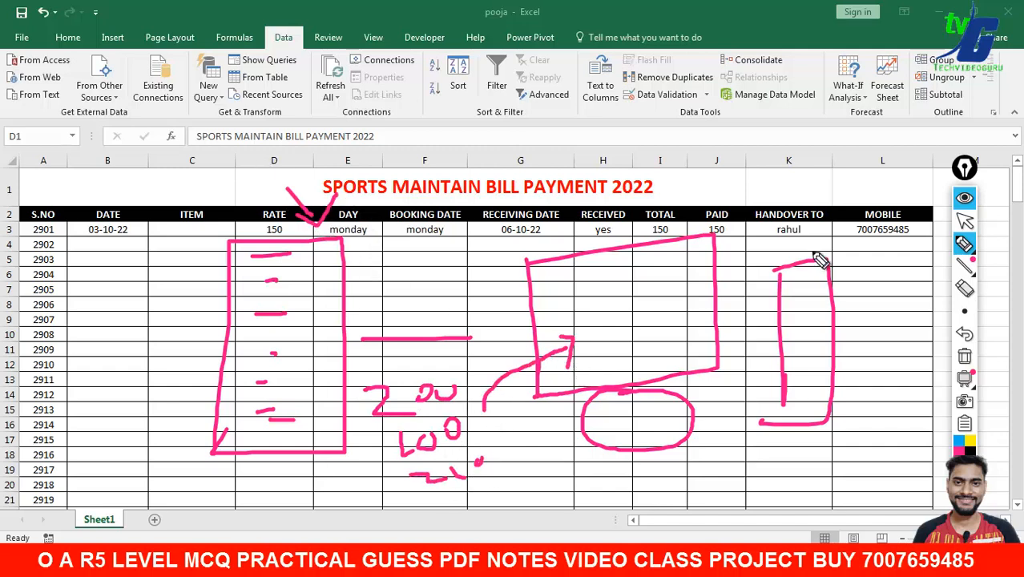
{"action": "left_click", "coordinate": [965, 356]}
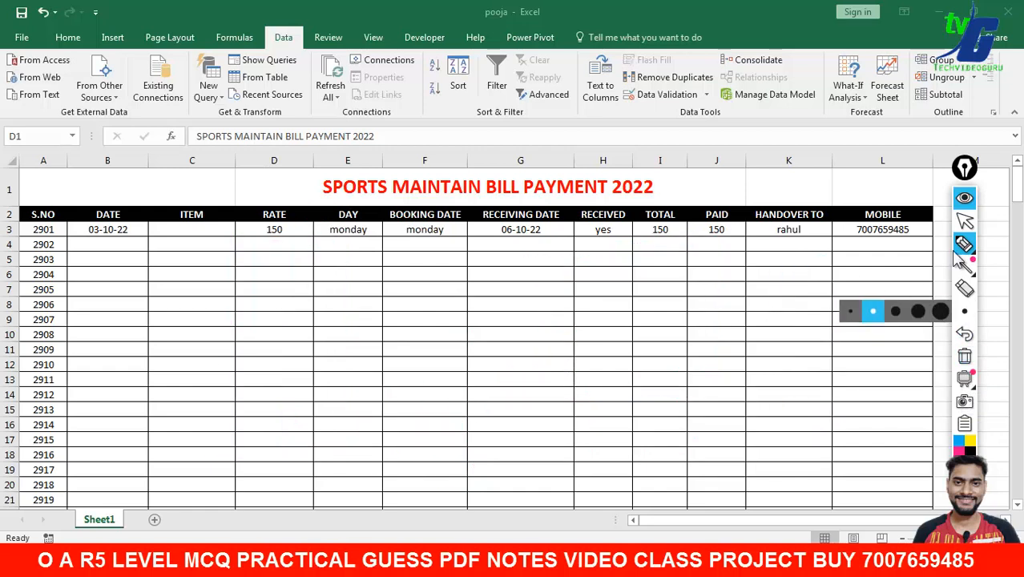
- Clear the S.NO serial numbers from 2901 onward in column A and return to A3
{"action": "left_click", "coordinate": [965, 222]}
{"action": "left_click_drag", "start_coordinate": [970, 178], "coordinate": [984, 178]}
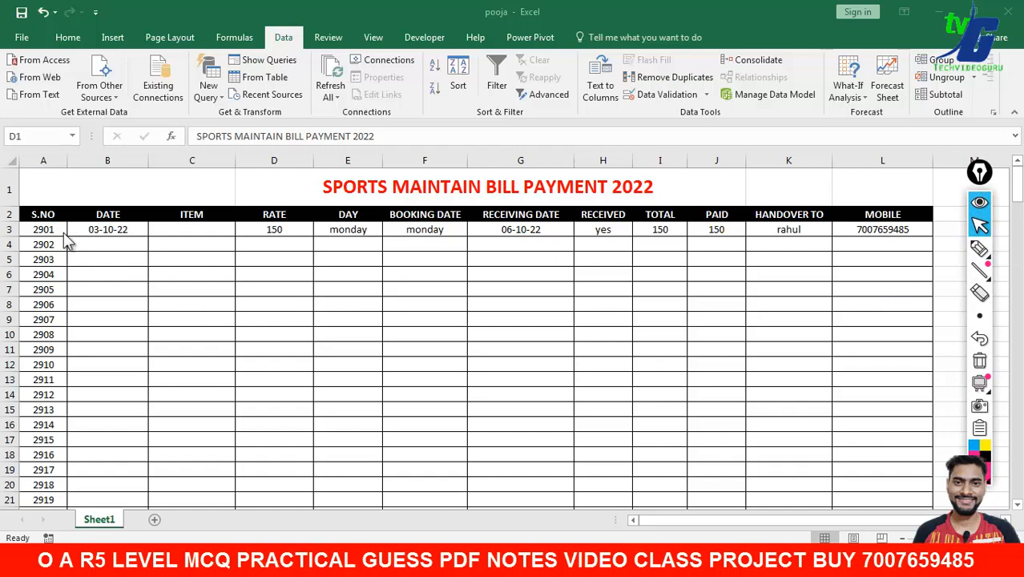
{"action": "left_click_drag", "start_coordinate": [48, 230], "coordinate": [56, 485]}
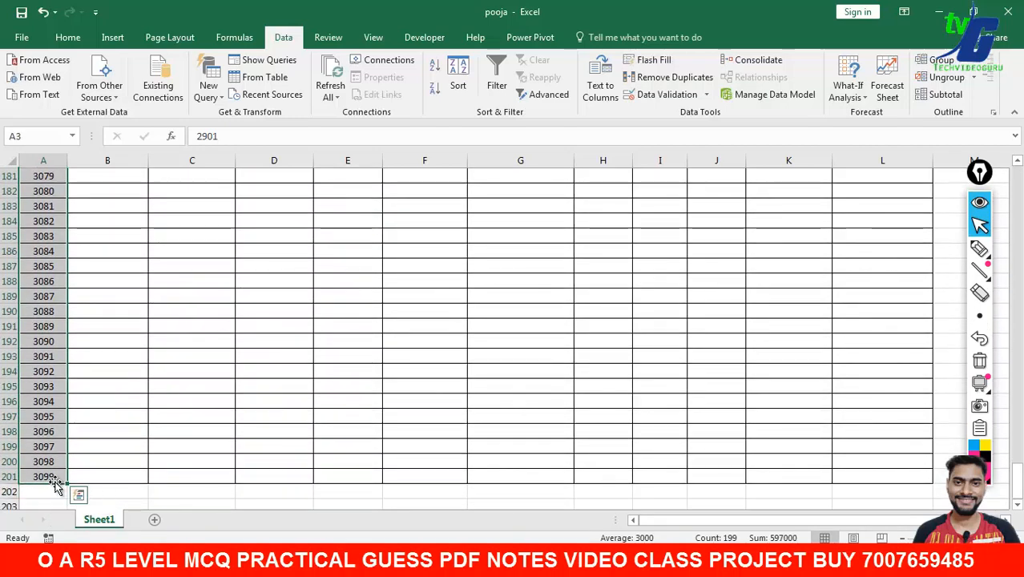
{"action": "key", "text": "Delete"}
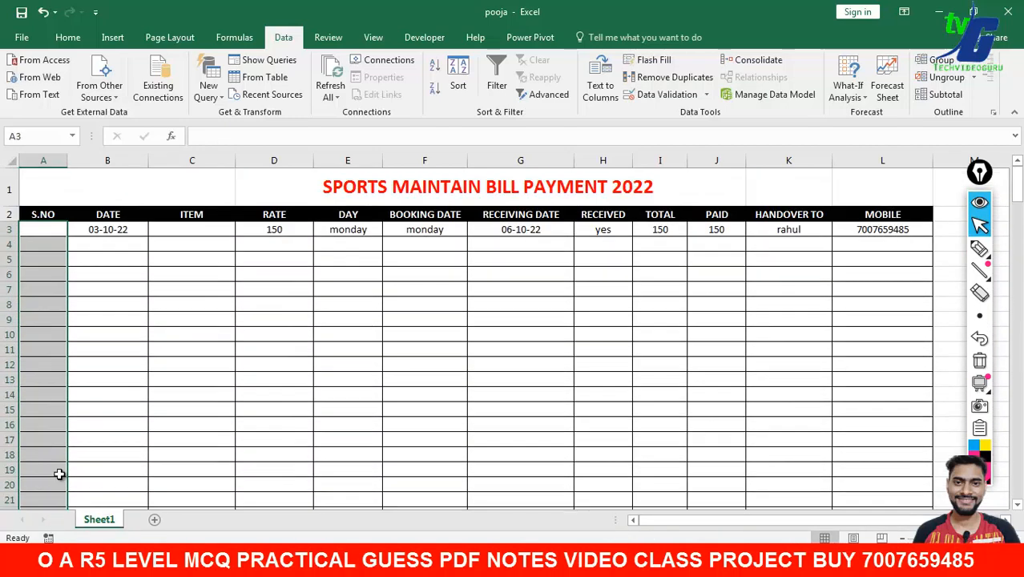
{"action": "left_click", "coordinate": [189, 392]}
{"action": "left_click", "coordinate": [41, 231]}
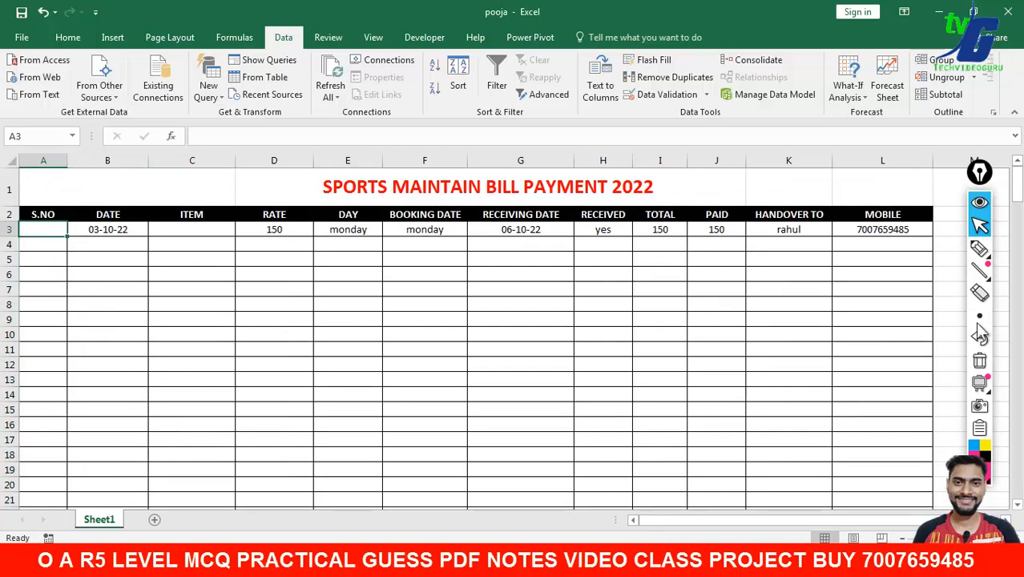
{"action": "left_click", "coordinate": [980, 249]}
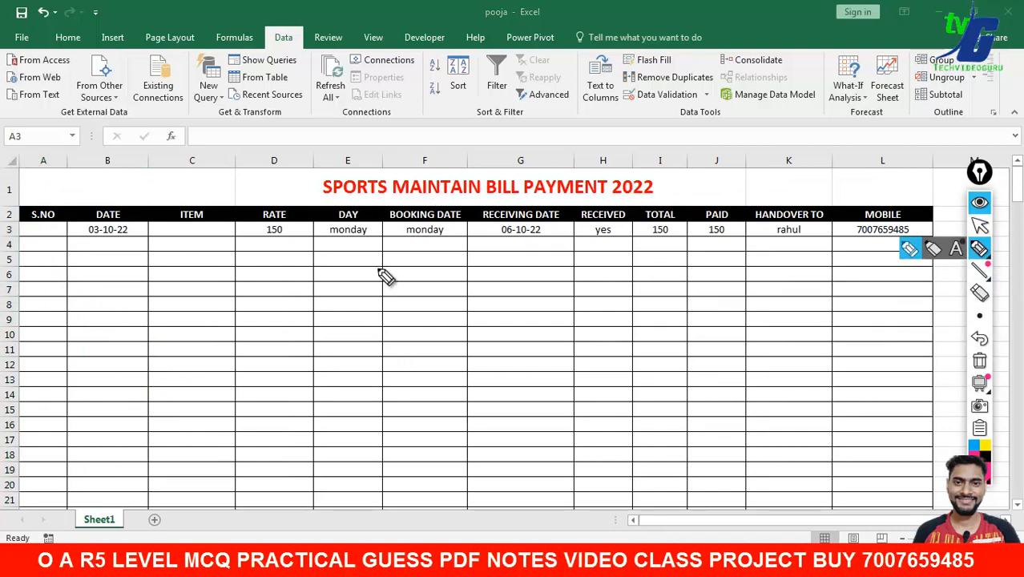
{"action": "left_click_drag", "start_coordinate": [378, 268], "coordinate": [386, 415]}
{"action": "left_click_drag", "start_coordinate": [485, 259], "coordinate": [509, 256]}
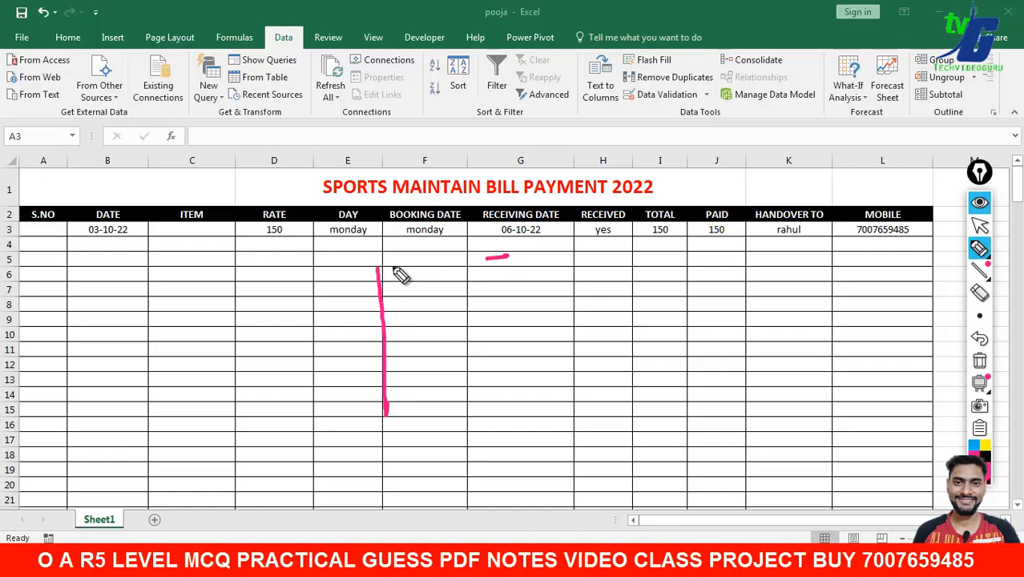
{"action": "mouse_move", "coordinate": [378, 268]}
{"action": "left_mouse_down"}
{"action": "mouse_move", "coordinate": [549, 258]}
{"action": "mouse_move", "coordinate": [415, 408]}
{"action": "mouse_move", "coordinate": [383, 410]}
{"action": "left_mouse_up"}
{"action": "left_click_drag", "start_coordinate": [383, 293], "coordinate": [526, 288]}
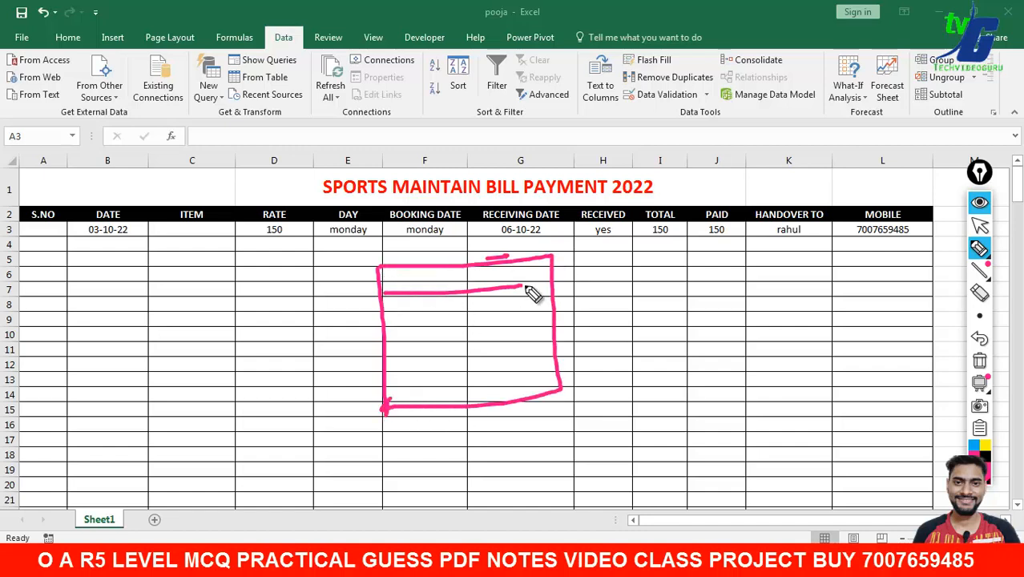
{"action": "left_click_drag", "start_coordinate": [410, 267], "coordinate": [411, 293]}
{"action": "mouse_move", "coordinate": [438, 275]}
{"action": "left_mouse_down"}
{"action": "mouse_move", "coordinate": [444, 295]}
{"action": "mouse_move", "coordinate": [480, 293]}
{"action": "left_mouse_up"}
{"action": "left_click_drag", "start_coordinate": [521, 260], "coordinate": [522, 286]}
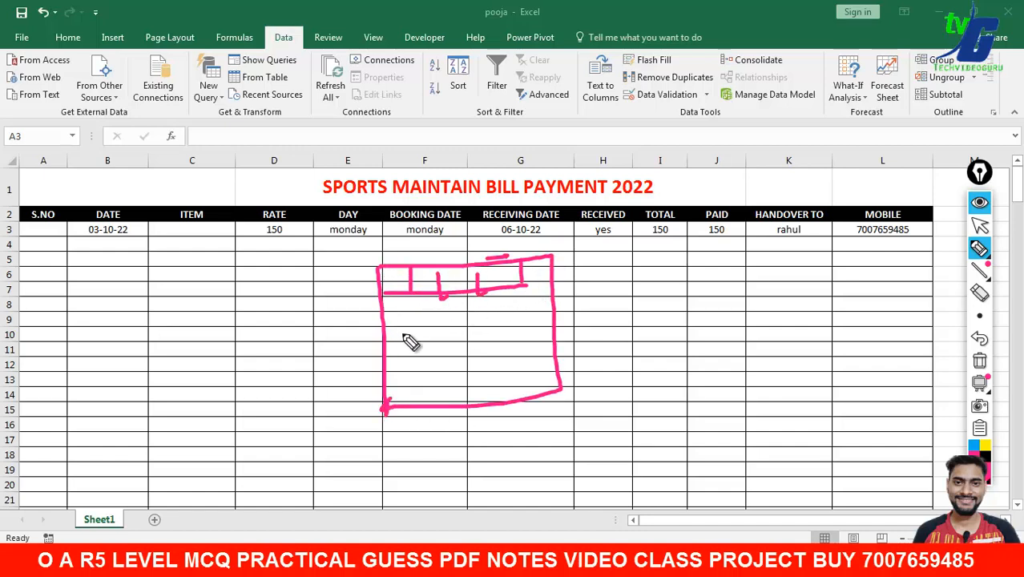
{"action": "mouse_move", "coordinate": [694, 240]}
{"action": "left_mouse_down"}
{"action": "mouse_move", "coordinate": [720, 429]}
{"action": "mouse_move", "coordinate": [908, 418]}
{"action": "mouse_move", "coordinate": [725, 443]}
{"action": "left_mouse_up"}
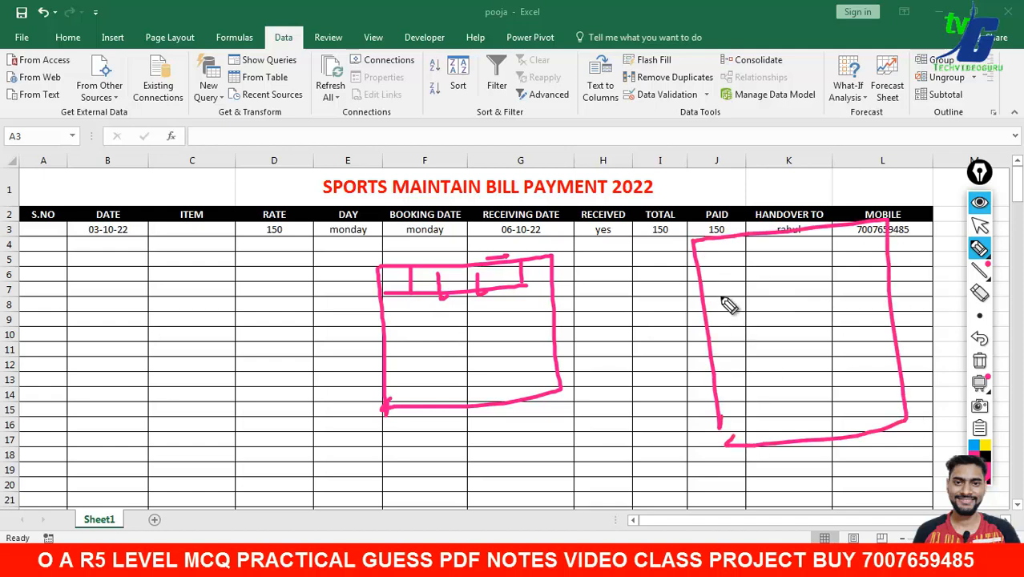
{"action": "left_click_drag", "start_coordinate": [727, 269], "coordinate": [840, 255]}
{"action": "left_click_drag", "start_coordinate": [773, 307], "coordinate": [818, 302]}
{"action": "mouse_move", "coordinate": [754, 345]}
{"action": "left_mouse_down"}
{"action": "mouse_move", "coordinate": [770, 344]}
{"action": "mouse_move", "coordinate": [791, 369]}
{"action": "left_mouse_up"}
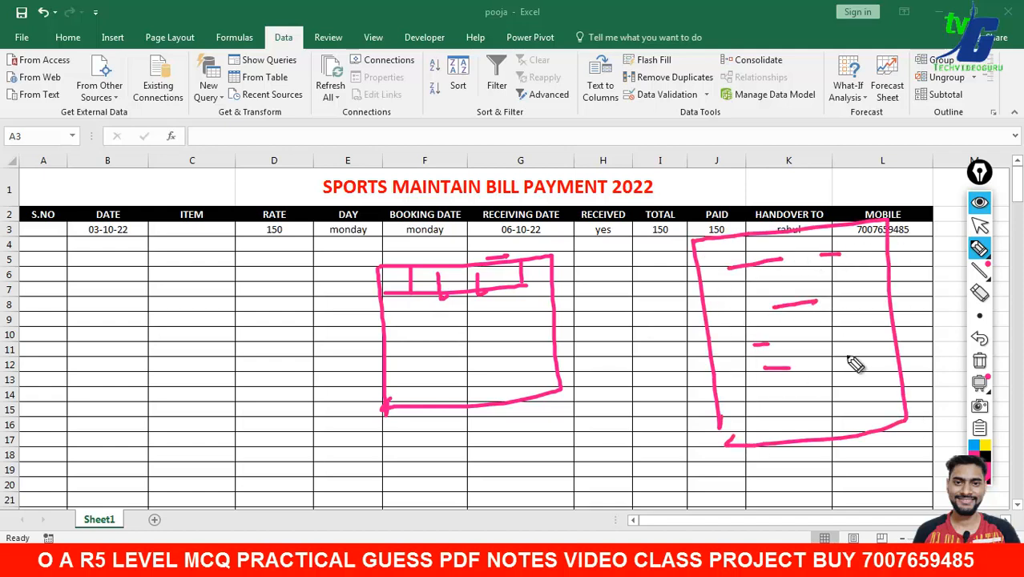
{"action": "left_click_drag", "start_coordinate": [840, 340], "coordinate": [851, 335]}
{"action": "left_click_drag", "start_coordinate": [845, 355], "coordinate": [856, 351]}
{"action": "left_click_drag", "start_coordinate": [746, 415], "coordinate": [784, 414]}
{"action": "left_click_drag", "start_coordinate": [848, 410], "coordinate": [875, 405]}
{"action": "left_click_drag", "start_coordinate": [858, 391], "coordinate": [876, 385]}
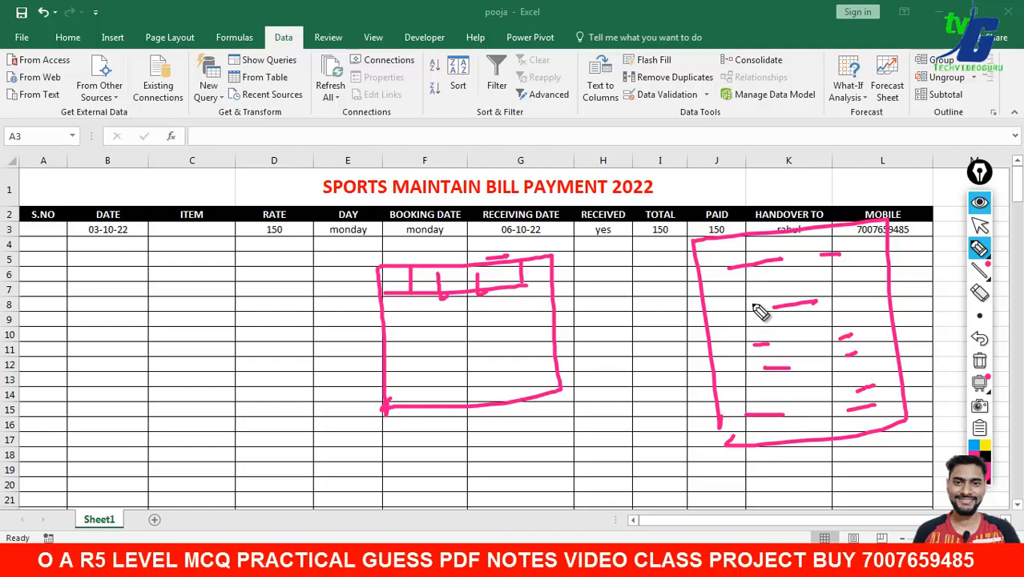
{"action": "mouse_move", "coordinate": [704, 278]}
{"action": "left_mouse_down"}
{"action": "mouse_move", "coordinate": [724, 279]}
{"action": "mouse_move", "coordinate": [294, 218]}
{"action": "left_mouse_up"}
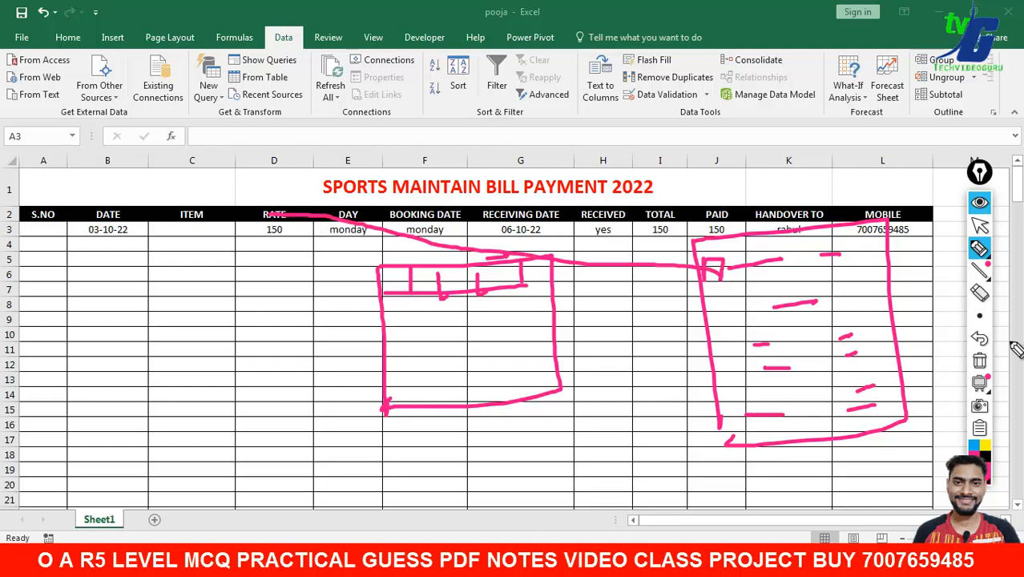
{"action": "left_click", "coordinate": [980, 361]}
{"action": "left_click", "coordinate": [979, 226]}
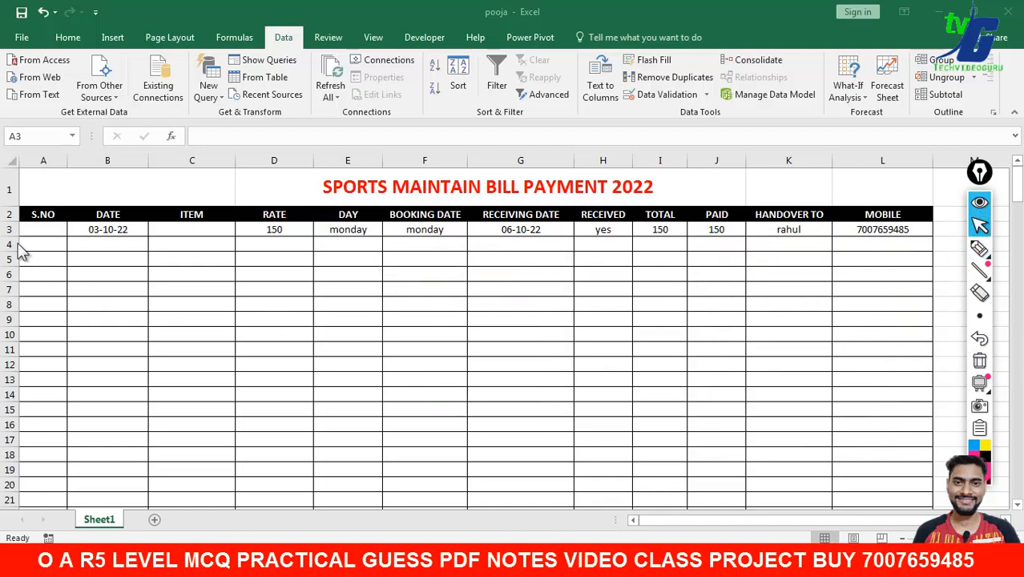
- Enter serials 100 in A3 and 101 in A4, then extend the series down to 118
{"action": "left_click", "coordinate": [39, 227]}
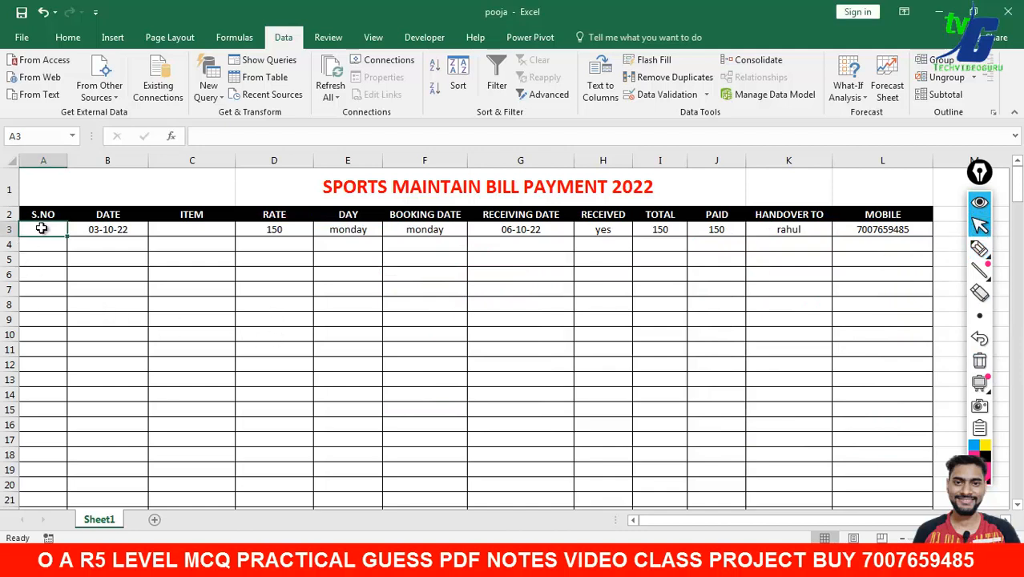
{"action": "type", "text": "100"}
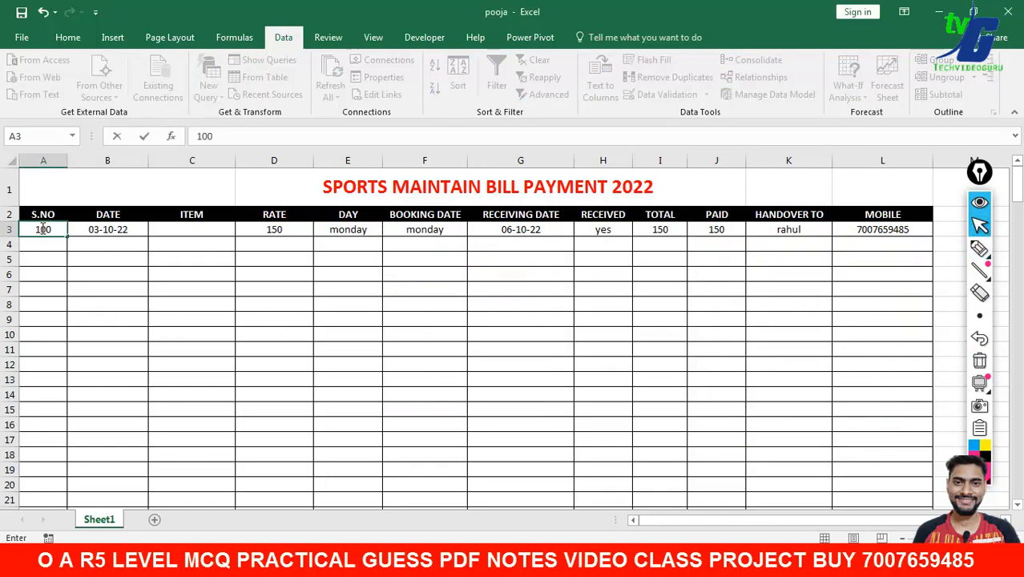
{"action": "left_click", "coordinate": [39, 249]}
{"action": "type", "text": "101"}
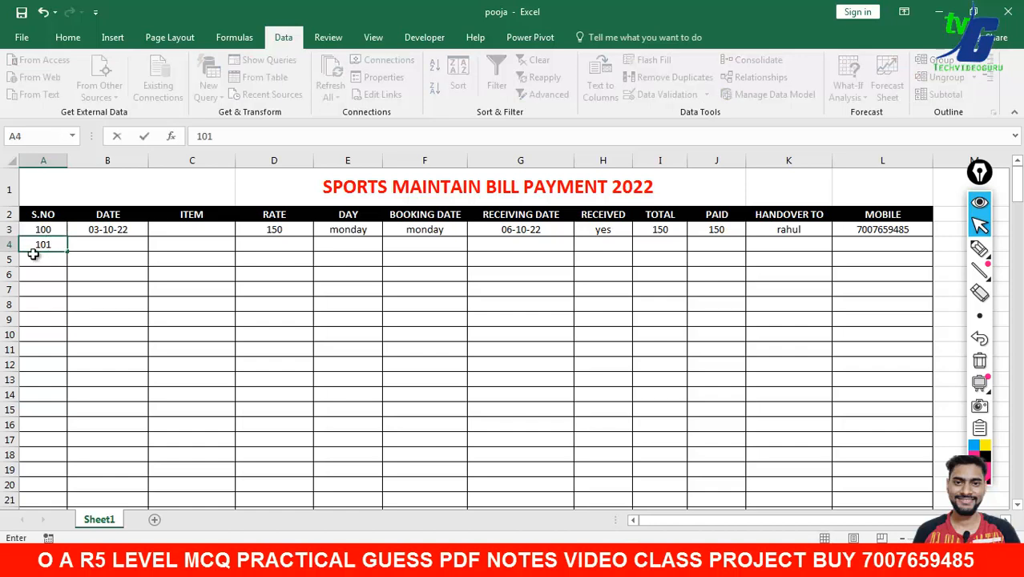
{"action": "key", "text": "Return"}
{"action": "left_click", "coordinate": [63, 232]}
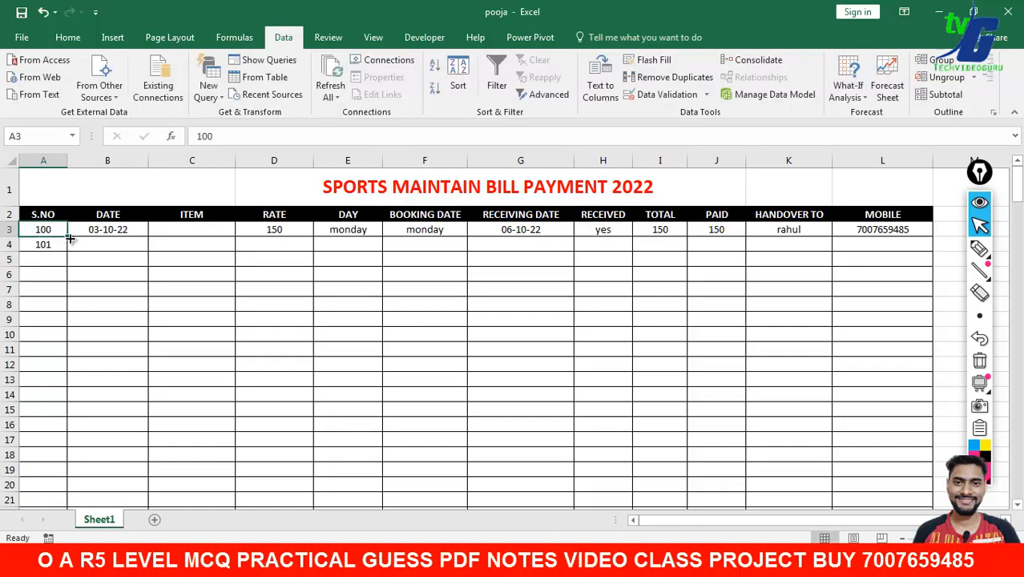
{"action": "left_click_drag", "start_coordinate": [54, 235], "coordinate": [63, 502]}
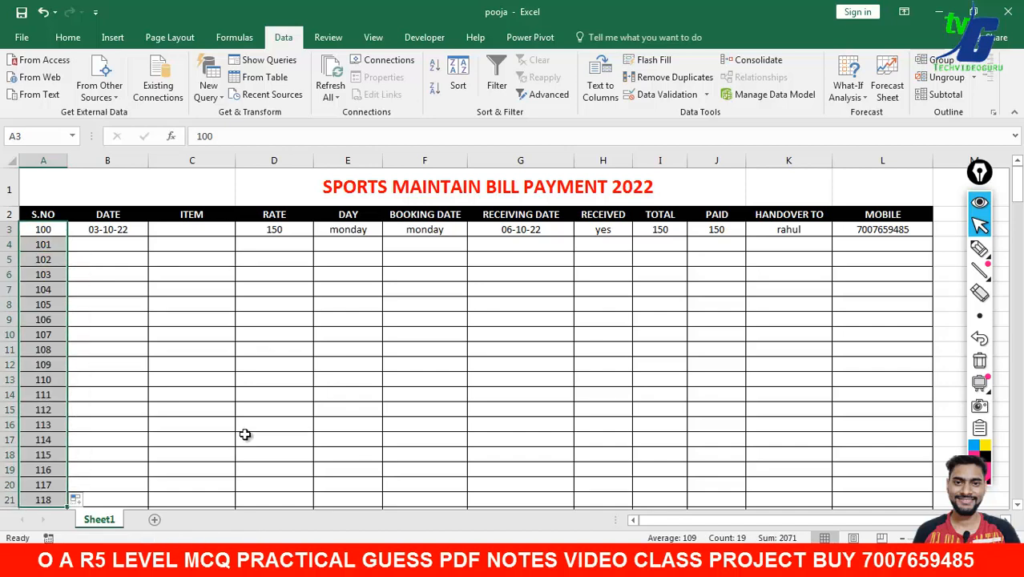
- Enter 04 in B4 and fill daily dates from 03-10-22 down to 21-10-22
{"action": "left_click", "coordinate": [119, 232]}
{"action": "left_click", "coordinate": [117, 248]}
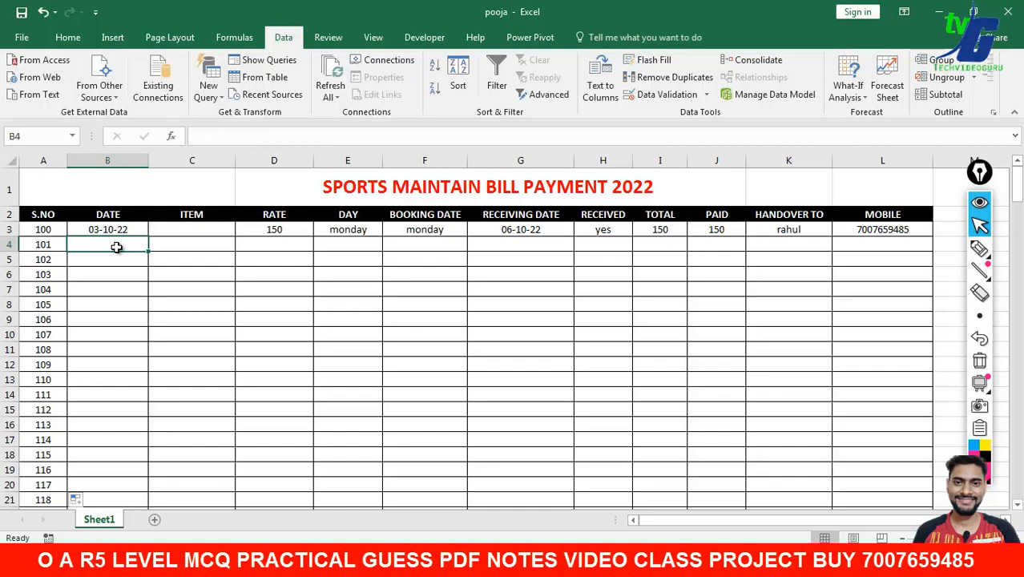
{"action": "type", "text": "04-10-22"}
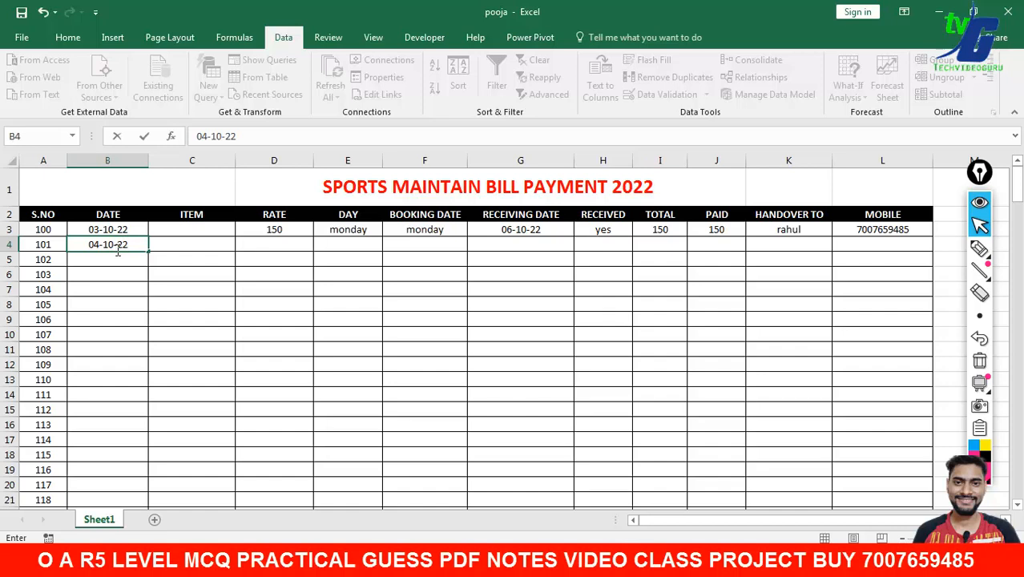
{"action": "key", "text": "Return"}
{"action": "left_click_drag", "start_coordinate": [132, 234], "coordinate": [139, 501]}
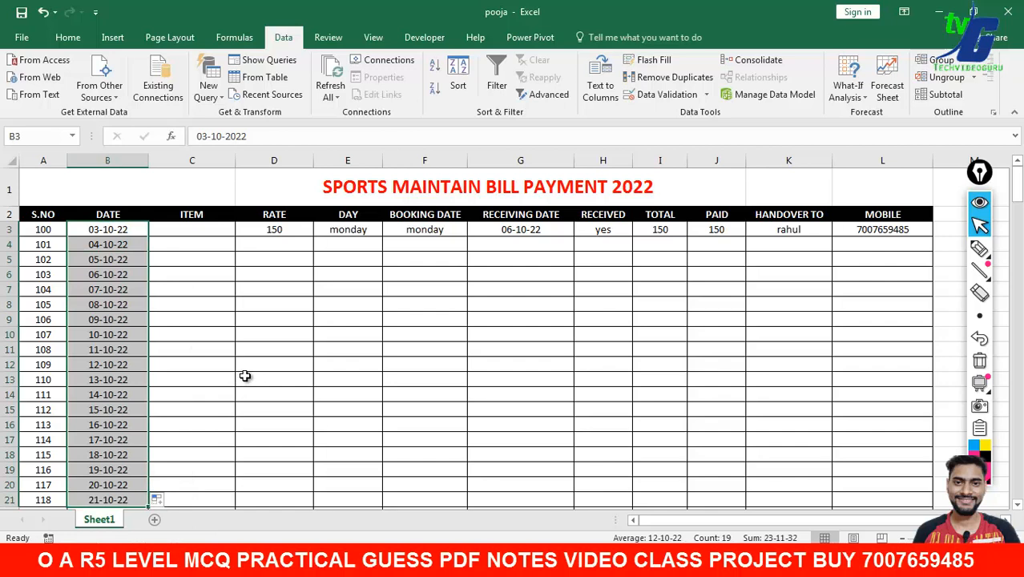
- Check the filled dates and the RATE cells, 150 in D3 and empty D4
{"action": "left_click", "coordinate": [98, 230]}
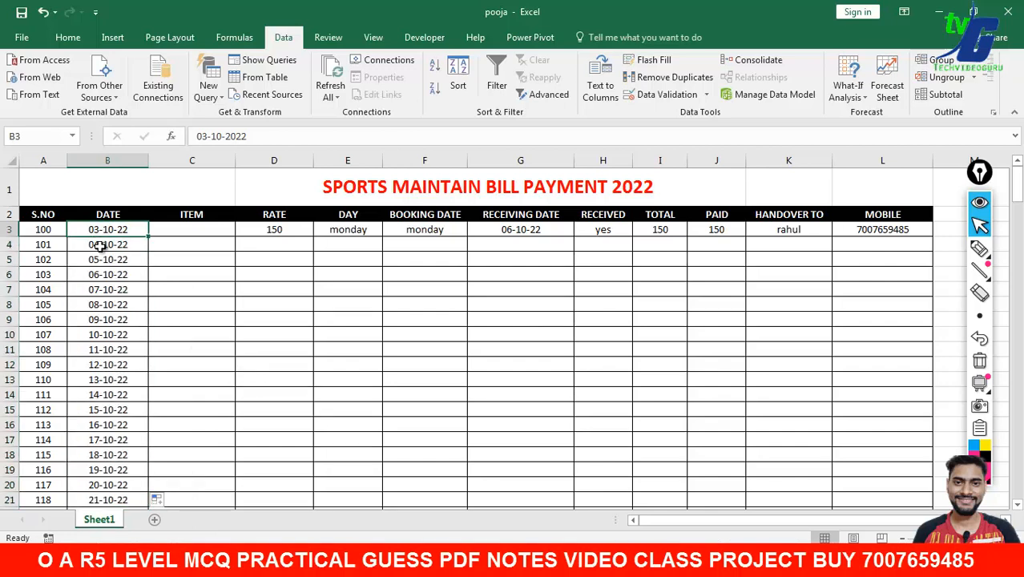
{"action": "left_click", "coordinate": [98, 247]}
{"action": "left_click", "coordinate": [103, 260]}
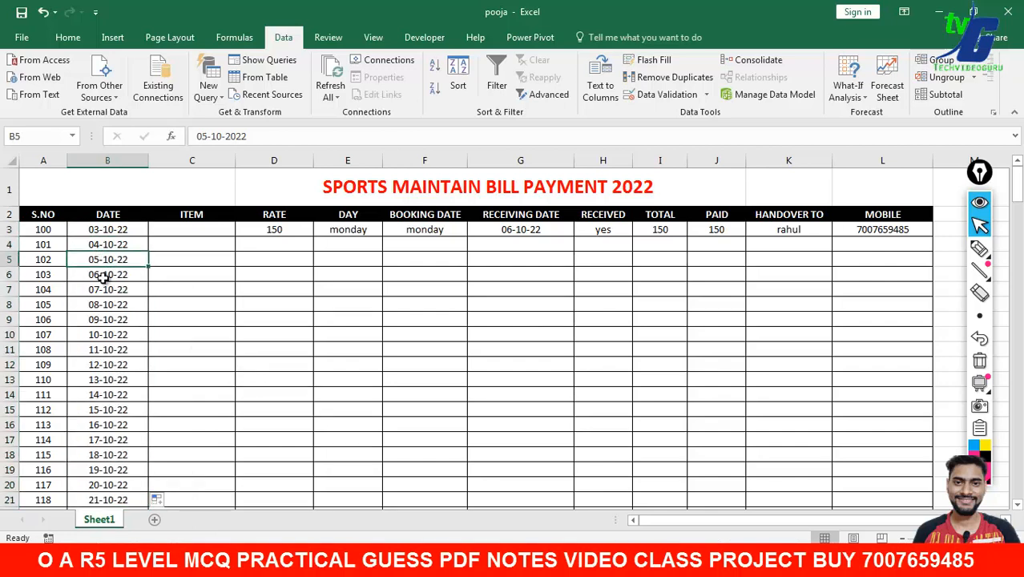
{"action": "left_click", "coordinate": [104, 274]}
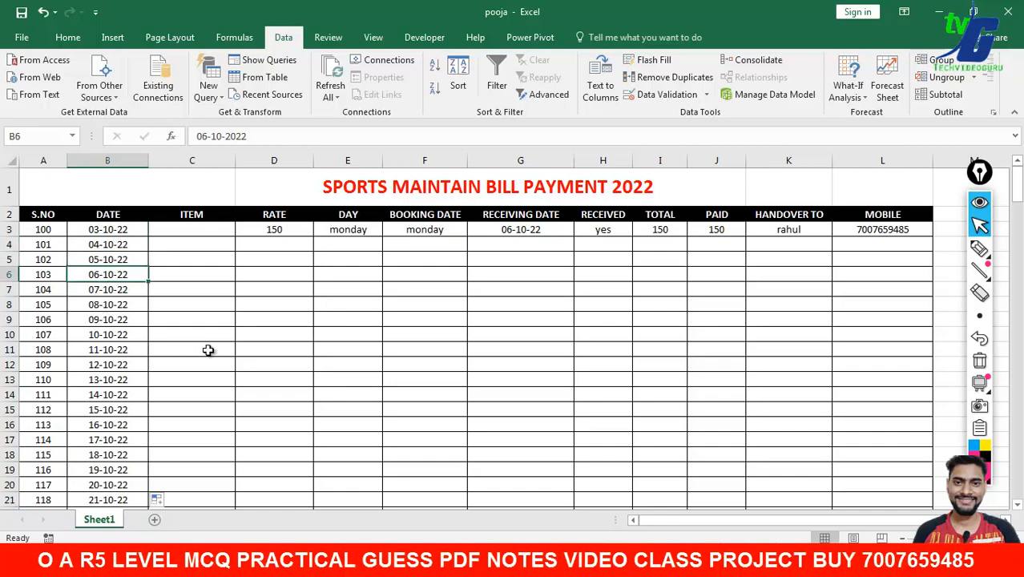
{"action": "left_click", "coordinate": [274, 231]}
{"action": "left_click", "coordinate": [287, 251]}
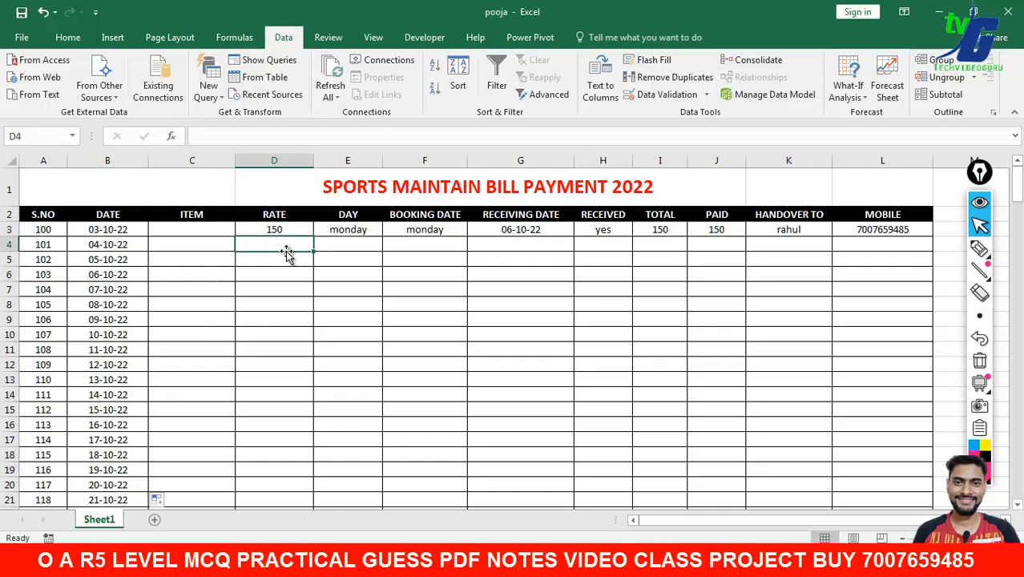
{"action": "left_click", "coordinate": [979, 249]}
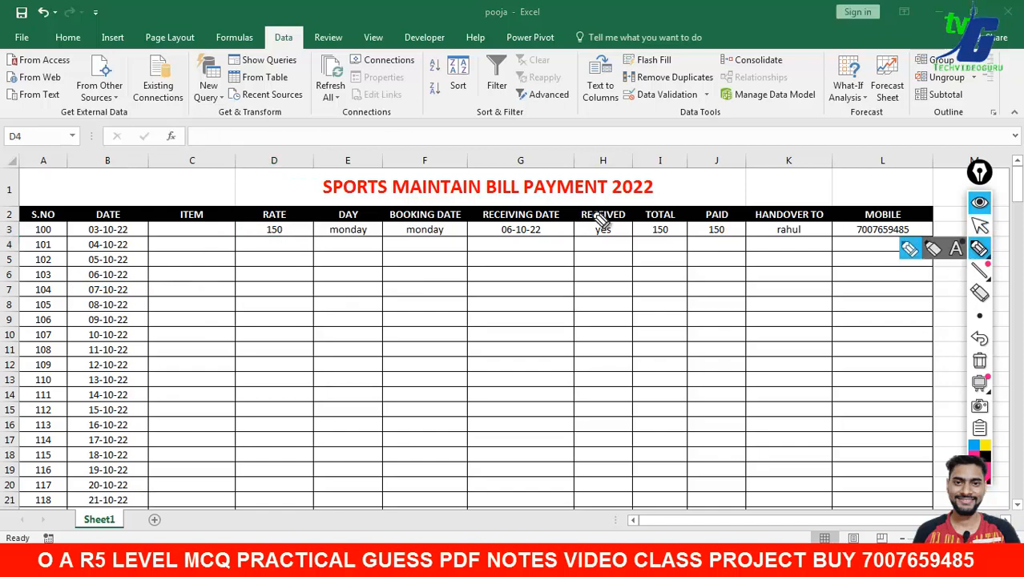
{"action": "left_click_drag", "start_coordinate": [265, 189], "coordinate": [327, 170]}
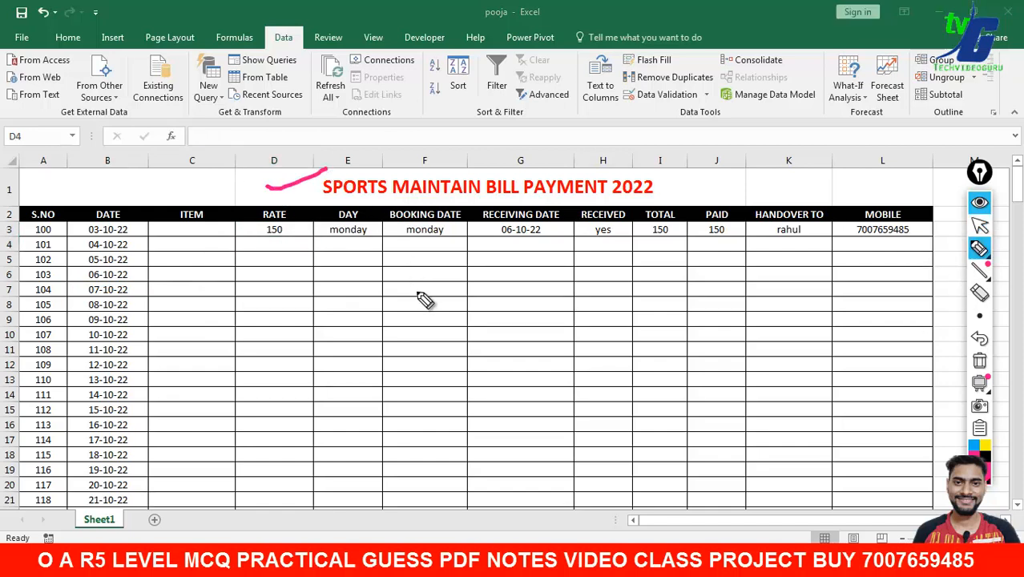
{"action": "mouse_move", "coordinate": [361, 286]}
{"action": "left_mouse_down"}
{"action": "mouse_move", "coordinate": [366, 343]}
{"action": "mouse_move", "coordinate": [464, 305]}
{"action": "mouse_move", "coordinate": [574, 315]}
{"action": "left_mouse_up"}
{"action": "left_click_drag", "start_coordinate": [597, 255], "coordinate": [594, 311]}
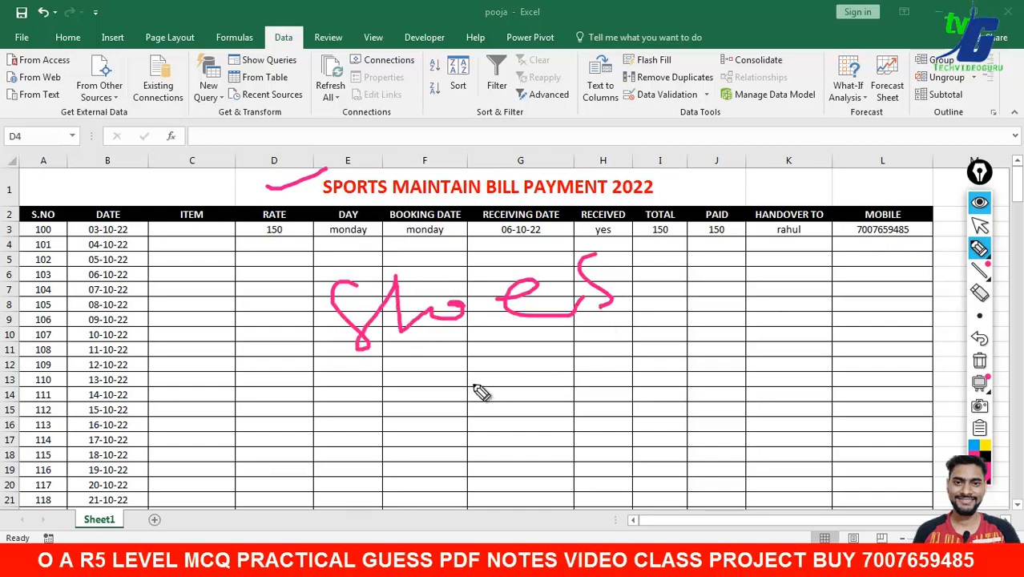
{"action": "mouse_move", "coordinate": [390, 388]}
{"action": "left_mouse_down"}
{"action": "mouse_move", "coordinate": [464, 373]}
{"action": "mouse_move", "coordinate": [500, 411]}
{"action": "left_mouse_up"}
{"action": "mouse_move", "coordinate": [519, 370]}
{"action": "left_mouse_down"}
{"action": "mouse_move", "coordinate": [559, 353]}
{"action": "mouse_move", "coordinate": [553, 386]}
{"action": "left_mouse_up"}
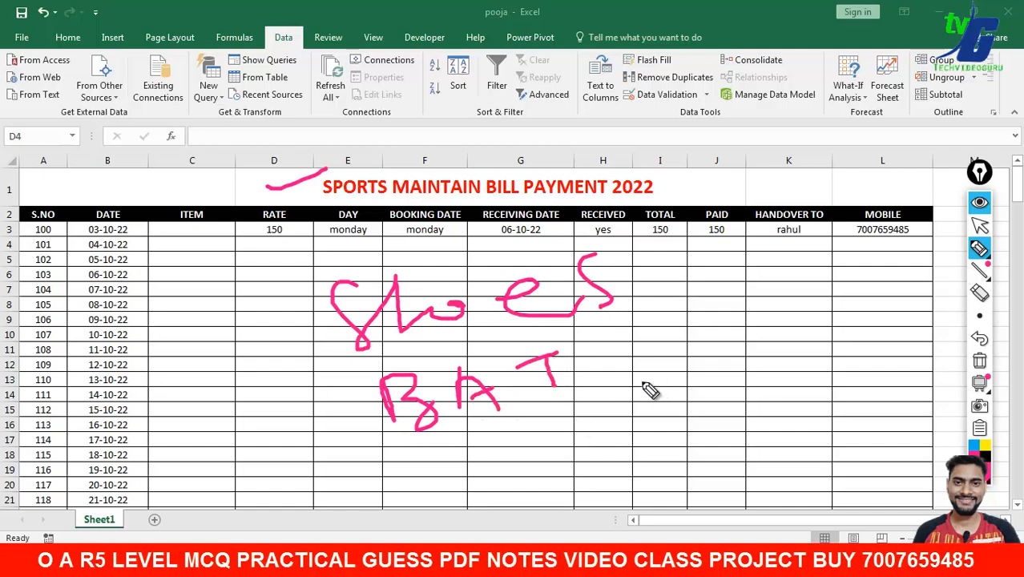
{"action": "mouse_move", "coordinate": [658, 331]}
{"action": "left_mouse_down"}
{"action": "mouse_move", "coordinate": [655, 375]}
{"action": "mouse_move", "coordinate": [743, 331]}
{"action": "mouse_move", "coordinate": [789, 327]}
{"action": "mouse_move", "coordinate": [799, 305]}
{"action": "left_mouse_up"}
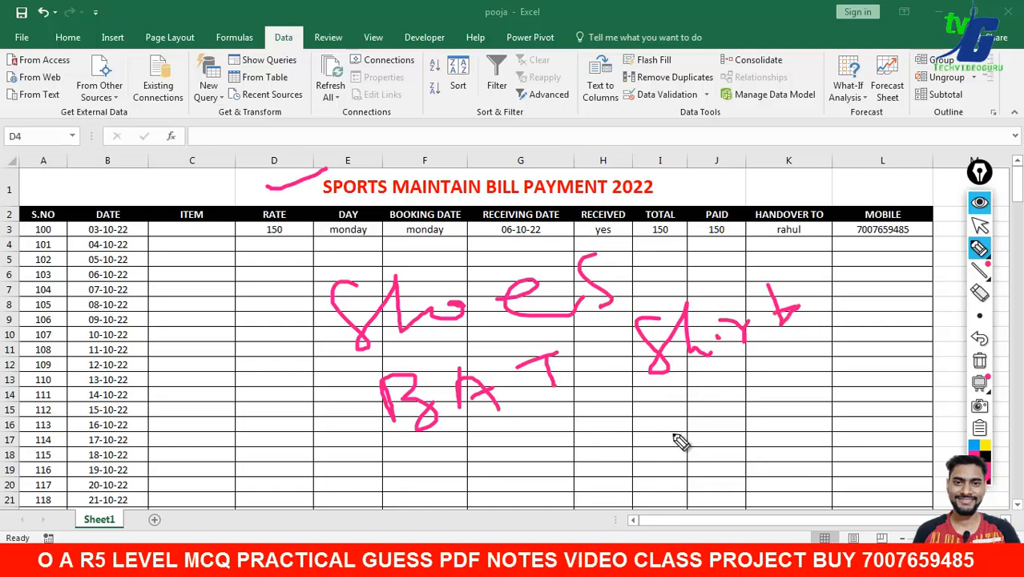
{"action": "mouse_move", "coordinate": [670, 413]}
{"action": "left_mouse_down"}
{"action": "mouse_move", "coordinate": [691, 408]}
{"action": "mouse_move", "coordinate": [683, 439]}
{"action": "mouse_move", "coordinate": [708, 424]}
{"action": "left_mouse_up"}
{"action": "left_click_drag", "start_coordinate": [739, 403], "coordinate": [765, 410]}
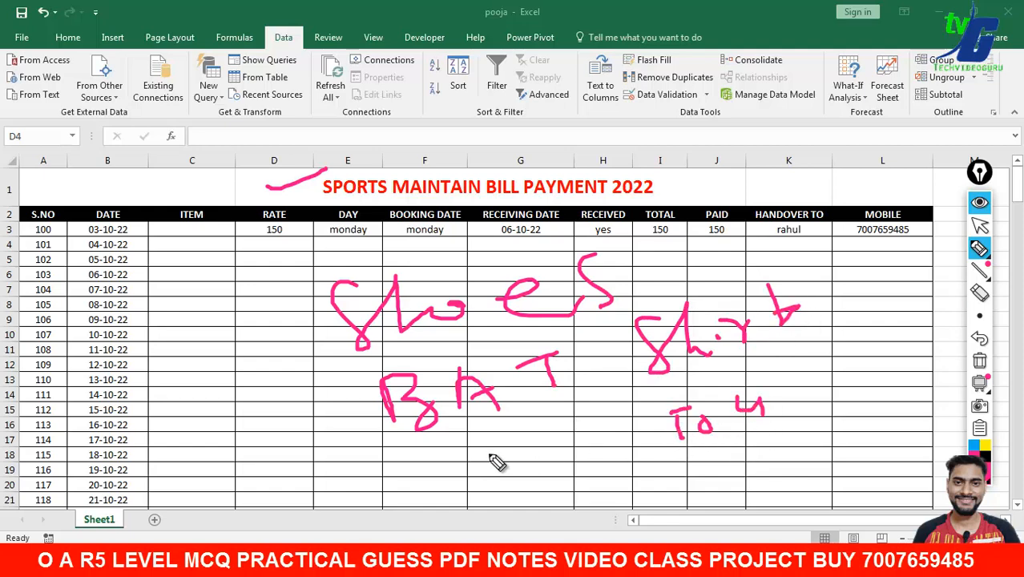
{"action": "mouse_move", "coordinate": [486, 449]}
{"action": "left_mouse_down"}
{"action": "mouse_move", "coordinate": [590, 448]}
{"action": "mouse_move", "coordinate": [617, 406]}
{"action": "left_mouse_up"}
{"action": "mouse_move", "coordinate": [291, 451]}
{"action": "left_mouse_down"}
{"action": "mouse_move", "coordinate": [311, 428]}
{"action": "mouse_move", "coordinate": [322, 449]}
{"action": "mouse_move", "coordinate": [375, 429]}
{"action": "left_mouse_up"}
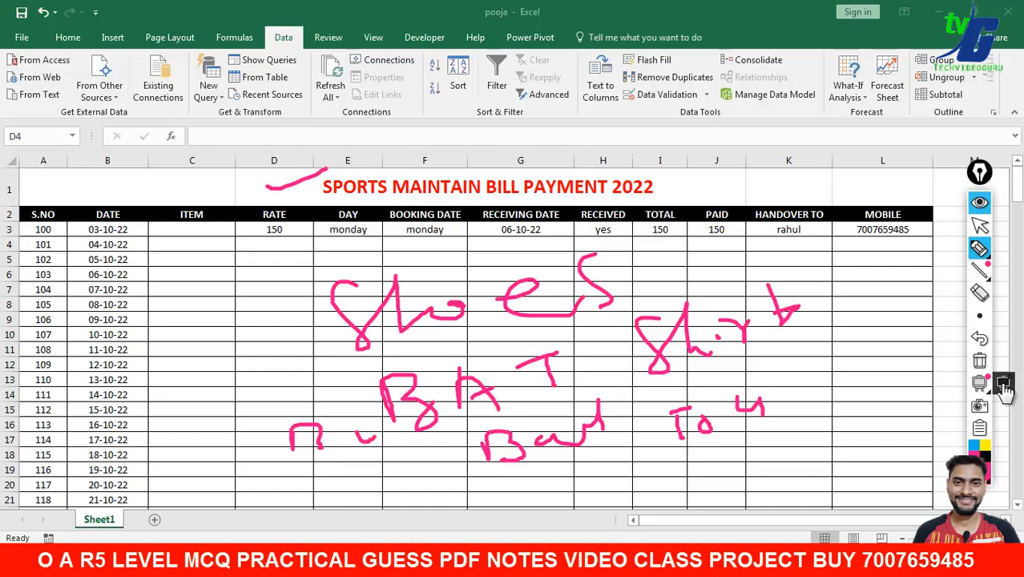
{"action": "left_click", "coordinate": [990, 365]}
{"action": "left_click", "coordinate": [981, 228]}
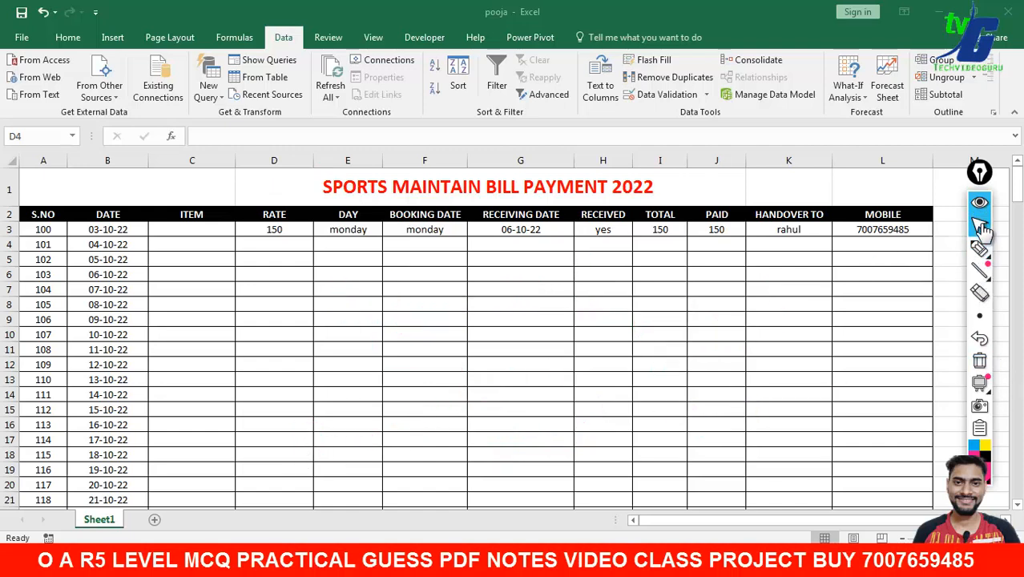
{"action": "left_click", "coordinate": [215, 230]}
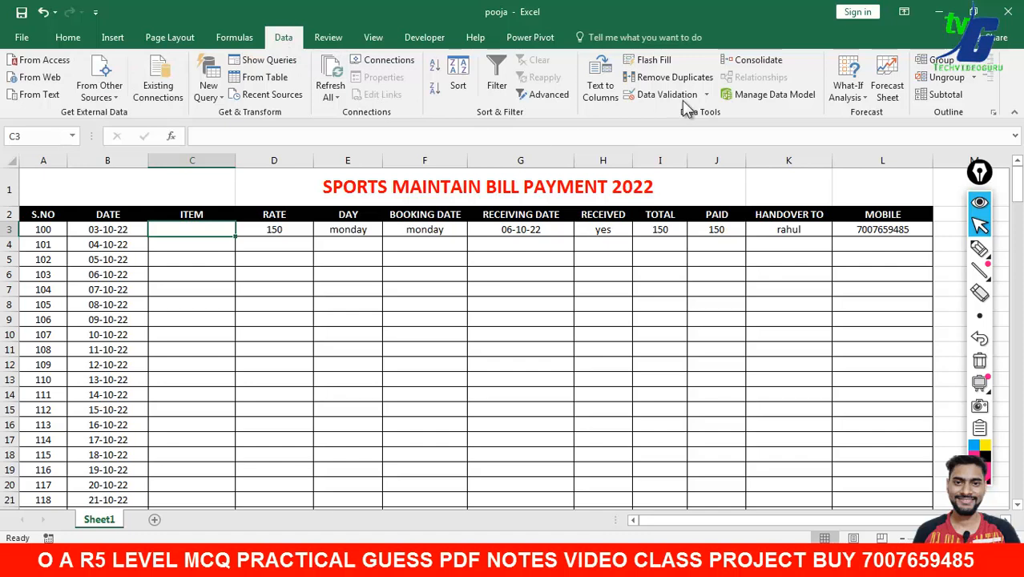
{"action": "left_click", "coordinate": [704, 96]}
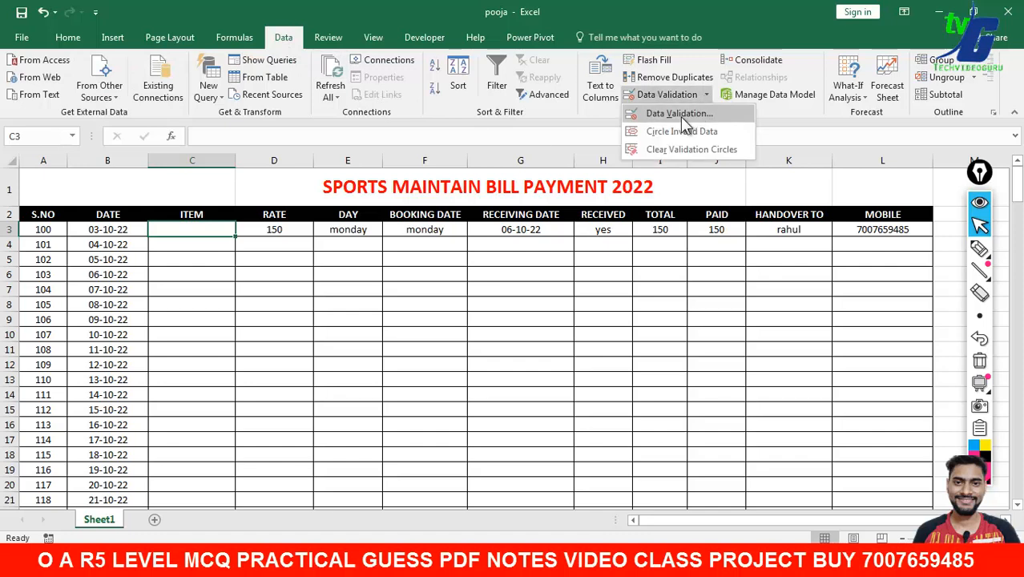
- Set the ITEM cell's Data Validation to allow only a List
{"action": "left_click", "coordinate": [681, 114]}
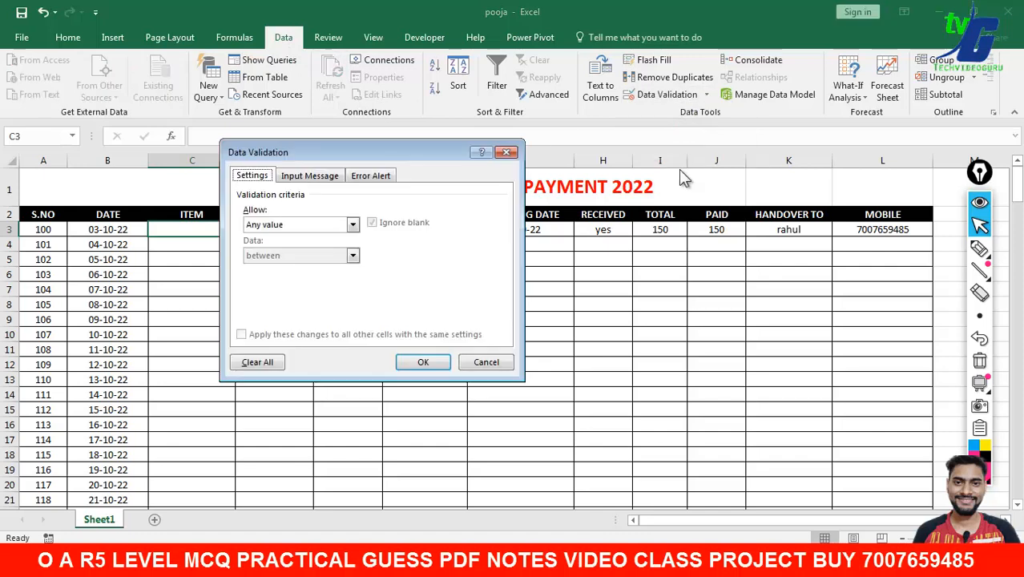
{"action": "left_click", "coordinate": [353, 226]}
{"action": "left_click", "coordinate": [311, 268]}
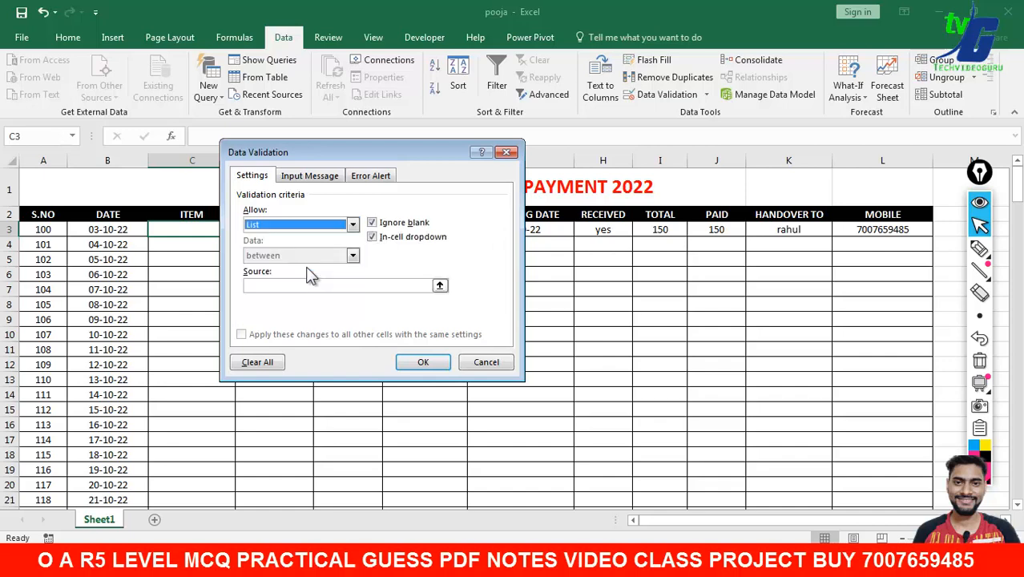
{"action": "left_click", "coordinate": [307, 285]}
{"action": "left_click_drag", "start_coordinate": [296, 154], "coordinate": [479, 171]}
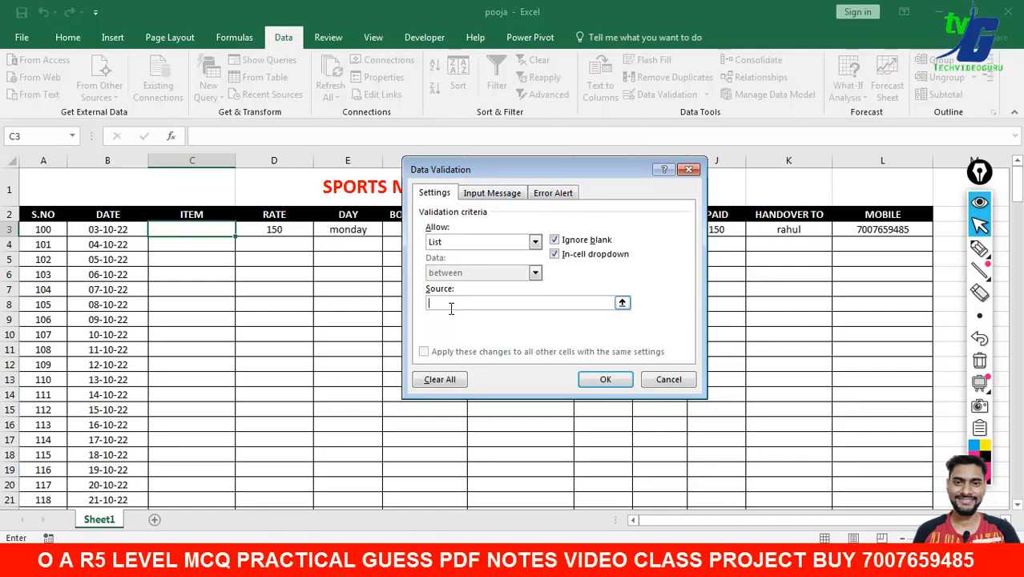
- Enter the sports items Ball, Bat, Helmet through Dumbells, Trackpants, Bands as the source and confirm
{"action": "type", "text": "Ball,Bat,"}
{"action": "type", "text": "Helmet,Pants,Stump"}
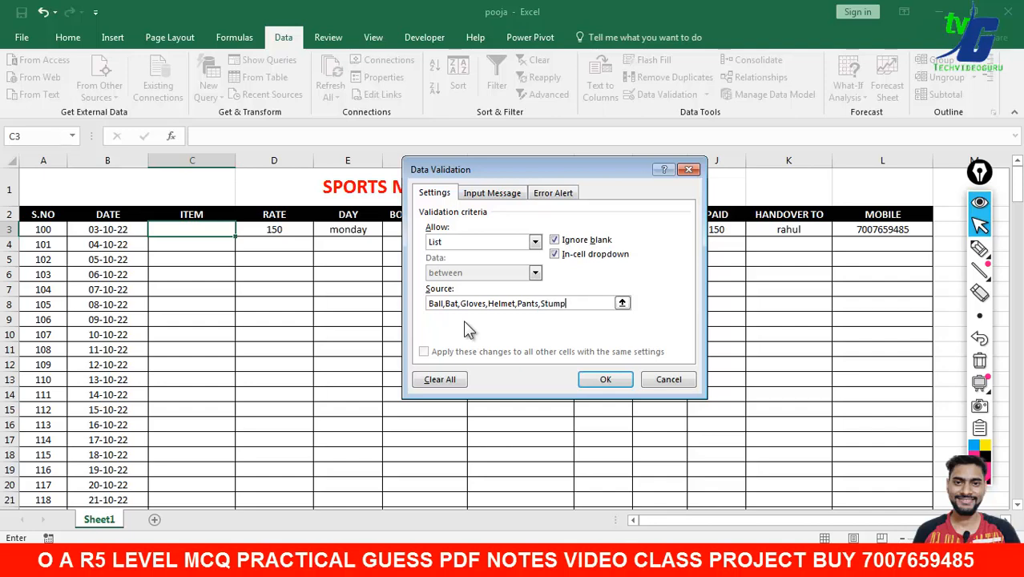
{"action": "type", "text": "s,Fooltball,Sho"}
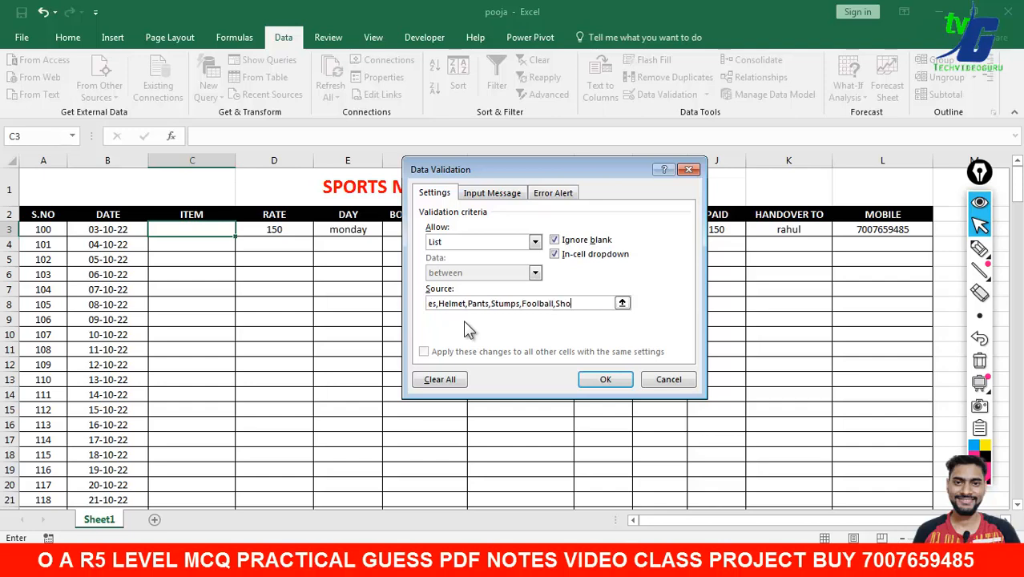
{"action": "type", "text": "es,Batminton"}
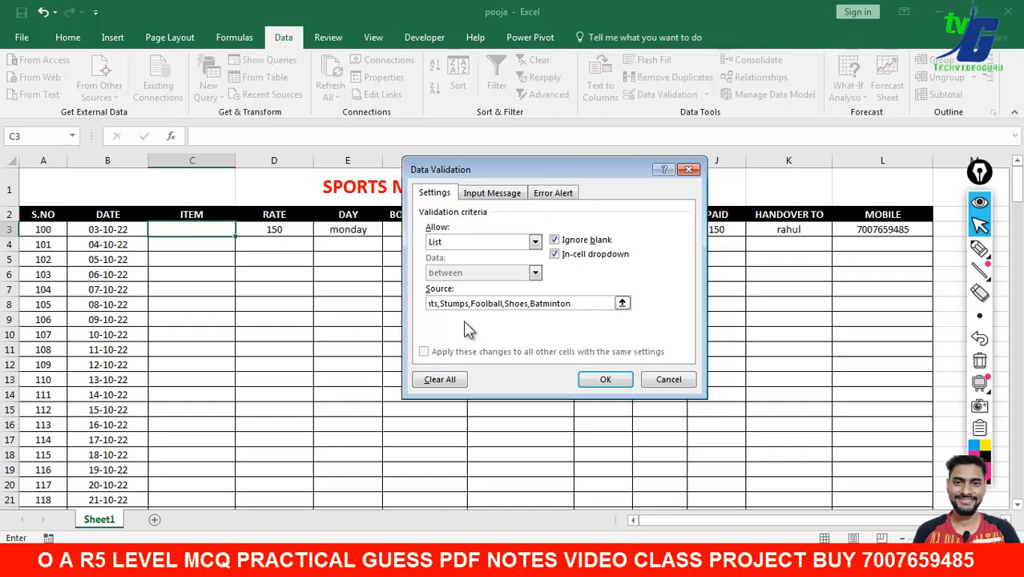
{"action": "type", "text": ",Basketball,"}
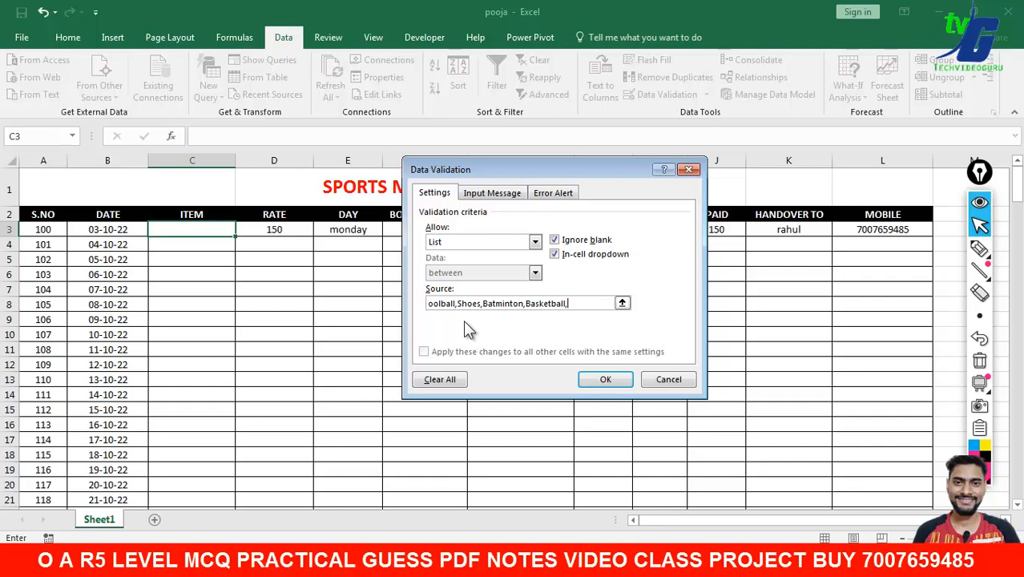
{"action": "type", "text": "Gym,Dub"}
{"action": "key", "text": "BackSpace"}
{"action": "type", "text": "mbells,"}
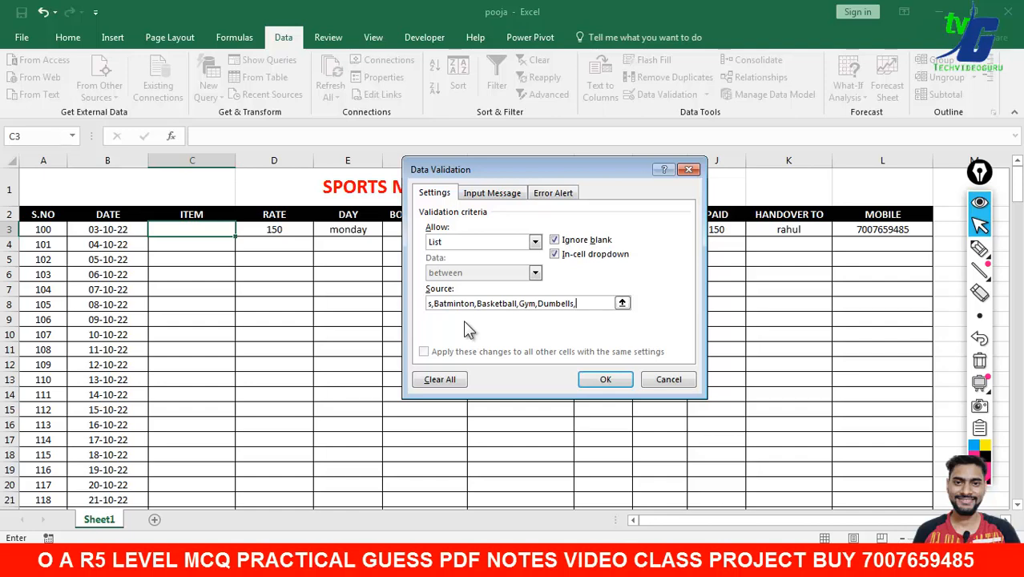
{"action": "type", "text": "Trackpants,"}
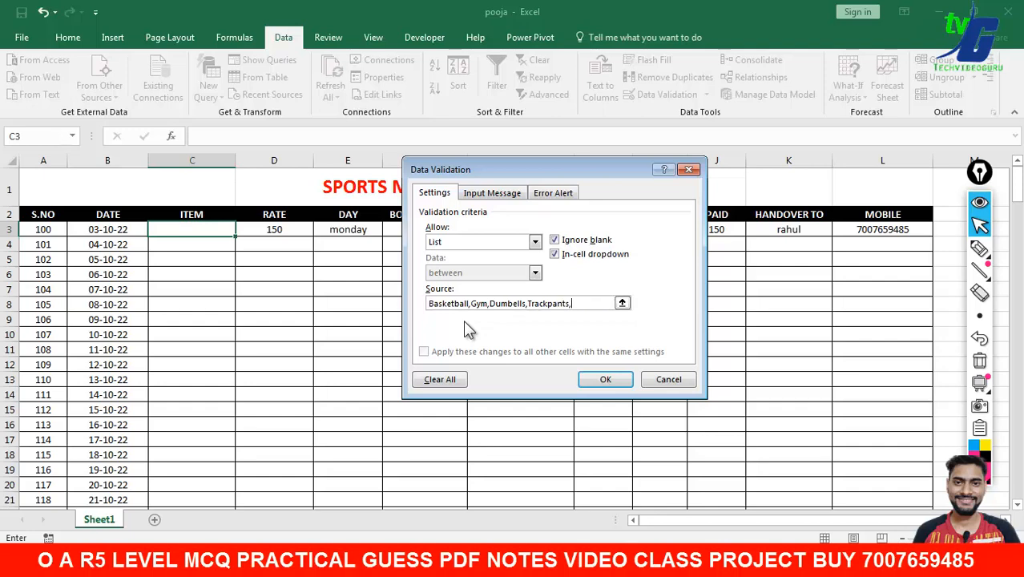
{"action": "type", "text": "Bank"}
{"action": "key", "text": "BackSpace"}
{"action": "type", "text": "ds"}
{"action": "left_click", "coordinate": [606, 379]}
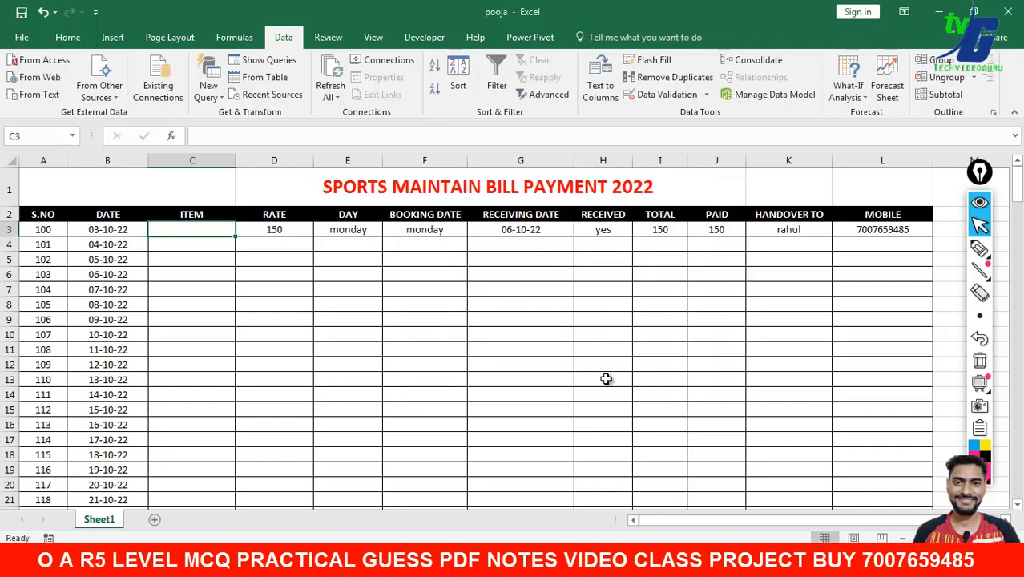
- Test C3's item dropdown by choosing Ball and checking the neighbouring ITEM cells
{"action": "left_click", "coordinate": [528, 332]}
{"action": "left_click", "coordinate": [218, 236]}
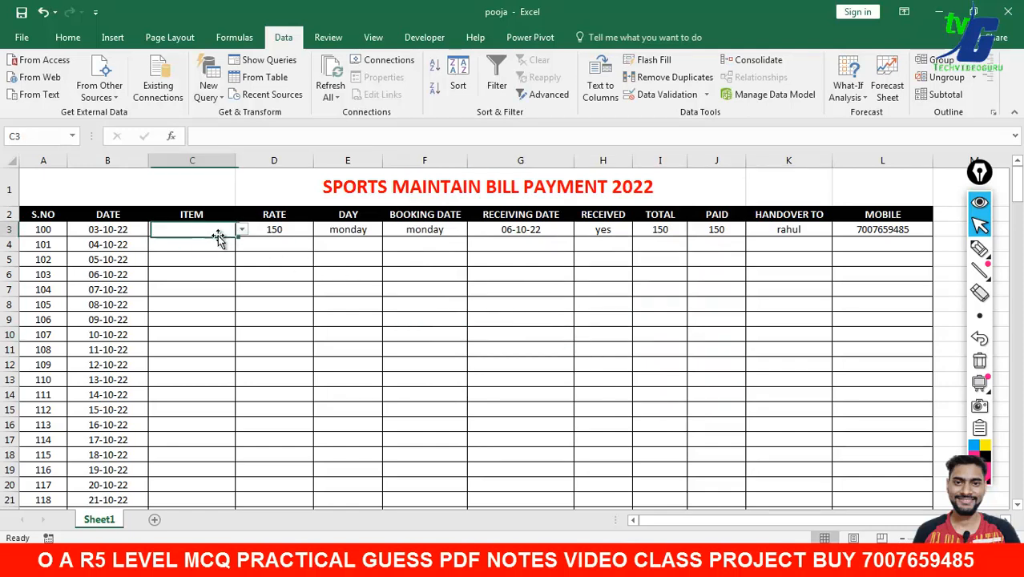
{"action": "left_click", "coordinate": [241, 230]}
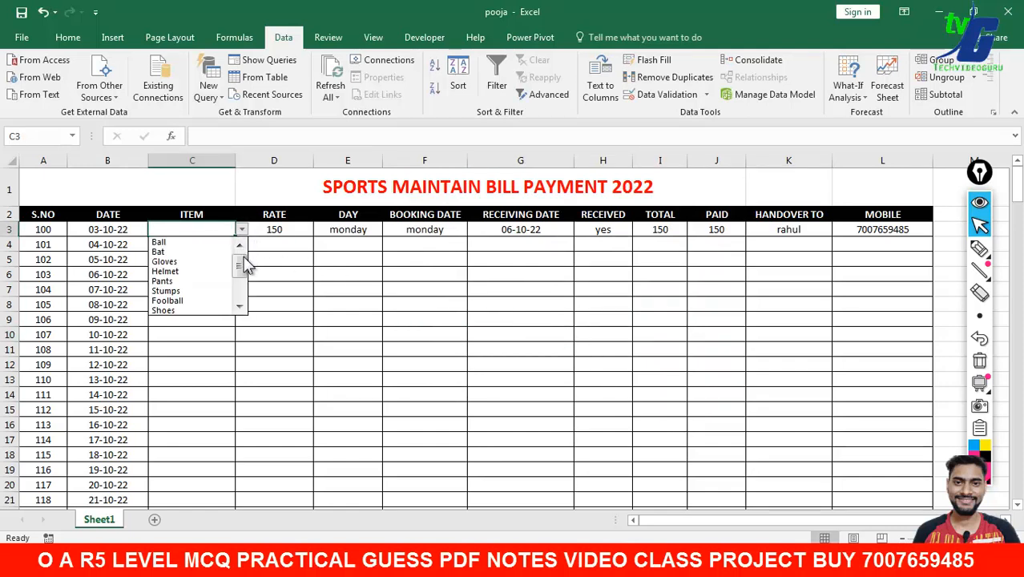
{"action": "mouse_move", "coordinate": [244, 267]}
{"action": "left_mouse_down"}
{"action": "mouse_move", "coordinate": [244, 284]}
{"action": "mouse_move", "coordinate": [245, 269]}
{"action": "left_mouse_up"}
{"action": "left_click", "coordinate": [221, 242]}
{"action": "left_click", "coordinate": [218, 255]}
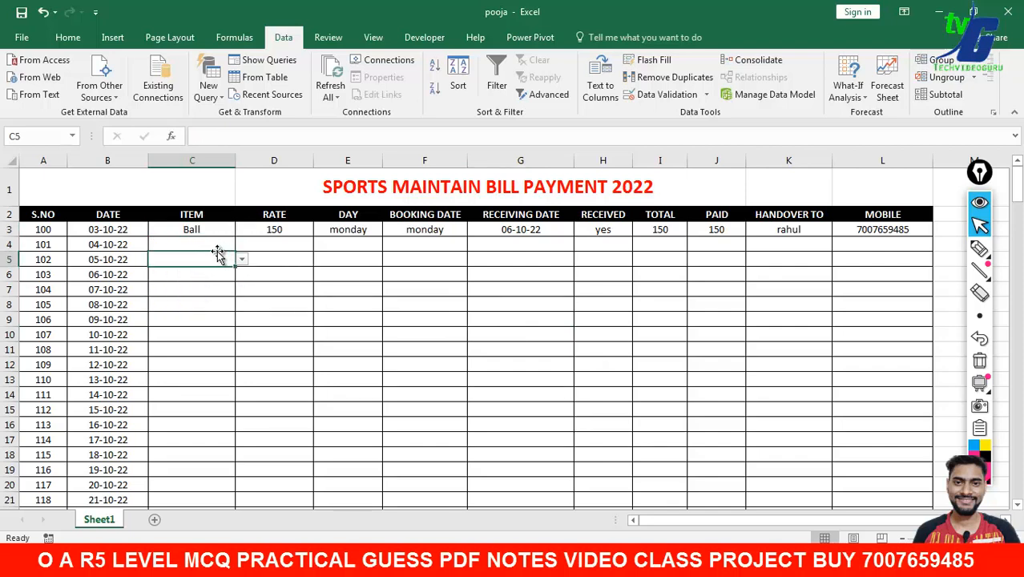
{"action": "left_click", "coordinate": [216, 246]}
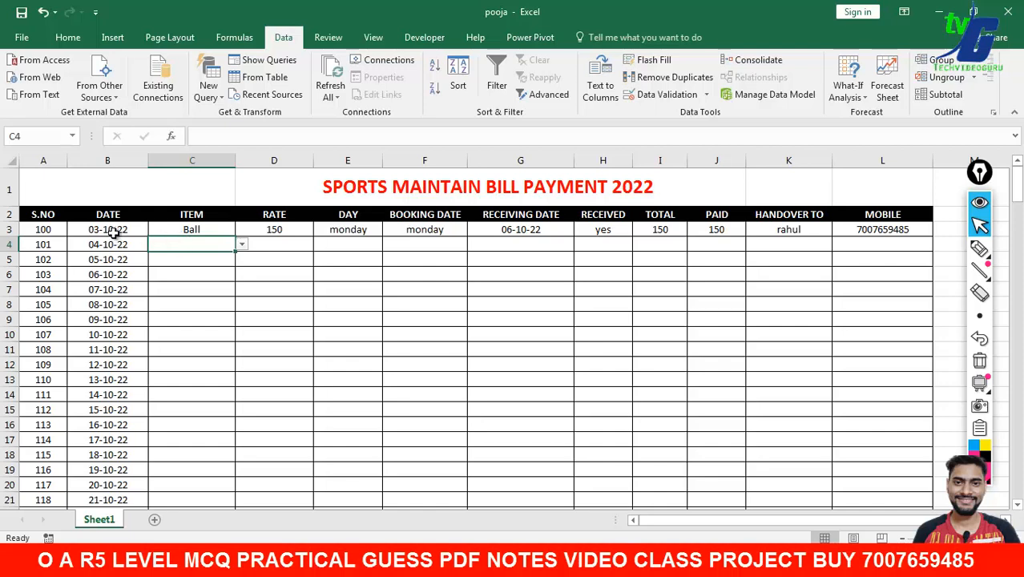
{"action": "left_click", "coordinate": [211, 234]}
{"action": "left_click", "coordinate": [198, 237]}
{"action": "left_click", "coordinate": [242, 244]}
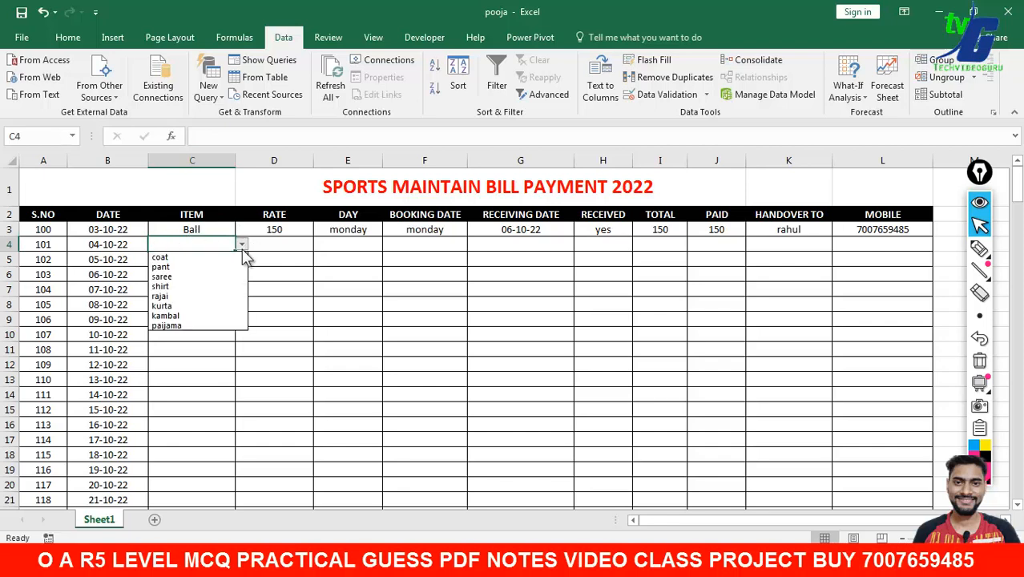
{"action": "left_click", "coordinate": [224, 244]}
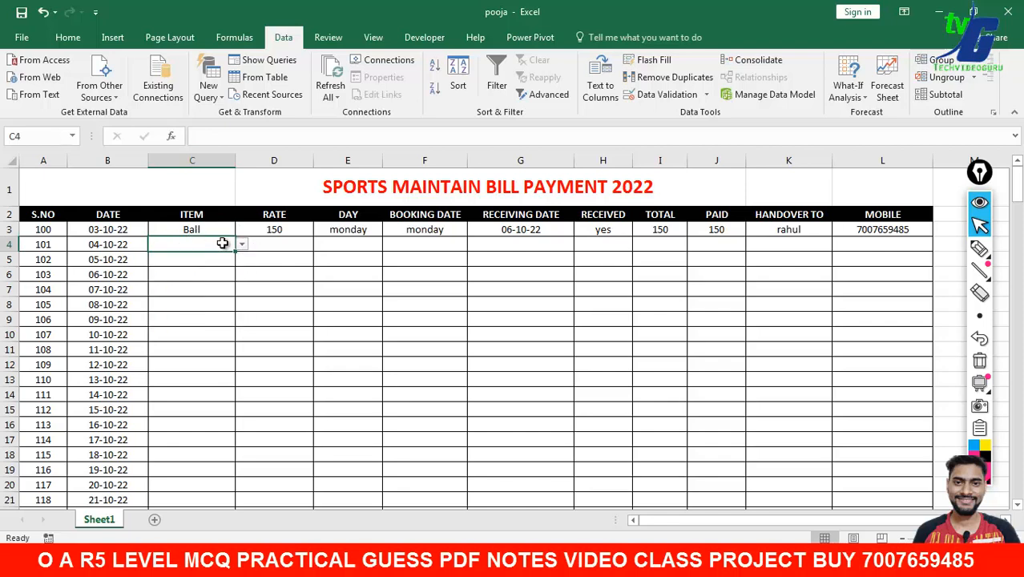
{"action": "left_click", "coordinate": [227, 231]}
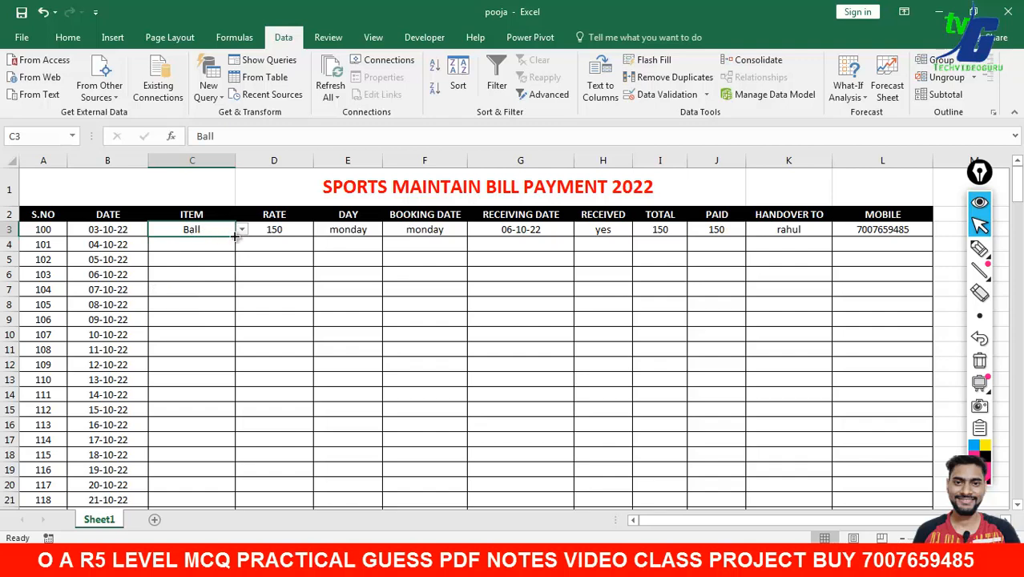
- Copy C3's item list down the ITEM column to row 23 and clear all Ball entries
{"action": "left_click_drag", "start_coordinate": [235, 237], "coordinate": [243, 485]}
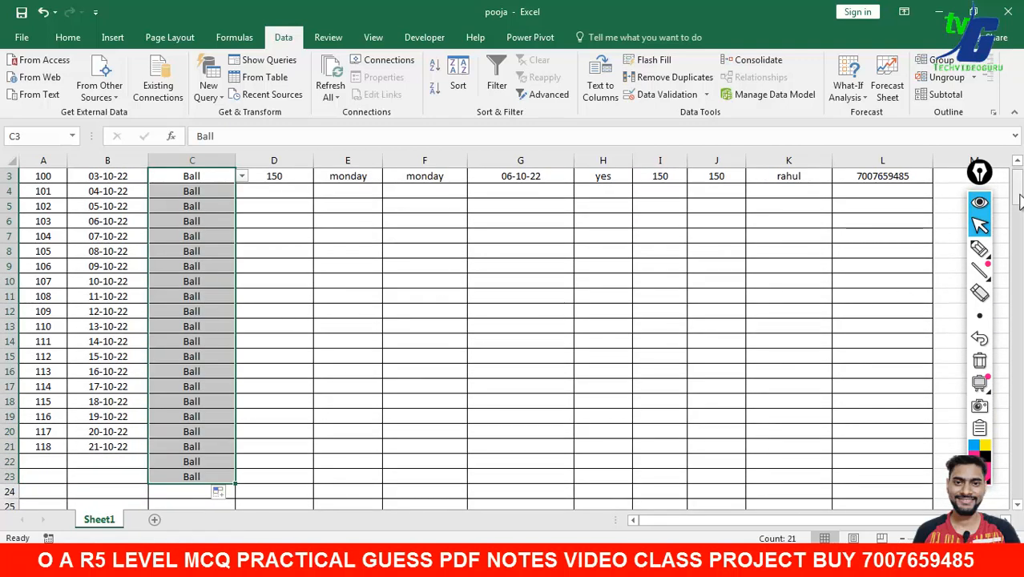
{"action": "scroll", "coordinate": [639, 241], "scroll_direction": "up", "scroll_amount": 1}
{"action": "left_click", "coordinate": [217, 230]}
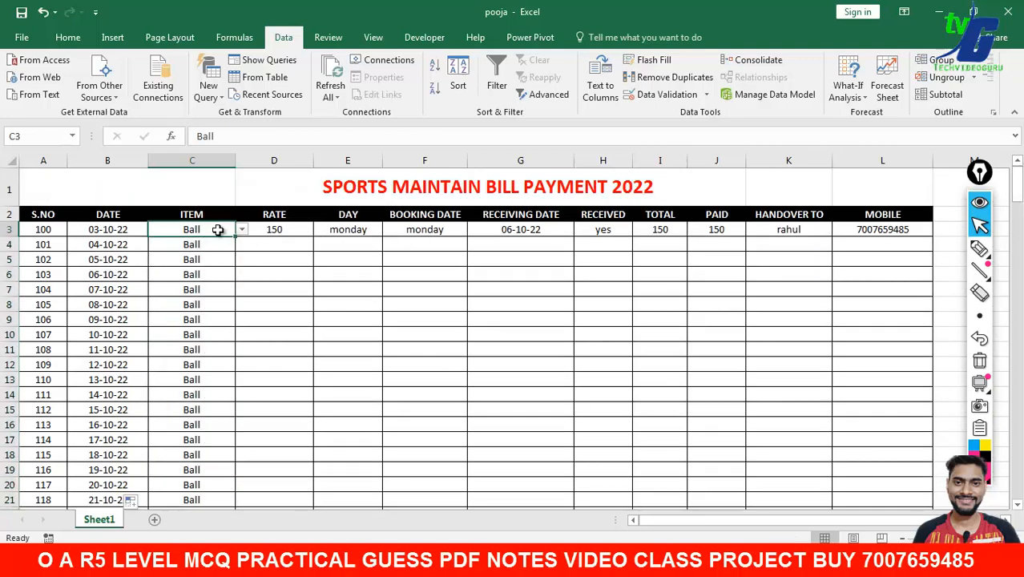
{"action": "key", "text": "Delete"}
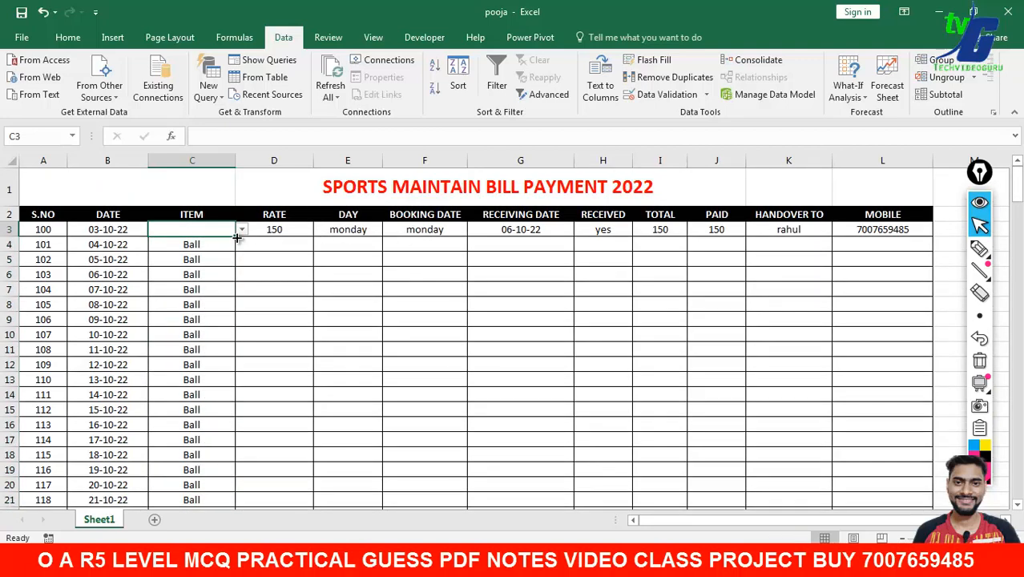
{"action": "left_click_drag", "start_coordinate": [237, 237], "coordinate": [185, 475]}
{"action": "left_click", "coordinate": [525, 491]}
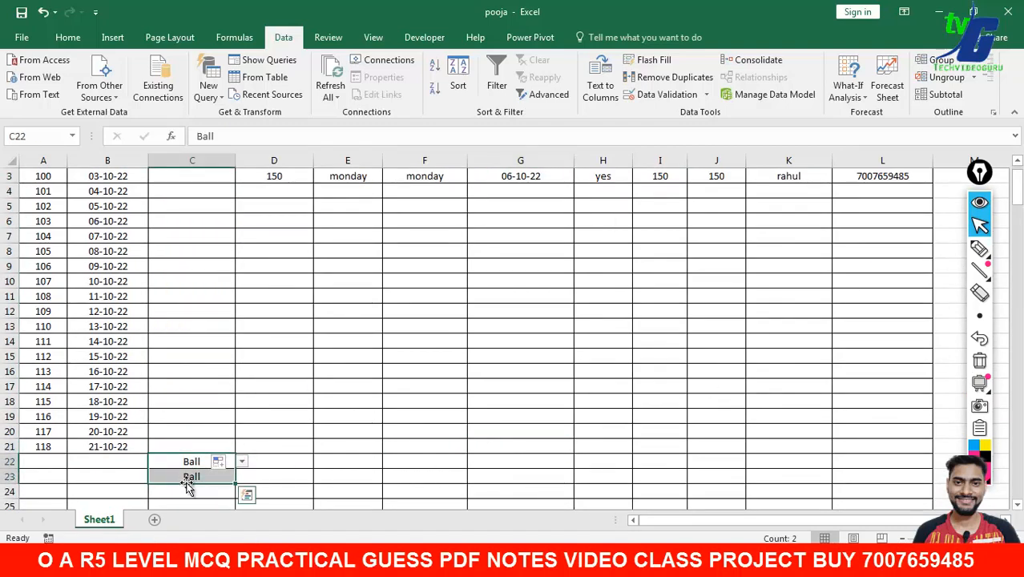
{"action": "key", "text": "Delete"}
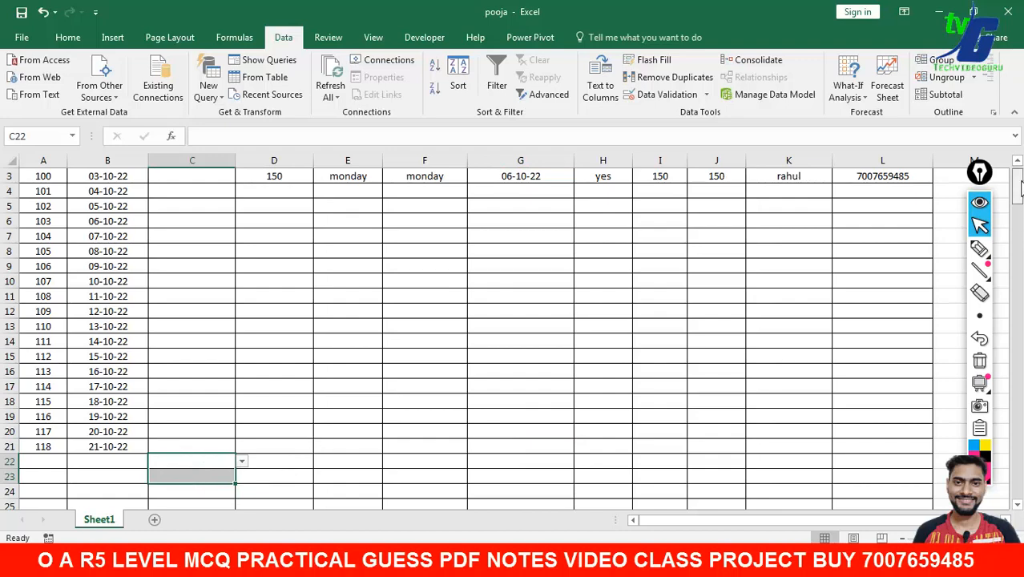
{"action": "scroll", "coordinate": [350, 241], "scroll_direction": "up", "scroll_amount": 1}
- Pick Ball, Bat and Gloves from the item dropdowns in C3:C5
{"action": "left_click", "coordinate": [222, 231]}
{"action": "left_click", "coordinate": [241, 230]}
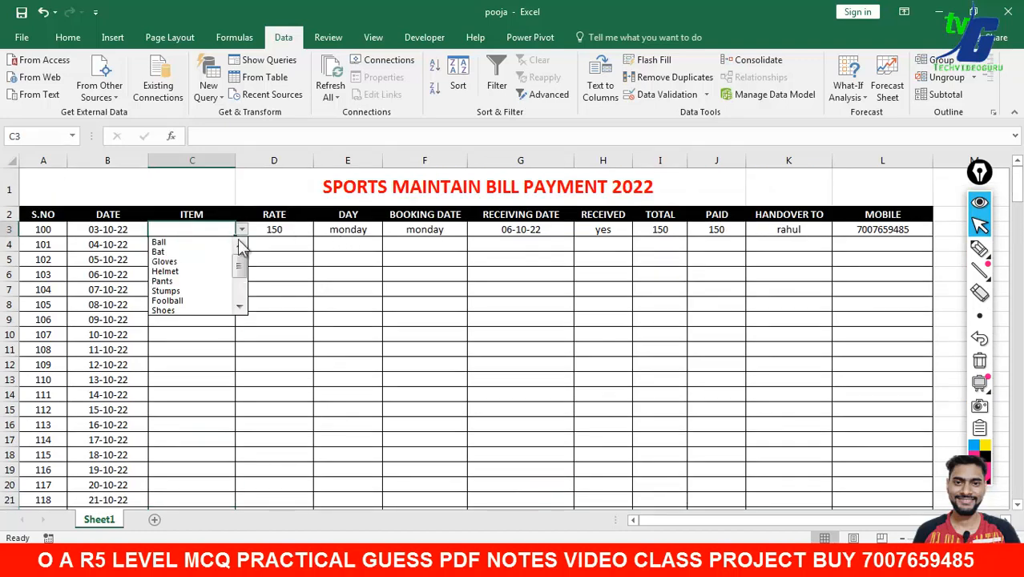
{"action": "left_click", "coordinate": [206, 242]}
{"action": "left_click", "coordinate": [203, 245]}
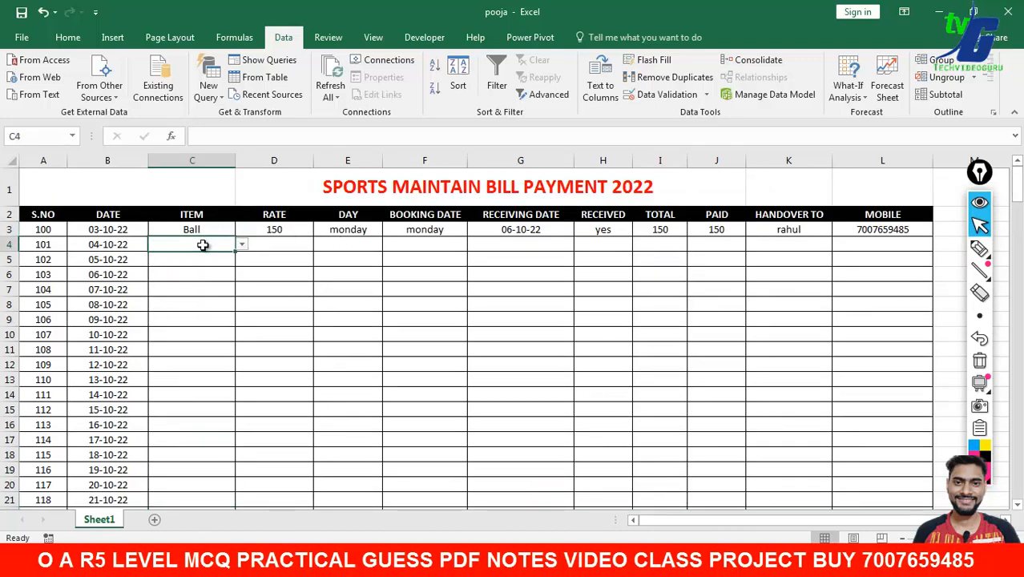
{"action": "left_click", "coordinate": [242, 245]}
{"action": "left_click", "coordinate": [213, 267]}
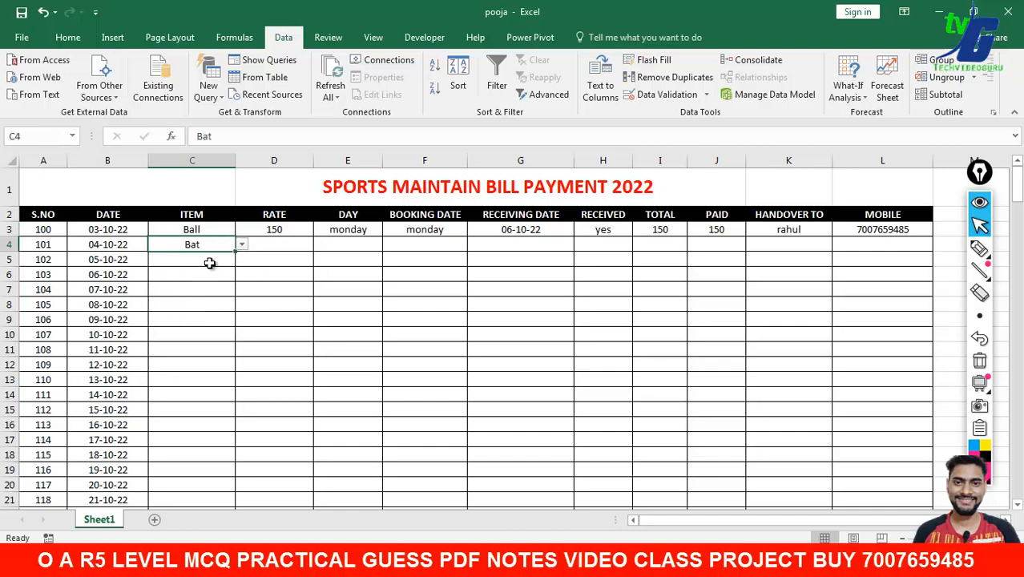
{"action": "left_click", "coordinate": [209, 261]}
{"action": "left_click", "coordinate": [241, 260]}
{"action": "left_click", "coordinate": [209, 291]}
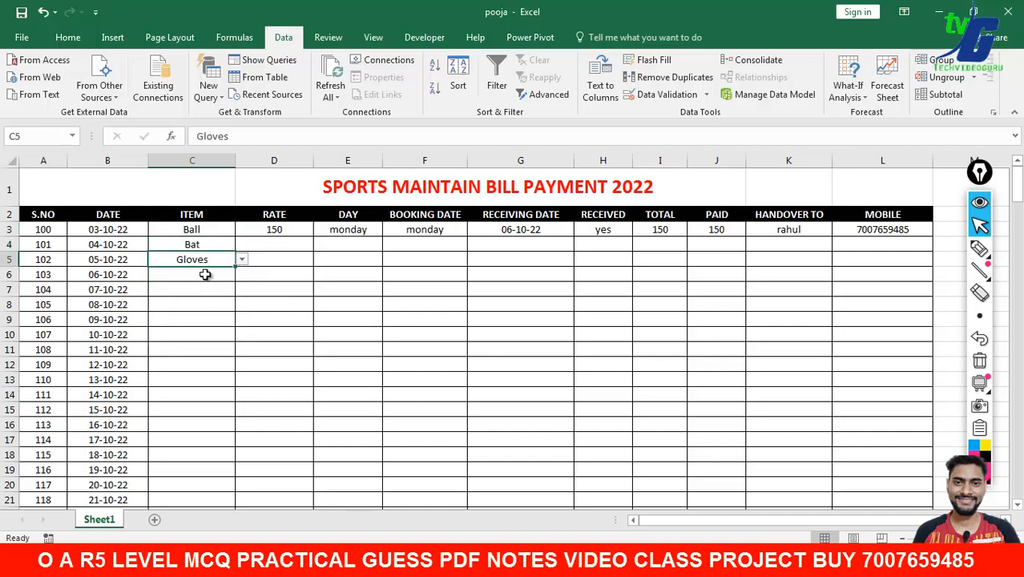
- Pick Pants, Batminton and Stumps from the item dropdowns in C6:C8
{"action": "left_click", "coordinate": [231, 276]}
{"action": "left_click", "coordinate": [240, 277]}
{"action": "left_click", "coordinate": [232, 275]}
{"action": "left_click", "coordinate": [241, 276]}
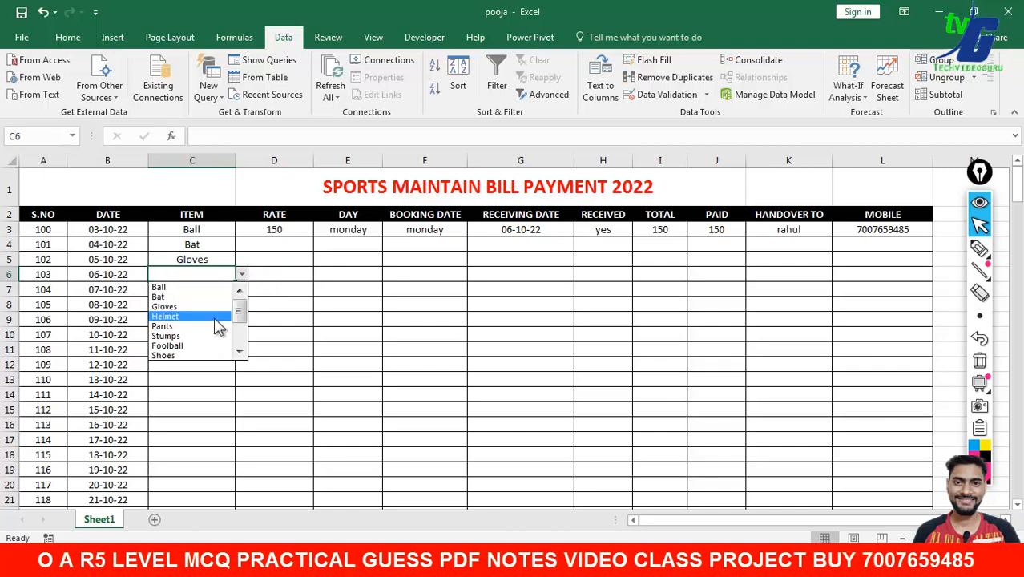
{"action": "left_click", "coordinate": [216, 317]}
{"action": "left_click", "coordinate": [213, 290]}
{"action": "left_click", "coordinate": [241, 290]}
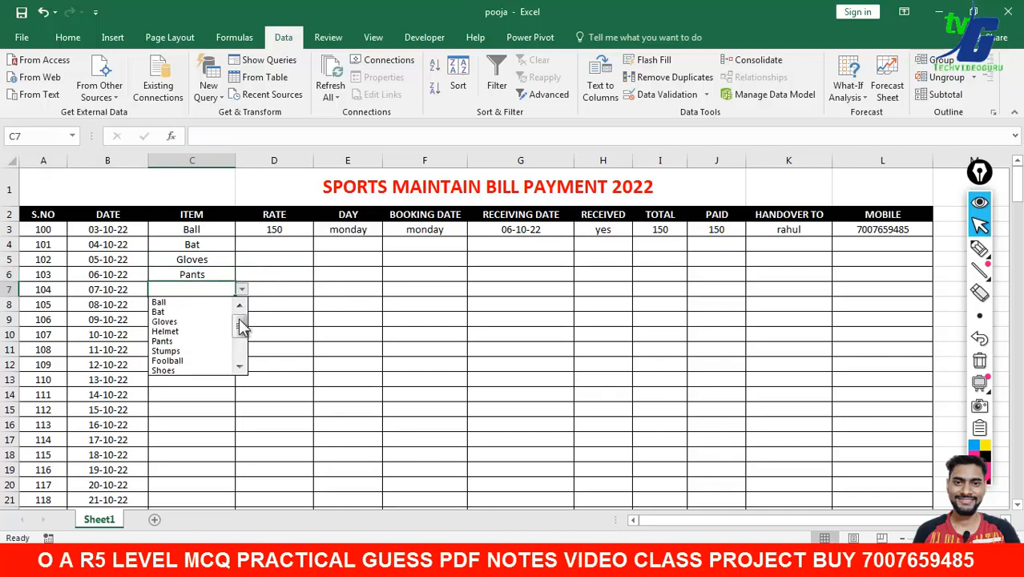
{"action": "scroll", "coordinate": [232, 329], "scroll_direction": "down", "scroll_amount": 2}
{"action": "left_click", "coordinate": [210, 332]}
{"action": "left_click", "coordinate": [207, 306]}
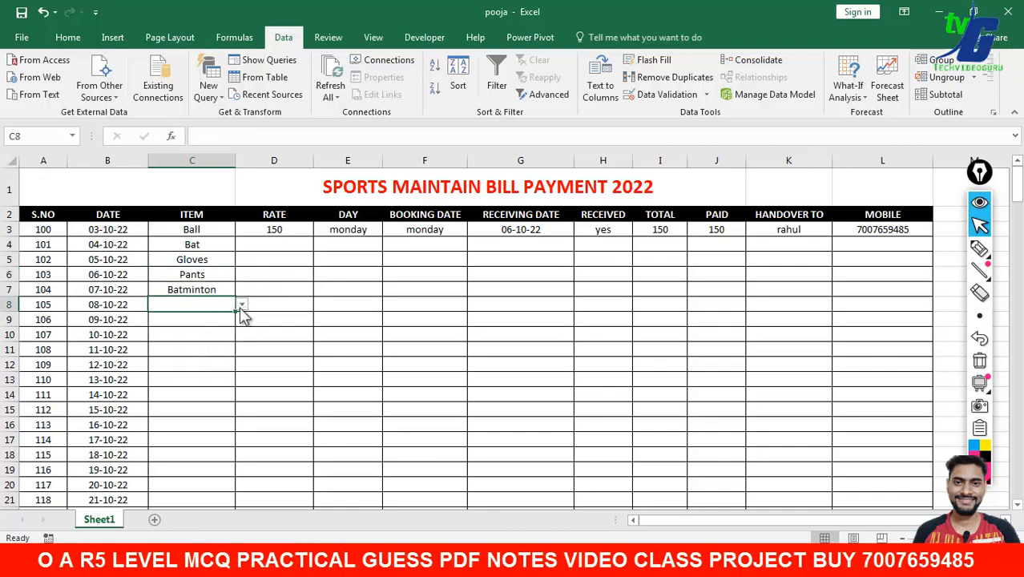
{"action": "left_click", "coordinate": [241, 304]}
{"action": "left_click", "coordinate": [217, 372]}
{"action": "left_click", "coordinate": [267, 242]}
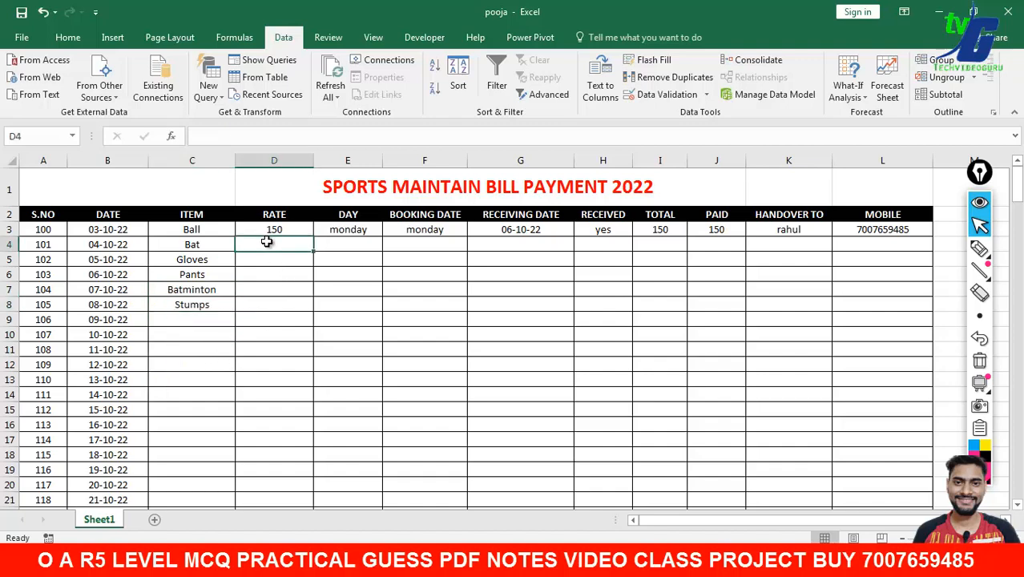
- Enter the rates 140, 120, 411, 542 and 654 in D4:D8
{"action": "type", "text": "140"}
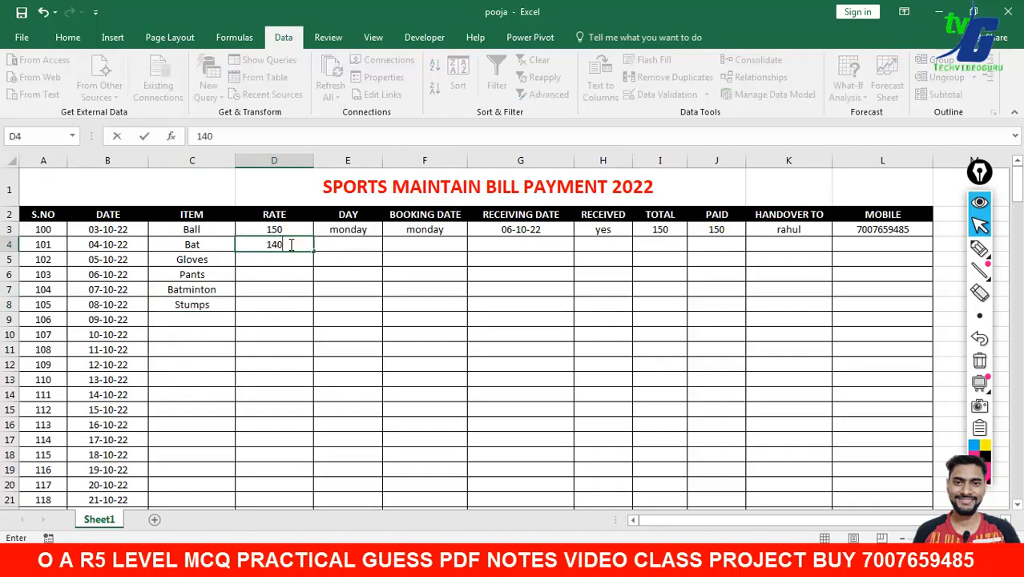
{"action": "key", "text": "Return"}
{"action": "type", "text": "120"}
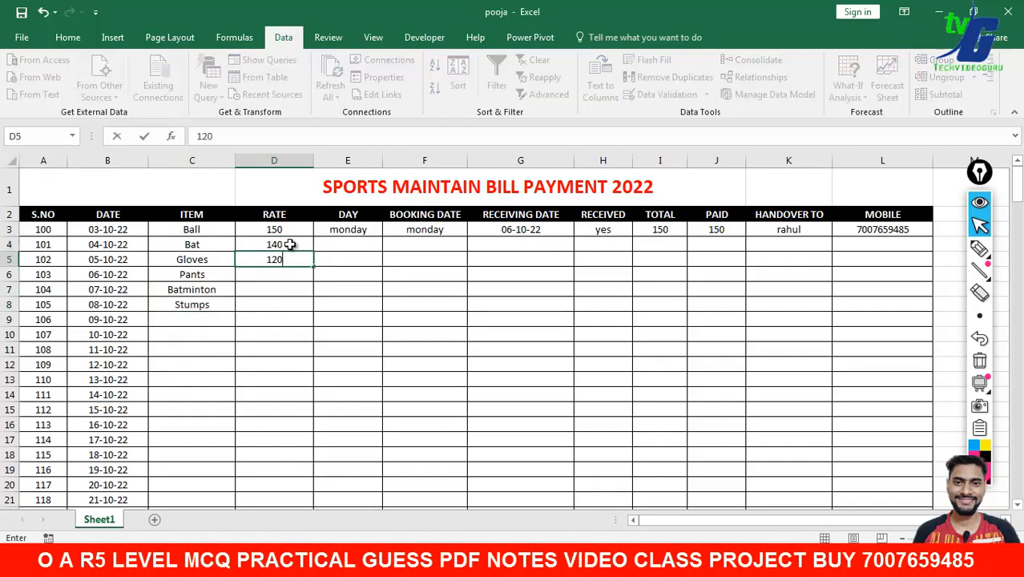
{"action": "key", "text": "Return"}
{"action": "type", "text": "411"}
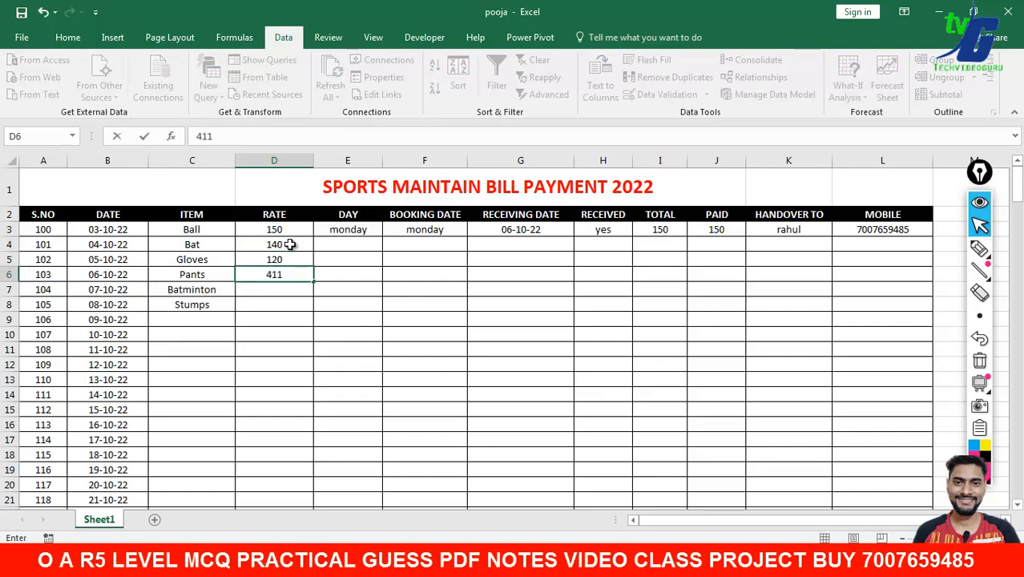
{"action": "key", "text": "Return"}
{"action": "type", "text": "542"}
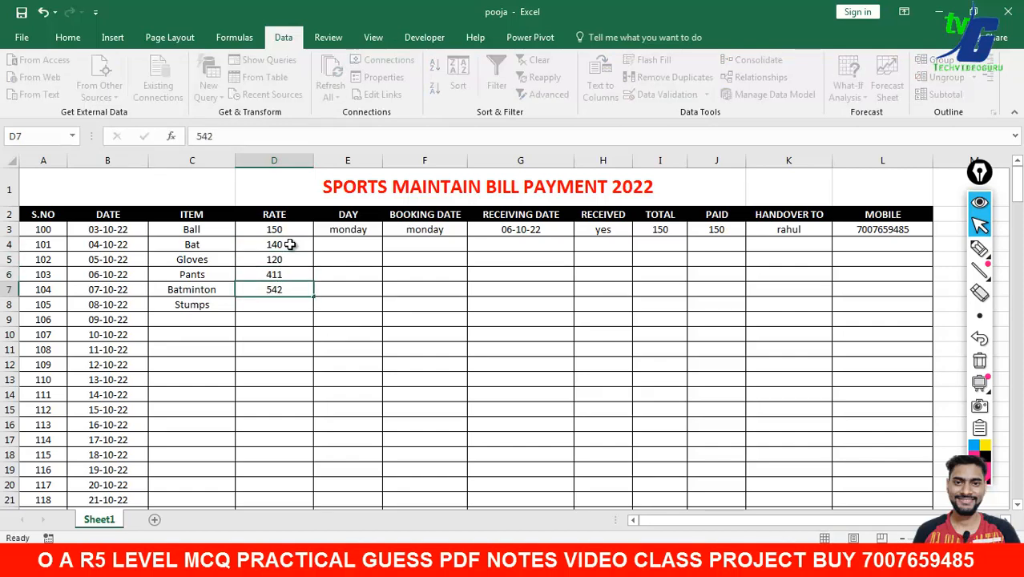
{"action": "key", "text": "Return"}
{"action": "type", "text": "654"}
{"action": "left_click", "coordinate": [326, 245]}
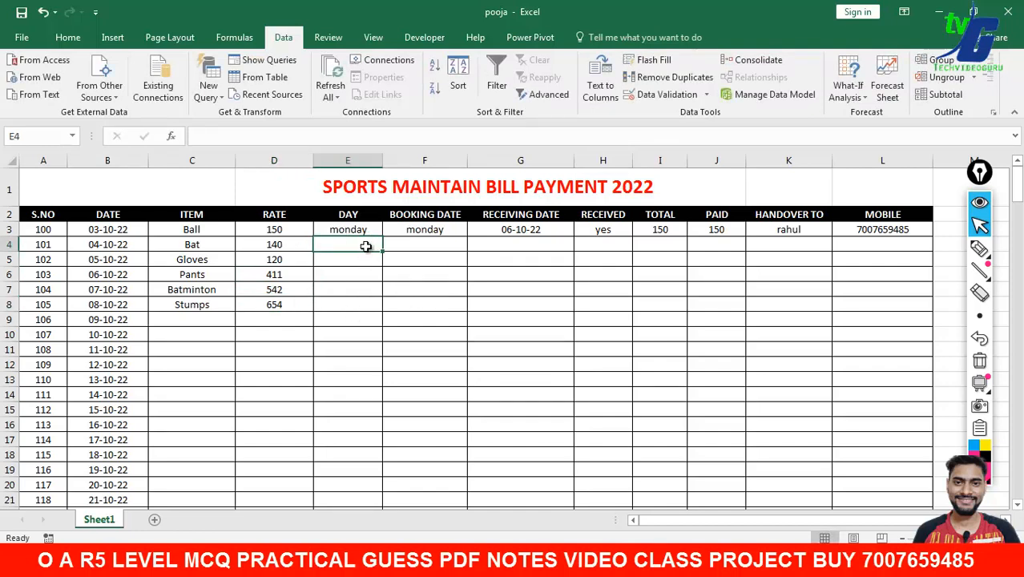
- Enter 06-10-22 as row 4's receiving date in G4 and select H3's yes entry
{"action": "left_click_drag", "start_coordinate": [373, 252], "coordinate": [434, 313]}
{"action": "left_click", "coordinate": [508, 246]}
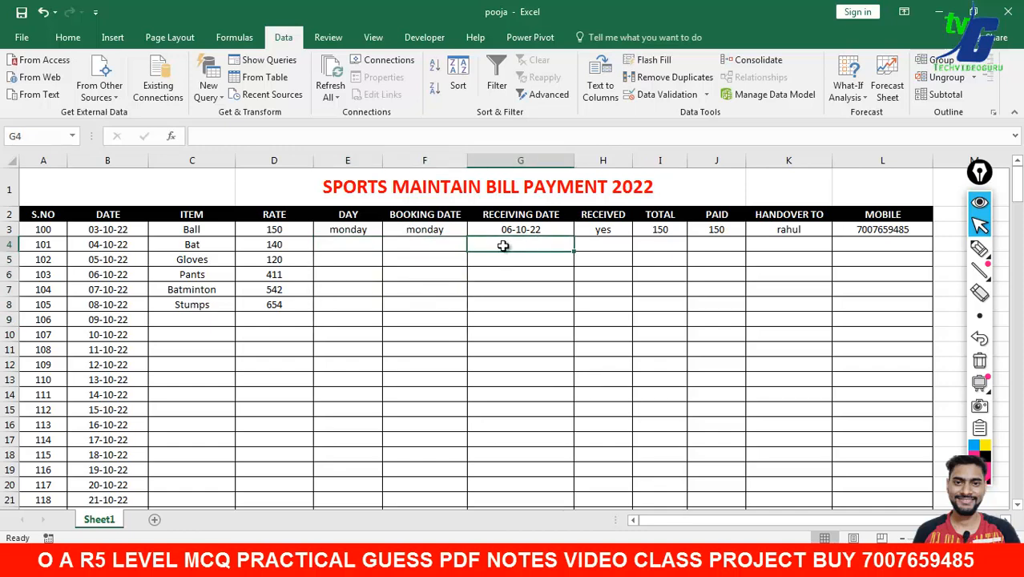
{"action": "left_click", "coordinate": [118, 246]}
{"action": "left_click", "coordinate": [491, 245]}
{"action": "type", "text": "06-10"}
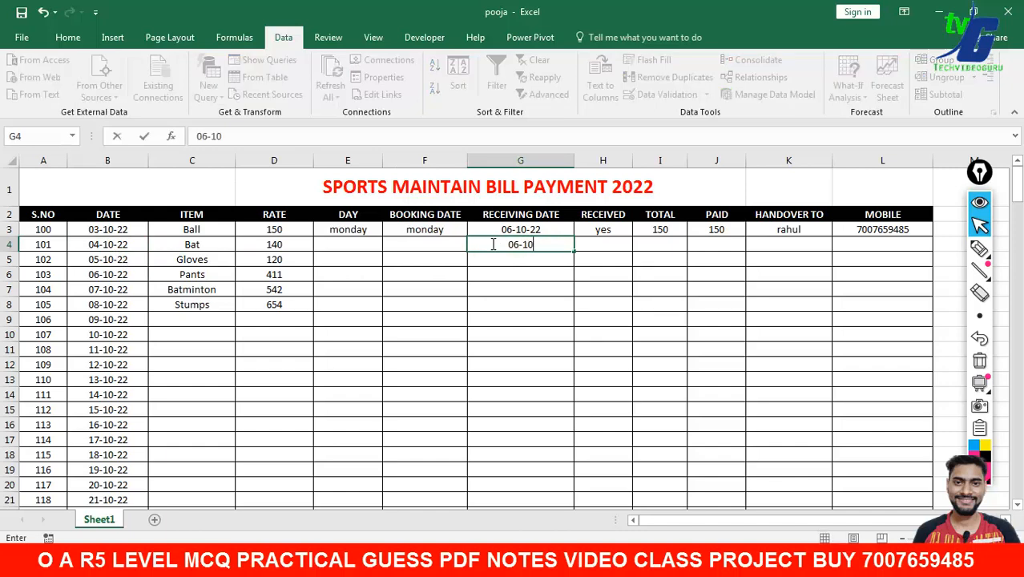
{"action": "type", "text": "-22"}
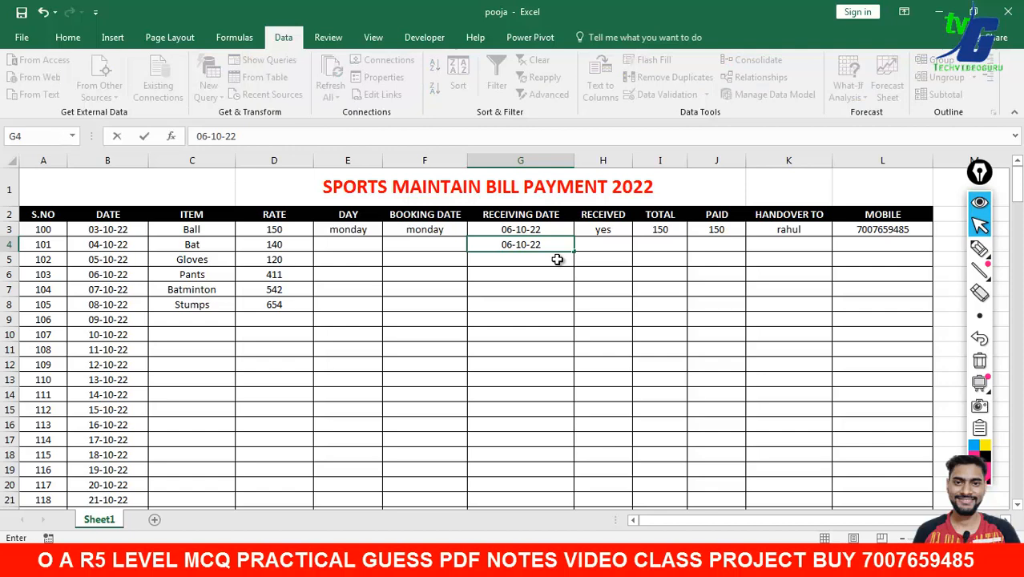
{"action": "left_click", "coordinate": [598, 249]}
{"action": "left_click", "coordinate": [611, 232]}
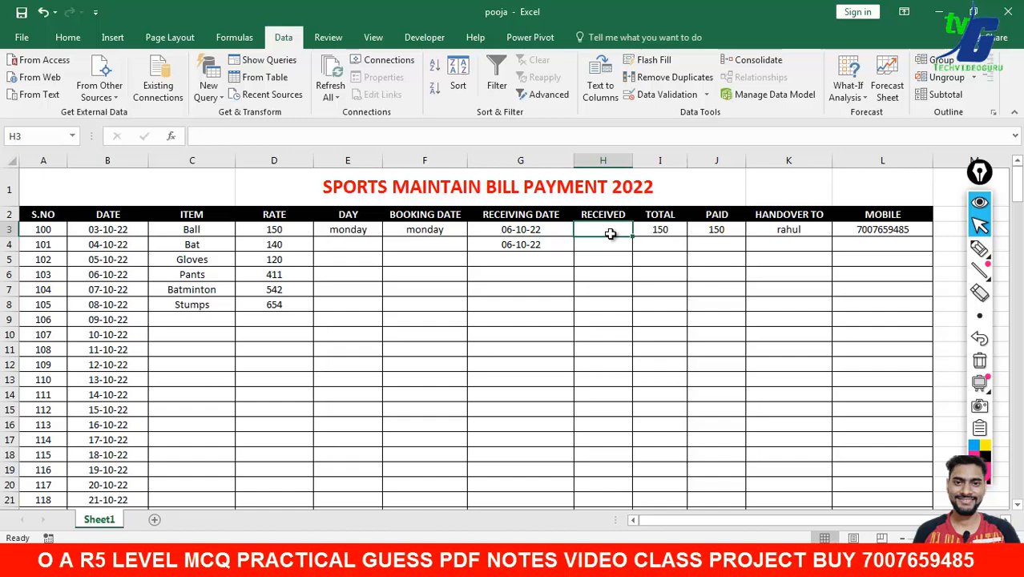
- Start a 'Text that Contains' highlight rule from the Home tab's Conditional Formatting
{"action": "left_click", "coordinate": [113, 40]}
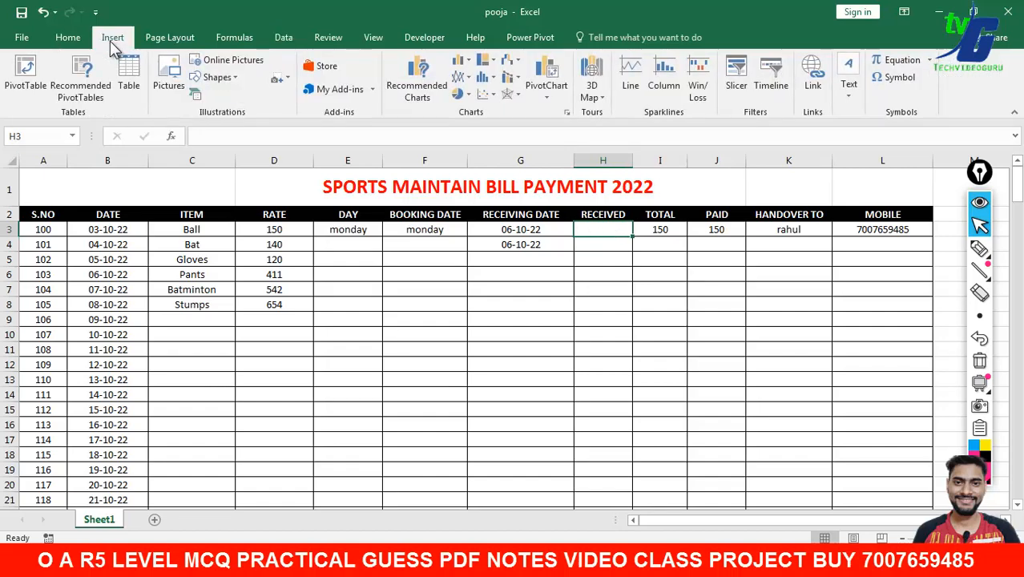
{"action": "left_click", "coordinate": [69, 37]}
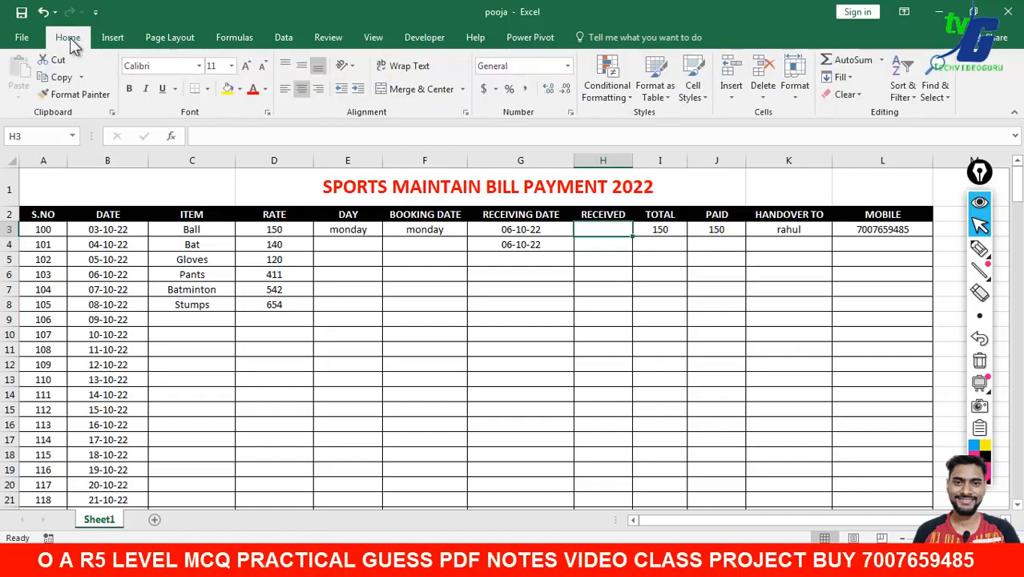
{"action": "left_click", "coordinate": [629, 99]}
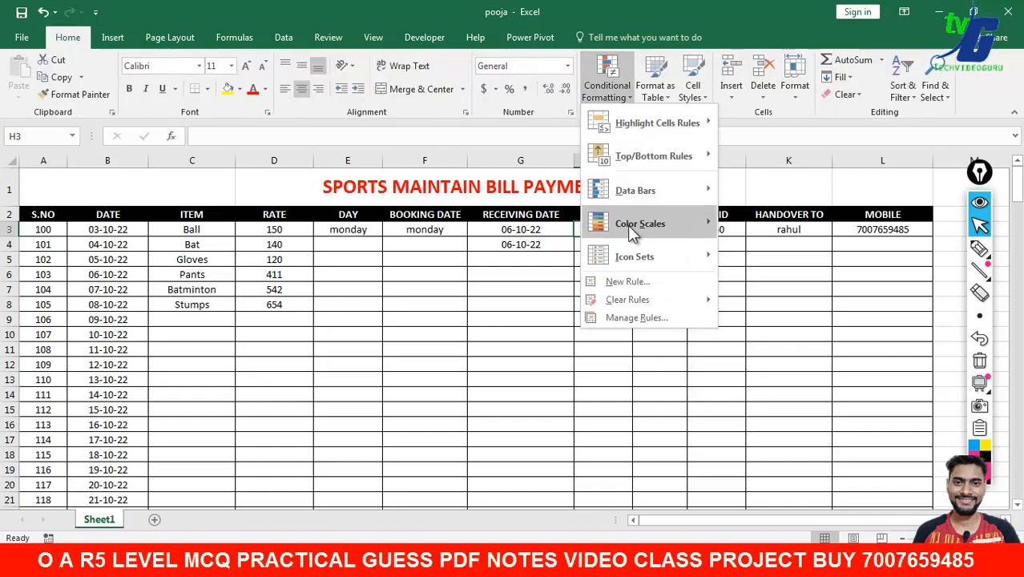
{"action": "mouse_move", "coordinate": [636, 203]}
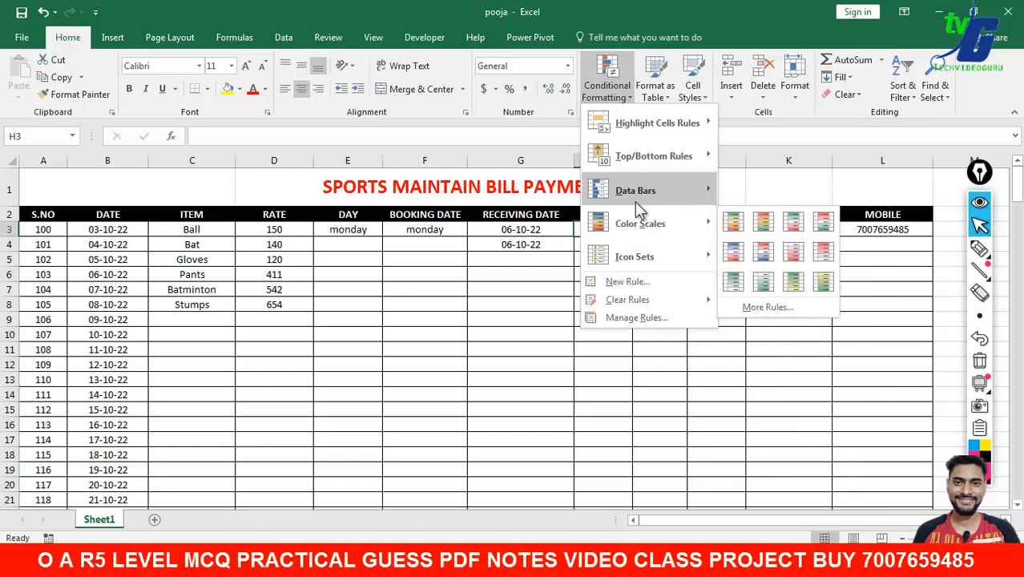
{"action": "mouse_move", "coordinate": [637, 236]}
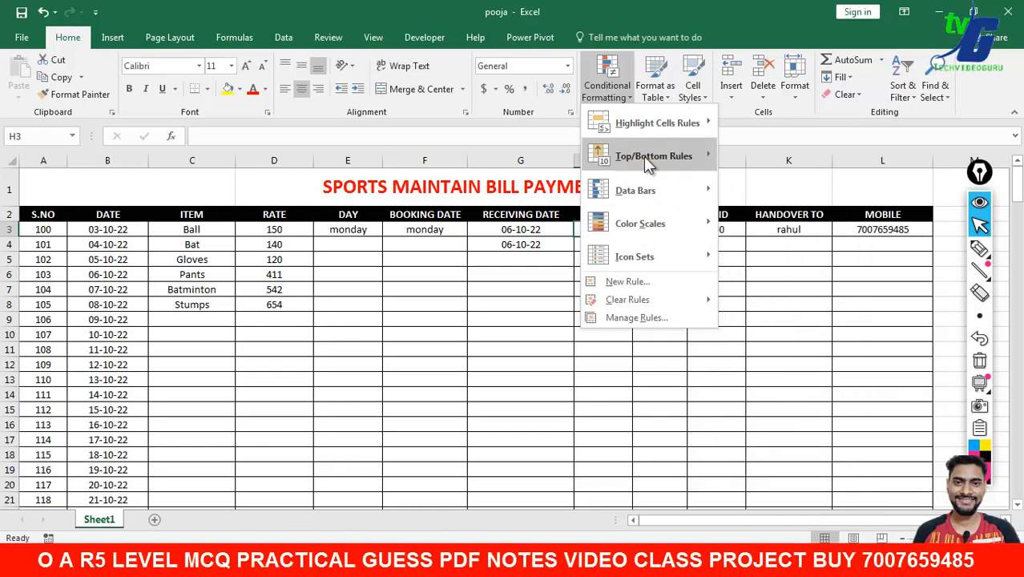
{"action": "mouse_move", "coordinate": [644, 156]}
{"action": "mouse_move", "coordinate": [654, 131]}
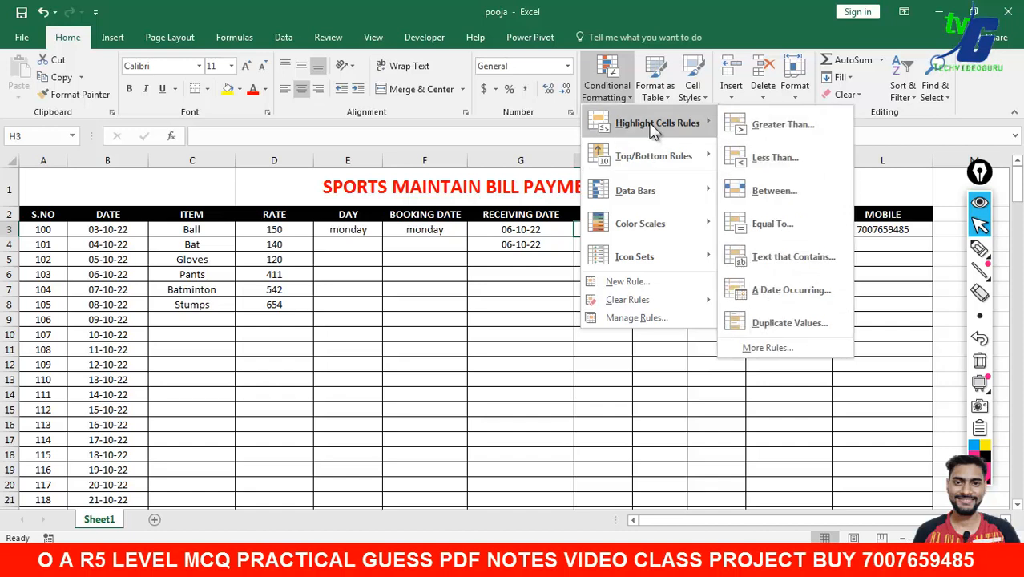
{"action": "left_click", "coordinate": [830, 258]}
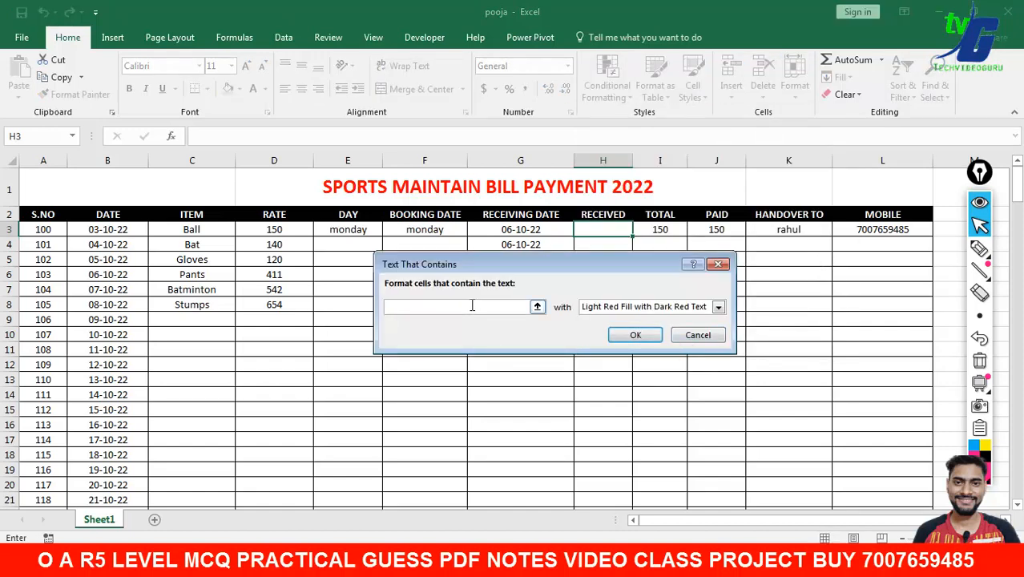
- Highlight cells containing YES with Light Red Fill, then begin typing YES in H3
{"action": "type", "text": "YES"}
{"action": "left_click", "coordinate": [719, 308]}
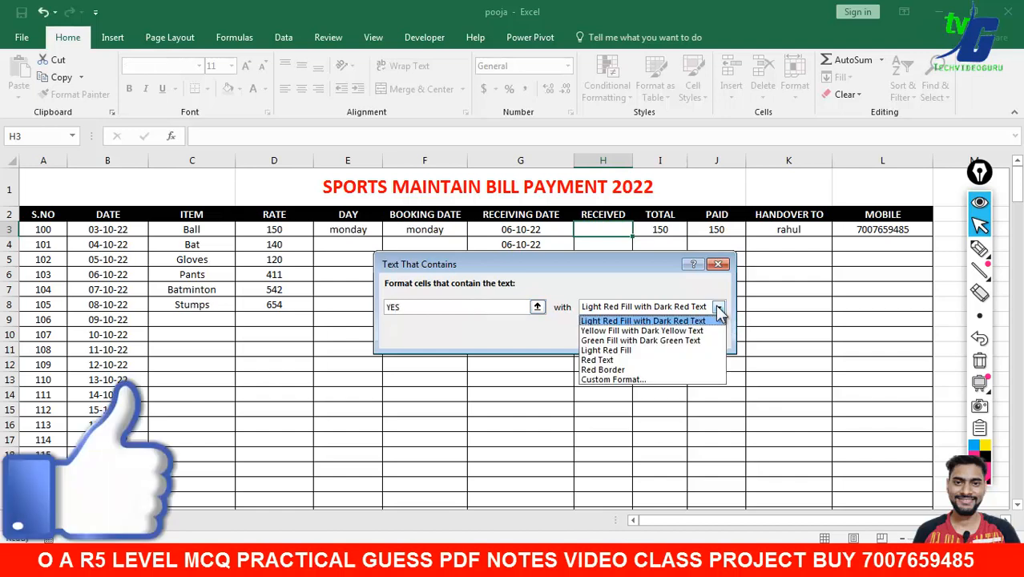
{"action": "left_click", "coordinate": [652, 352]}
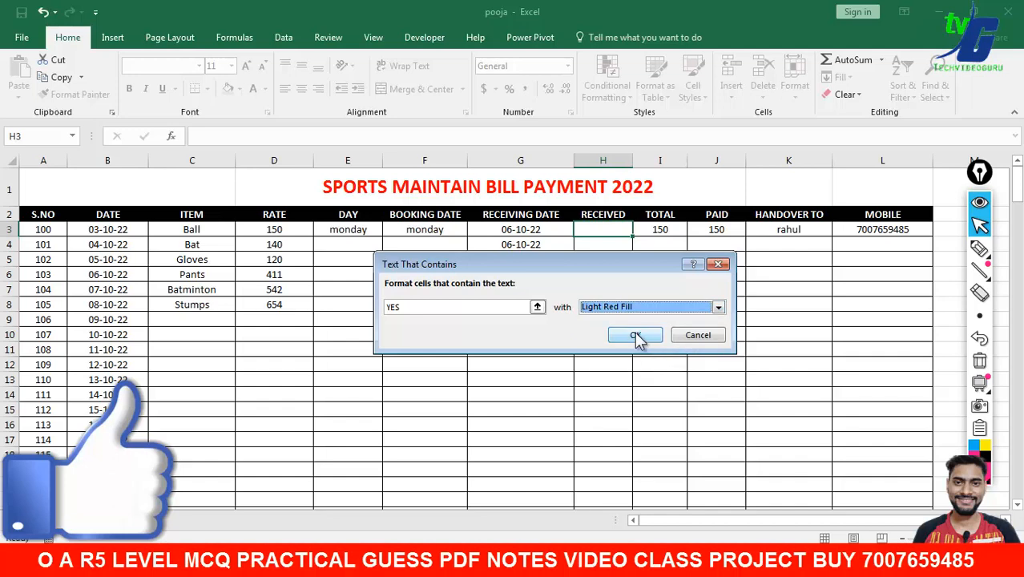
{"action": "left_click", "coordinate": [636, 334]}
{"action": "type", "text": "YES"}
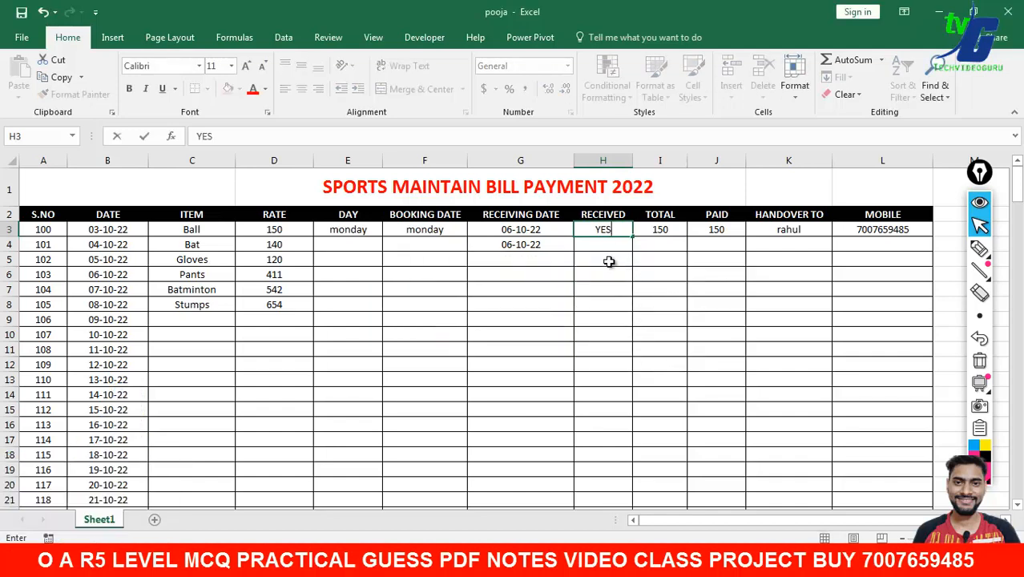
{"action": "key", "text": "Return"}
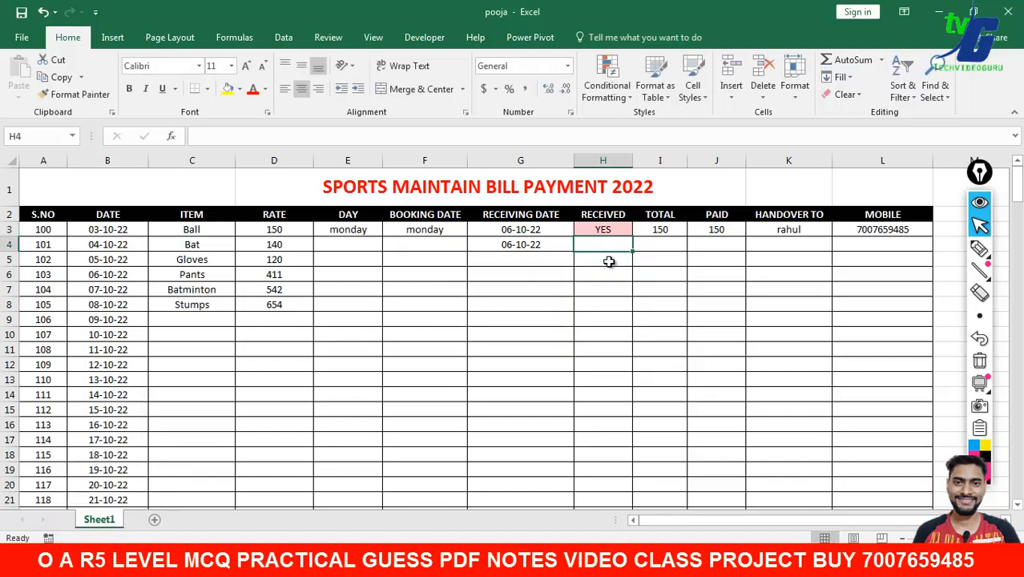
{"action": "type", "text": "NO"}
{"action": "key", "text": "Return"}
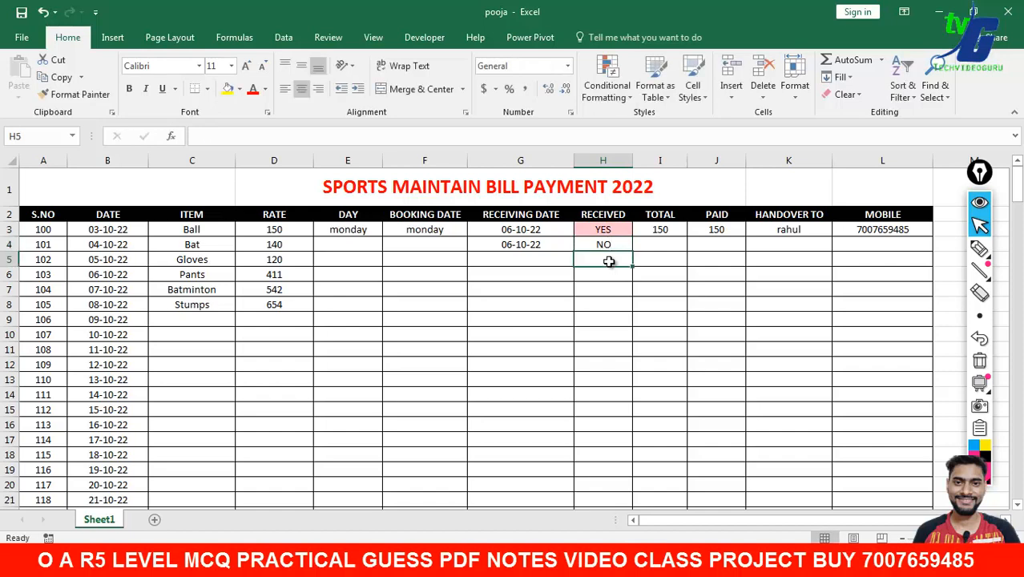
{"action": "type", "text": "YES"}
{"action": "key", "text": "Return"}
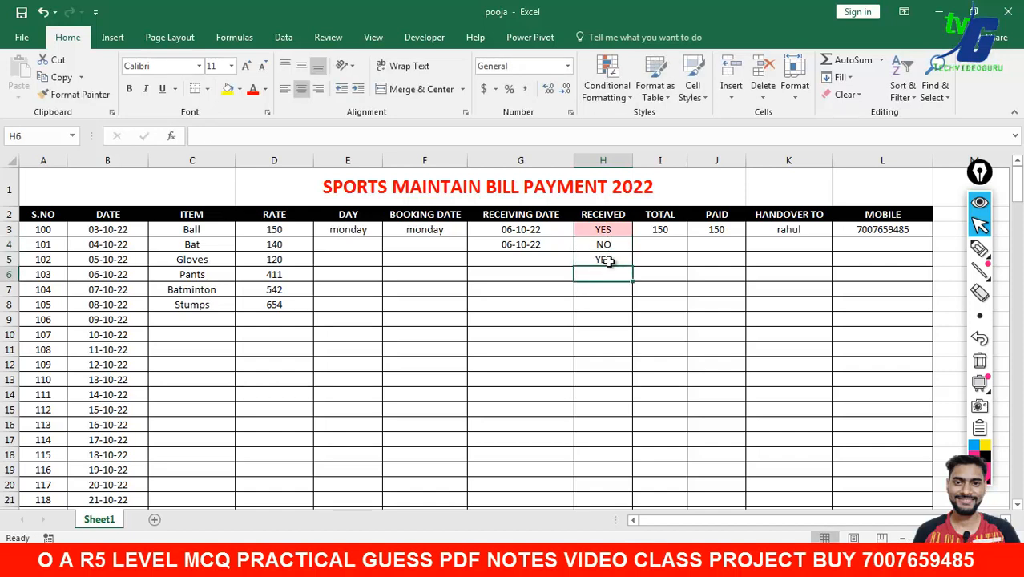
{"action": "left_click", "coordinate": [607, 230]}
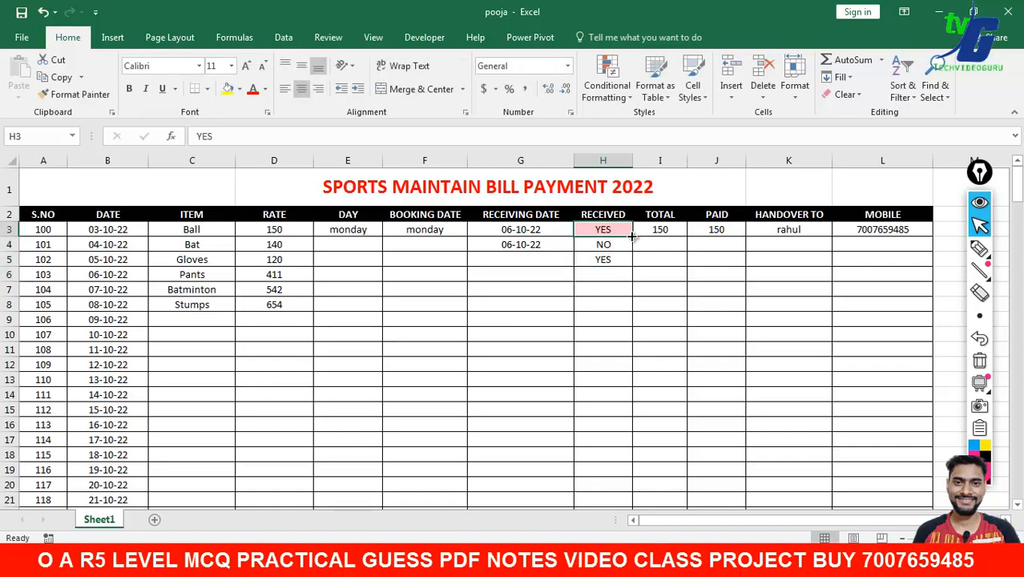
{"action": "left_click_drag", "start_coordinate": [632, 237], "coordinate": [634, 501]}
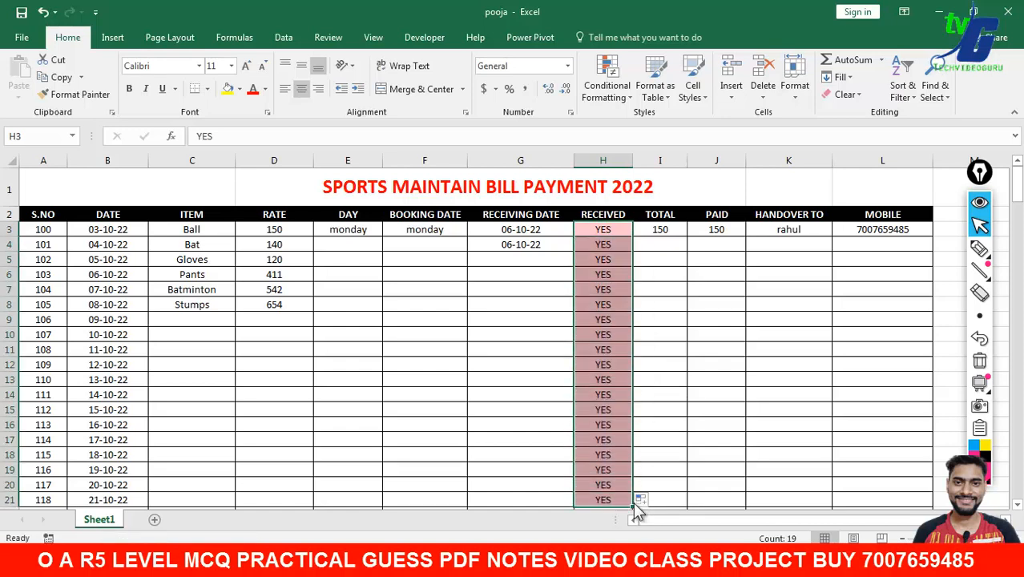
{"action": "left_click", "coordinate": [609, 247]}
{"action": "type", "text": "NO"}
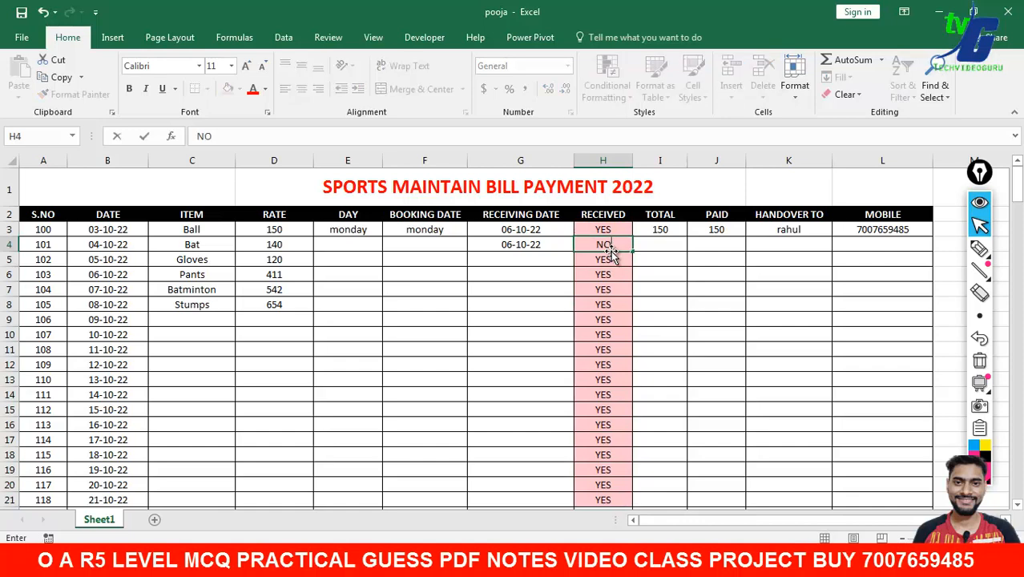
{"action": "key", "text": "Return"}
{"action": "key", "text": "Return"}
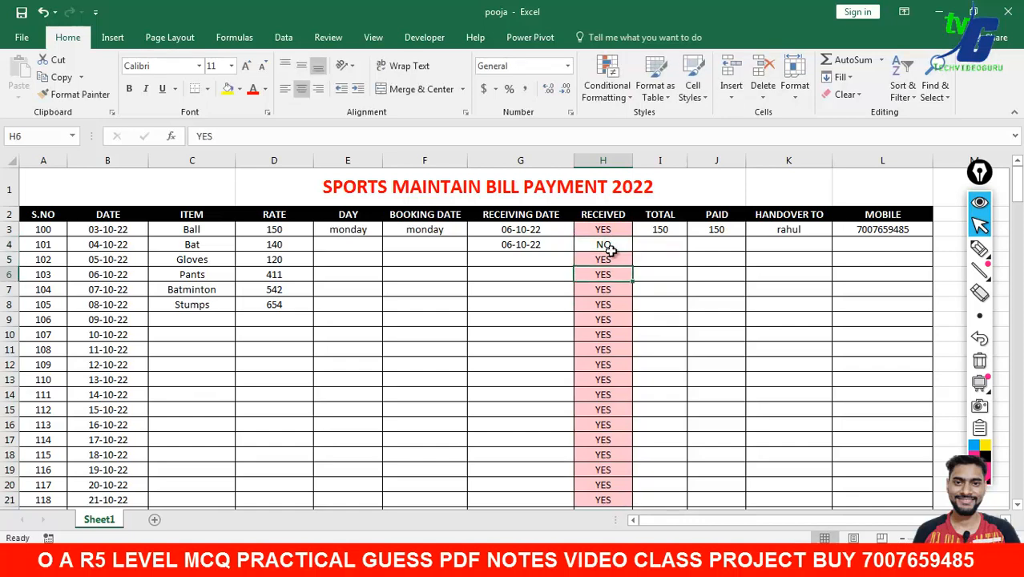
{"action": "left_click", "coordinate": [620, 231]}
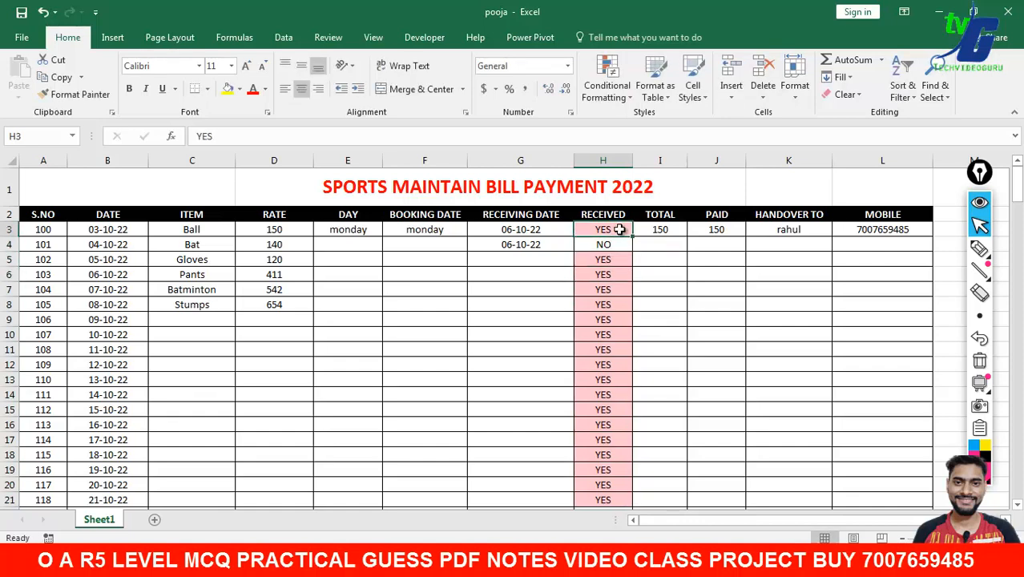
{"action": "key", "text": "Delete"}
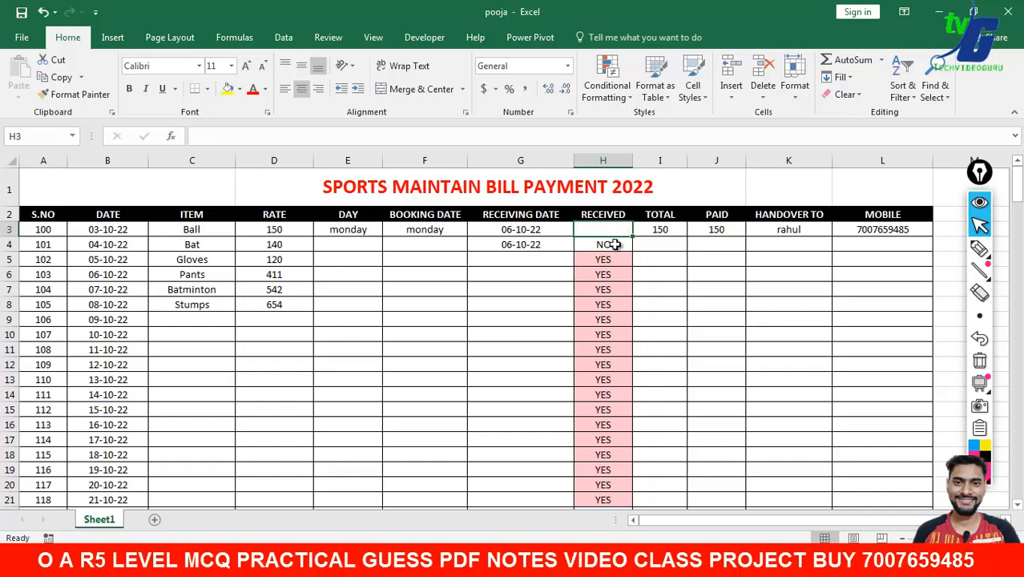
{"action": "left_click_drag", "start_coordinate": [632, 238], "coordinate": [647, 433]}
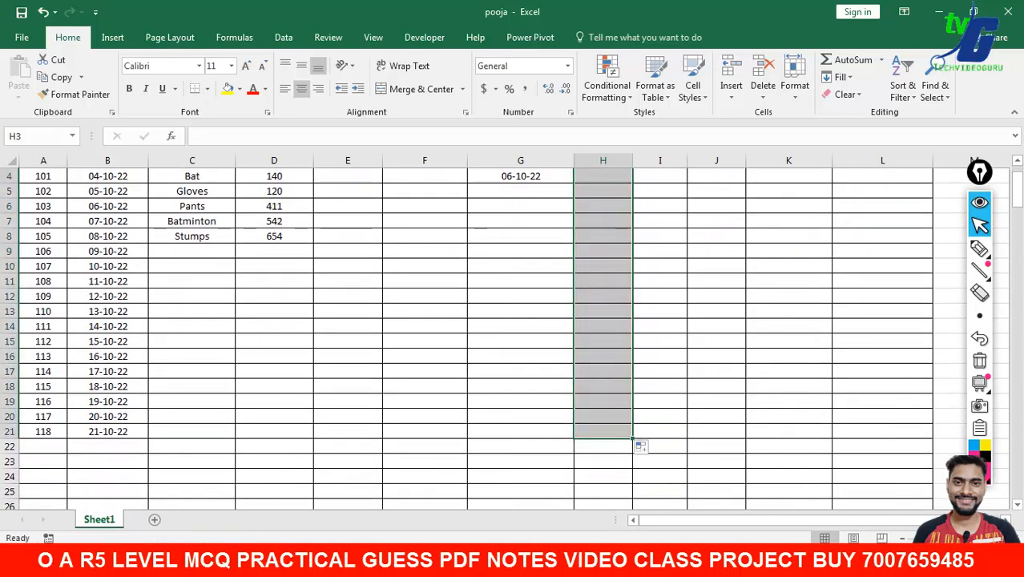
{"action": "scroll", "coordinate": [695, 248], "scroll_direction": "up", "scroll_amount": 1}
{"action": "left_click", "coordinate": [629, 232]}
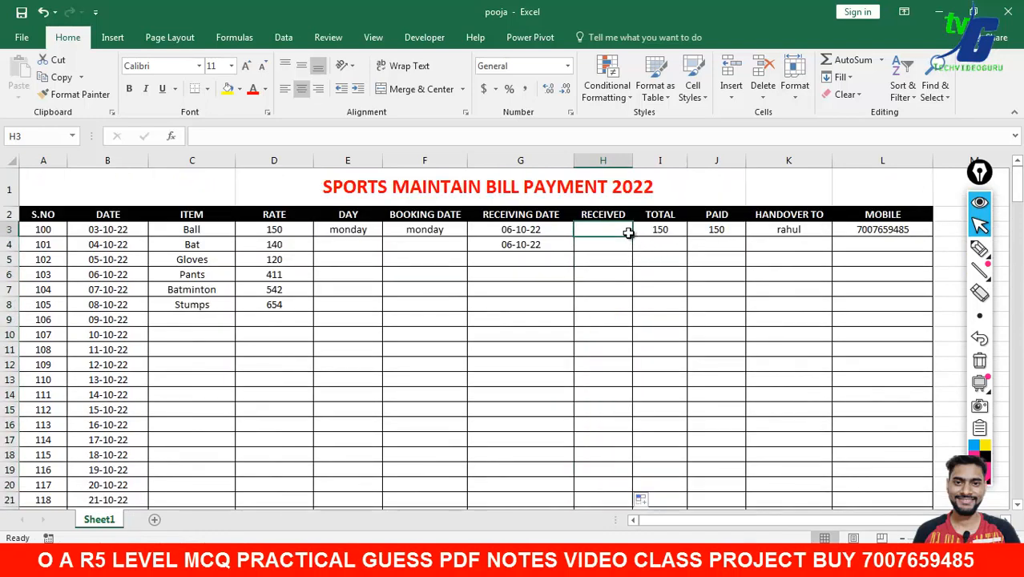
- Enter YES in H3, NO in H4, and YES in H5 and H8
{"action": "type", "text": "YES"}
{"action": "key", "text": "Return"}
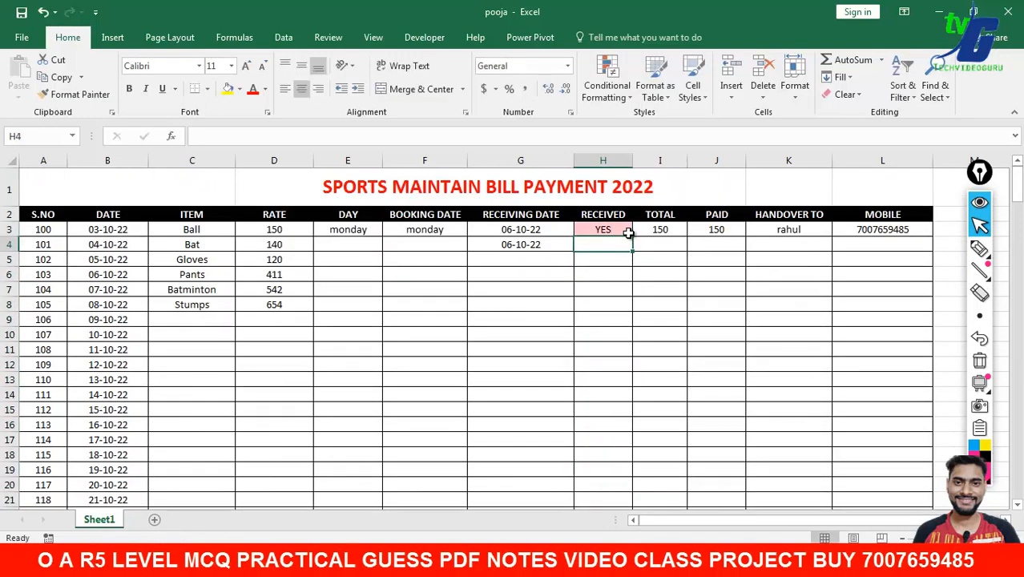
{"action": "type", "text": "NO"}
{"action": "key", "text": "Return"}
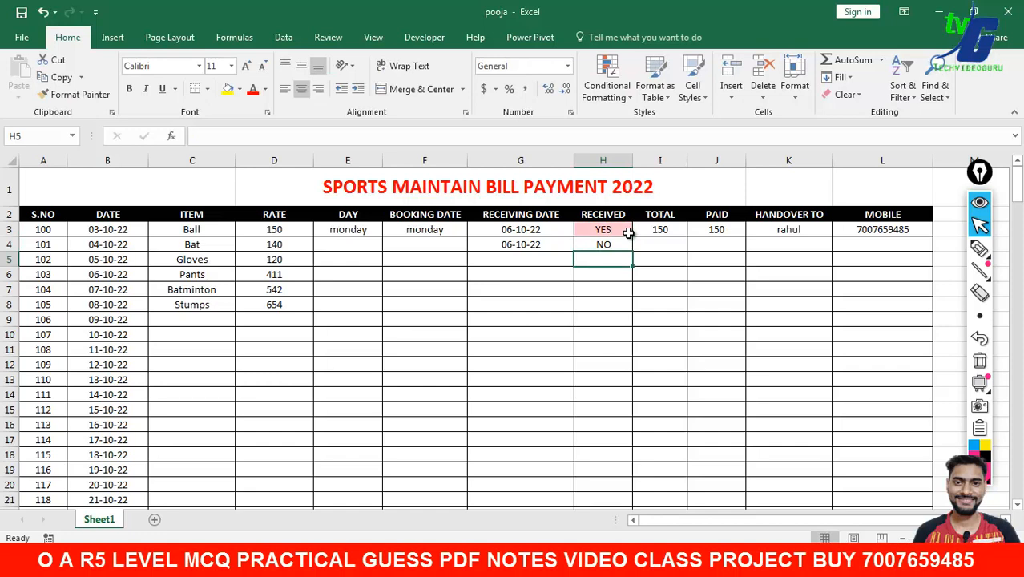
{"action": "type", "text": "YESA"}
{"action": "key", "text": "BackSpace"}
{"action": "key", "text": "Return"}
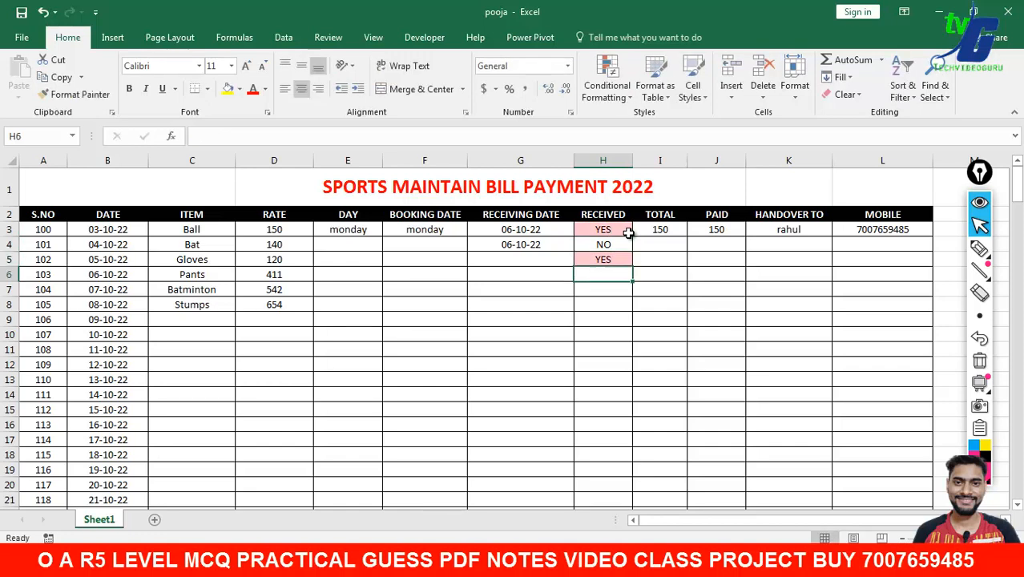
{"action": "left_click", "coordinate": [614, 303]}
{"action": "type", "text": "YES"}
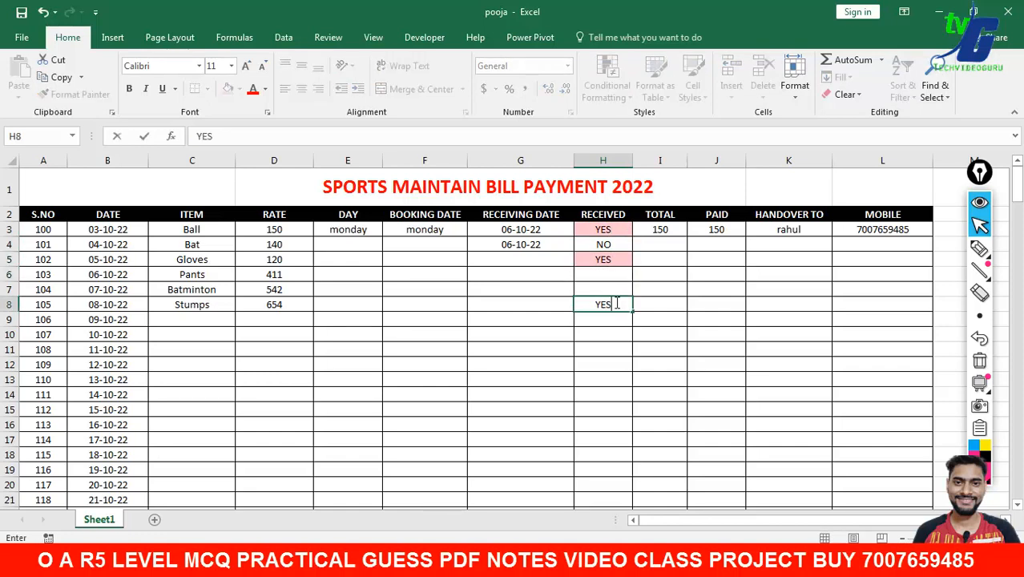
{"action": "key", "text": "Return"}
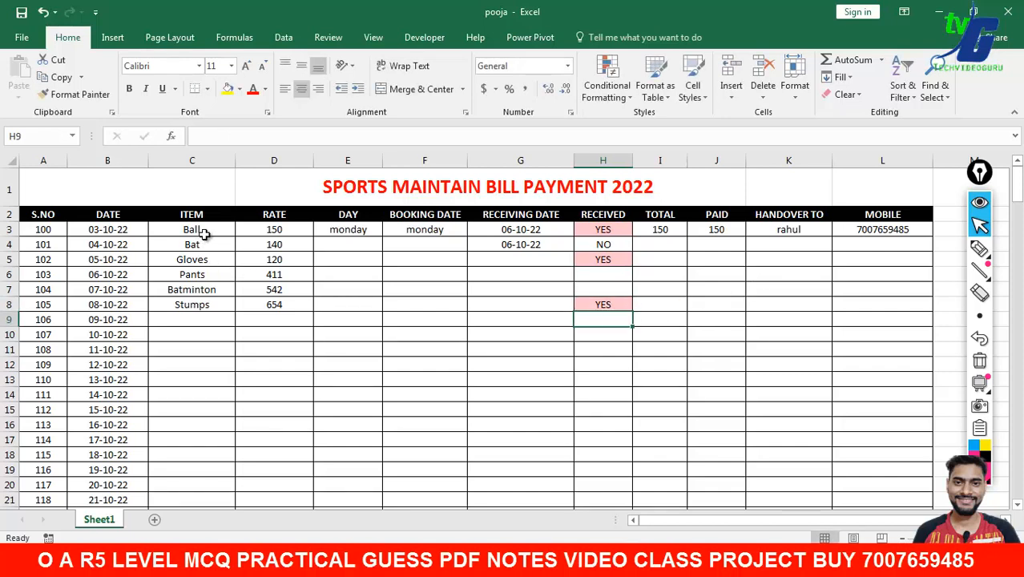
- Enter RAJ as Bat's handover name in K4
{"action": "left_click_drag", "start_coordinate": [201, 231], "coordinate": [204, 307]}
{"action": "left_click_drag", "start_coordinate": [603, 230], "coordinate": [606, 304]}
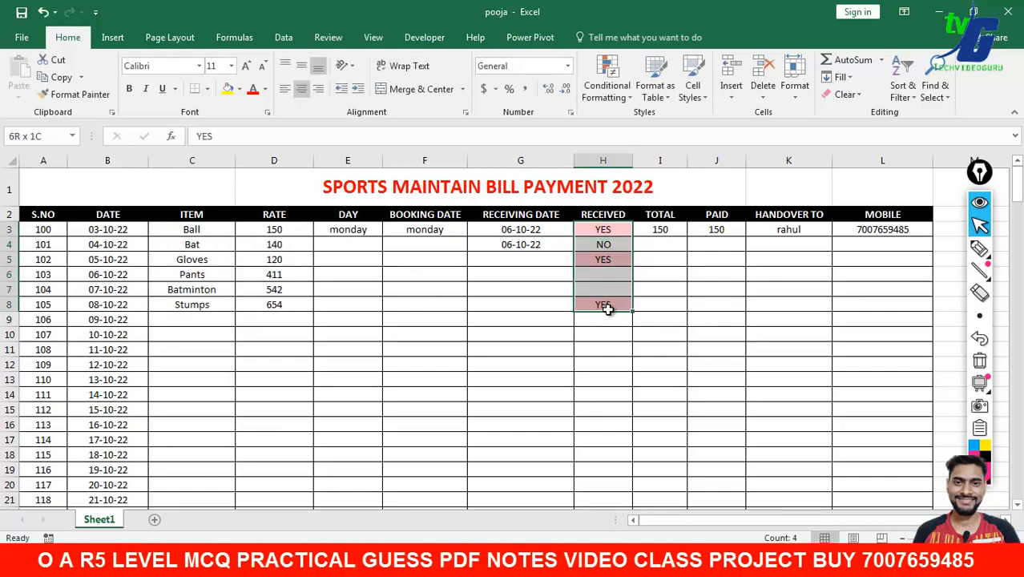
{"action": "left_click", "coordinate": [716, 290]}
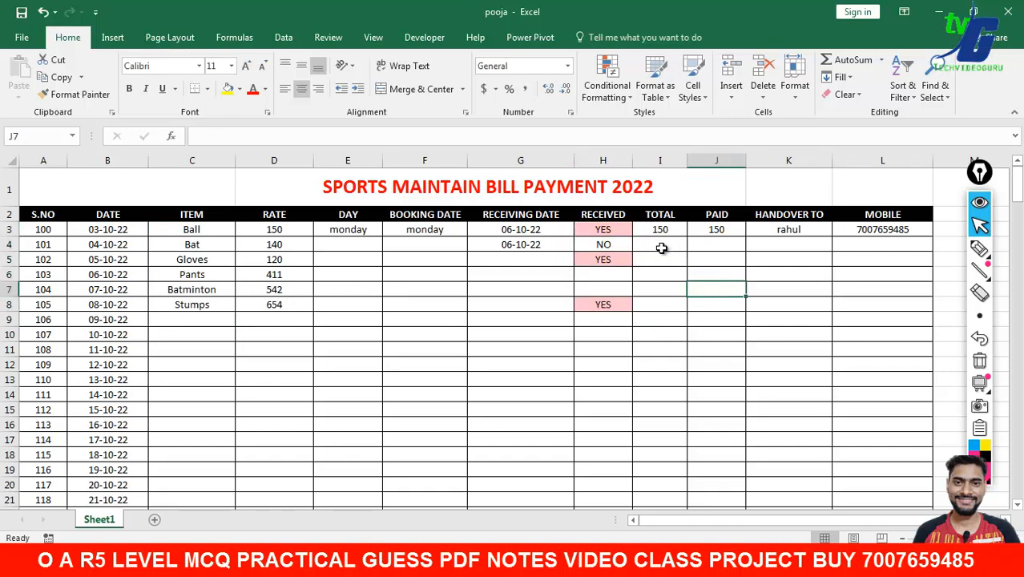
{"action": "left_click", "coordinate": [661, 248]}
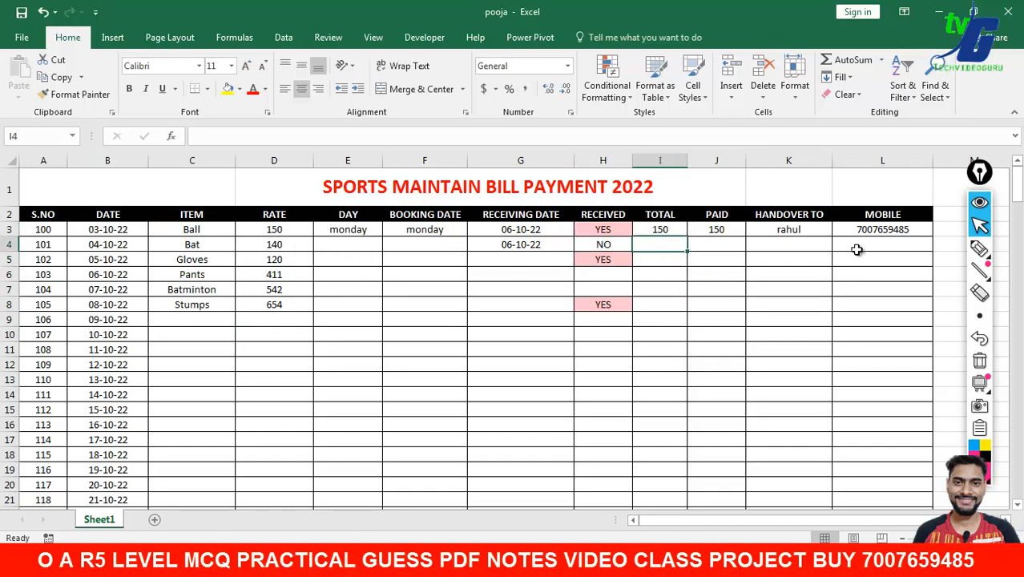
{"action": "left_click", "coordinate": [797, 246]}
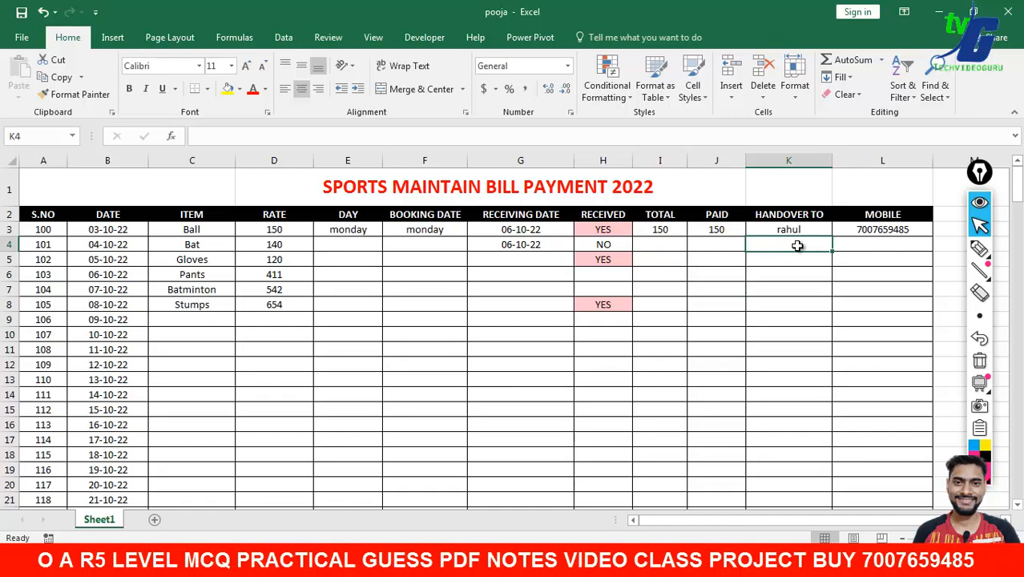
{"action": "type", "text": "RAJ"}
{"action": "key", "text": "Return"}
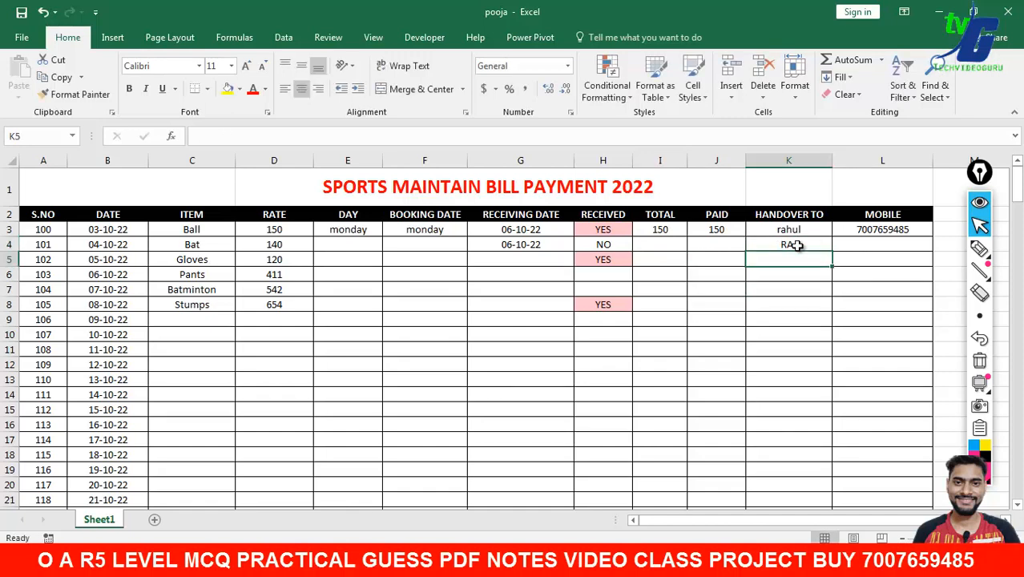
{"action": "left_click", "coordinate": [876, 242]}
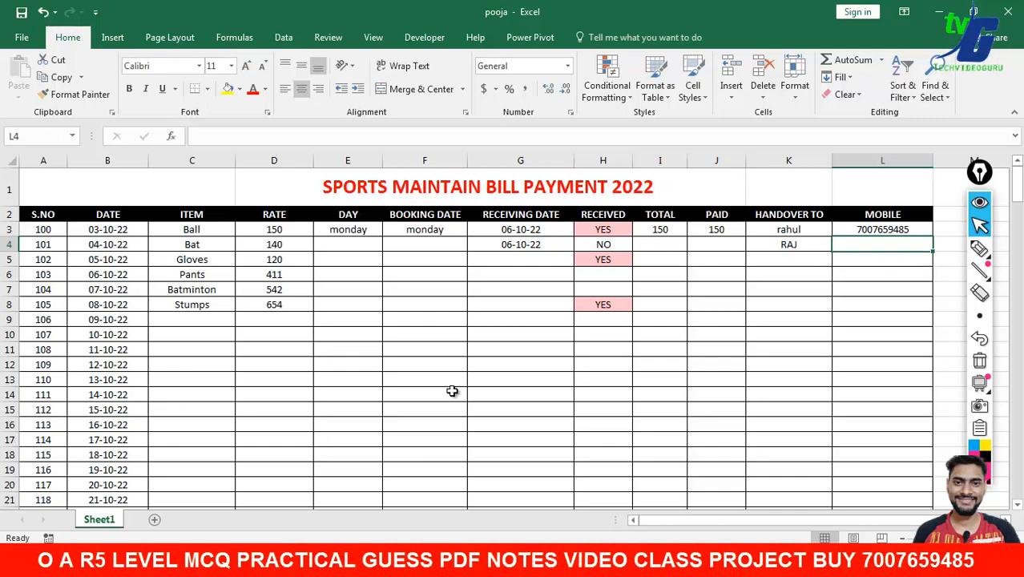
- Apply All Borders to the table A2:L21 and show the workbook's Info page
{"action": "left_click_drag", "start_coordinate": [30, 215], "coordinate": [861, 504]}
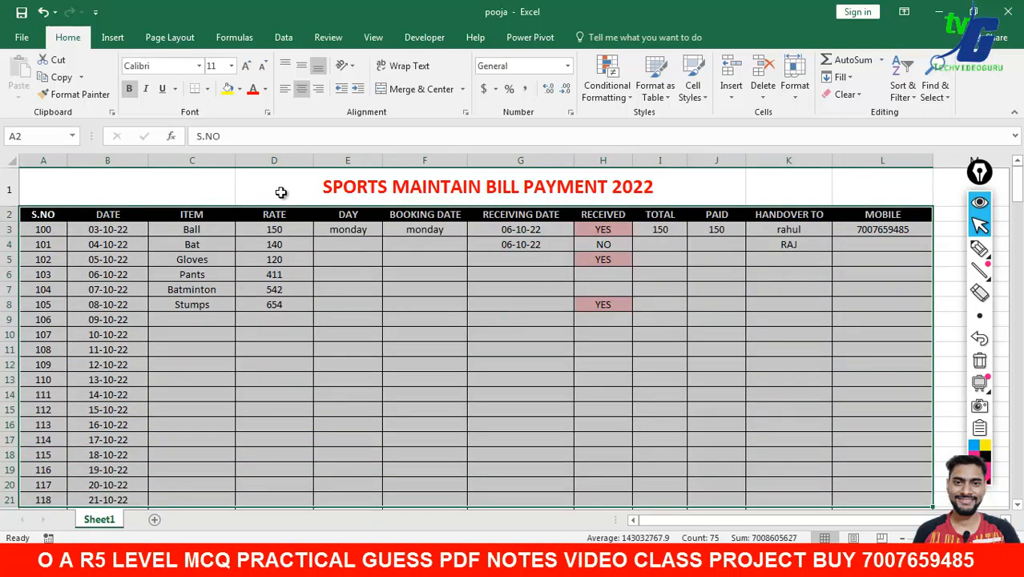
{"action": "left_click", "coordinate": [207, 90]}
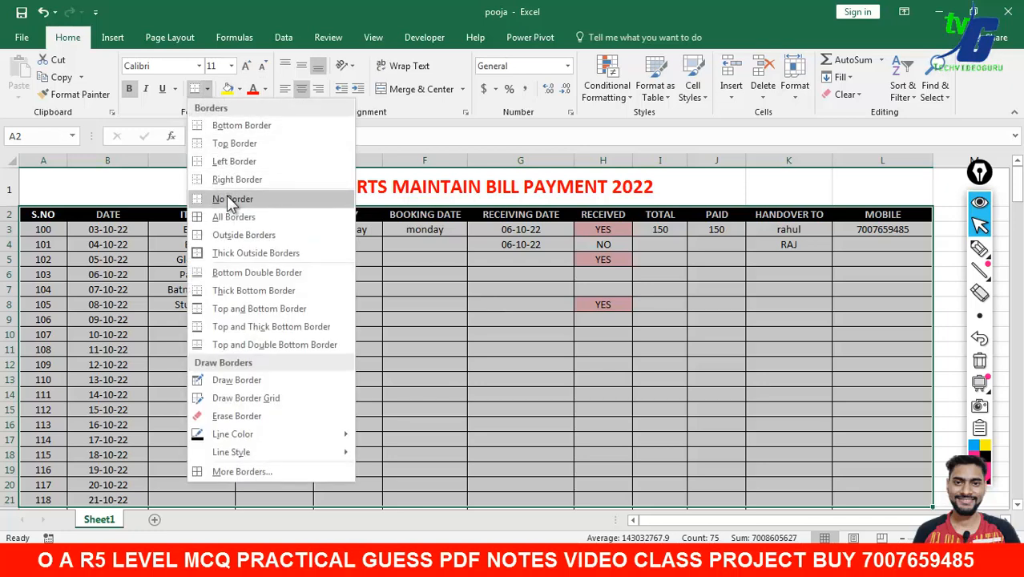
{"action": "left_click", "coordinate": [247, 219]}
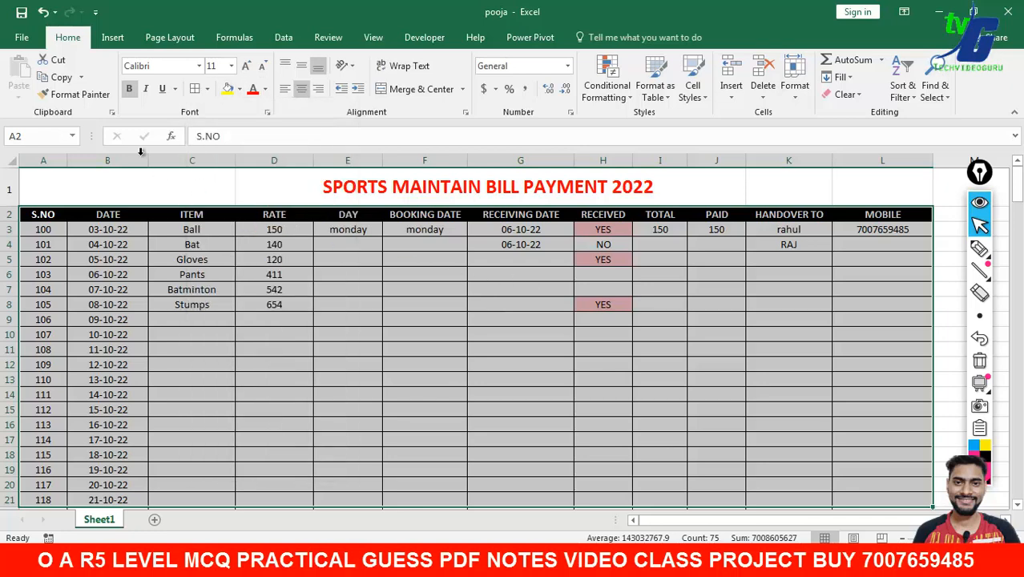
{"action": "left_click", "coordinate": [30, 43]}
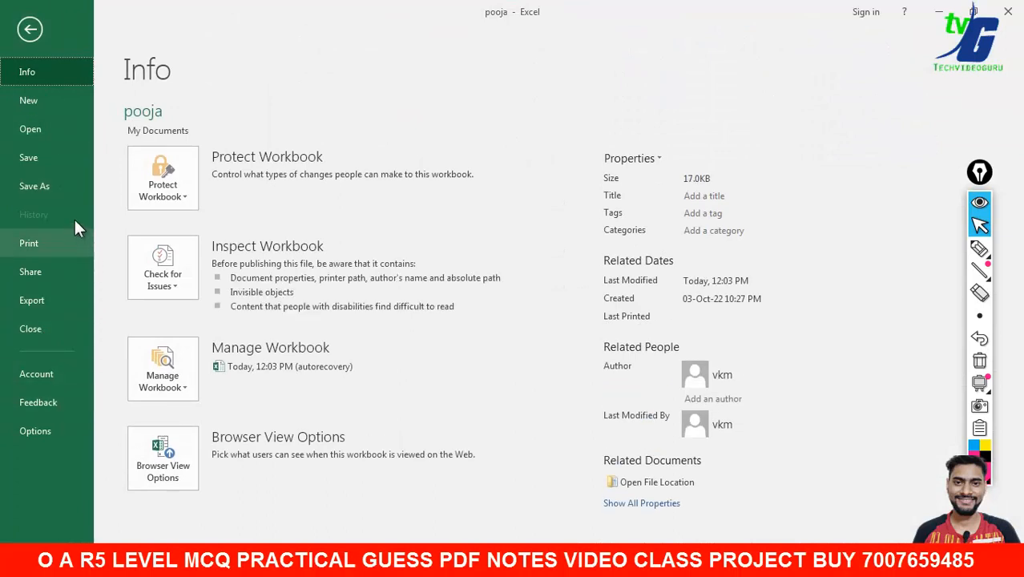
- Check the register's print preview, then close the pooja workbook without saving
{"action": "left_click", "coordinate": [61, 241]}
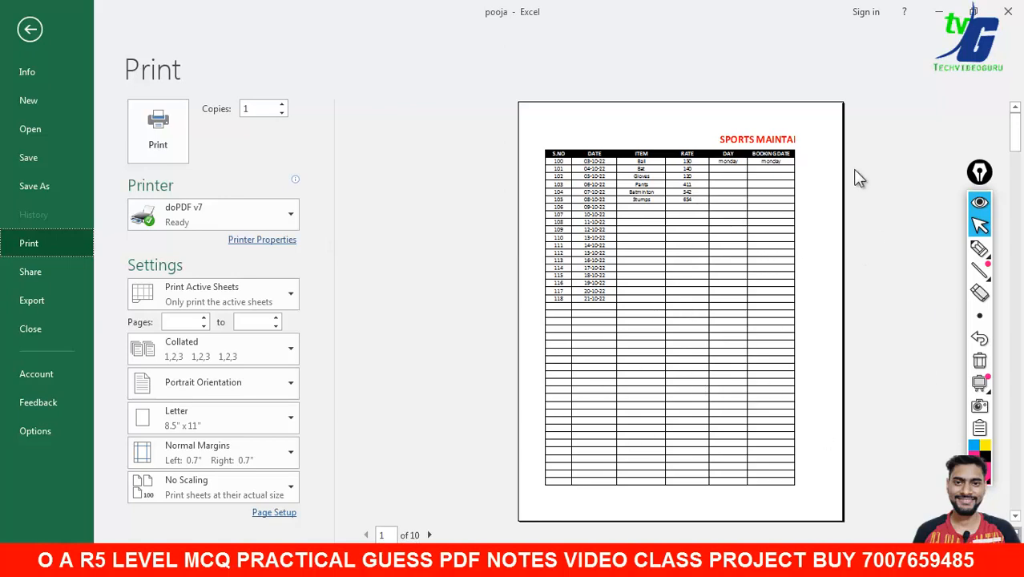
{"action": "left_click", "coordinate": [1013, 13]}
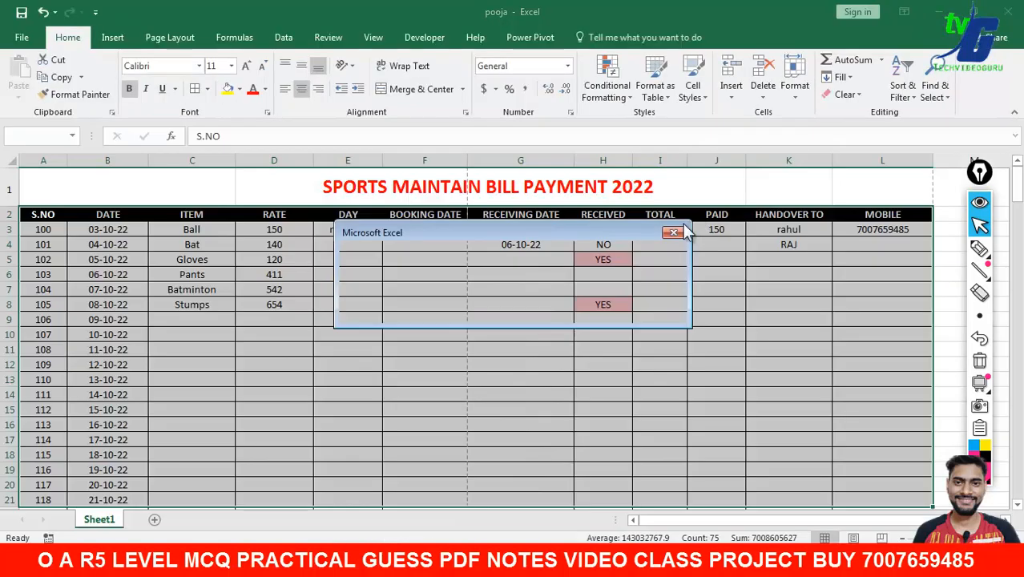
{"action": "left_click", "coordinate": [508, 306]}
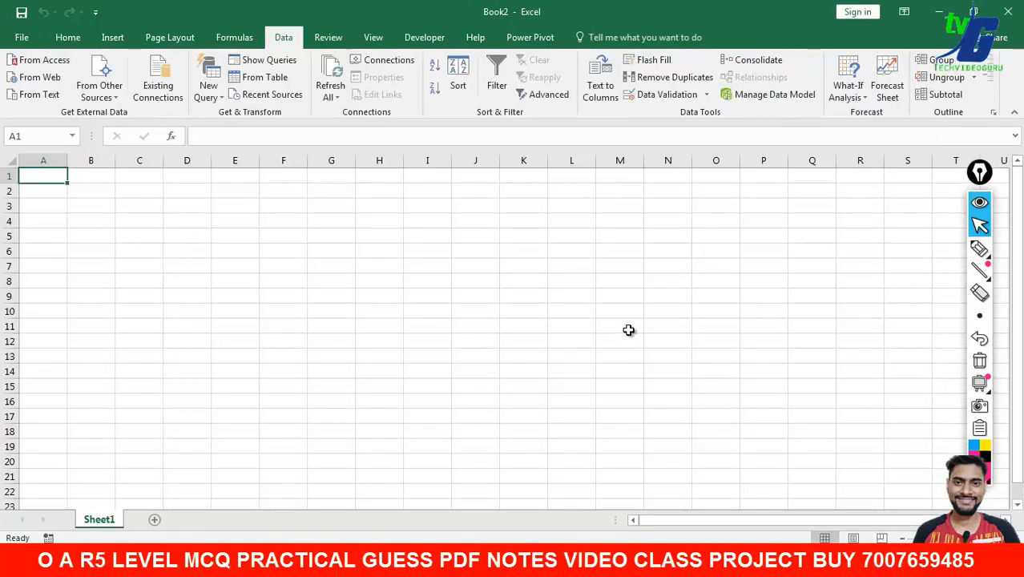